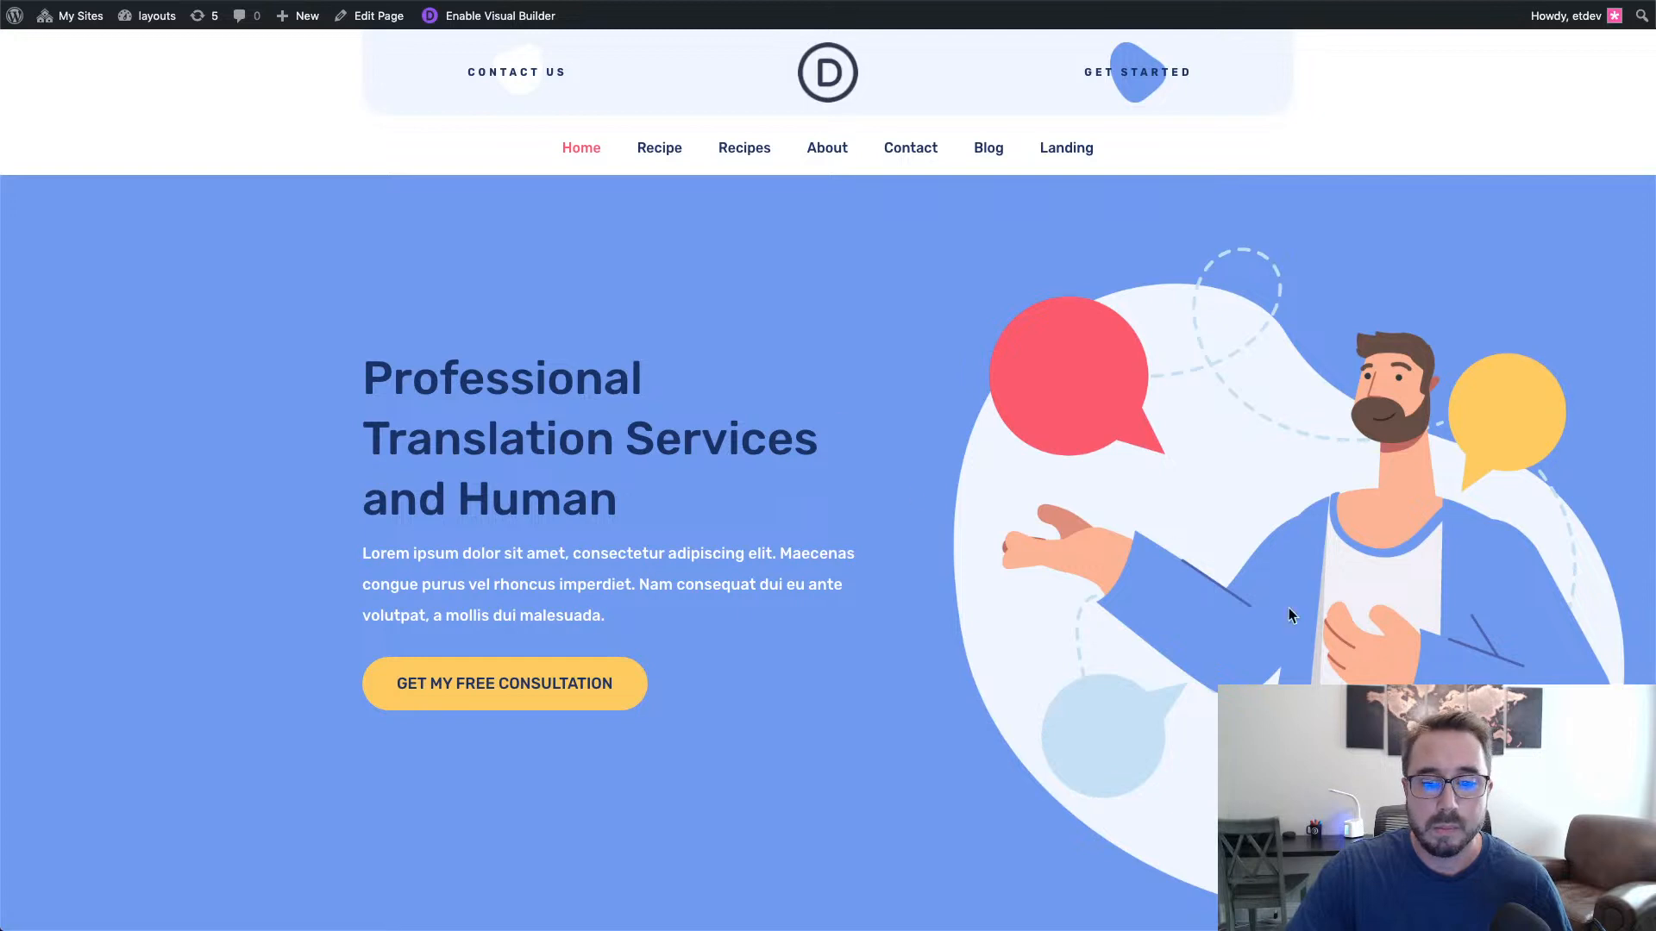
# Step: Examine how the sticky header behaves between the hero and the translation services section of the demo home page
pyautogui.moveTo(1247, 928)
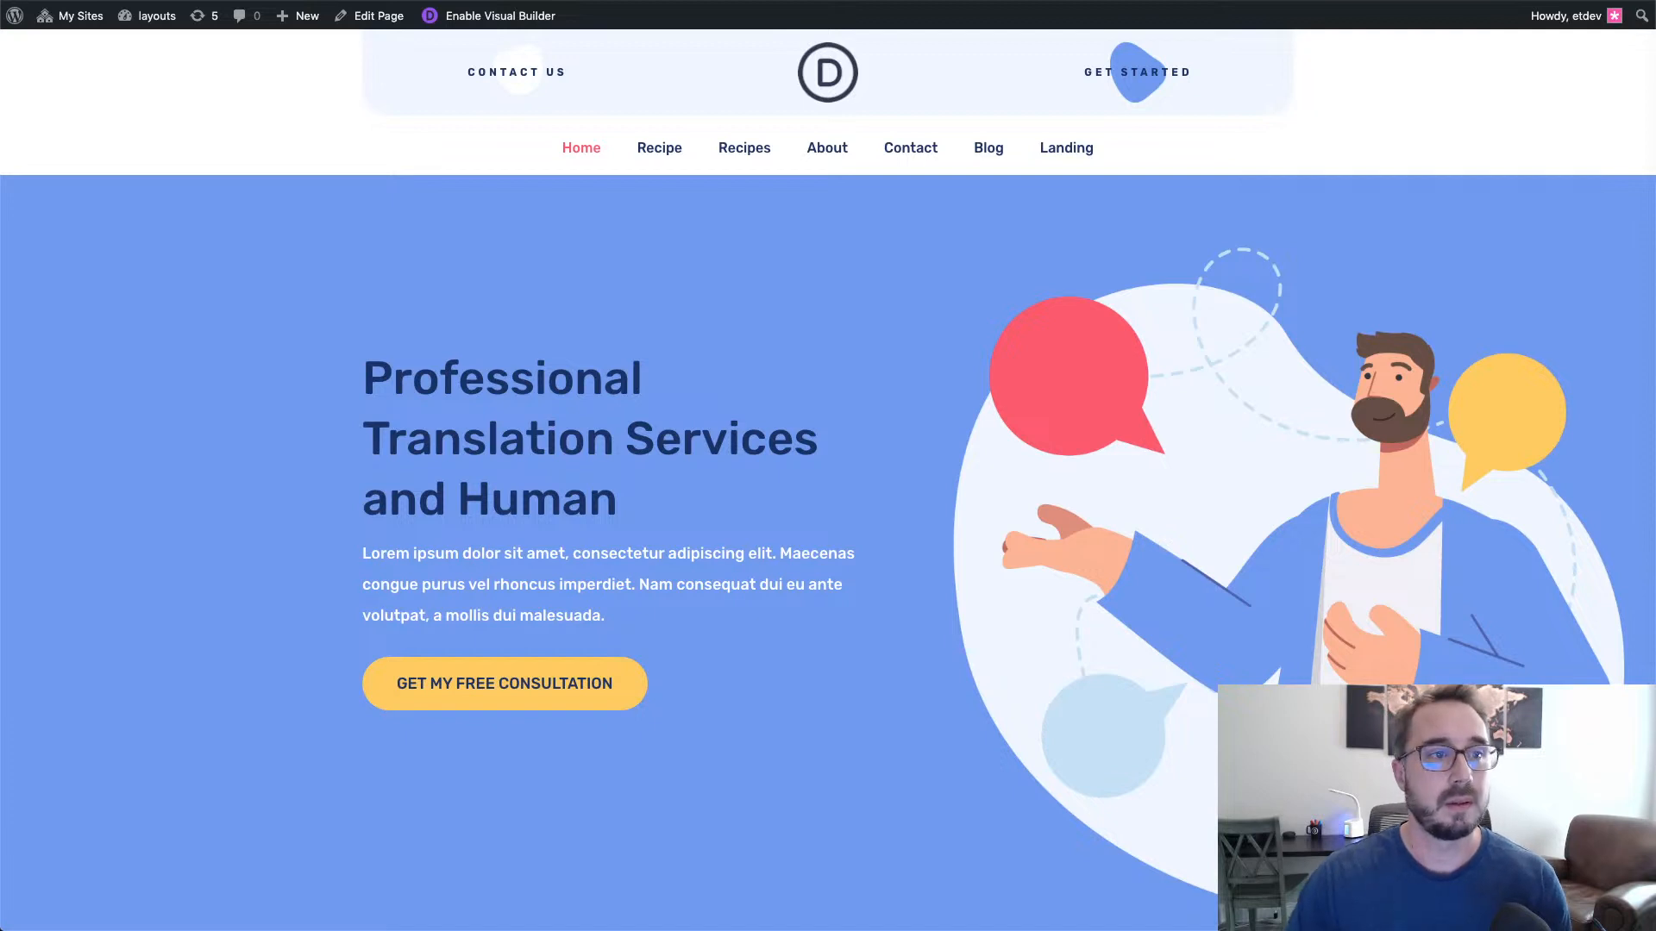
pyautogui.scroll(-5, 953, 457)
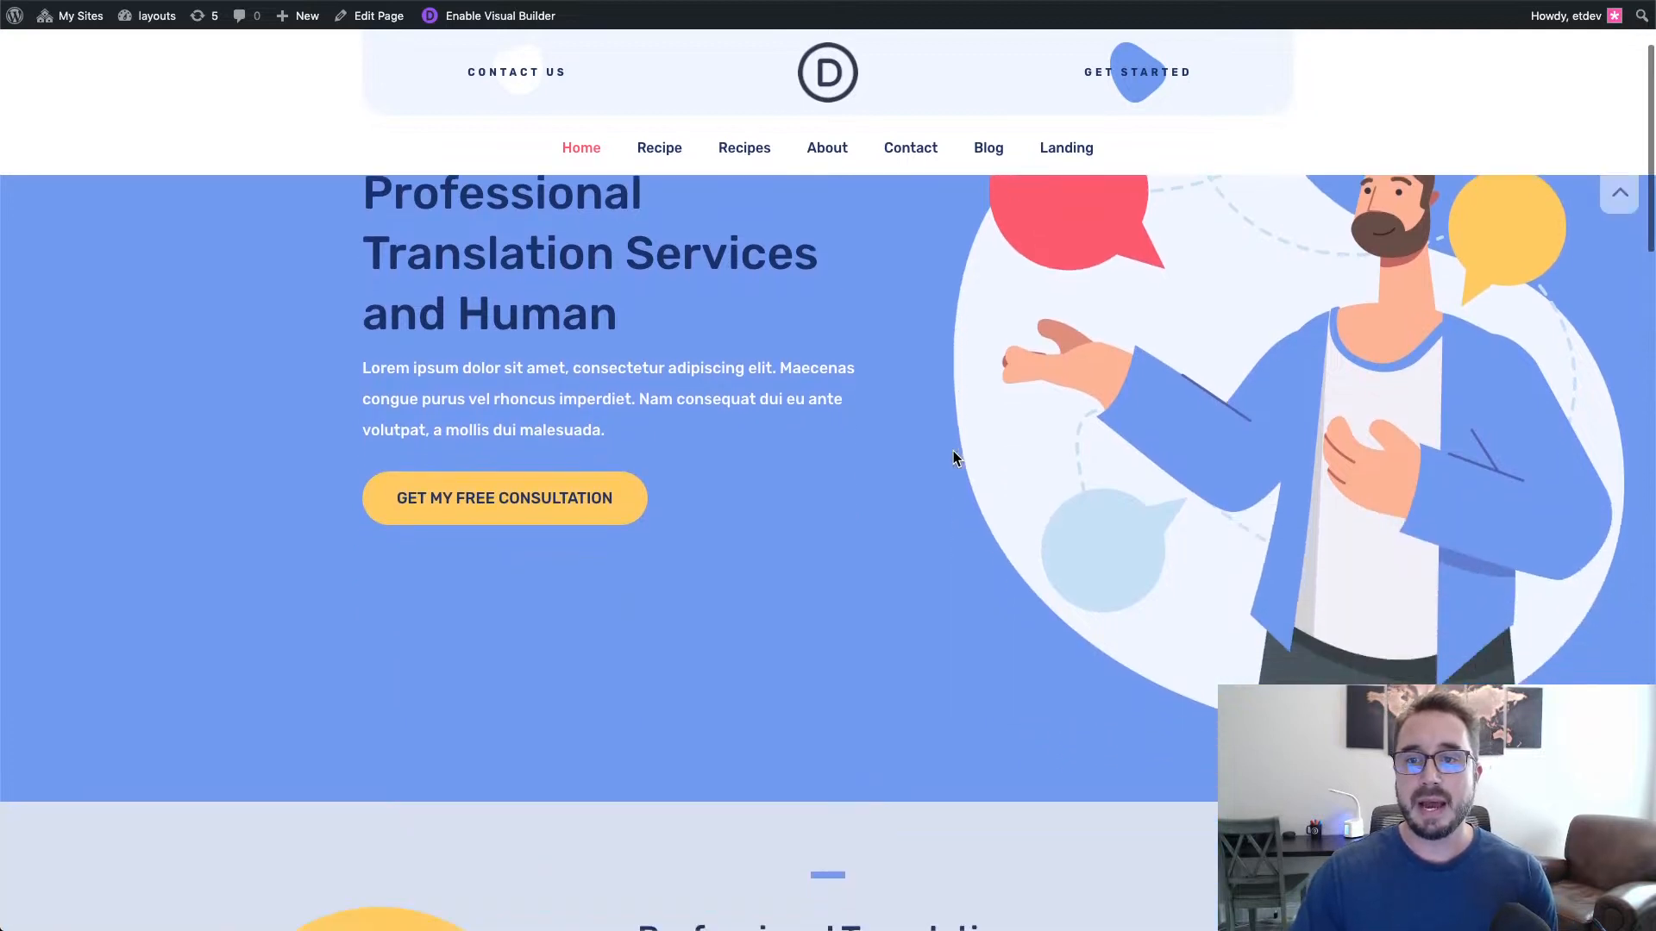
pyautogui.scroll(-6, 953, 457)
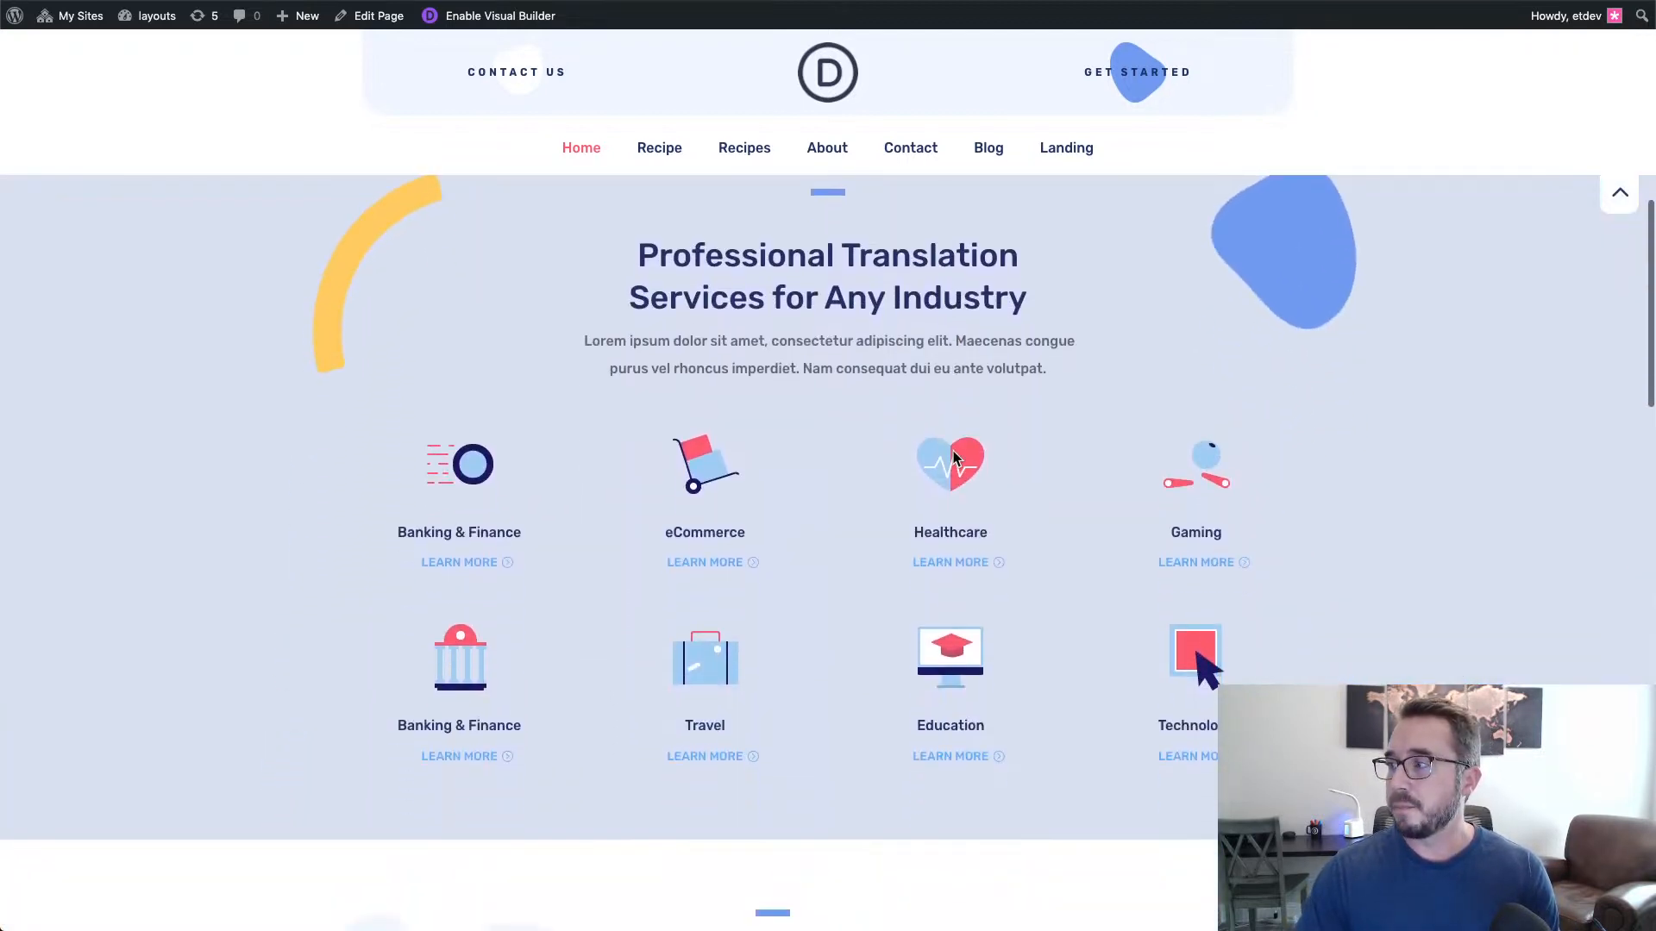
pyautogui.scroll(3, 953, 457)
pyautogui.scroll(1, 953, 457)
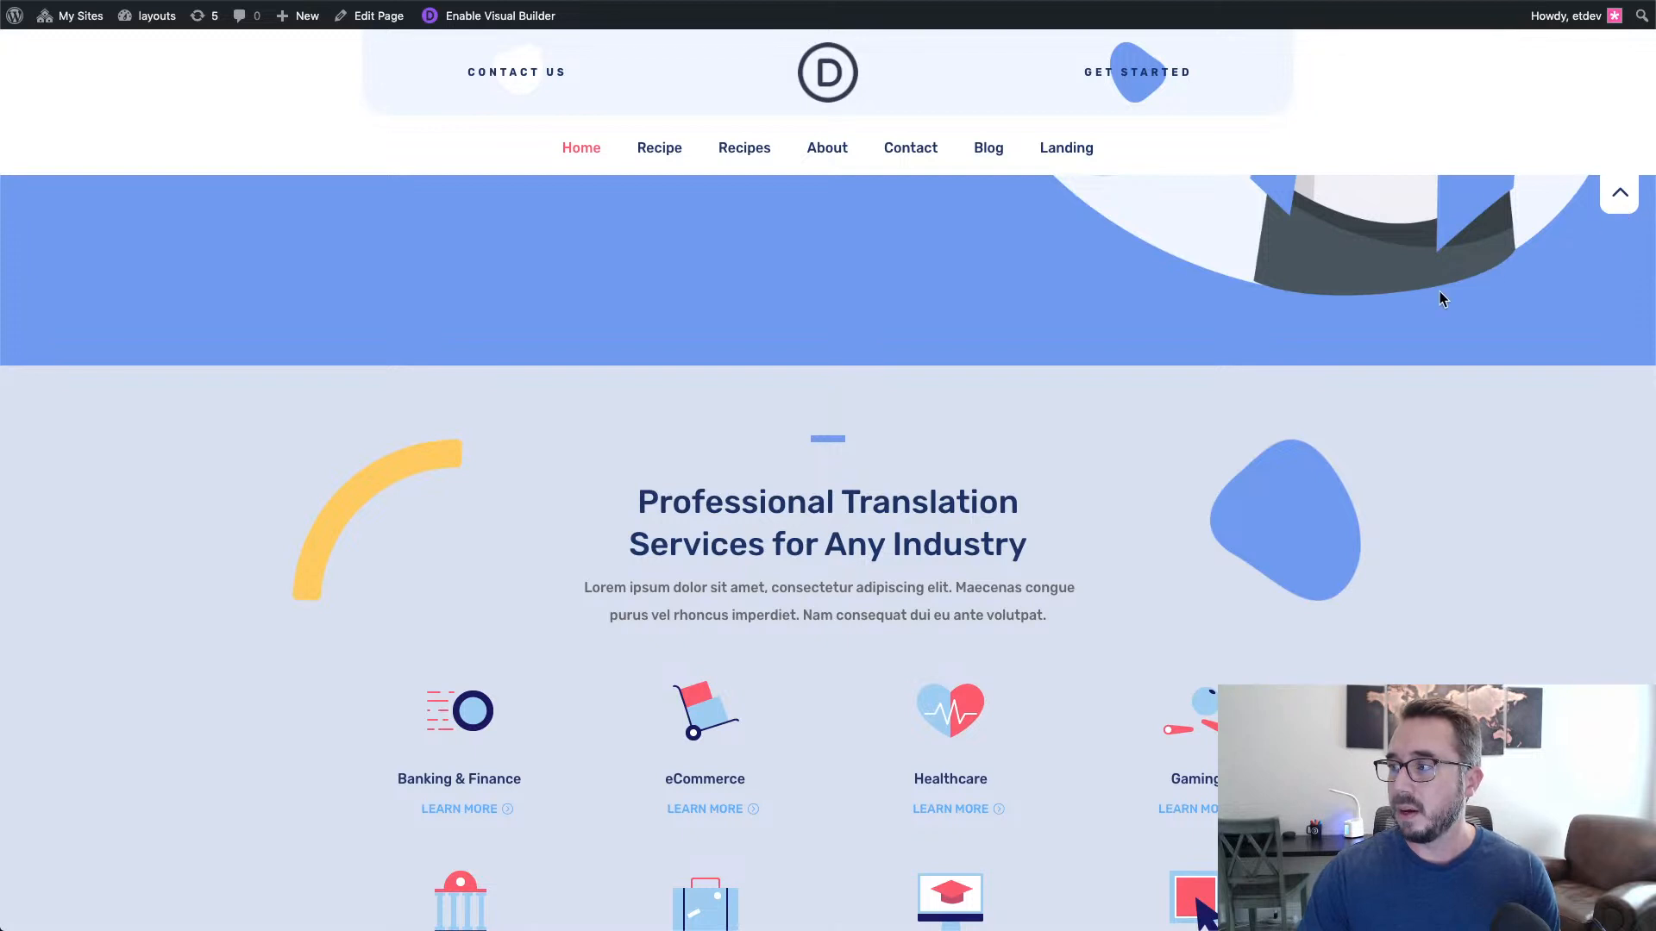
pyautogui.scroll(2, 1440, 297)
pyautogui.scroll(4, 1439, 293)
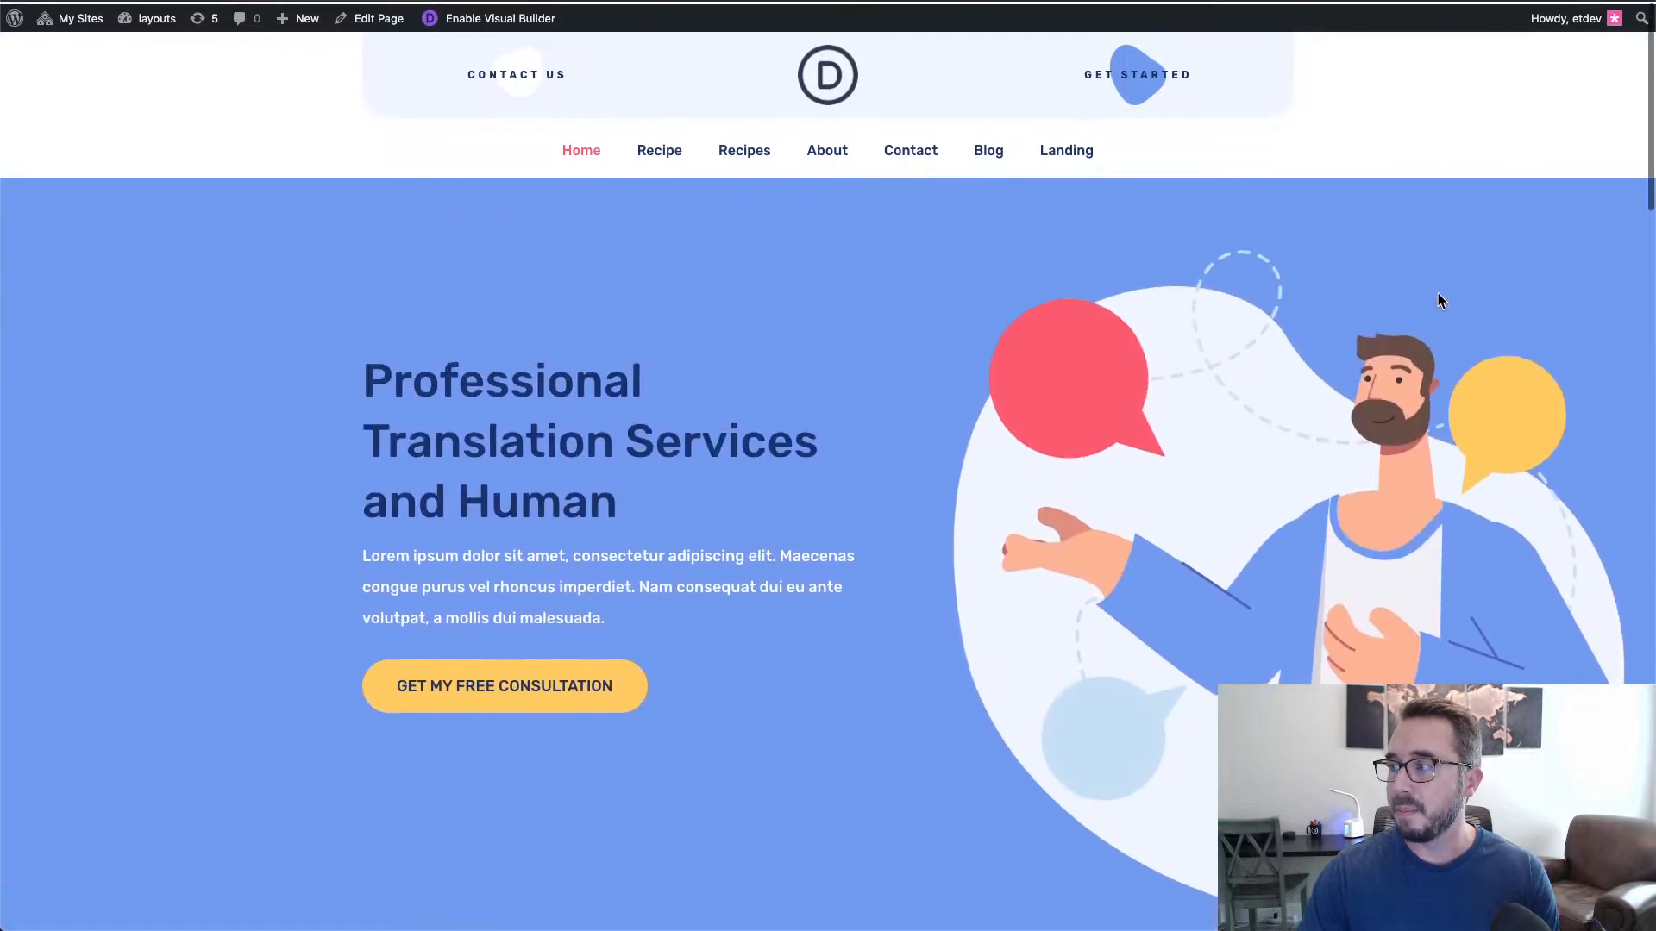
pyautogui.scroll(-2, 1437, 296)
pyautogui.scroll(-5, 1438, 301)
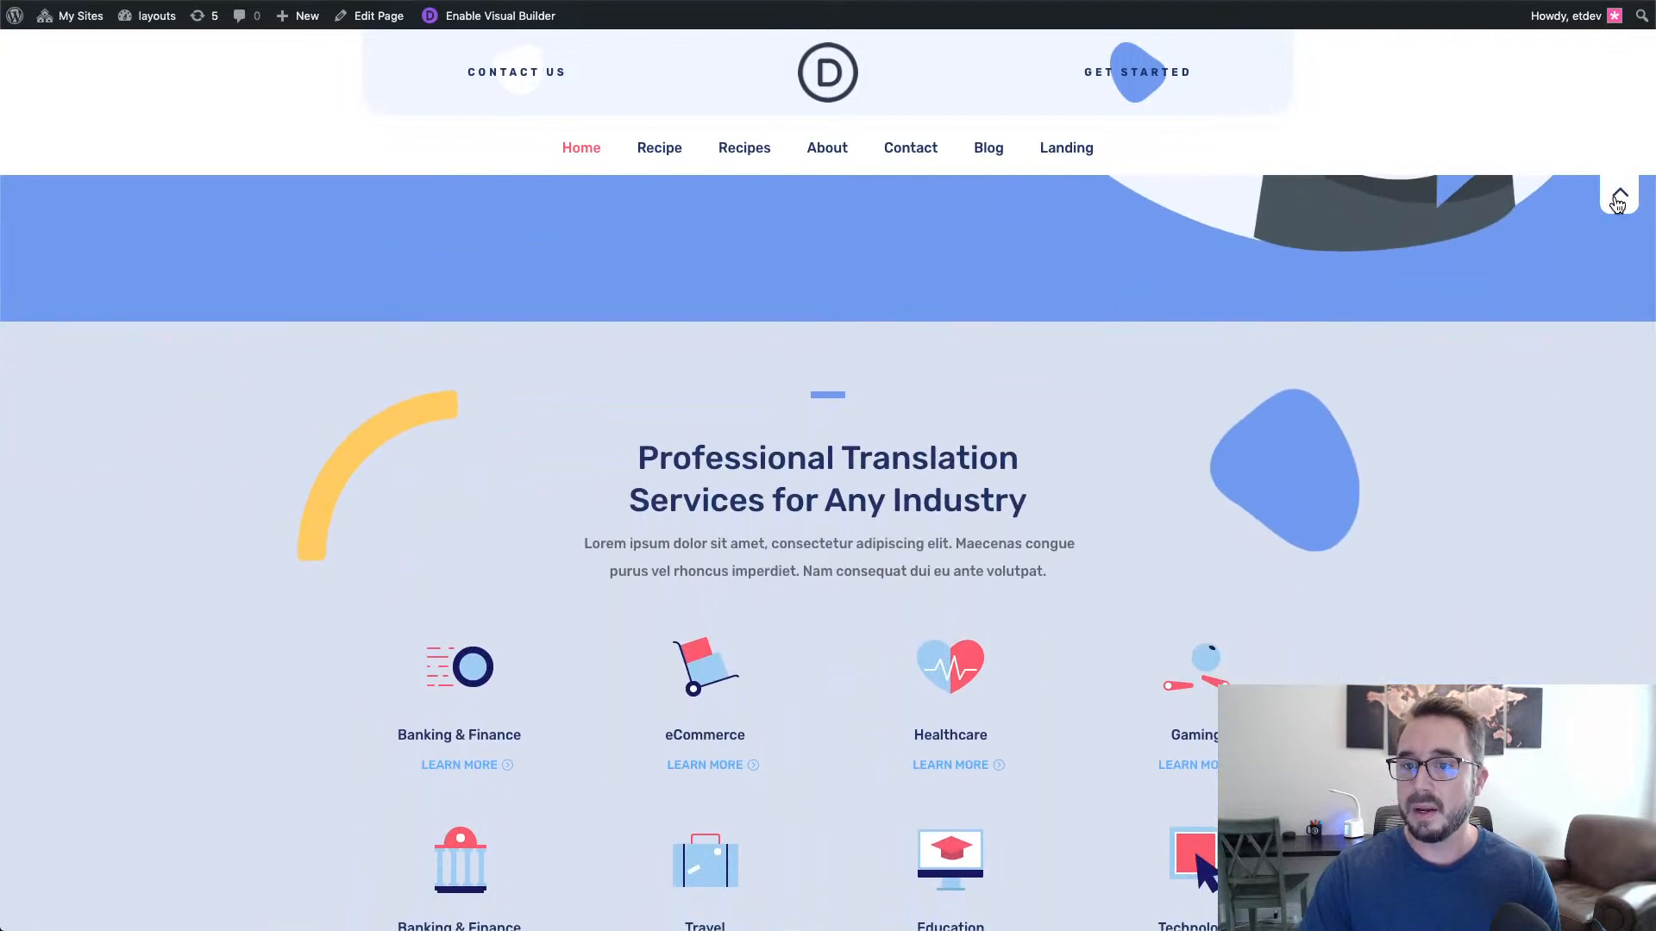
# Step: Hide the sticky header with its toggle and check the services and languages sections without it
pyautogui.scroll(-4, 1466, 255)
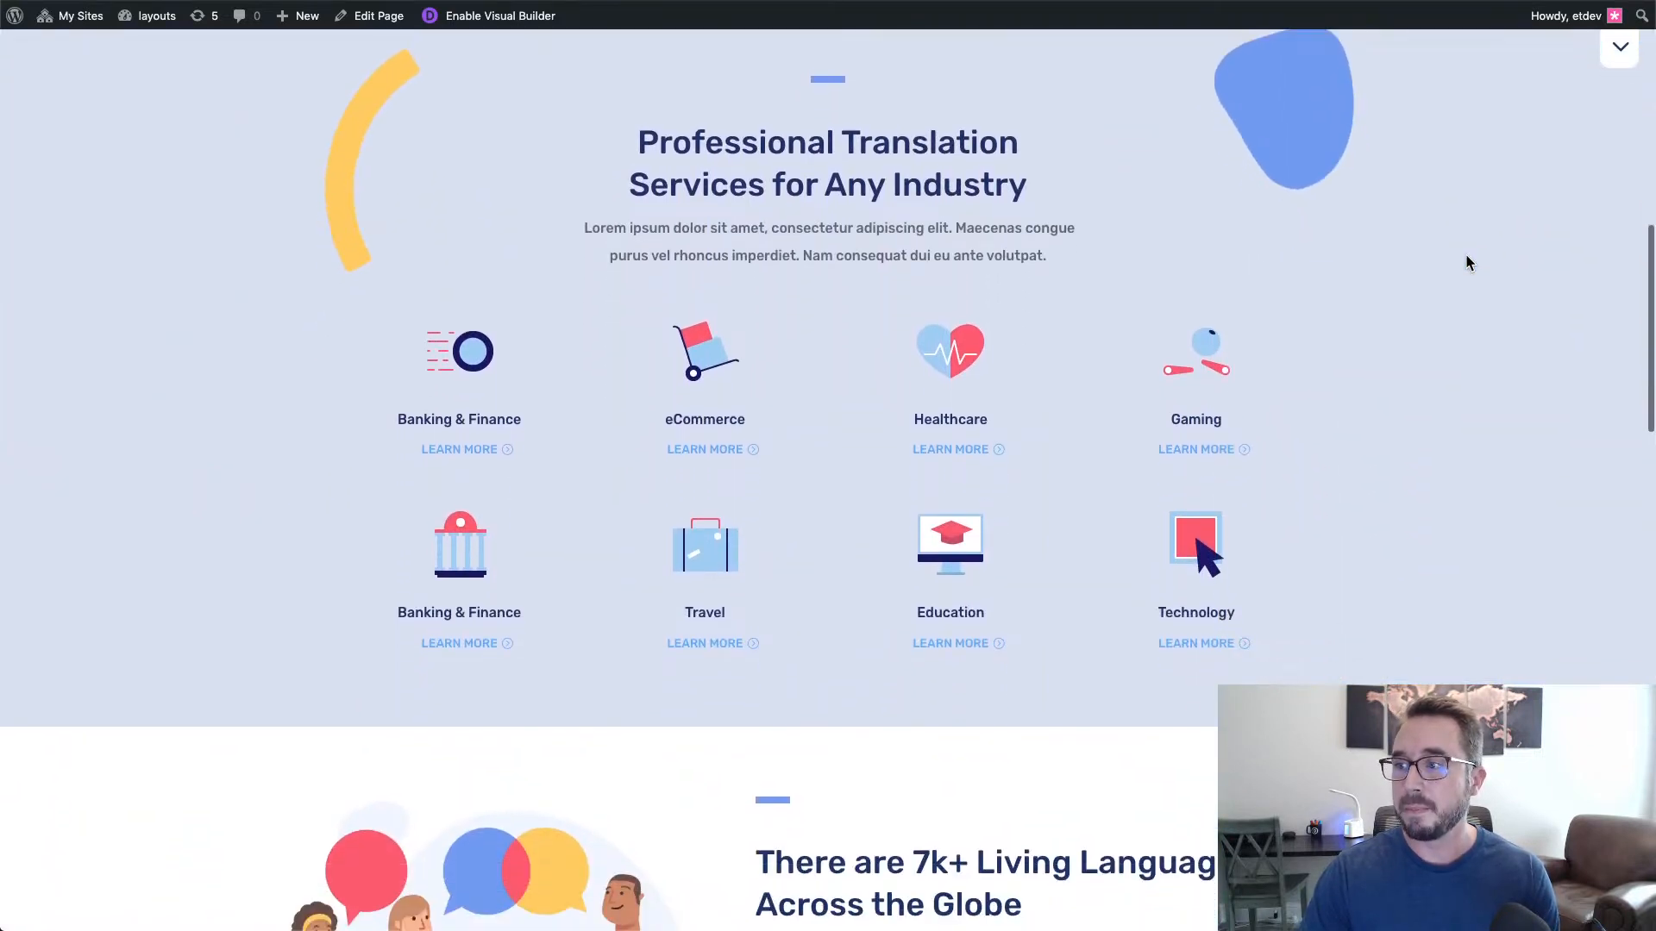
pyautogui.scroll(-3, 1466, 255)
pyautogui.scroll(5, 1468, 262)
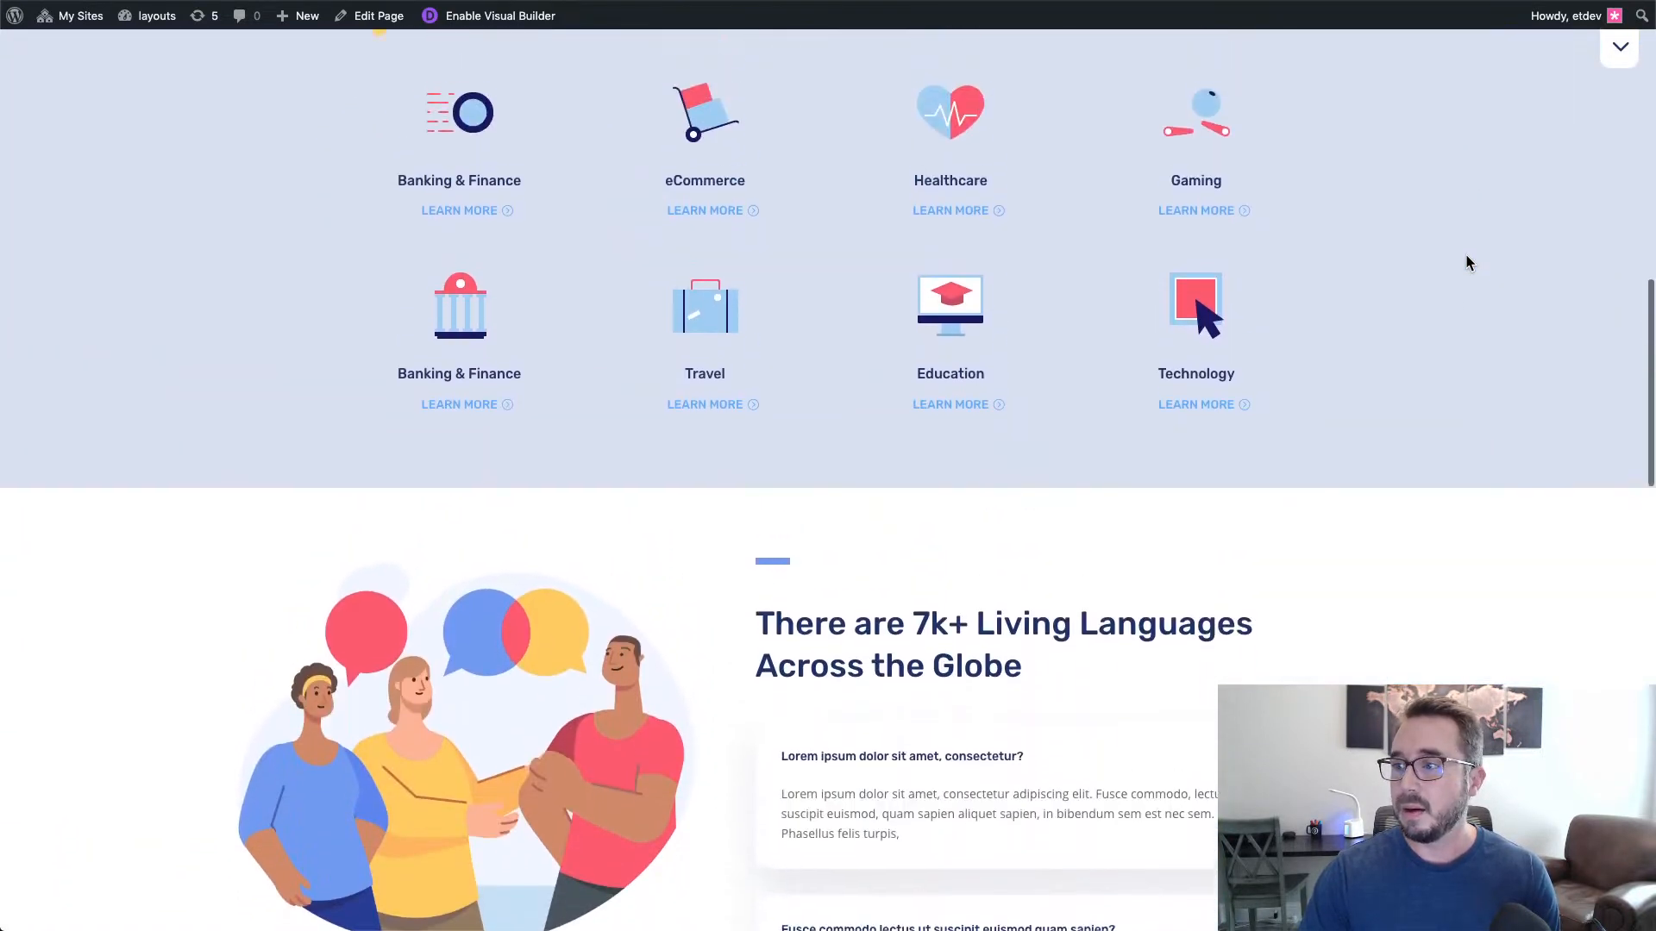
pyautogui.scroll(-4, 1468, 262)
pyautogui.scroll(3, 1469, 263)
pyautogui.scroll(4, 1469, 263)
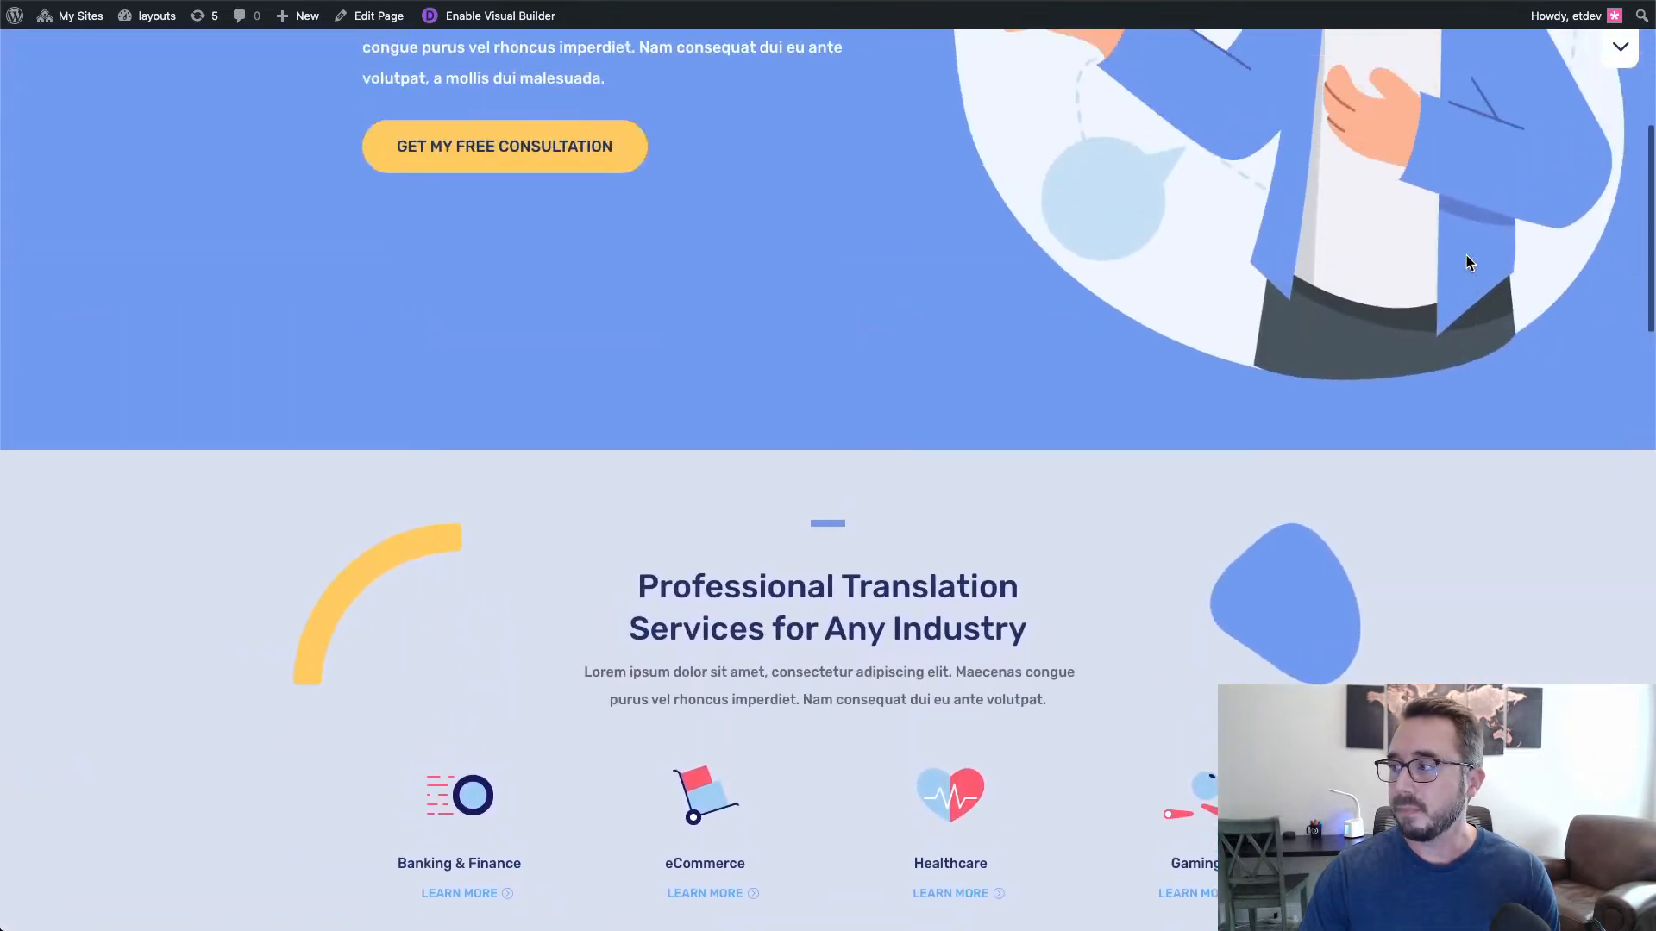
pyautogui.scroll(-3, 1468, 263)
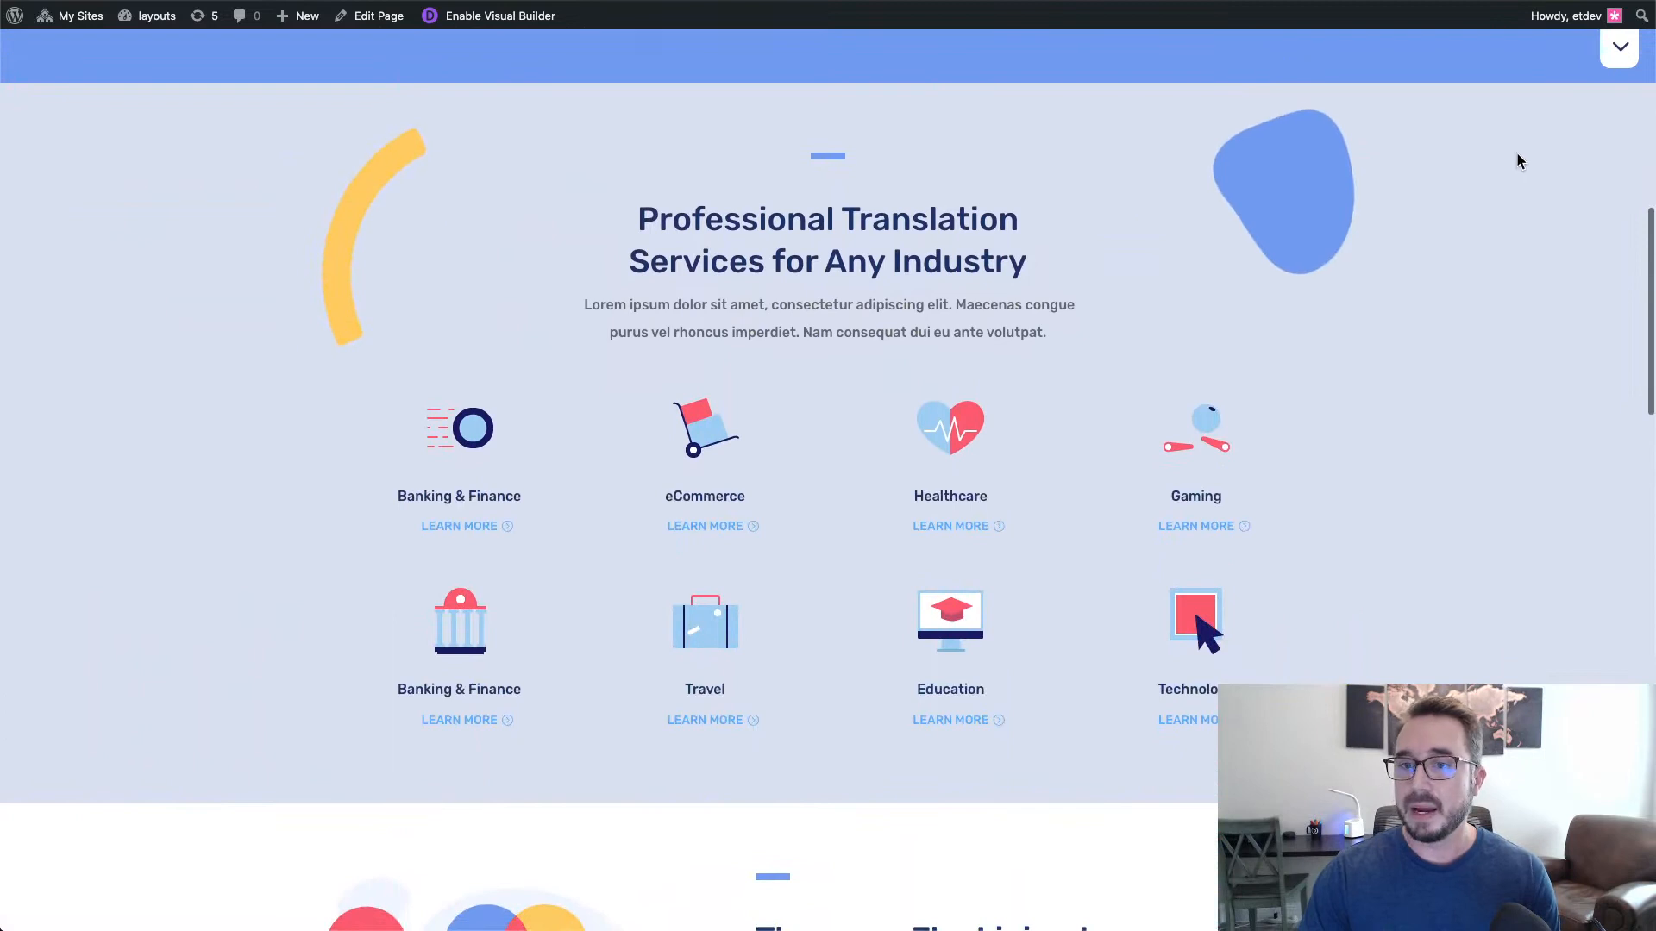
# Step: Show and re-hide the sticky header with its toggle, and examine the page sections with the header collapsed
pyautogui.click(1620, 53)
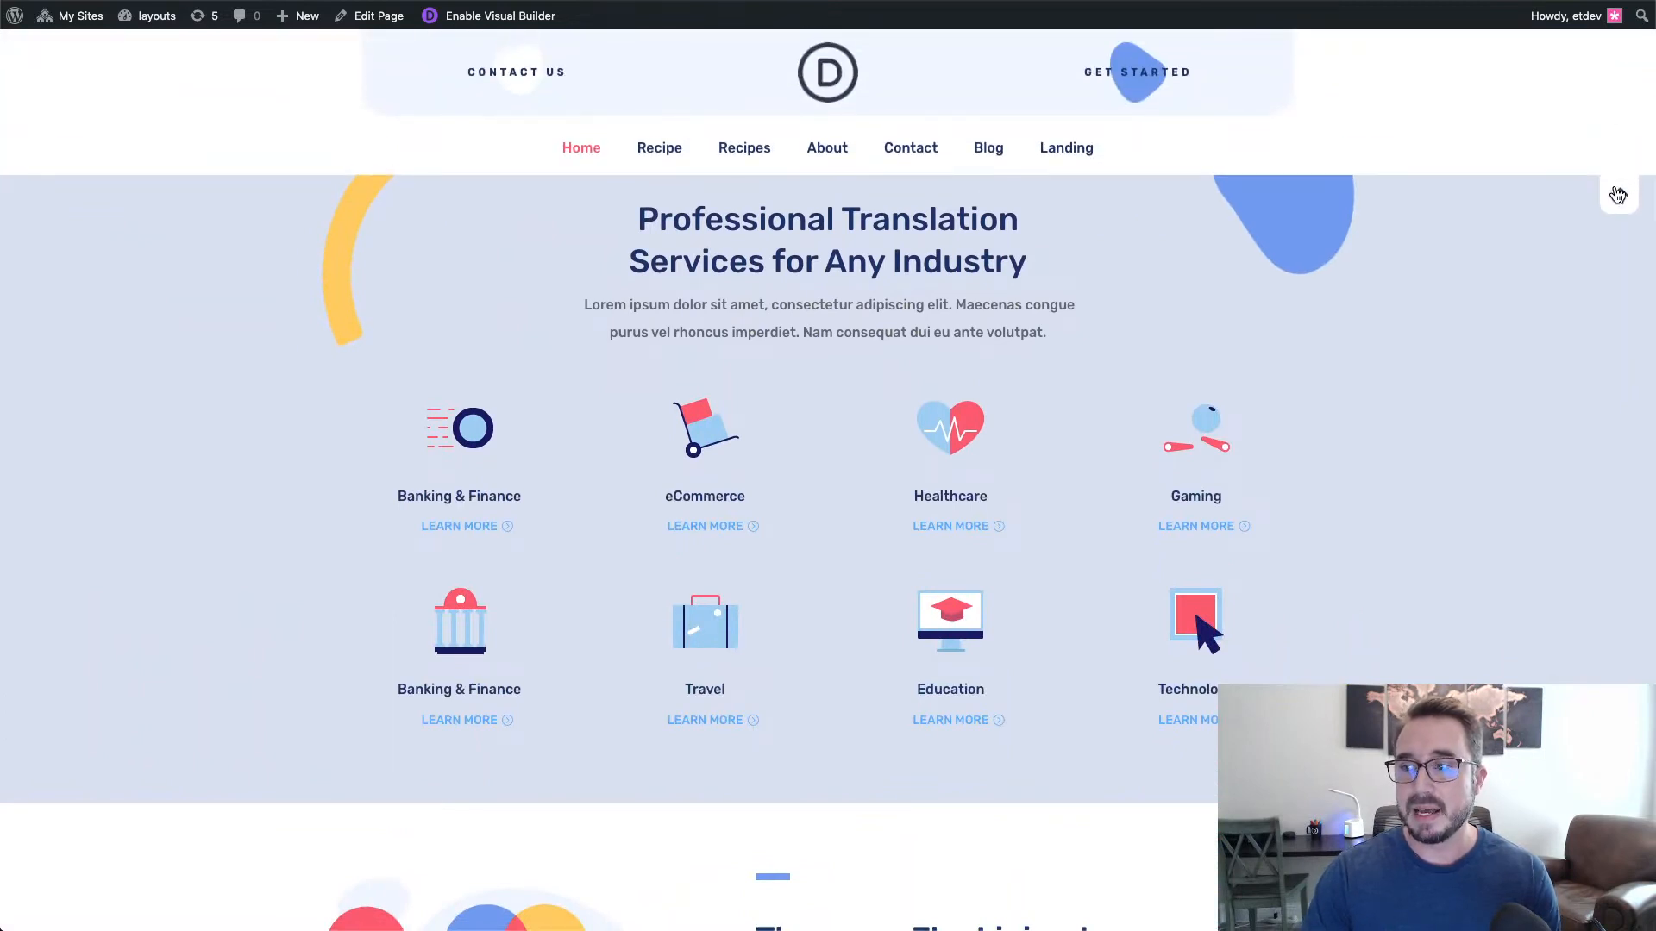
pyautogui.click(1618, 192)
pyautogui.scroll(-2, 1533, 259)
pyautogui.scroll(-3, 1531, 258)
pyautogui.scroll(2, 1532, 259)
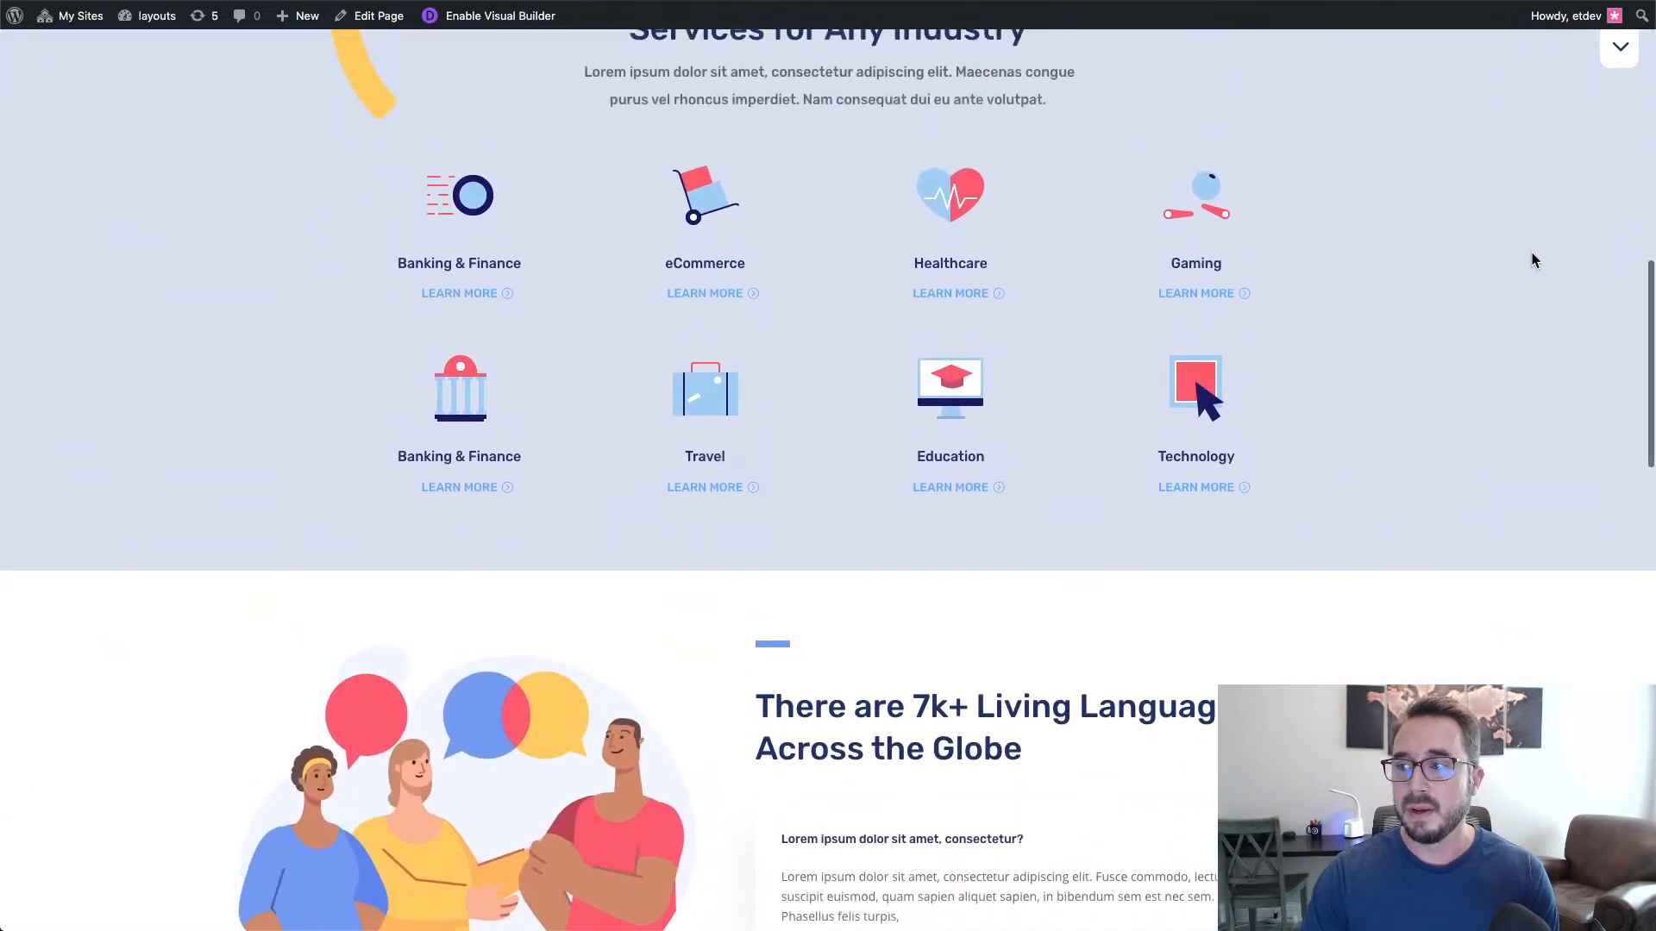
pyautogui.scroll(-3, 1532, 259)
pyautogui.scroll(2, 1533, 259)
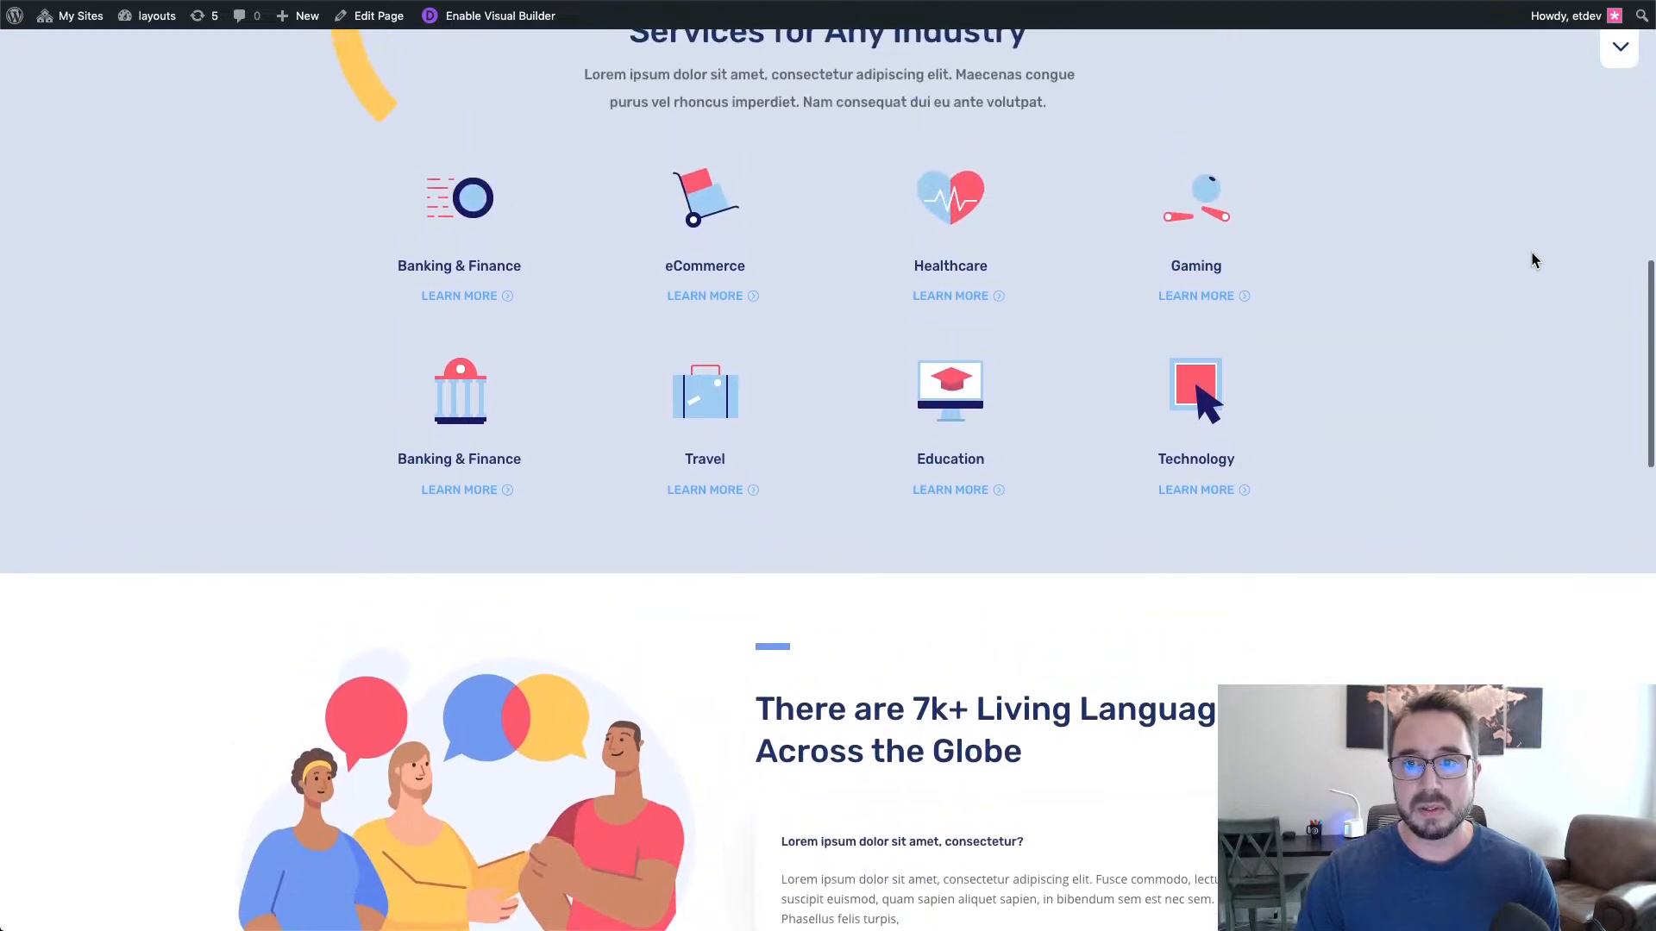
pyautogui.scroll(-2, 1533, 259)
pyautogui.scroll(-1, 1533, 259)
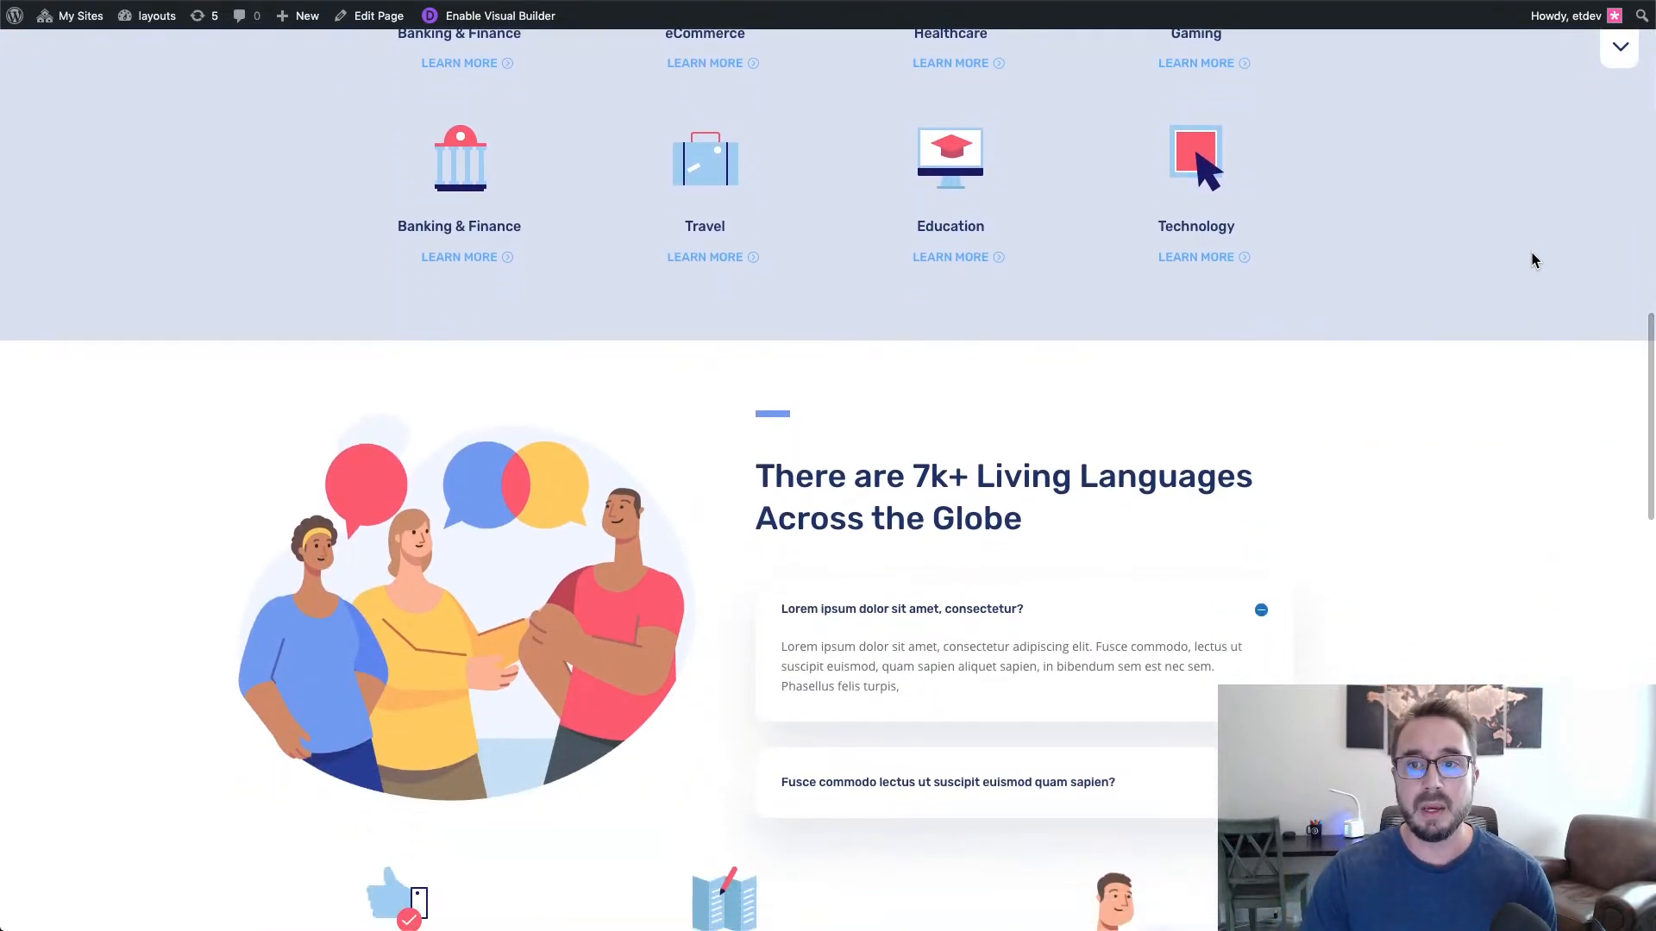
pyautogui.scroll(3, 1533, 259)
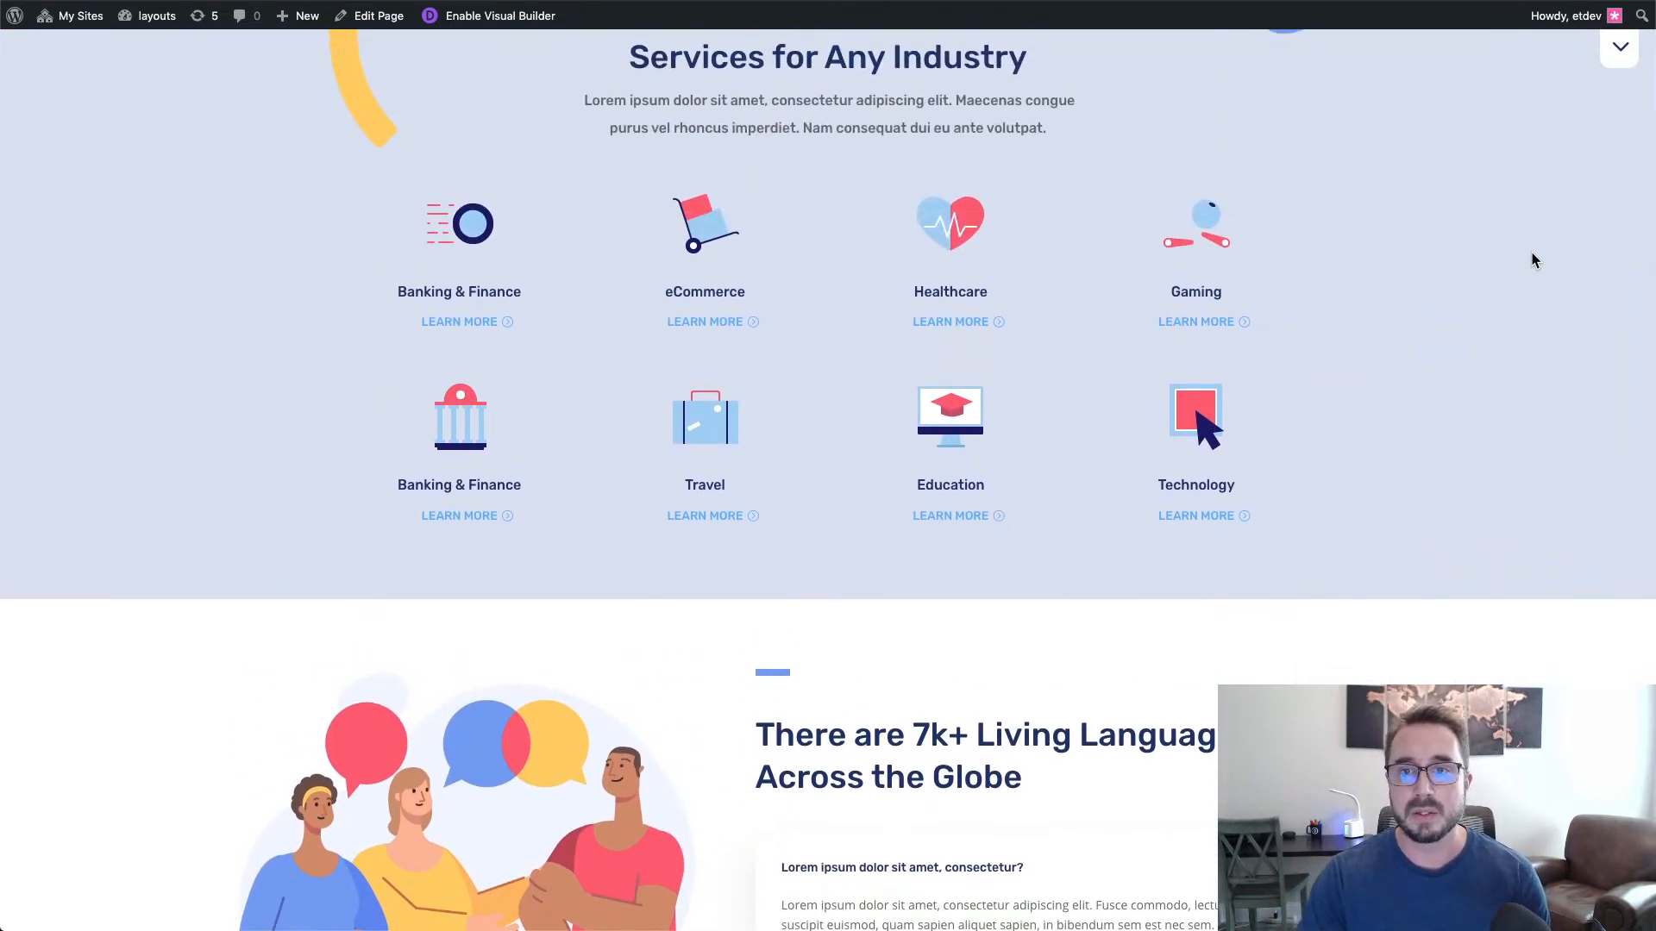
pyautogui.scroll(-1, 1533, 259)
pyautogui.scroll(2, 1533, 259)
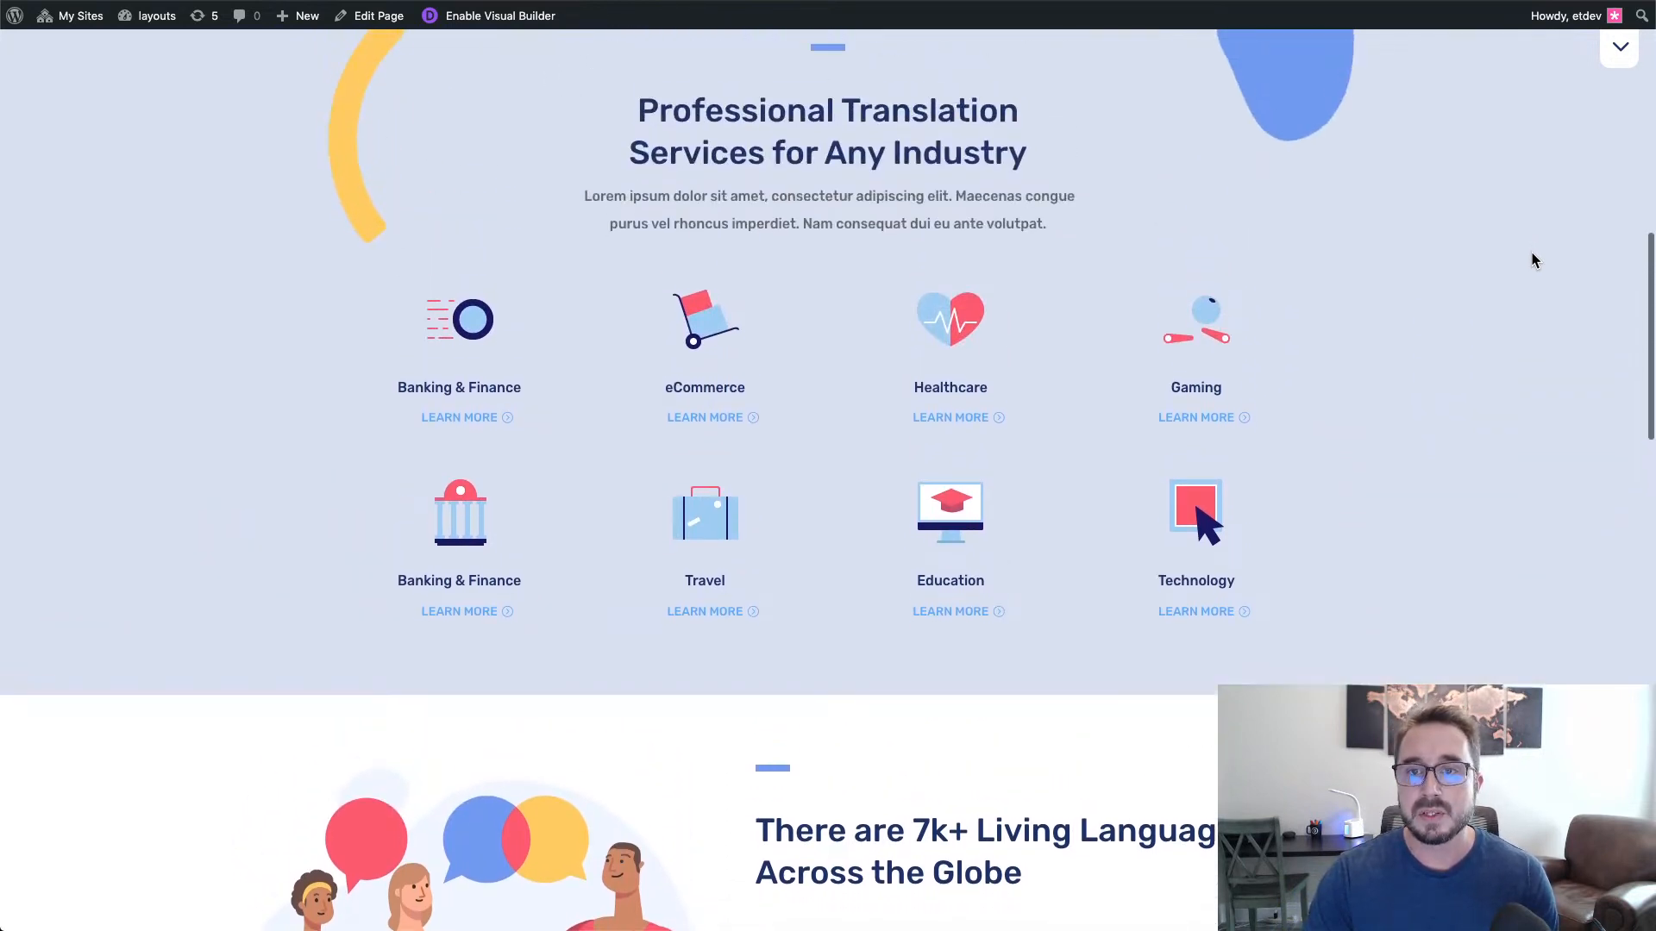
# Step: Bring the sticky header back, check it over the services and languages sections, and hide it again
pyautogui.click(1616, 53)
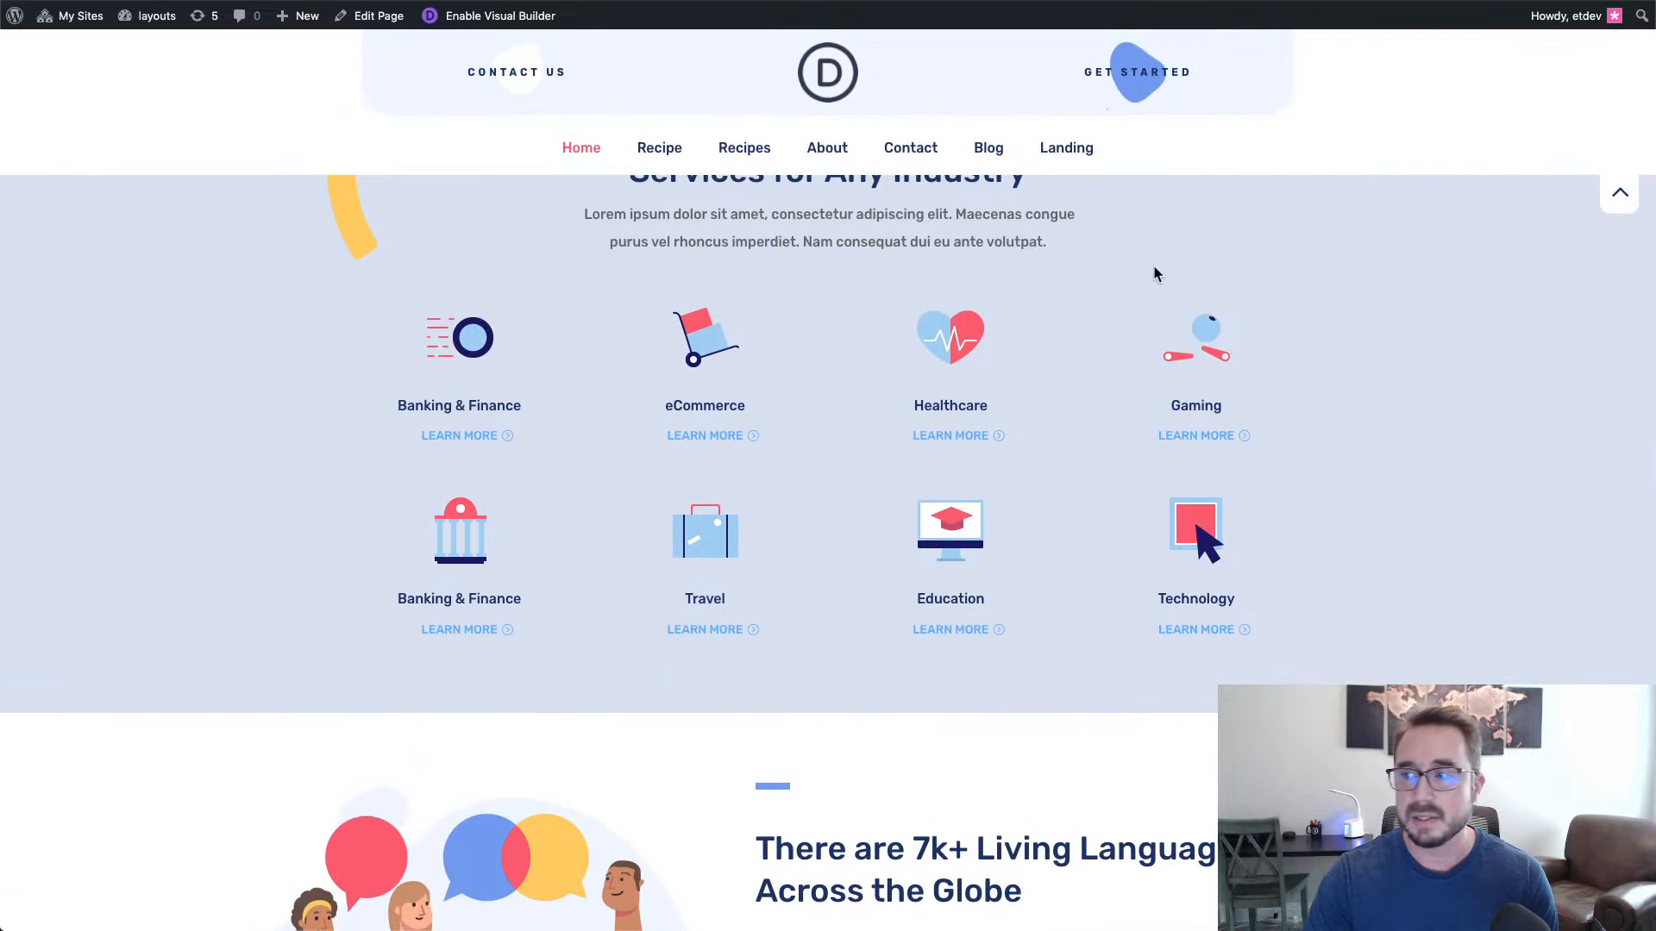
pyautogui.scroll(-3, 1277, 351)
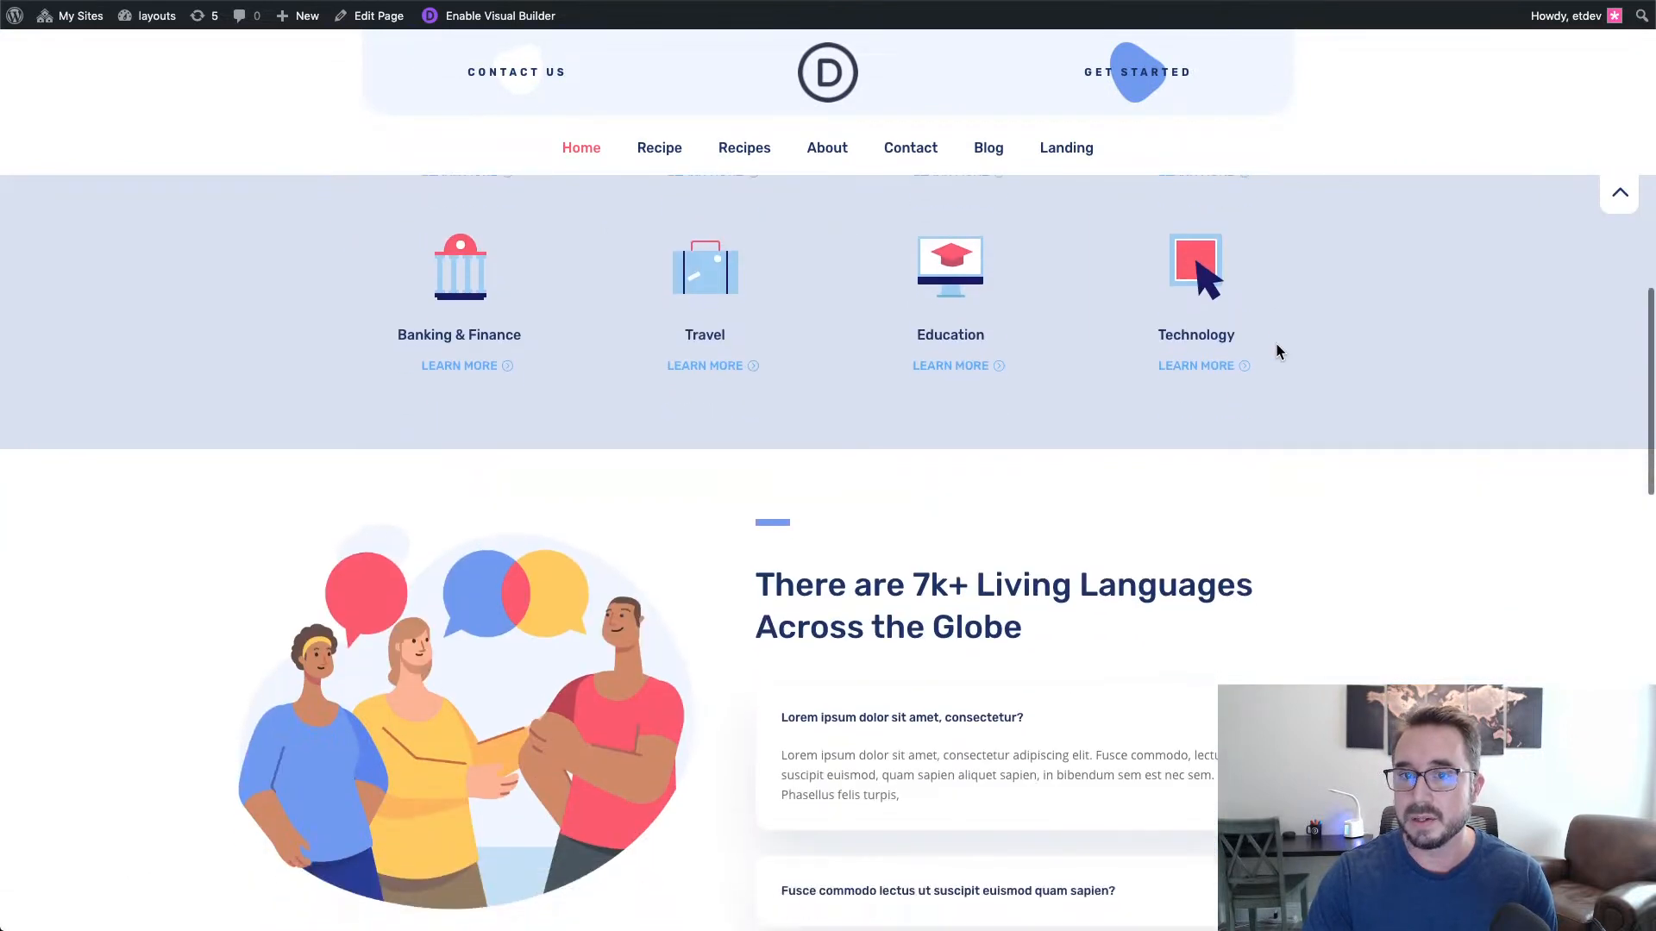
pyautogui.scroll(4, 1277, 350)
pyautogui.scroll(-2, 1276, 350)
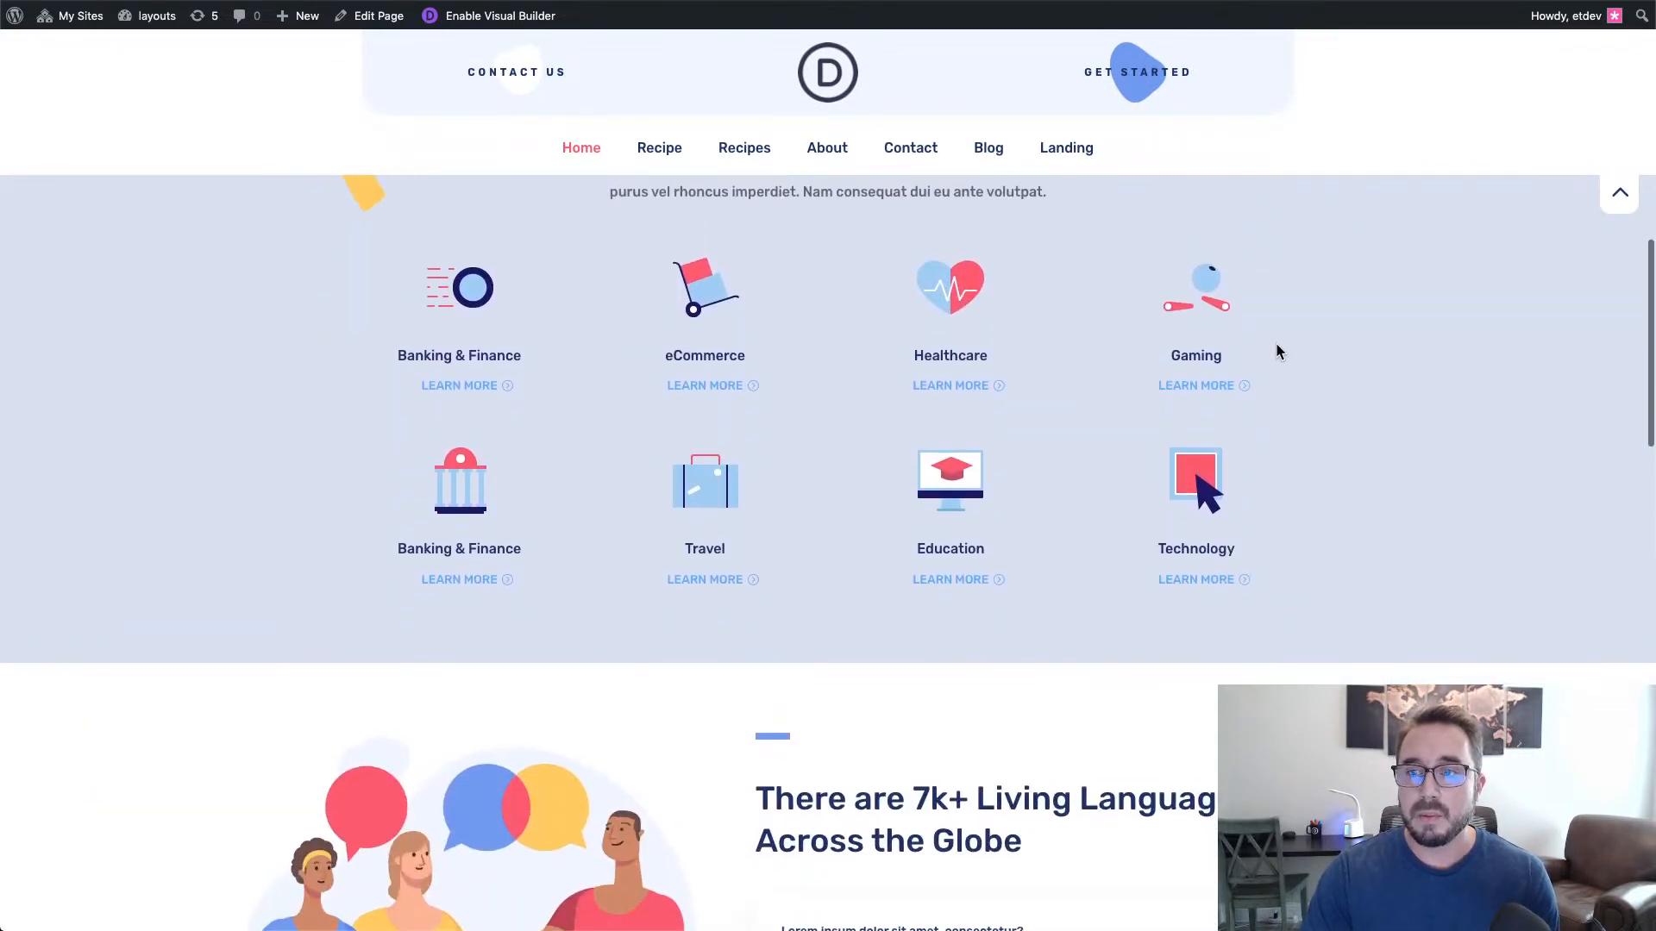
pyautogui.scroll(2, 1275, 350)
pyautogui.click(1618, 197)
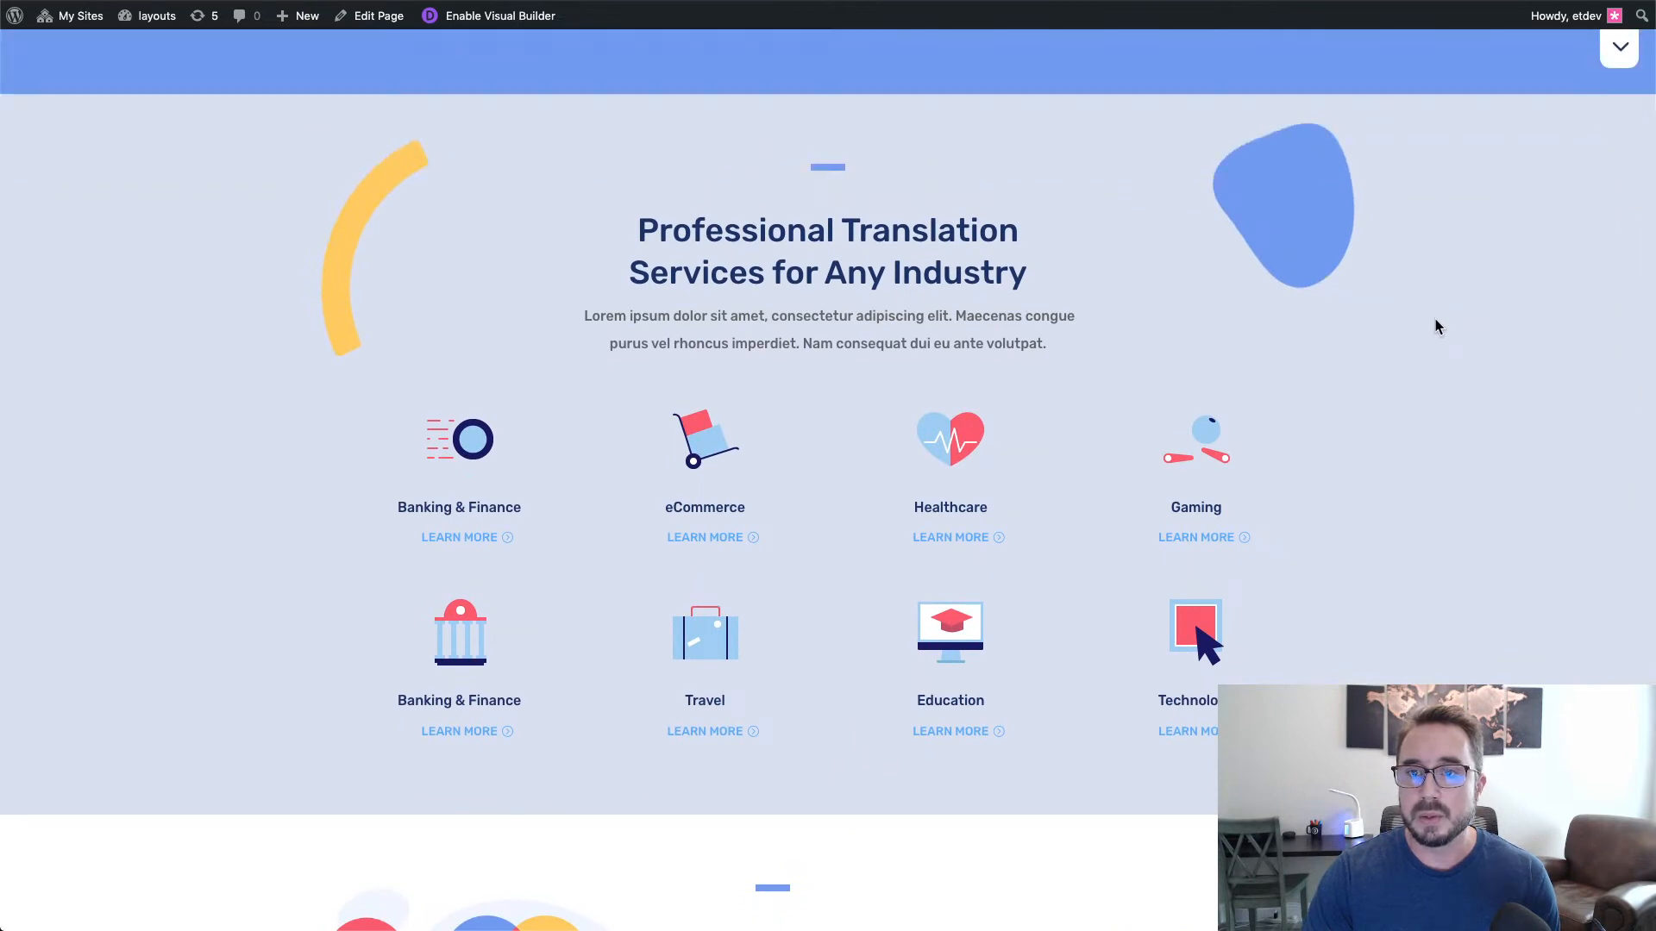
# Step: Return to the top of the page to check how the collapsed header behaves there
pyautogui.scroll(-1, 1435, 326)
pyautogui.scroll(1, 1435, 326)
pyautogui.scroll(8, 1435, 326)
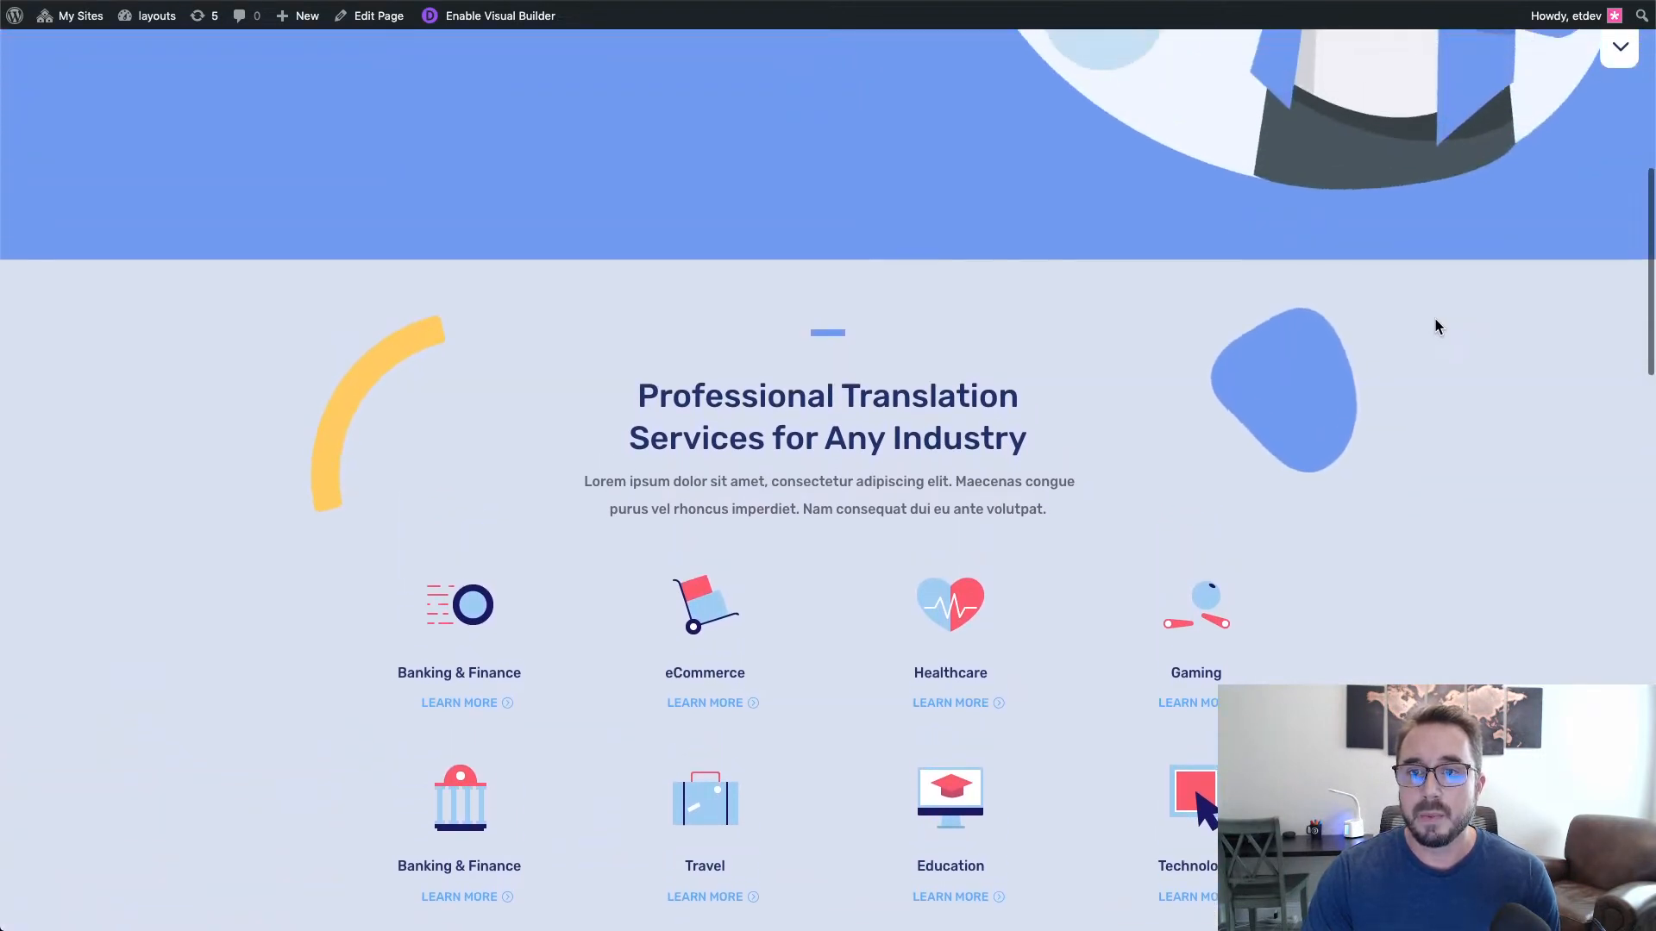
pyautogui.scroll(3, 1435, 326)
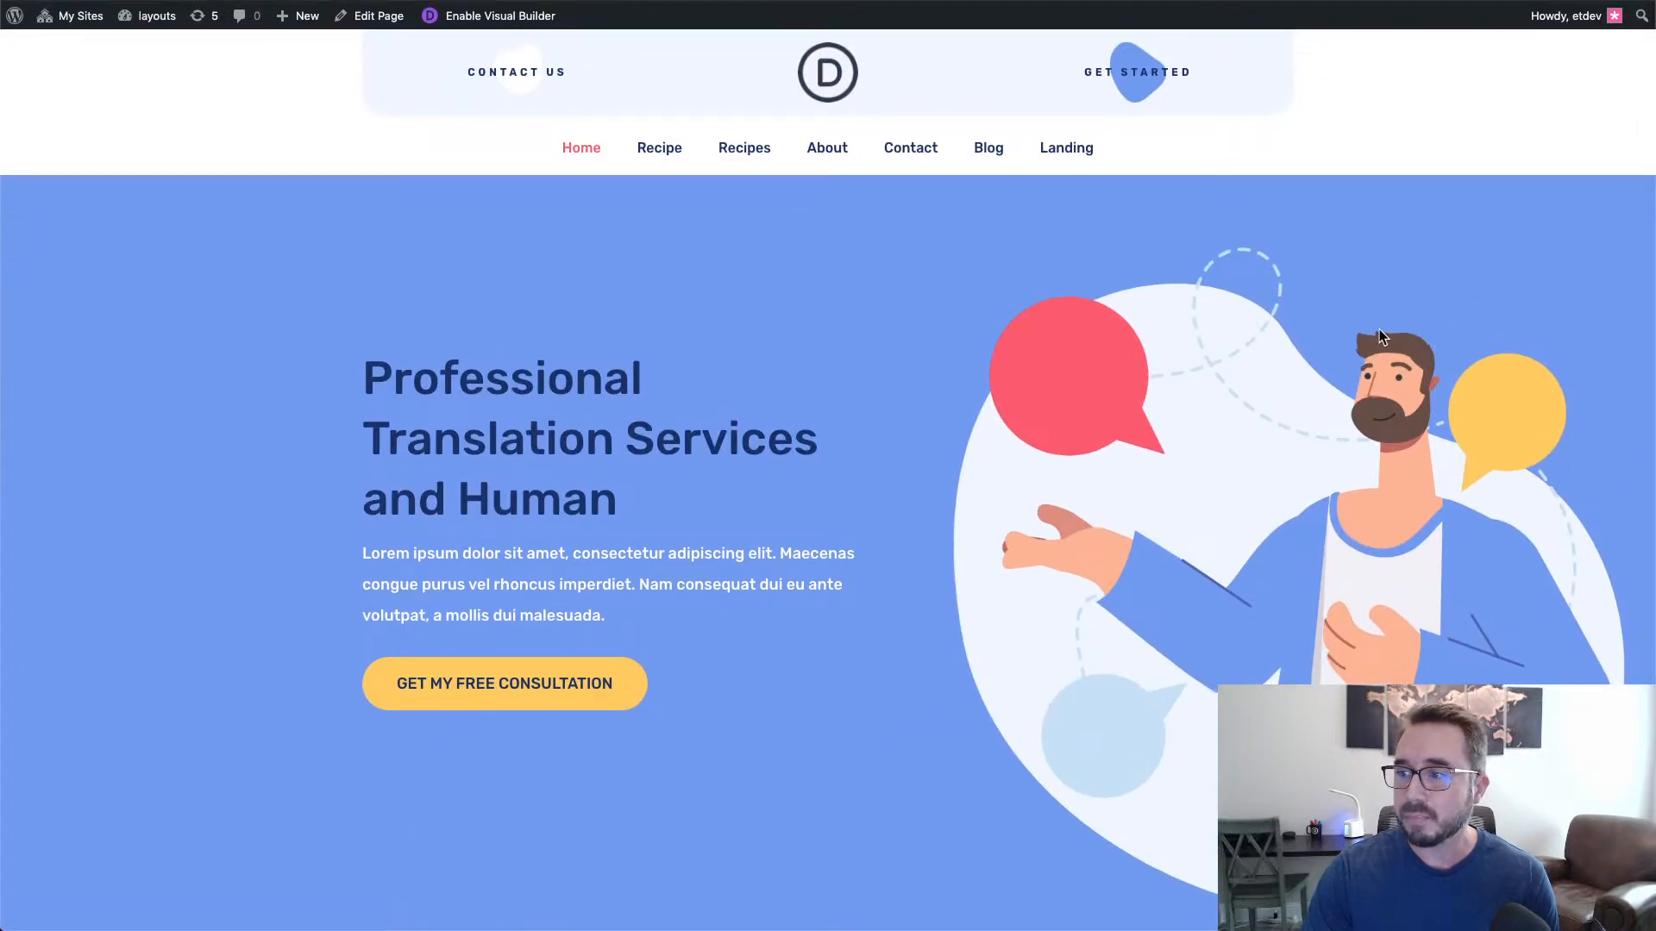
# Step: Examine the header toggle's behavior as the page repeatedly leaves and returns to the top
pyautogui.scroll(-3, 1379, 330)
pyautogui.scroll(-5, 1379, 336)
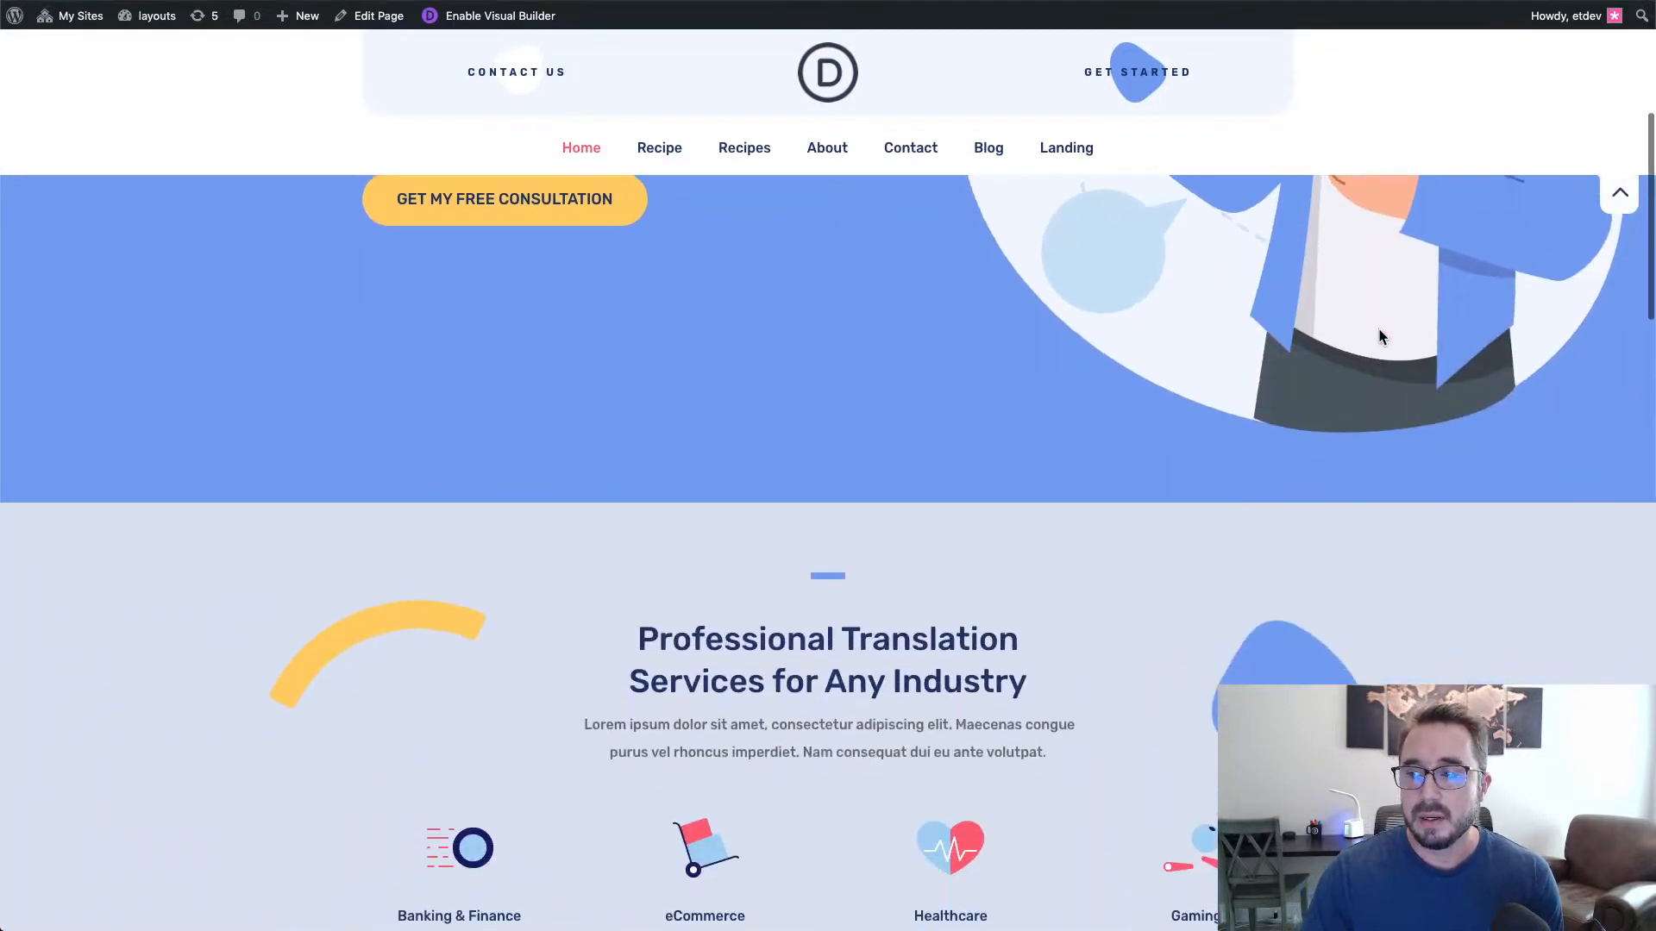
pyautogui.scroll(5, 1378, 336)
pyautogui.scroll(3, 1380, 336)
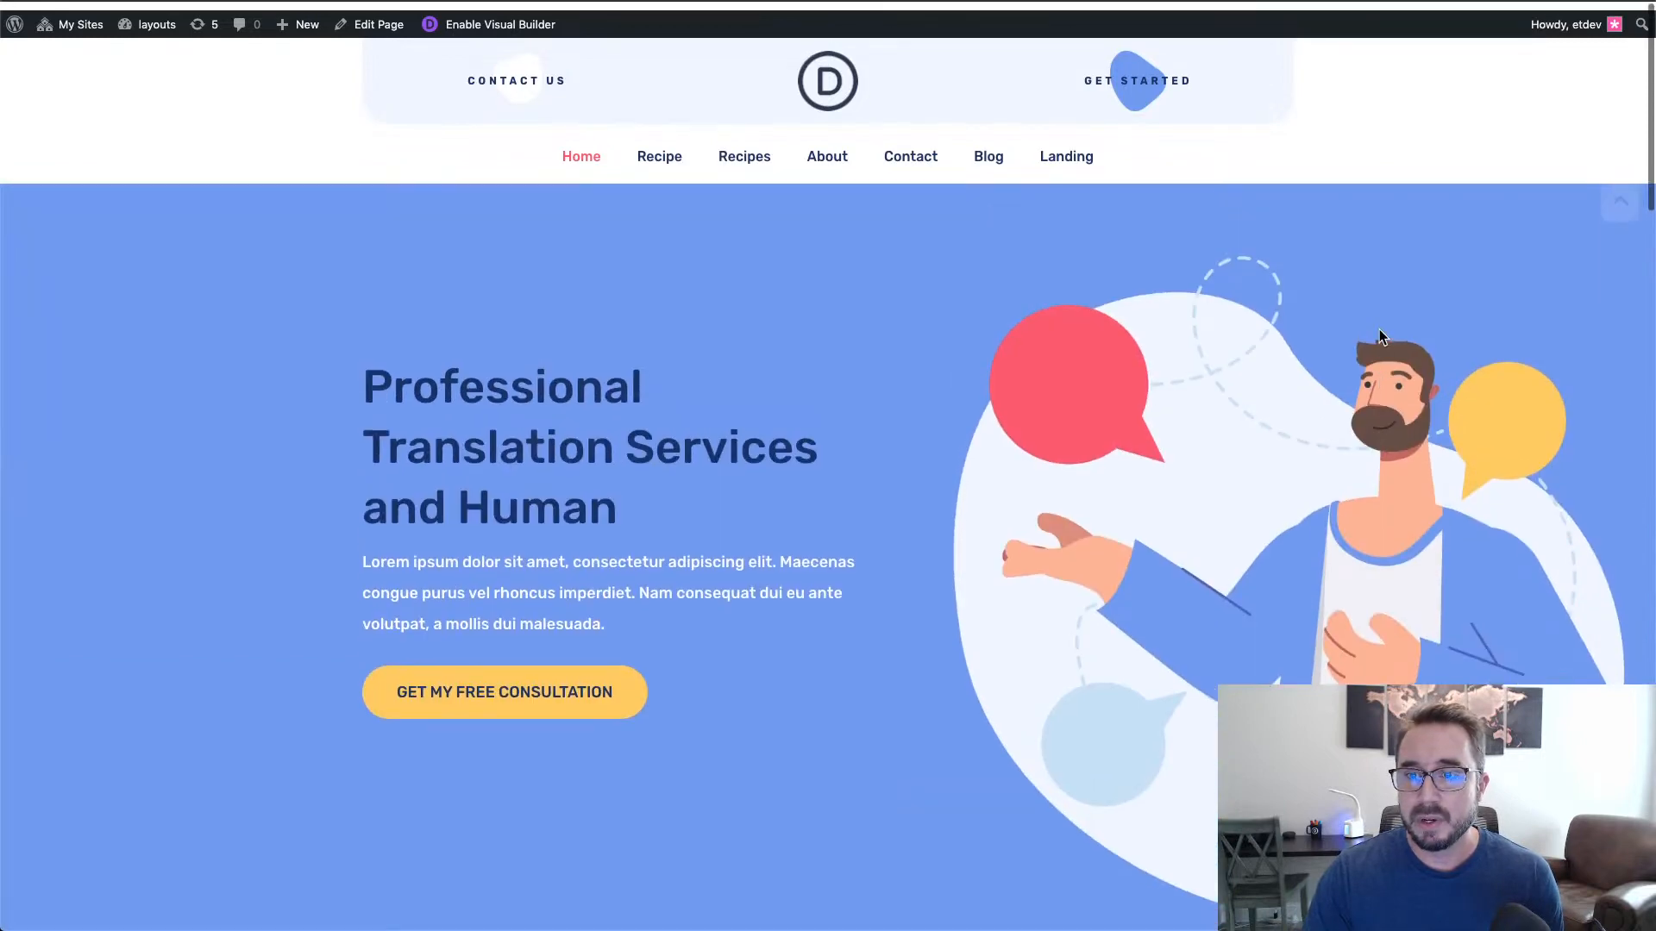
pyautogui.scroll(-3, 1380, 337)
pyautogui.scroll(-8, 1379, 337)
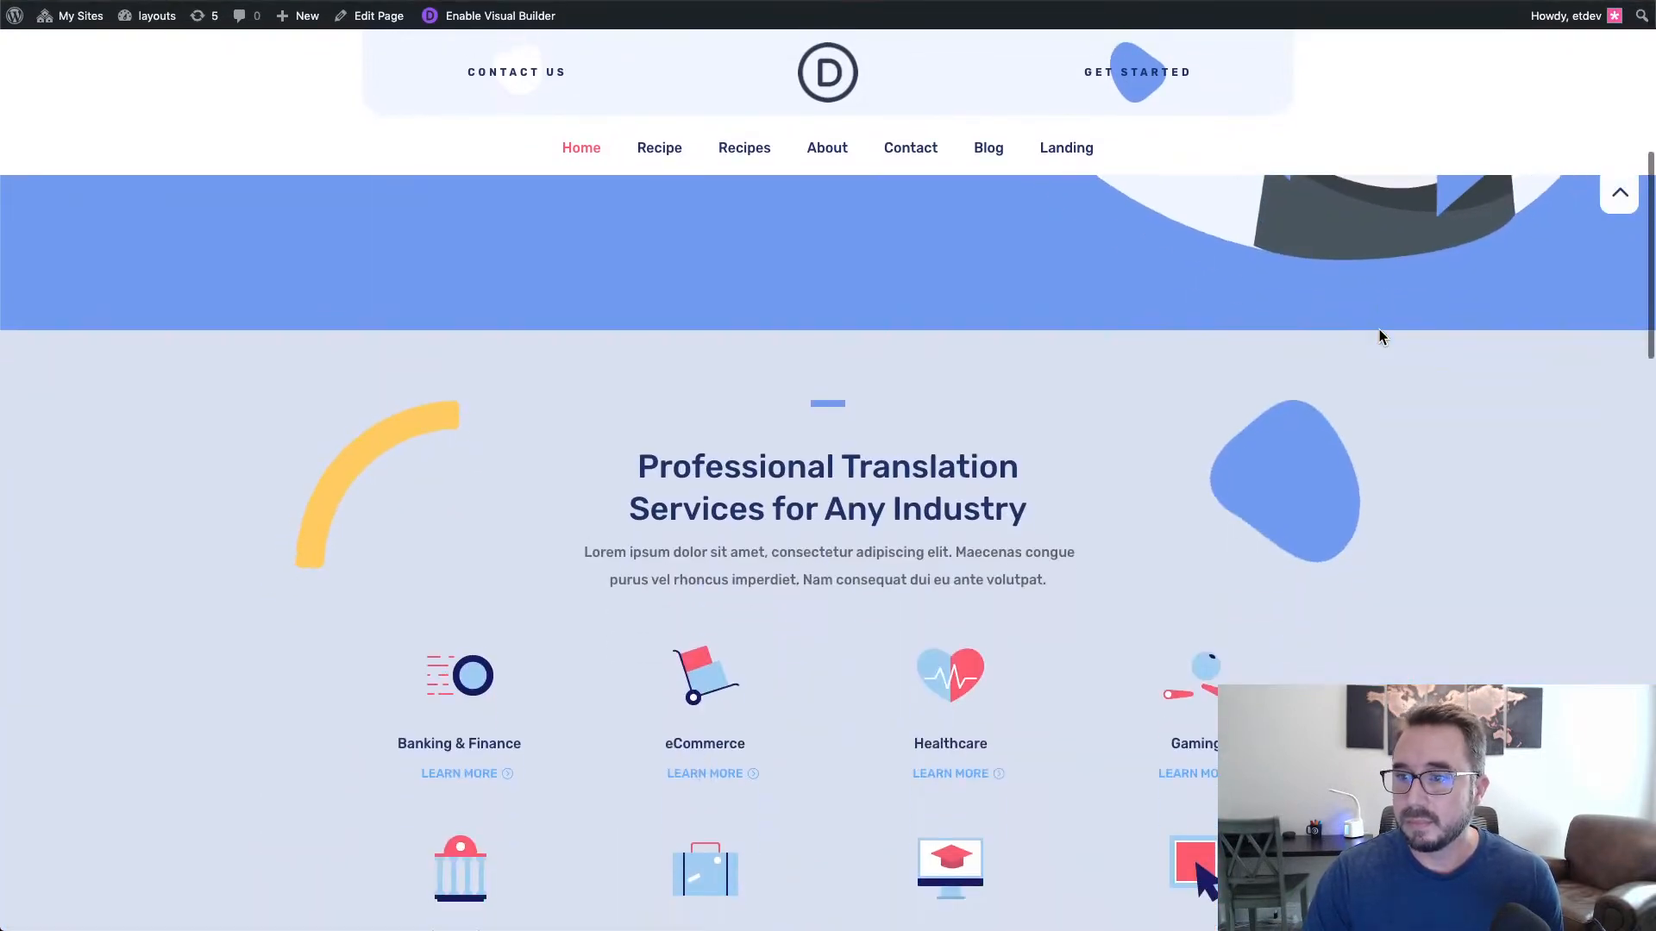
pyautogui.scroll(12, 1379, 336)
pyautogui.scroll(-6, 1379, 336)
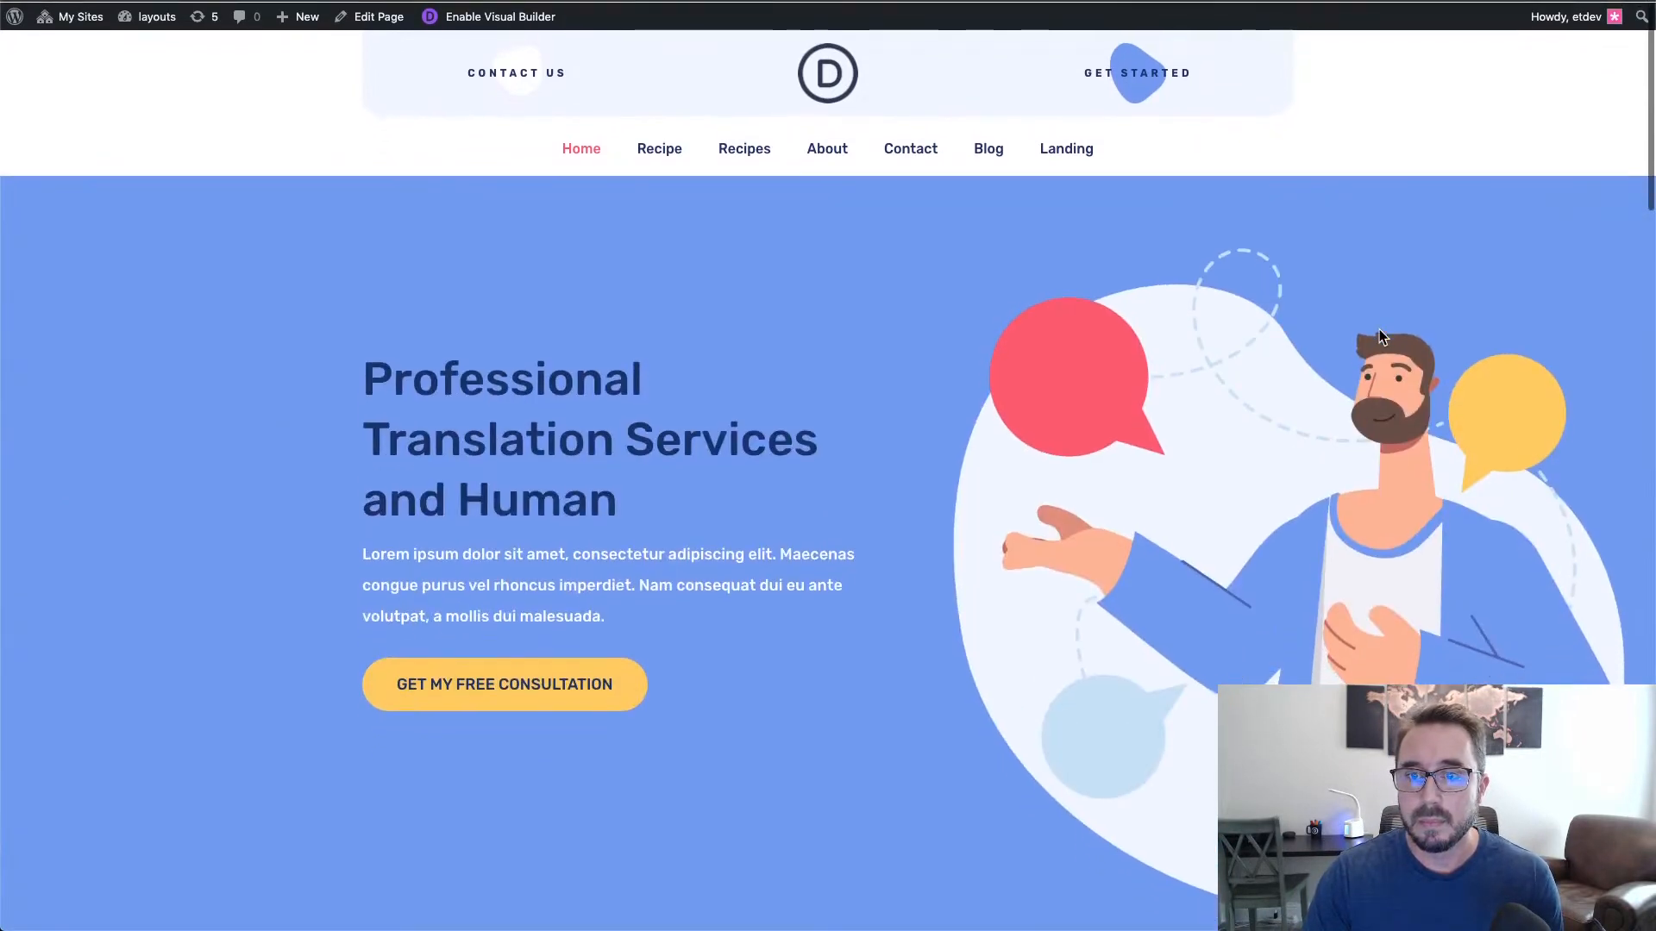
pyautogui.scroll(2, 1380, 337)
pyautogui.scroll(4, 1378, 337)
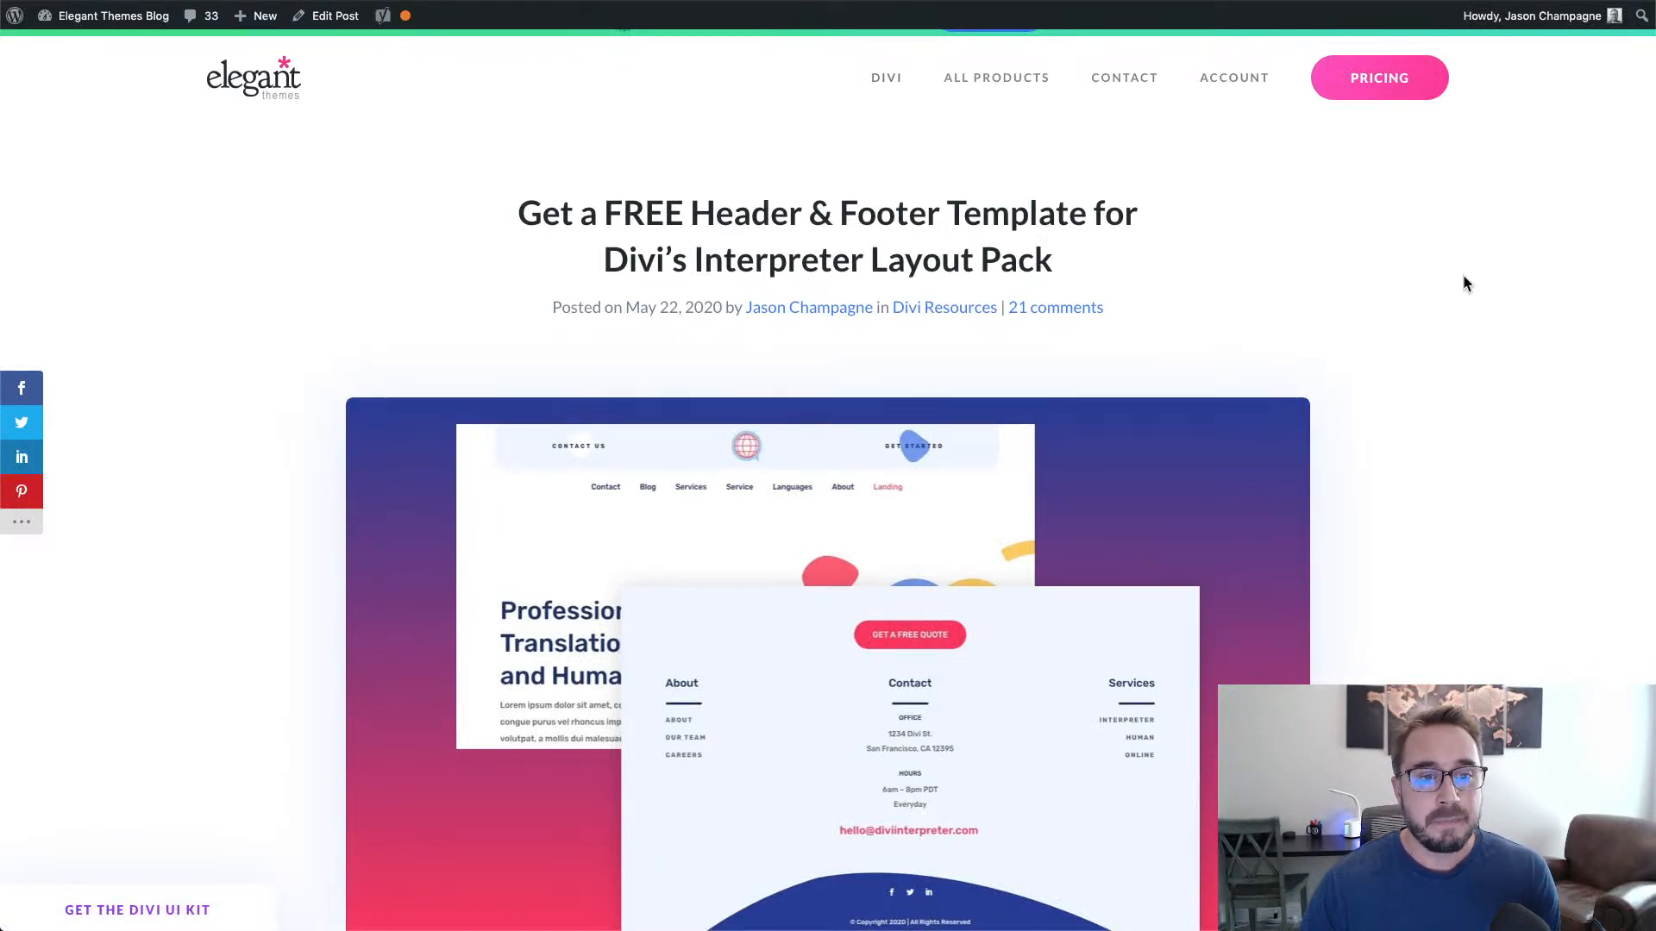
# Step: Go to the download section of the blog post on the free Interpreter Layout Pack header and footer template
pyautogui.scroll(-5, 1466, 273)
pyautogui.scroll(5, 1465, 274)
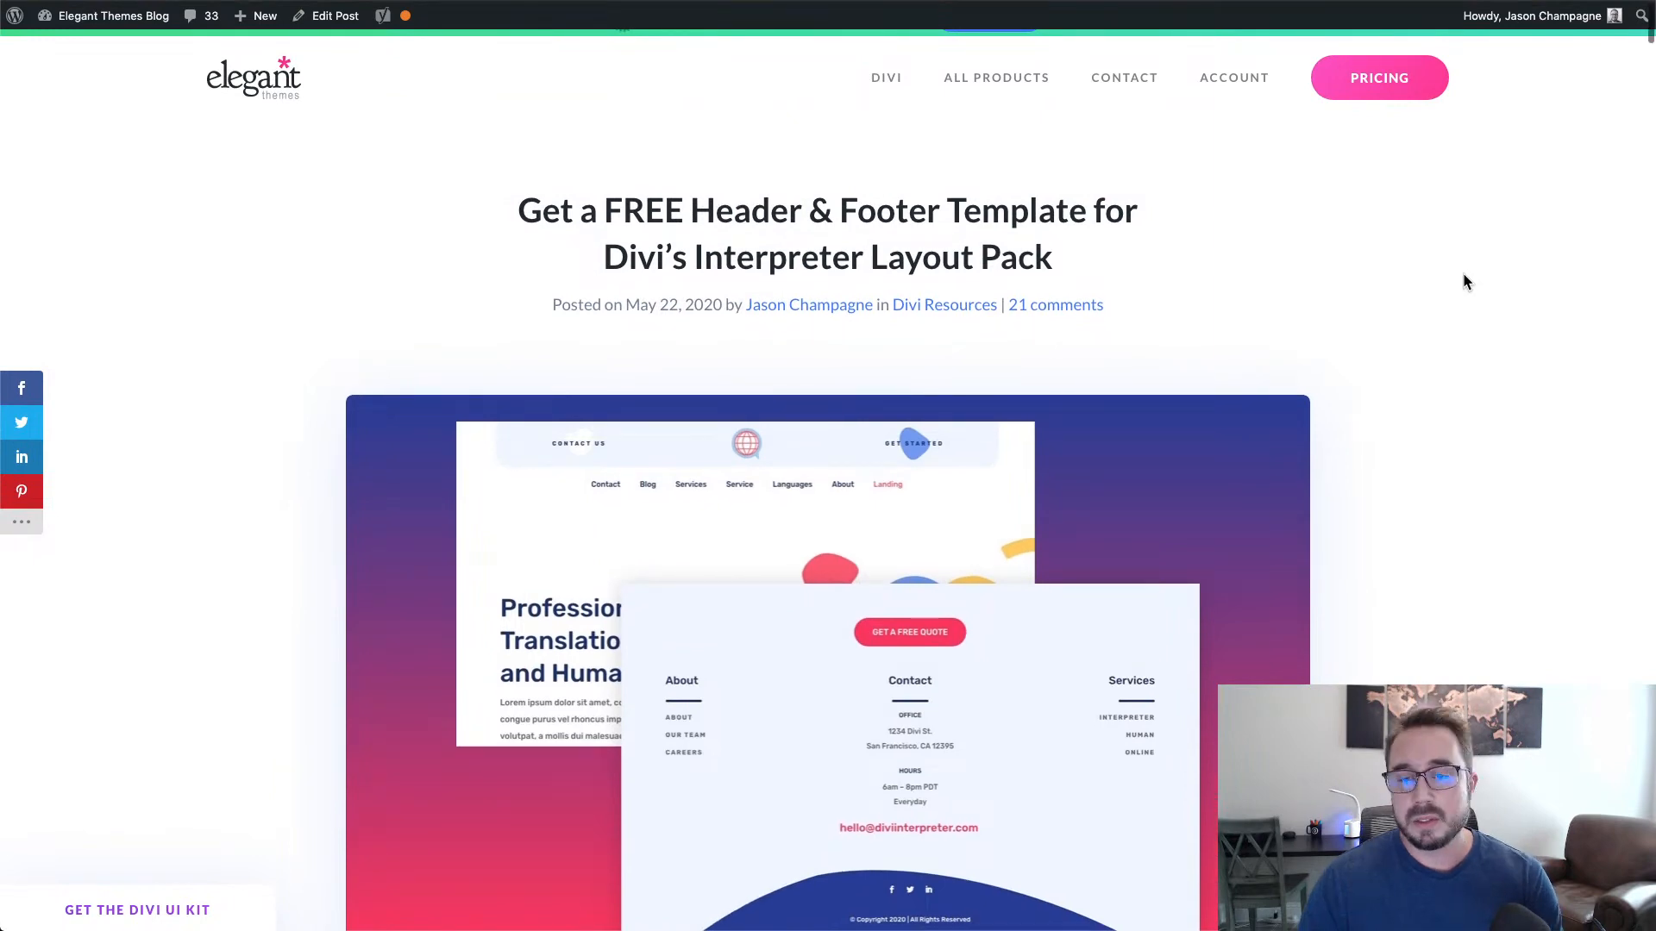
pyautogui.scroll(-10, 1462, 282)
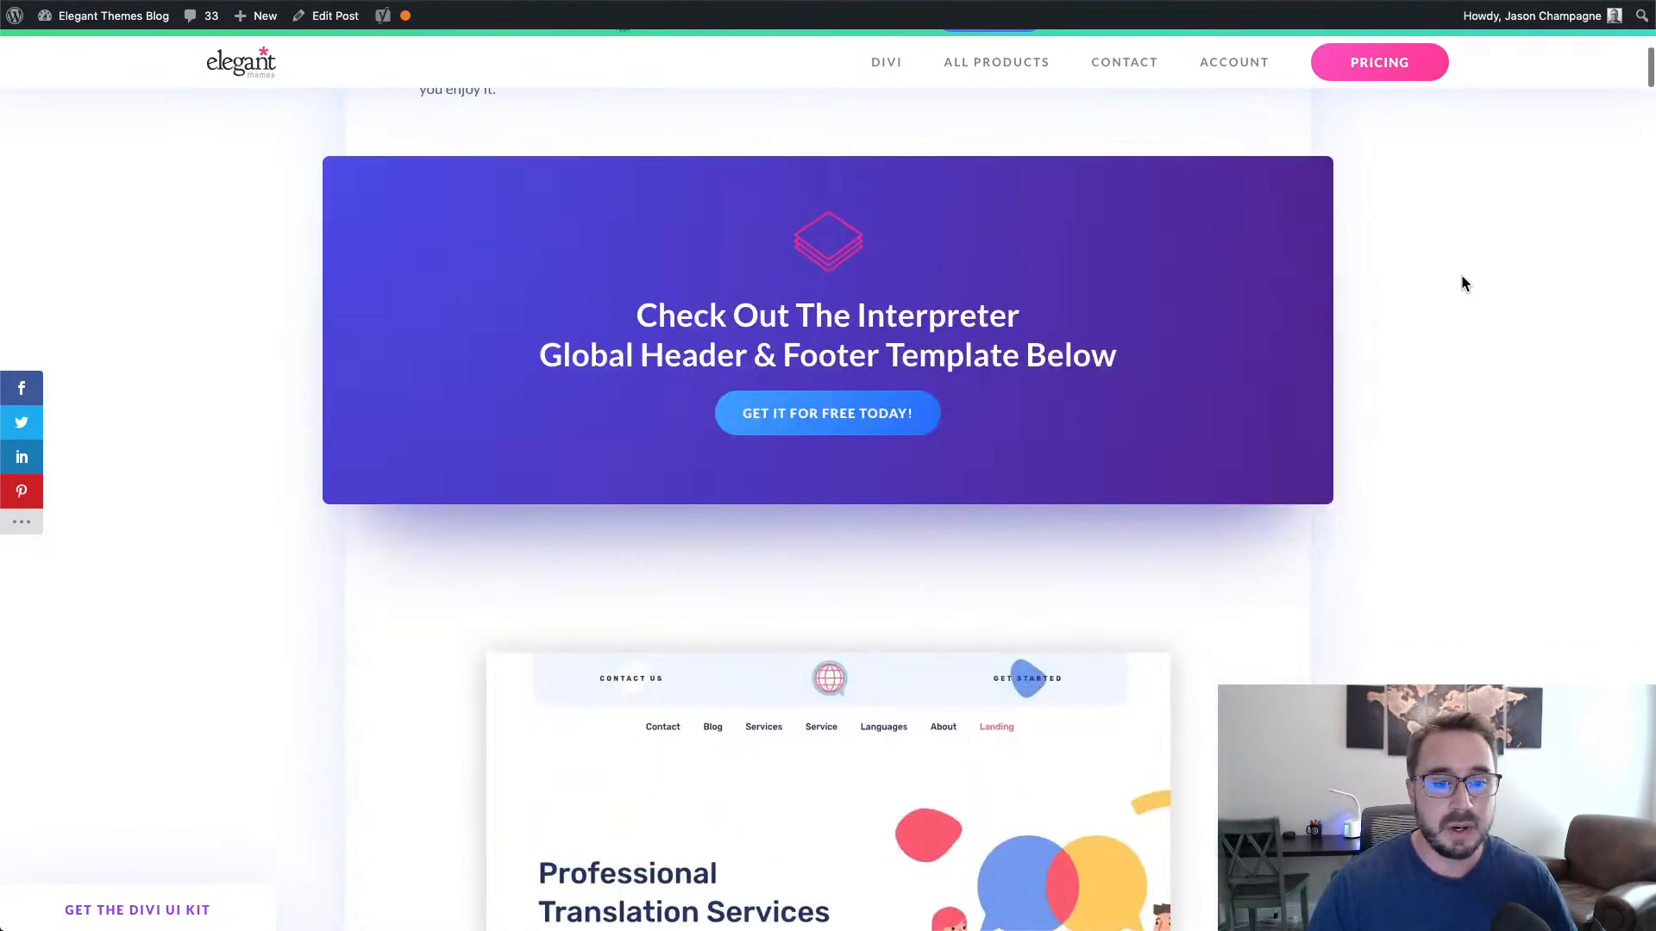
pyautogui.click(868, 421)
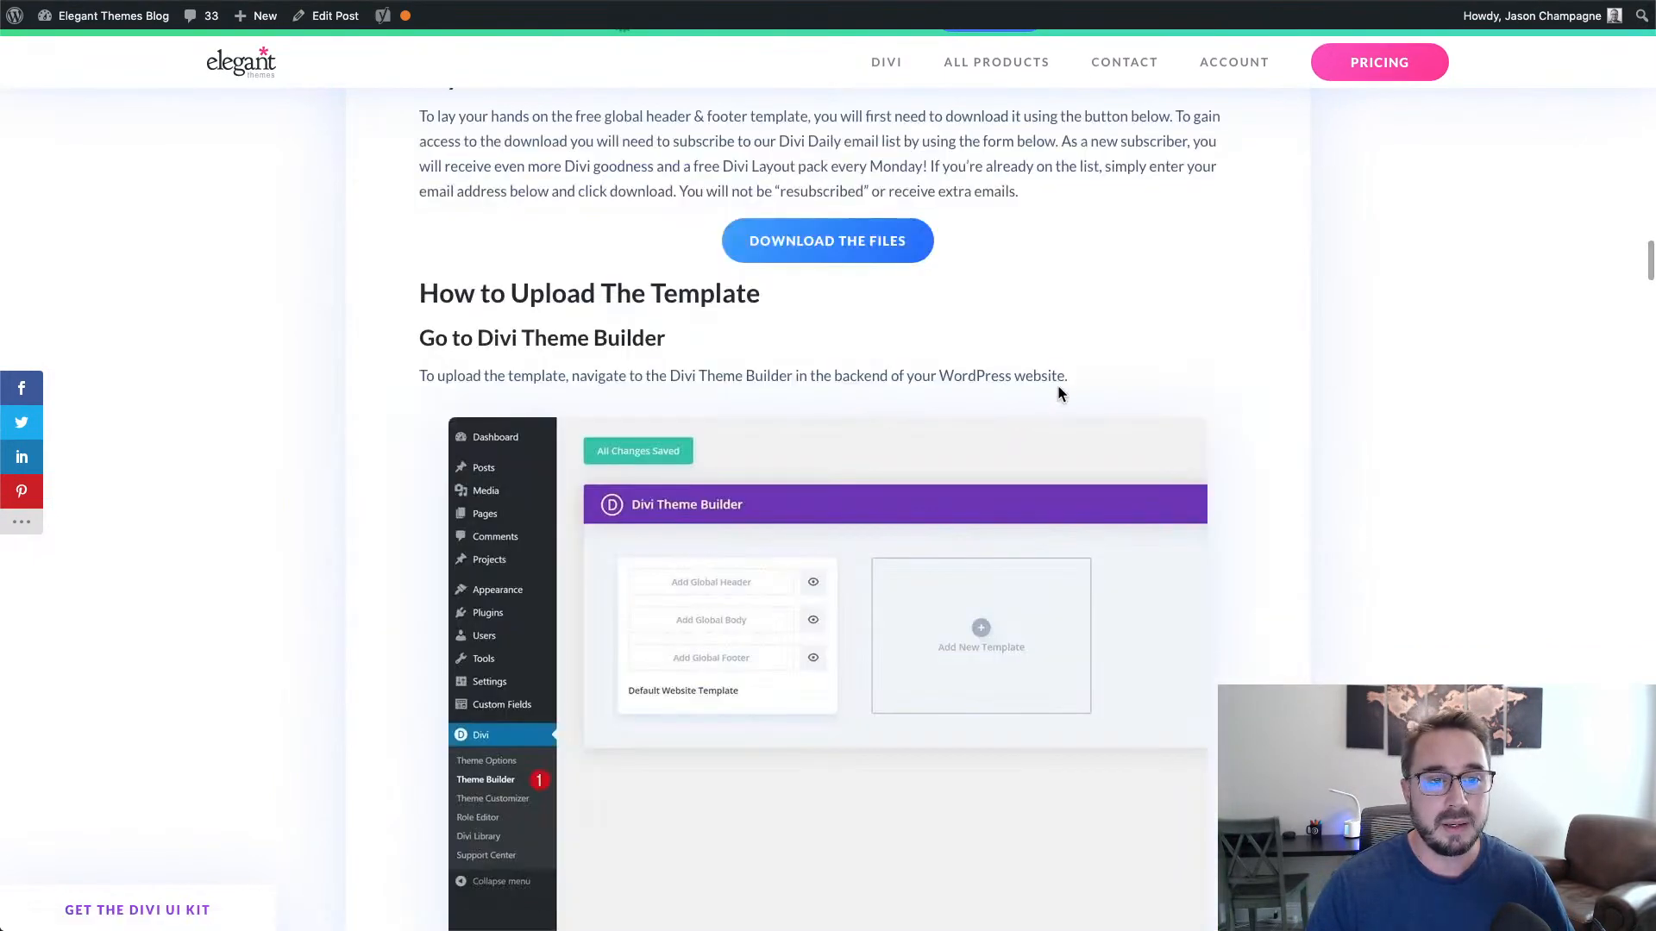
pyautogui.scroll(2, 1069, 391)
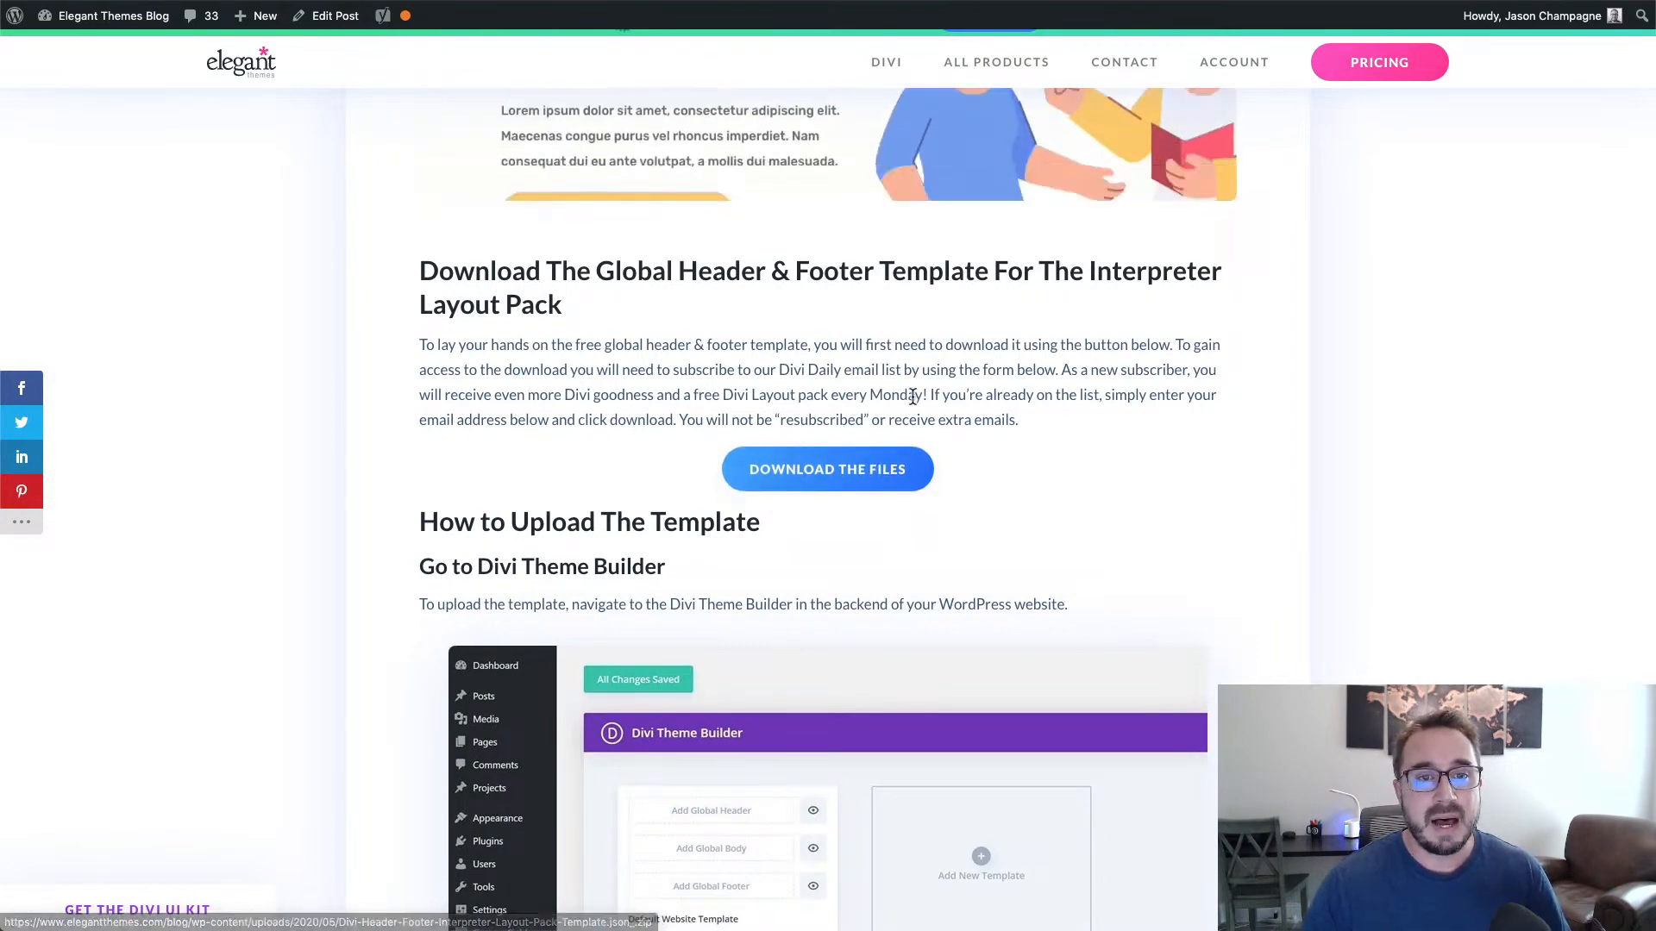
# Step: Review the post's header and footer template previews, then return toward the download section
pyautogui.scroll(3, 914, 399)
pyautogui.scroll(10, 914, 404)
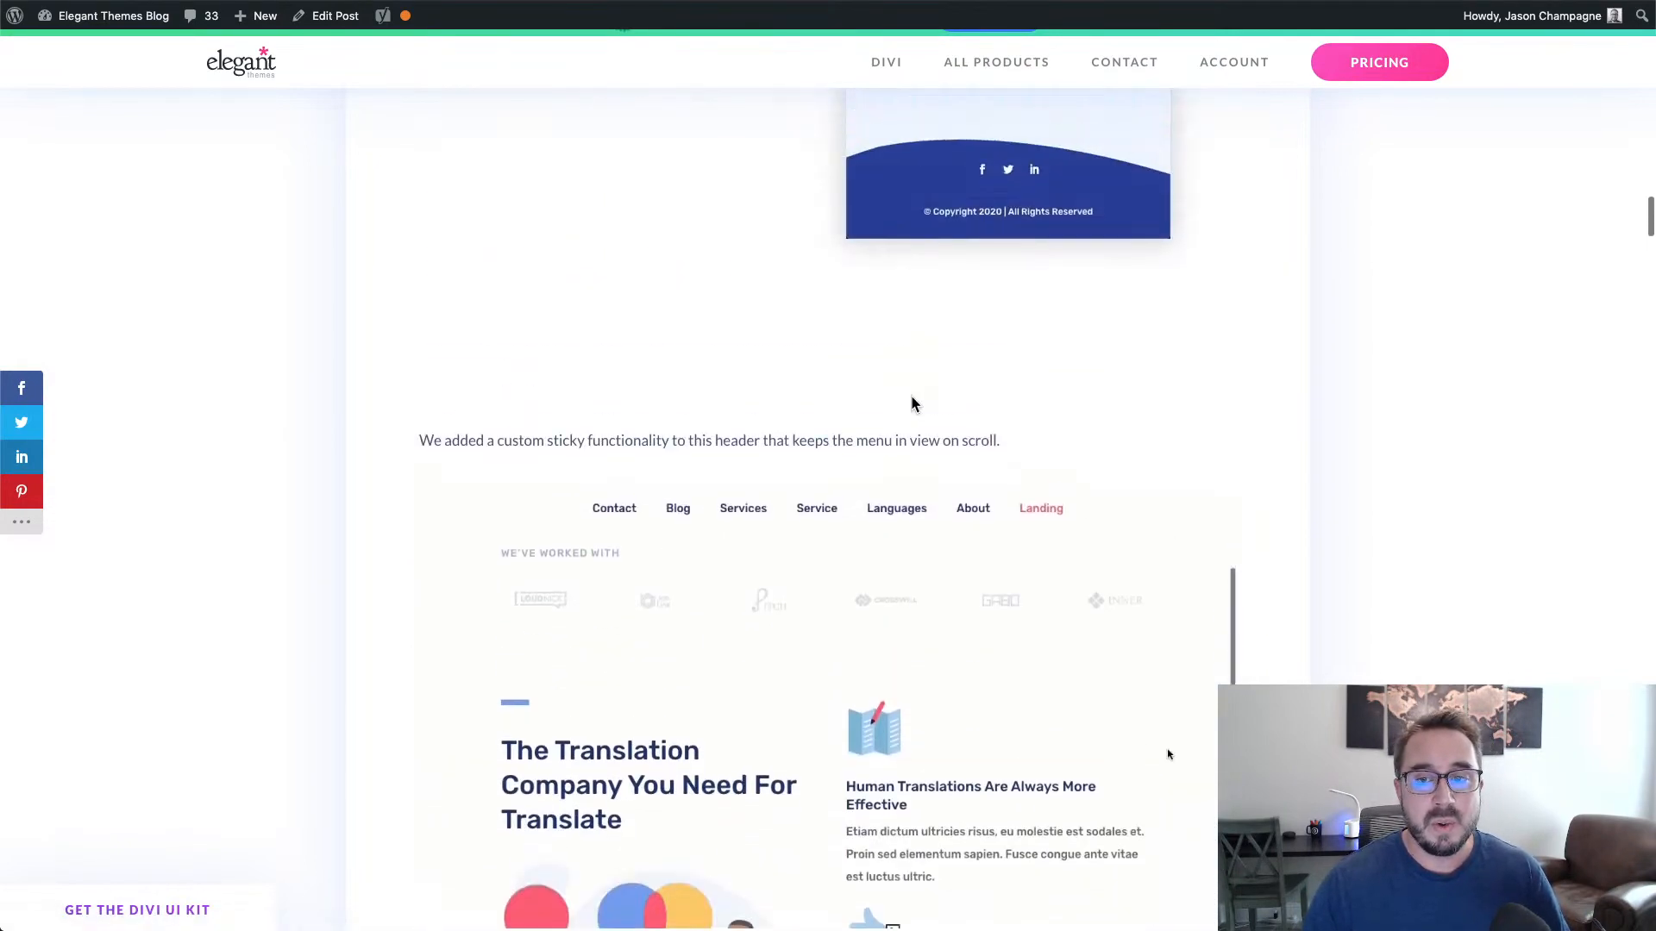
pyautogui.scroll(15, 914, 403)
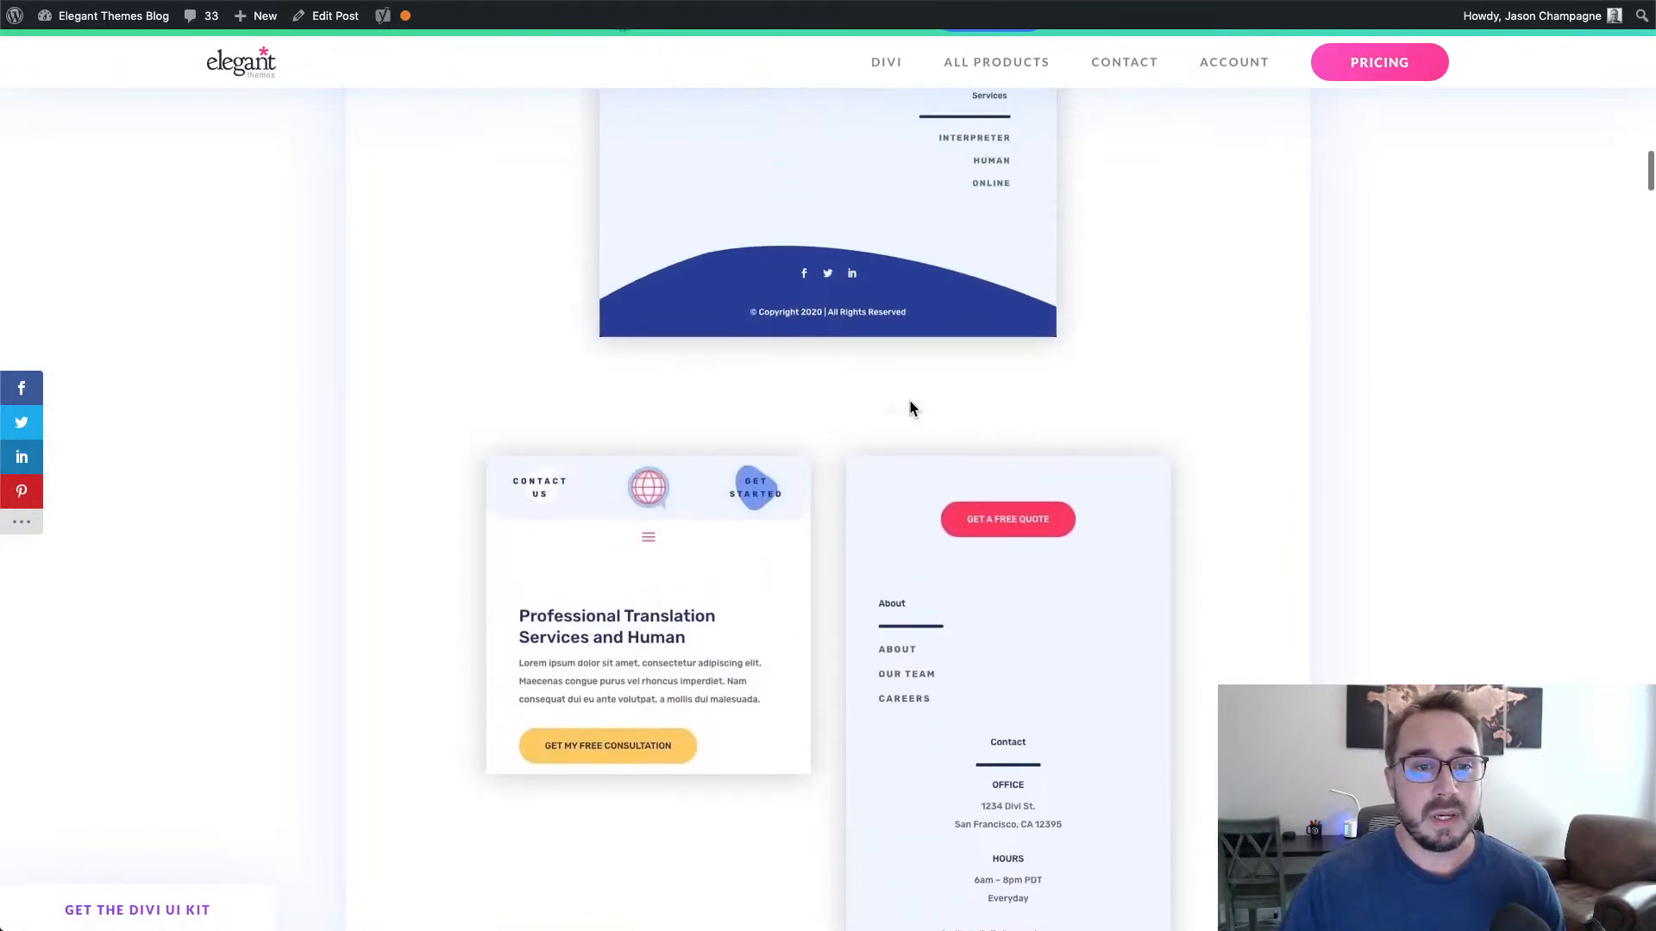
pyautogui.scroll(17, 909, 404)
pyautogui.scroll(-19, 908, 401)
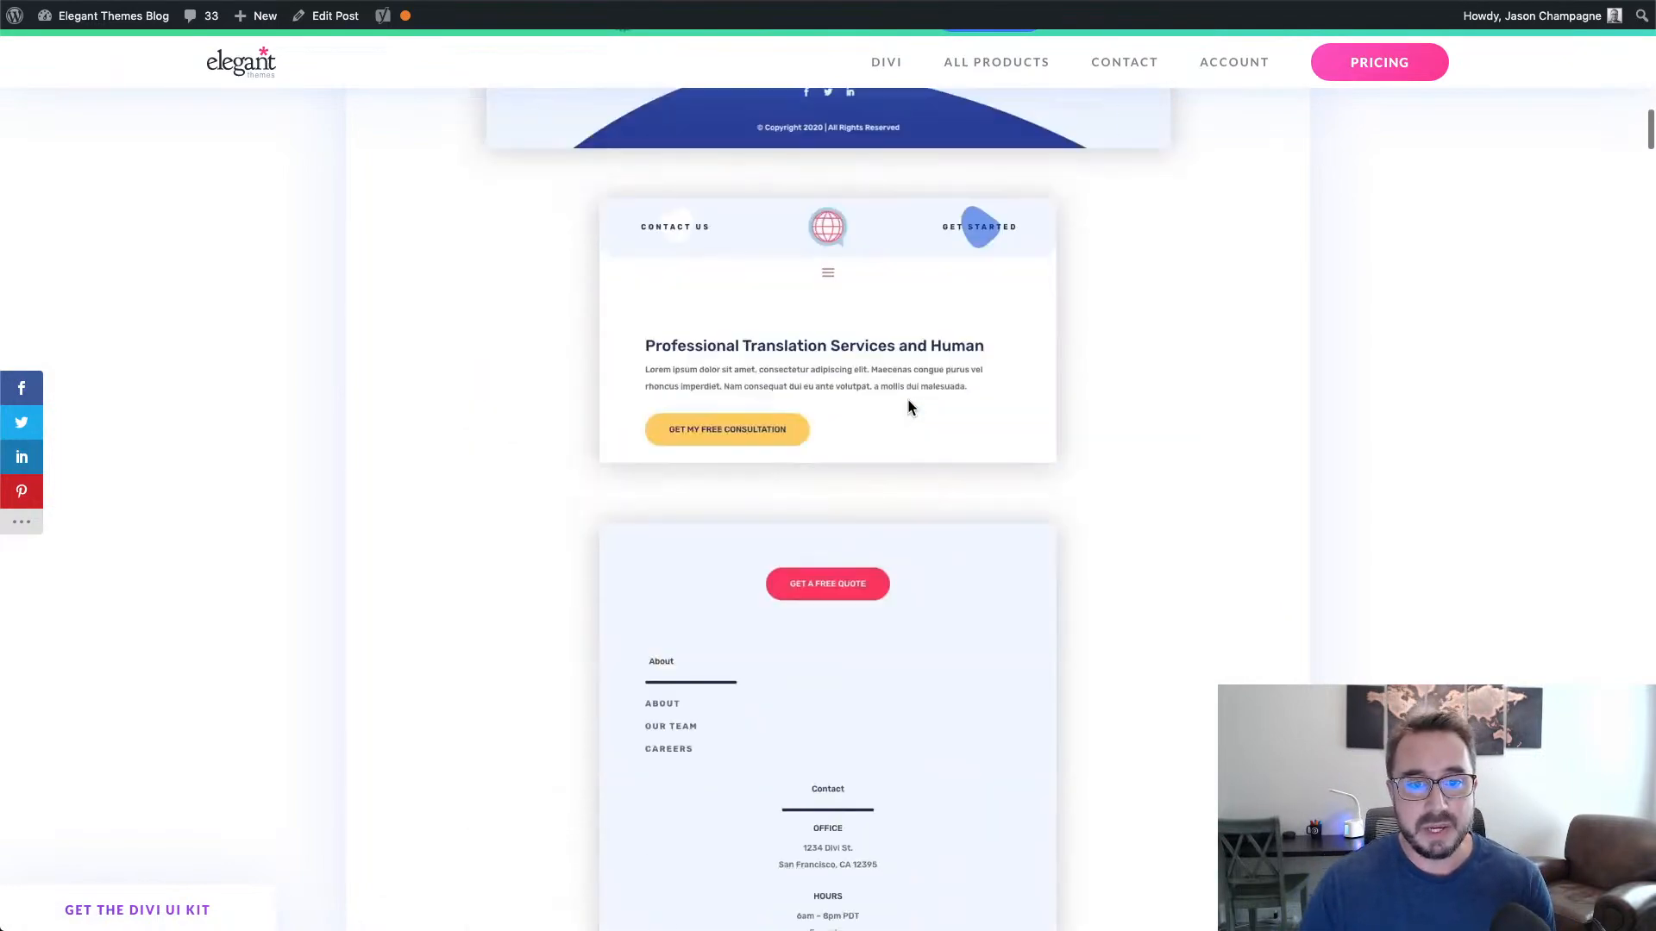
pyautogui.scroll(-18, 908, 406)
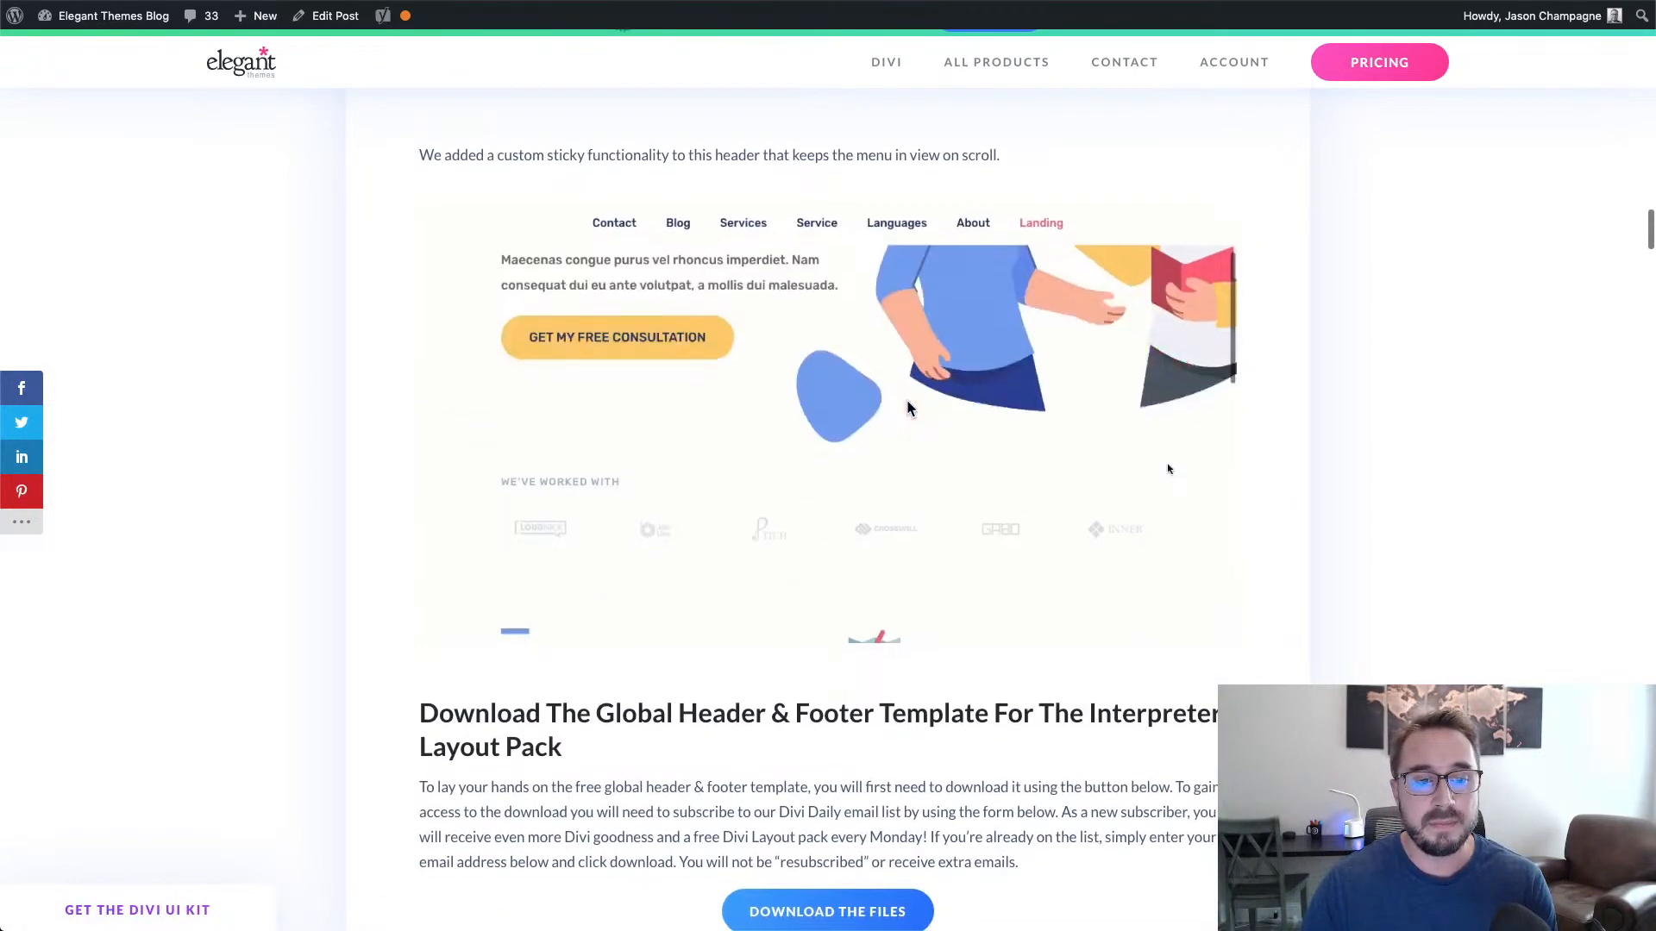
# Step: Revisit the blog post's template download section and check the sticky header's scroll behavior on the live page
pyautogui.scroll(-2, 907, 407)
pyautogui.scroll(2, 905, 404)
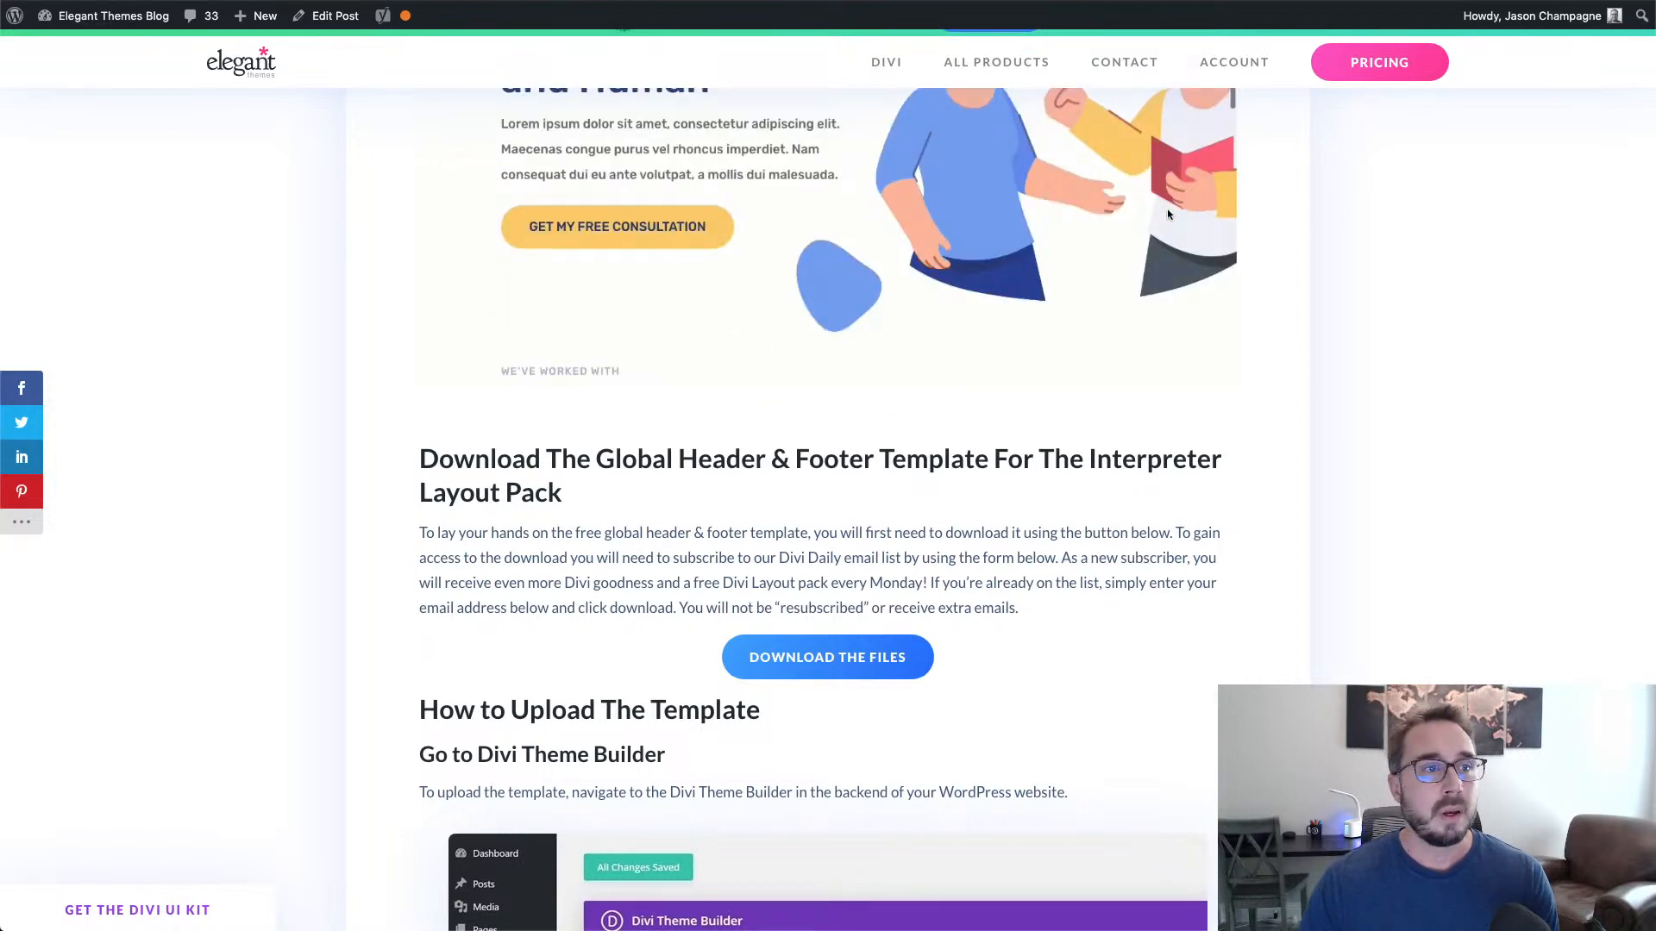
pyautogui.moveTo(1064, 1); pyautogui.dragTo(1064, 53)
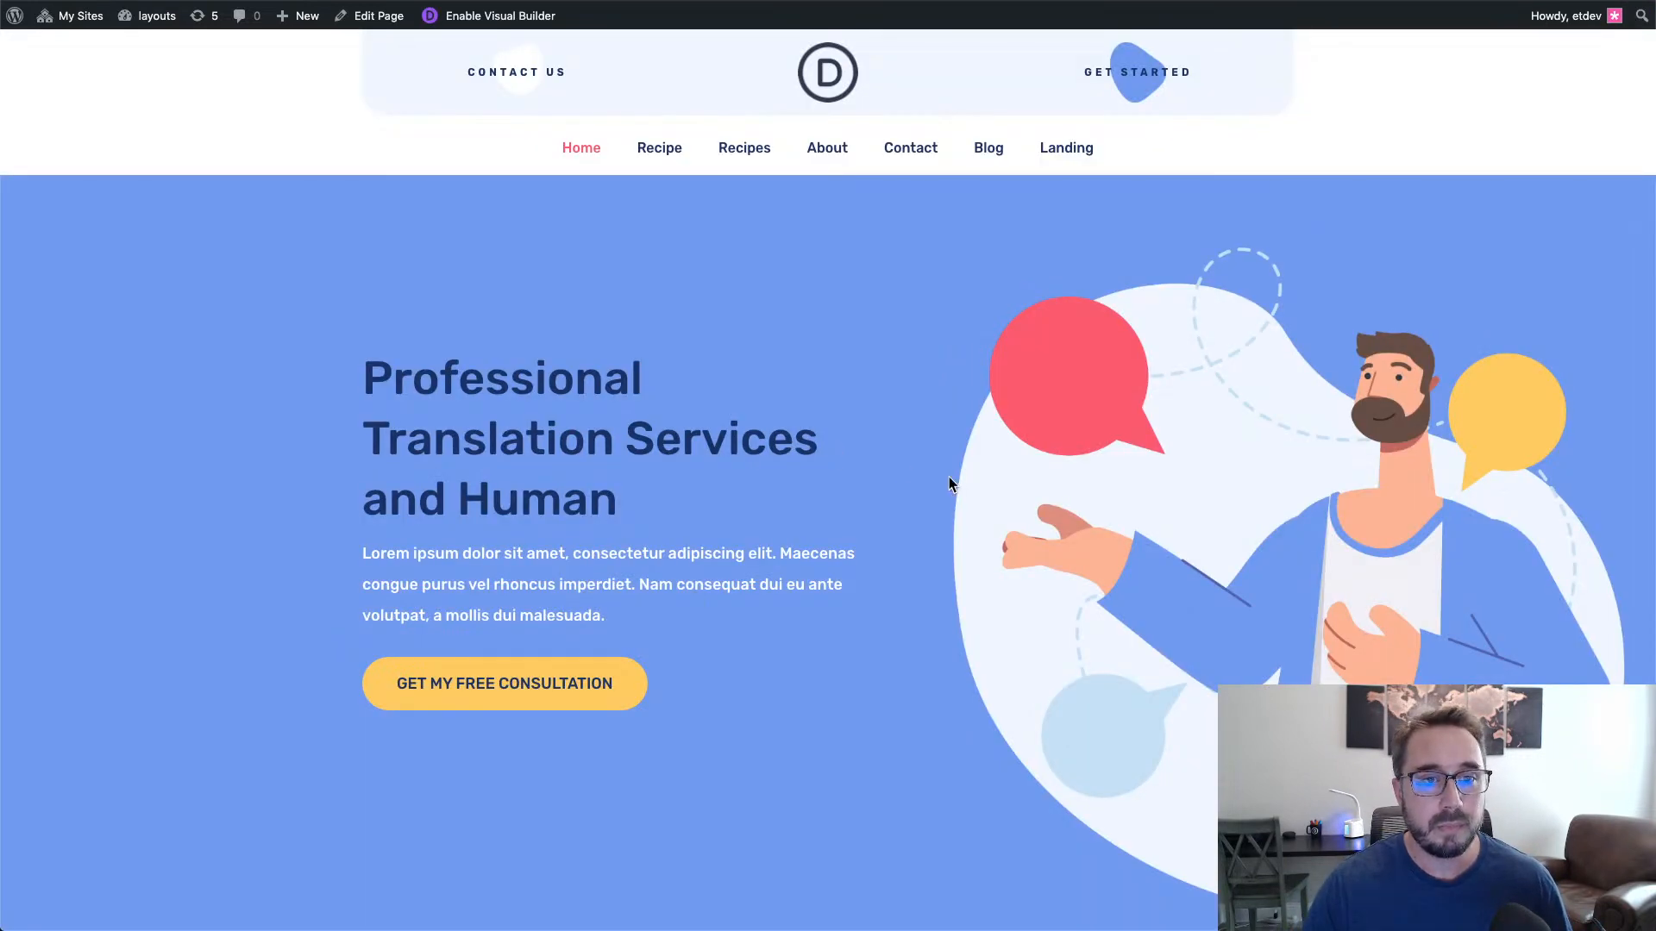
pyautogui.scroll(-5, 953, 480)
pyautogui.scroll(5, 953, 480)
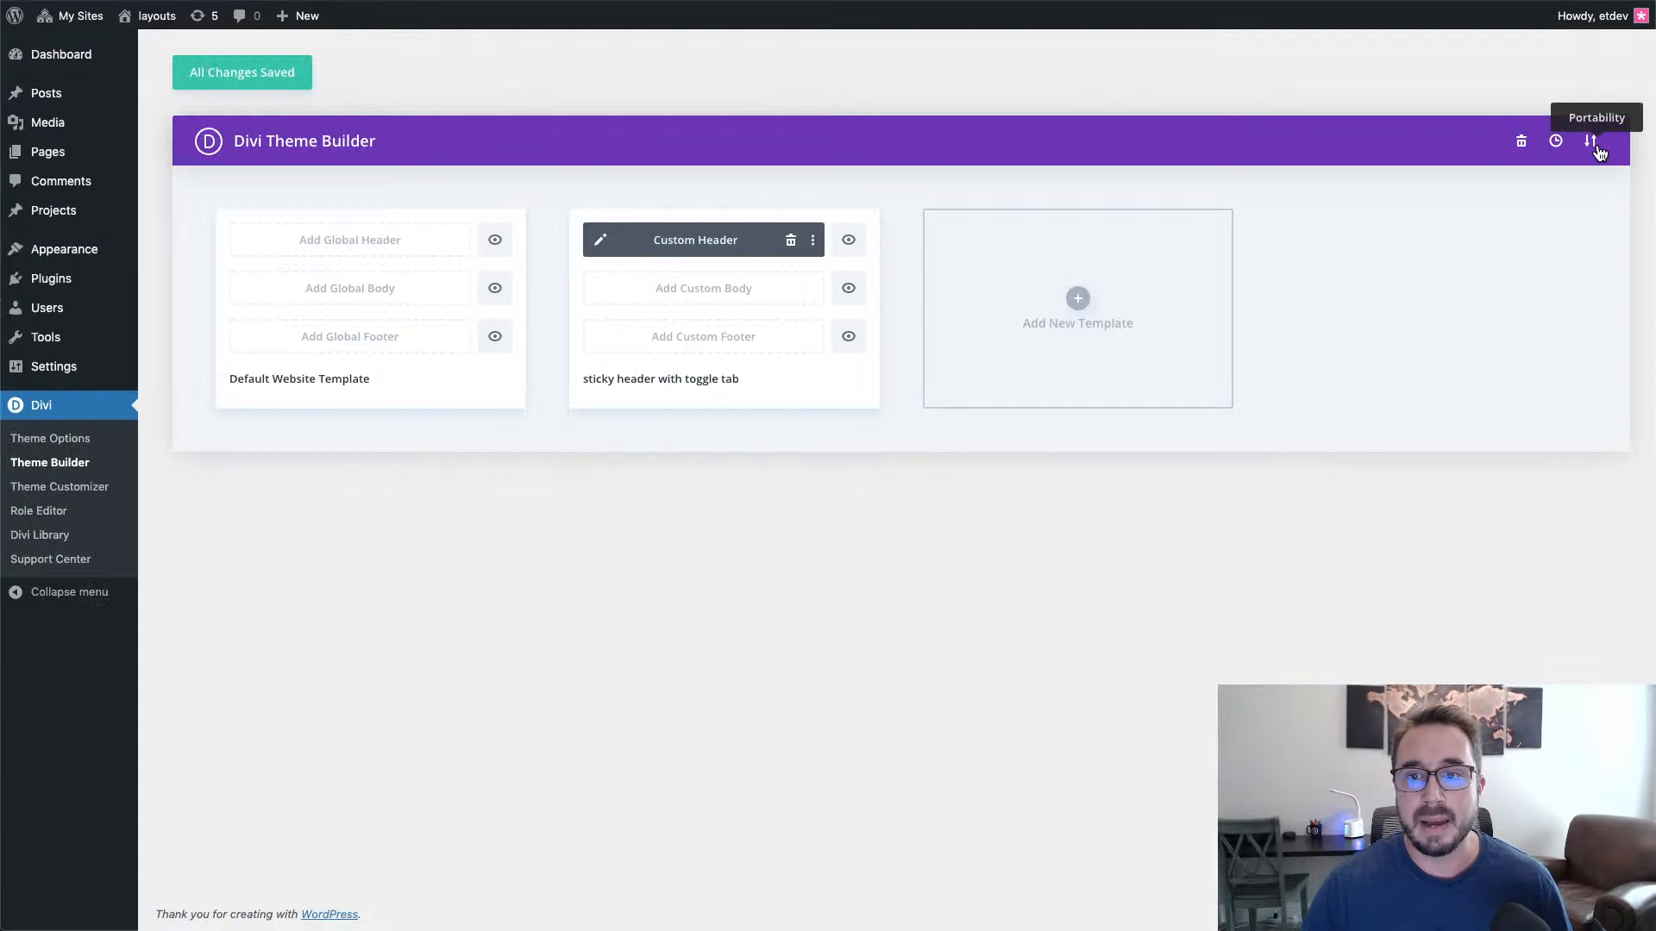
# Step: Choose the downloaded Interpreter Layout Pack header and footer template file for import into the Divi Theme Builder
pyautogui.click(1594, 149)
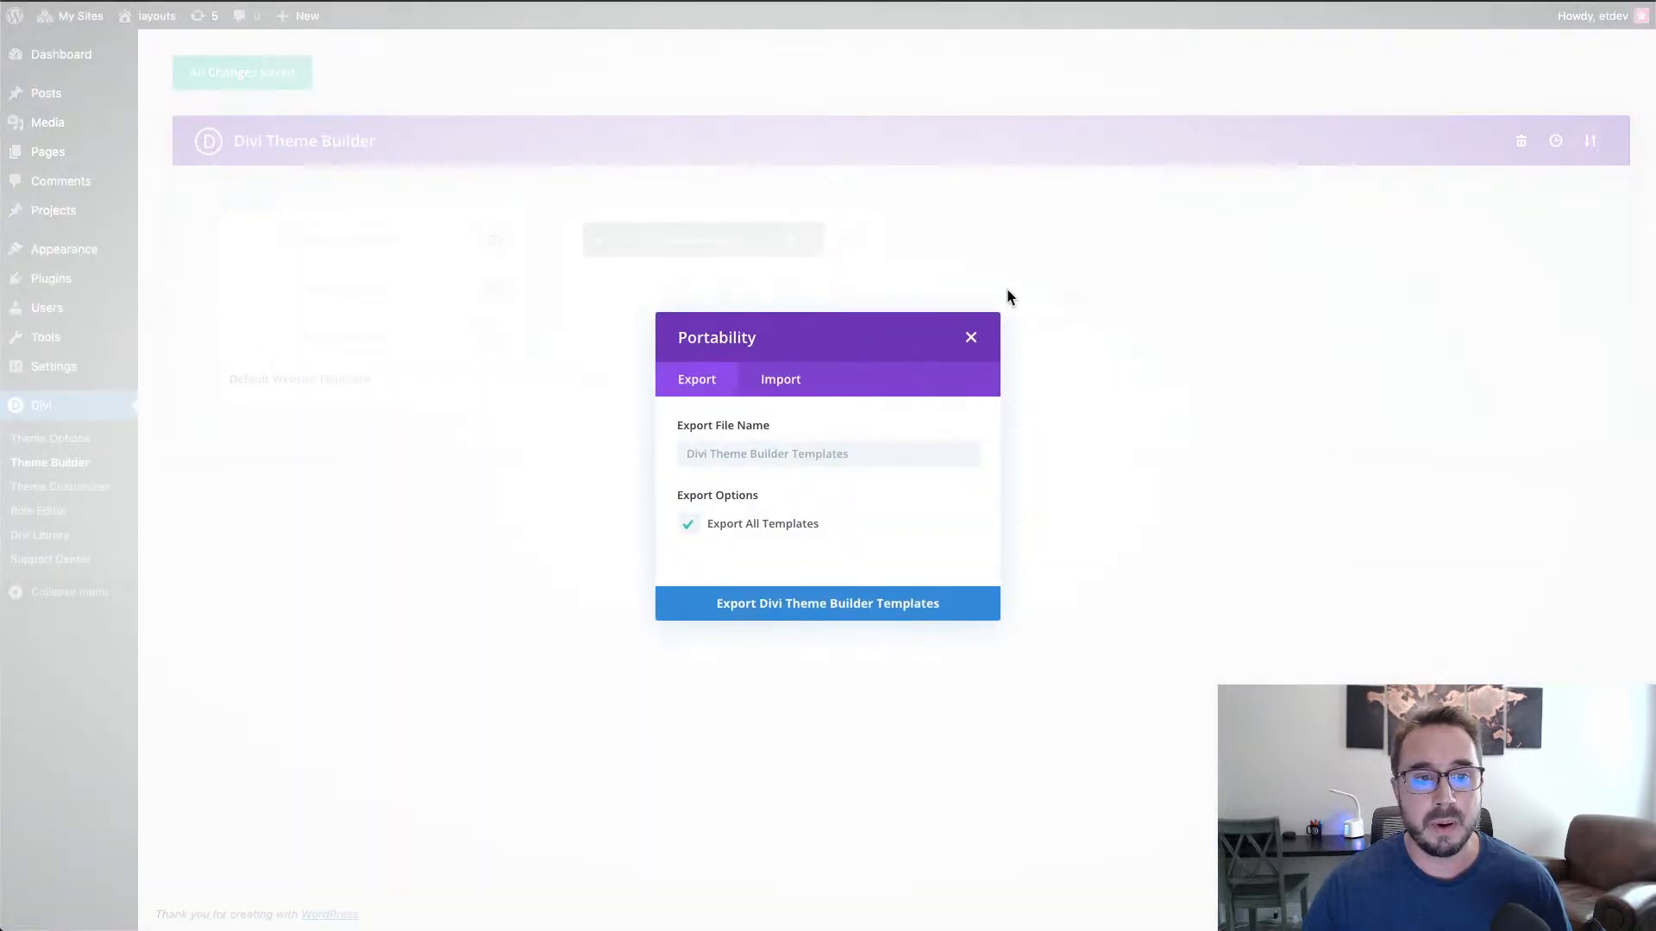
pyautogui.click(797, 388)
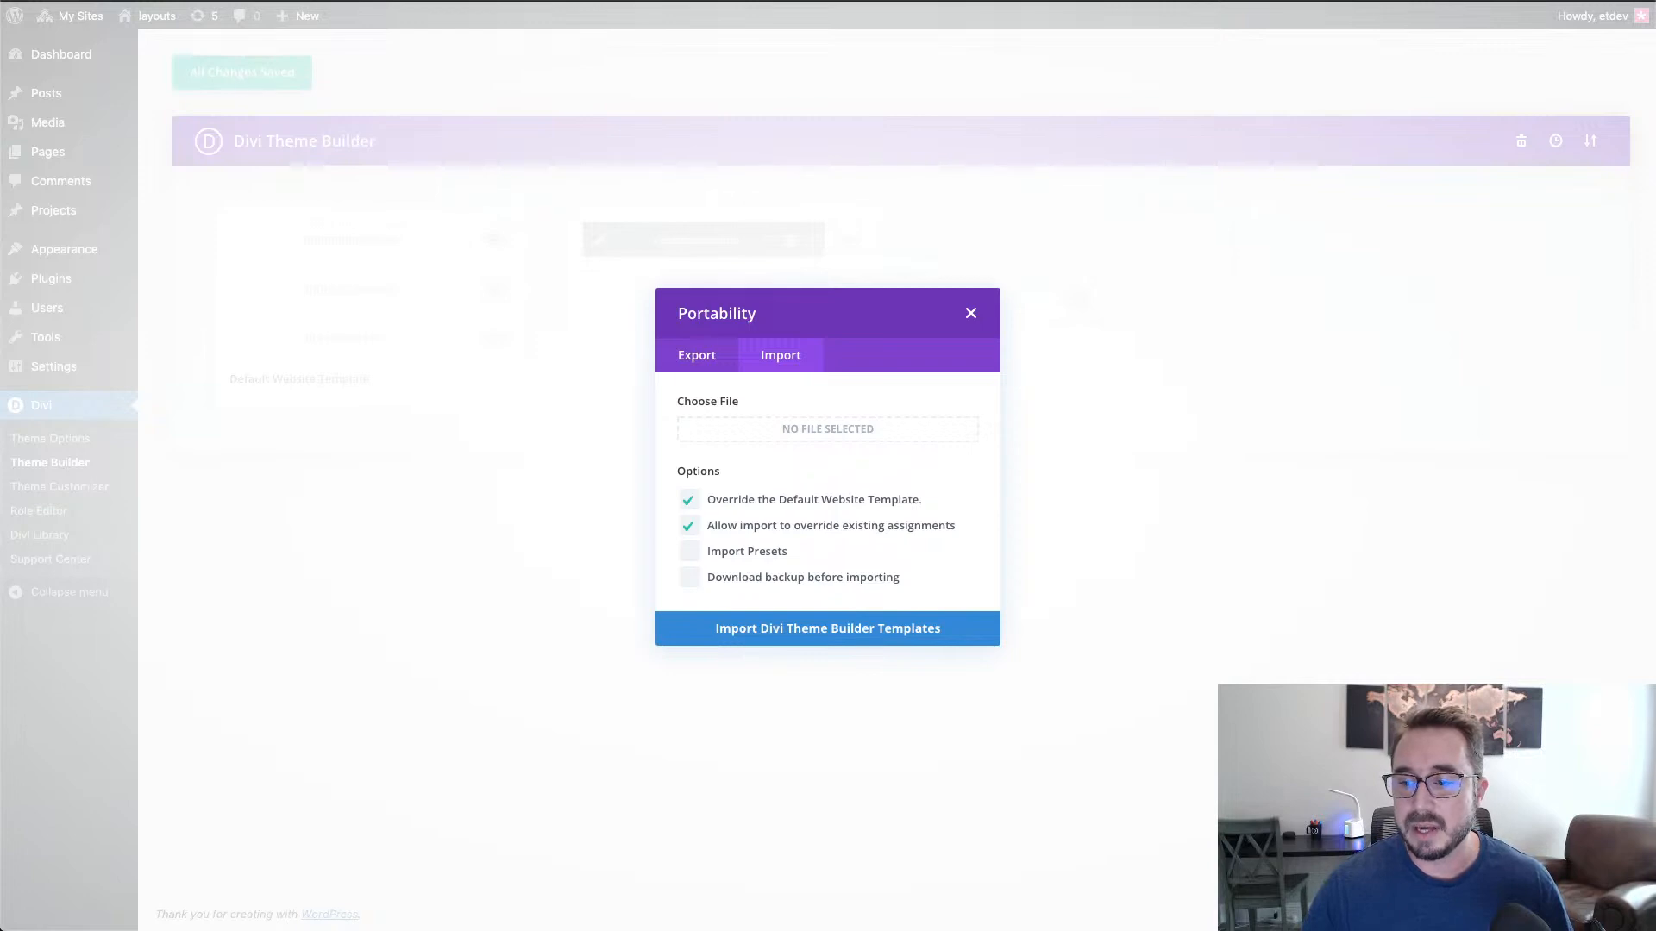
pyautogui.moveTo(1047, 454); pyautogui.dragTo(871, 429)
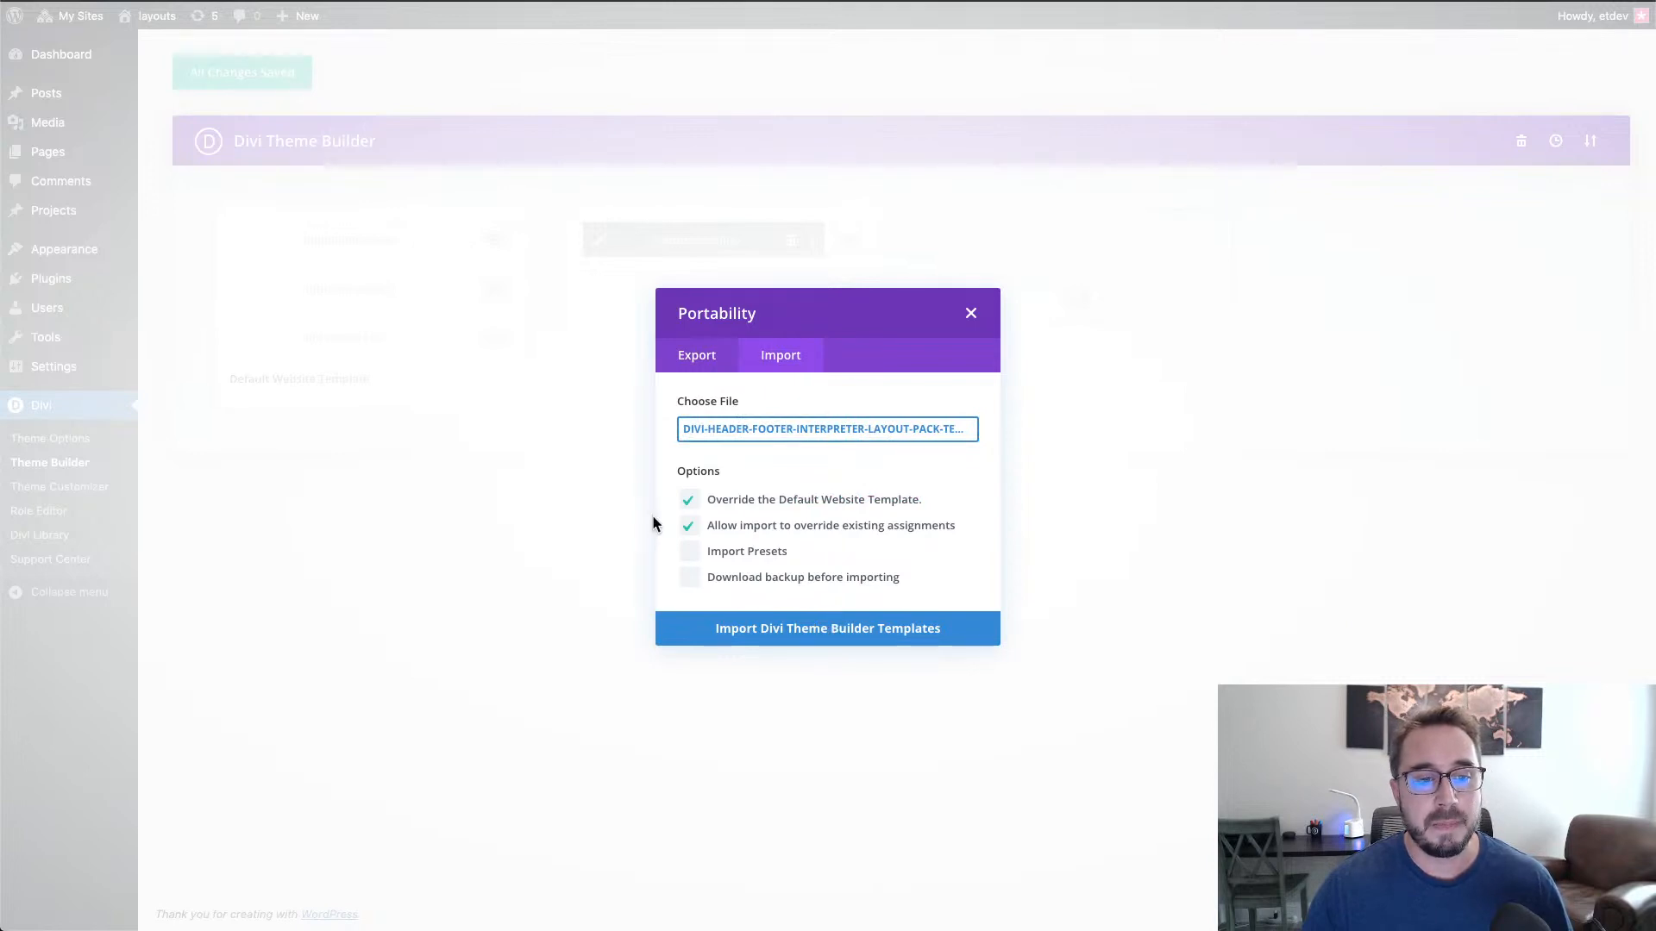
# Step: Import the template without overriding the default website template or existing assignments, bringing global references in as static layouts
pyautogui.click(688, 500)
pyautogui.click(687, 525)
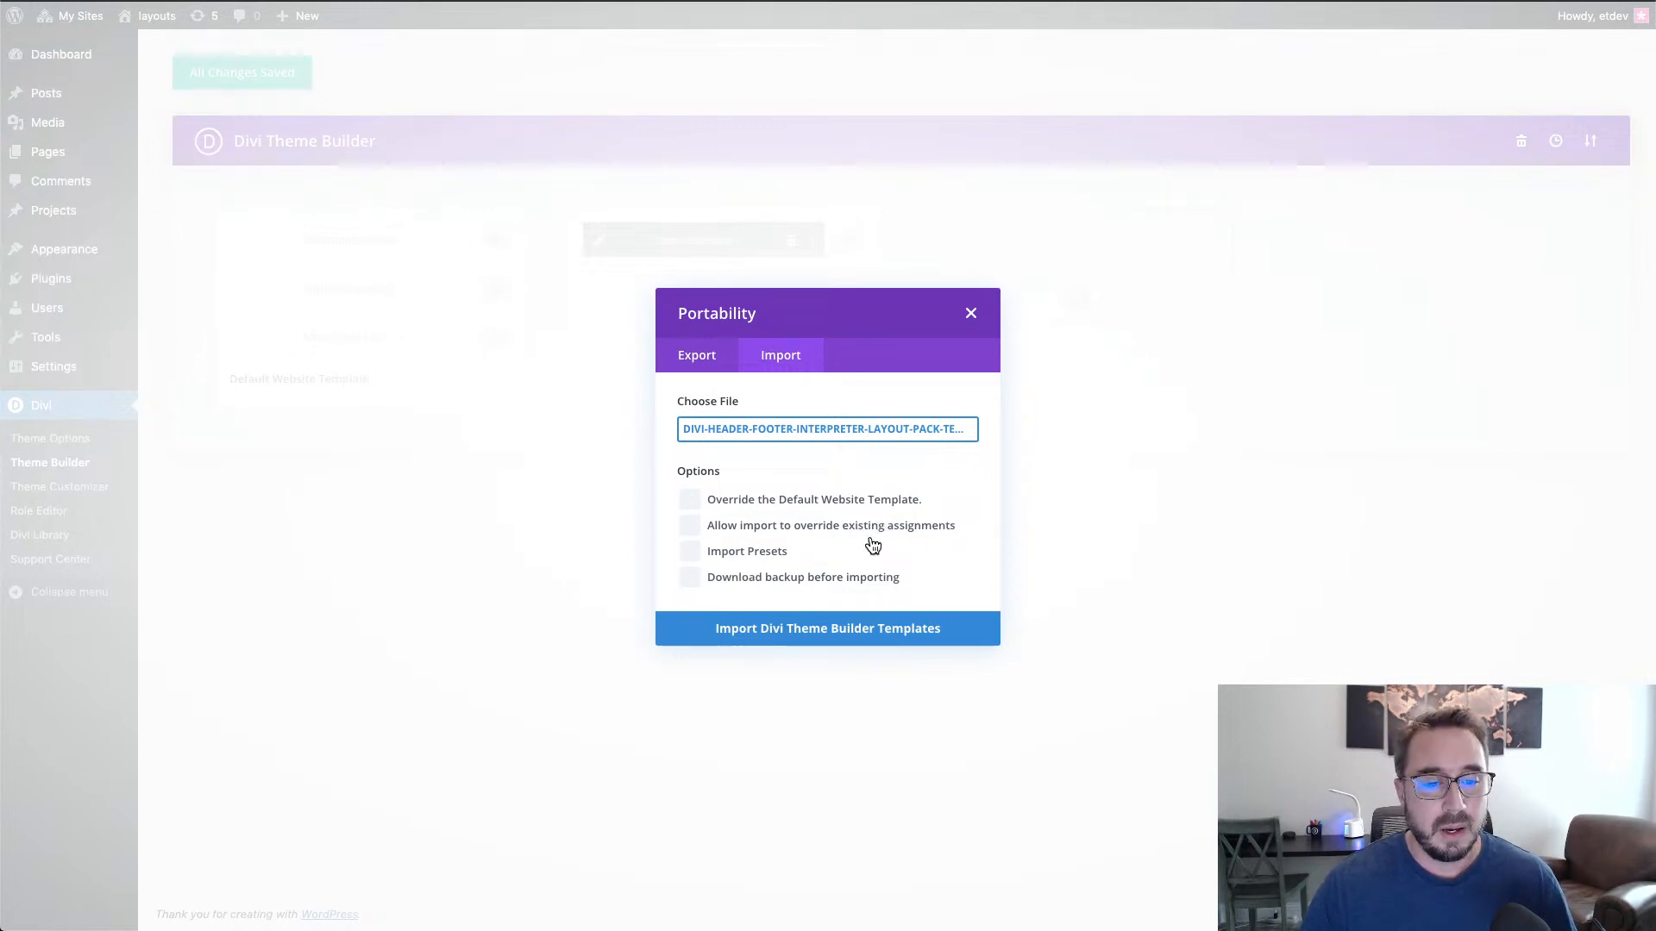
pyautogui.click(820, 629)
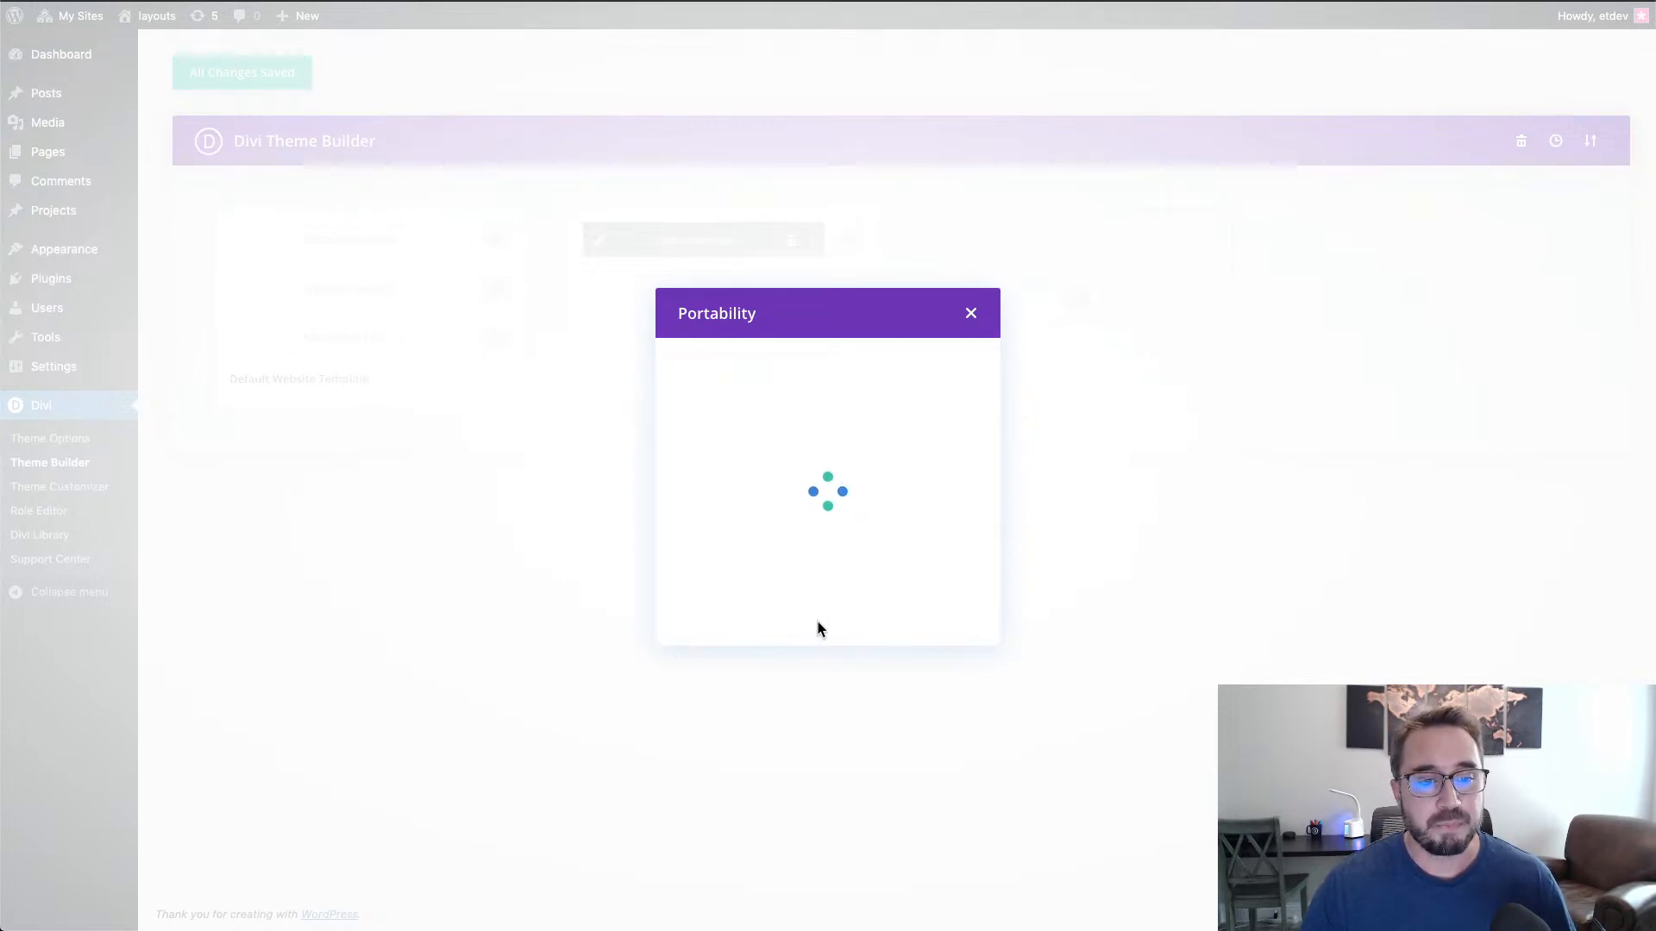
pyautogui.click(689, 537)
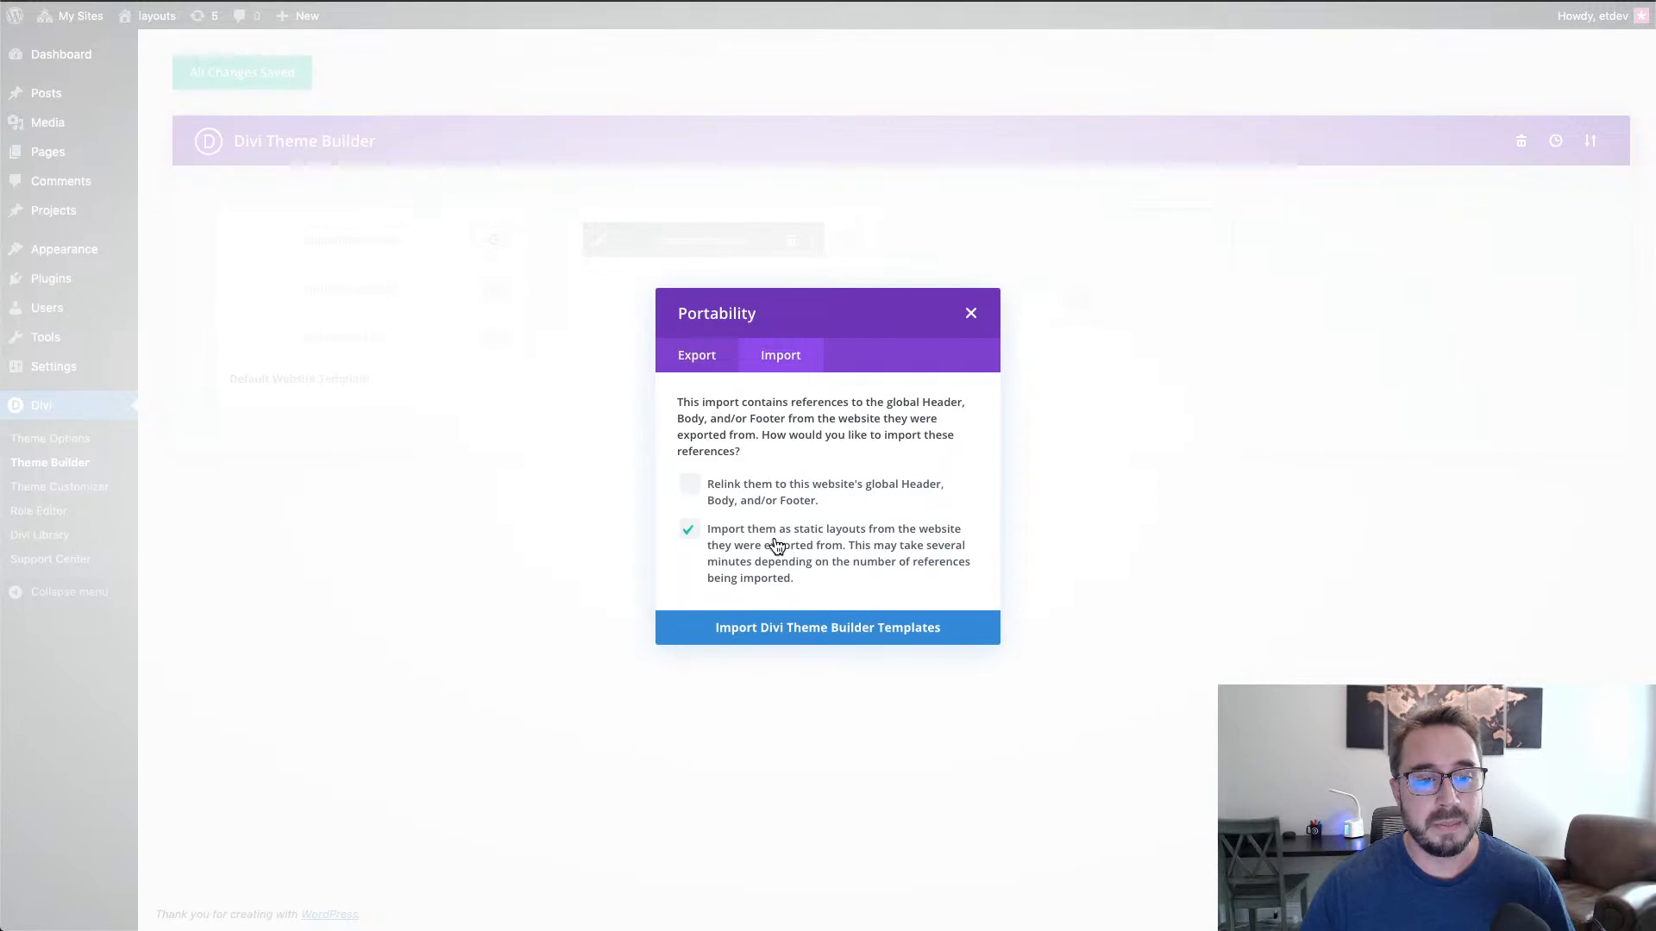
pyautogui.click(837, 630)
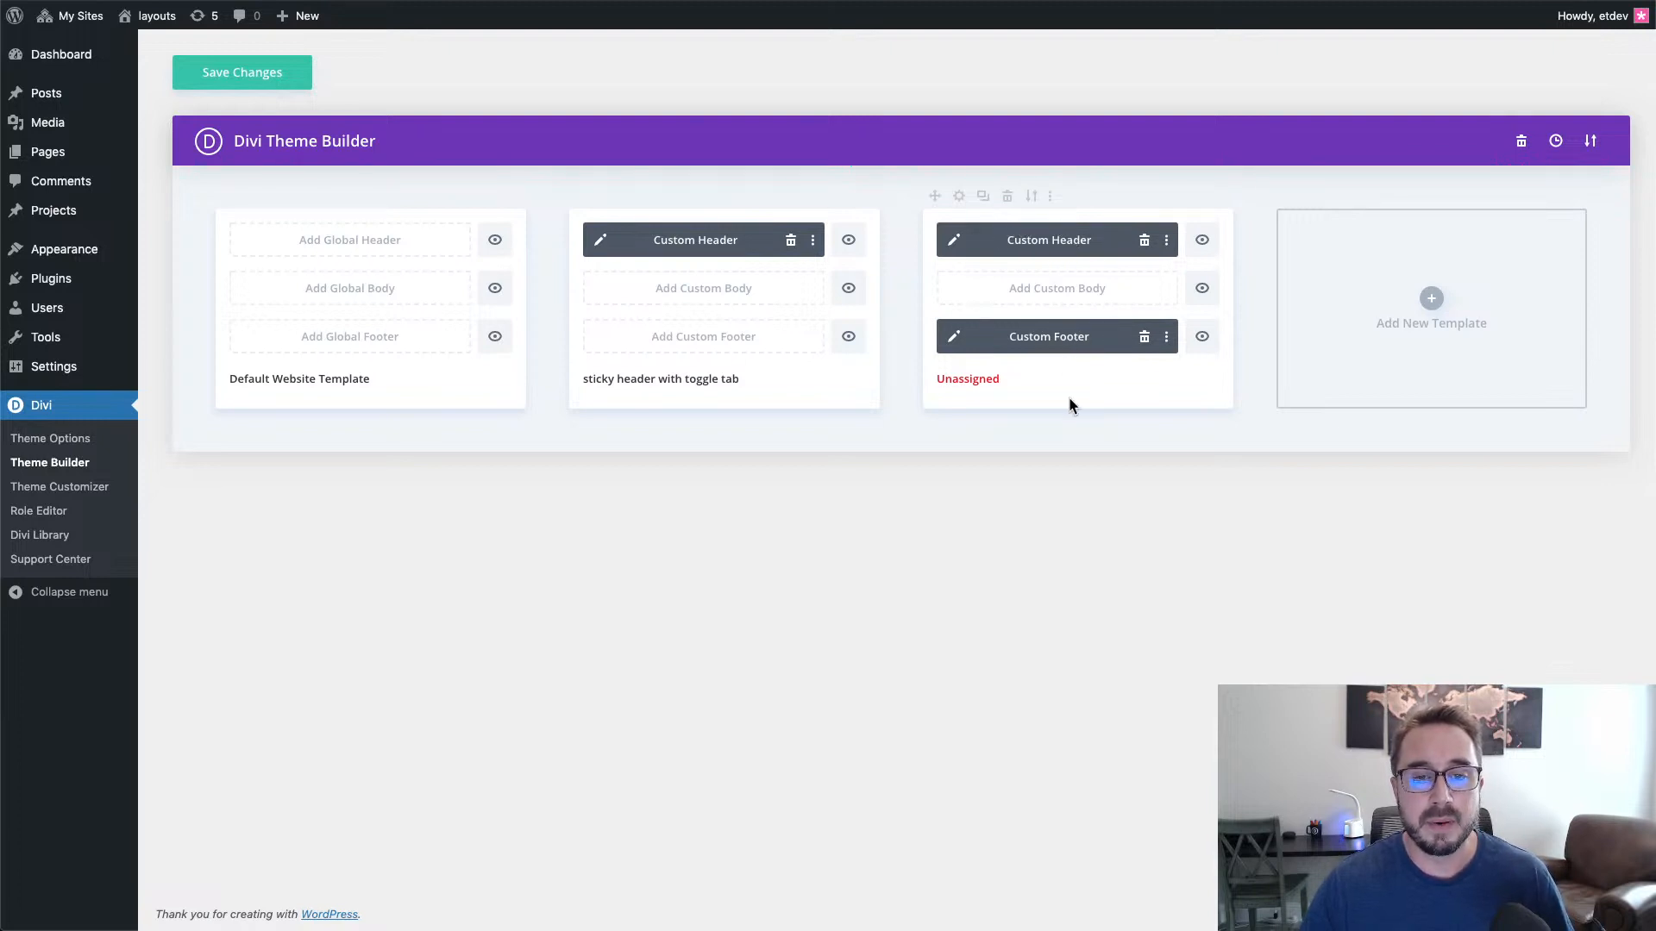
# Step: Delete the custom footer from the unassigned template and save the Theme Builder changes
pyautogui.click(1144, 337)
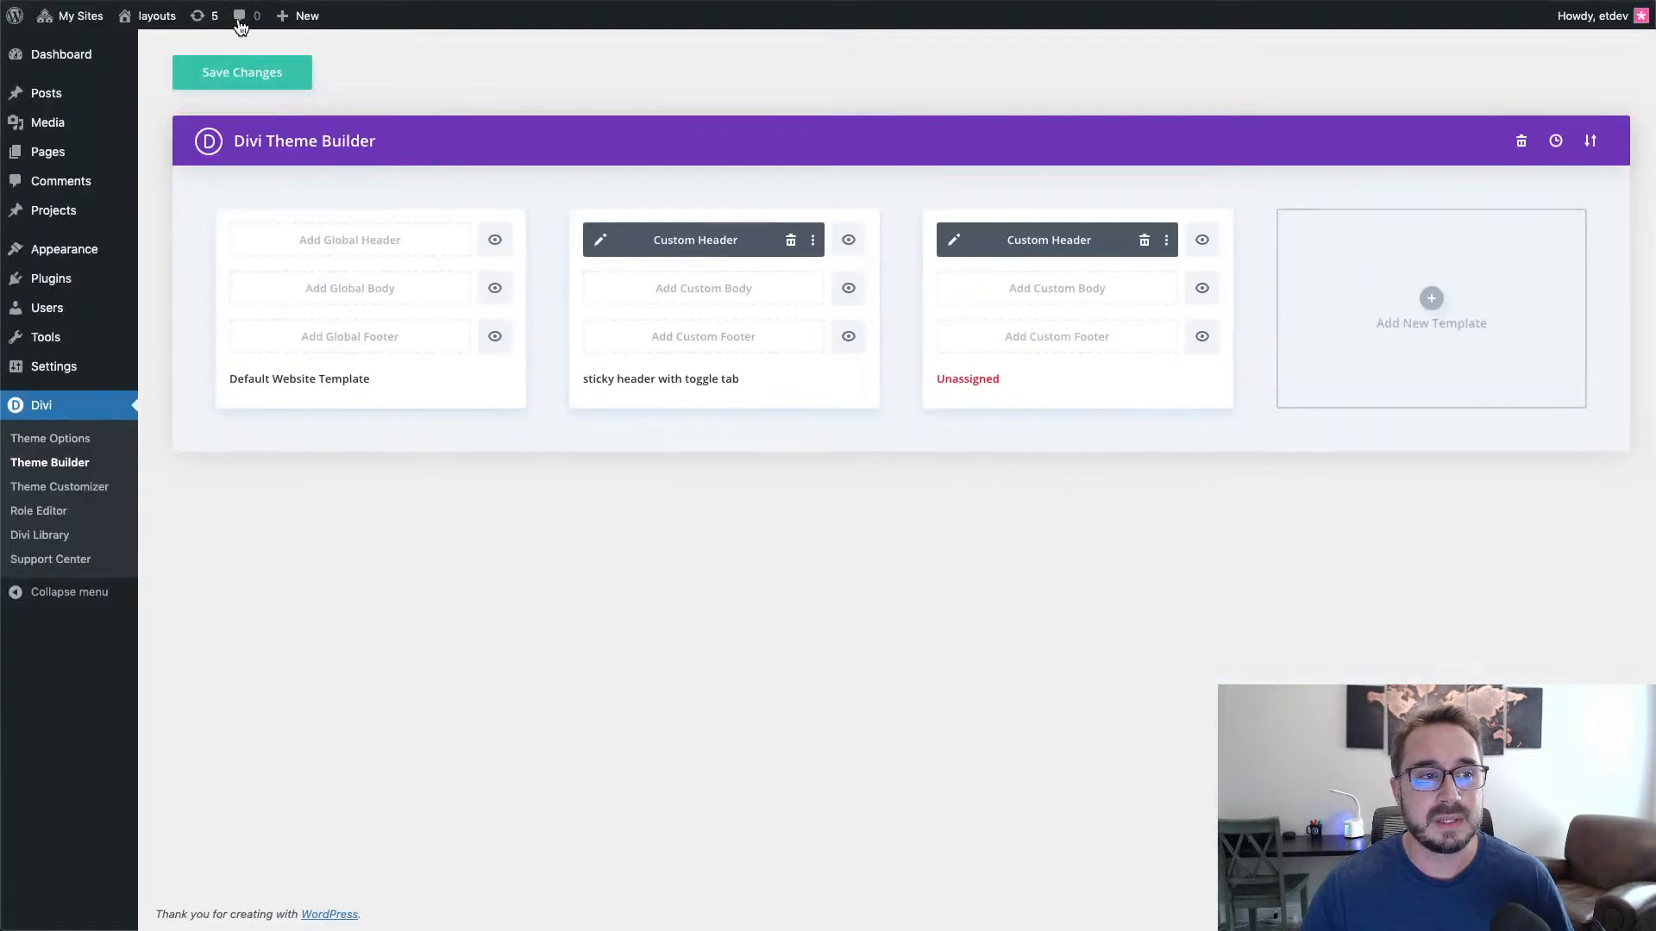
pyautogui.click(267, 76)
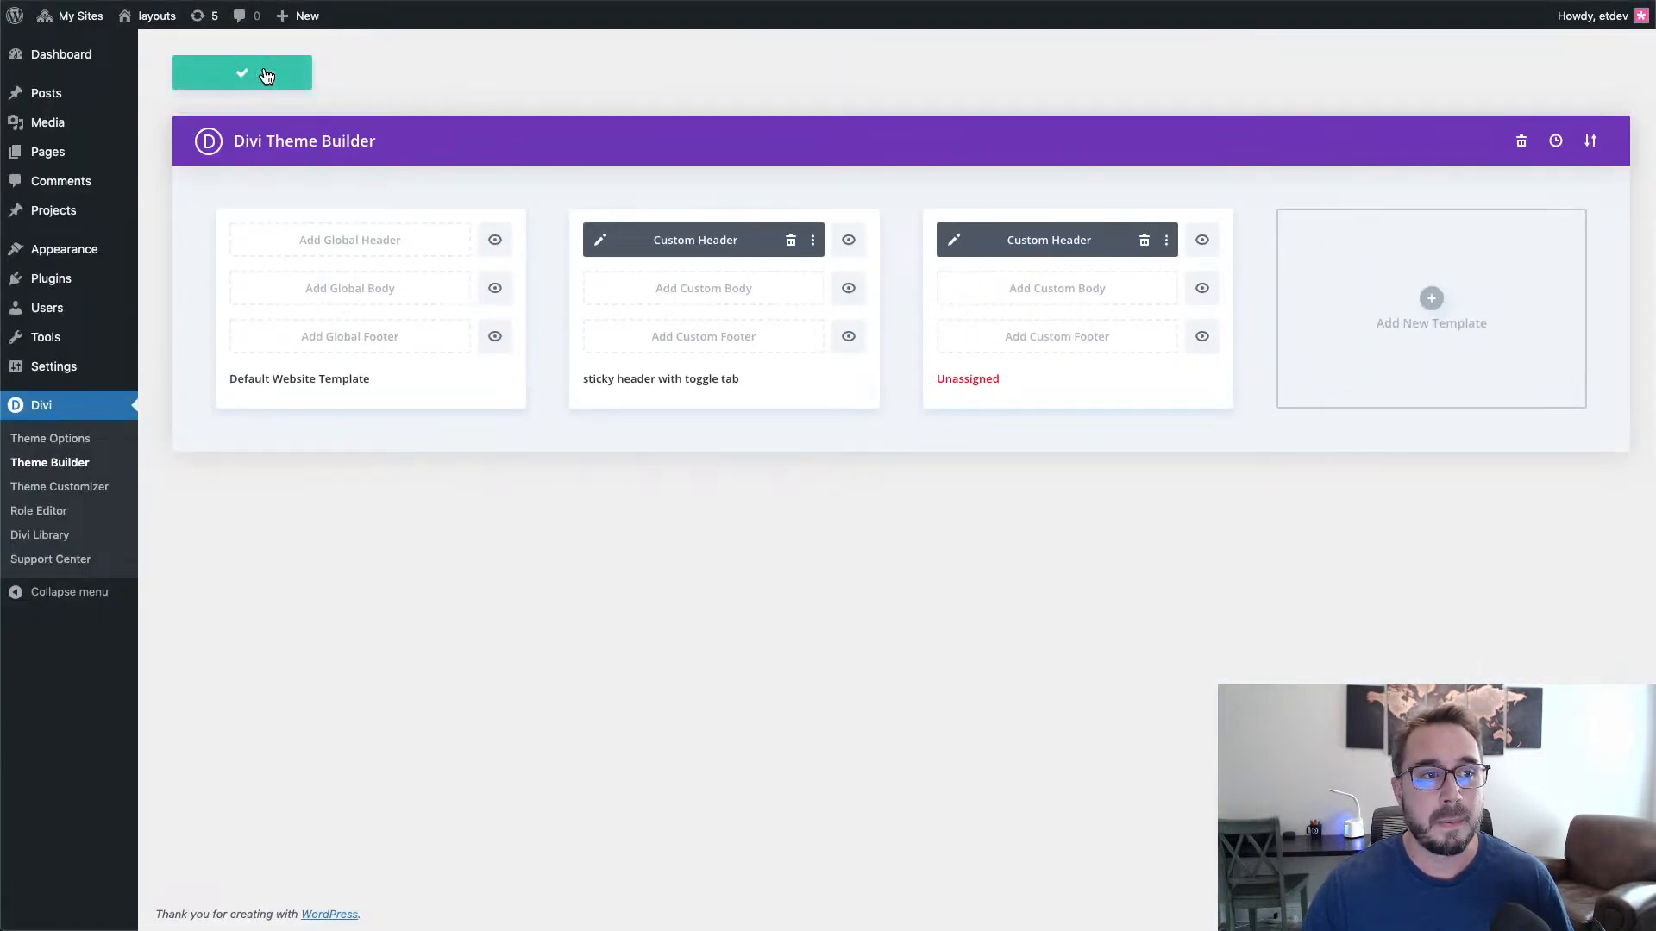
# Step: Open the unassigned template's custom header for editing and delete the Code module below its Menu using the expanded Layers view
pyautogui.click(953, 243)
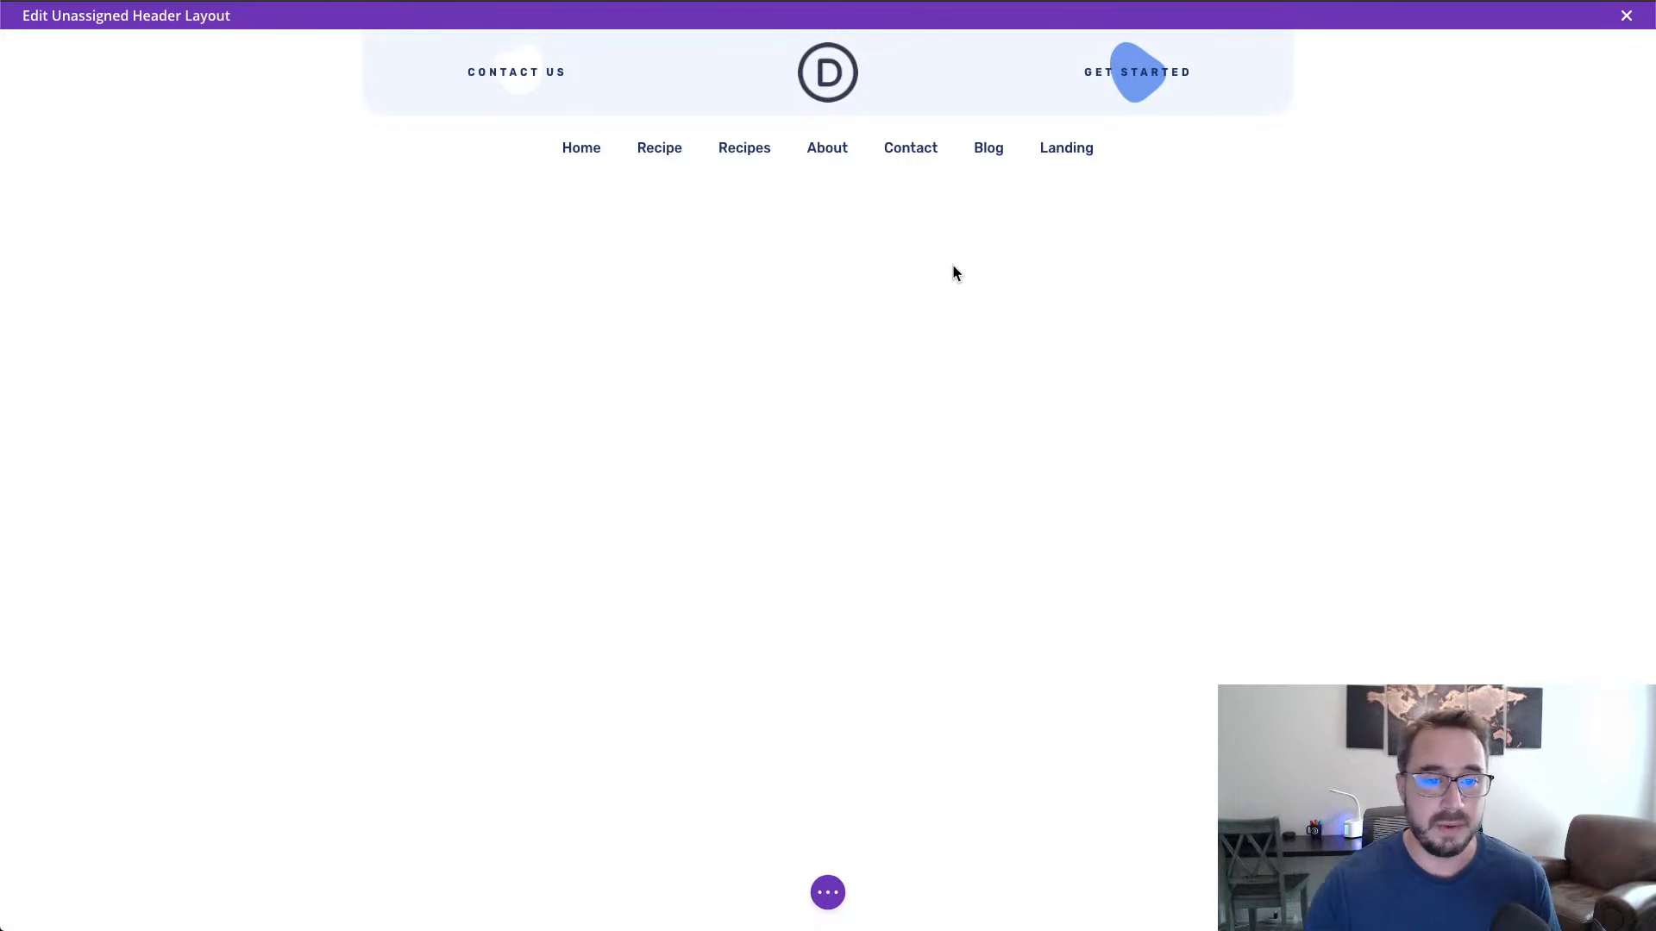
pyautogui.click(830, 895)
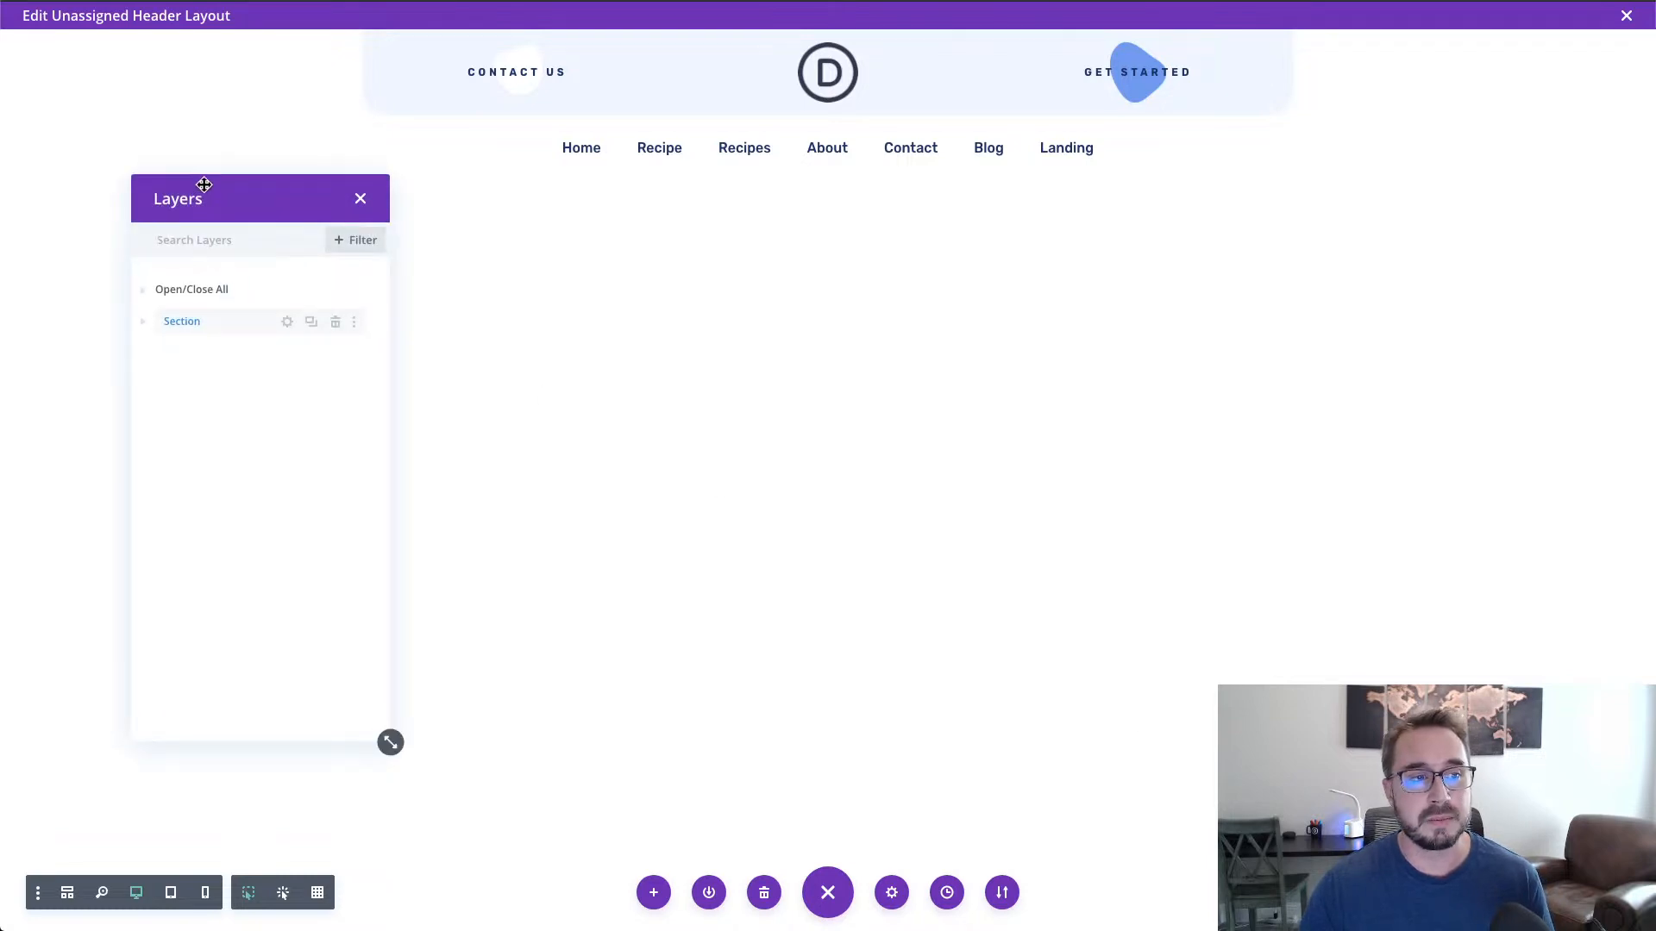
pyautogui.moveTo(259, 203); pyautogui.dragTo(179, 116)
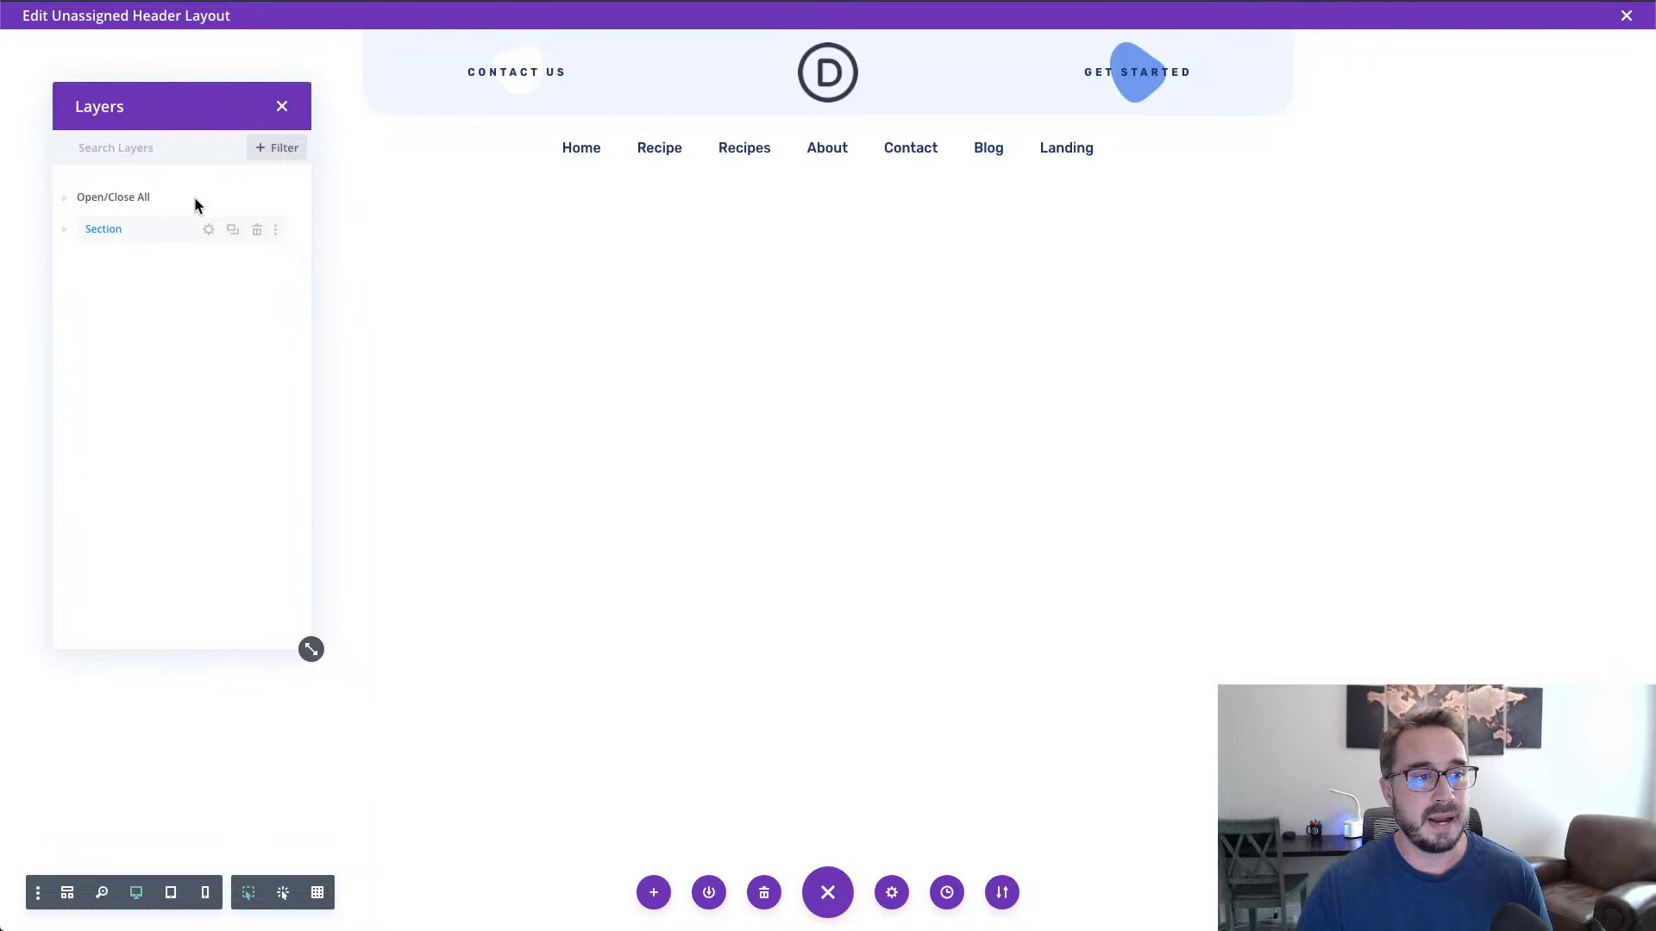
pyautogui.click(105, 205)
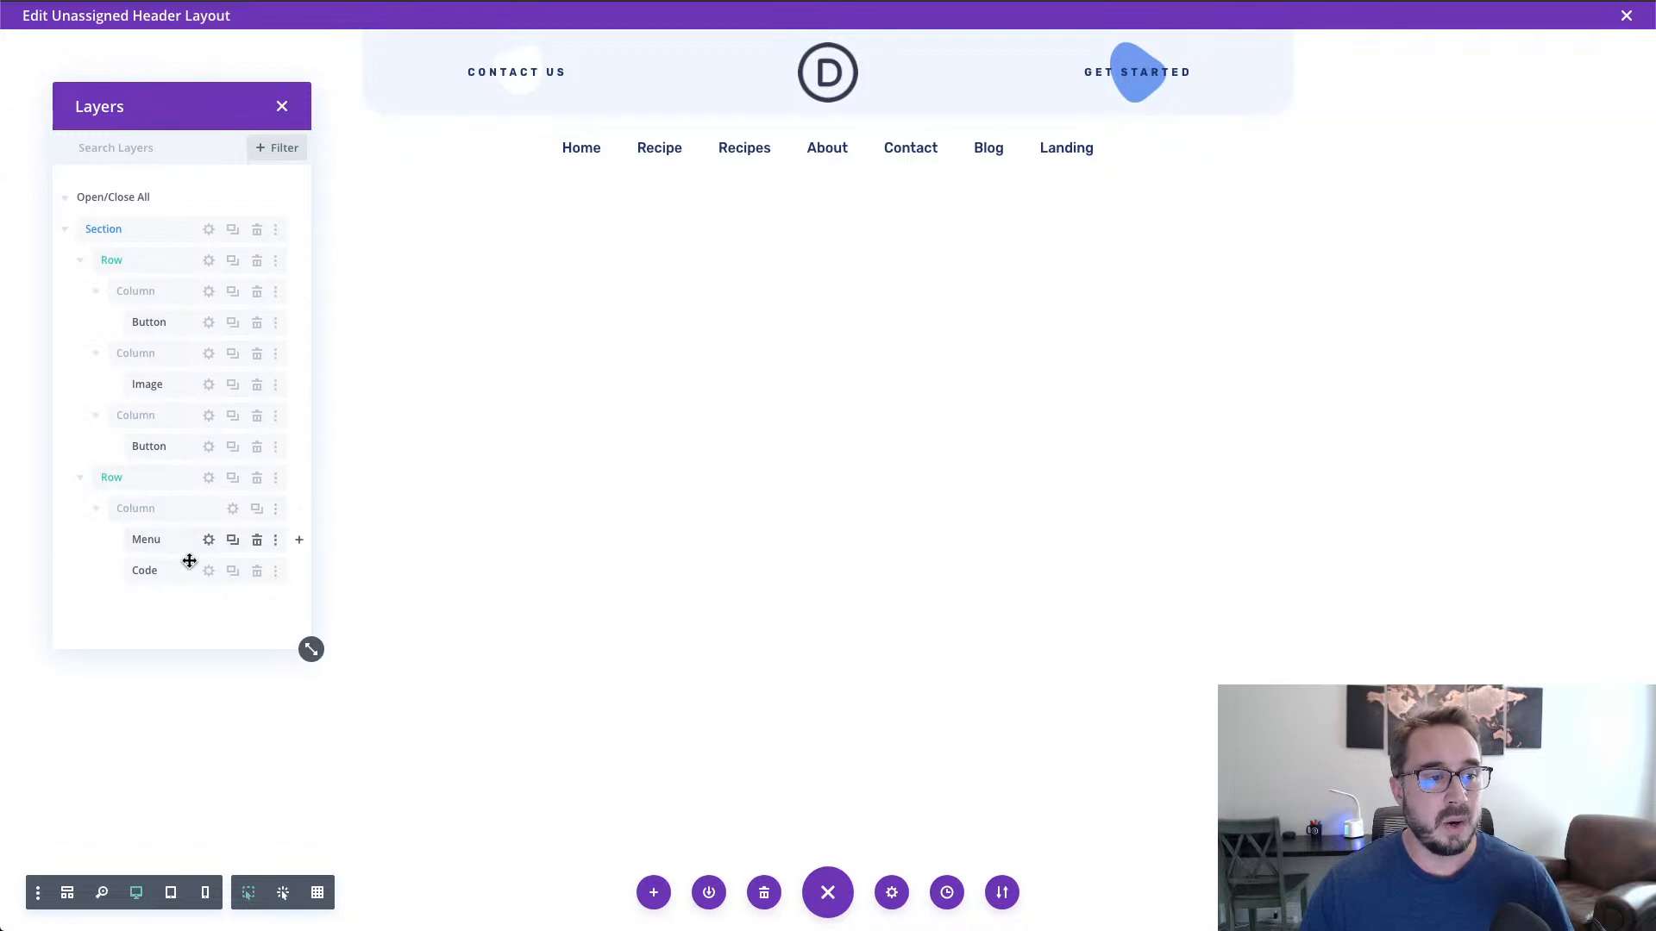
pyautogui.click(257, 572)
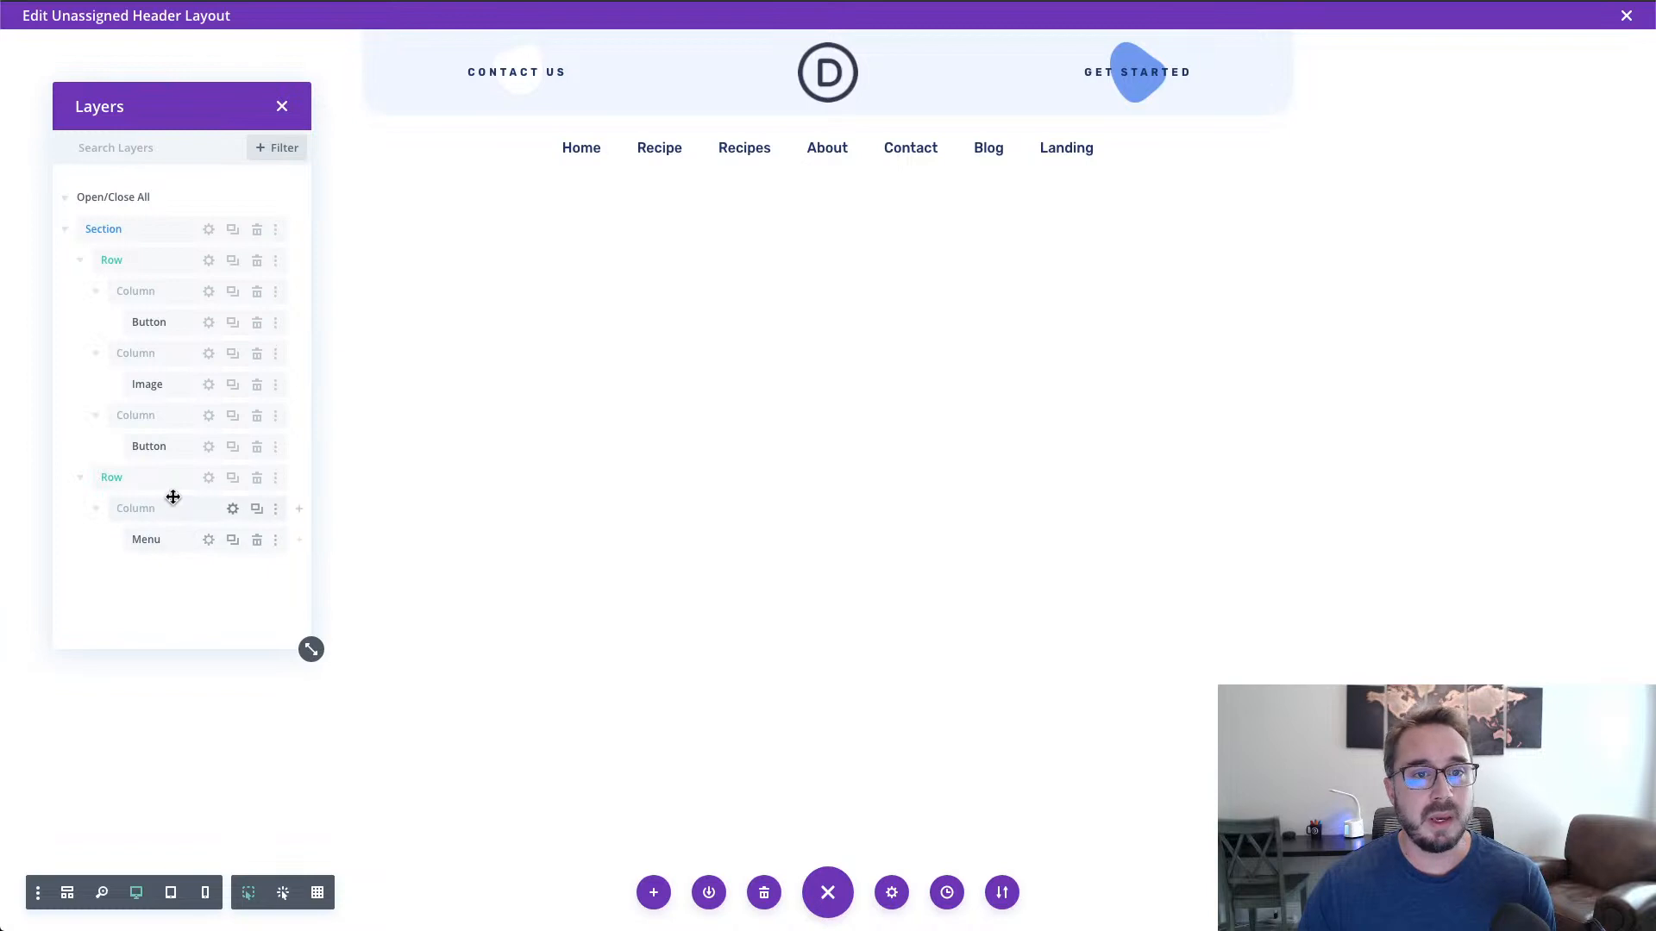
# Step: Open the header section's settings, then shrink the settings window and place it clear of the menu
pyautogui.click(160, 263)
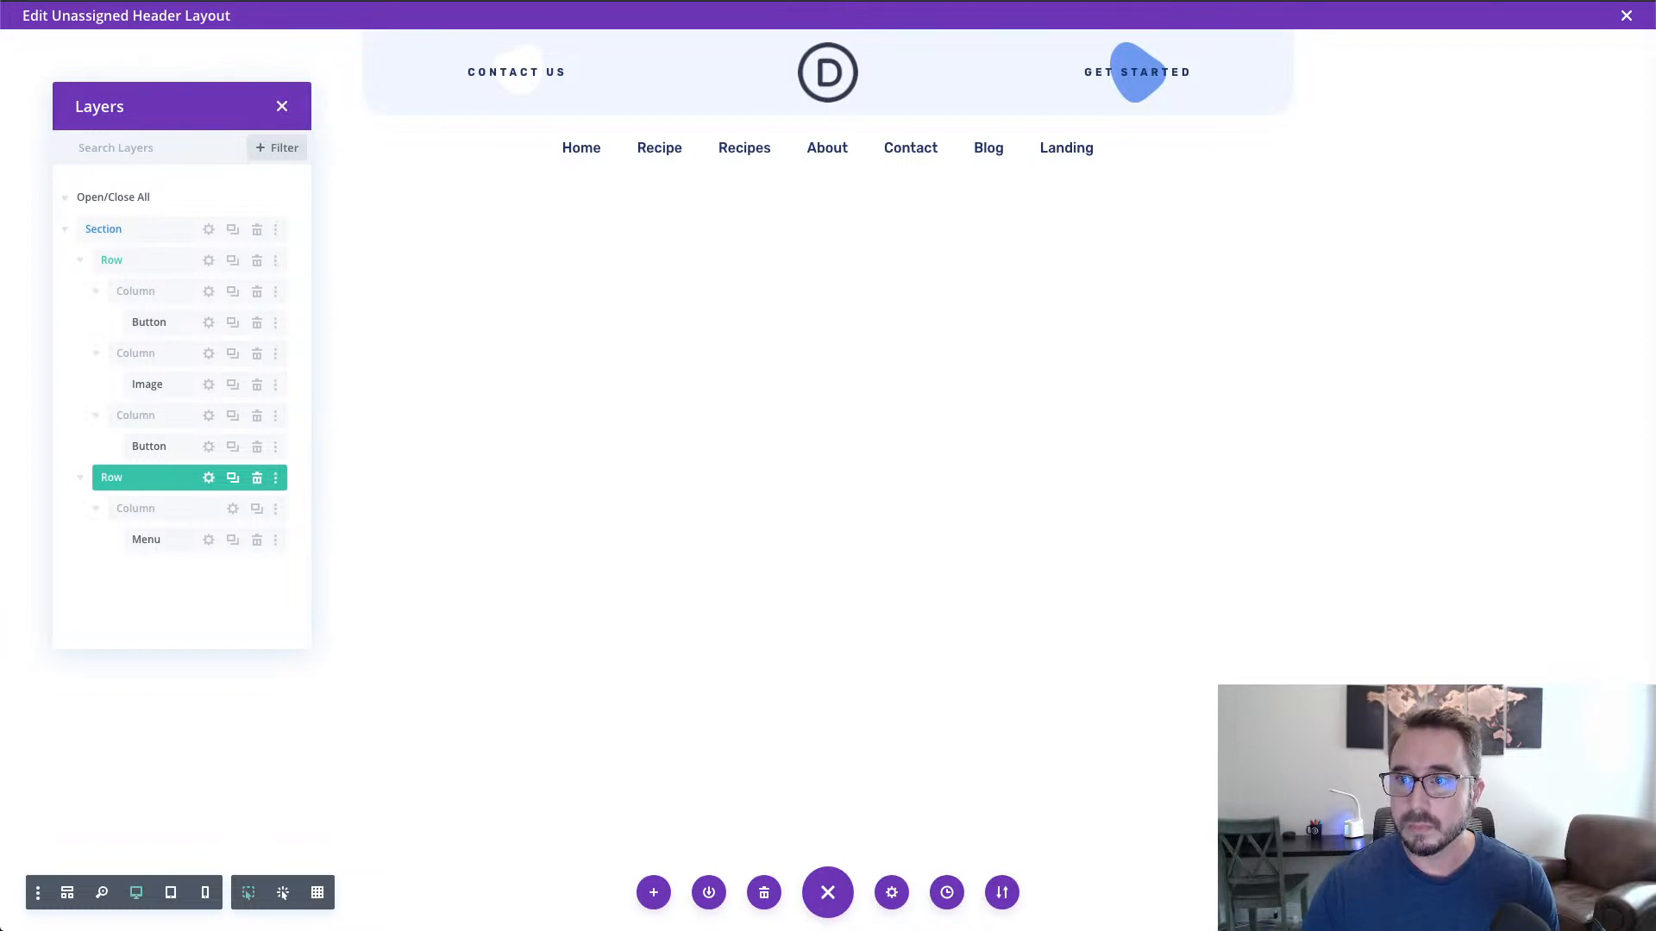
pyautogui.click(209, 230)
pyautogui.moveTo(521, 177); pyautogui.dragTo(1240, 71)
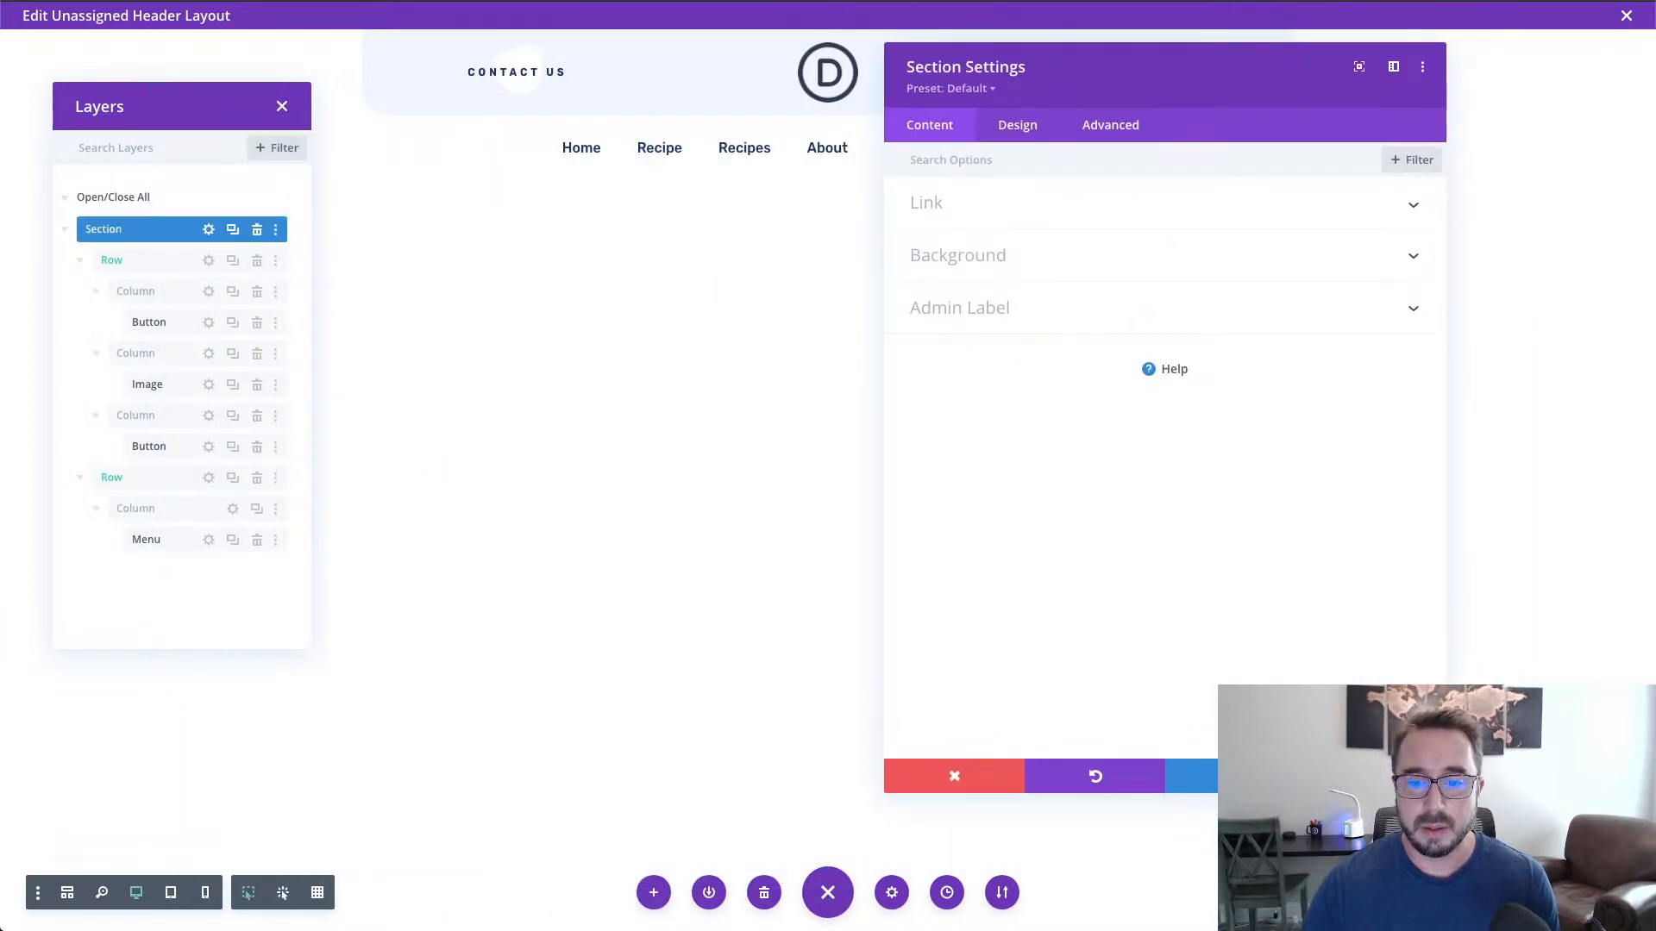
pyautogui.moveTo(1446, 792); pyautogui.dragTo(1170, 591)
pyautogui.moveTo(1084, 76); pyautogui.dragTo(1466, 80)
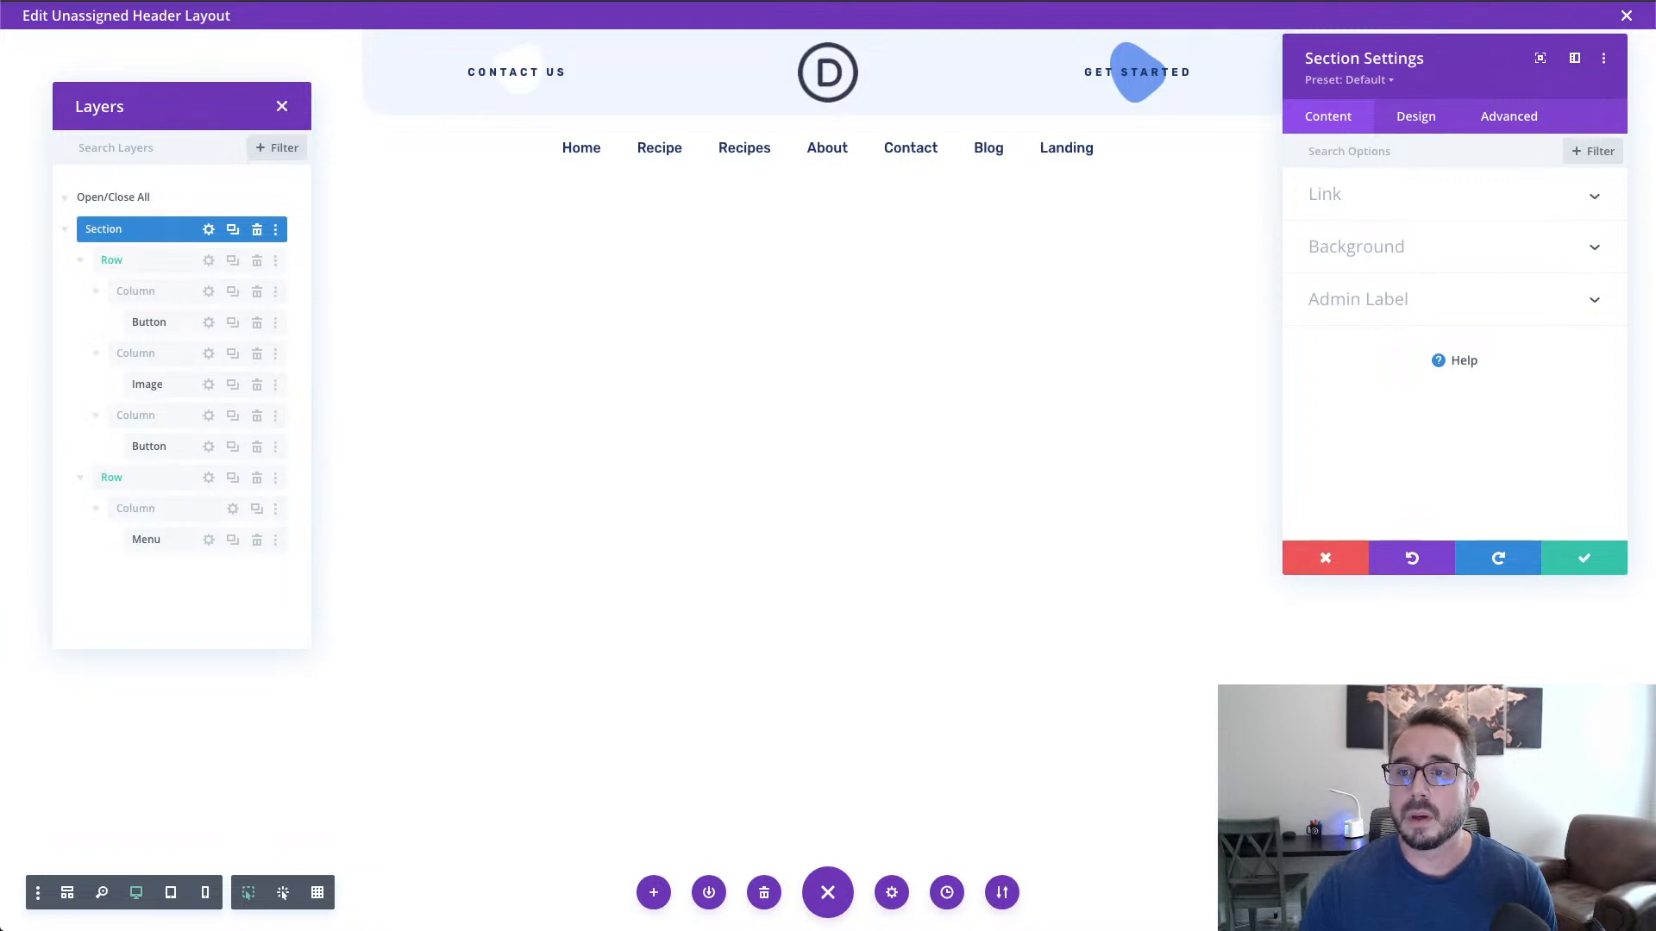
# Step: Give the header section the CSS class "et-divi-sticky-header"
pyautogui.click(1509, 116)
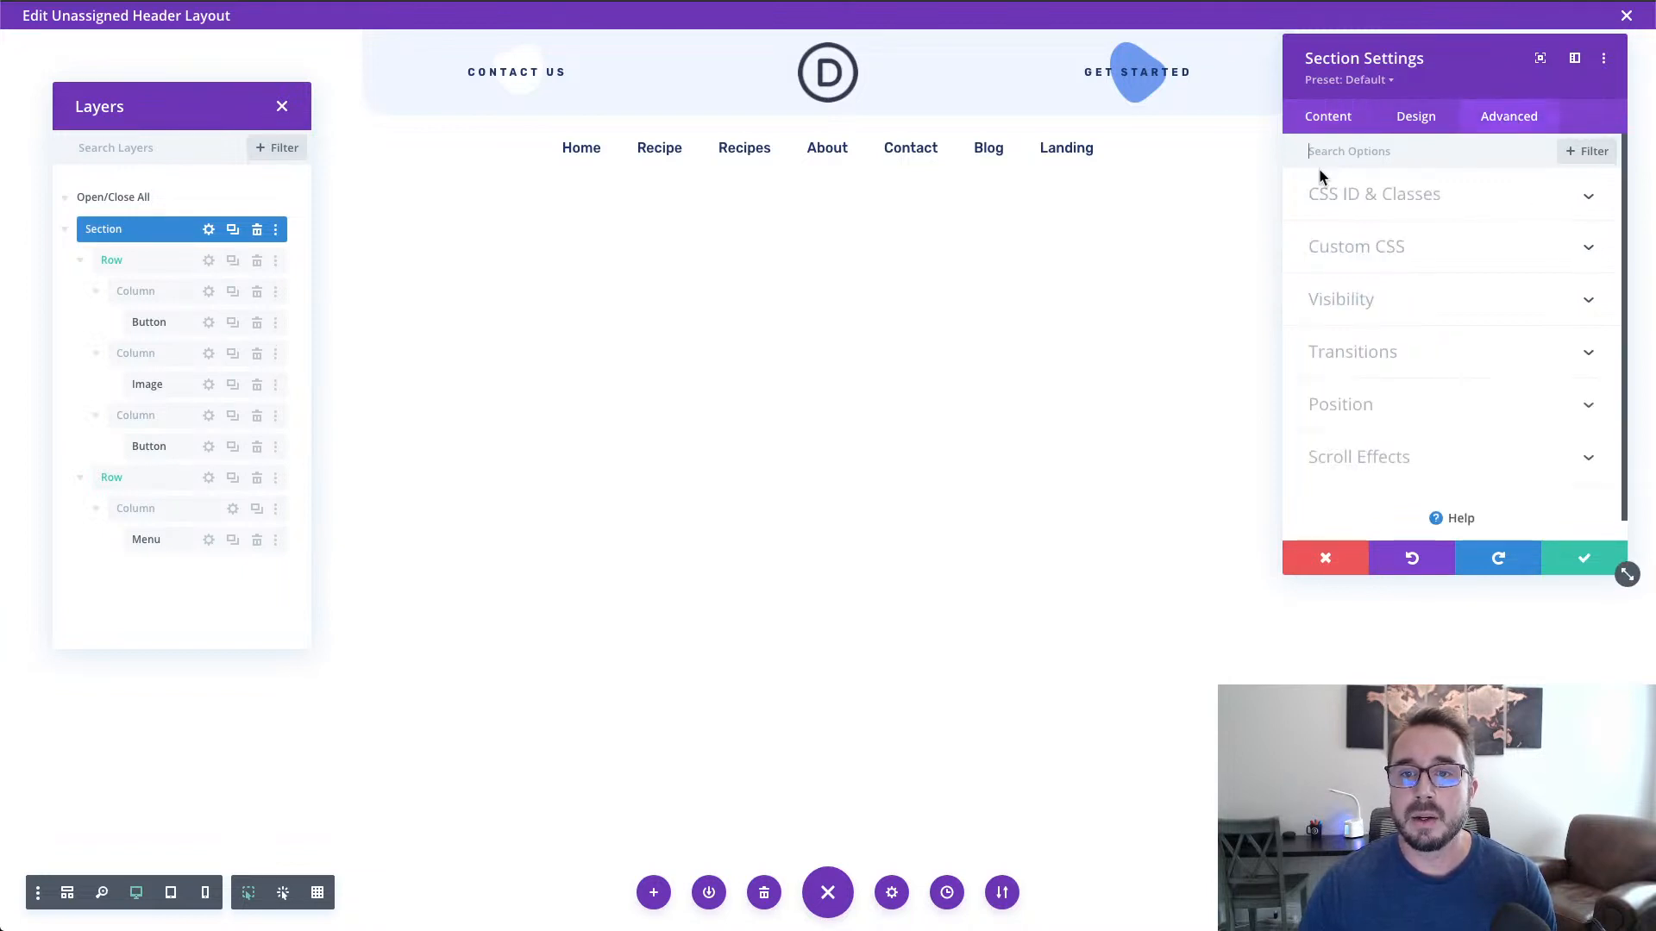
pyautogui.click(1389, 208)
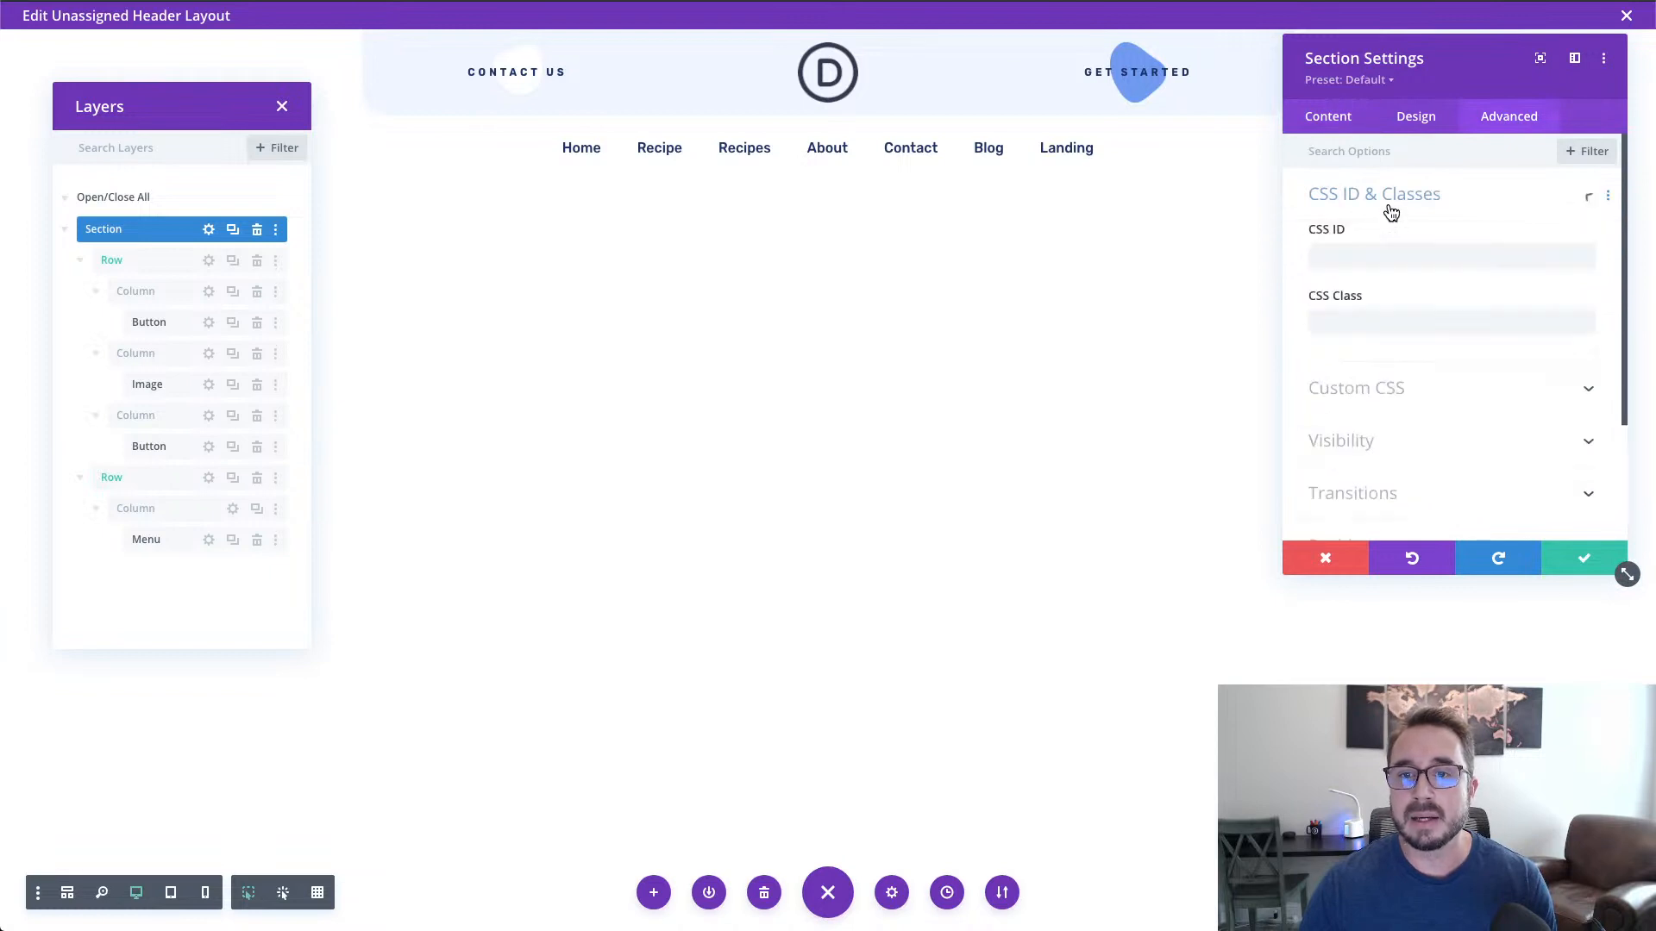
pyautogui.click(1396, 326)
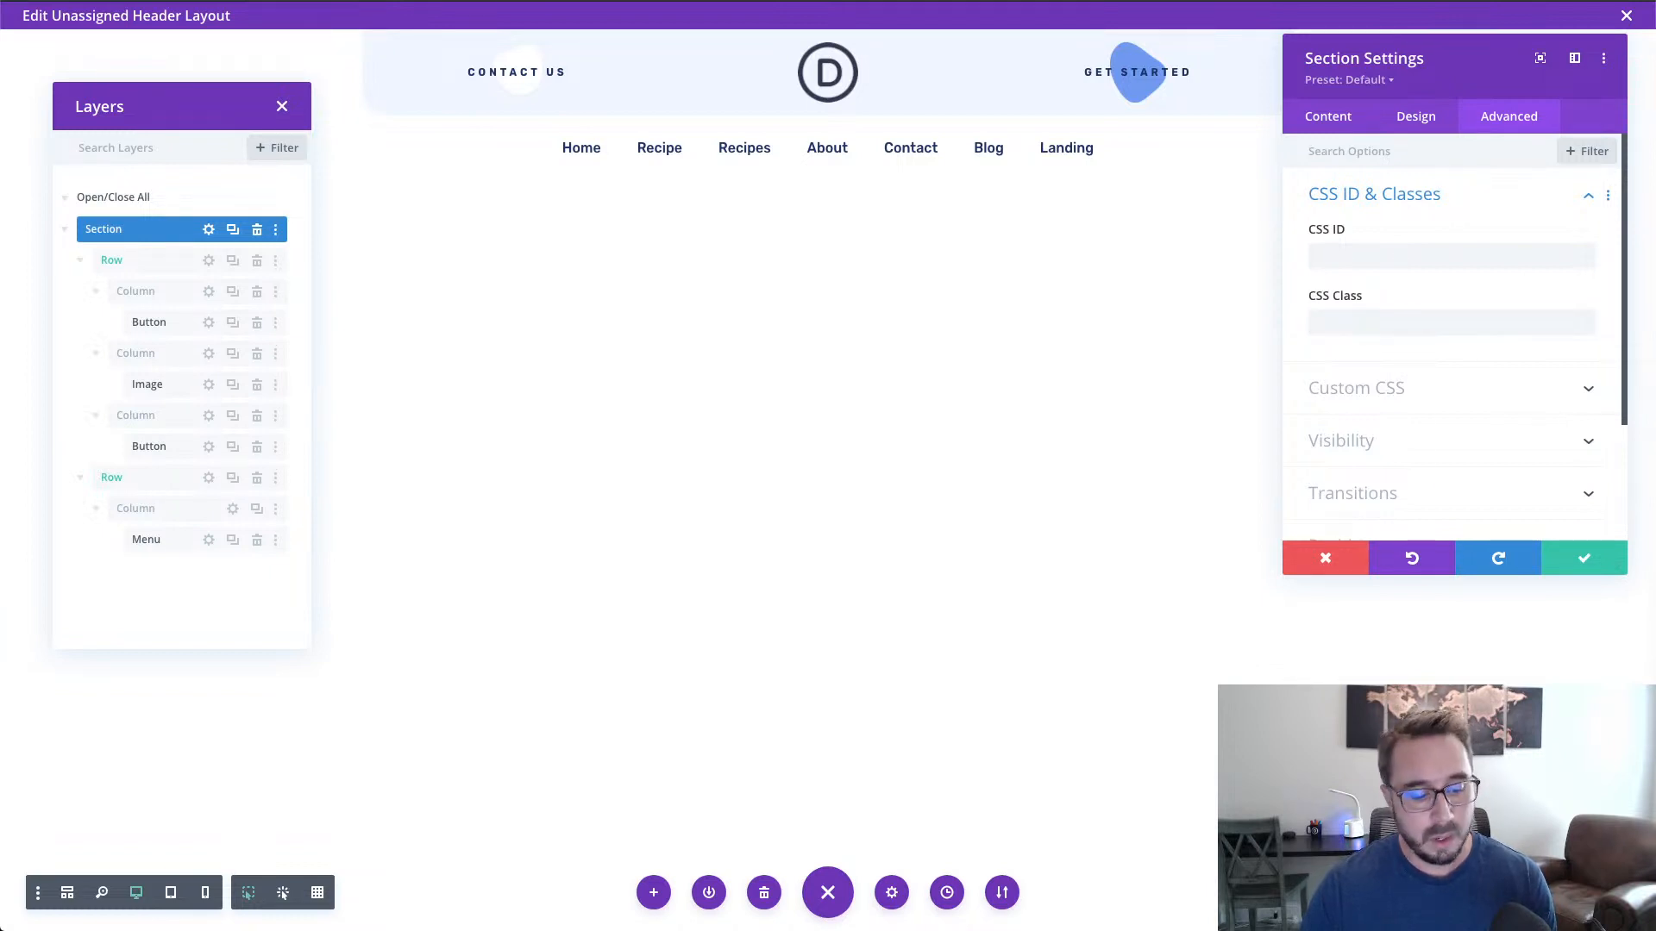
pyautogui.click(1373, 326)
pyautogui.write('et-divi-sticky-header')
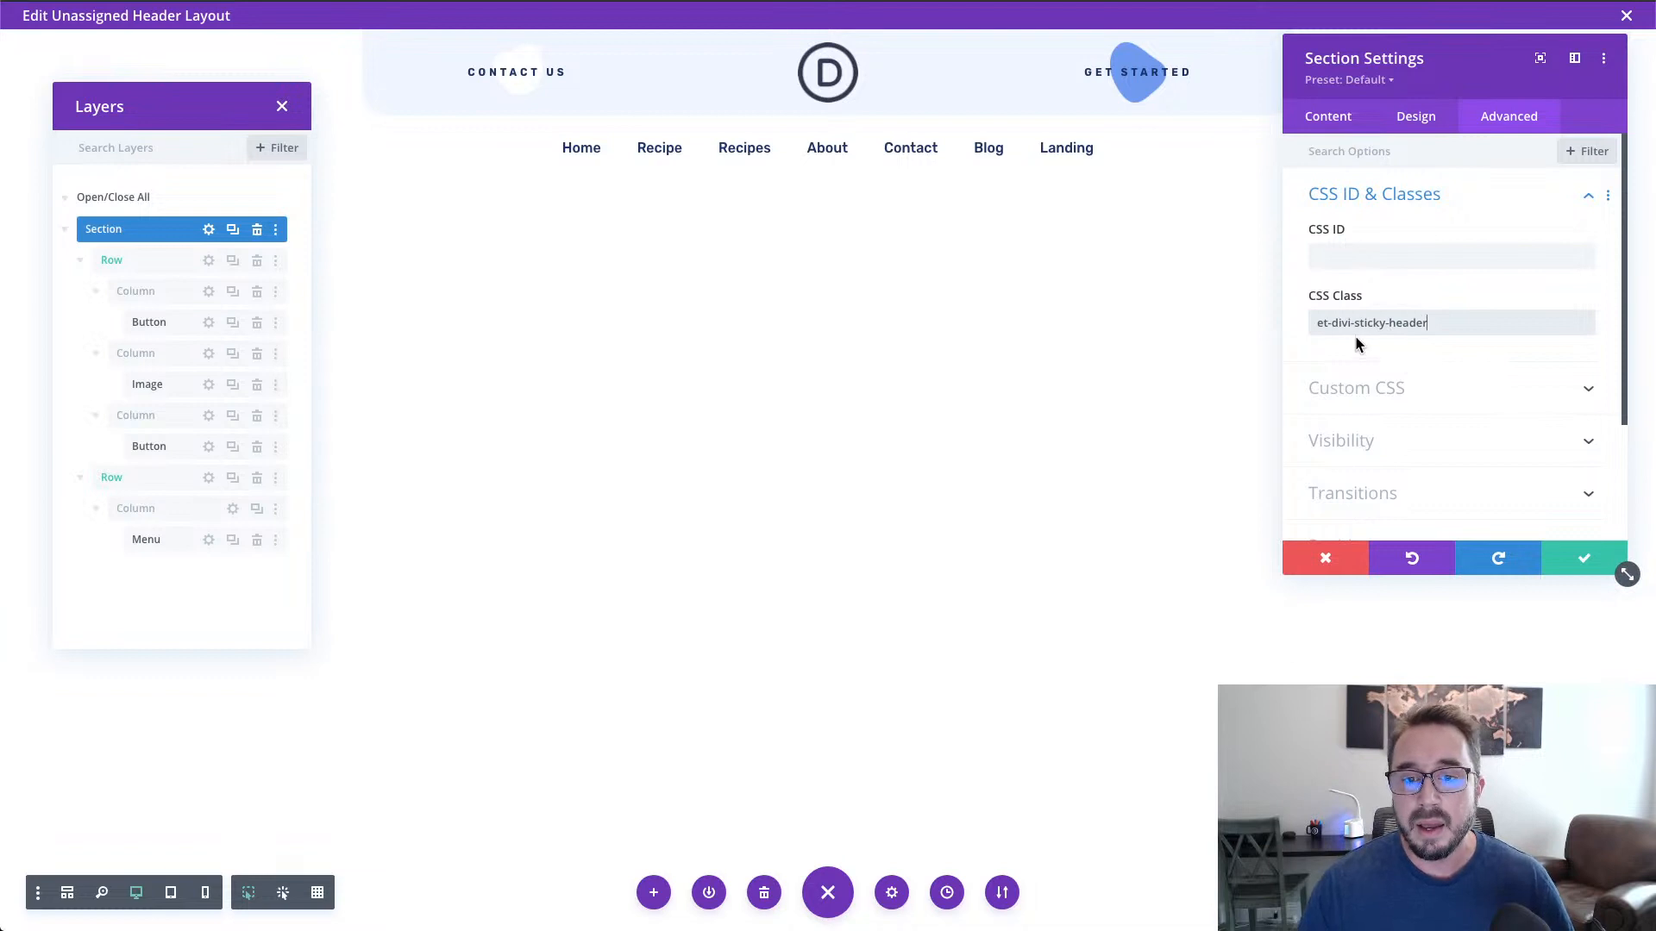
pyautogui.moveTo(1355, 326); pyautogui.dragTo(1304, 325)
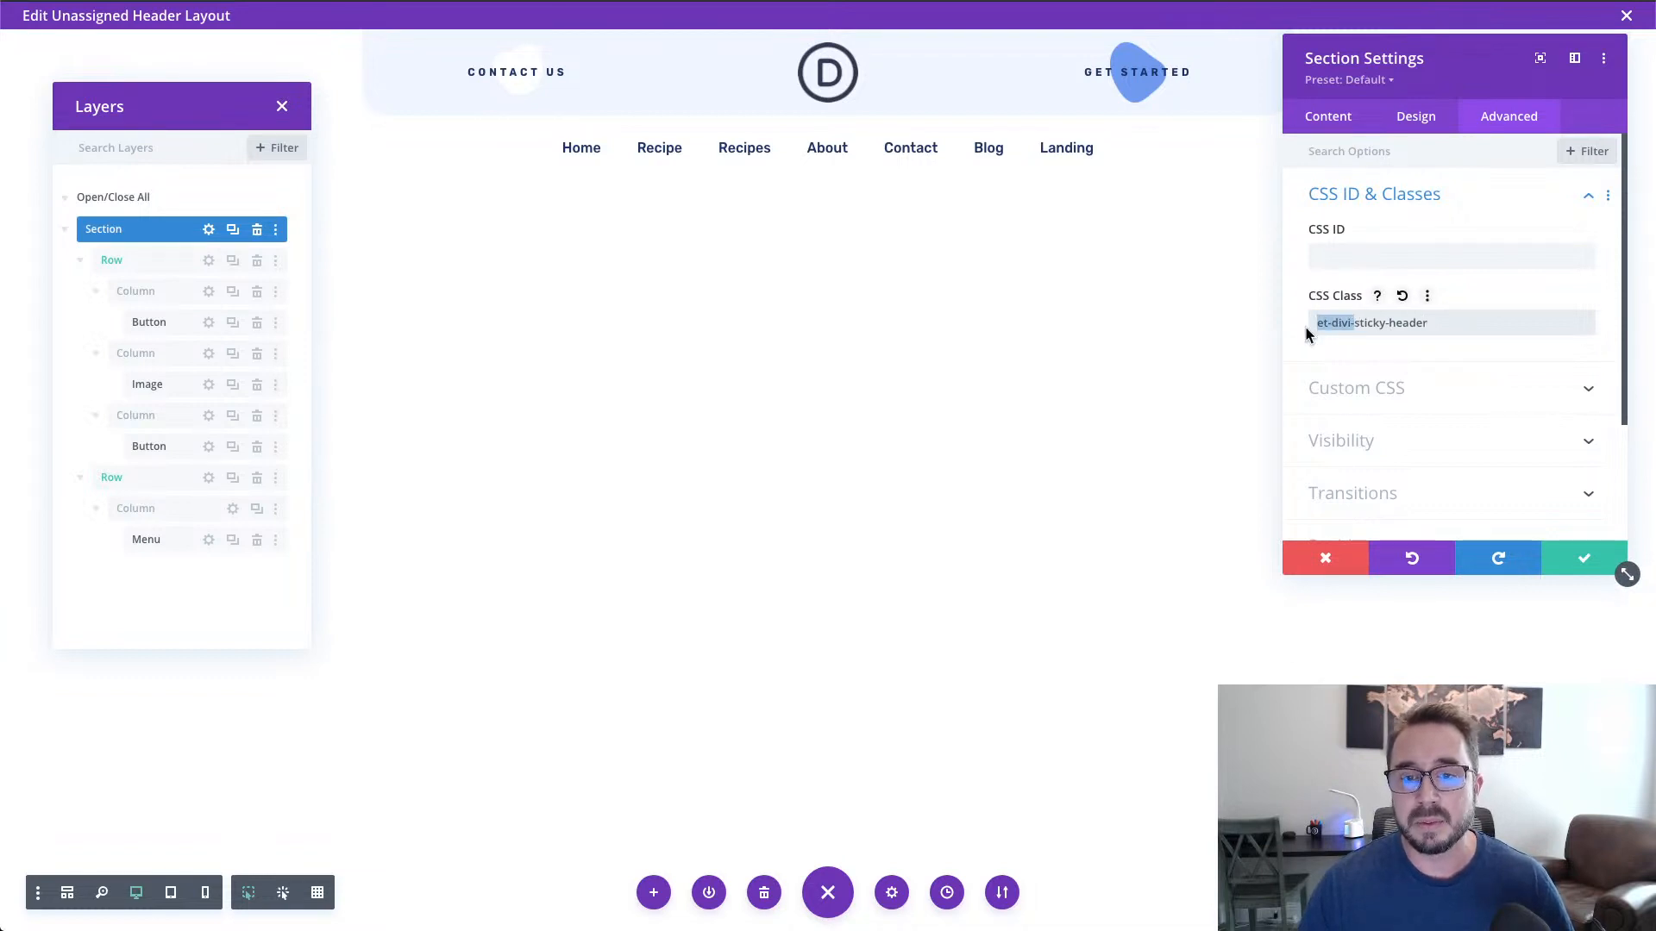
pyautogui.click(1453, 357)
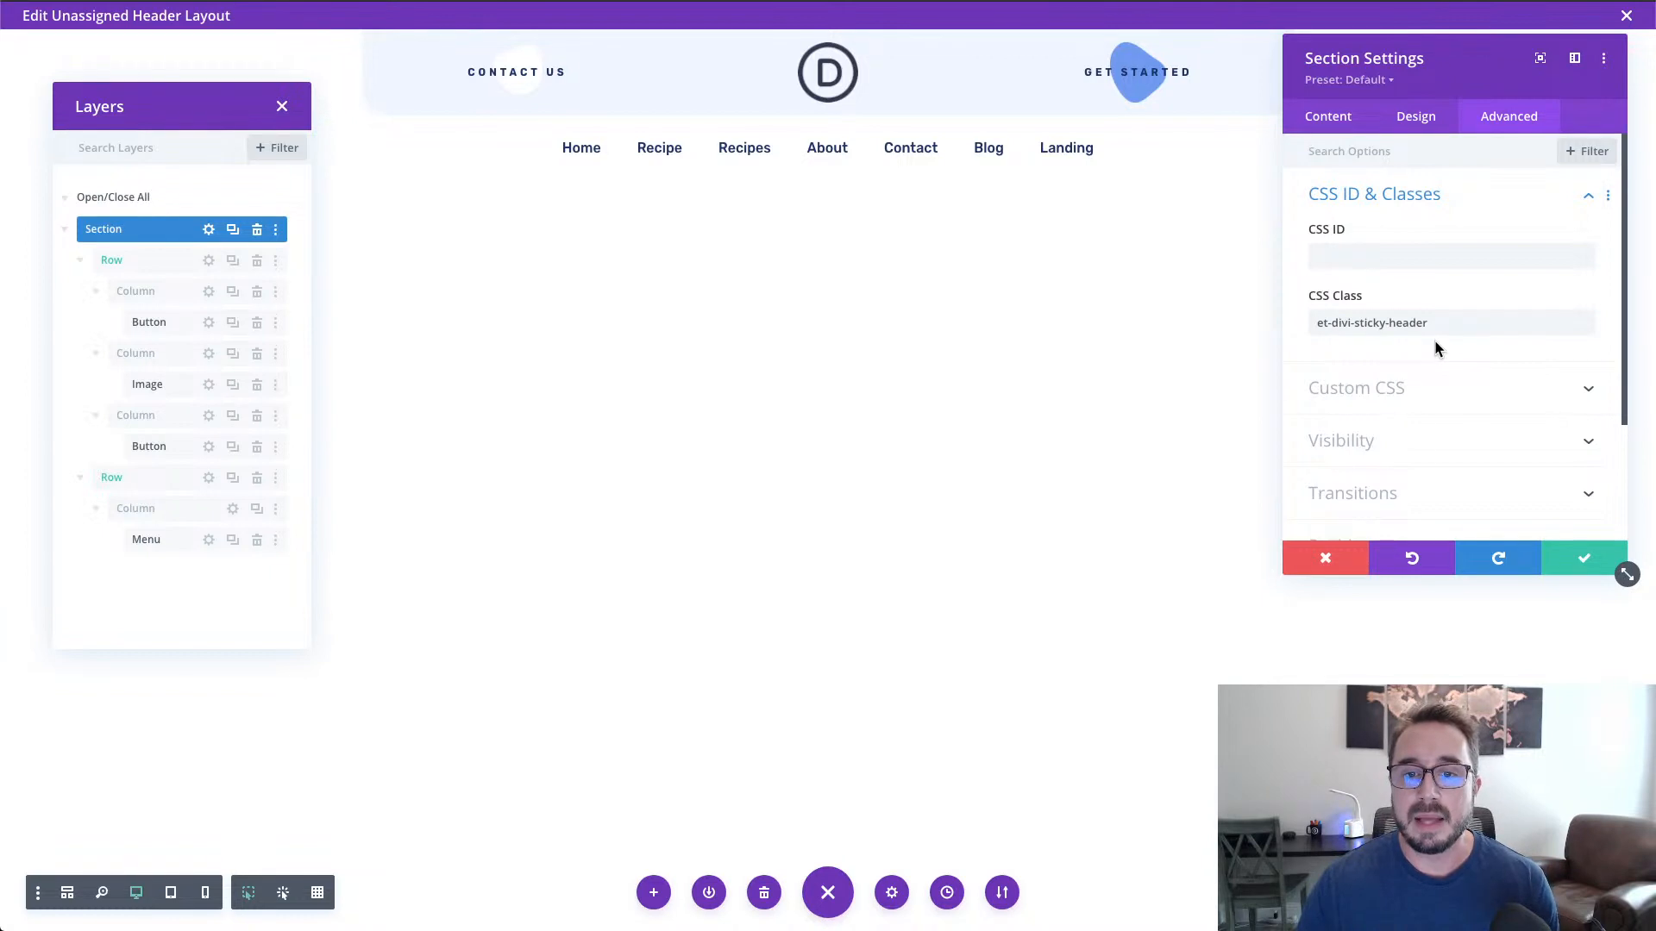
# Step: Set the header section's Sticky Position scroll effect to Stick to Top and save the section settings
pyautogui.scroll(-1, 1436, 346)
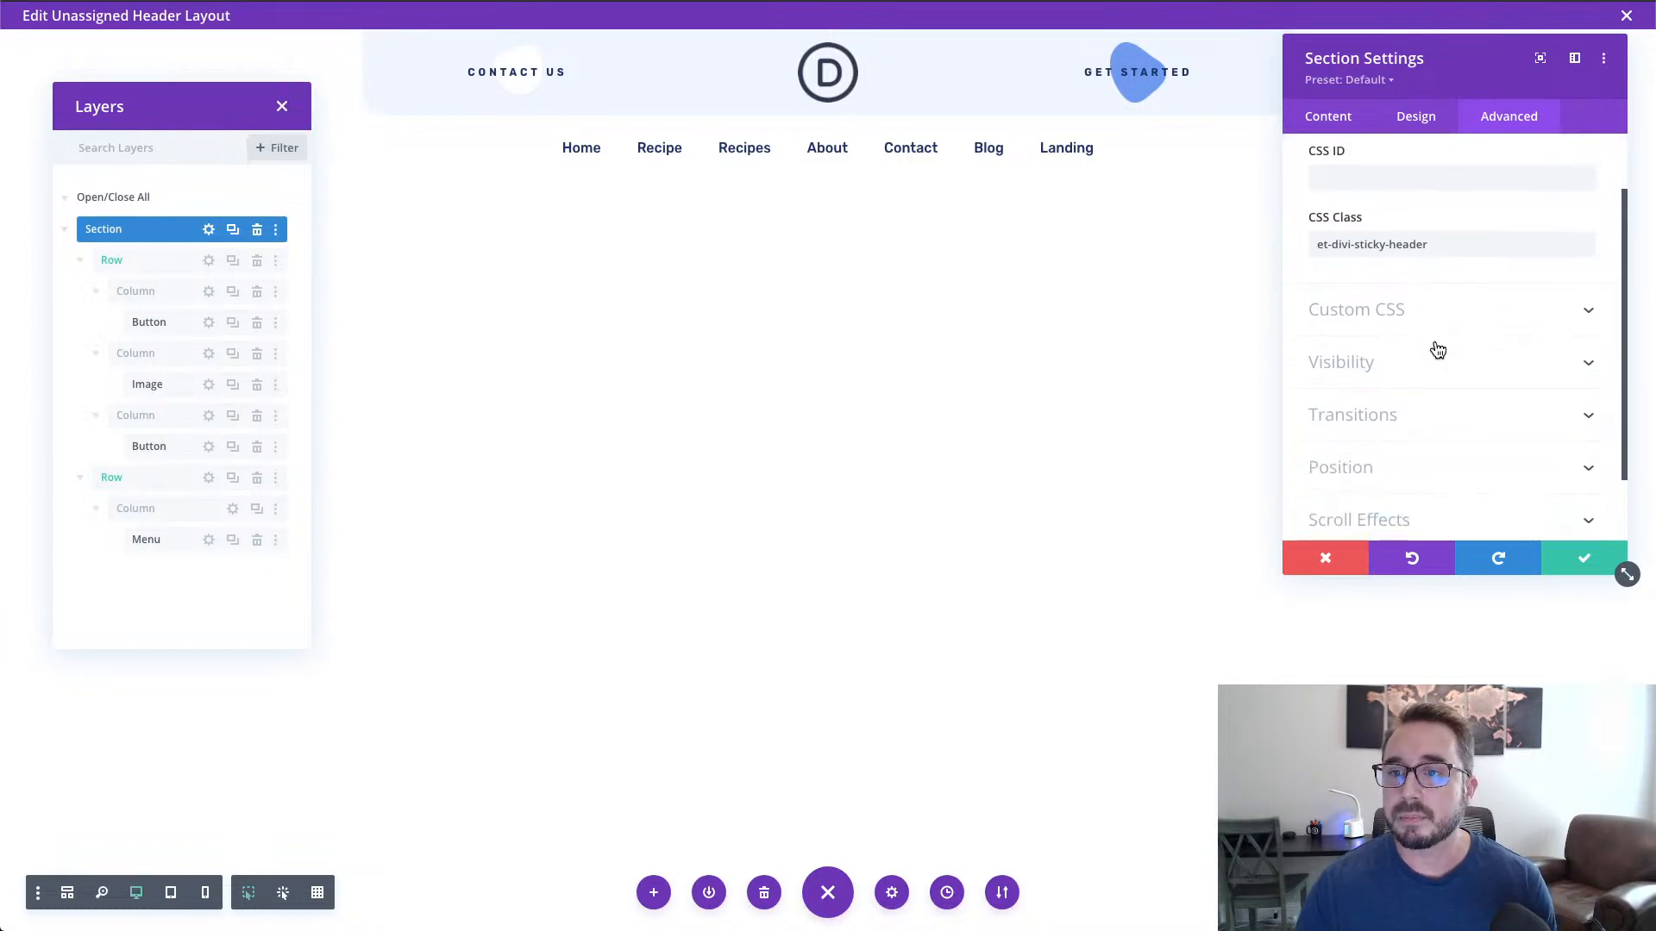
pyautogui.scroll(-2, 1438, 350)
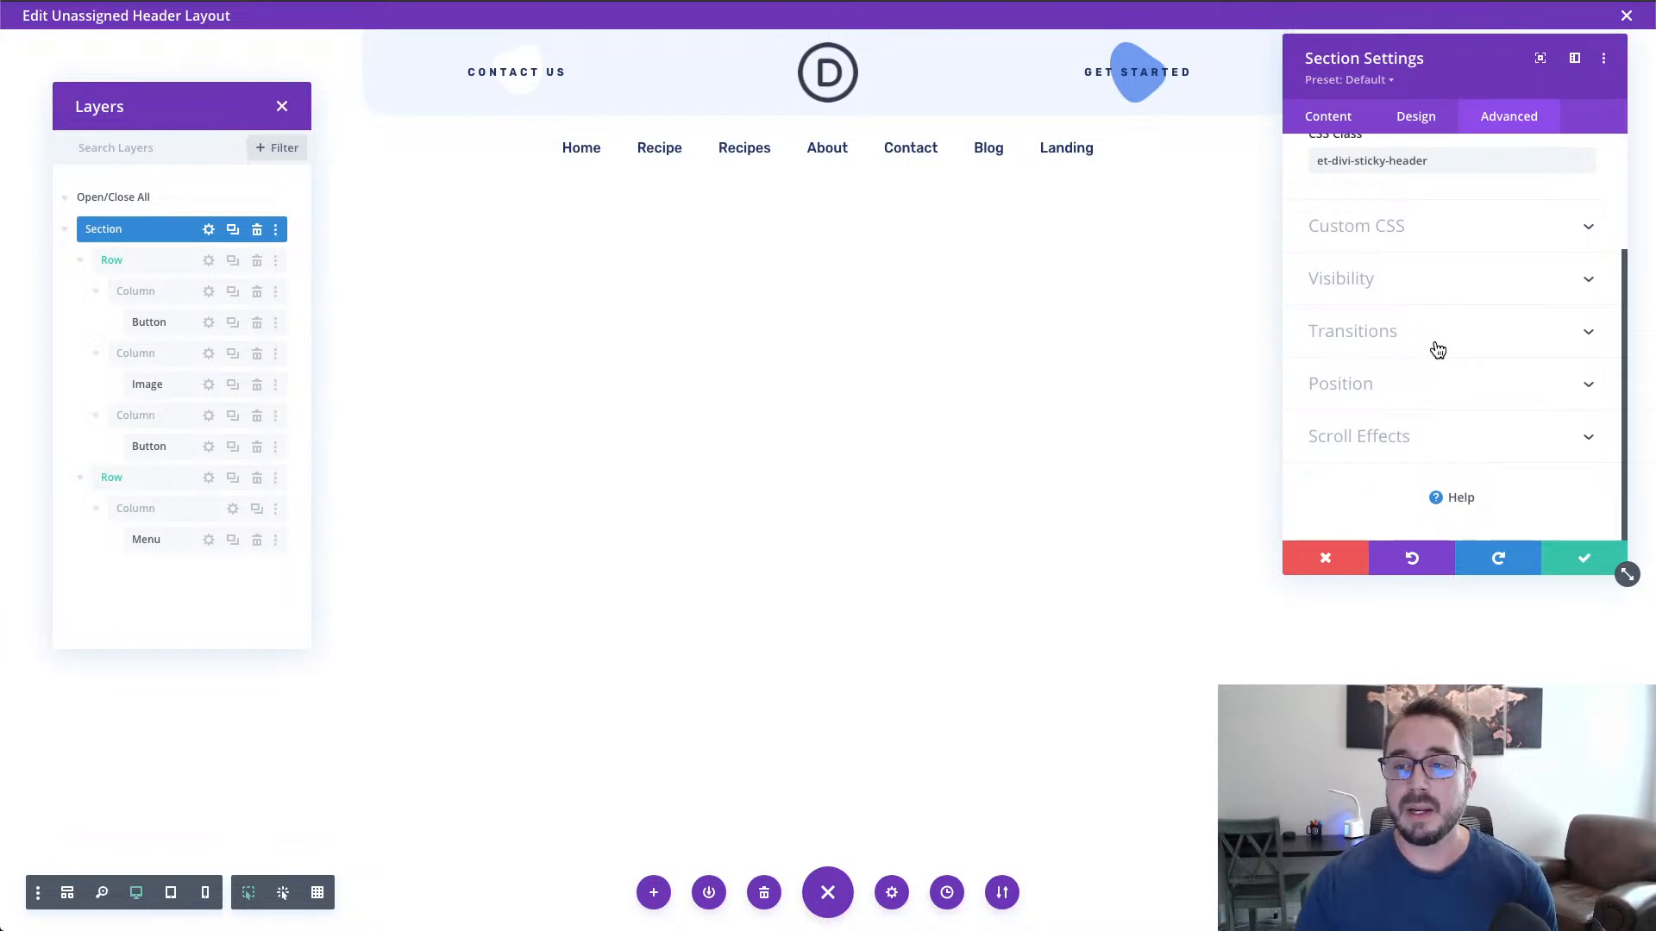
pyautogui.click(1466, 449)
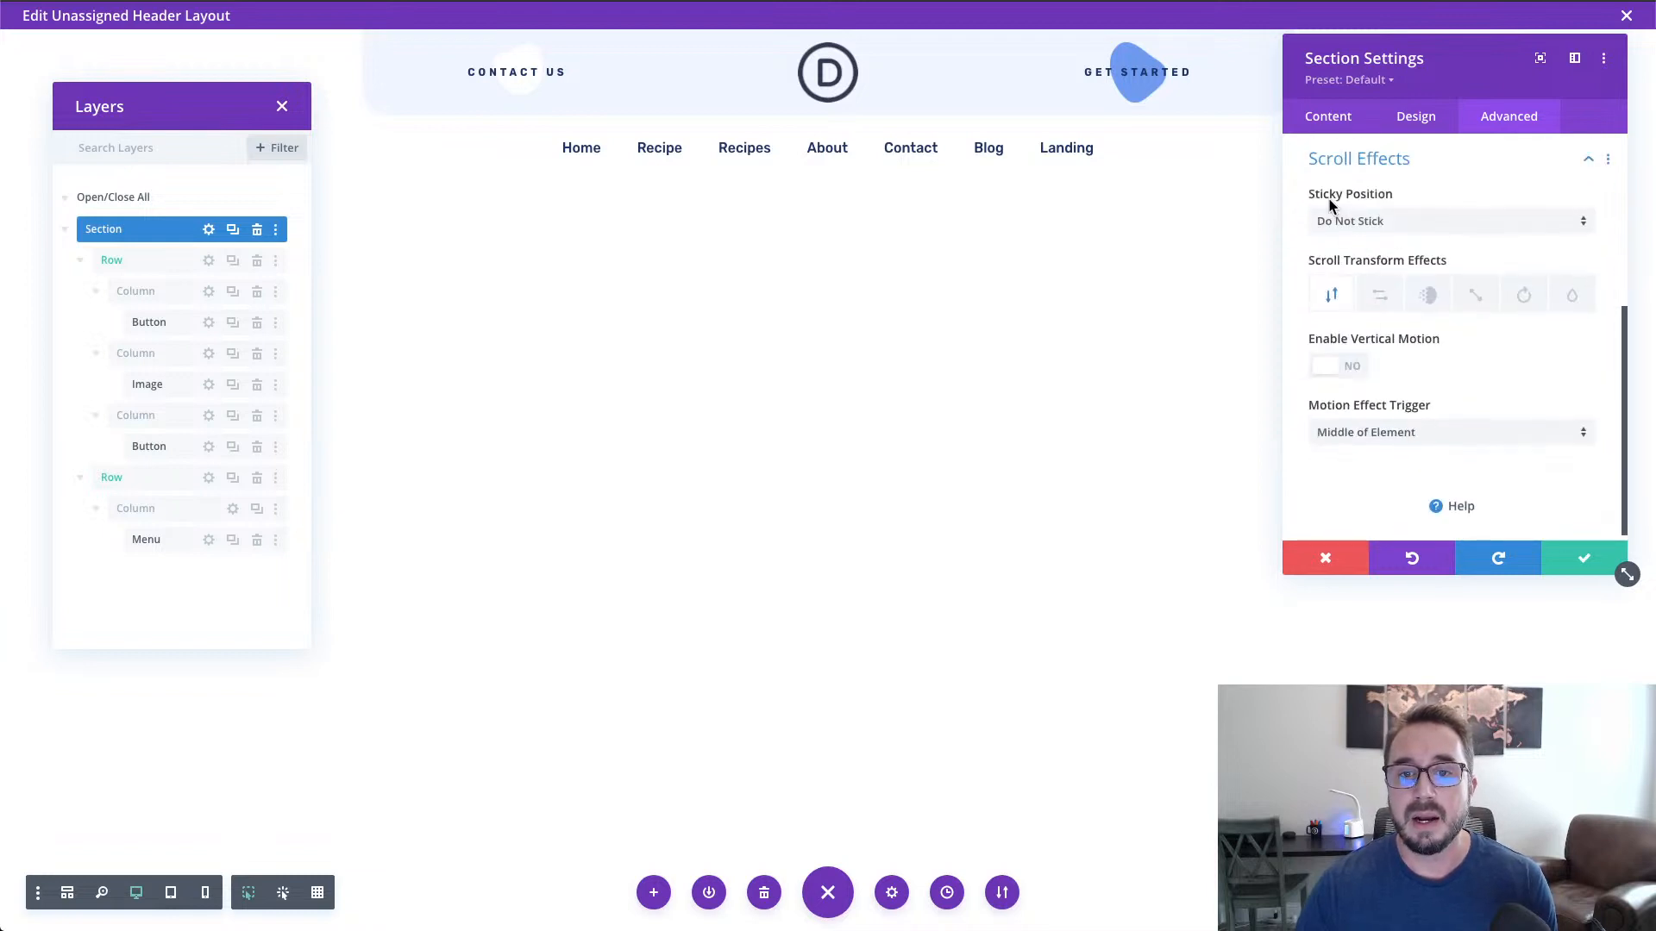
pyautogui.click(1380, 225)
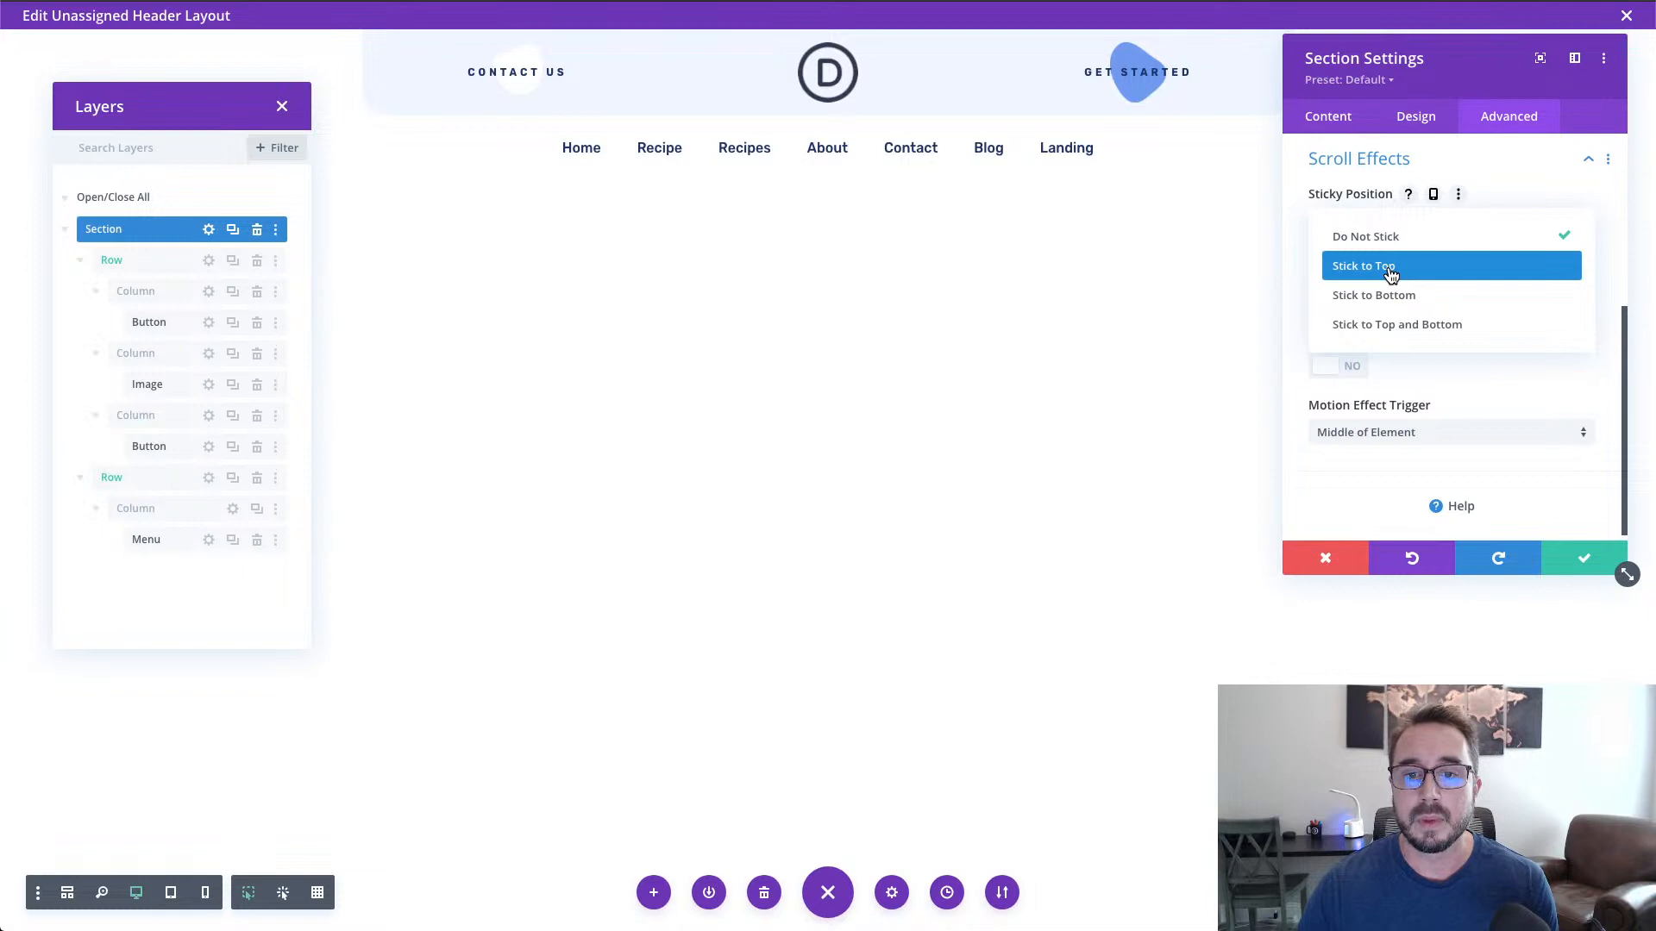
pyautogui.click(1390, 272)
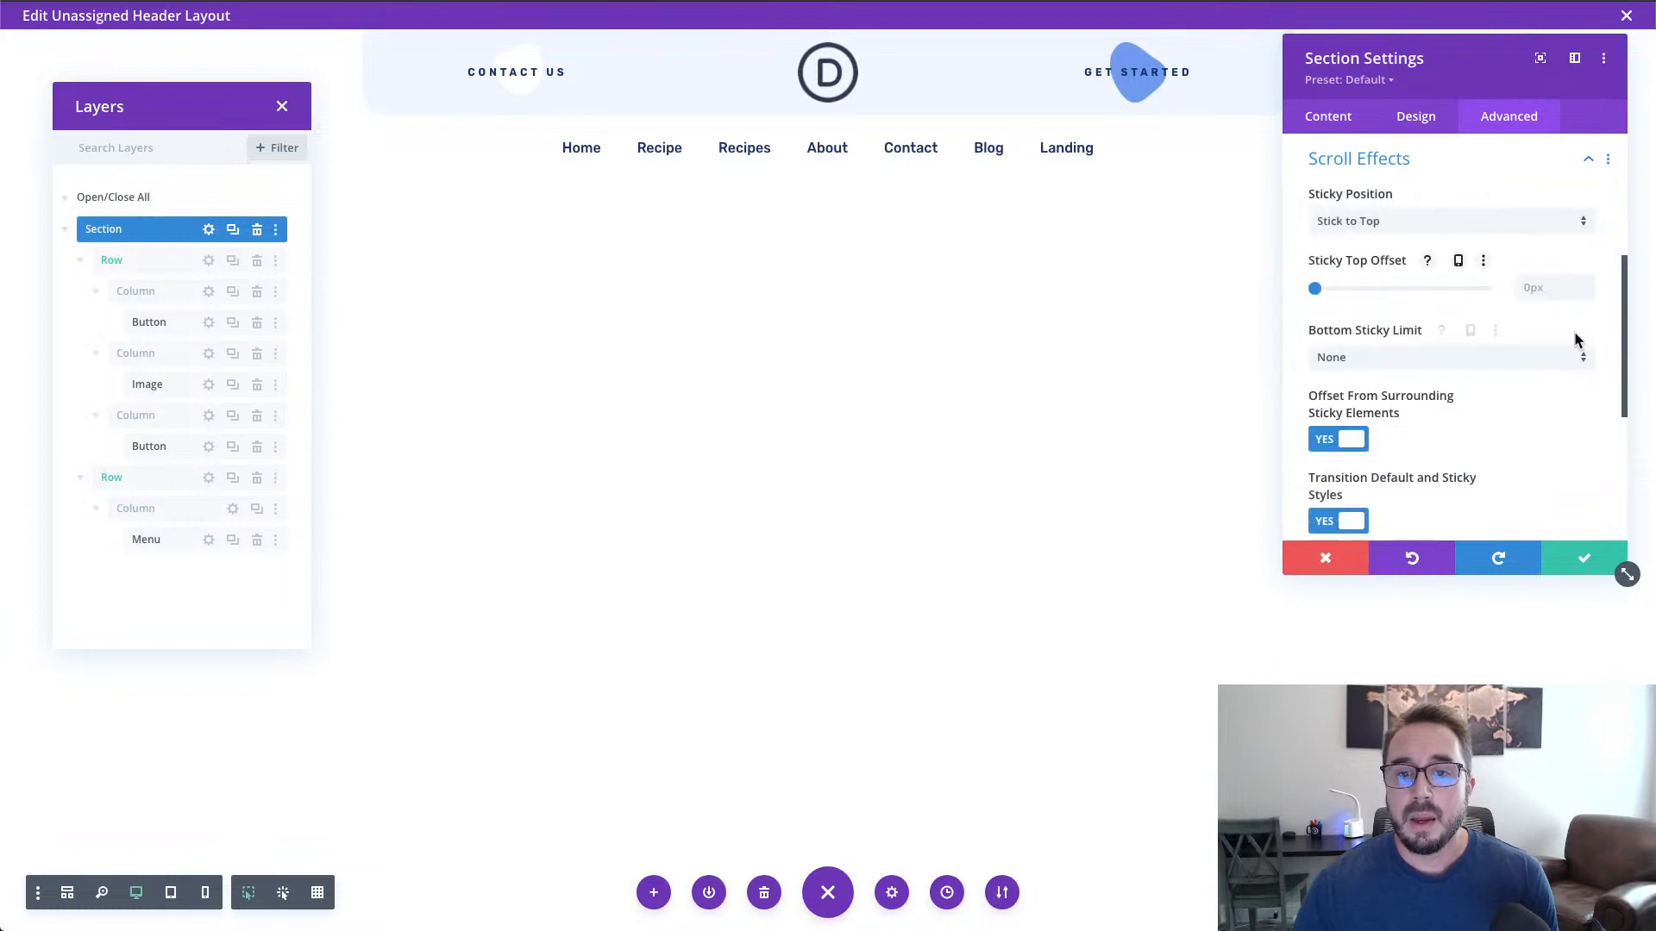
pyautogui.click(1587, 561)
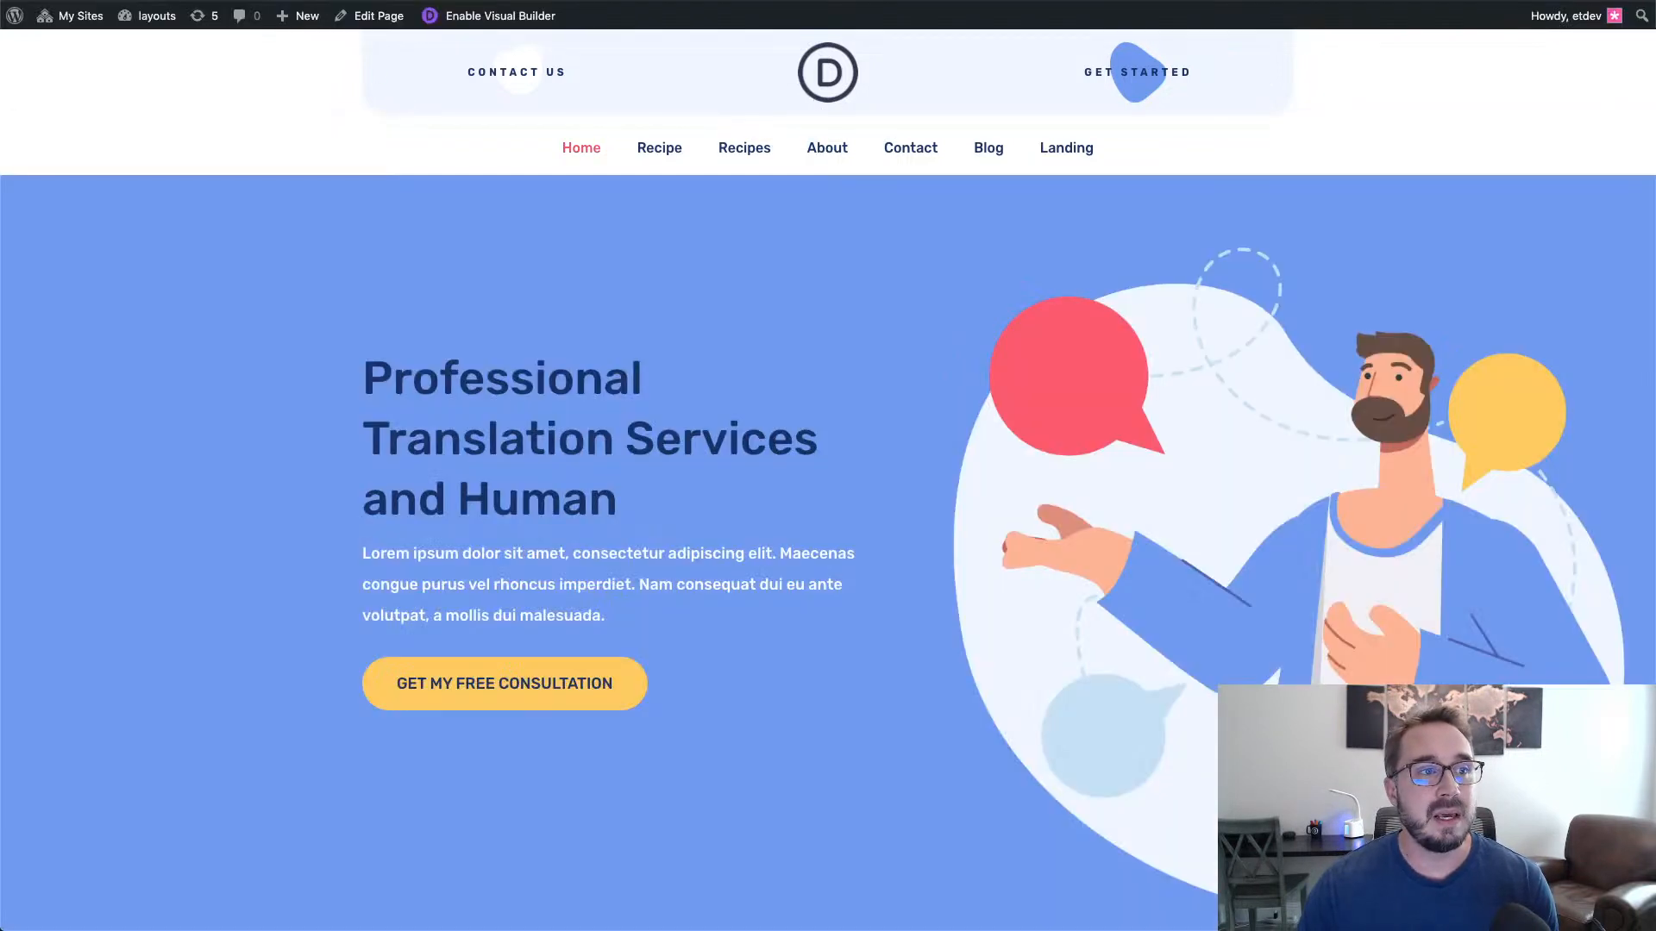
# Step: Check on the live page that the header sticks while scrolling, and collapse it with its toggle tab
pyautogui.scroll(-3, 793, 397)
pyautogui.scroll(-5, 797, 396)
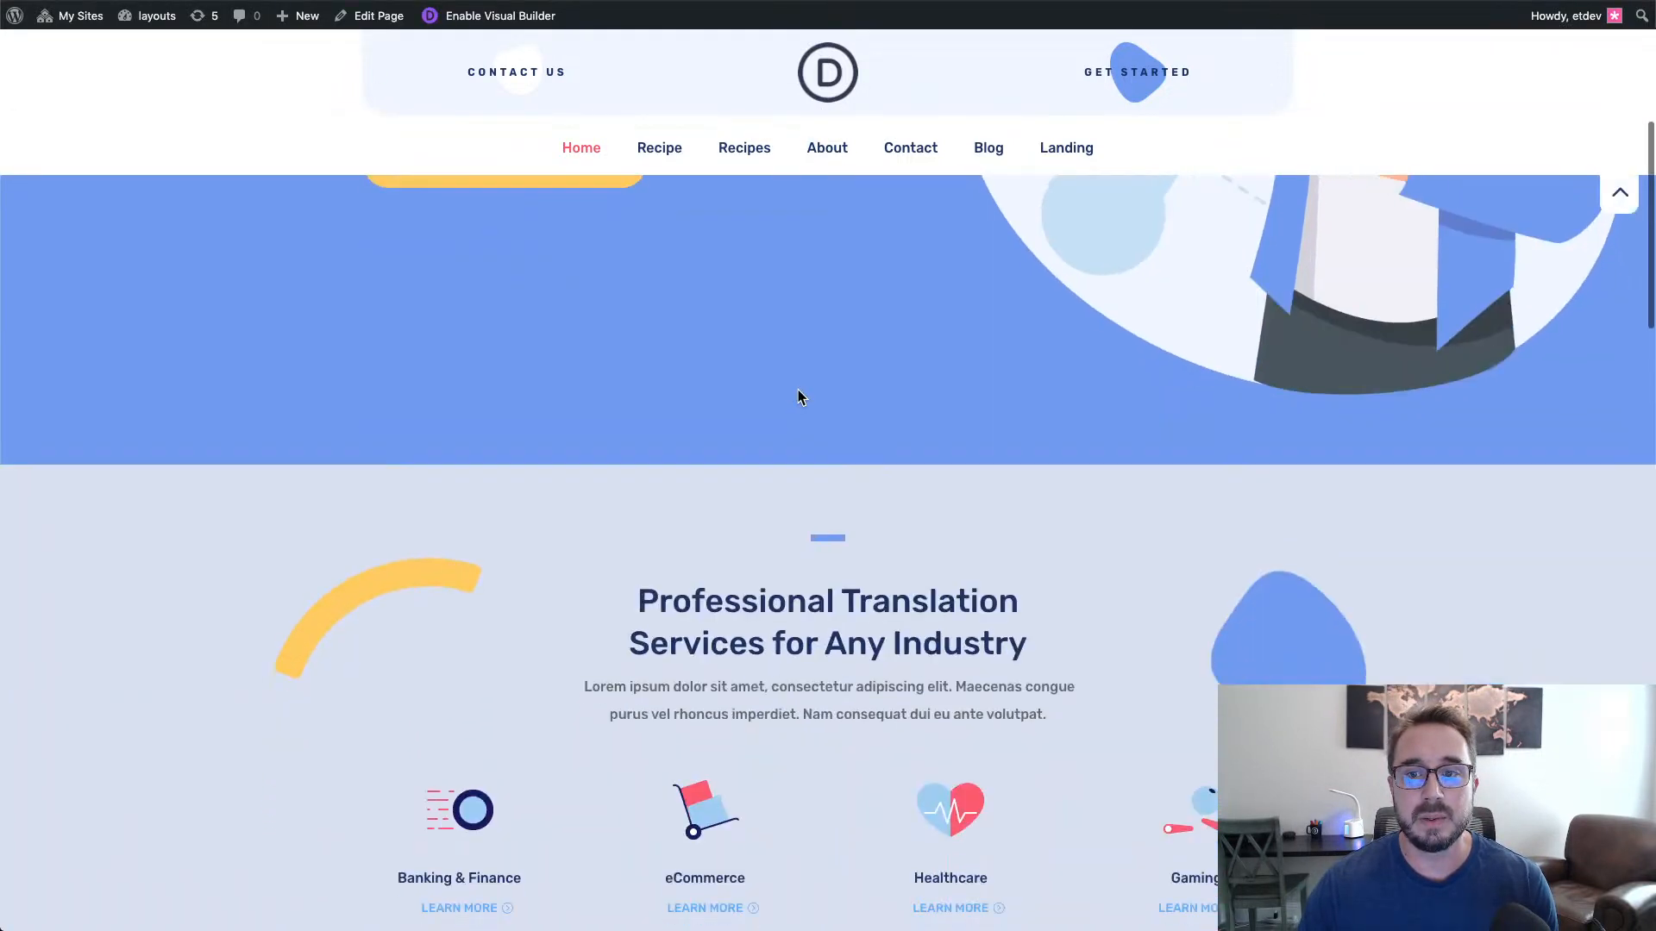
pyautogui.scroll(1, 797, 390)
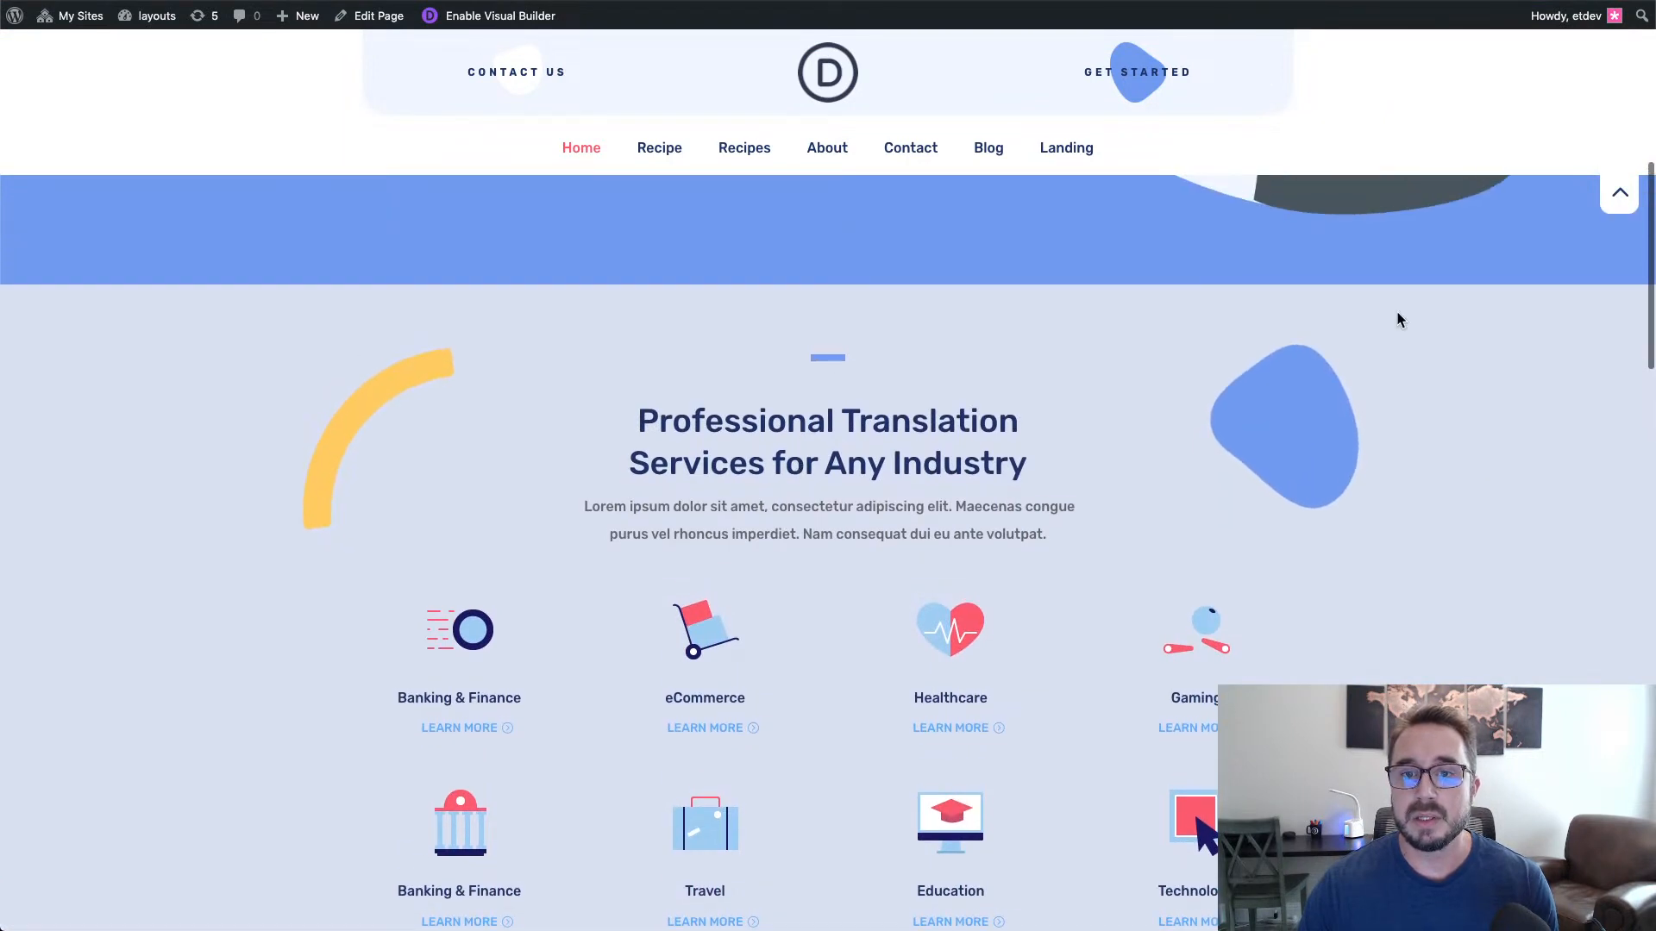
pyautogui.click(1611, 211)
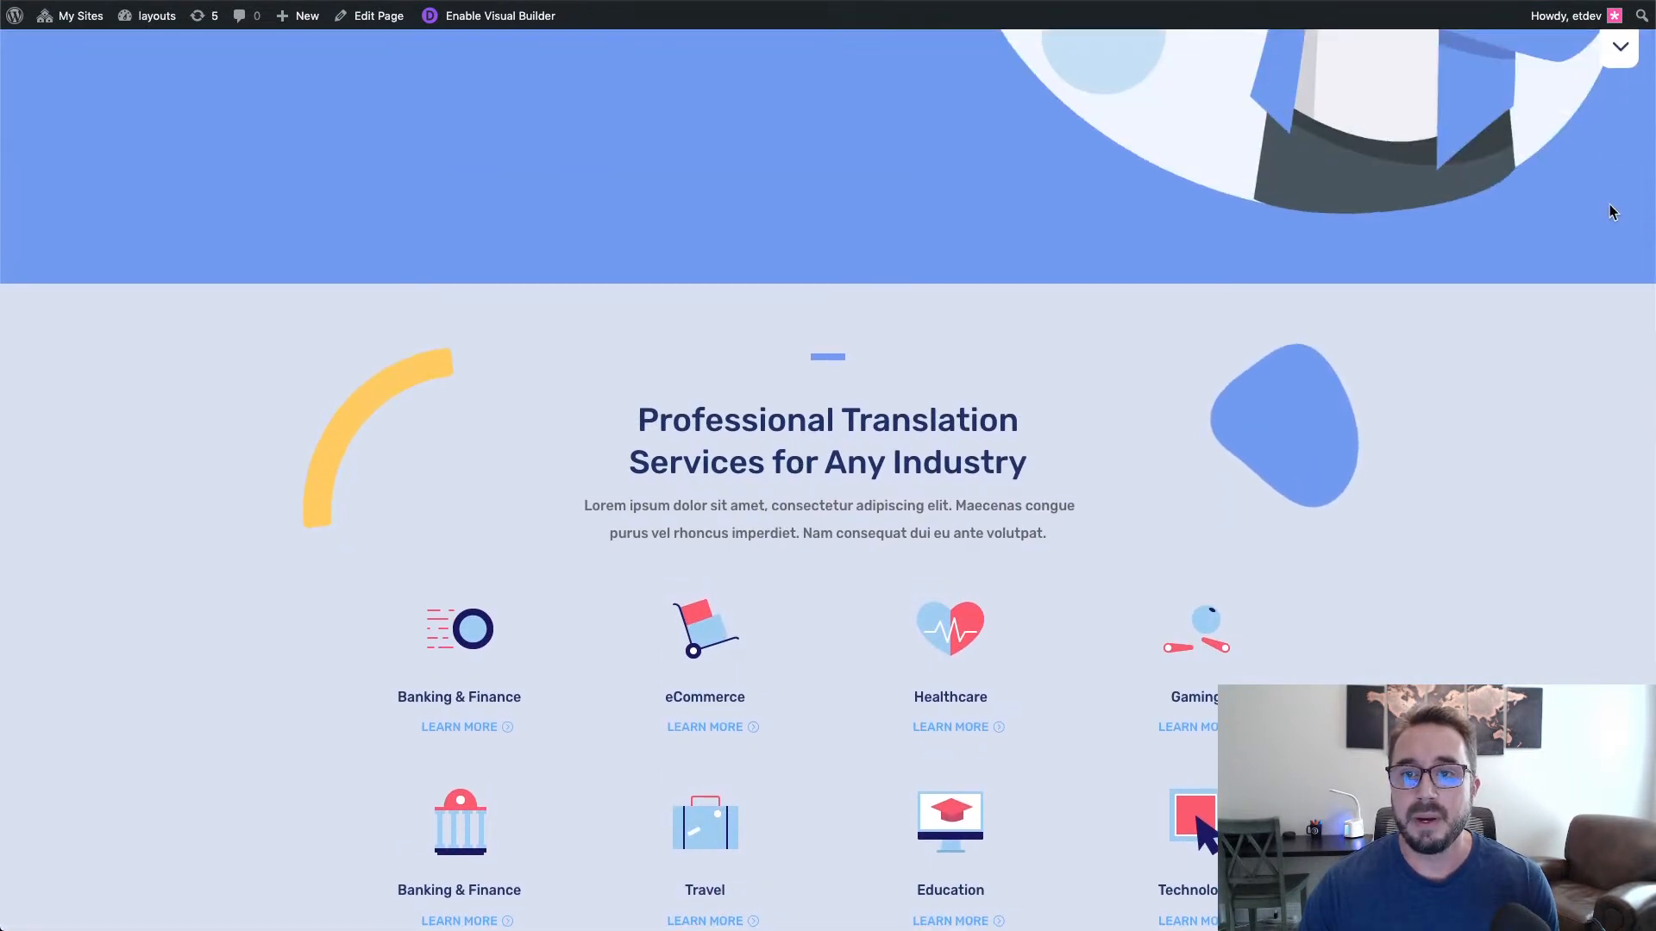
# Step: Expand the collapsed header with its toggle tab on the live page and check how the header and tab behave while scrolling
pyautogui.scroll(-3, 1611, 211)
pyautogui.scroll(2, 1613, 190)
pyautogui.click(1618, 67)
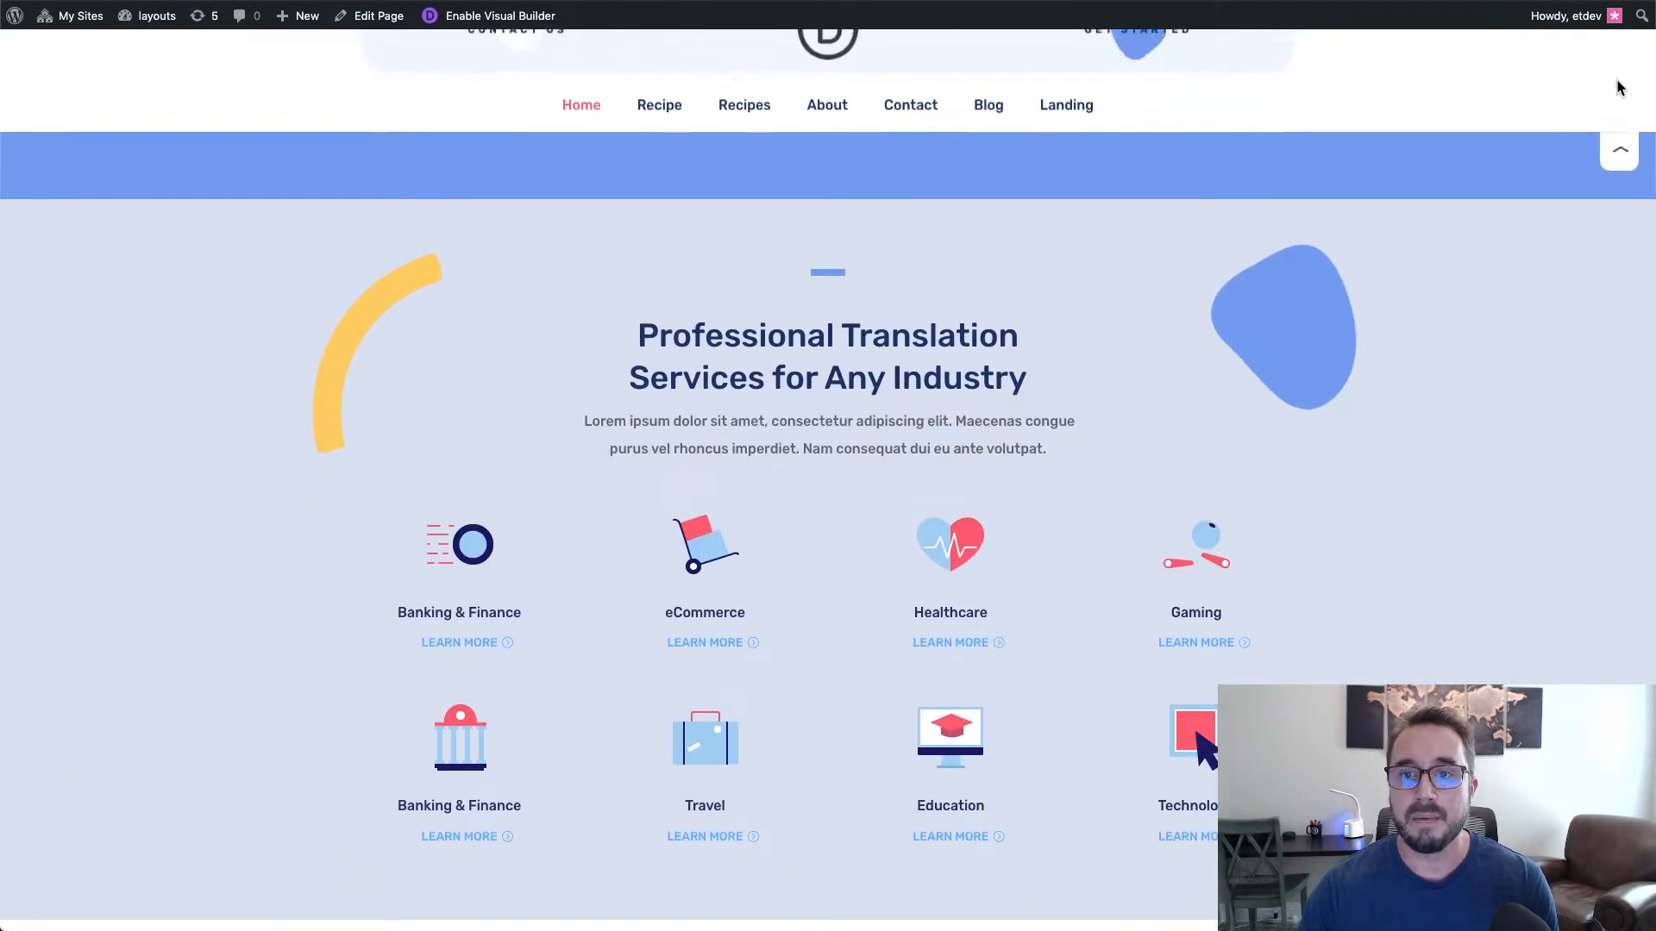
pyautogui.scroll(5, 1490, 324)
pyautogui.scroll(3, 1491, 318)
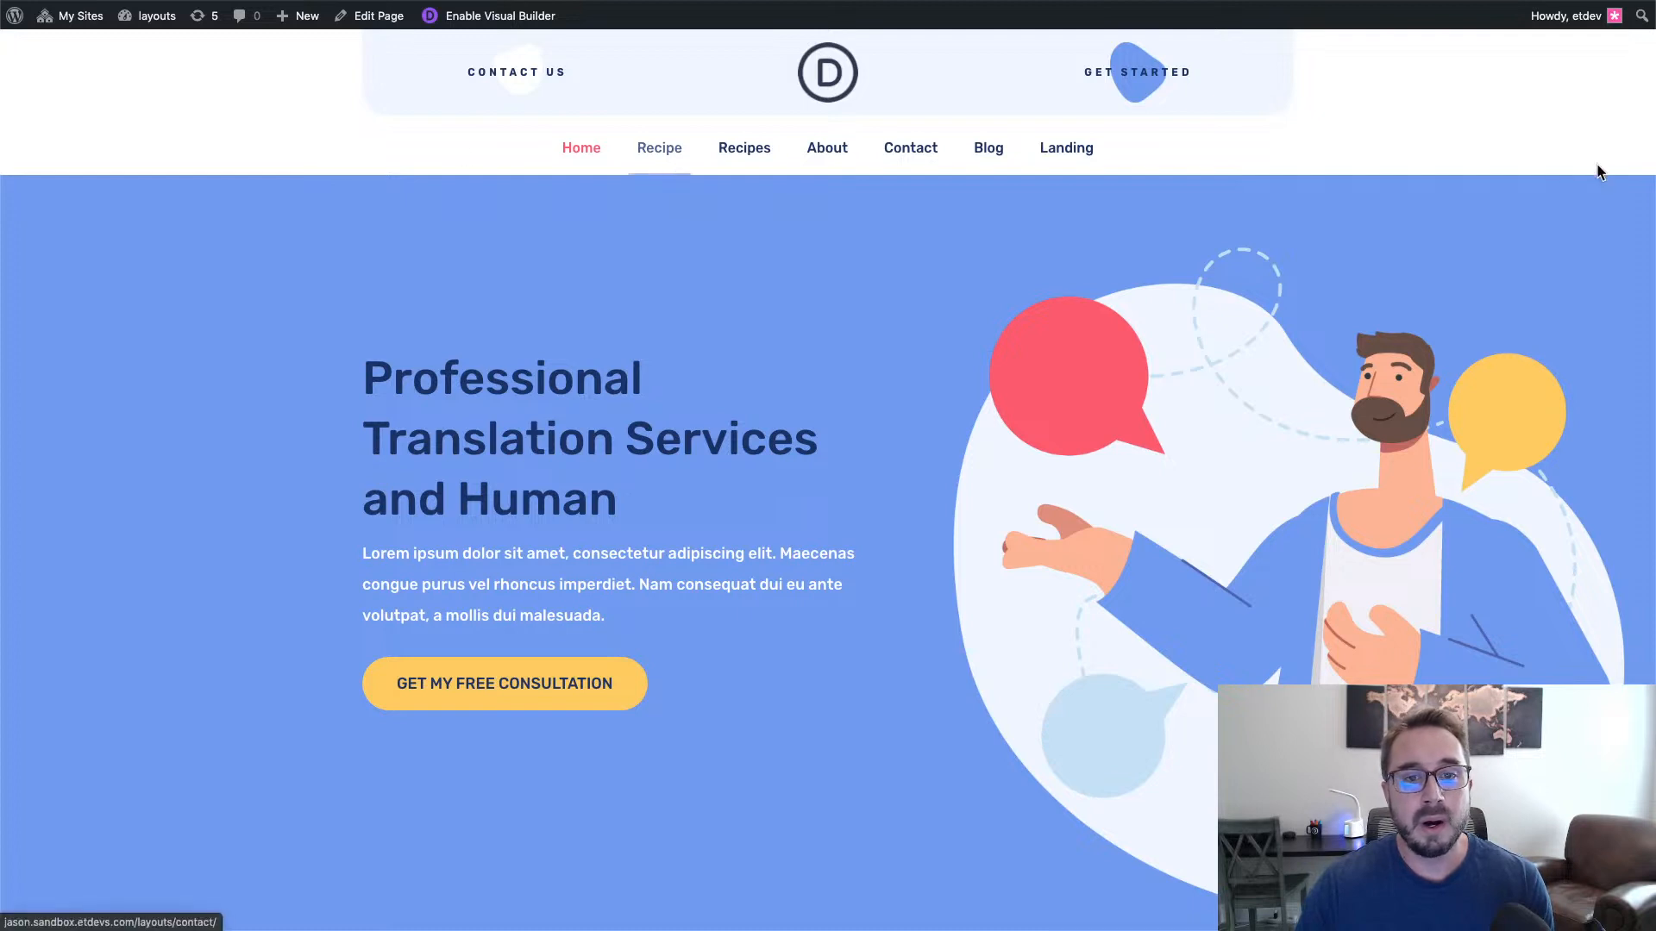
pyautogui.scroll(-3, 1524, 234)
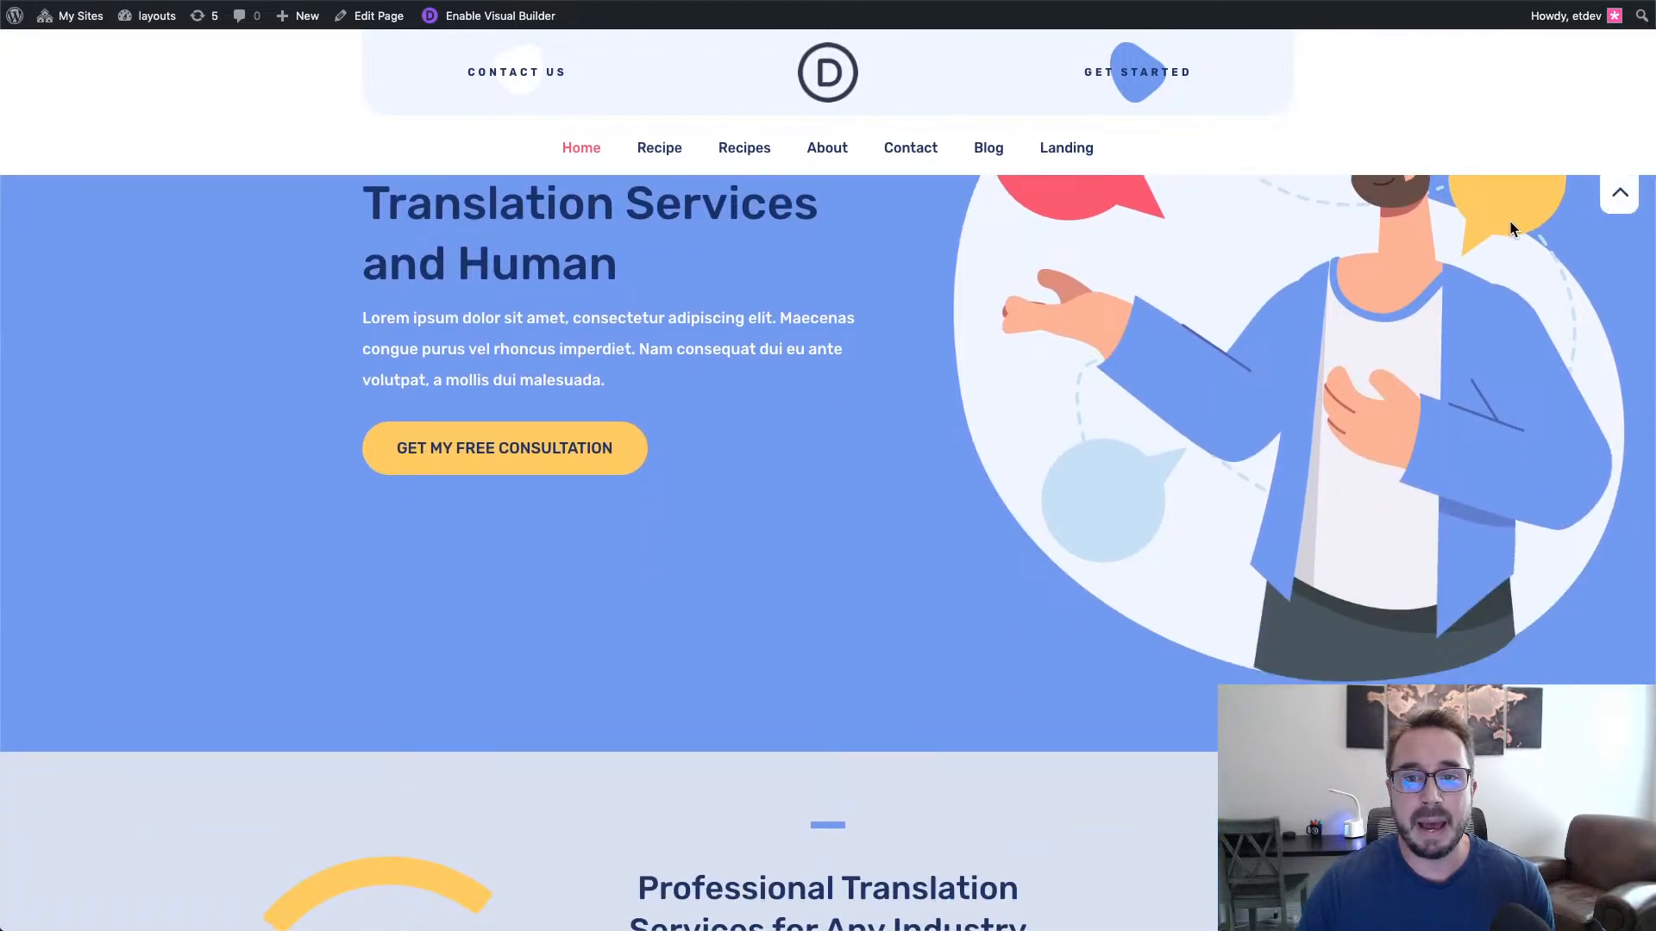
pyautogui.scroll(3, 1397, 177)
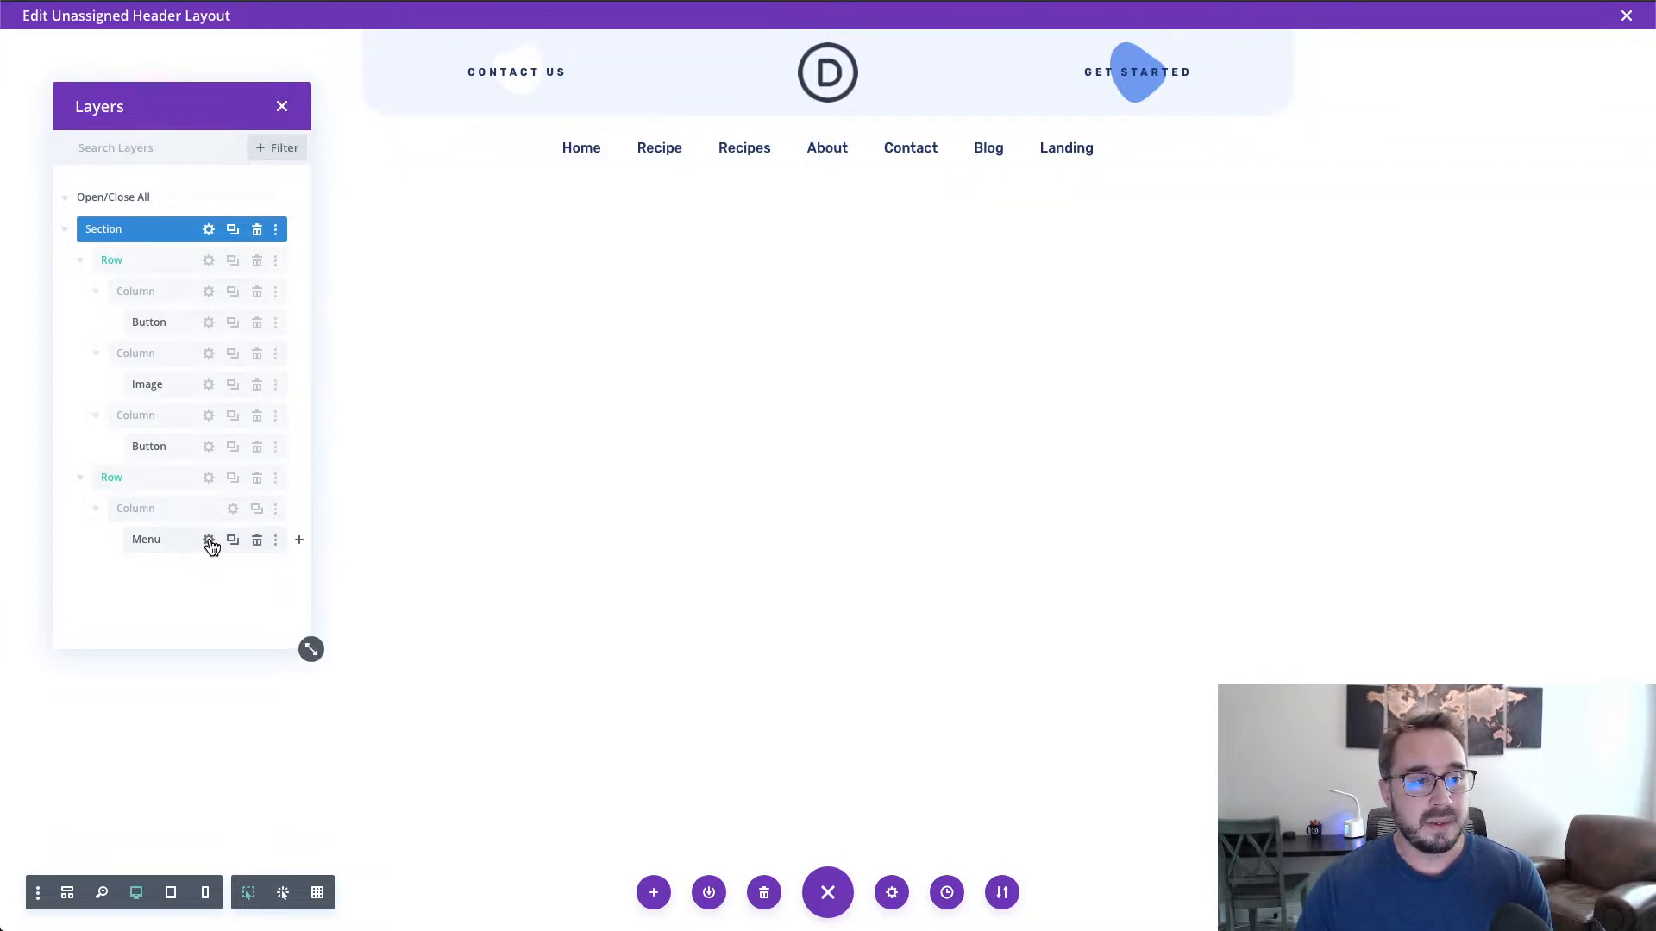
# Step: Add a Blurb module directly below the menu in the header's second row
pyautogui.moveTo(812, 156)
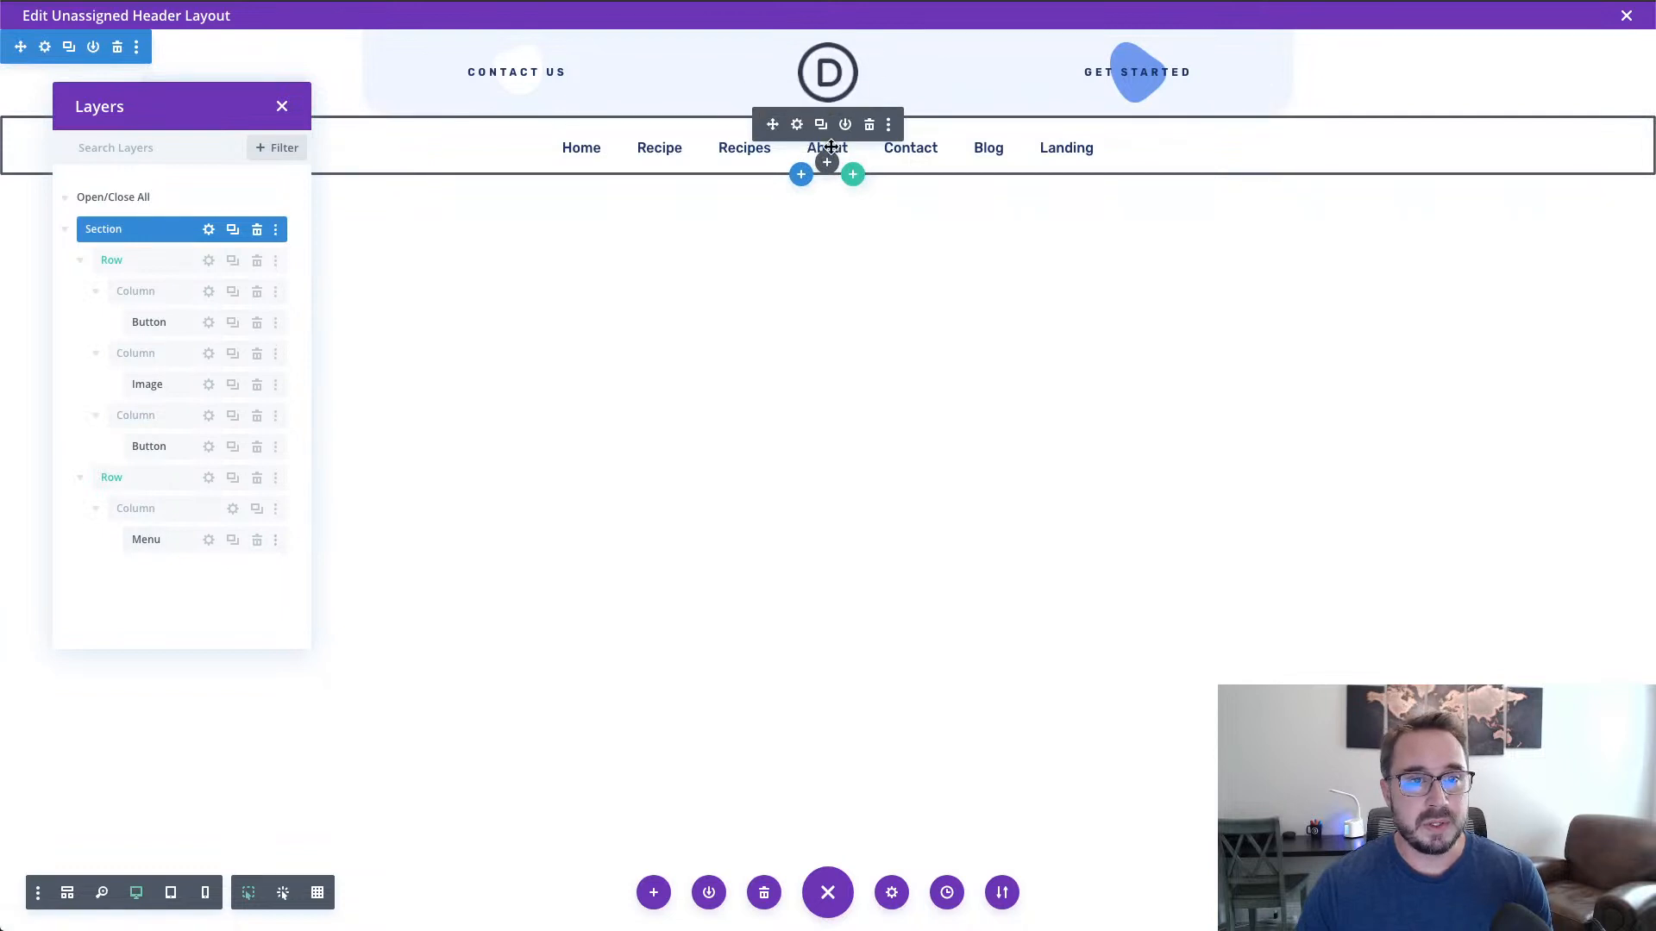
pyautogui.click(828, 165)
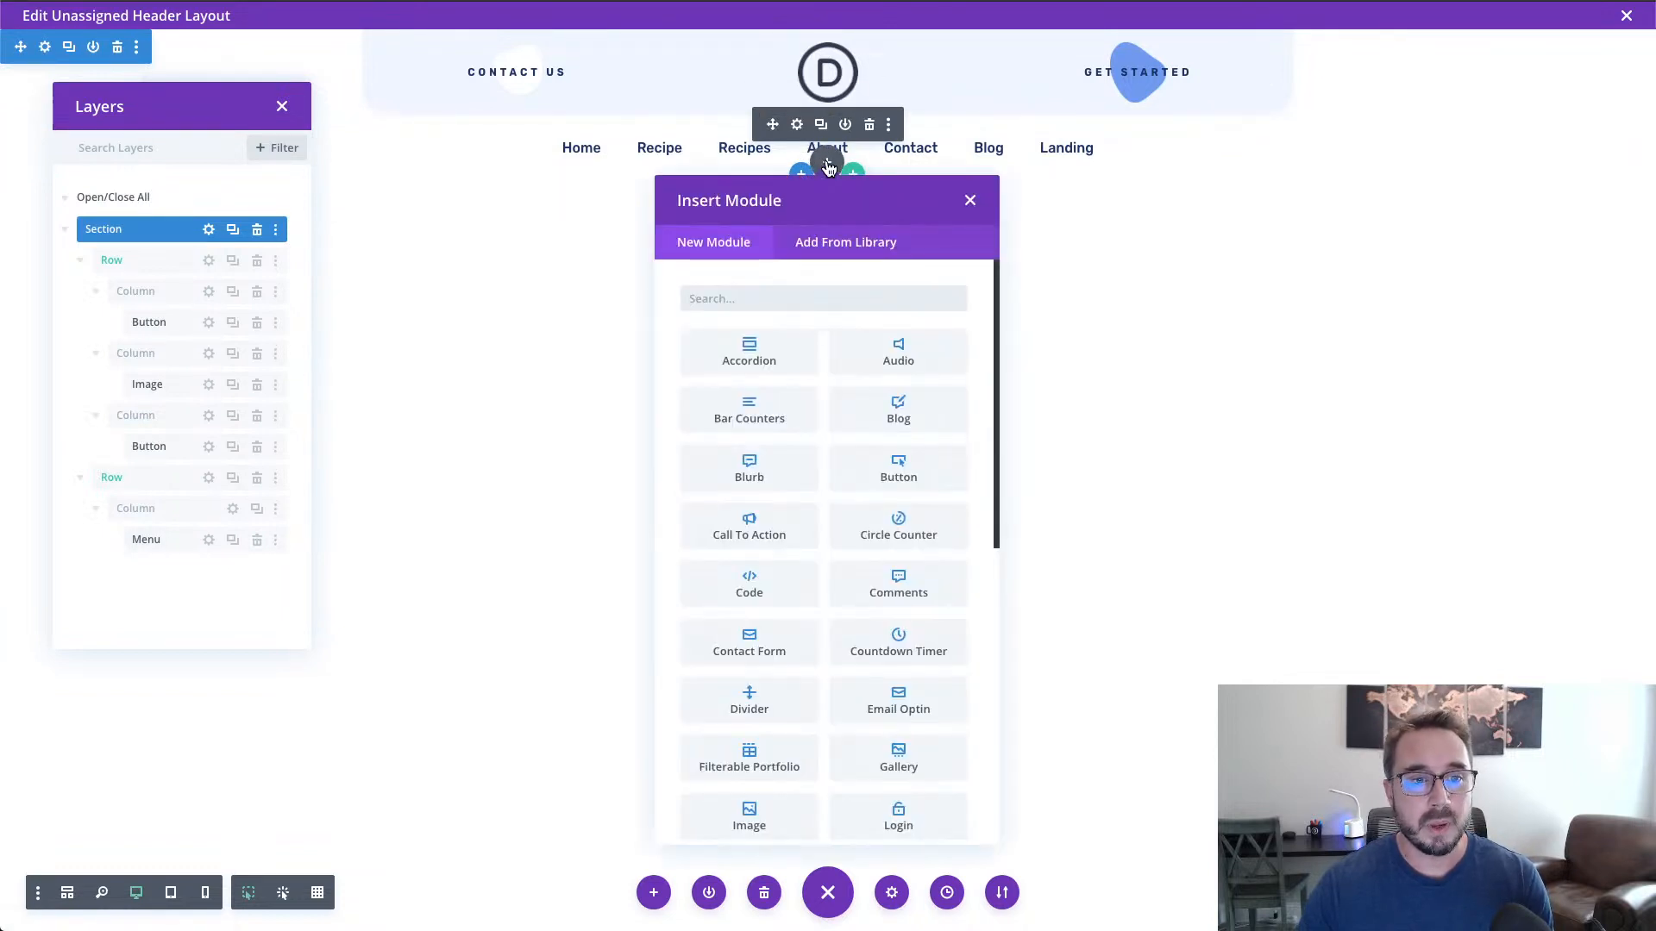
pyautogui.write('blurb')
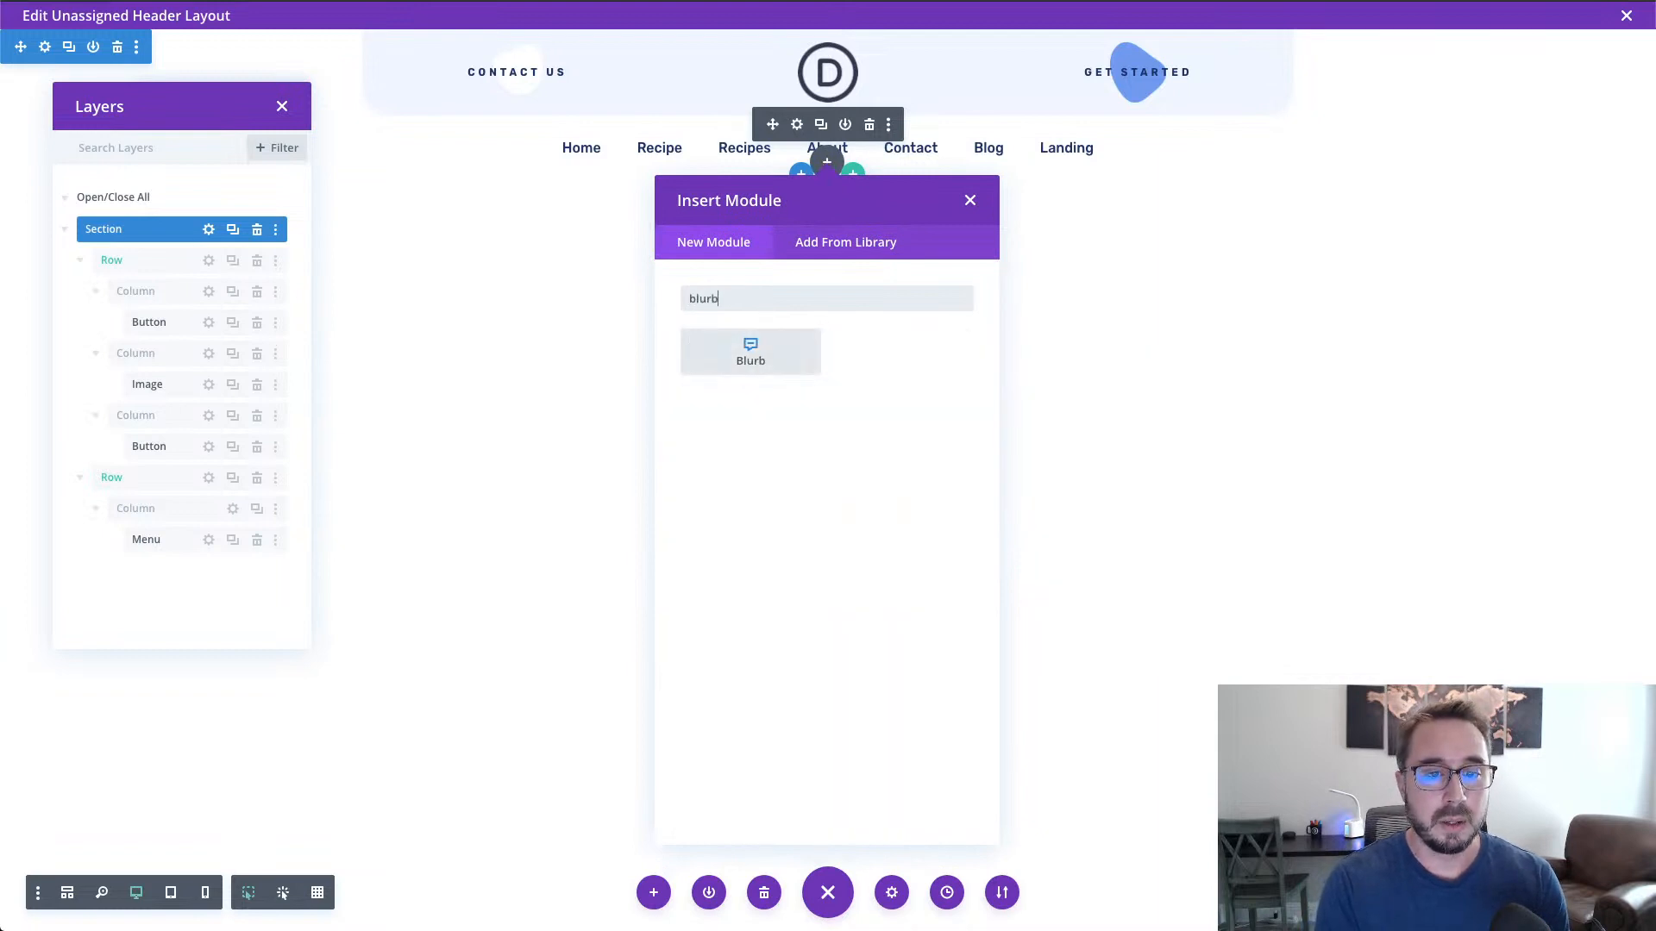
pyautogui.click(752, 352)
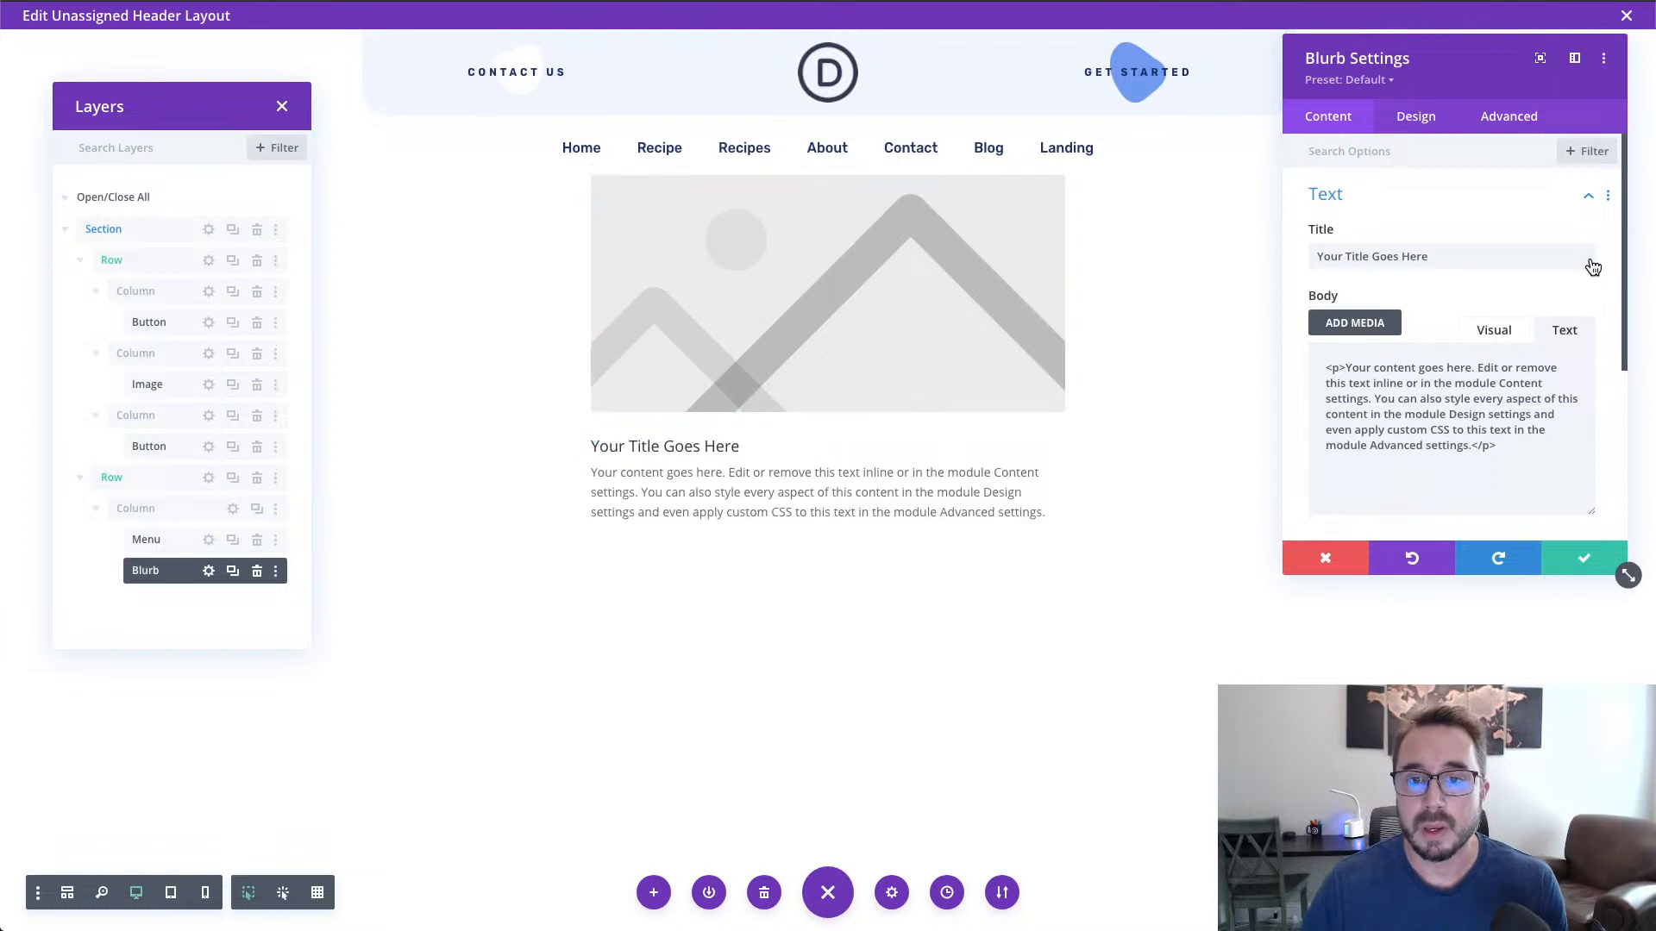
# Step: Clear the blurb's placeholder title and body text
pyautogui.click(1478, 252)
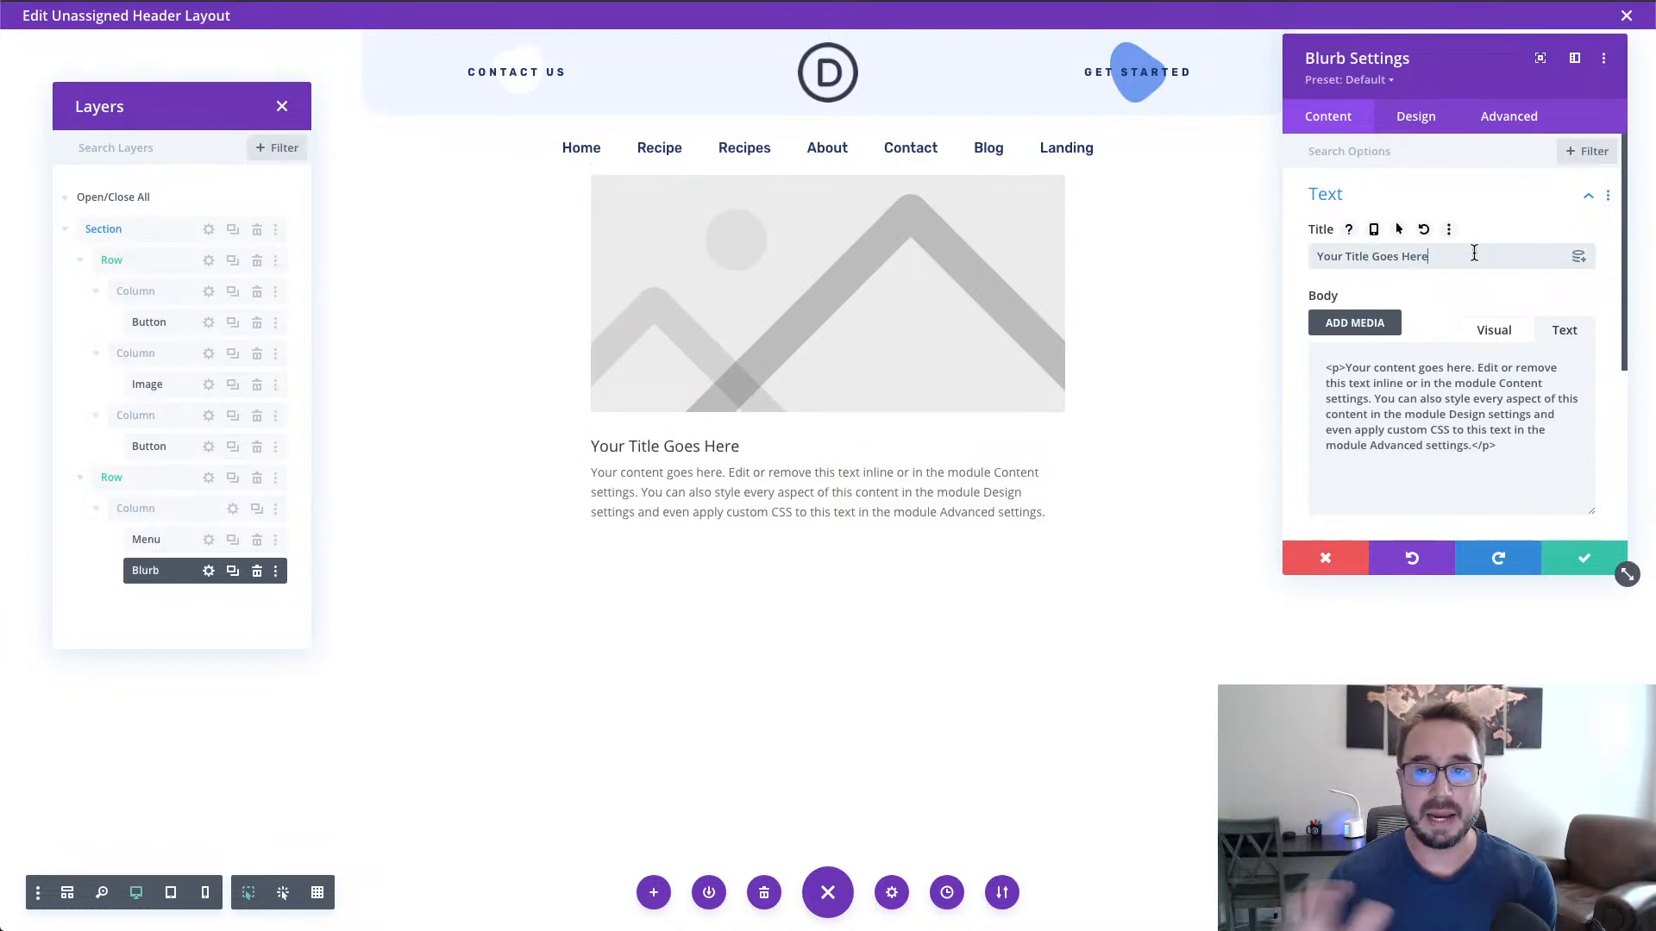
pyautogui.moveTo(1468, 256); pyautogui.dragTo(1291, 258)
pyautogui.press('BackSpace')
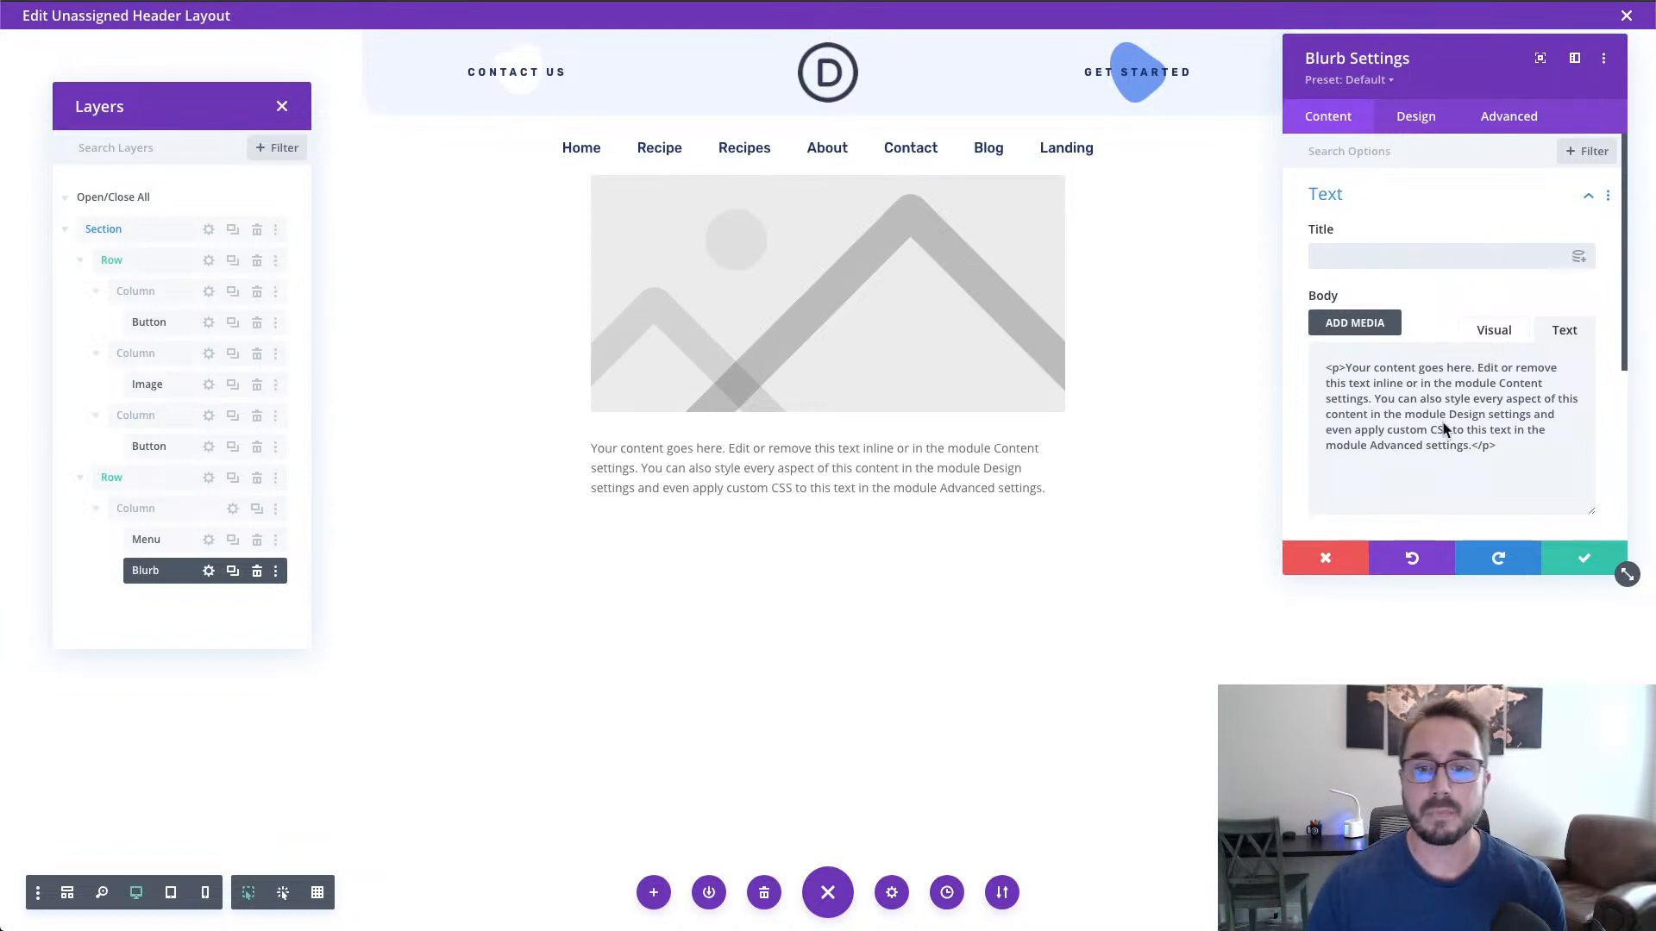
pyautogui.moveTo(1507, 454); pyautogui.dragTo(1296, 369)
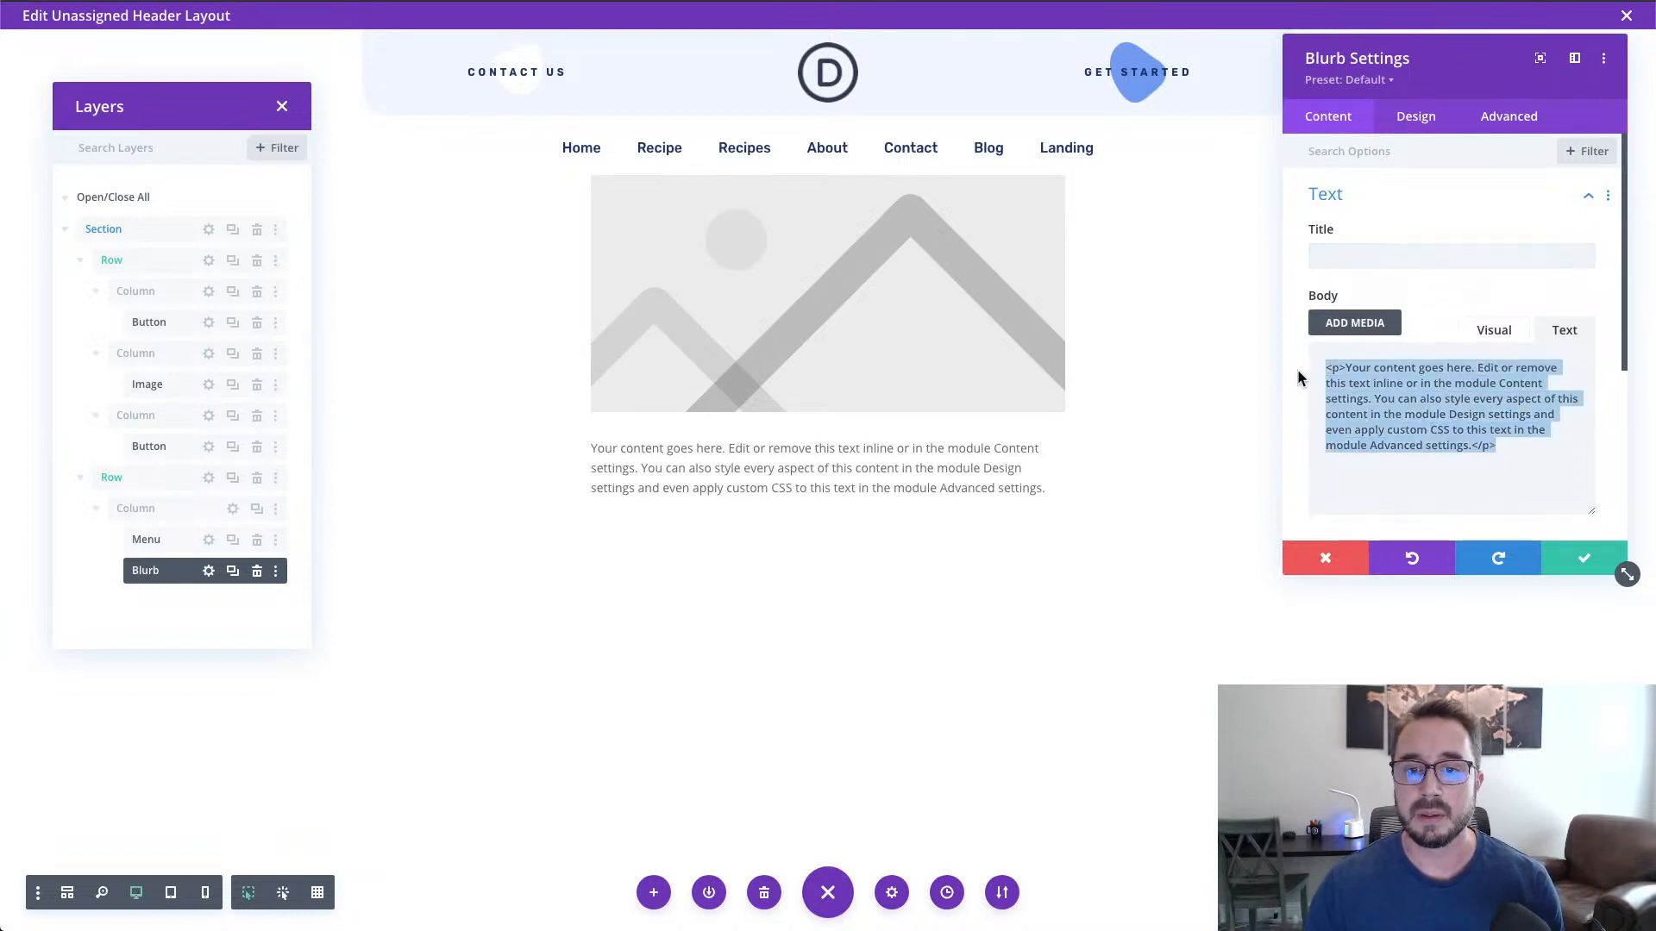
pyautogui.press('BackSpace')
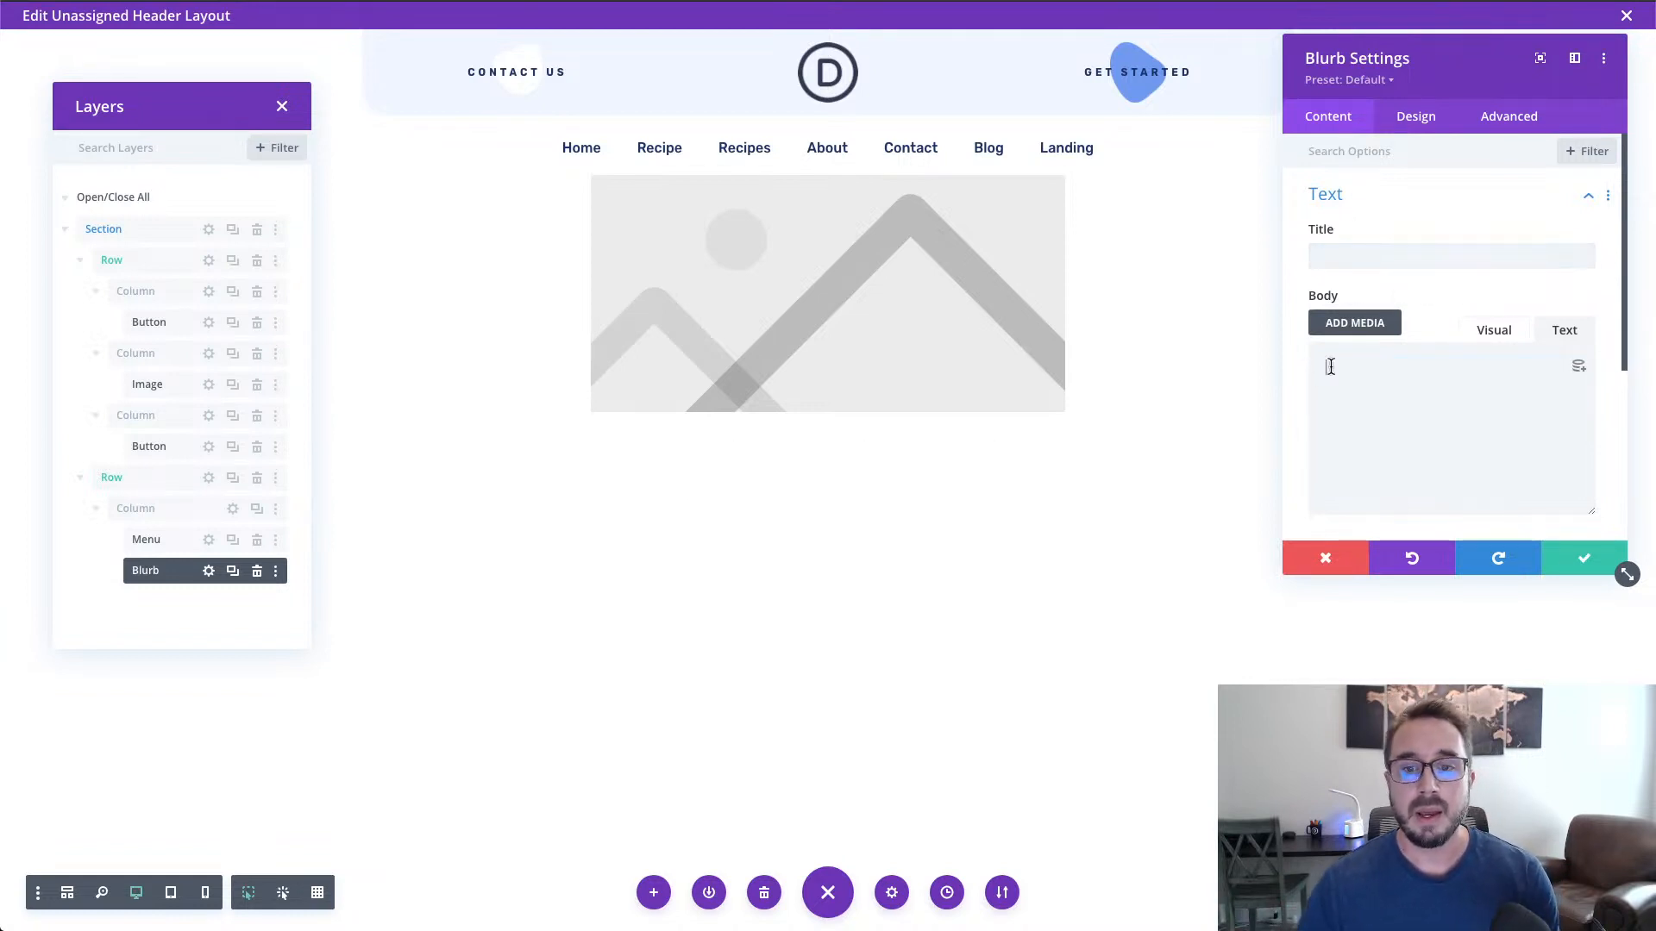
# Step: Make the blurb use an icon instead of the image, choosing the plain upward chevron arrow
pyautogui.scroll(-3, 1333, 366)
pyautogui.click(1382, 313)
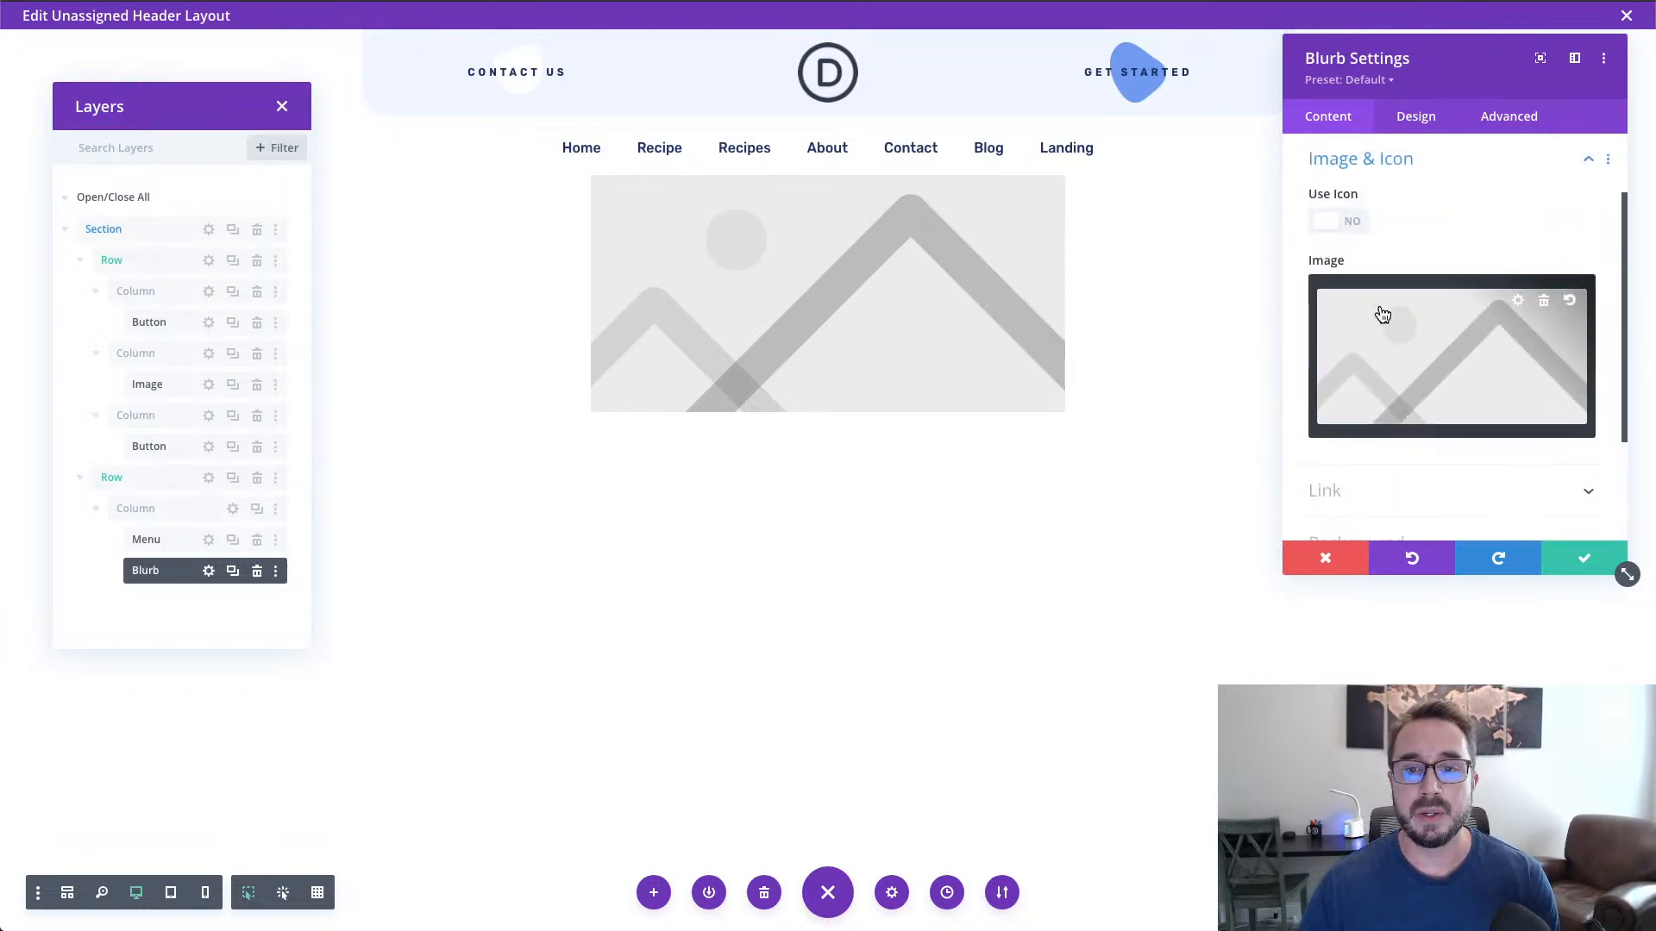
pyautogui.click(1354, 224)
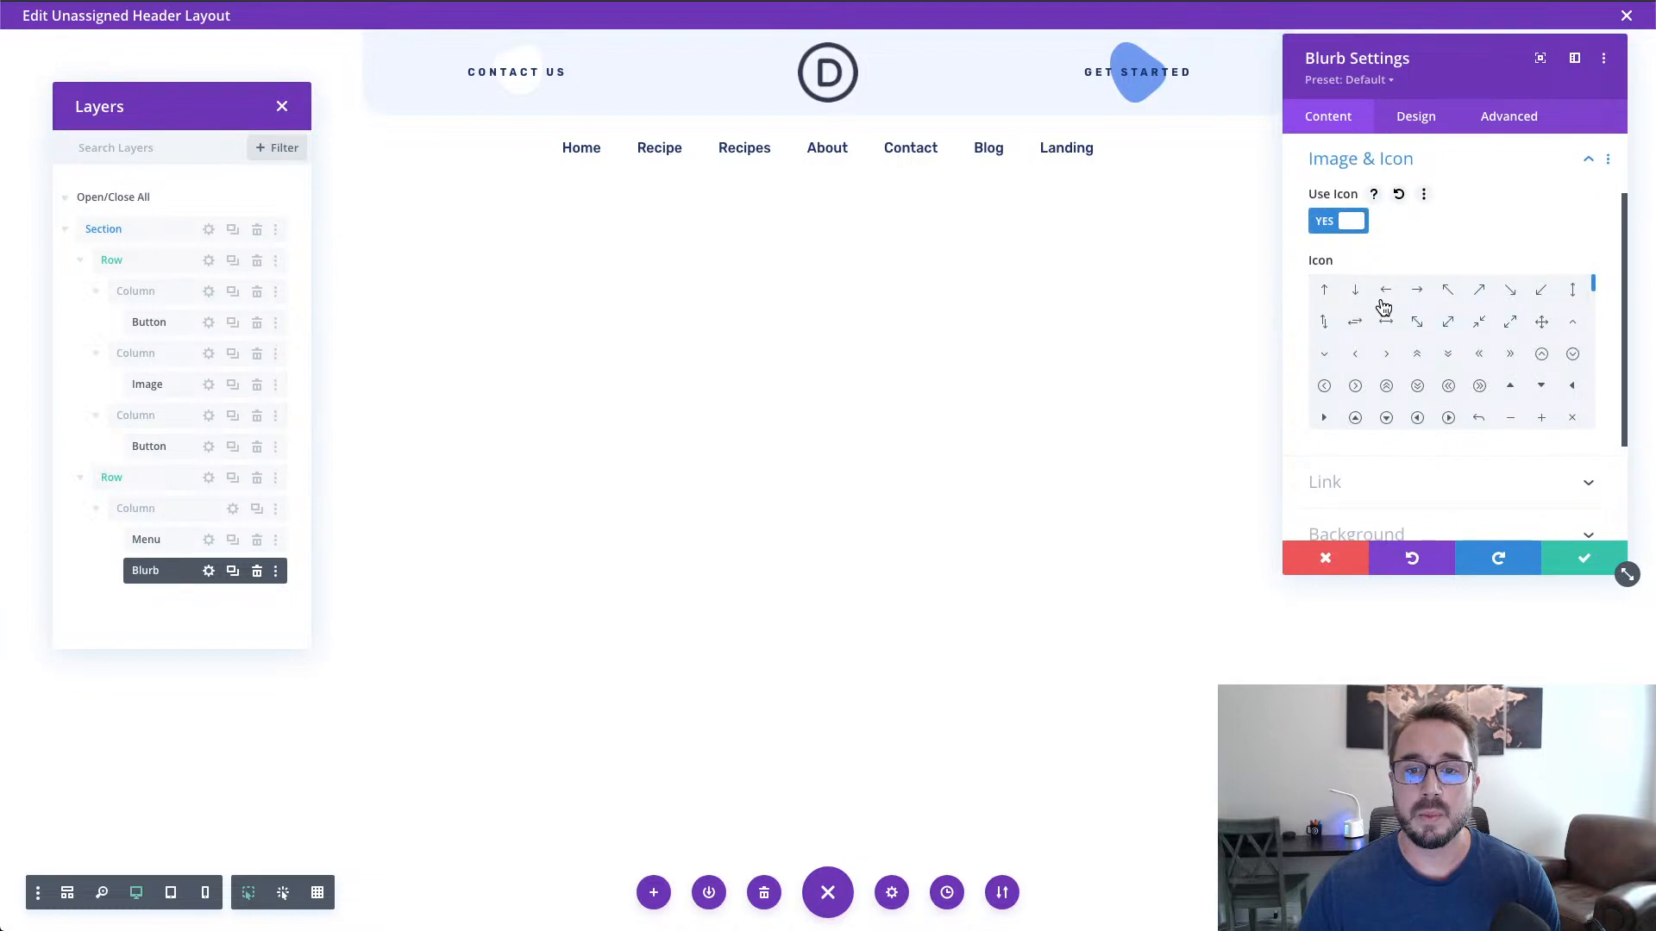
pyautogui.click(1575, 330)
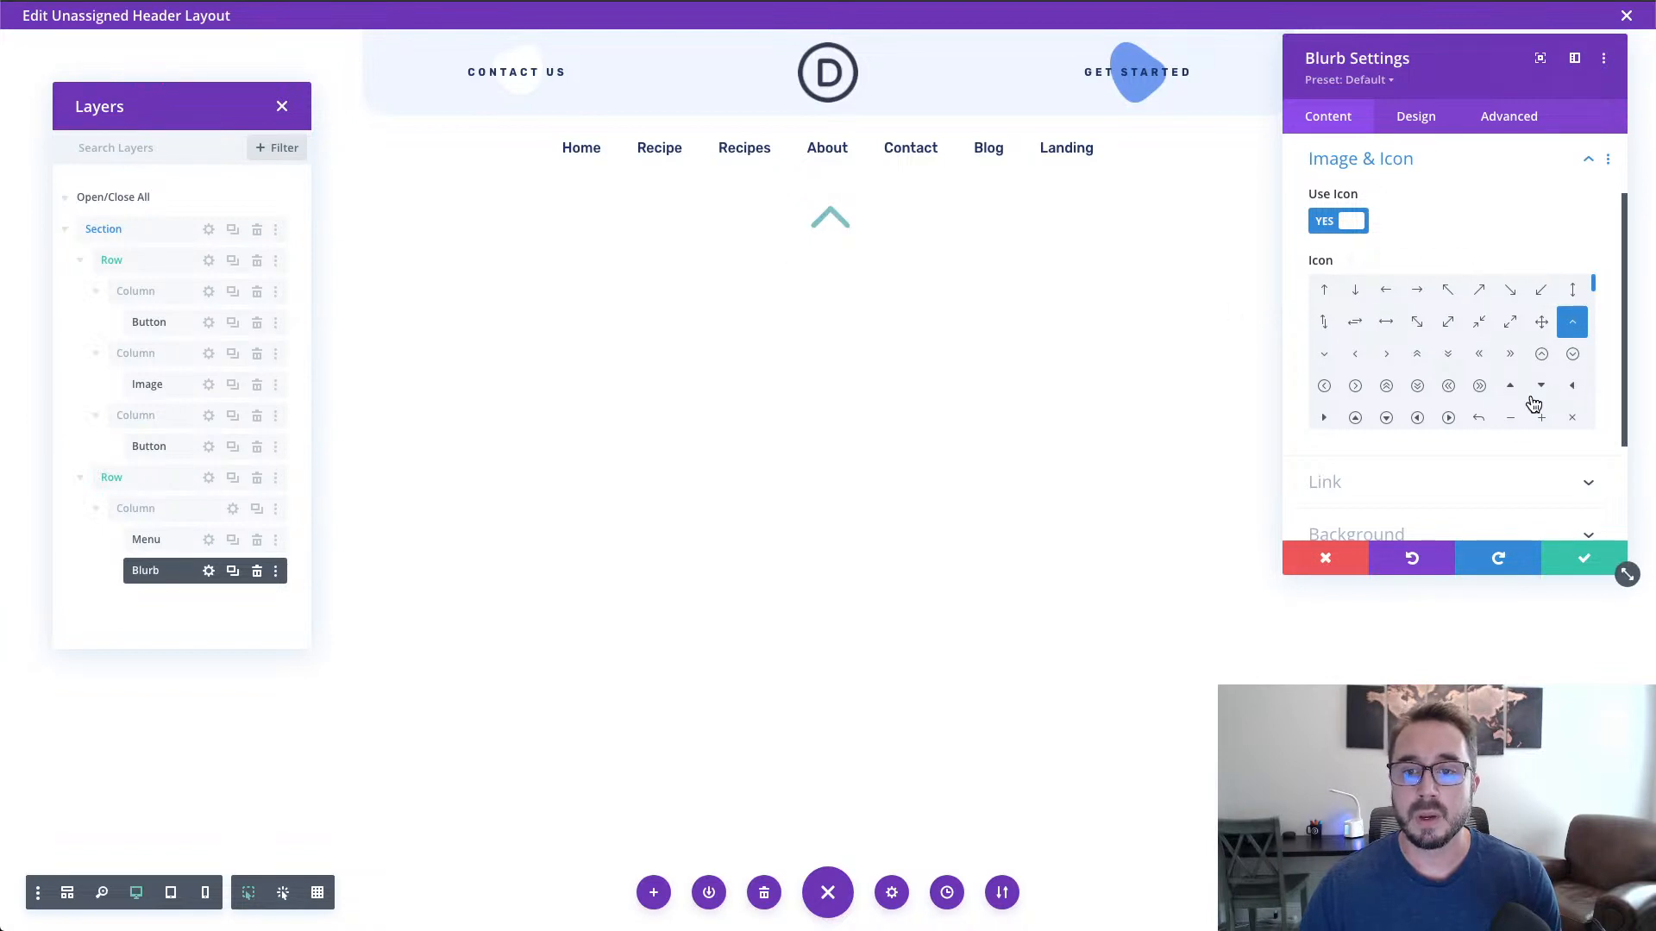
# Step: Give the blurb a white background color
pyautogui.scroll(-2, 1478, 470)
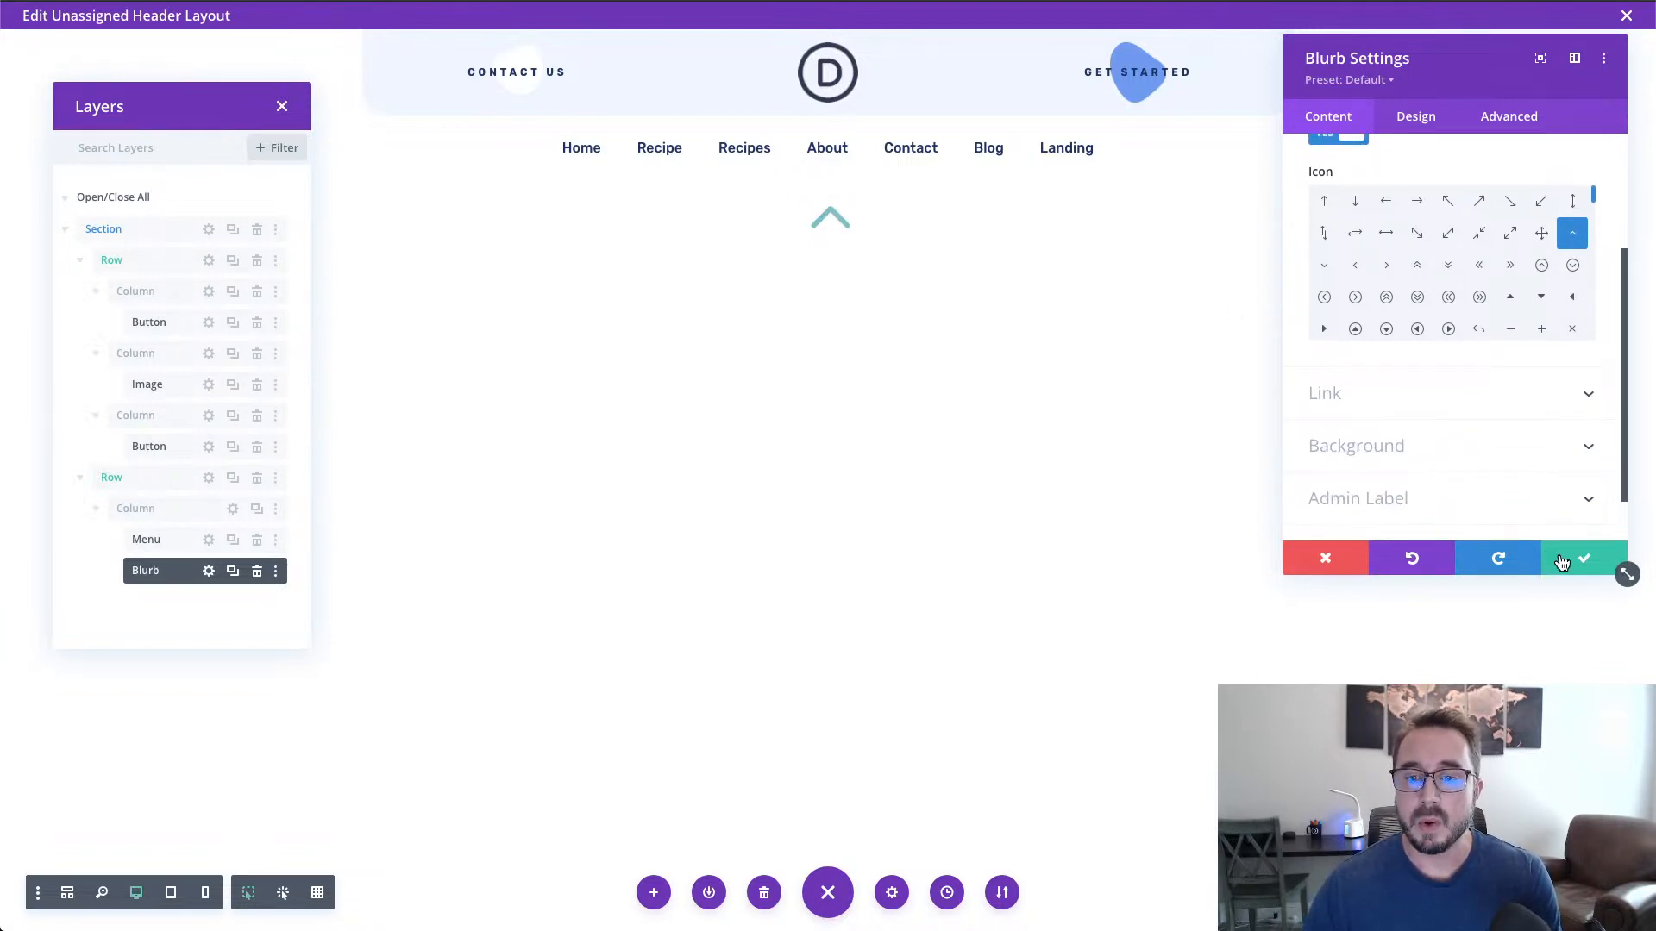
pyautogui.scroll(2, 1519, 479)
pyautogui.scroll(1, 1519, 479)
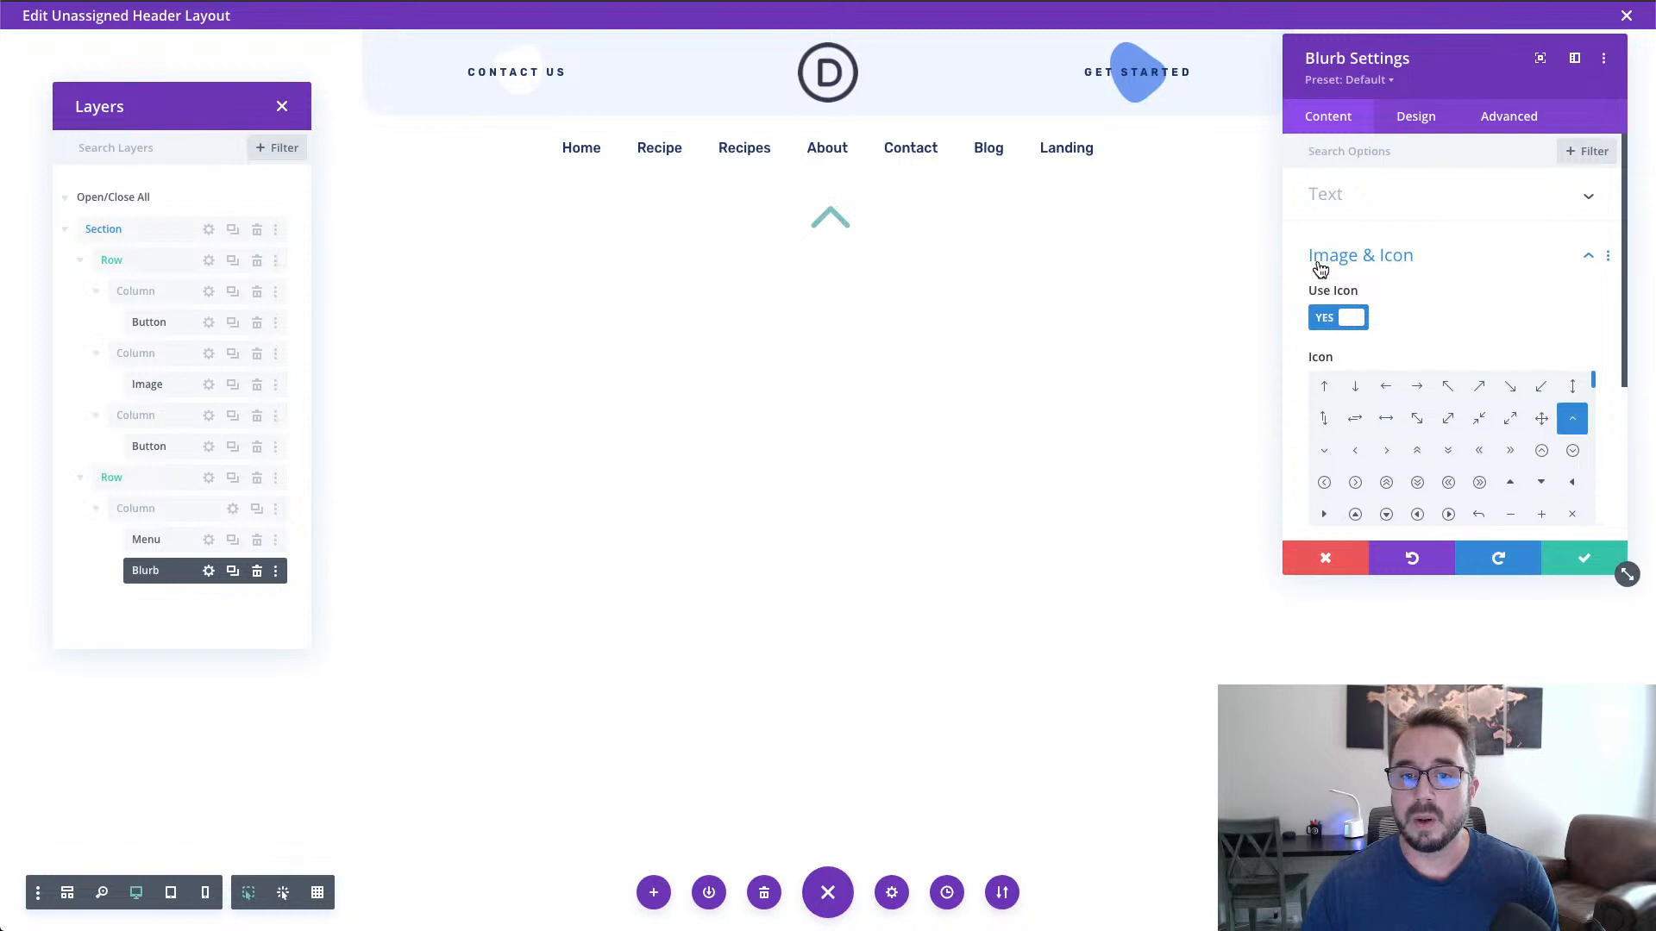
pyautogui.scroll(-3, 1374, 288)
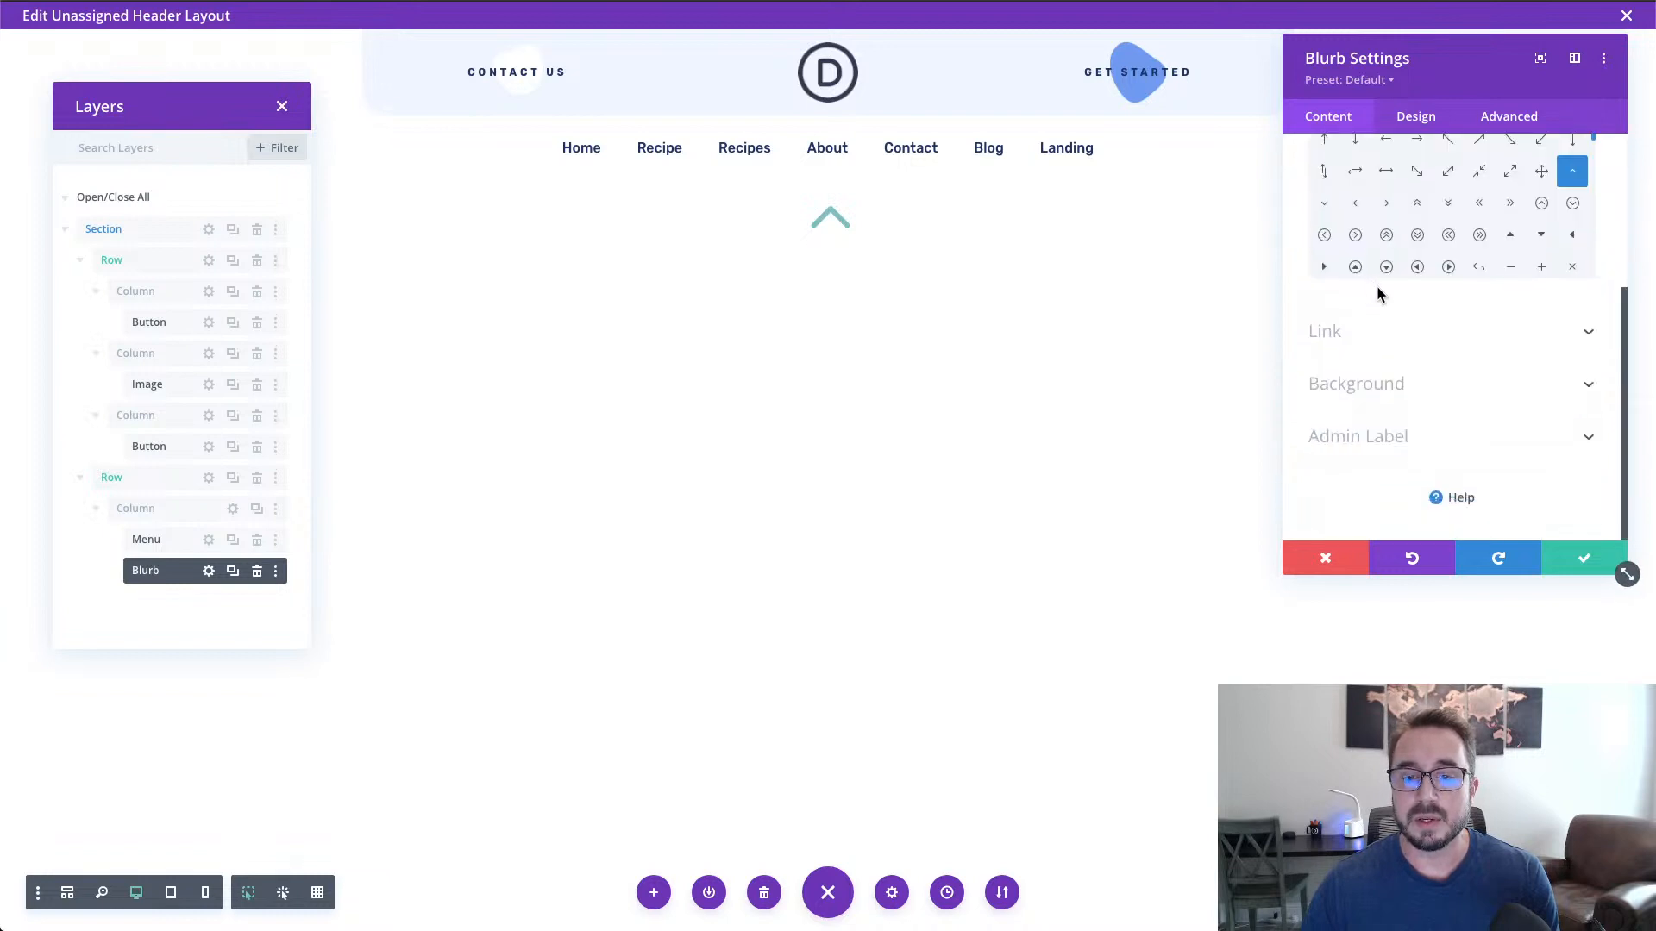
pyautogui.click(1440, 385)
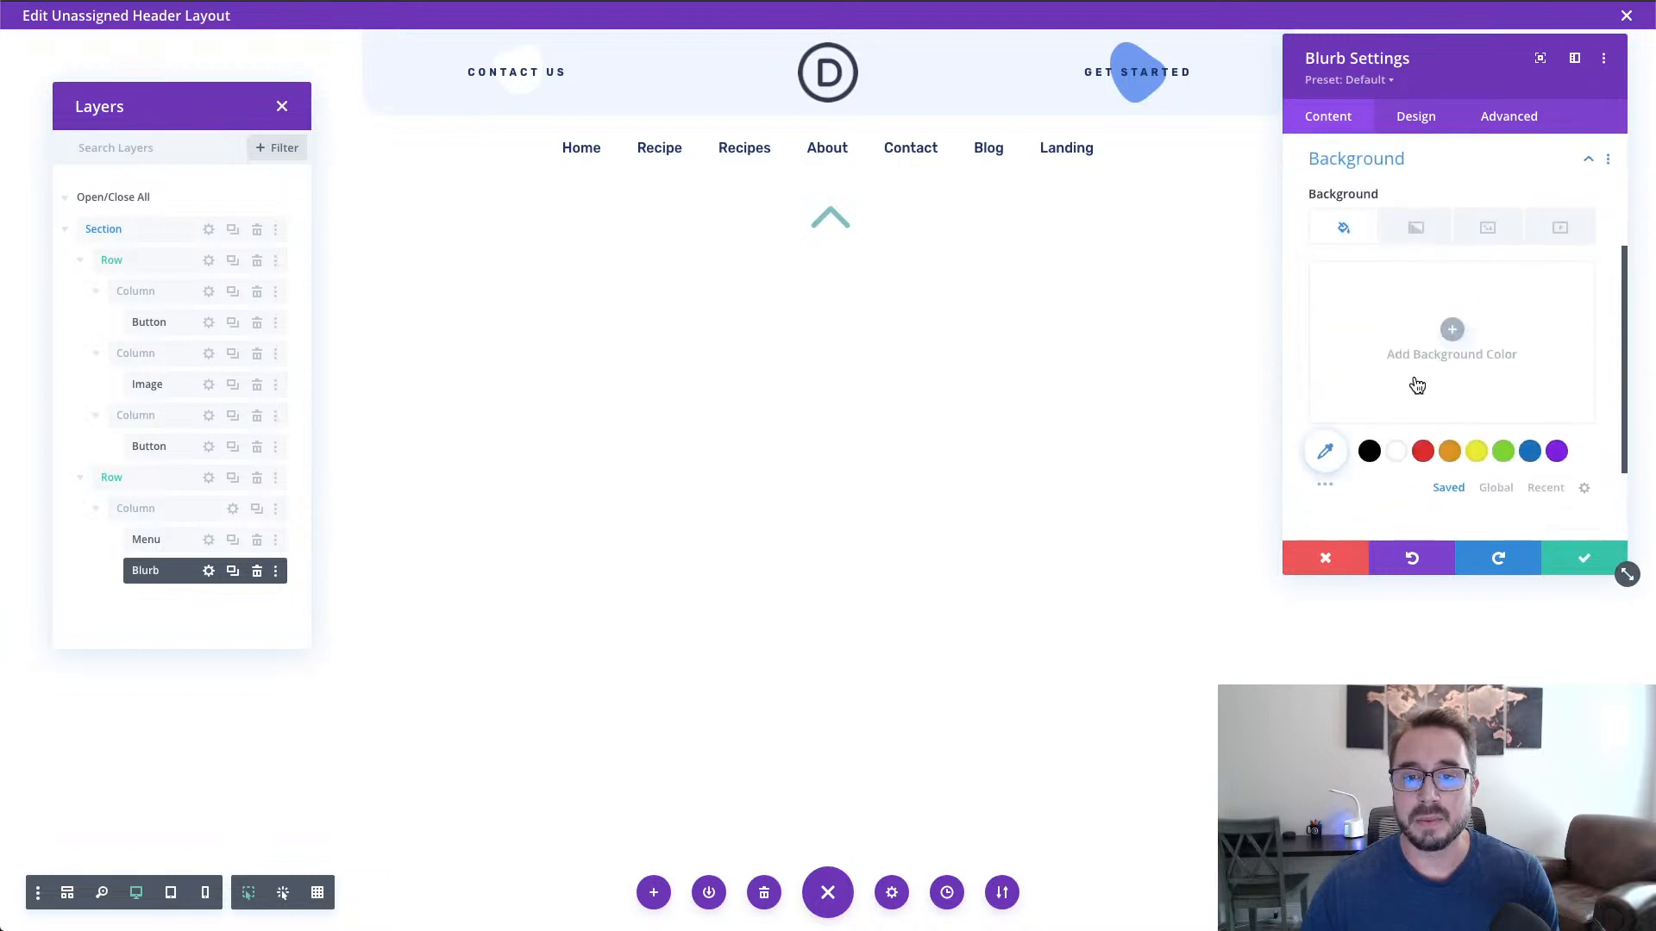
pyautogui.click(1395, 452)
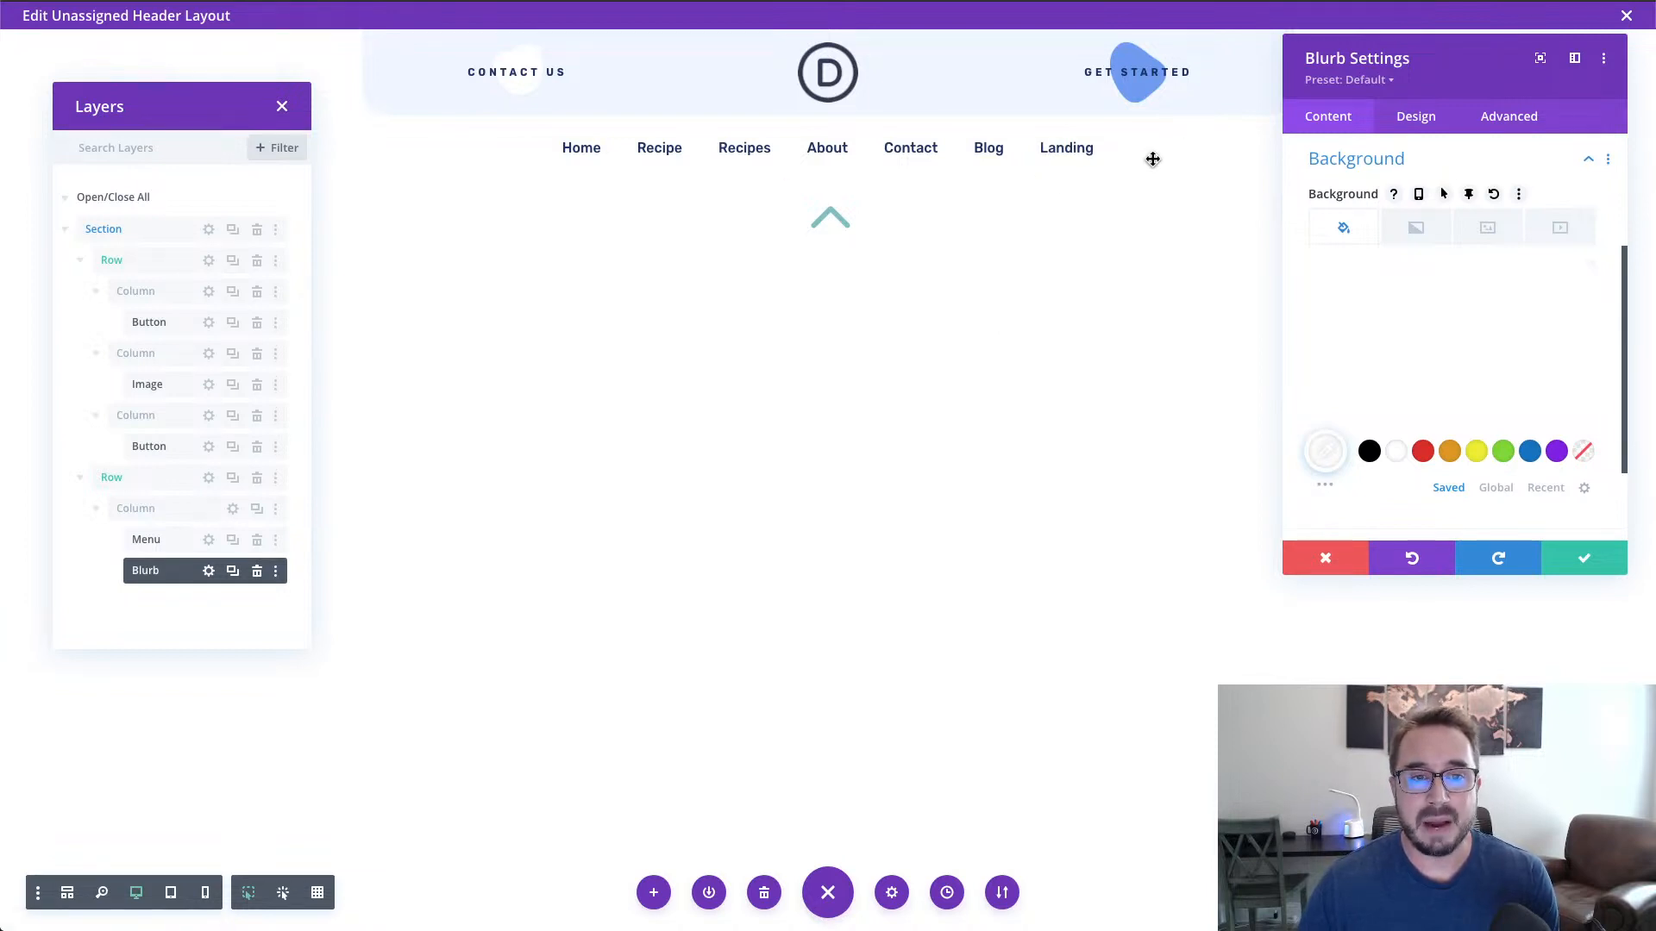
pyautogui.click(1371, 298)
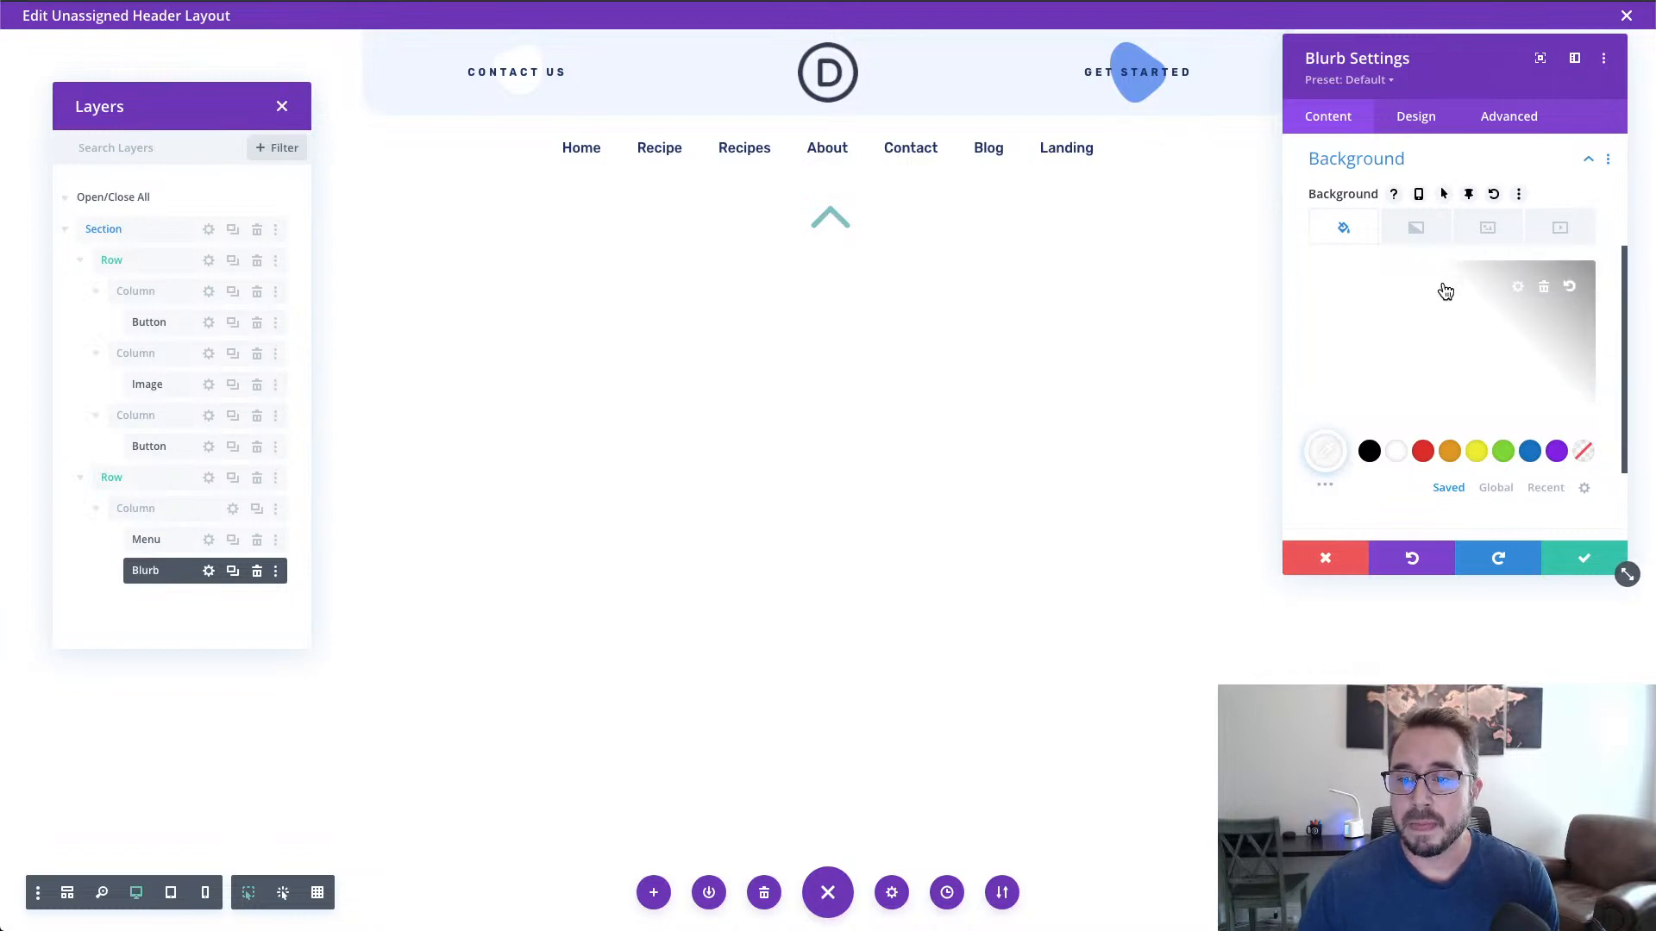
# Step: Set the blurb's icon color to #1a3066 in its design settings
pyautogui.click(1417, 121)
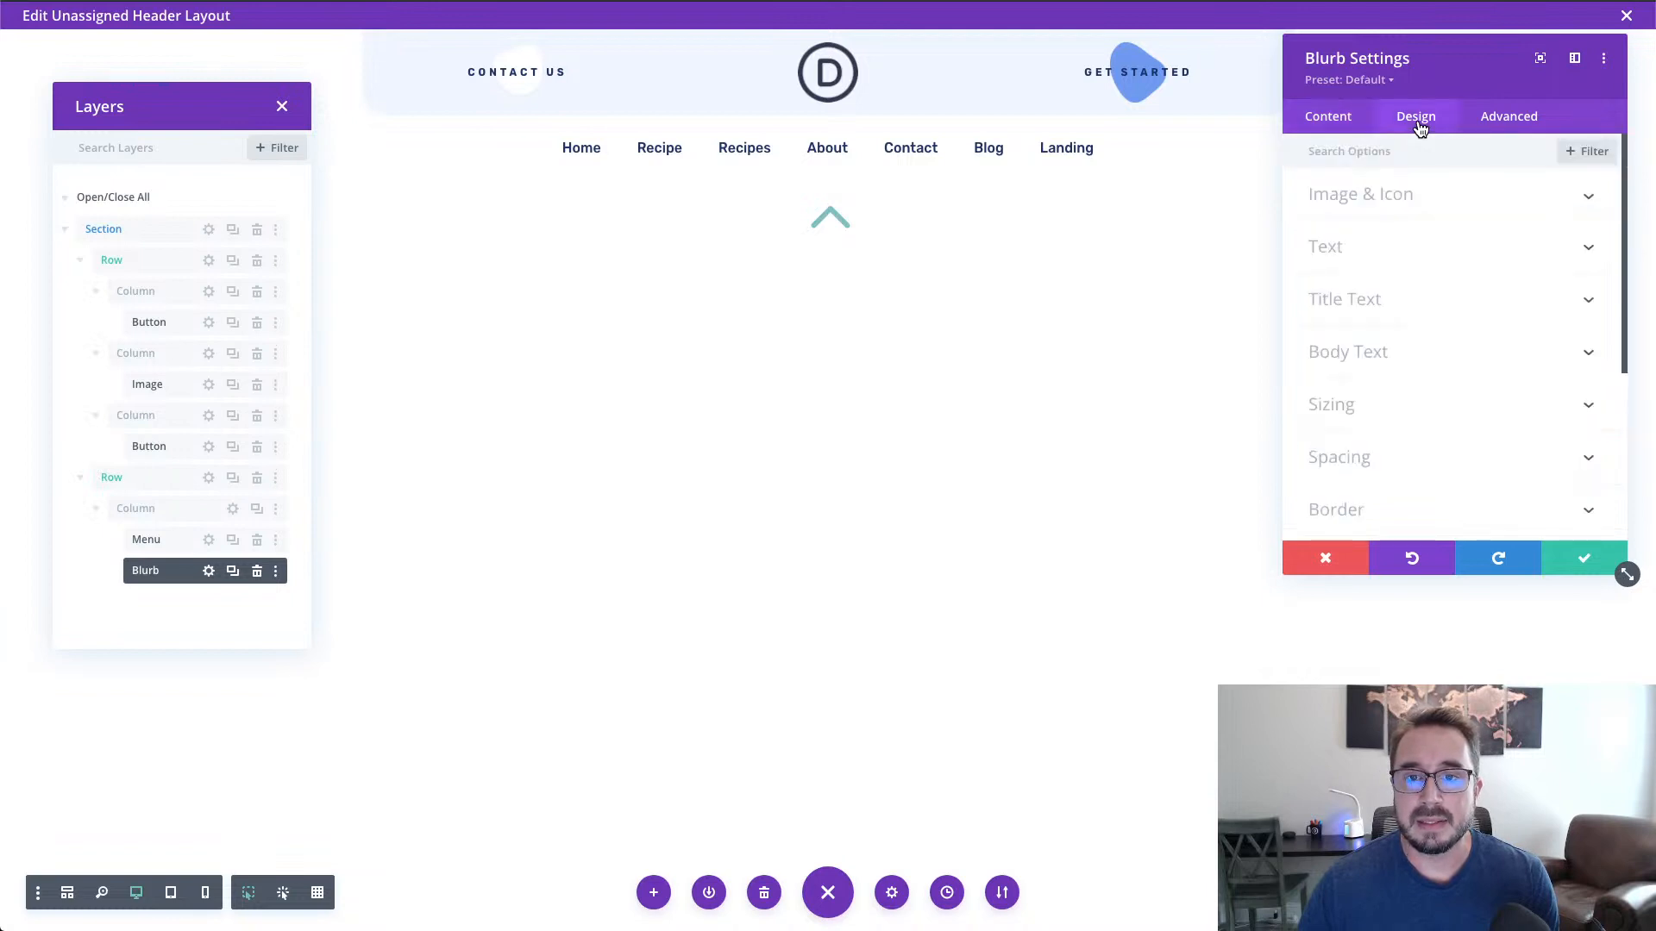
pyautogui.click(1431, 198)
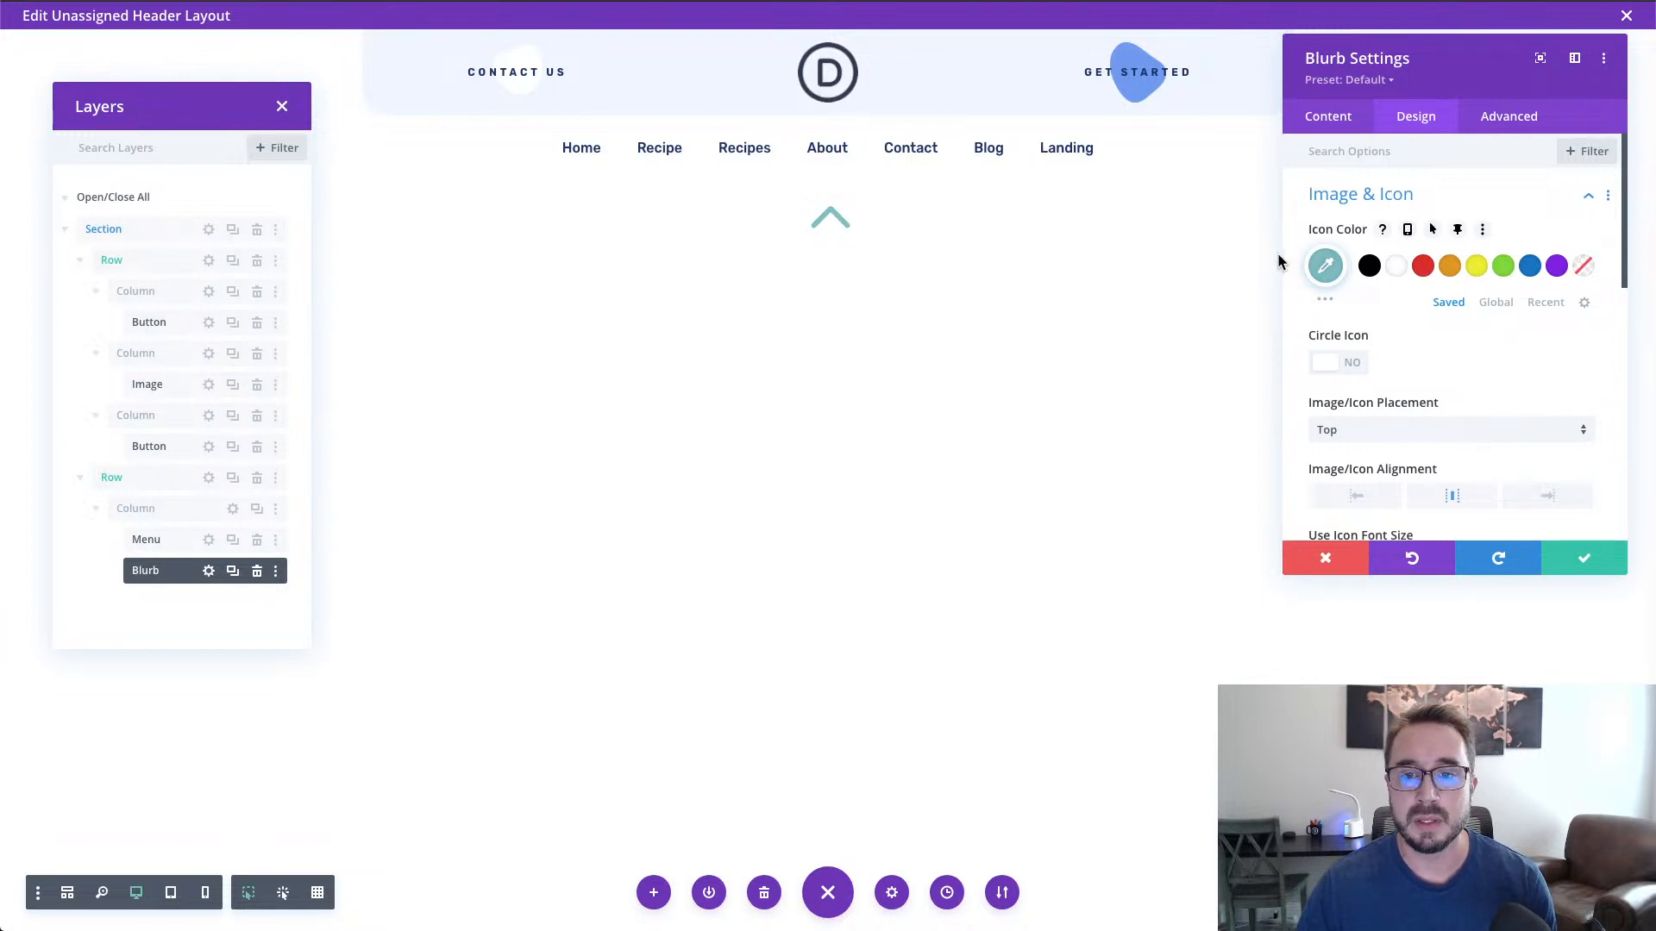
pyautogui.click(1328, 268)
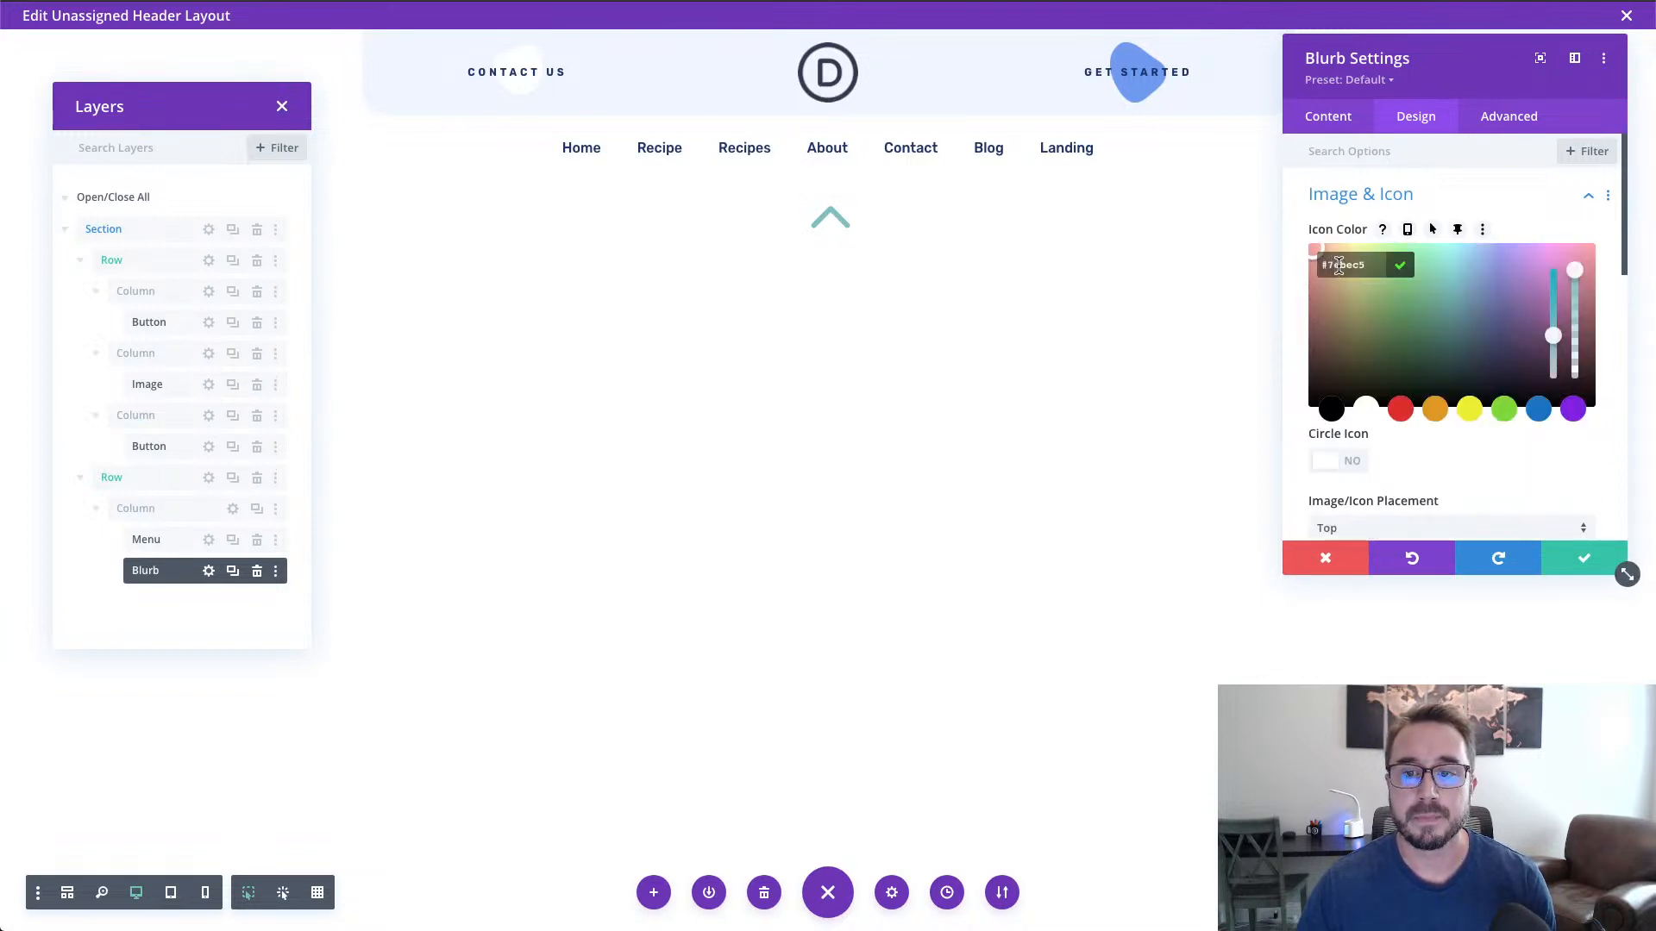
pyautogui.press('Return')
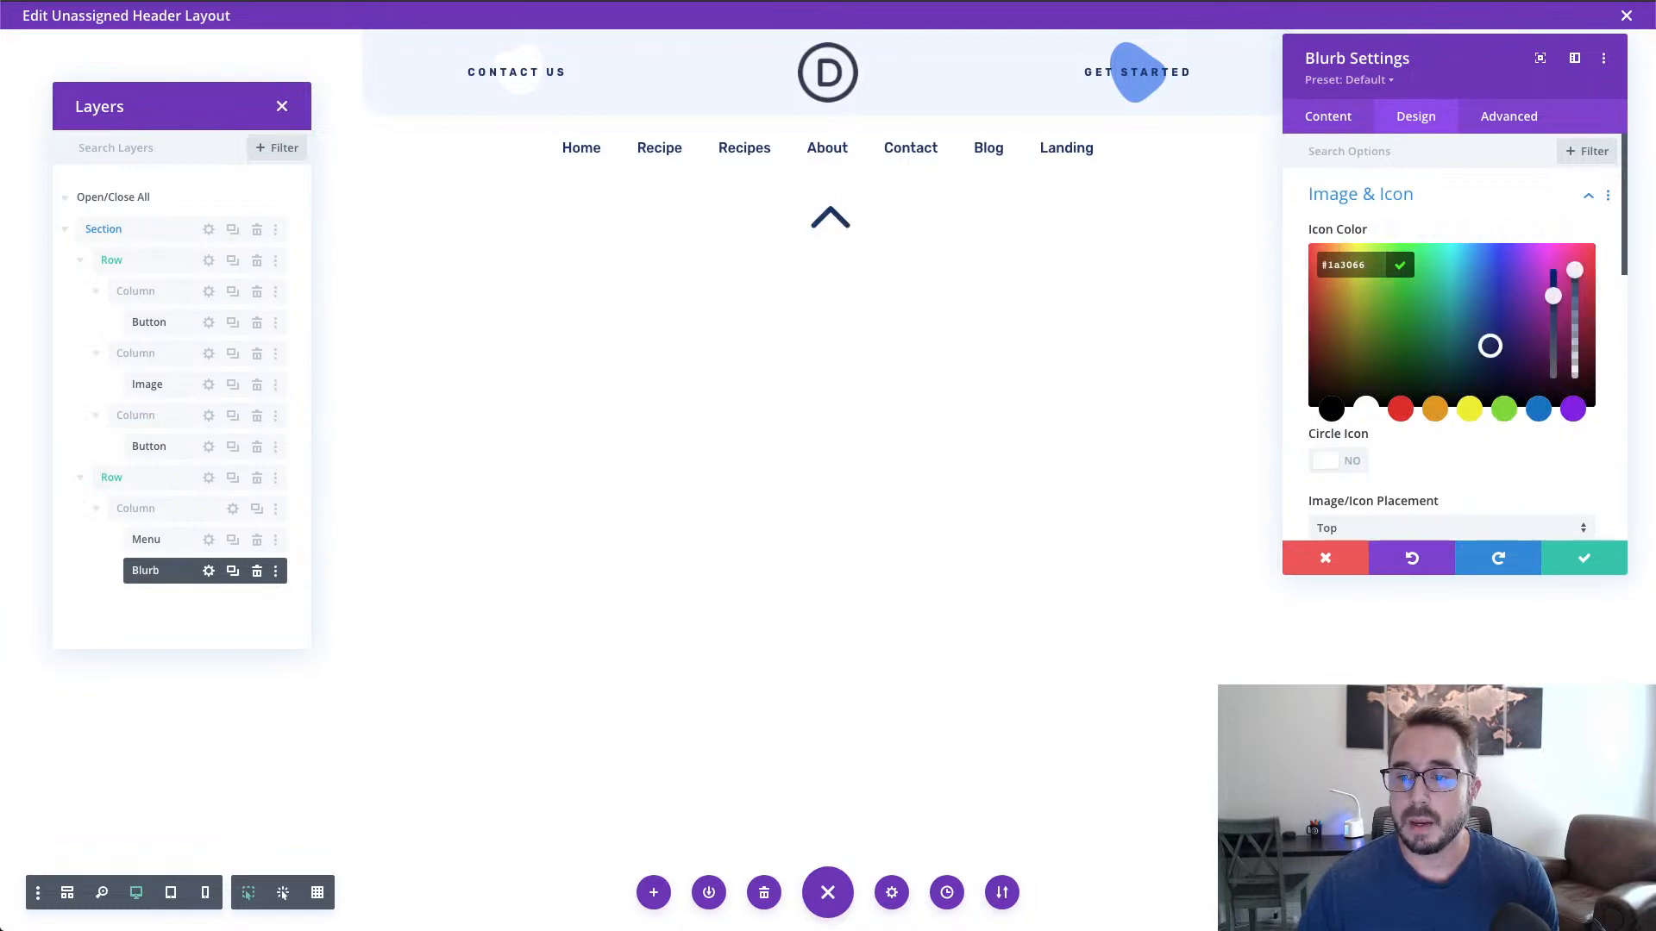
# Step: Enable a custom icon font size for the blurb and set it to 40px
pyautogui.scroll(-4, 1400, 464)
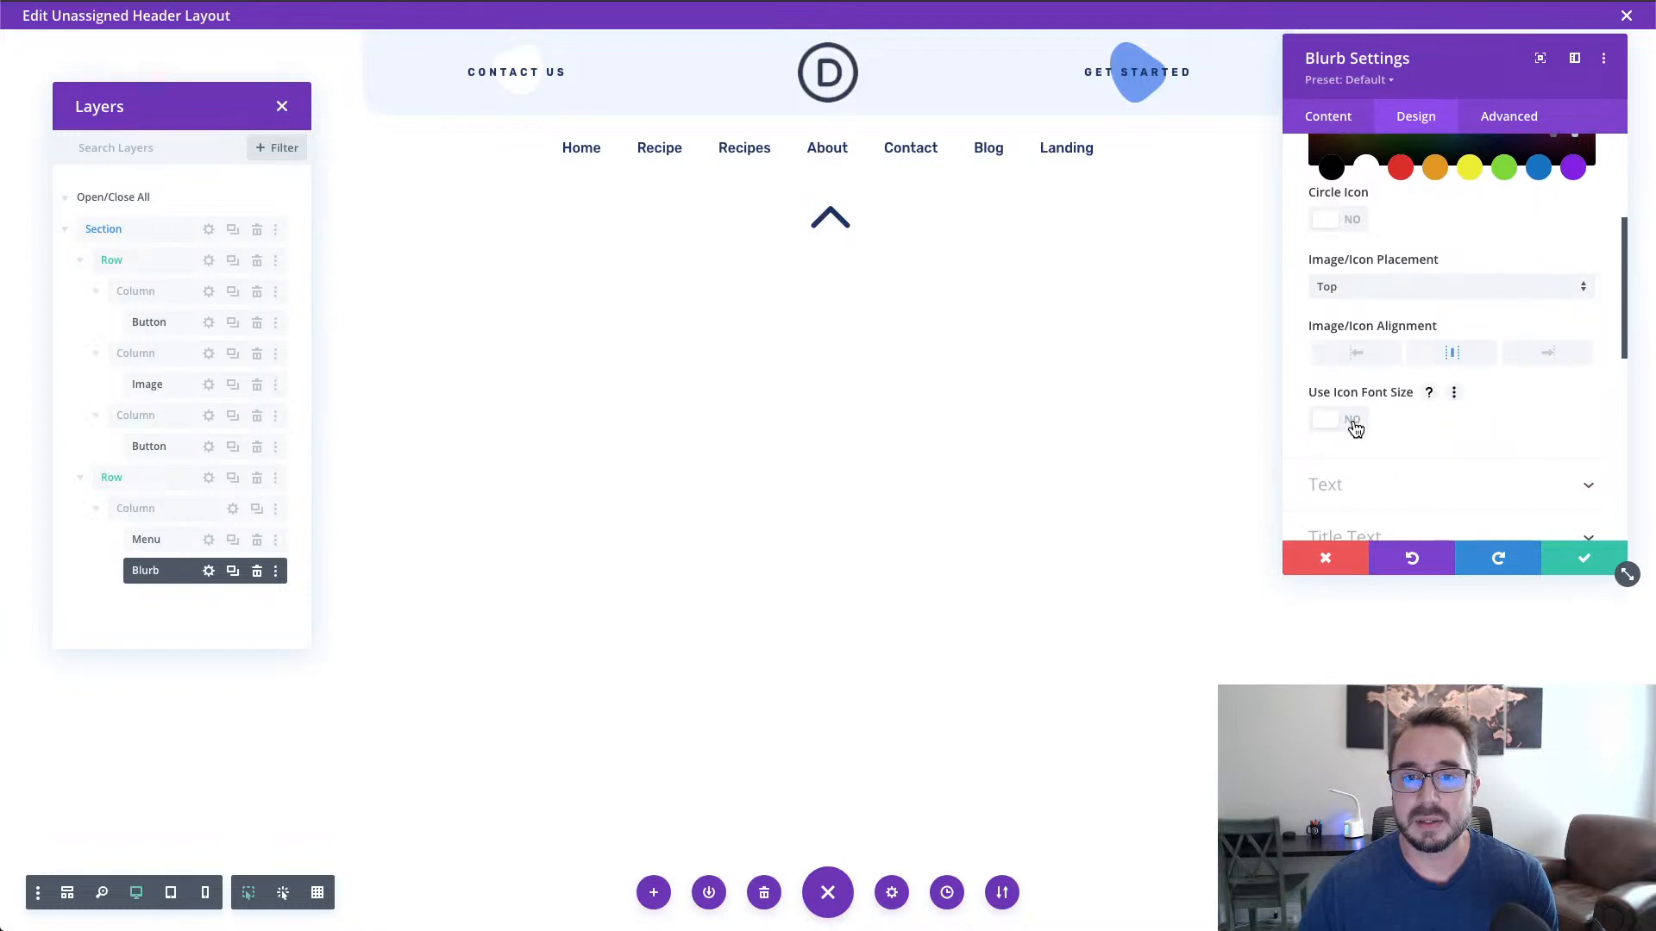
pyautogui.scroll(-2, 1355, 428)
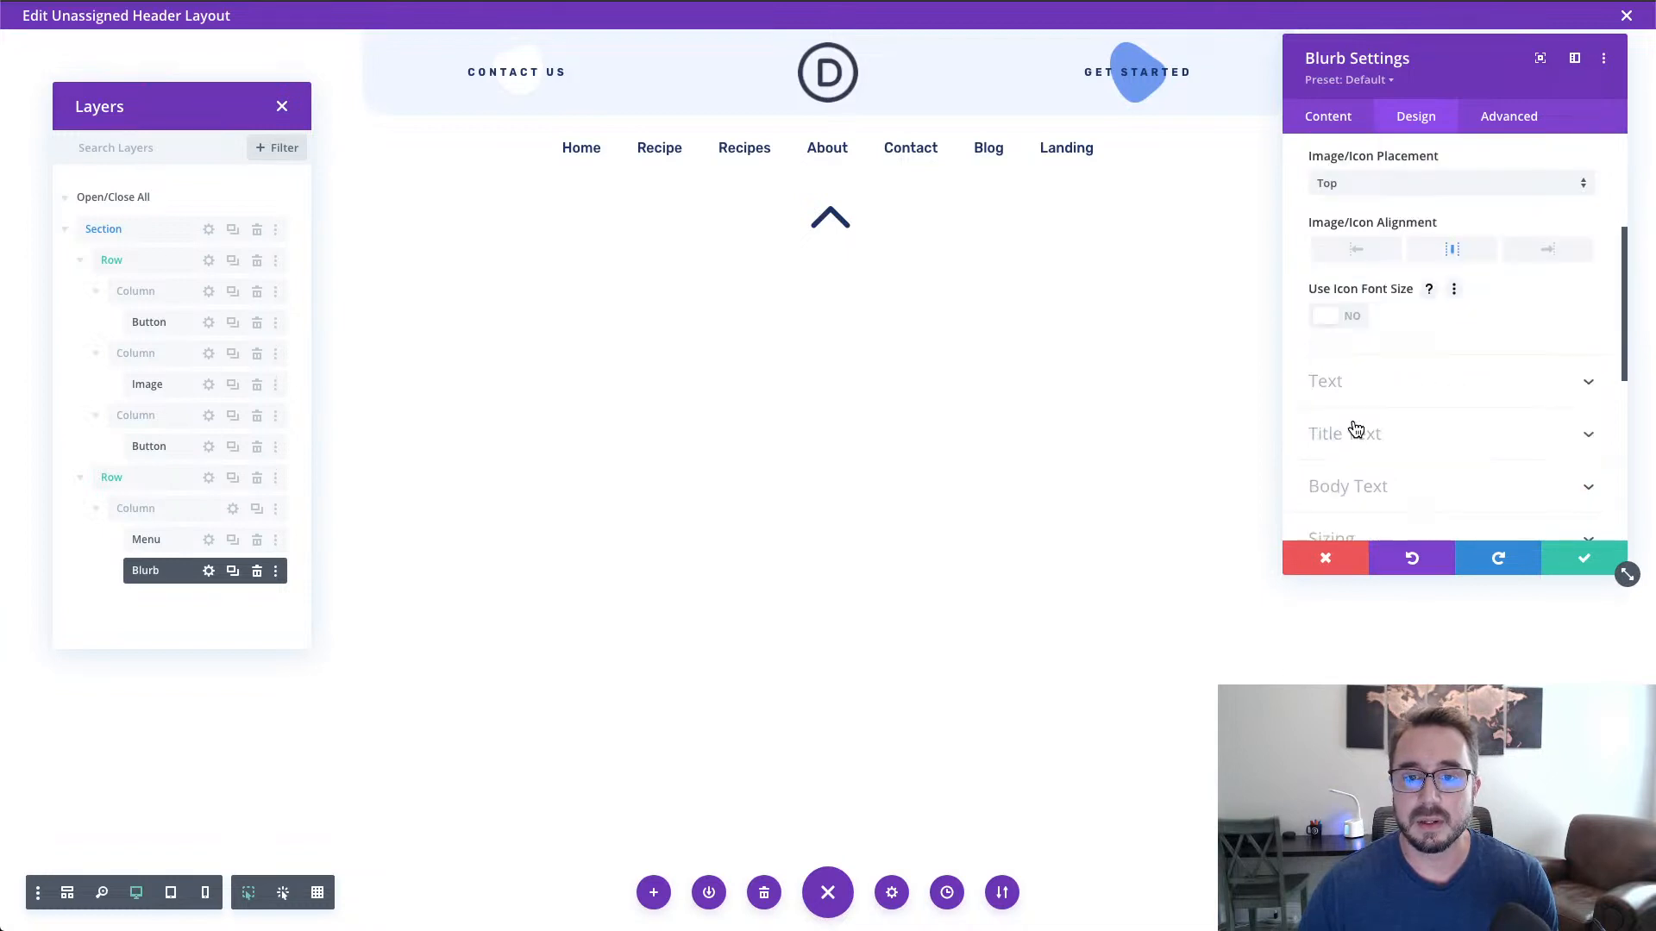
pyautogui.click(1351, 320)
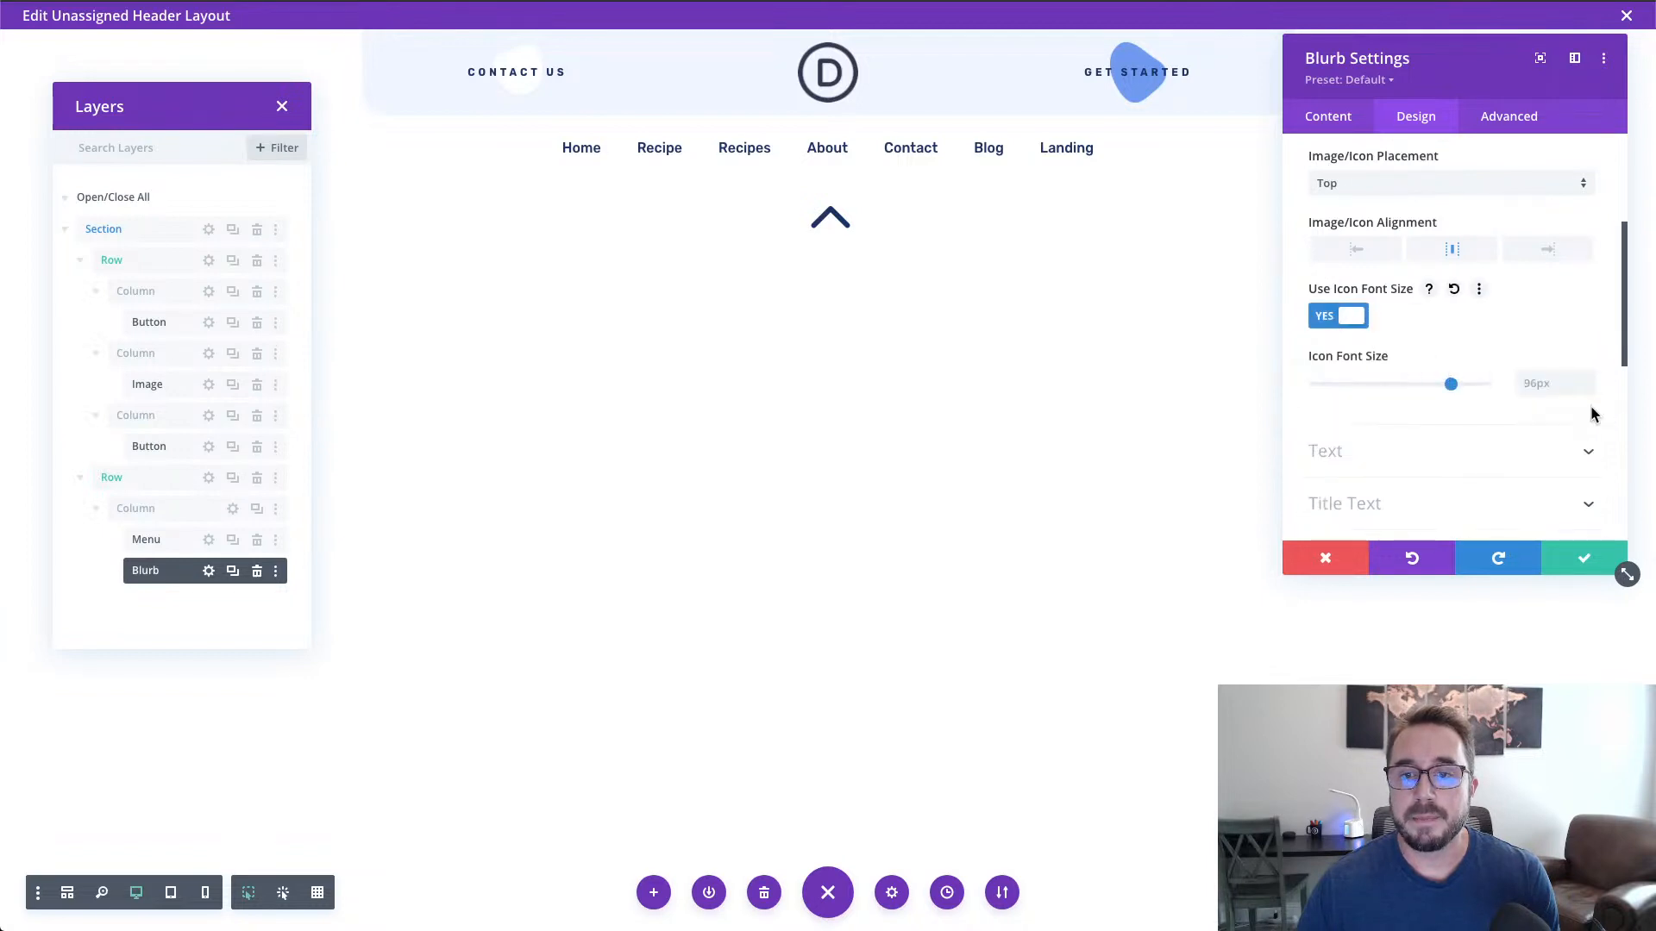
pyautogui.click(1548, 386)
pyautogui.write('40px')
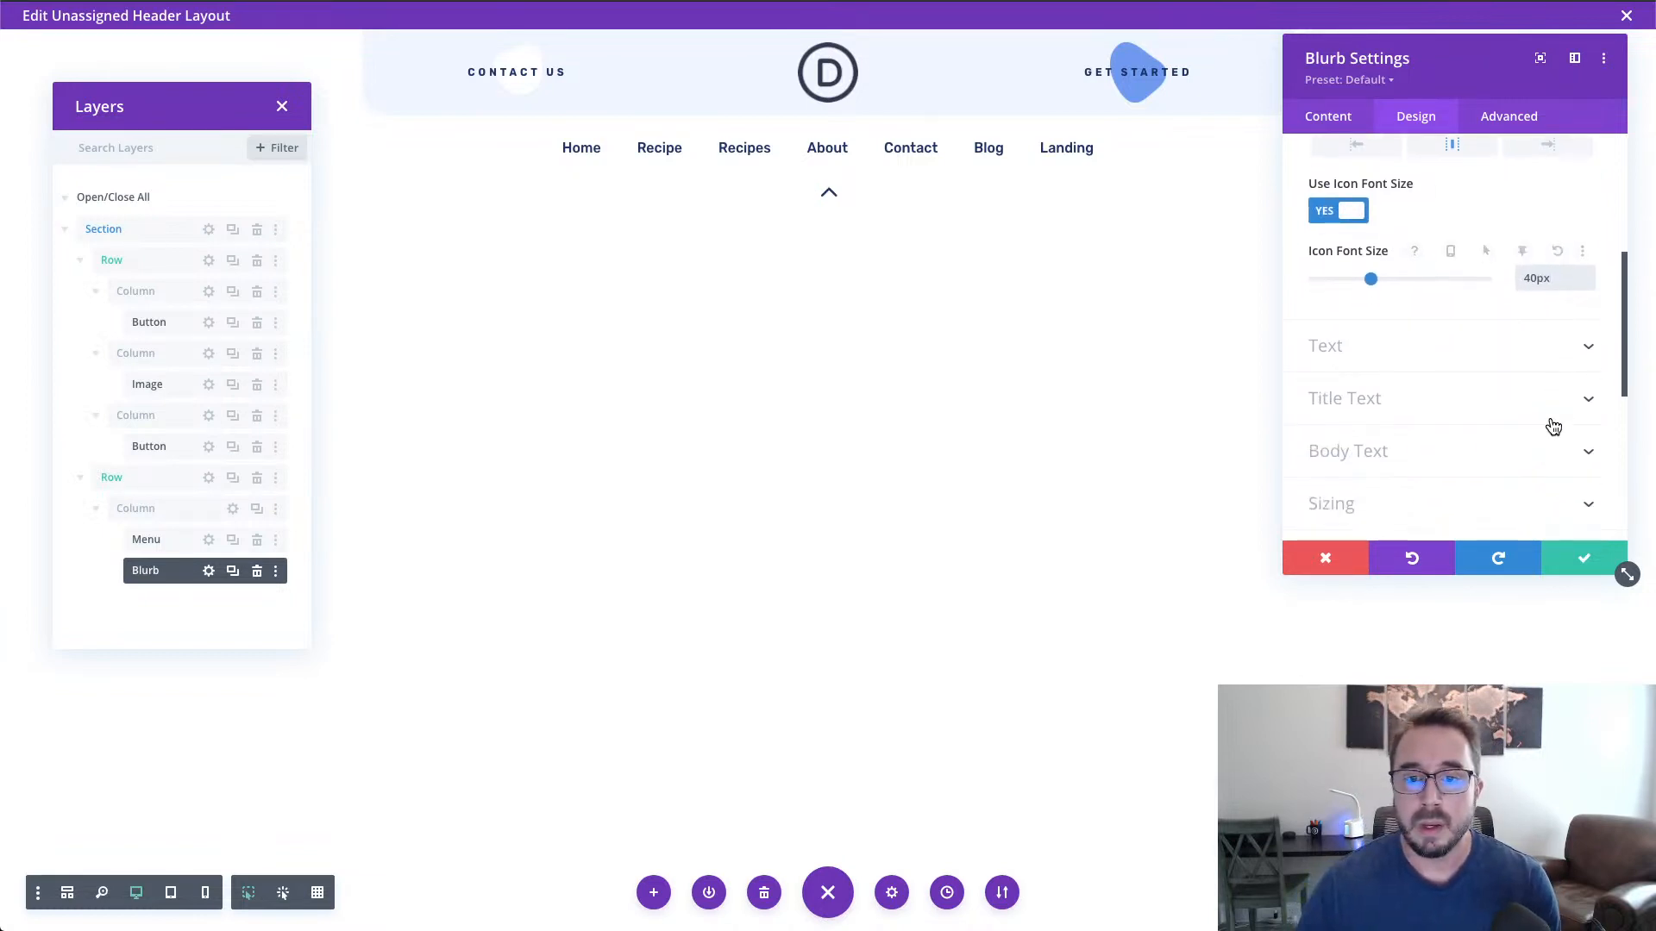
# Step: Set the blurb's width and height to 45px each, and move the Layers window clear of the arrow icon
pyautogui.scroll(-2, 1552, 423)
pyautogui.click(1486, 469)
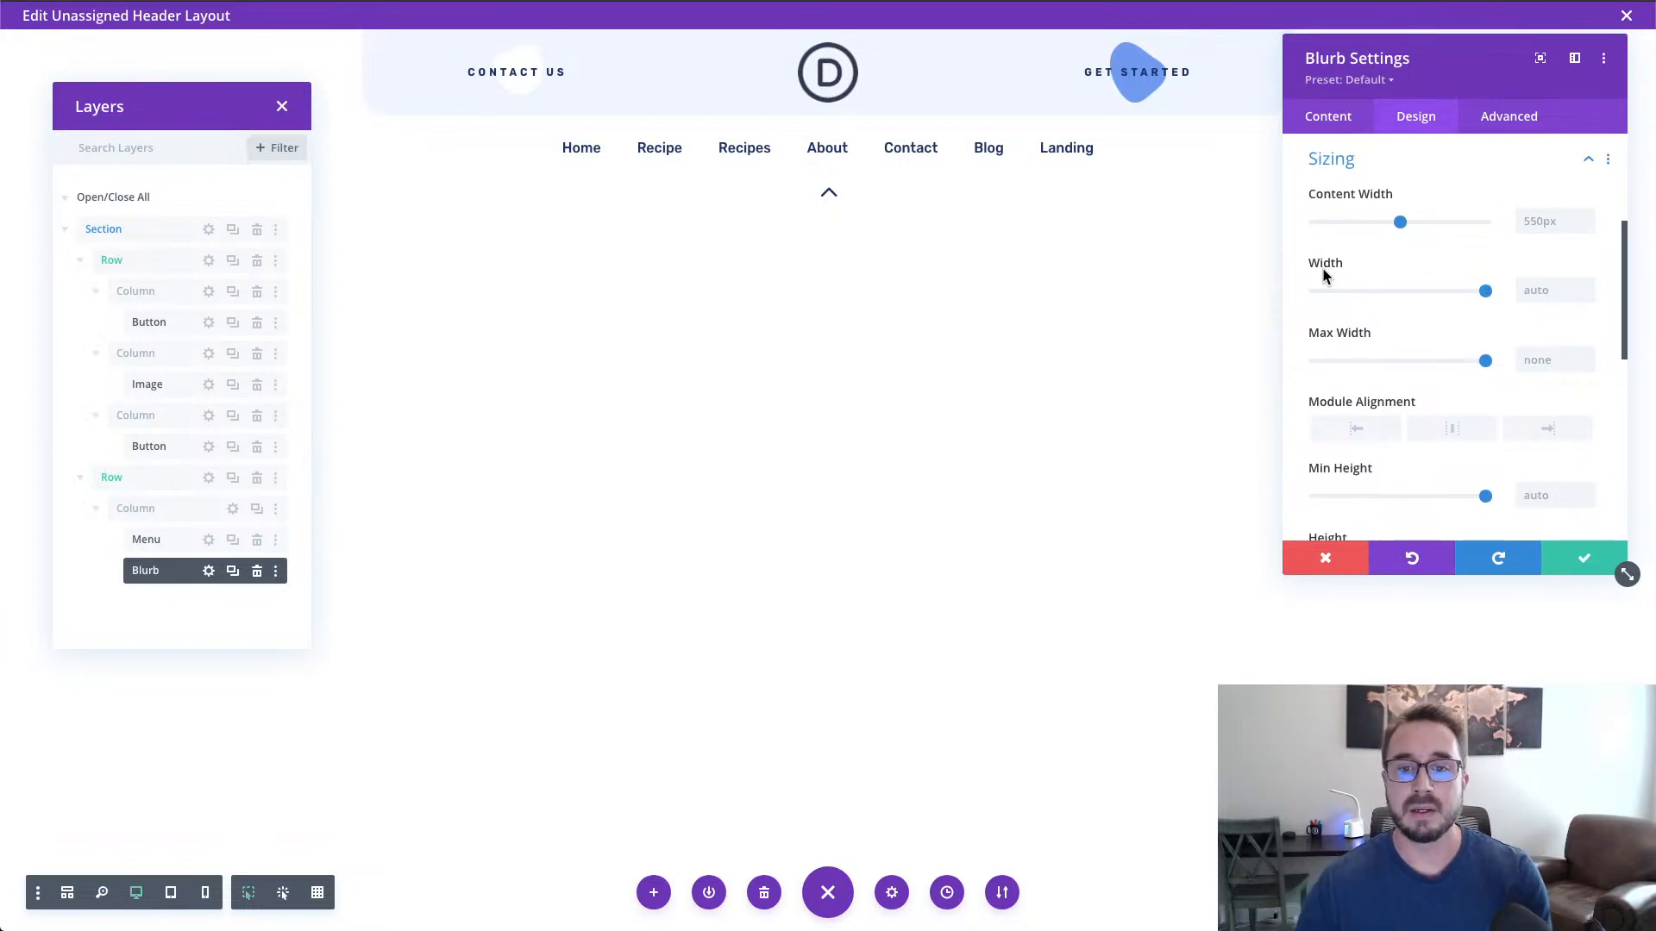
pyautogui.click(1534, 291)
pyautogui.write('45px')
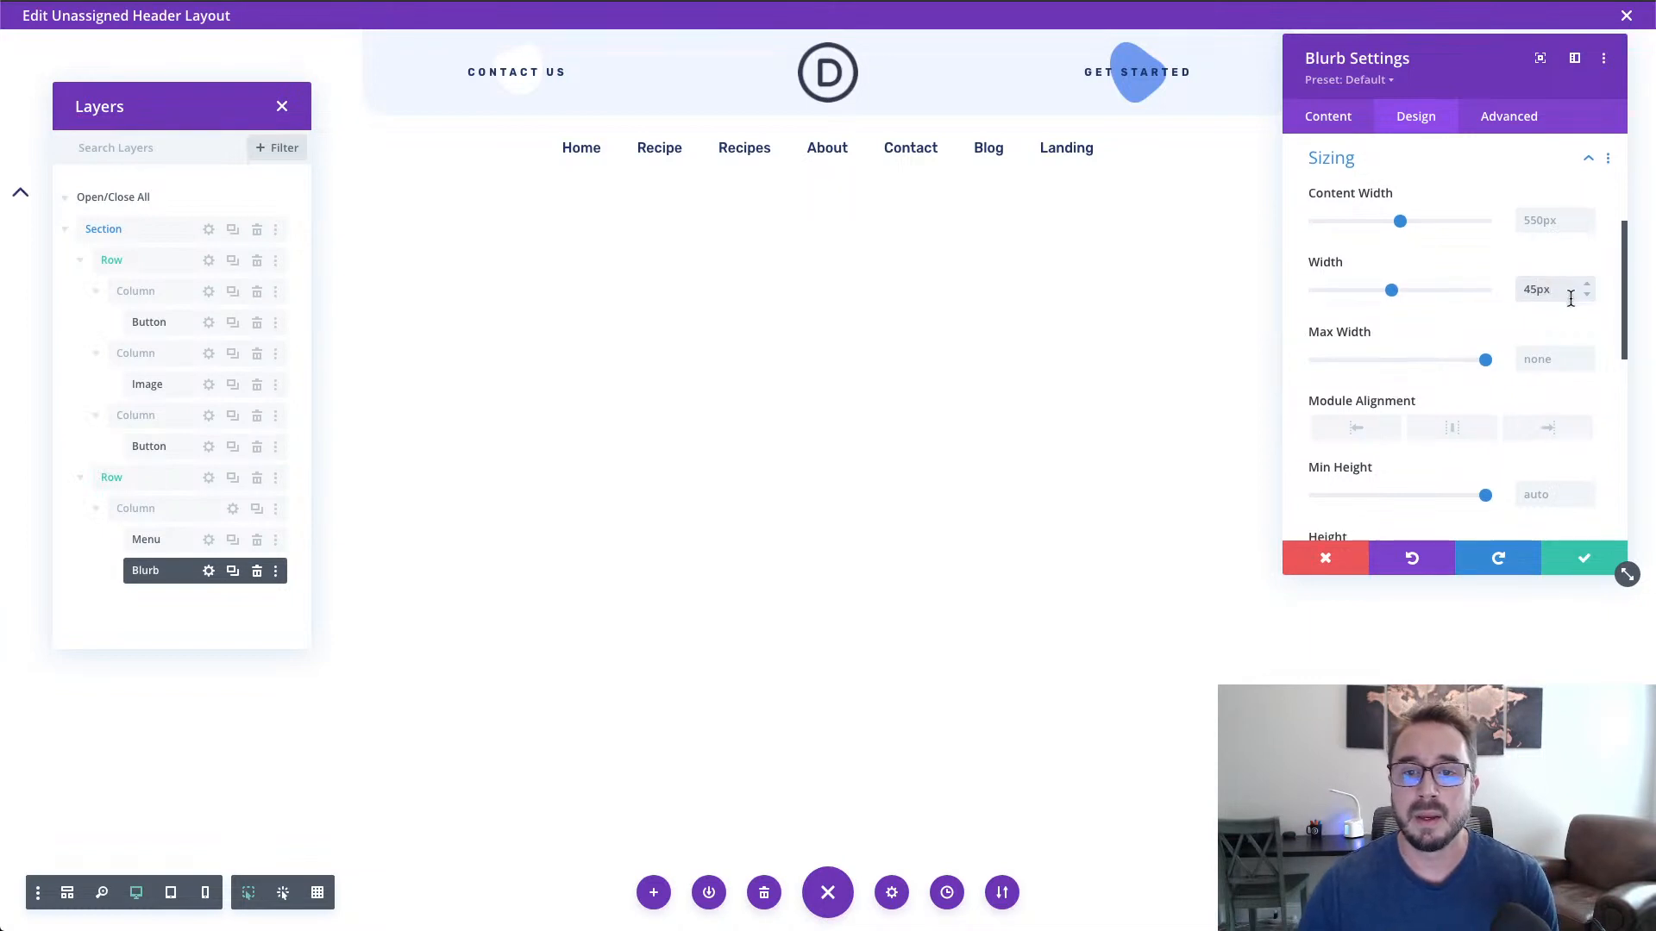
pyautogui.scroll(-3, 1569, 296)
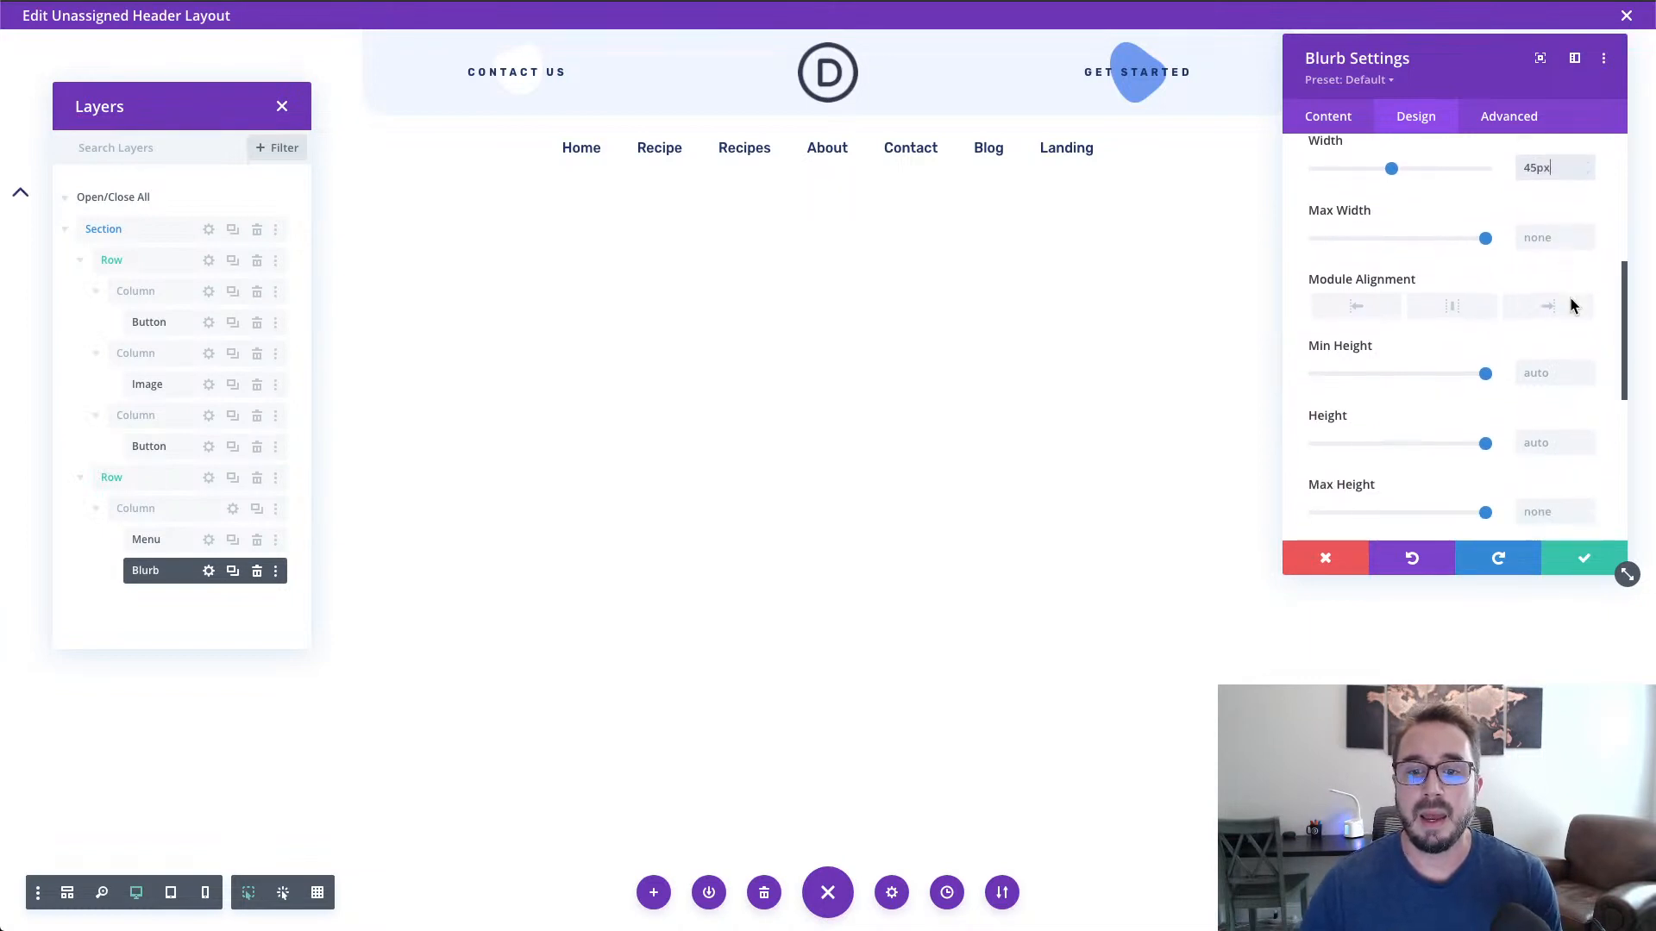
pyautogui.click(1529, 425)
pyautogui.write('45px')
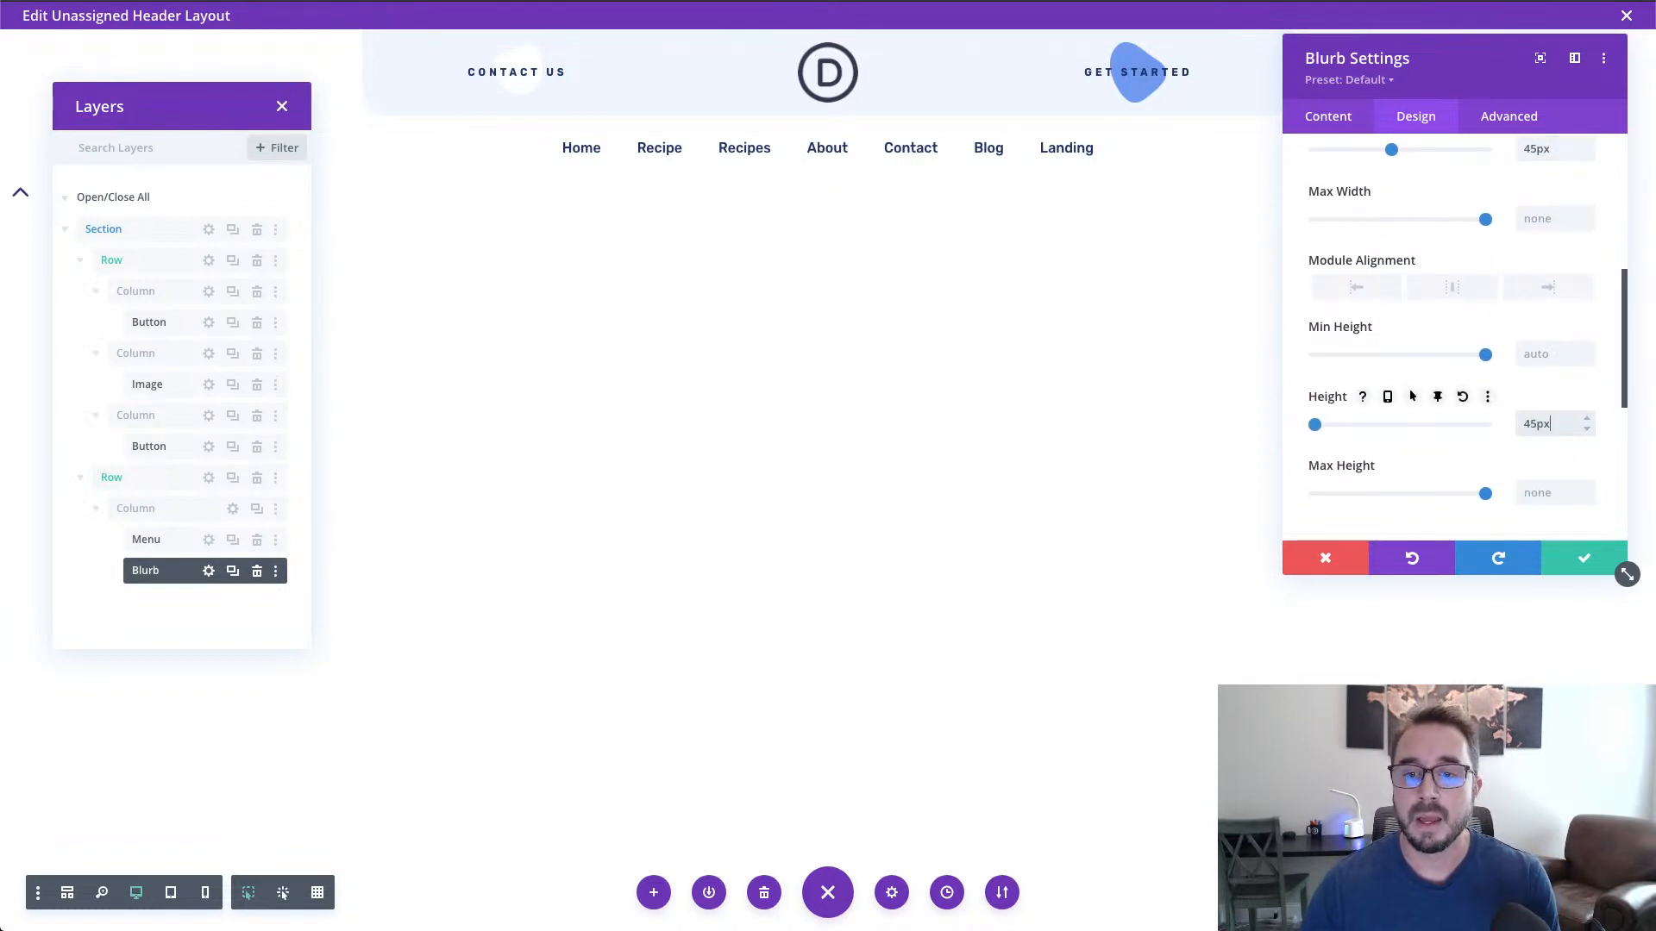
pyautogui.scroll(2, 1501, 435)
pyautogui.scroll(-2, 1500, 434)
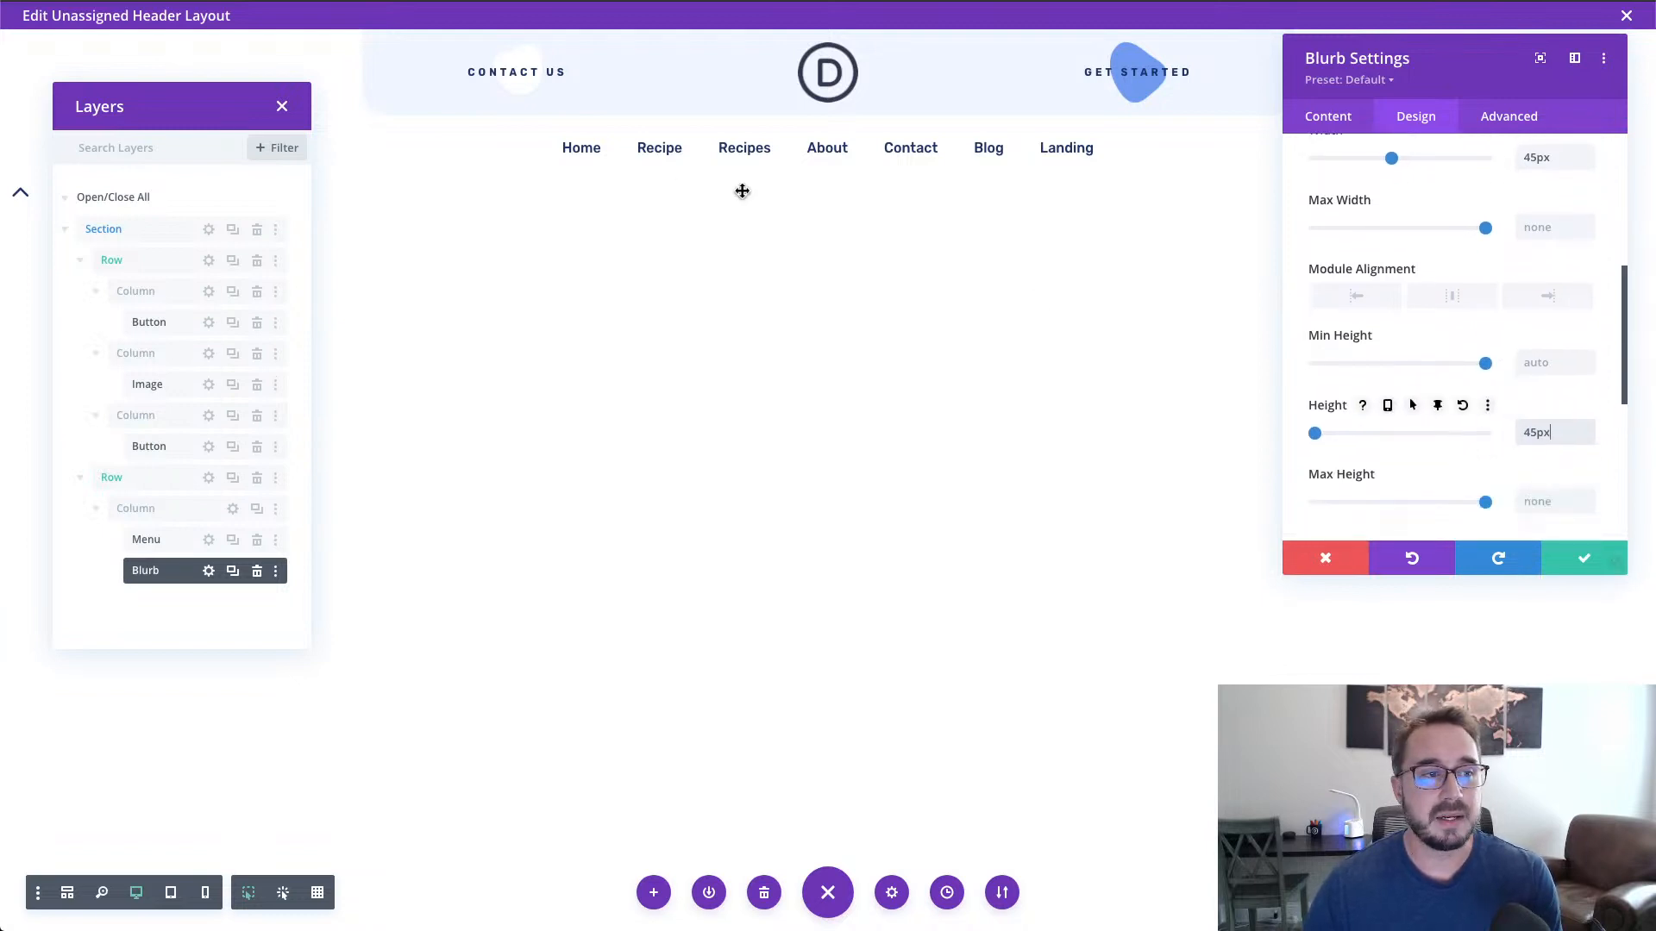
pyautogui.moveTo(212, 111); pyautogui.dragTo(225, 256)
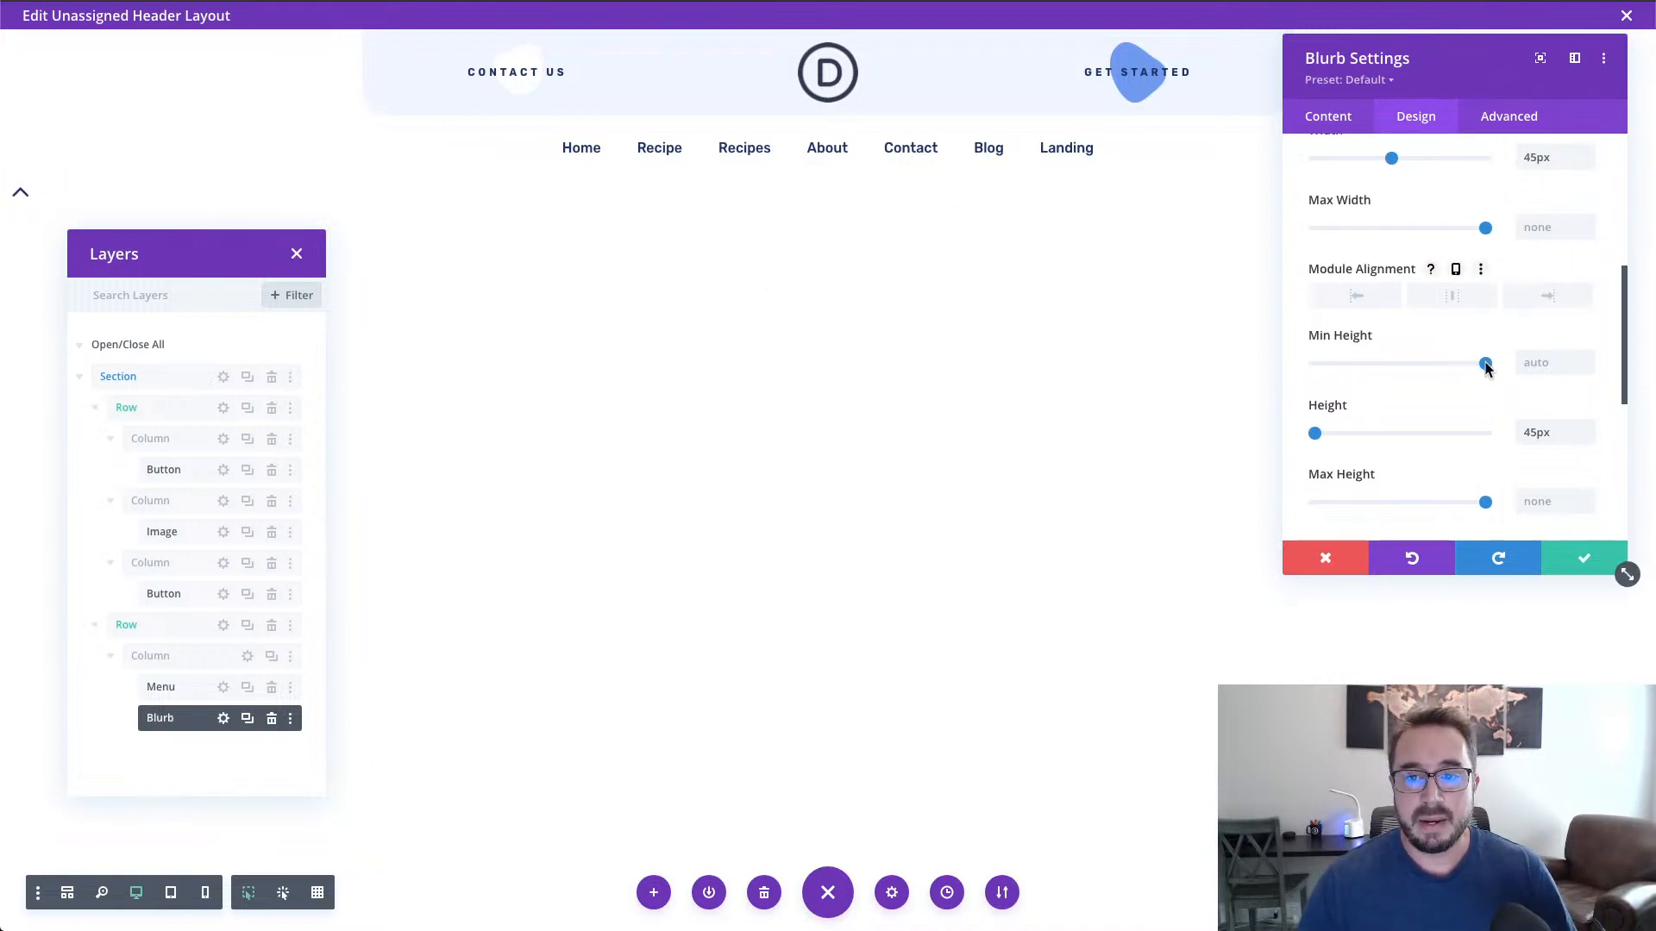
# Step: Set the blurb's bottom margin to 0px in its spacing settings
pyautogui.scroll(1, 1483, 368)
pyautogui.scroll(-1, 1481, 368)
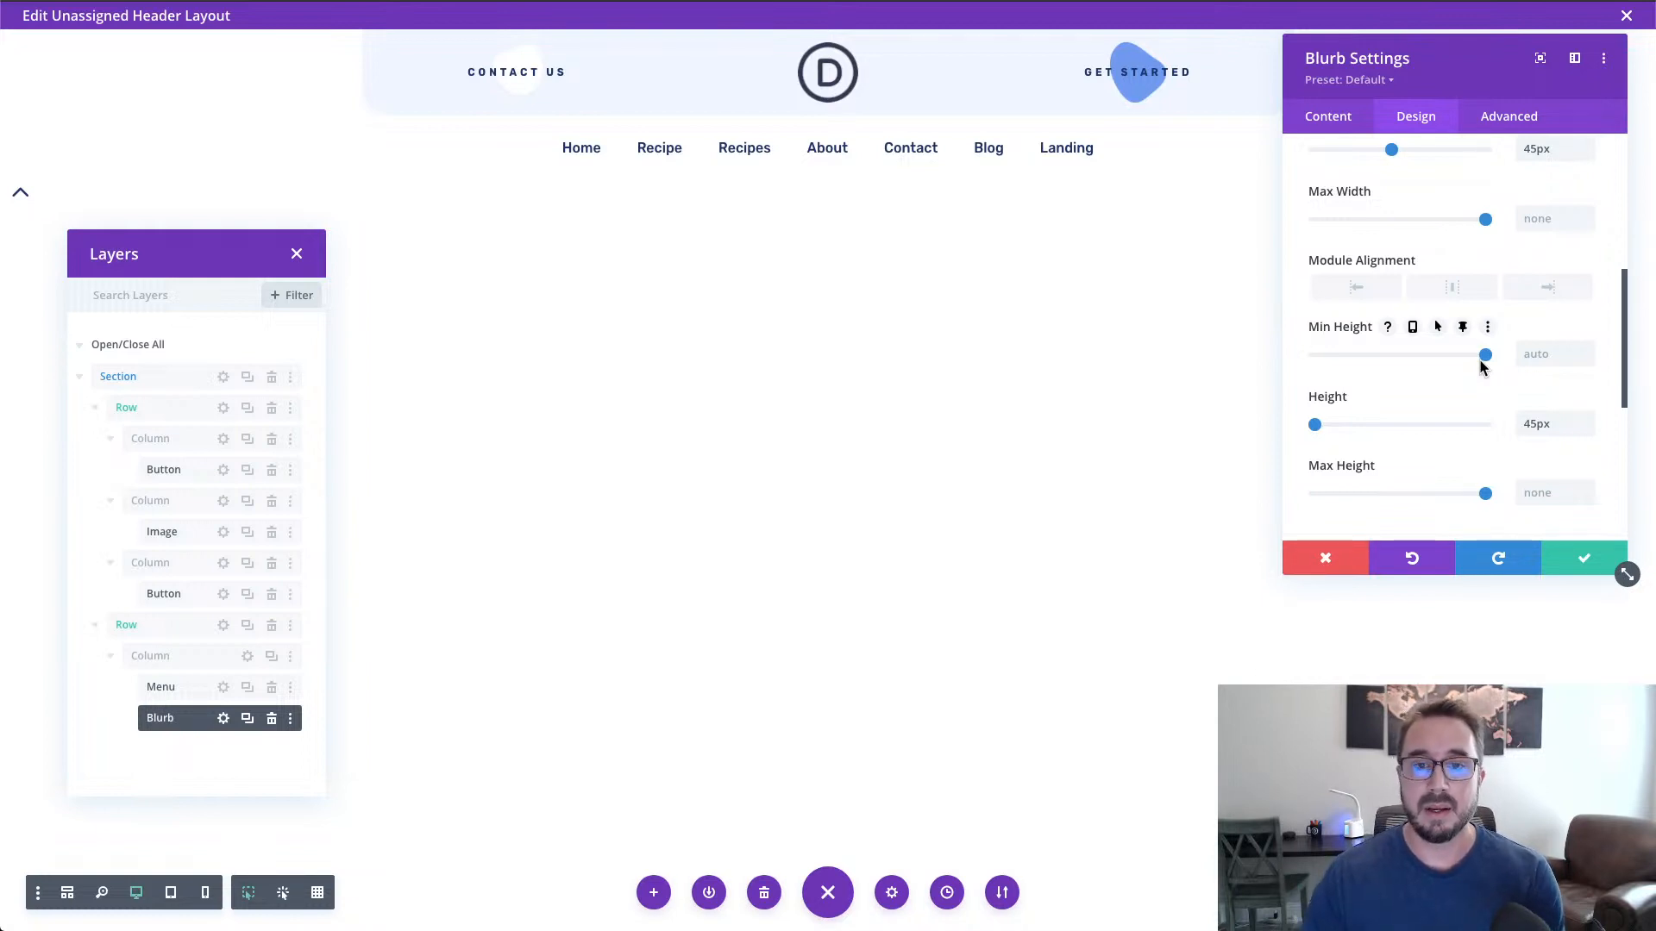
pyautogui.scroll(-2, 1481, 367)
pyautogui.scroll(-1, 1480, 366)
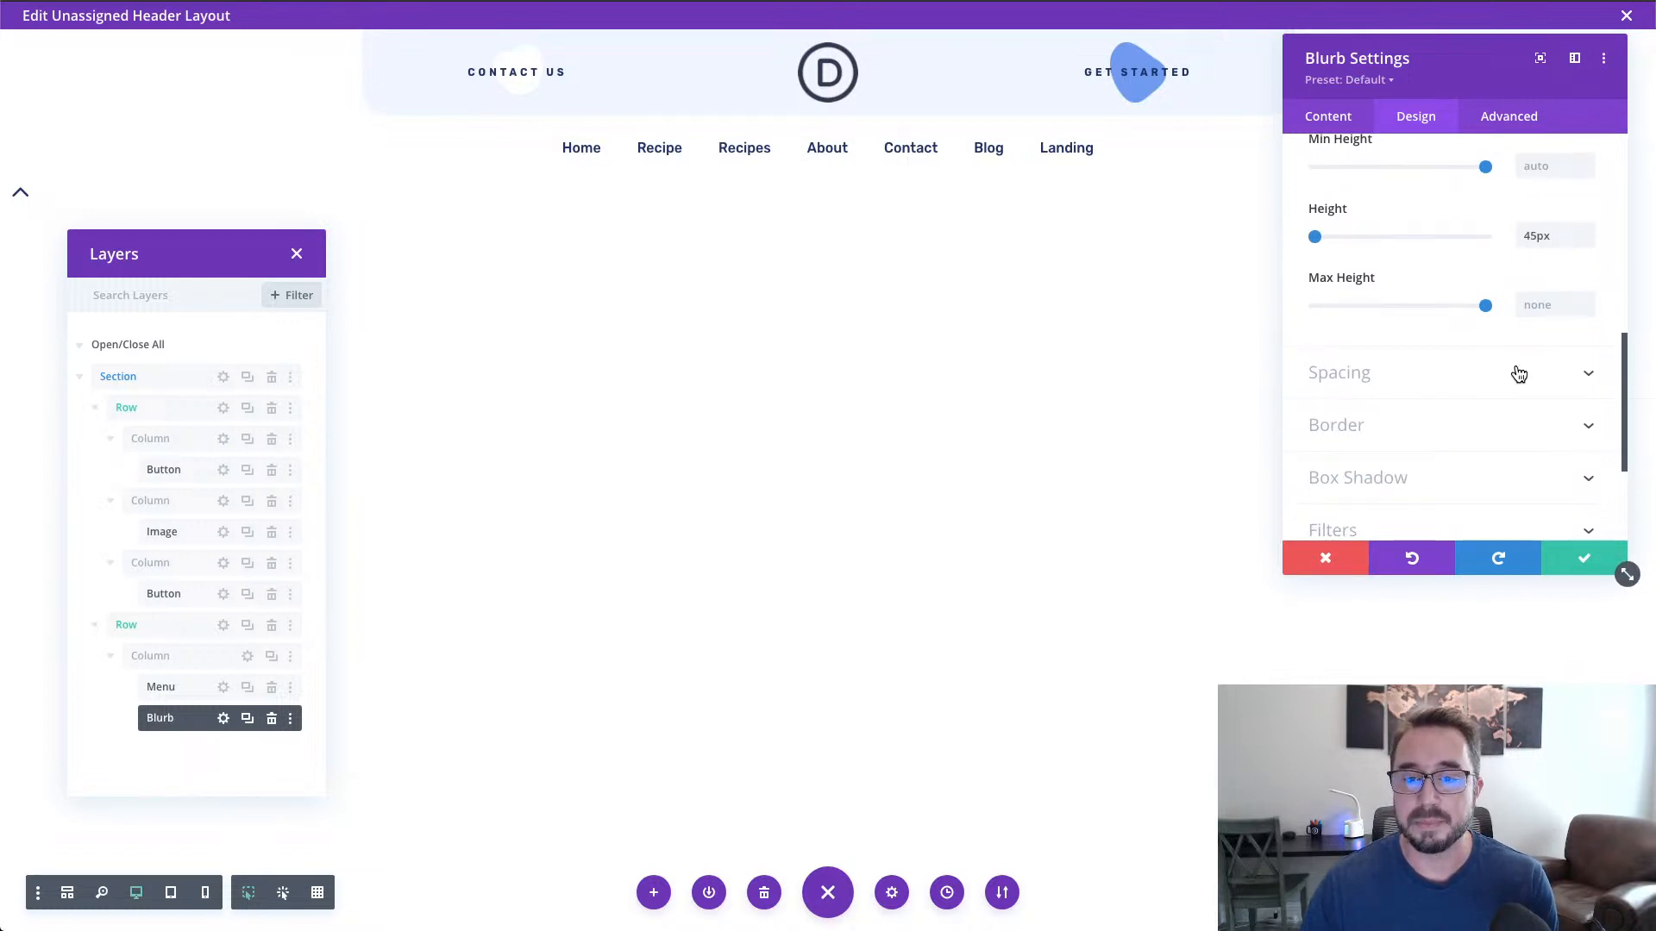
pyautogui.scroll(1, 1518, 373)
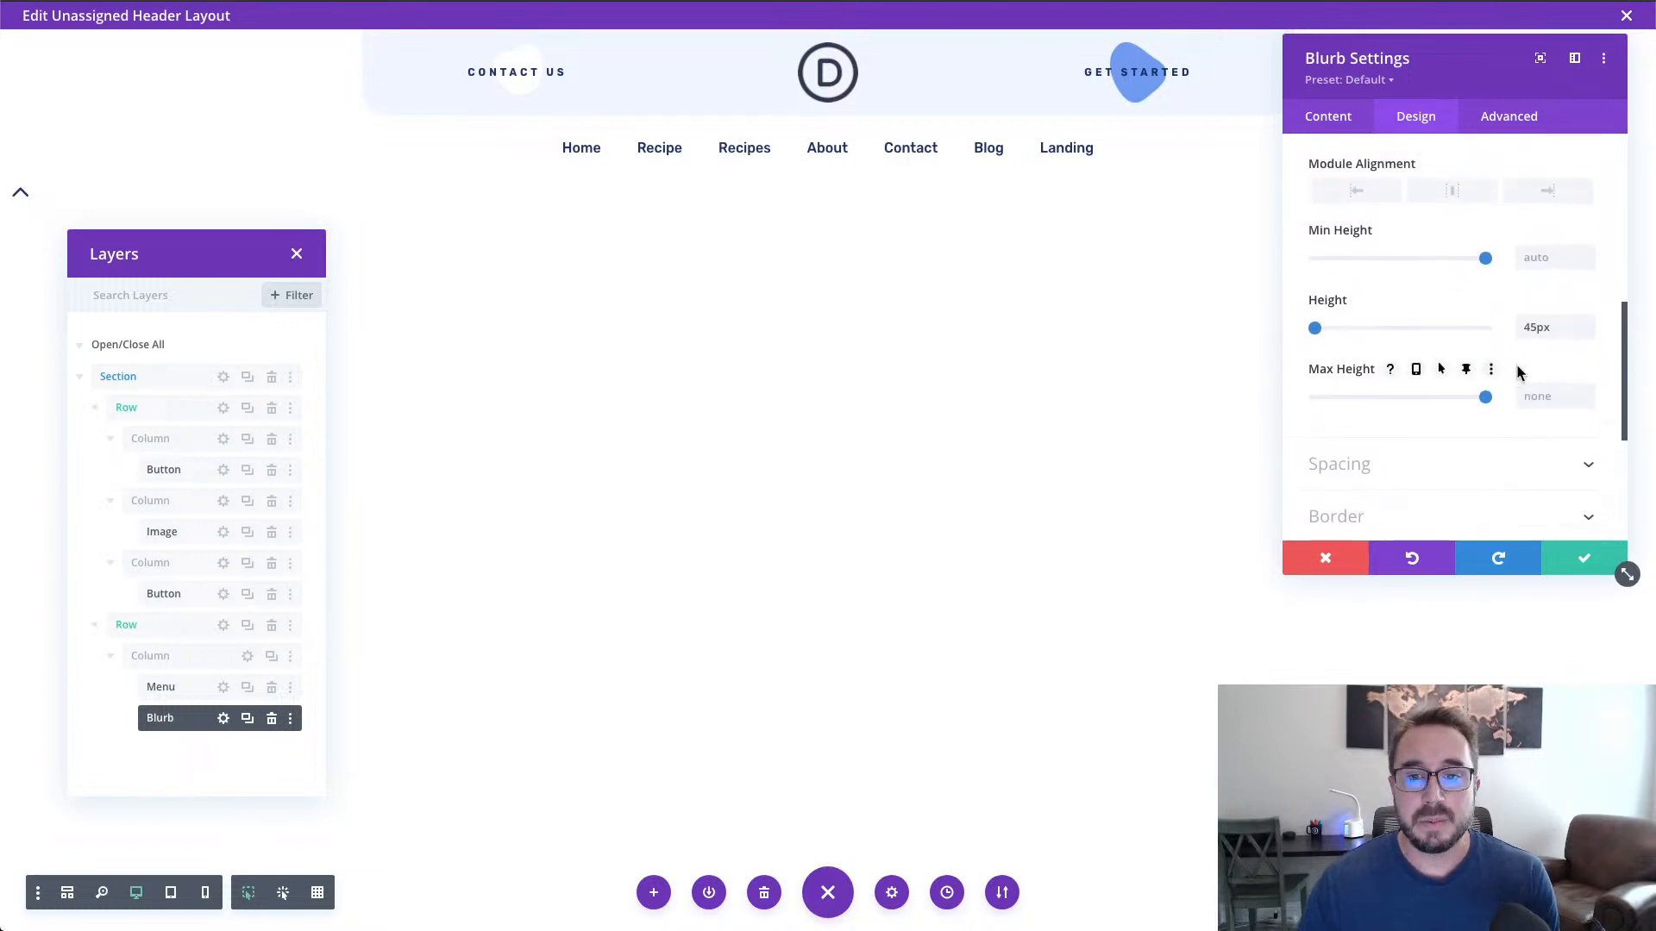
pyautogui.scroll(2, 1518, 372)
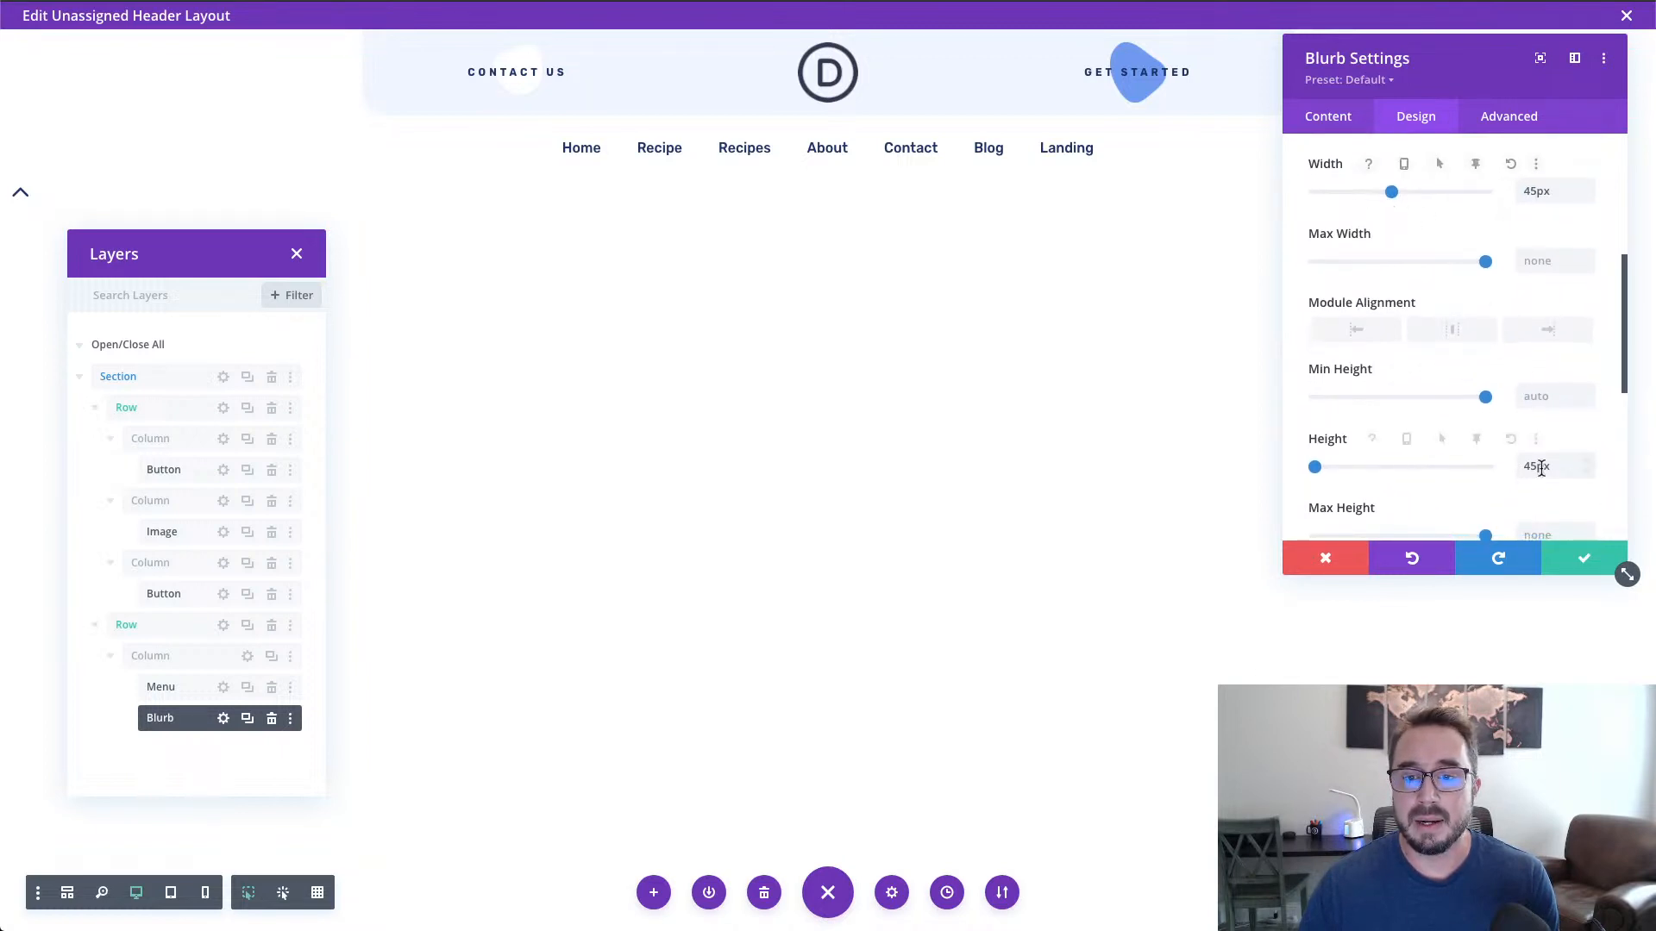
pyautogui.scroll(-5, 1541, 470)
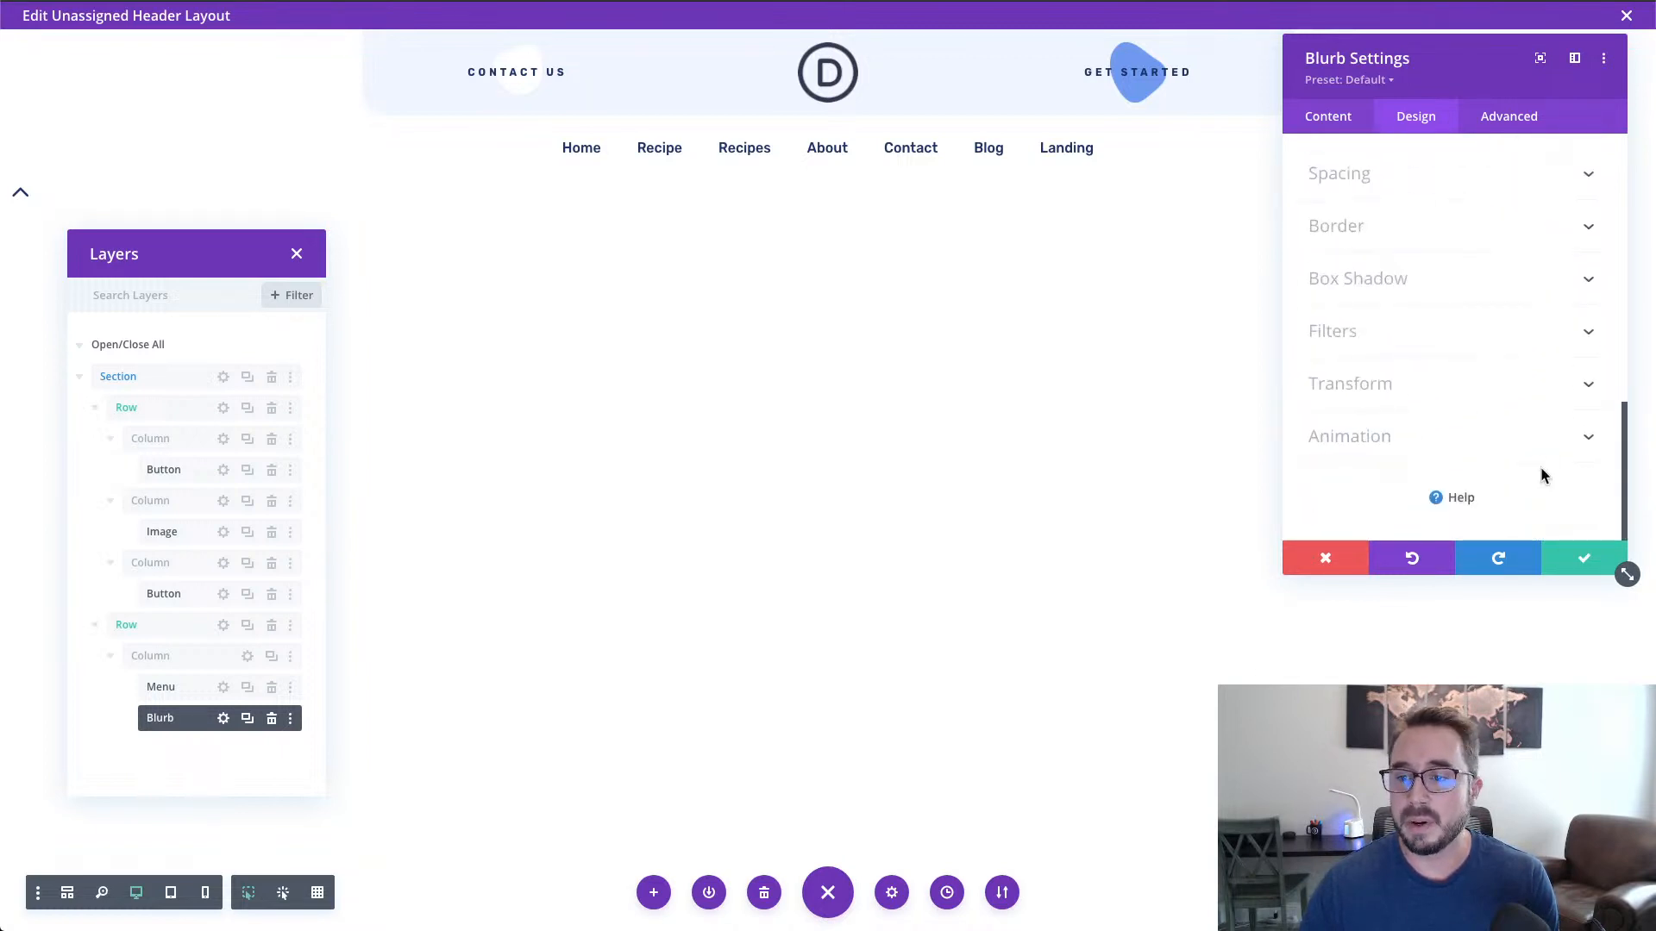
pyautogui.click(1468, 175)
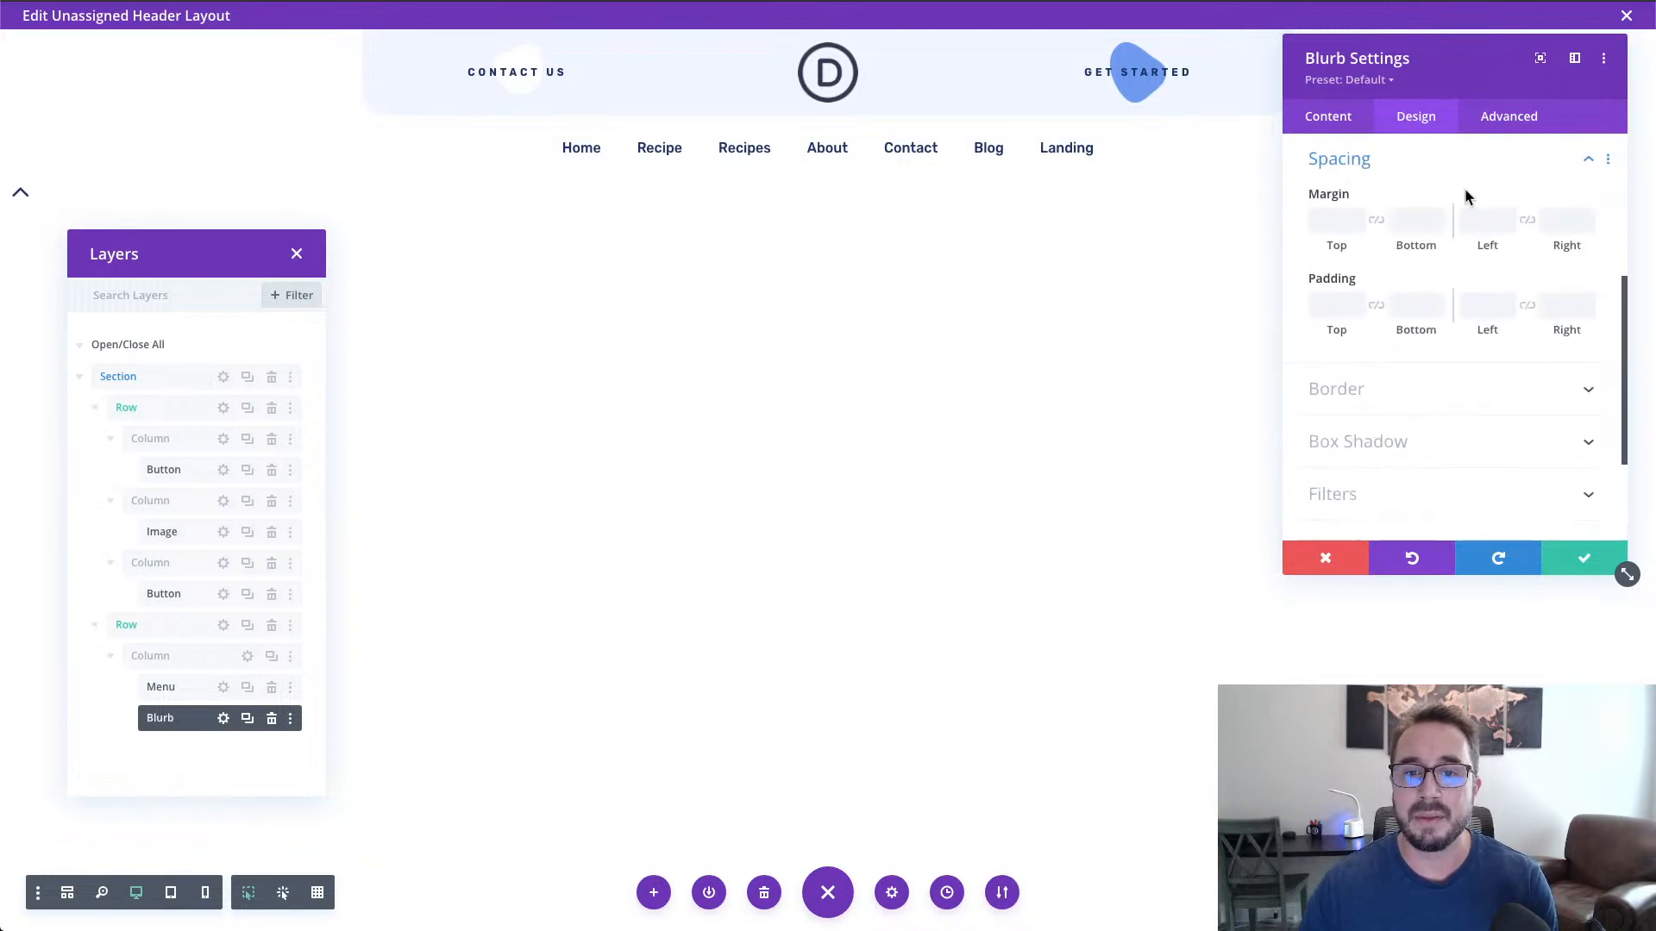
pyautogui.click(1438, 223)
pyautogui.click(1438, 219)
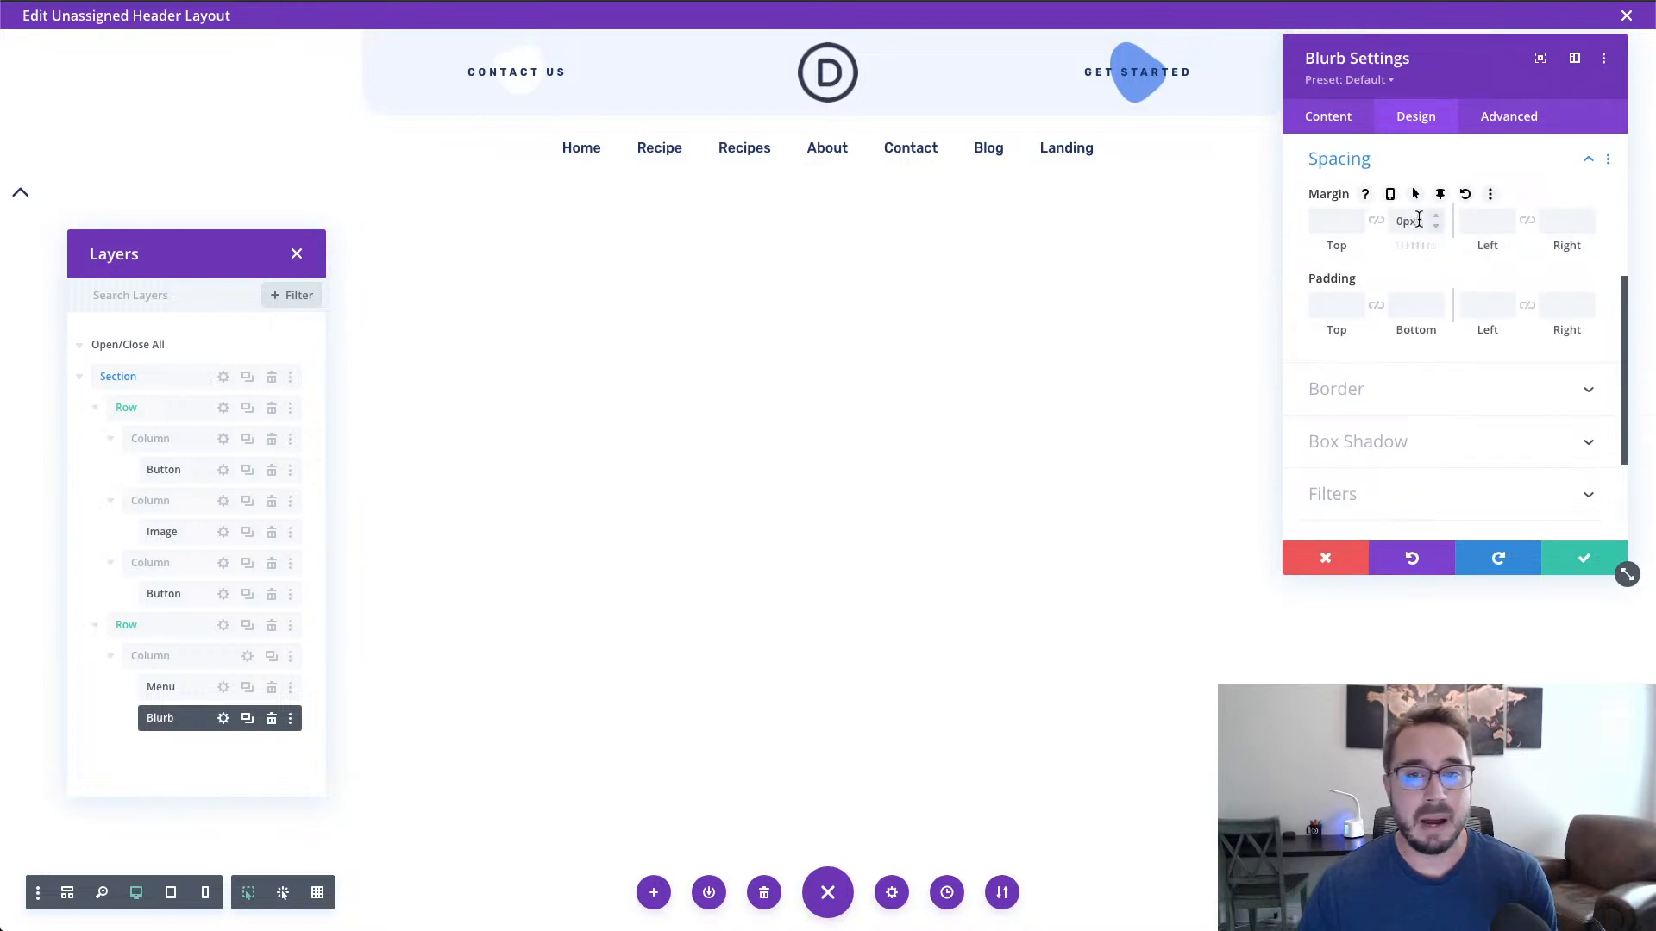
# Step: Unlink the blurb's Transform Translate axes and set the vertical translation to 100%
pyautogui.scroll(-2, 1541, 263)
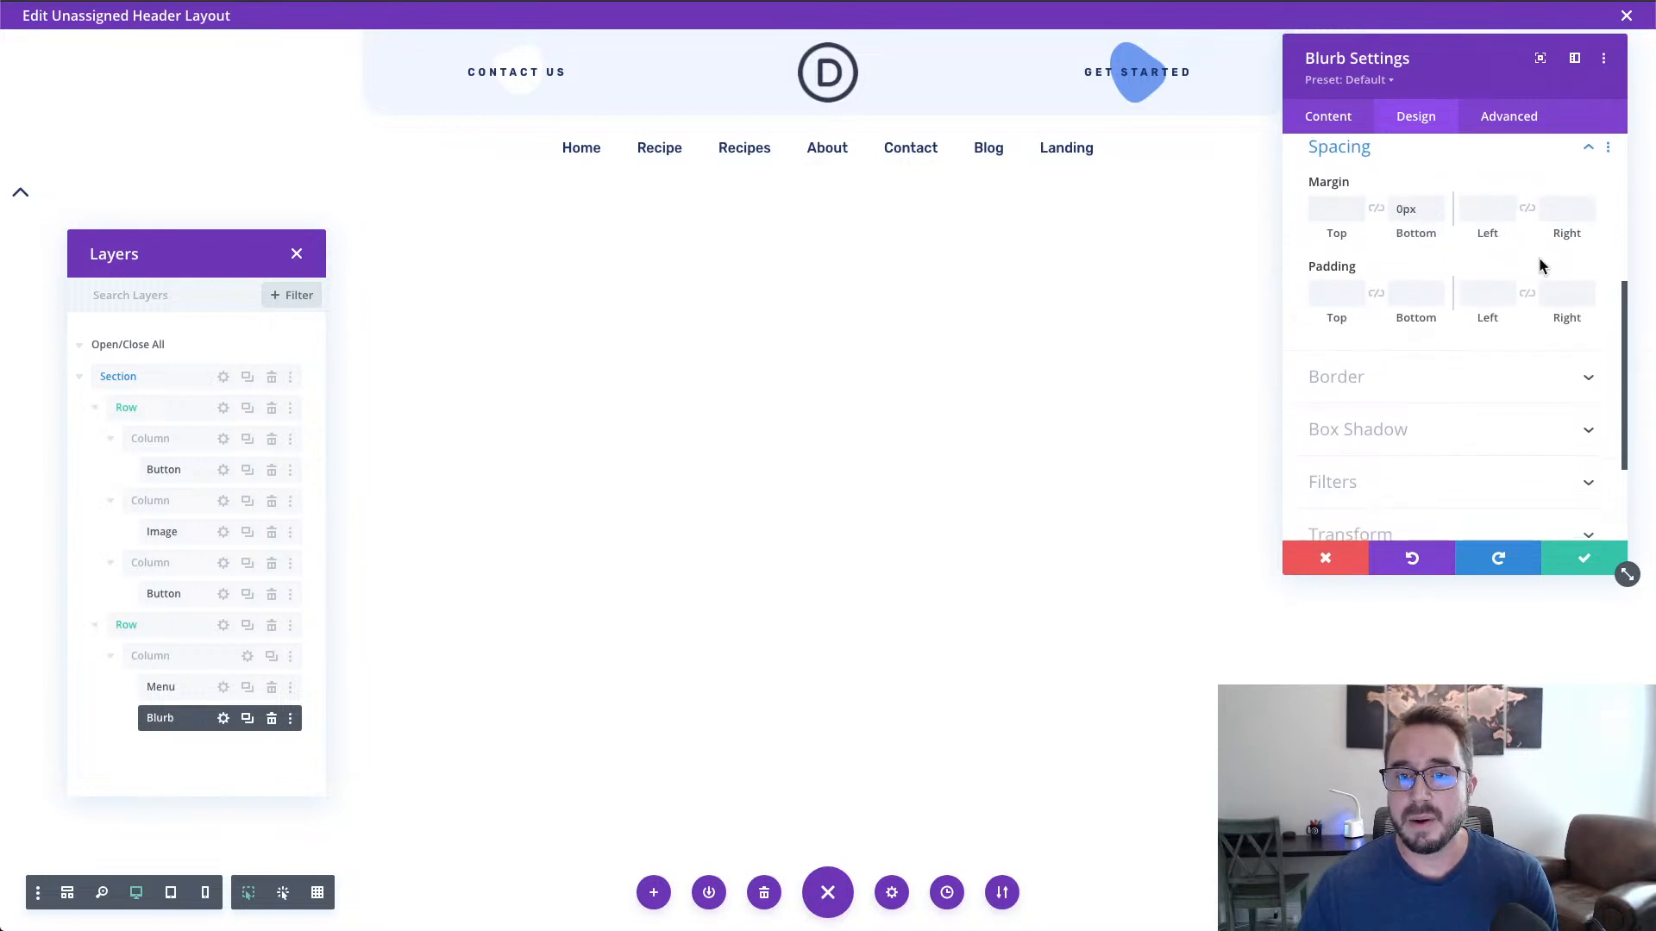
pyautogui.scroll(-4, 1541, 260)
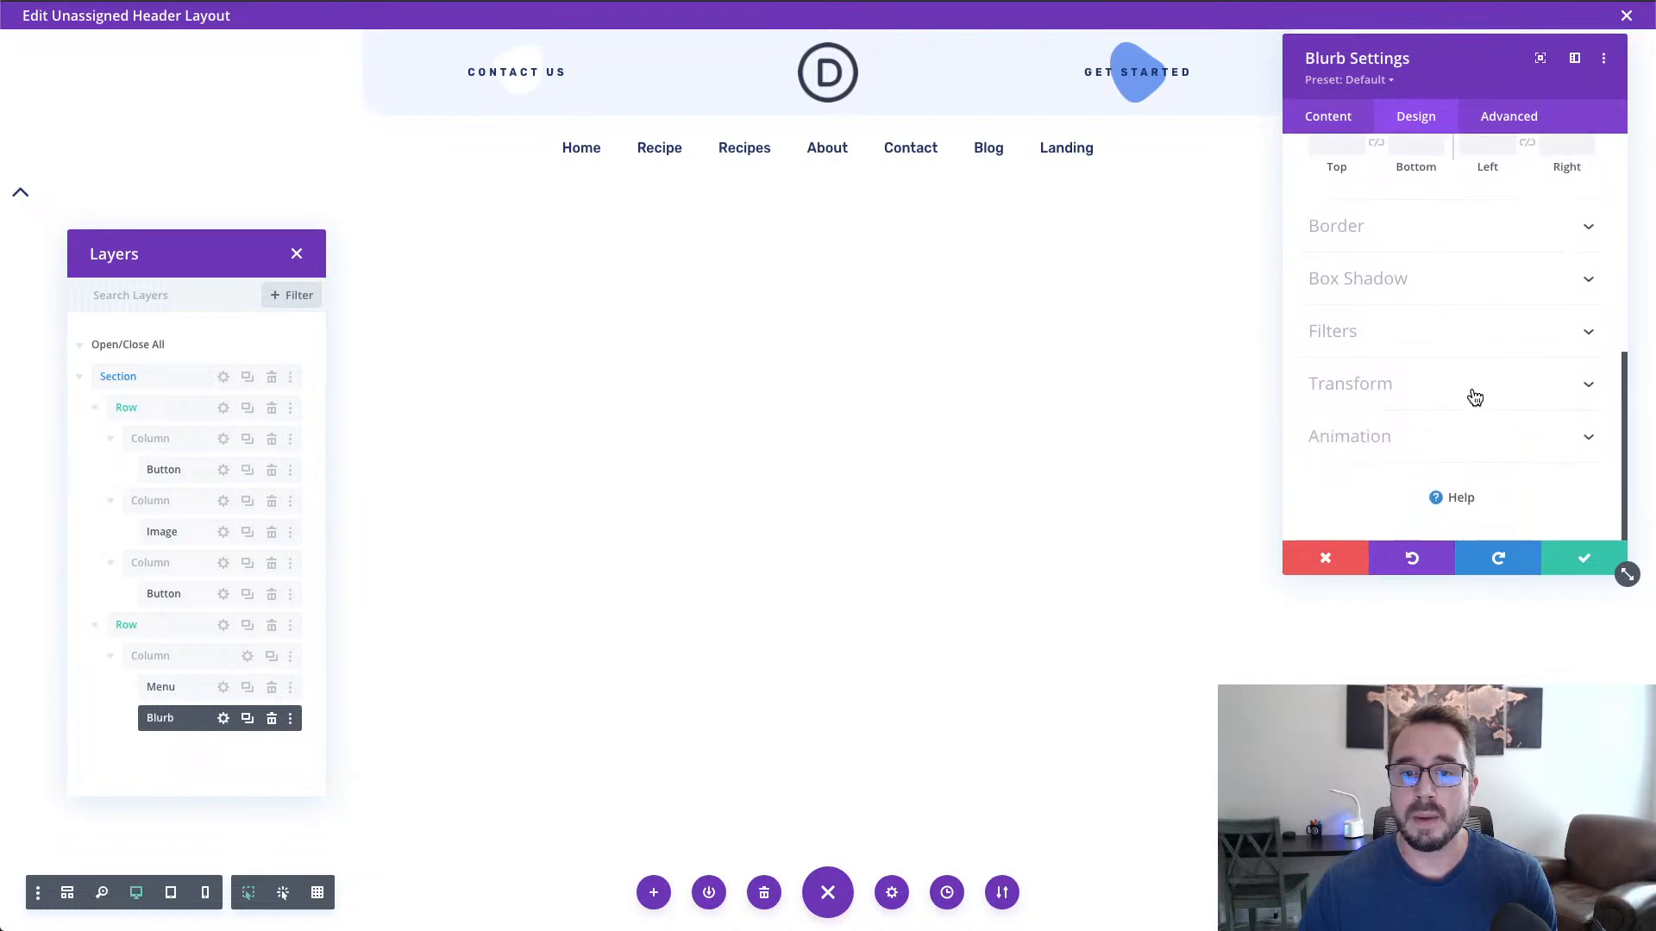
pyautogui.click(1471, 393)
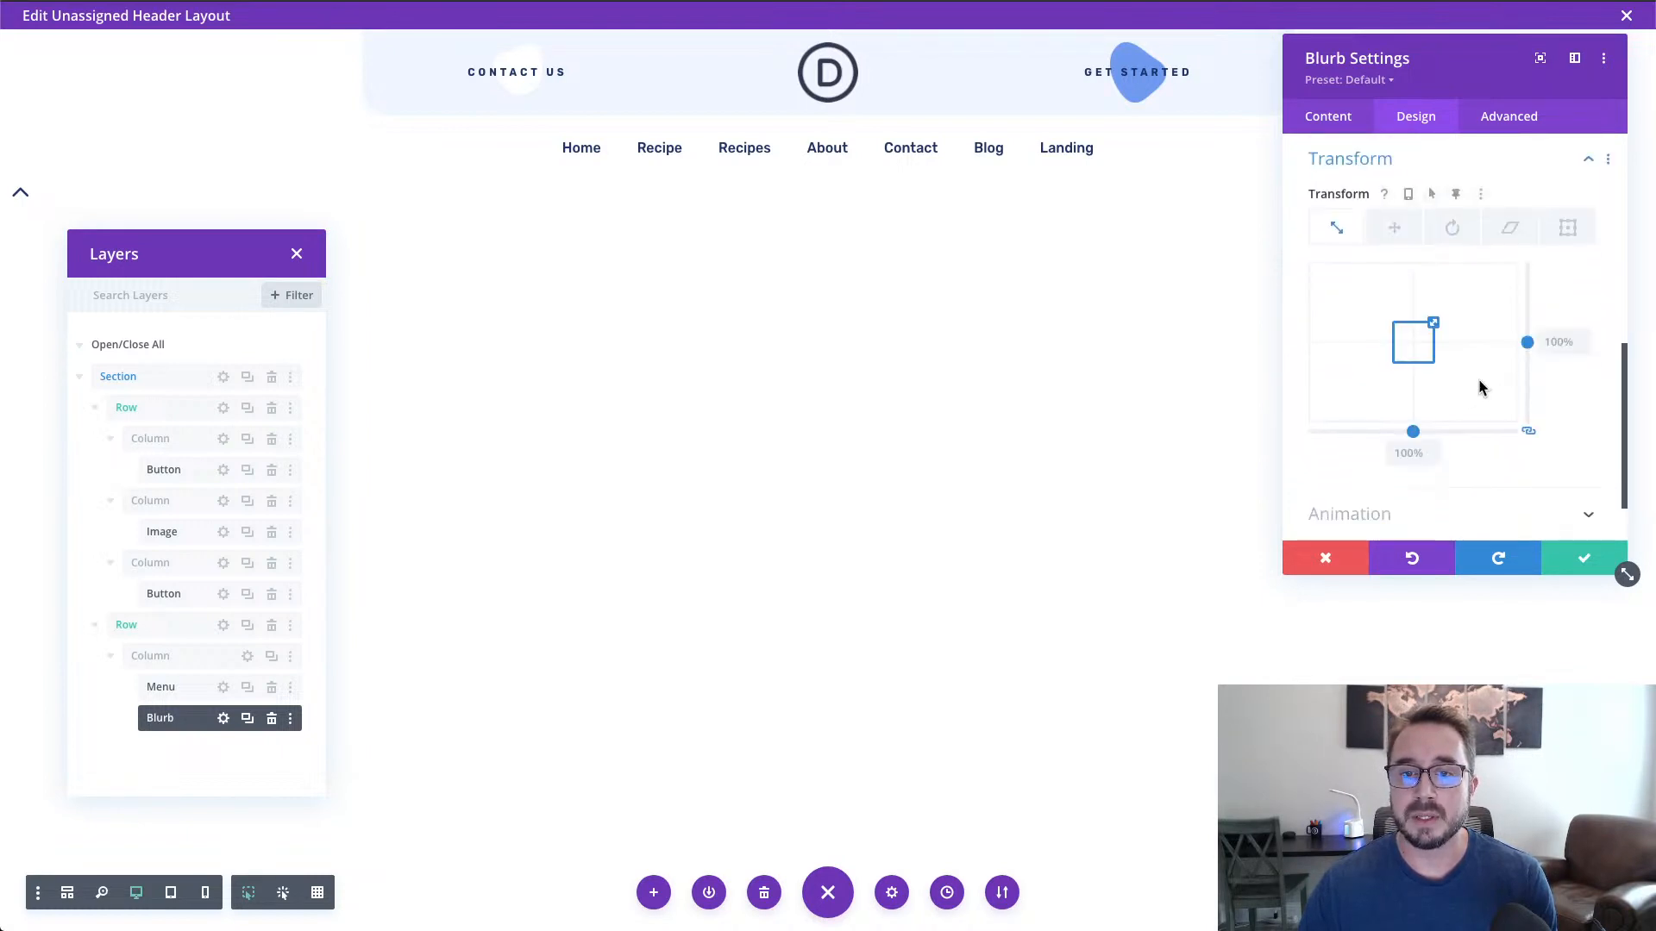
pyautogui.click(1398, 228)
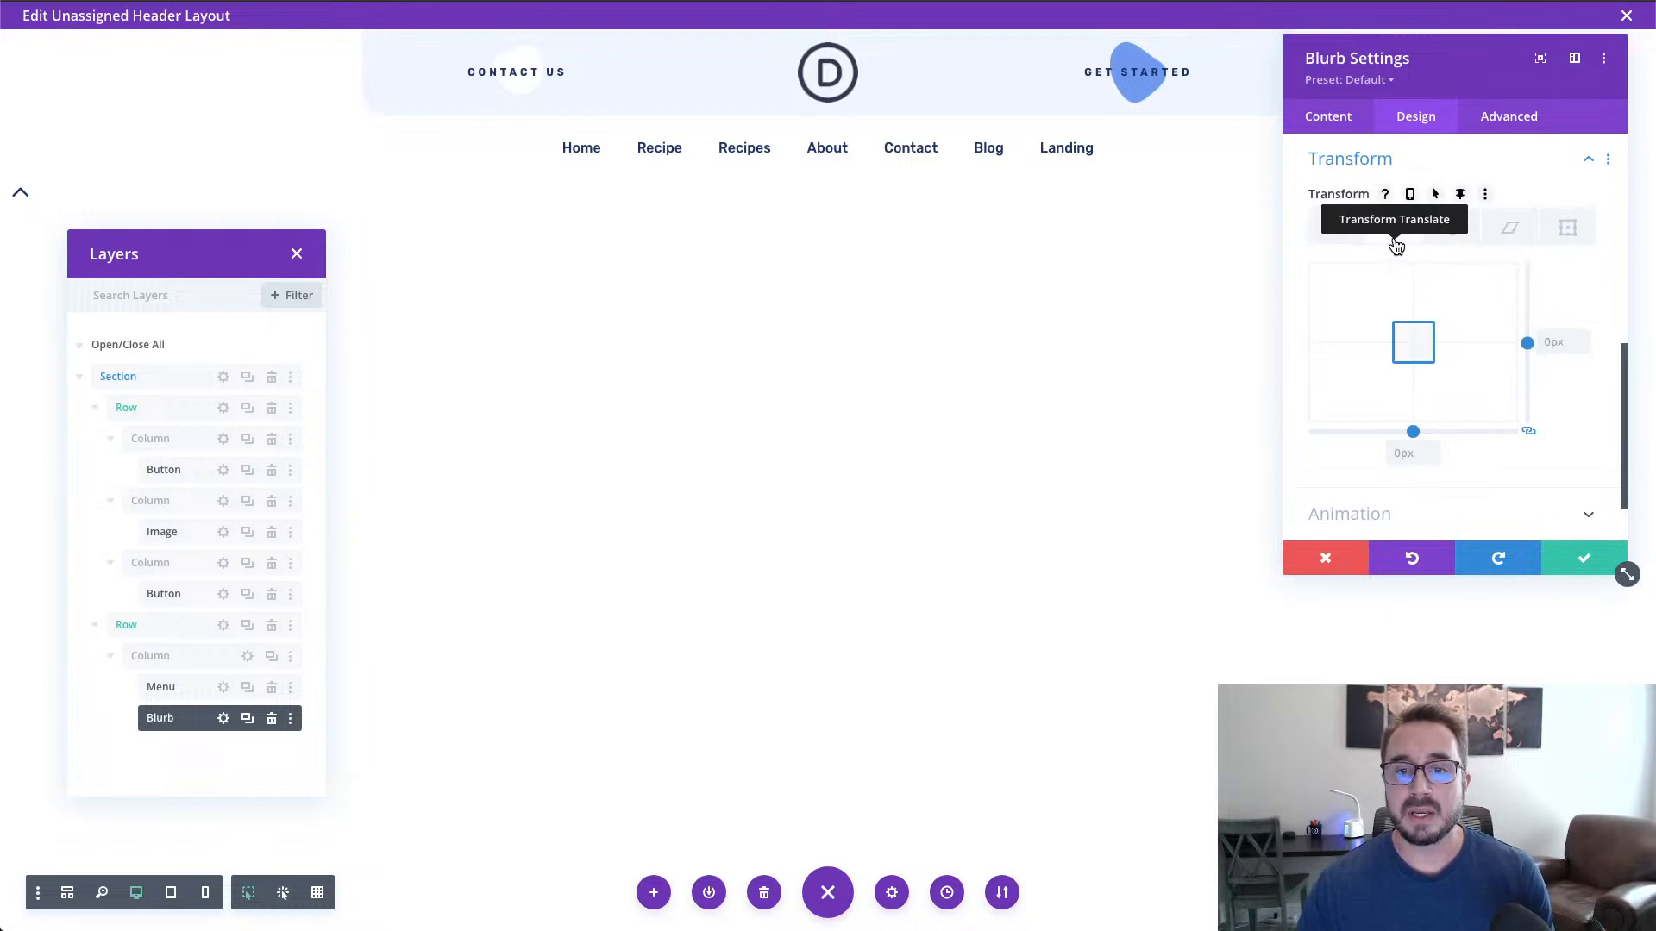
pyautogui.click(1528, 433)
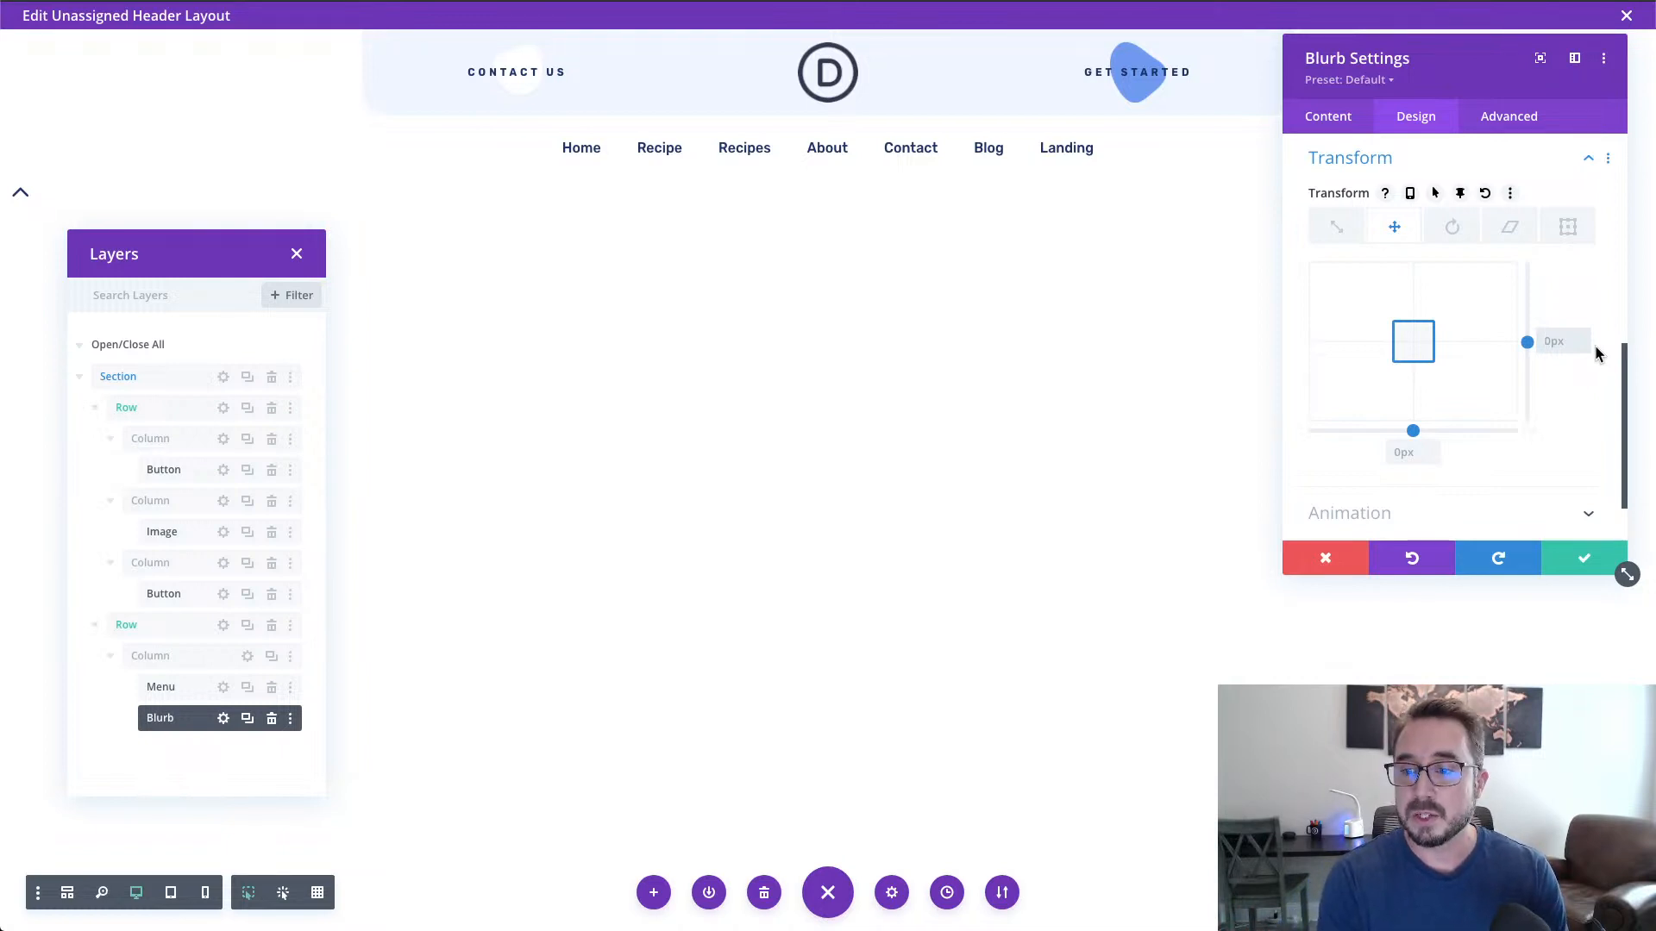
pyautogui.write('1')
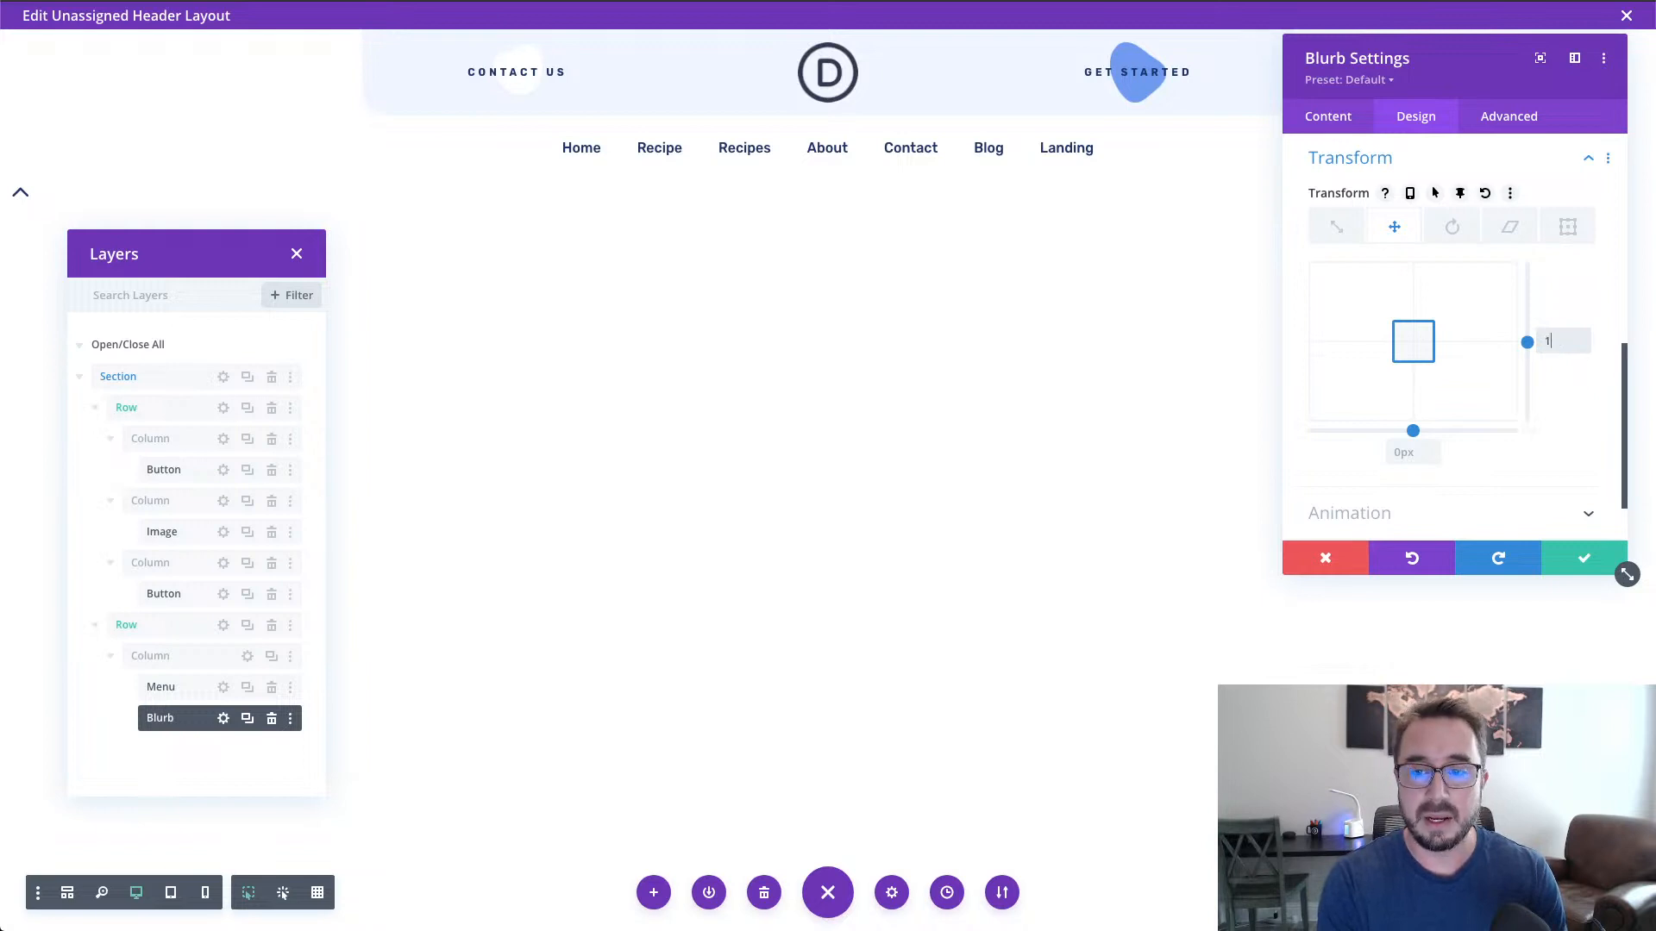
pyautogui.write('00px')
pyautogui.press('BackSpace')
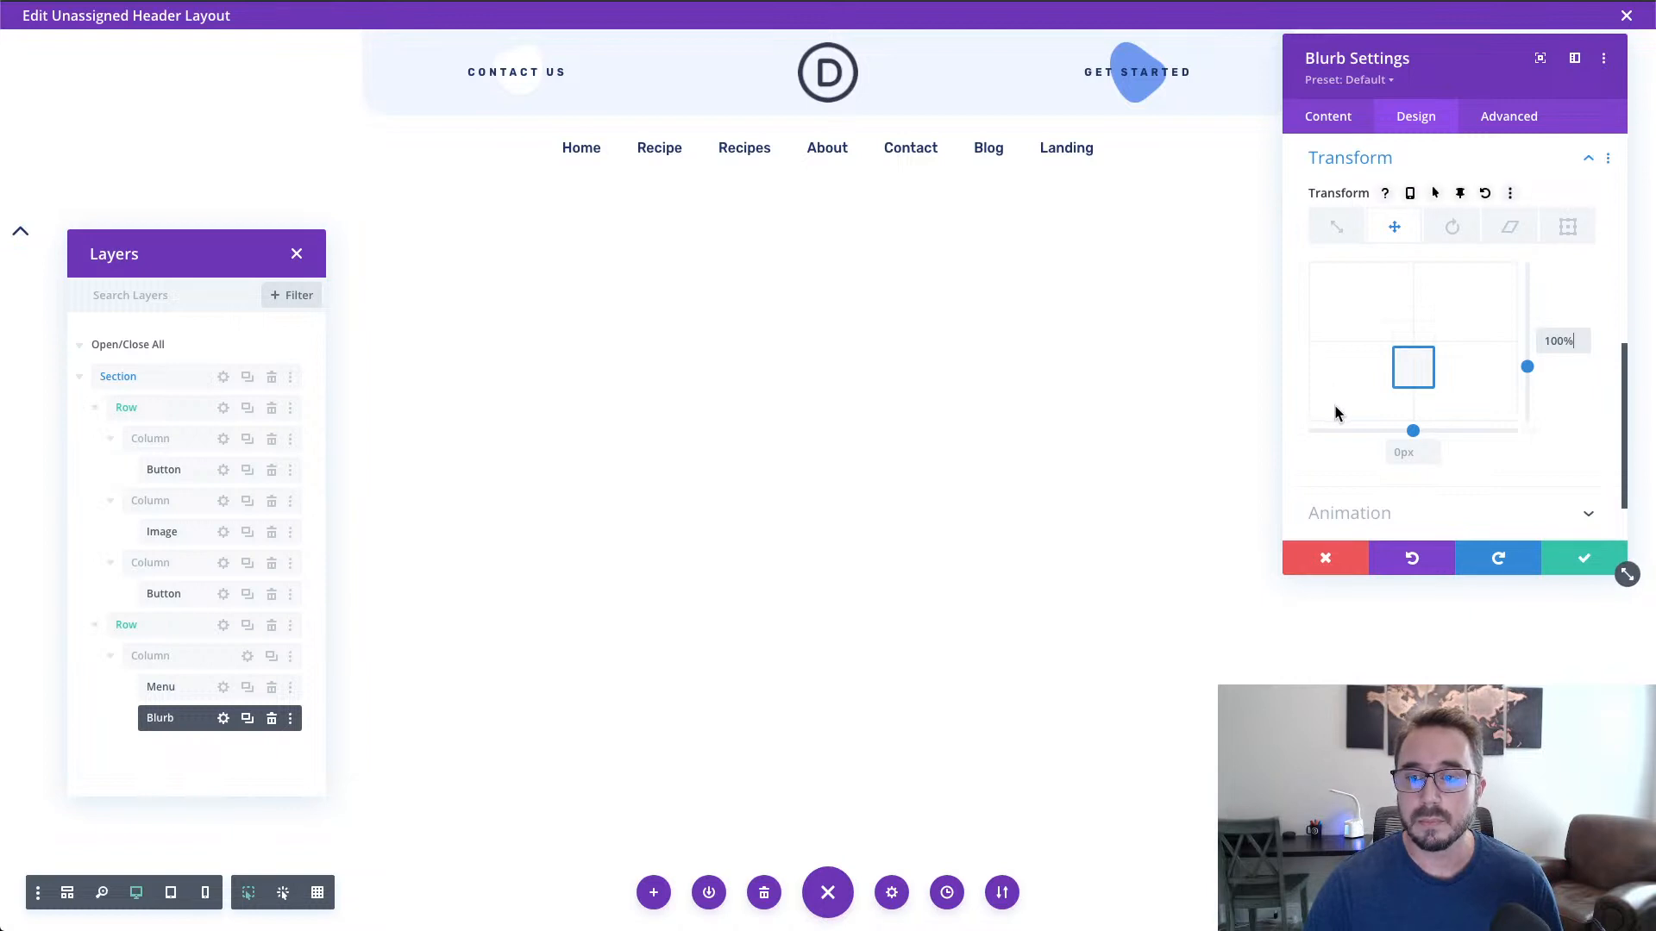
# Step: Set the blurb's Image/Icon Animation to No Animation
pyautogui.scroll(-1, 1335, 413)
pyautogui.click(1355, 438)
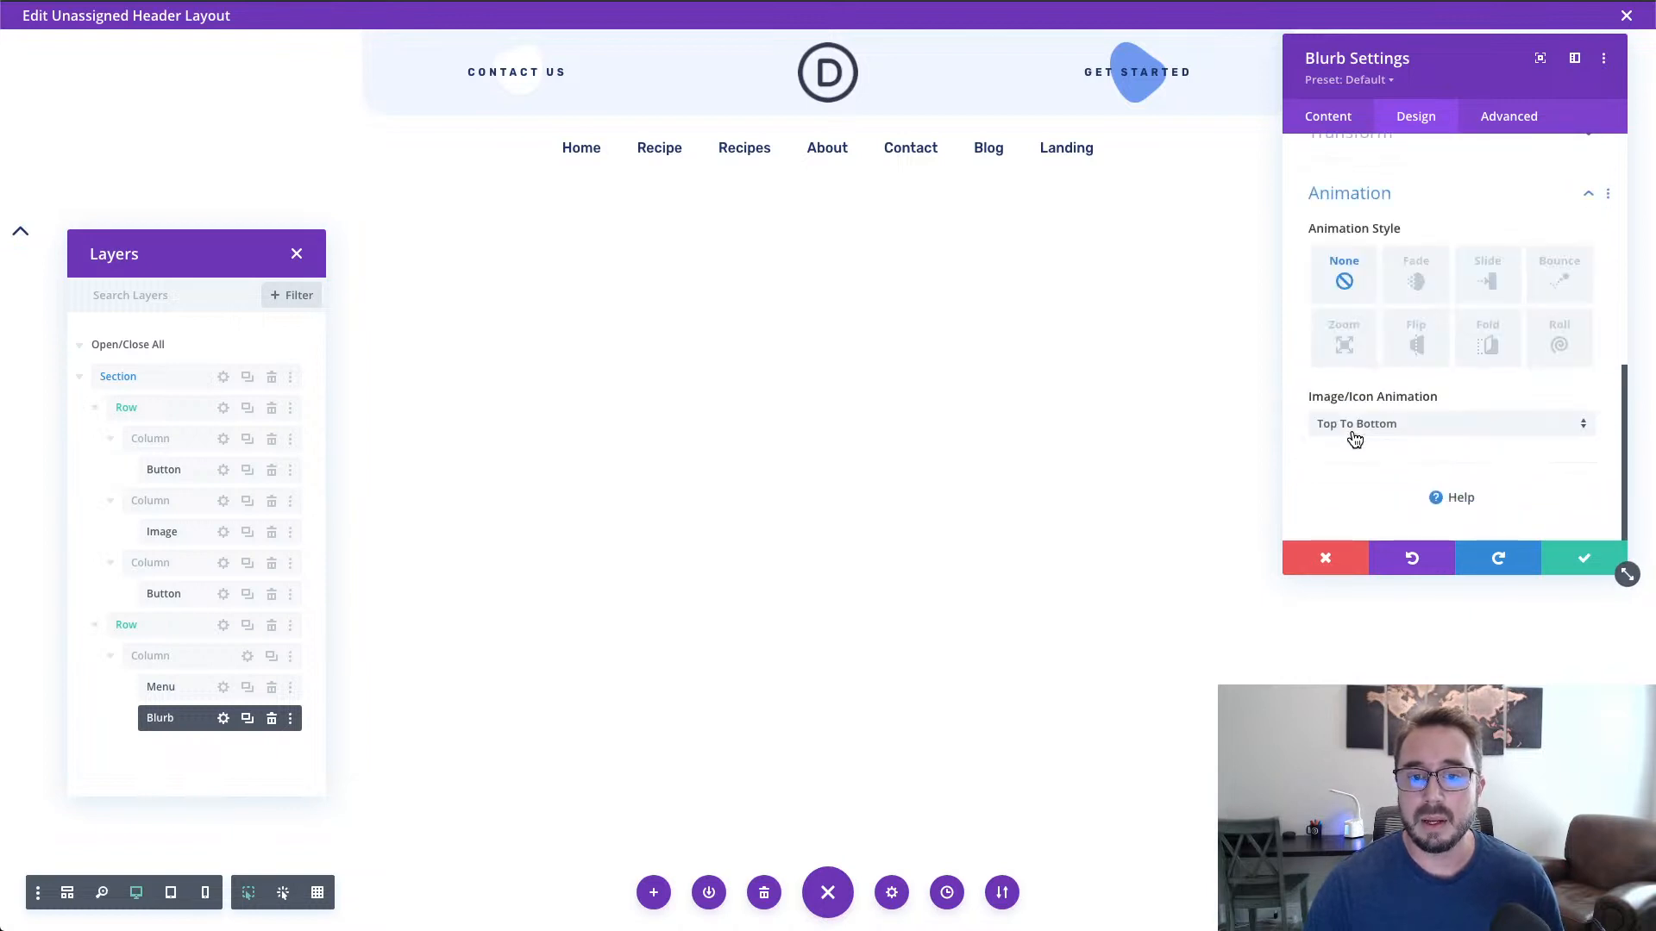
pyautogui.click(1359, 423)
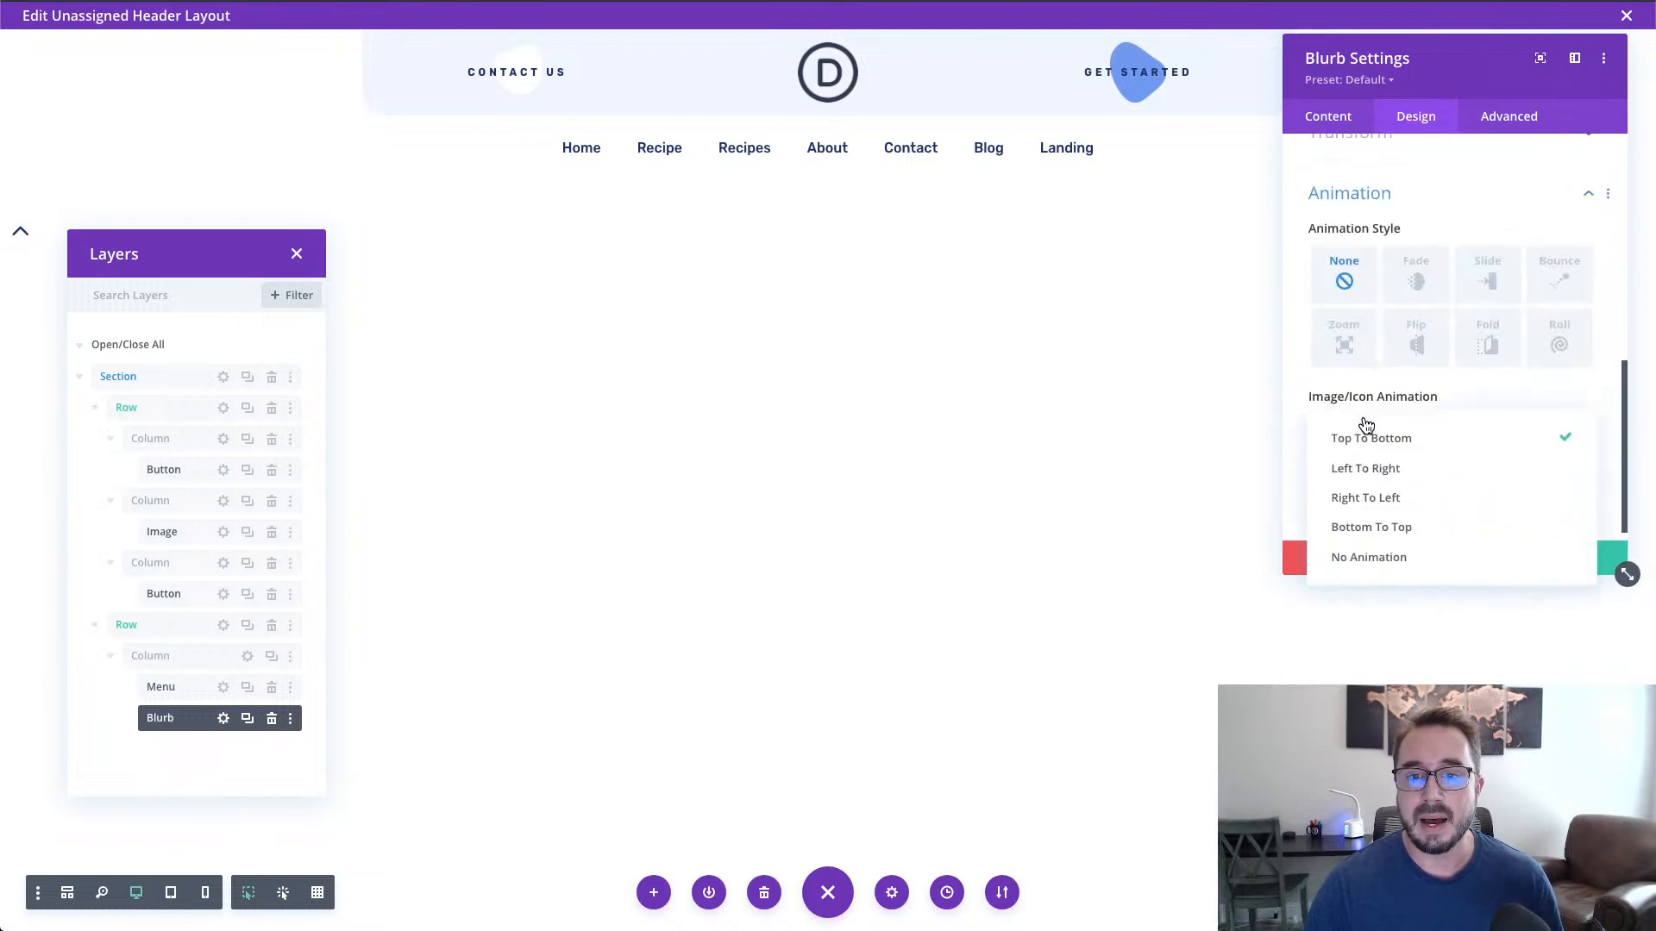
pyautogui.click(1396, 558)
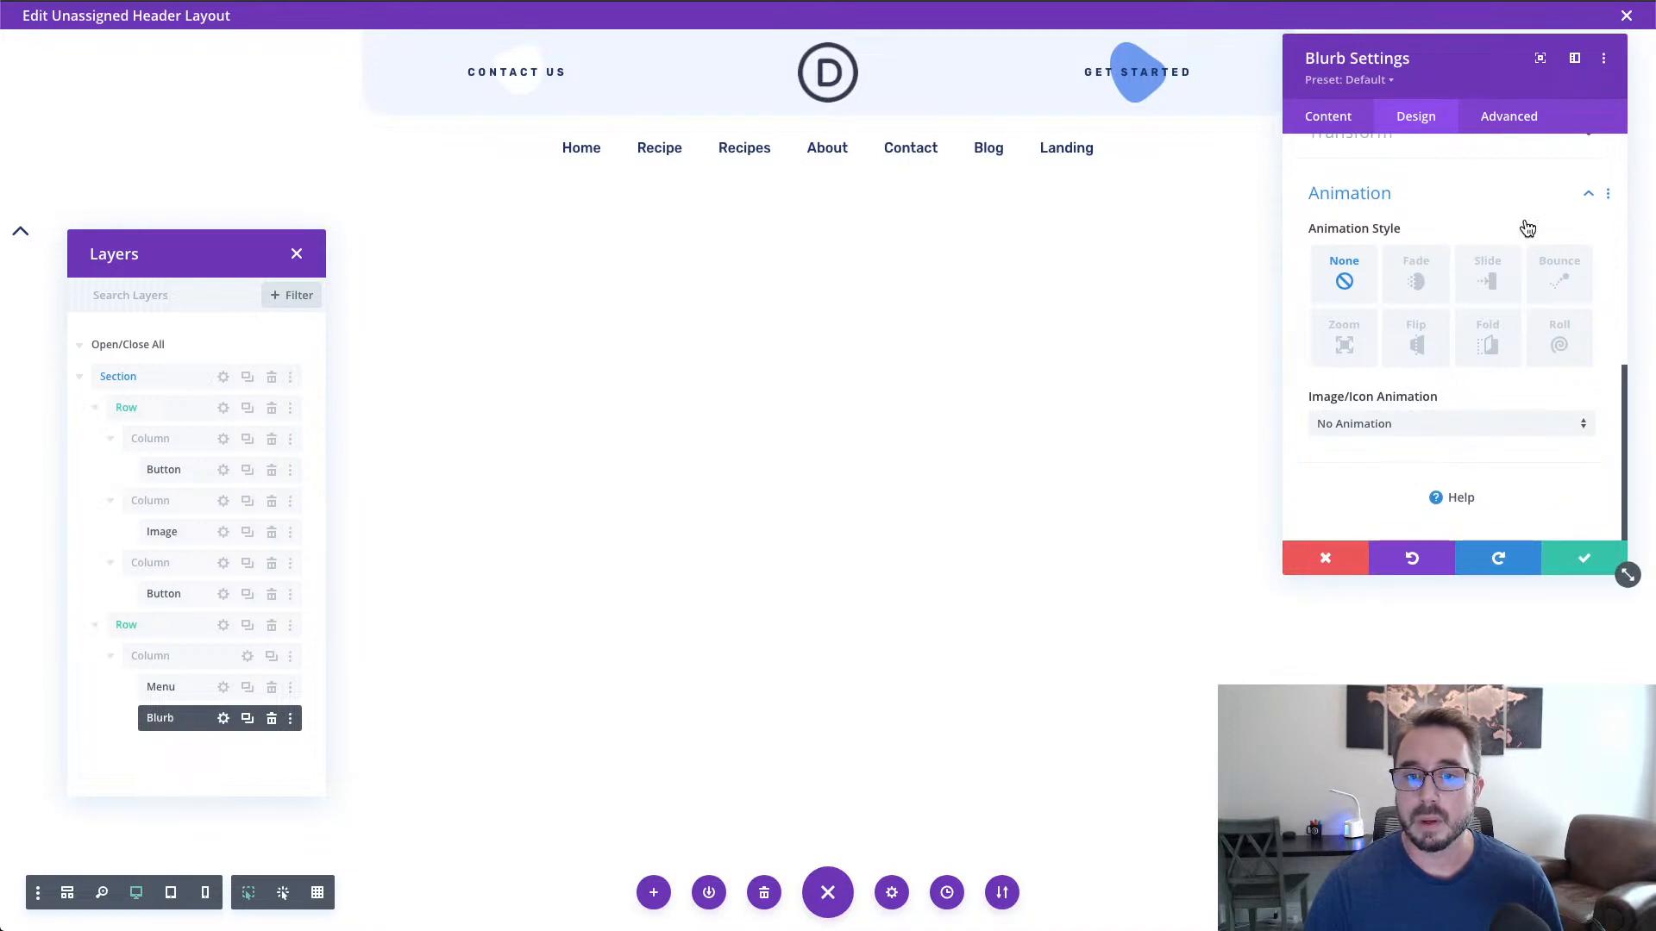
# Step: Move the Blurb Settings window off the header's right end and give the blurb the CSS class et-divi-sticky-toggle
pyautogui.click(1515, 126)
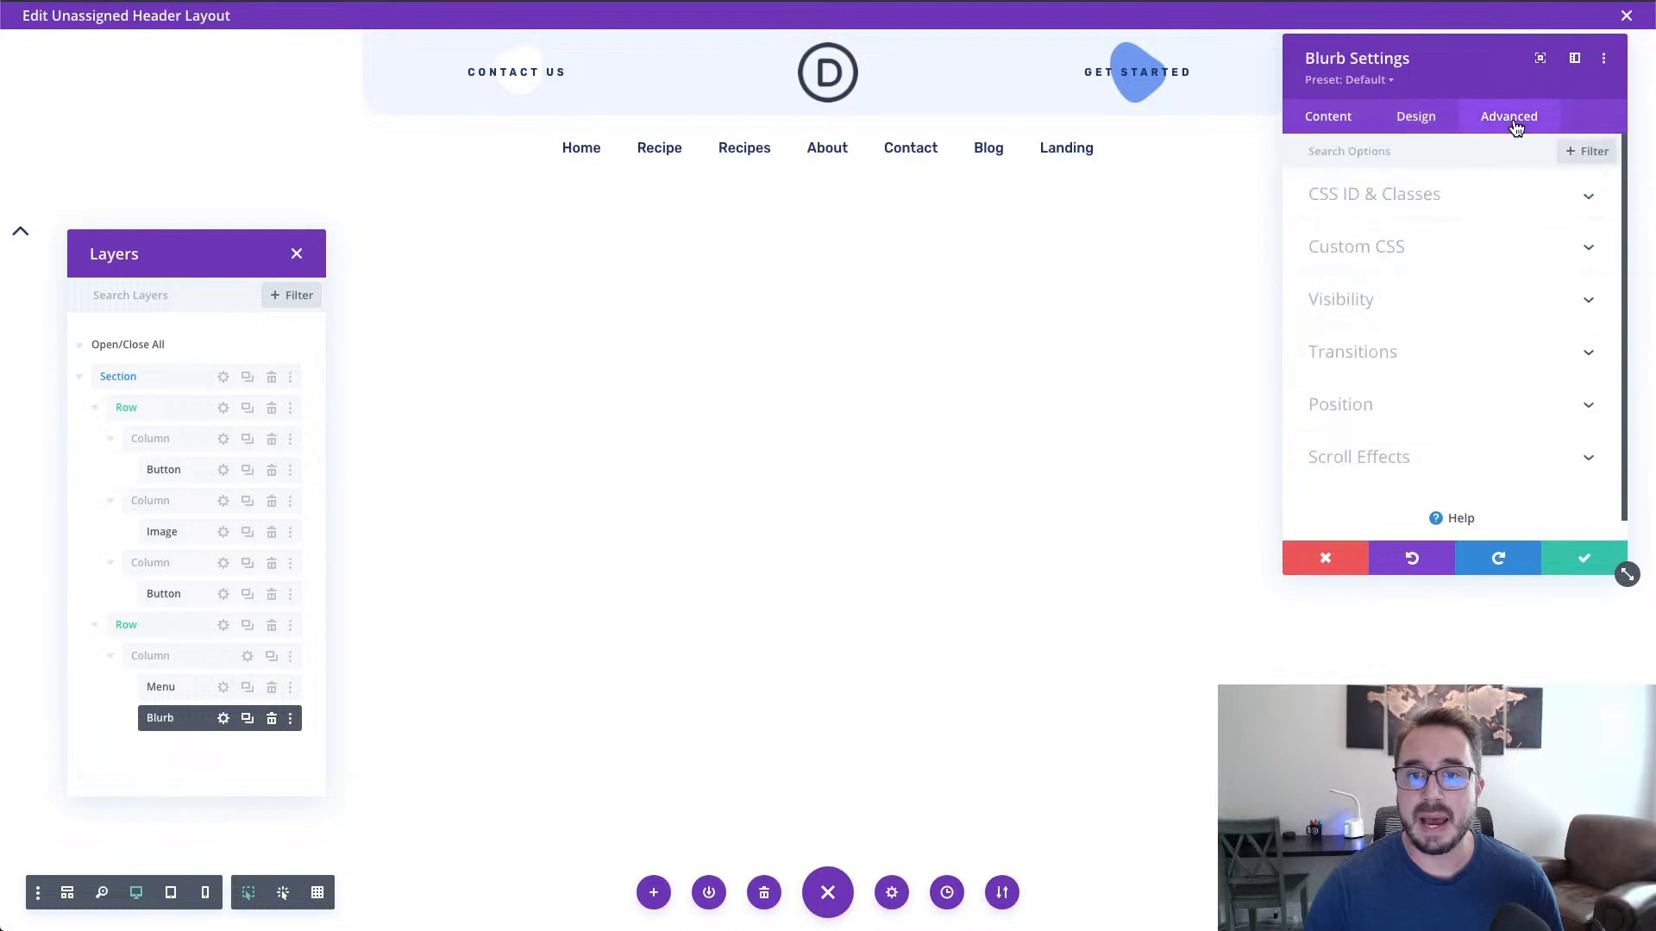
pyautogui.moveTo(1478, 69); pyautogui.dragTo(576, 72)
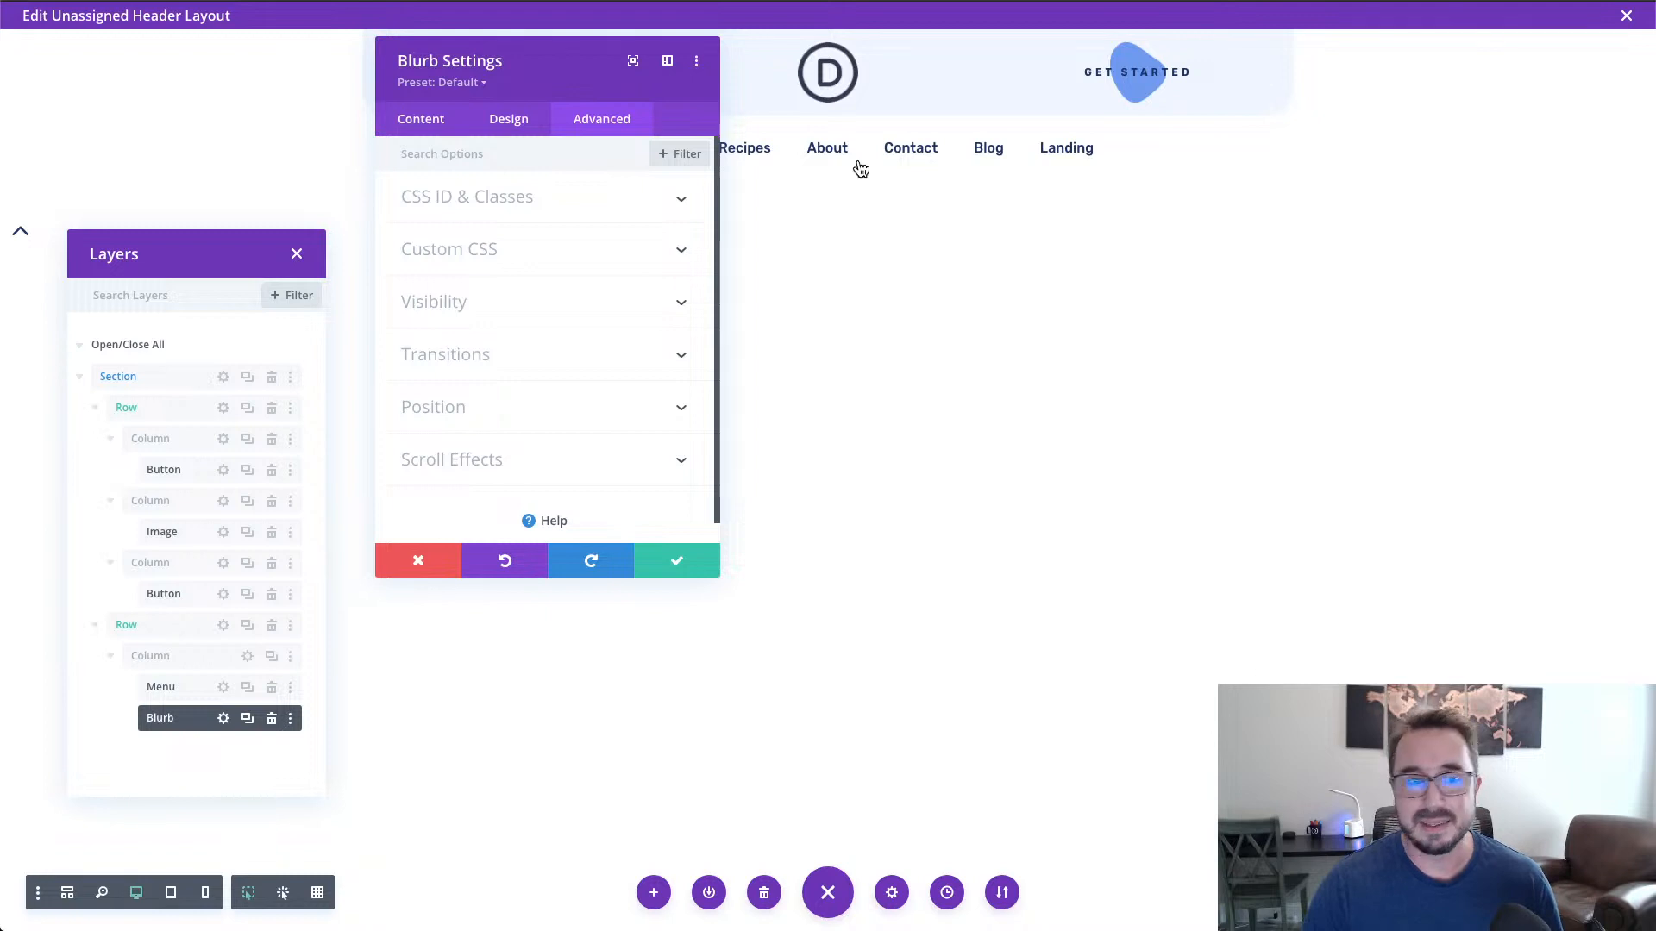
pyautogui.click(549, 199)
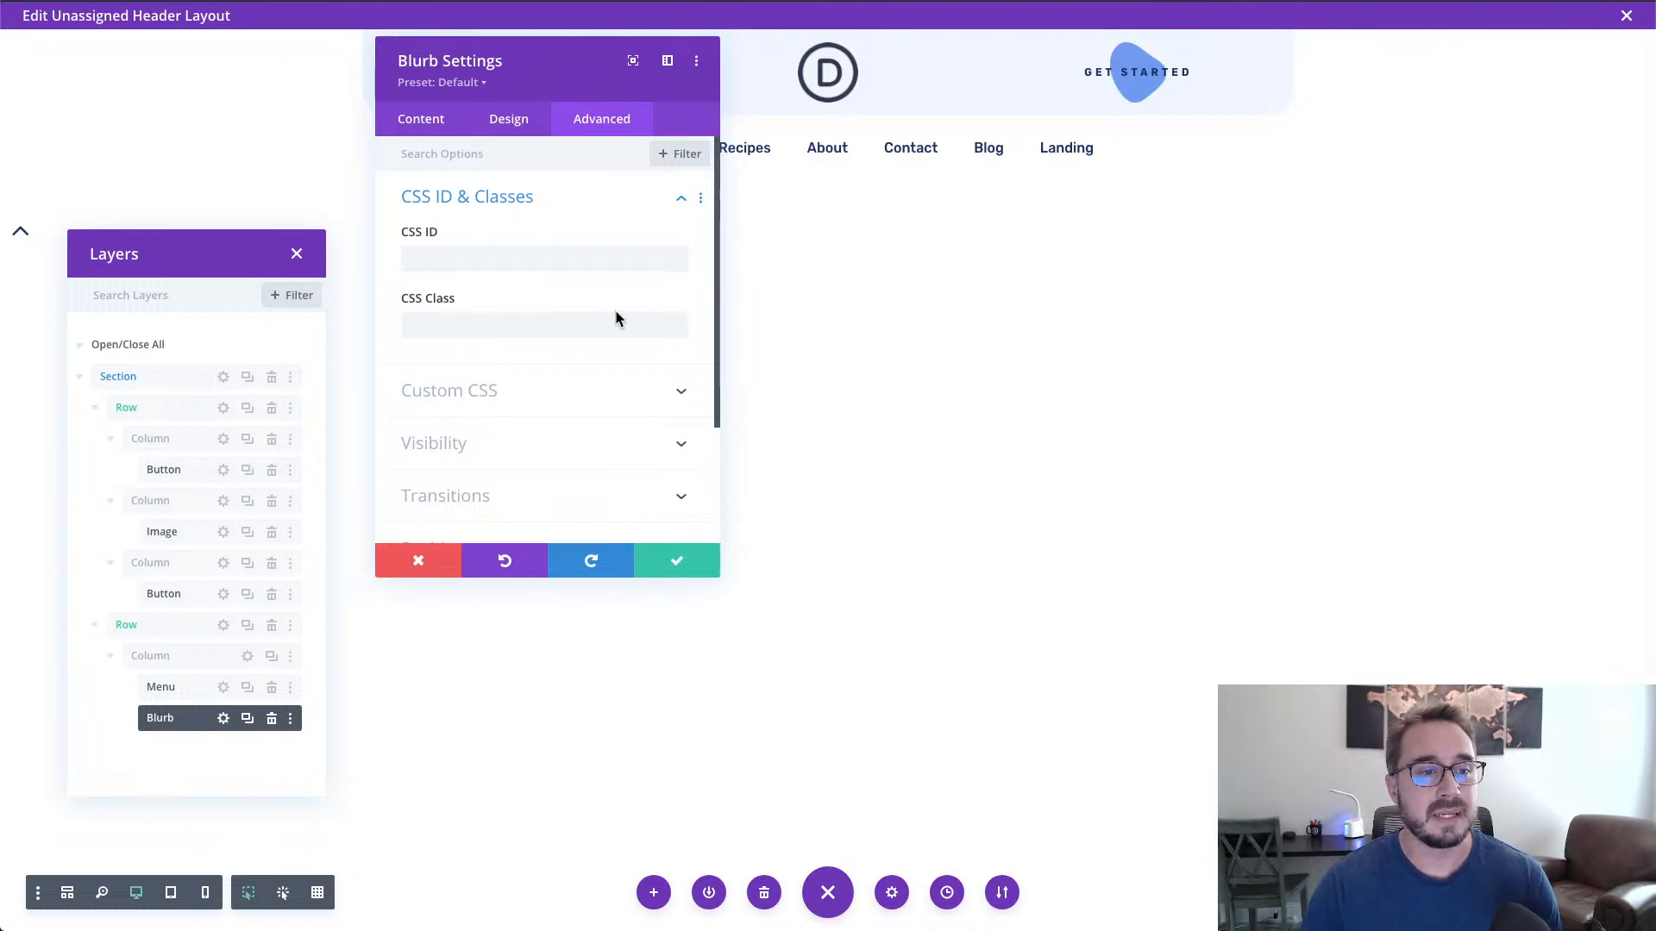
pyautogui.click(575, 326)
pyautogui.write('et-divi-sticky-toggle')
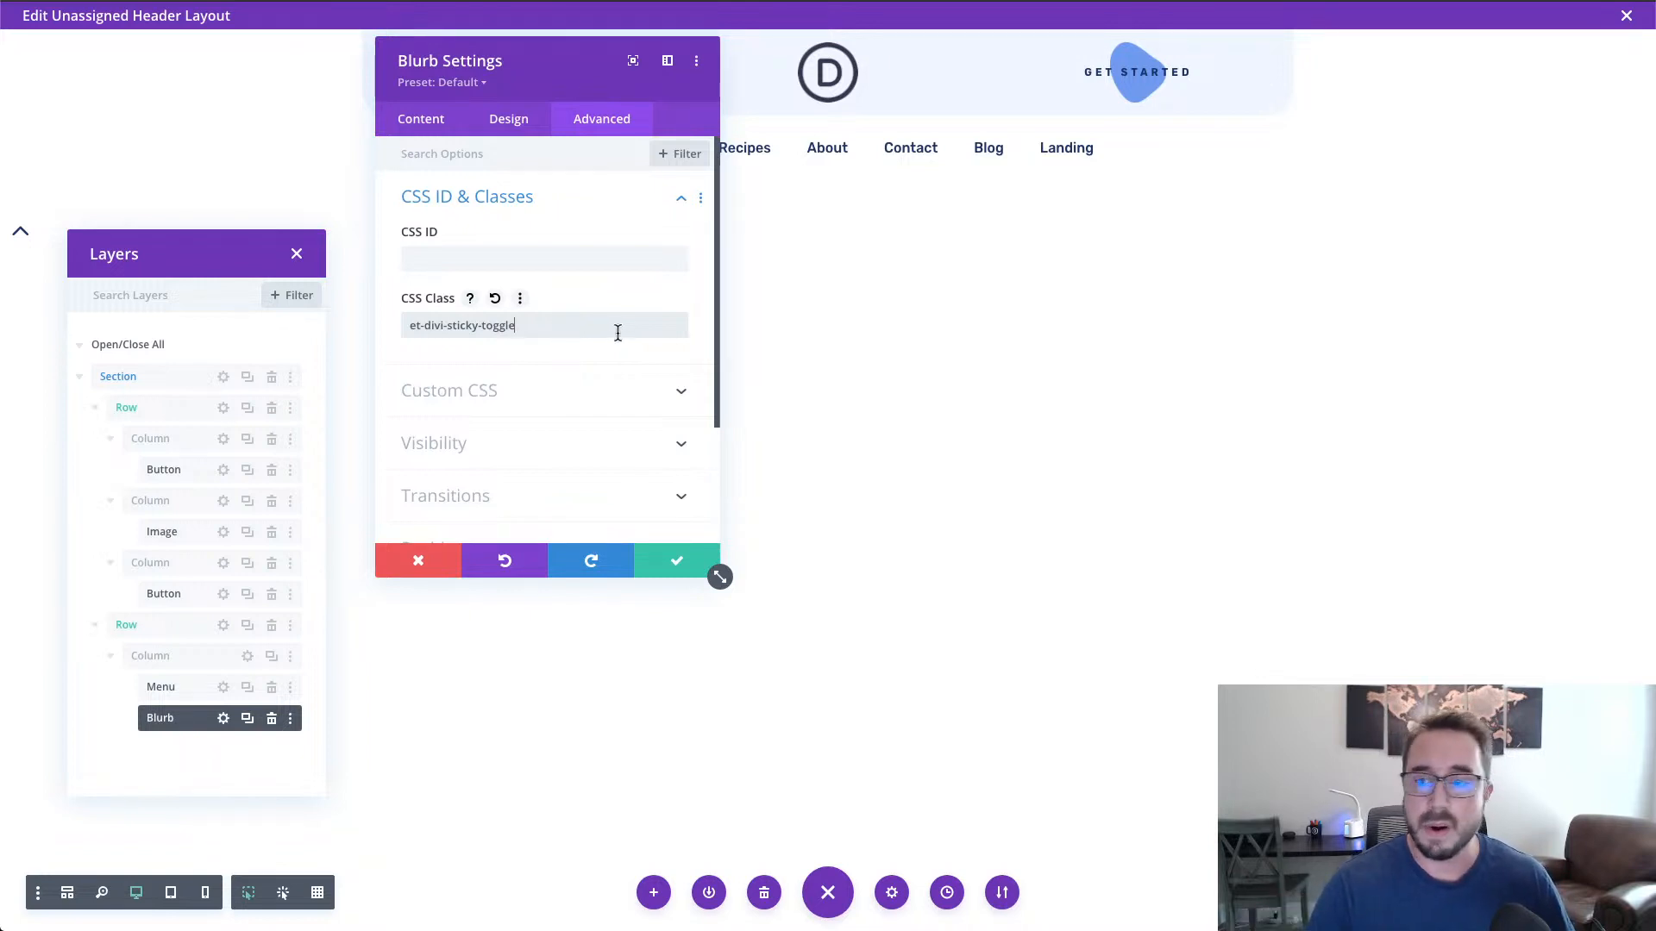
# Step: Give the blurb an Absolute position with its location at the bottom-right corner
pyautogui.scroll(-1, 618, 380)
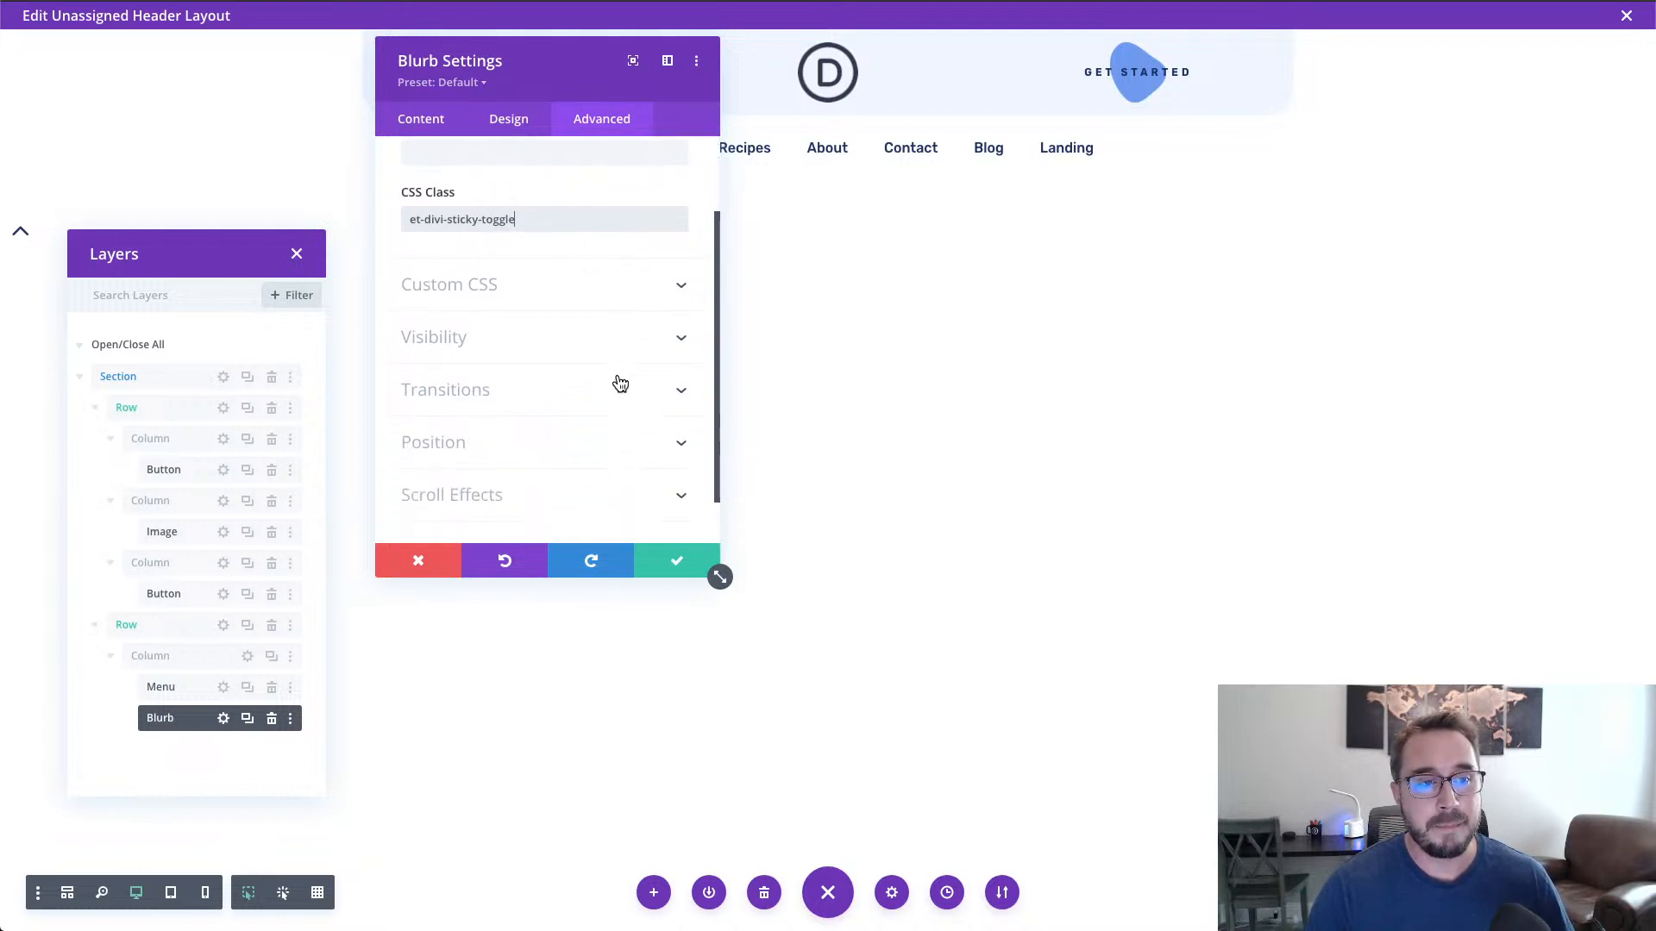
pyautogui.click(569, 453)
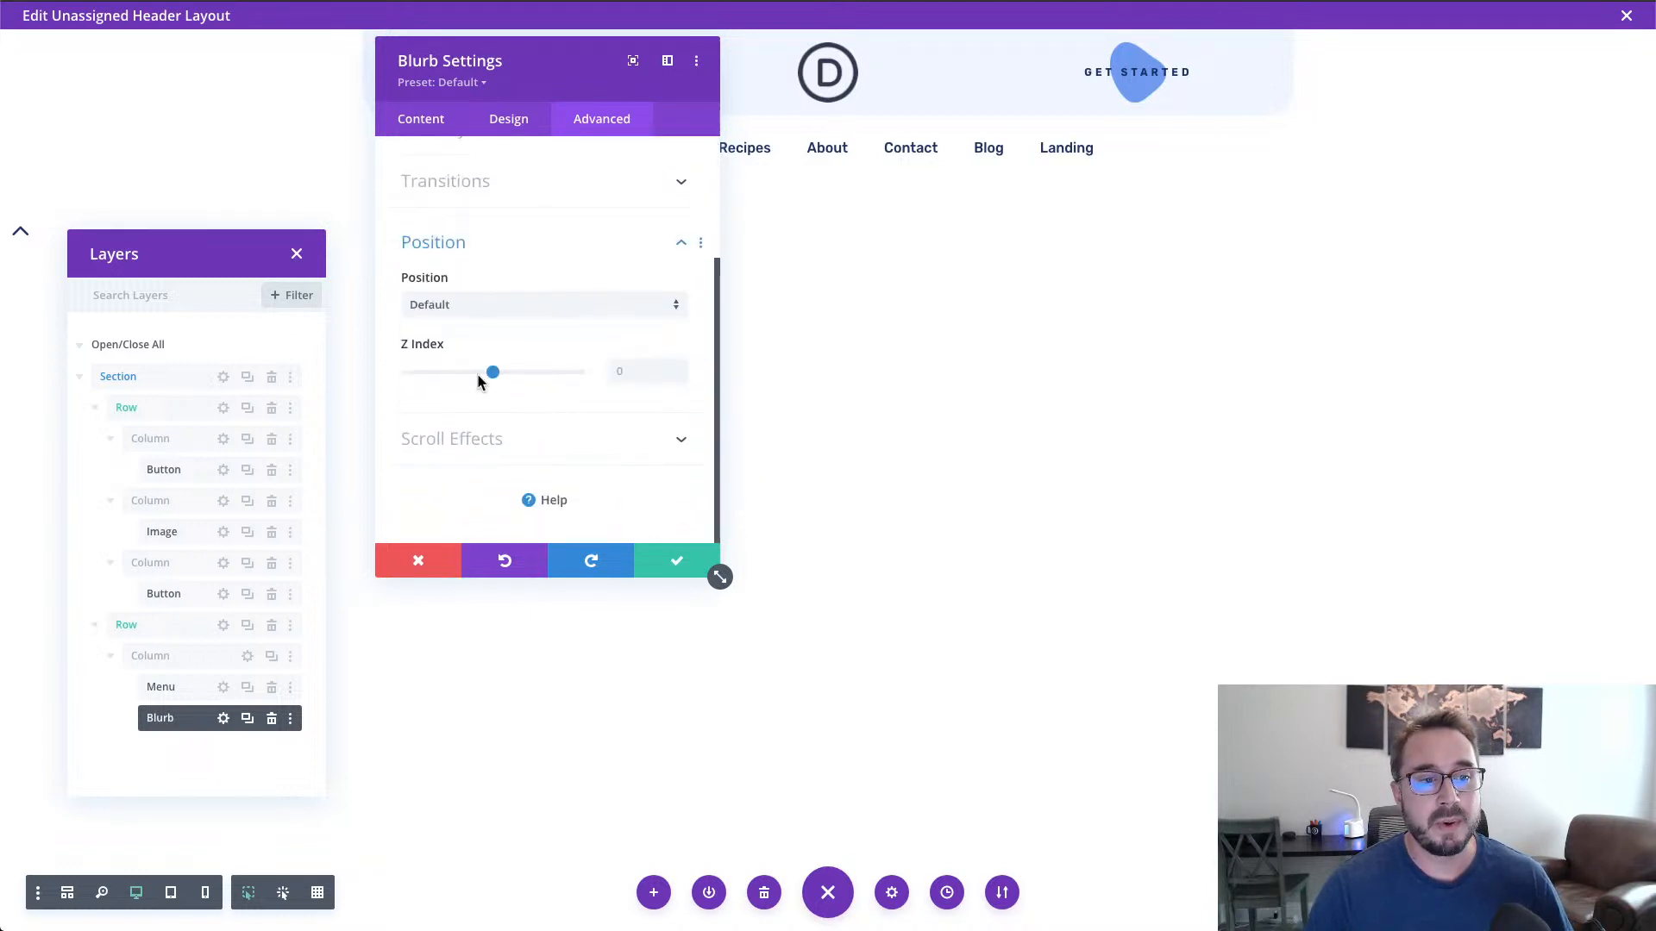
pyautogui.click(465, 309)
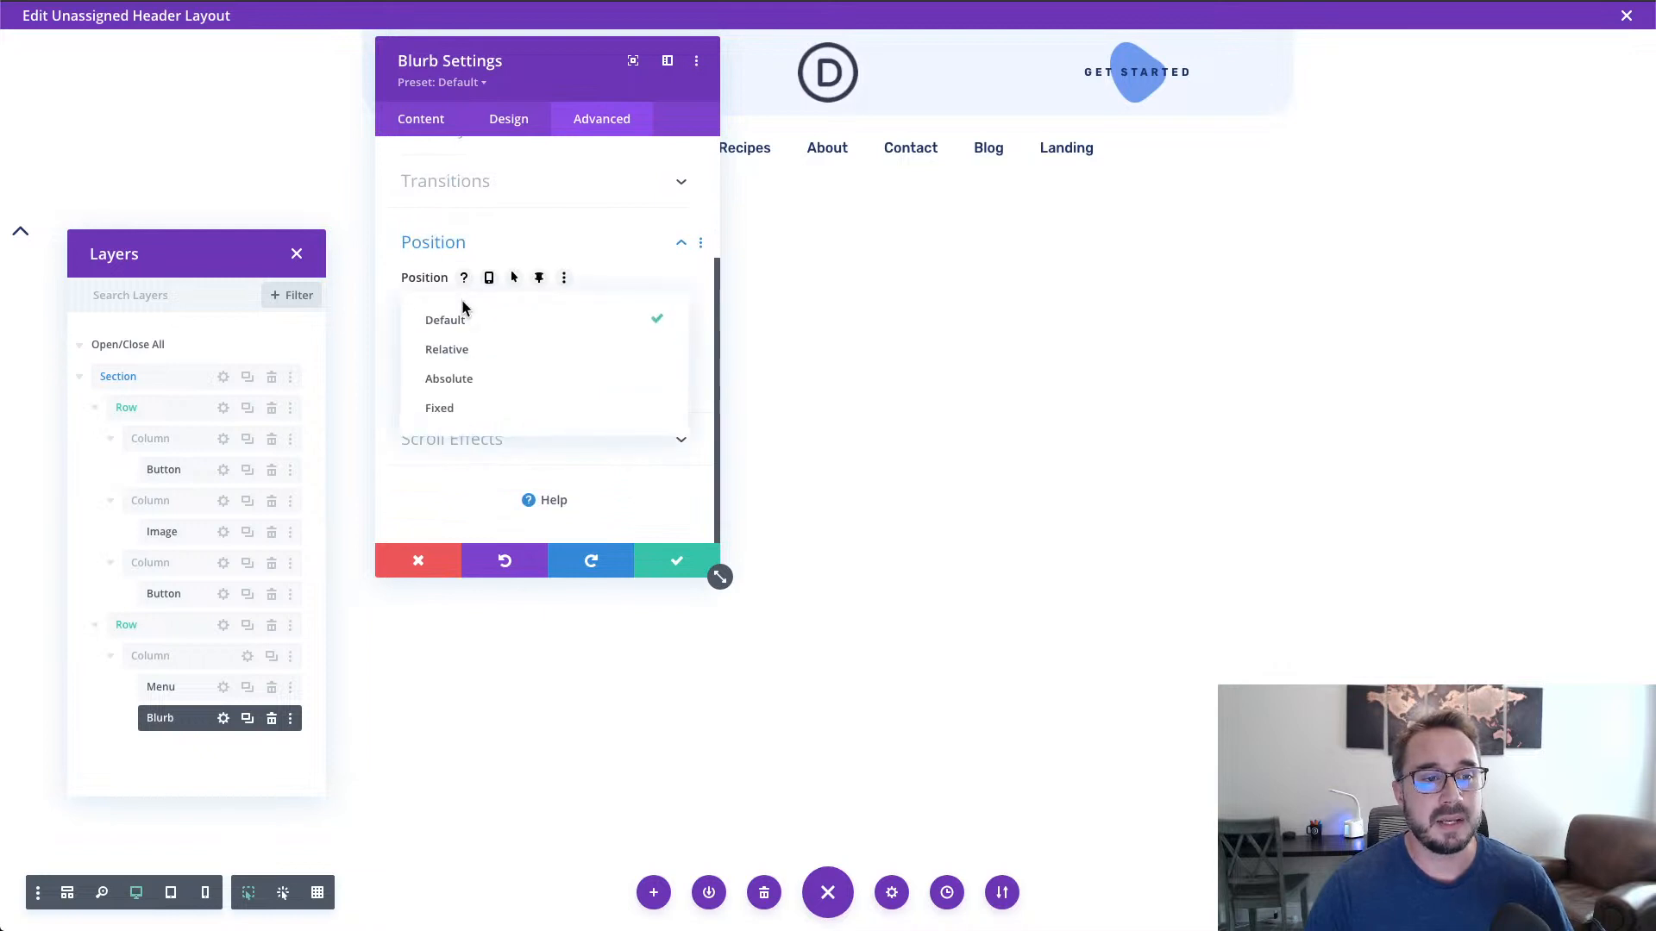
pyautogui.click(482, 380)
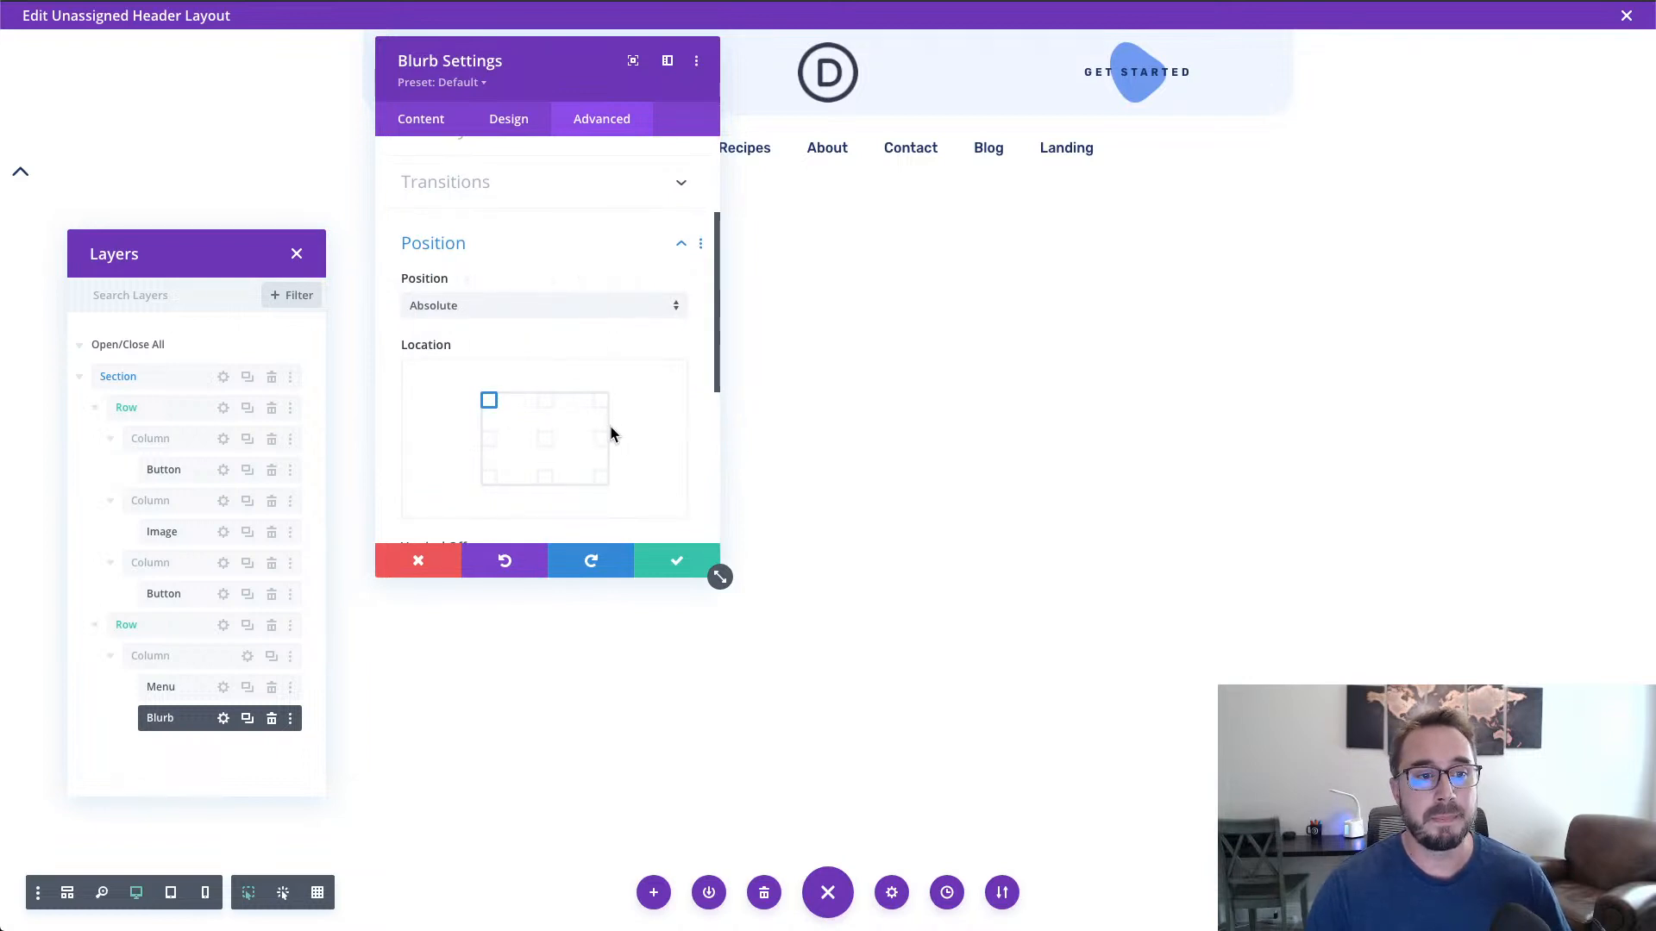
pyautogui.click(601, 479)
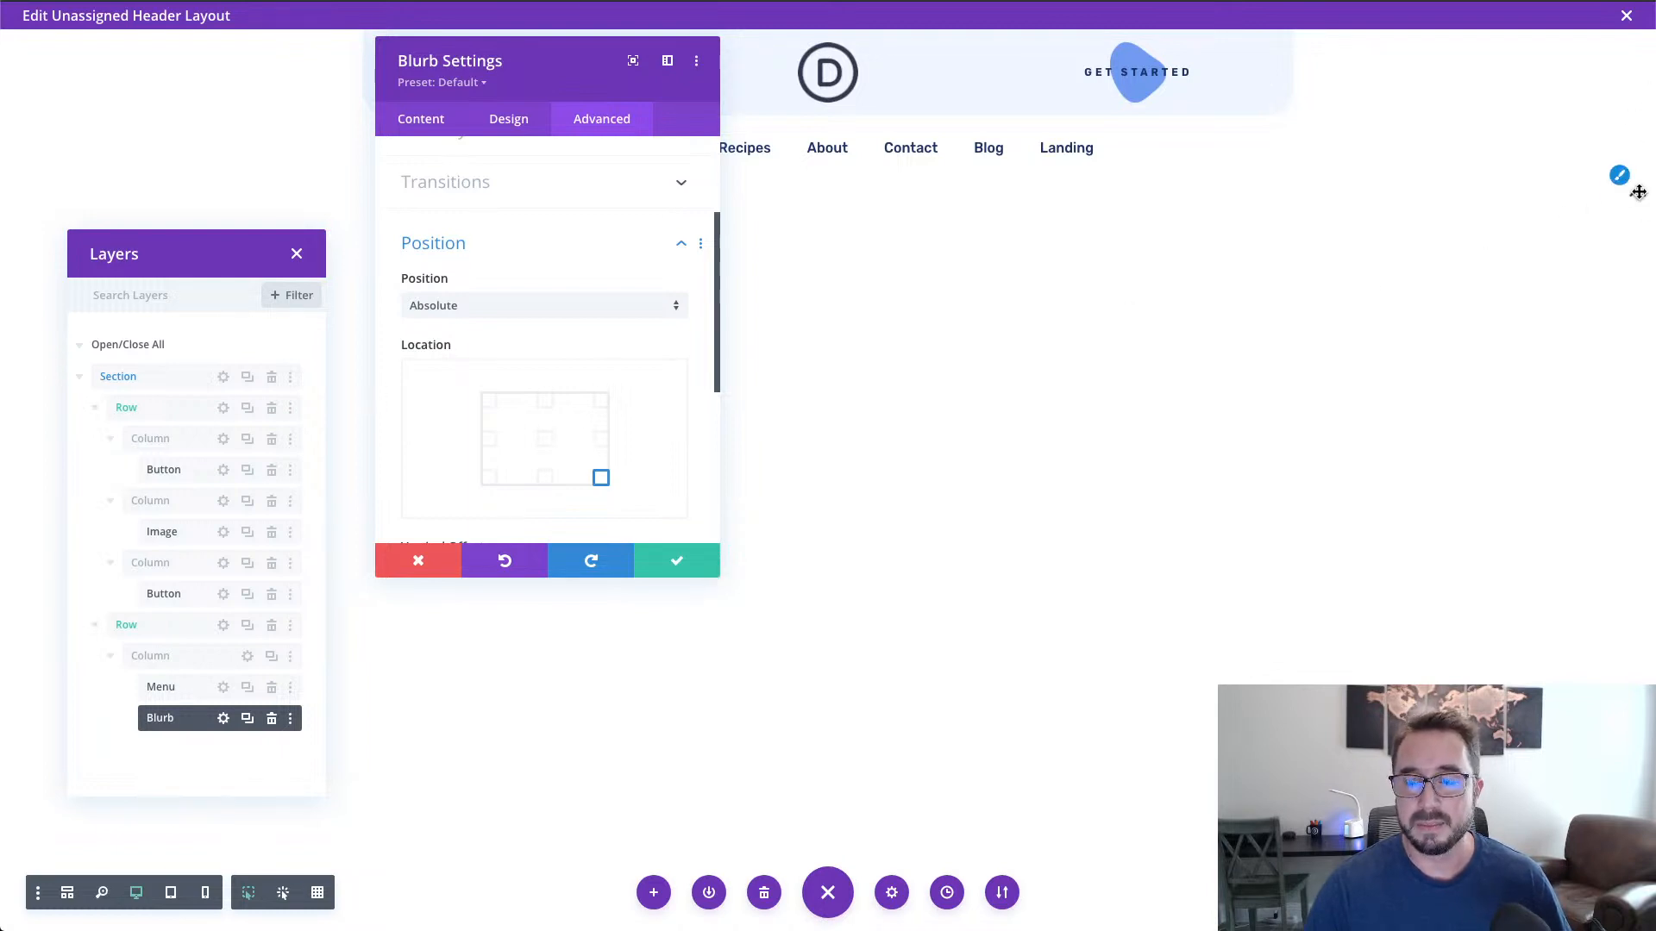
# Step: Set the blurb's horizontal offset to 20px
pyautogui.scroll(-3, 508, 429)
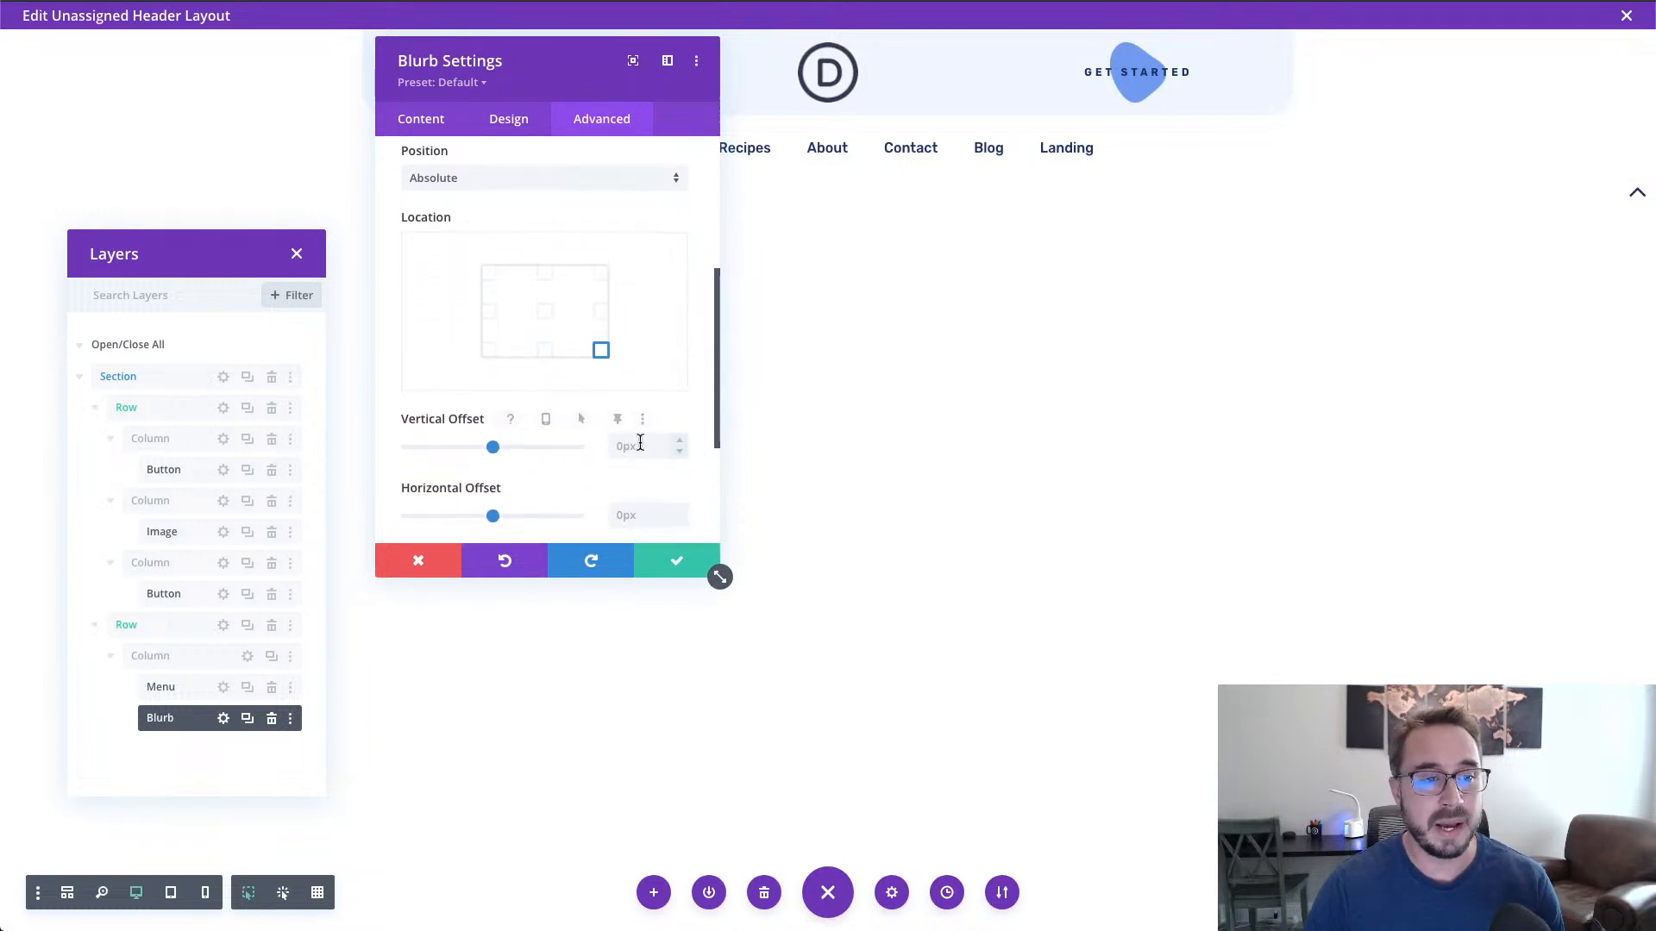
pyautogui.scroll(-1, 577, 480)
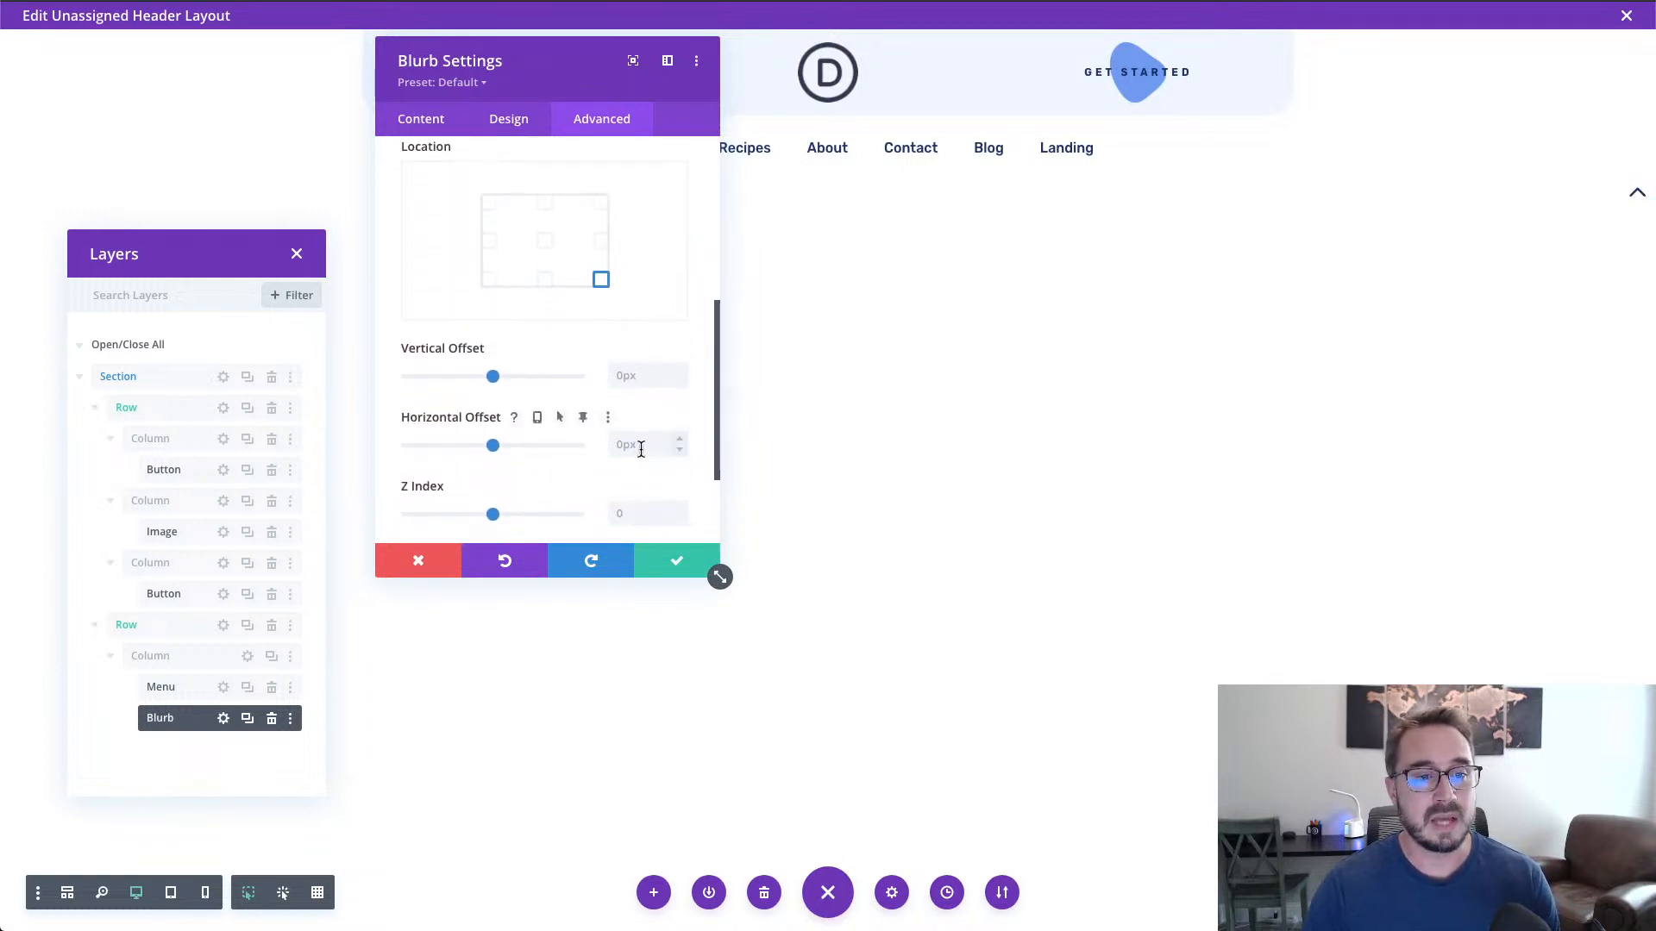
pyautogui.click(643, 449)
pyautogui.write('1')
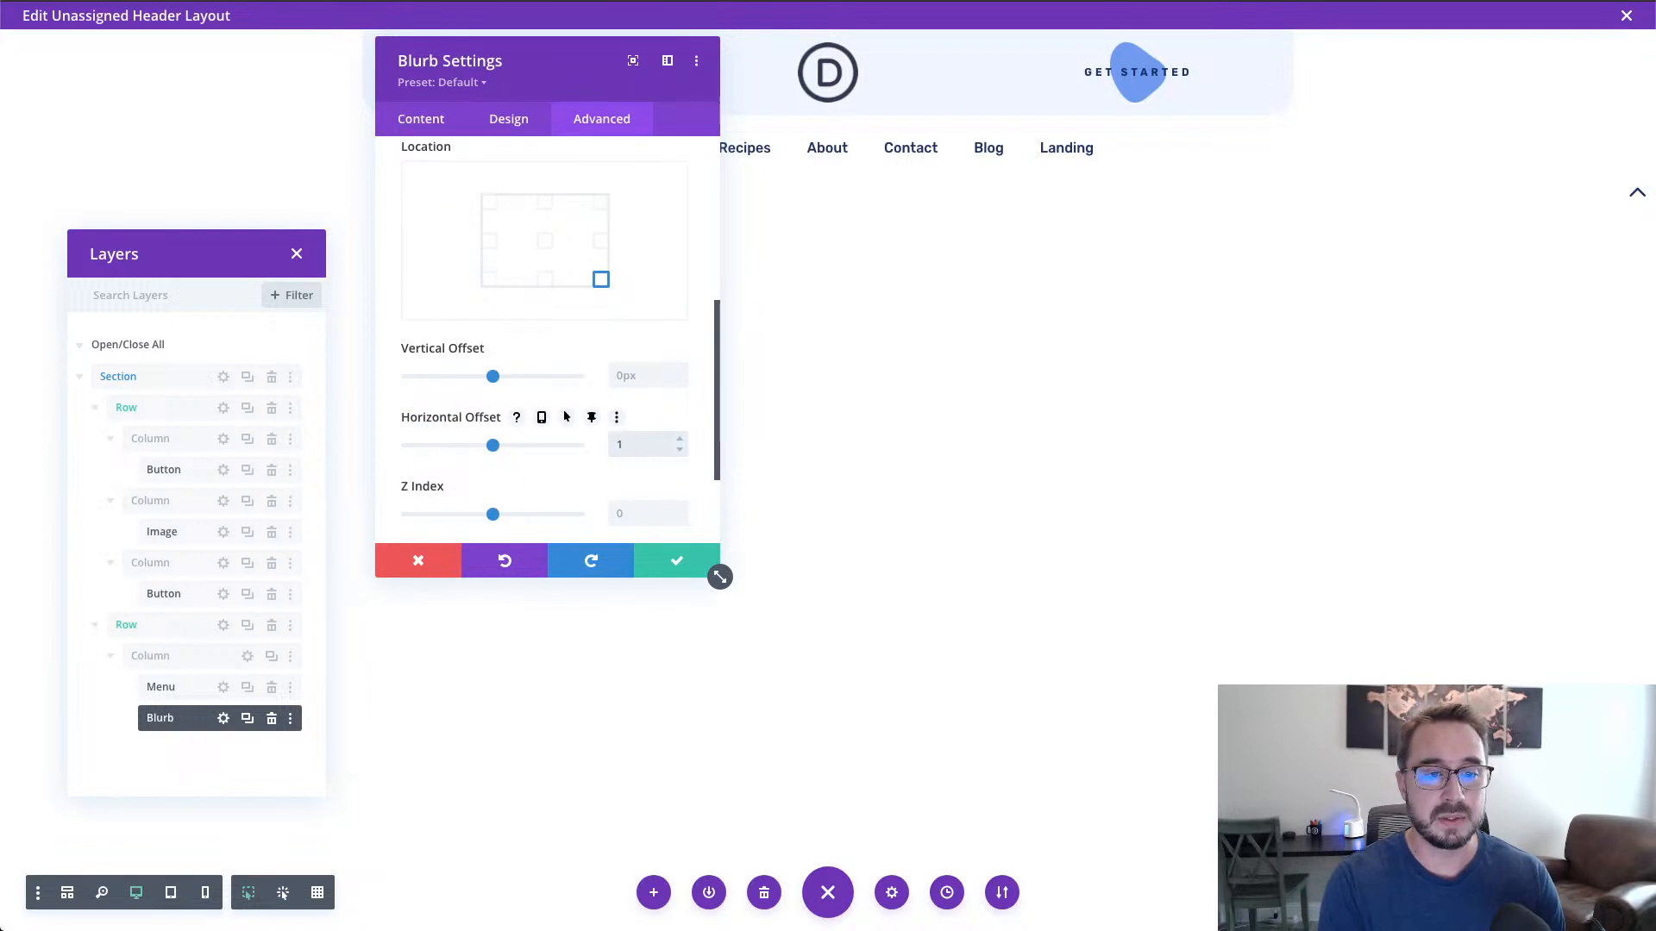
pyautogui.write('2px')
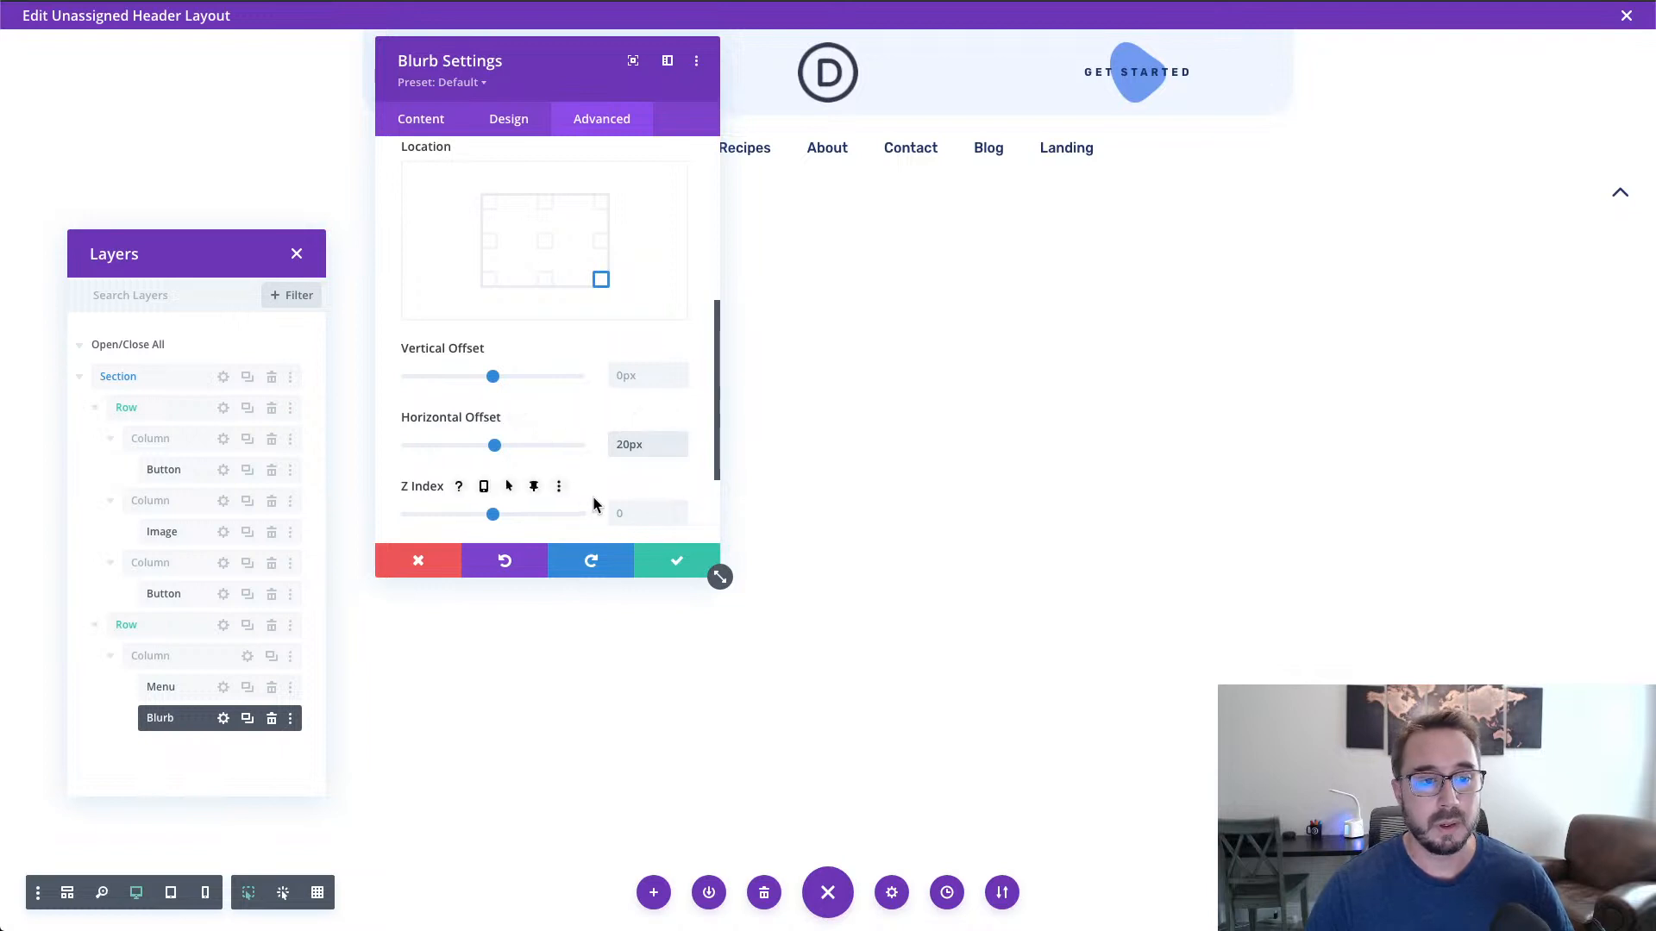
# Step: Set the blurb's Z Index to -1 and save the blurb settings
pyautogui.scroll(-1, 592, 490)
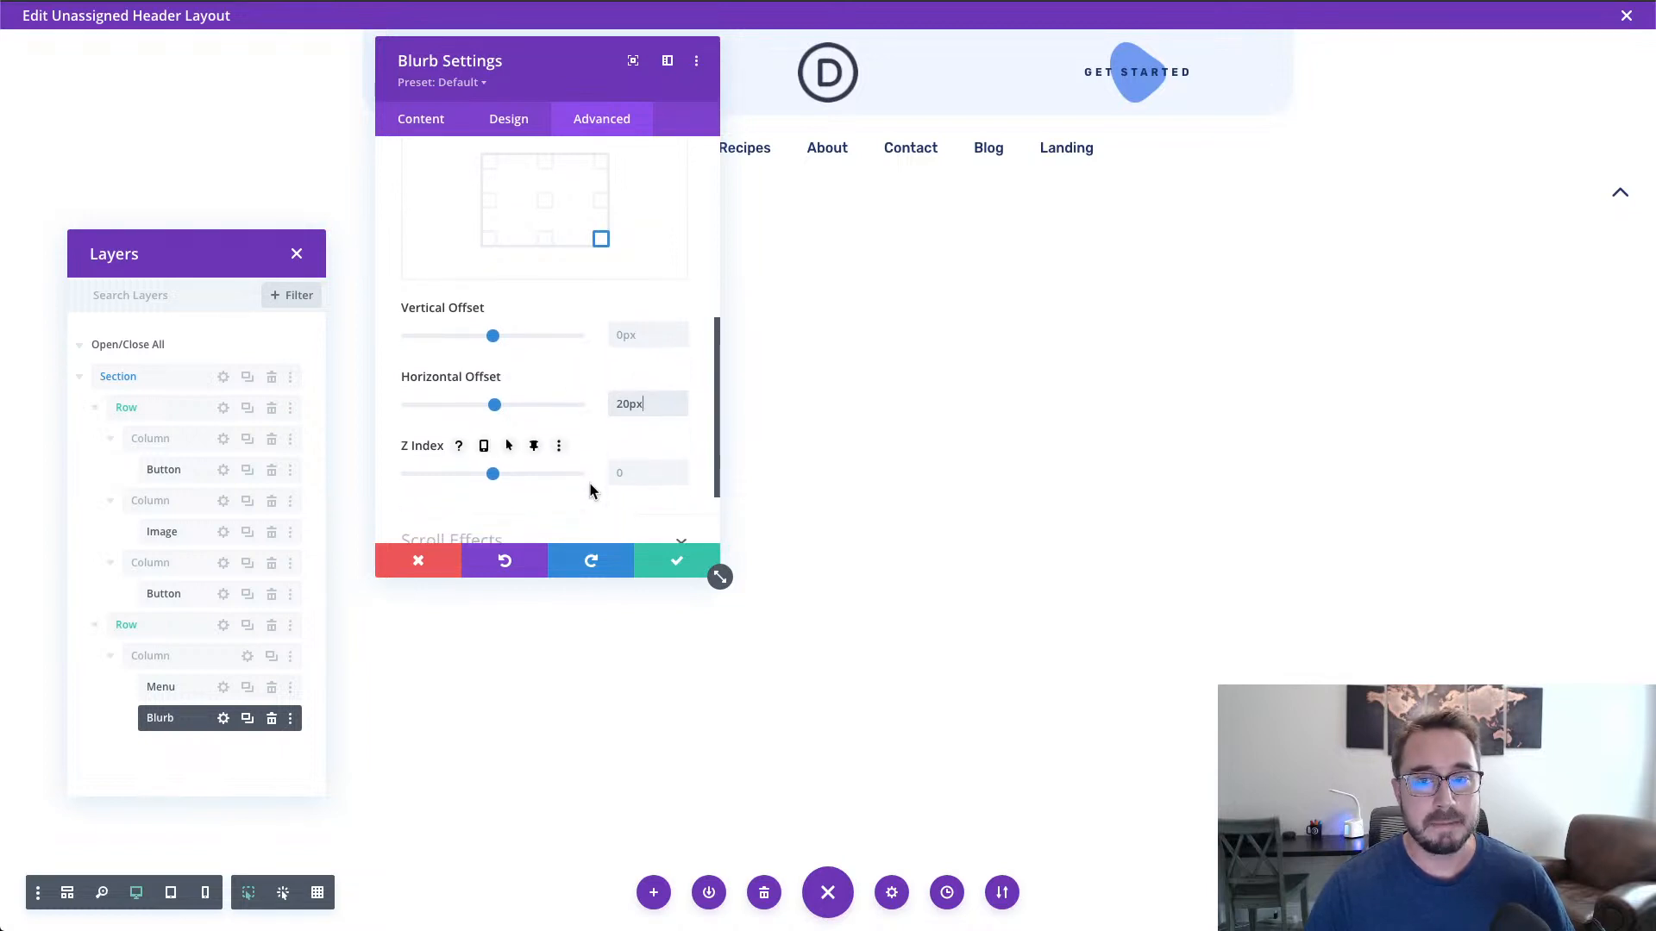
pyautogui.scroll(1, 592, 489)
pyautogui.scroll(-1, 591, 490)
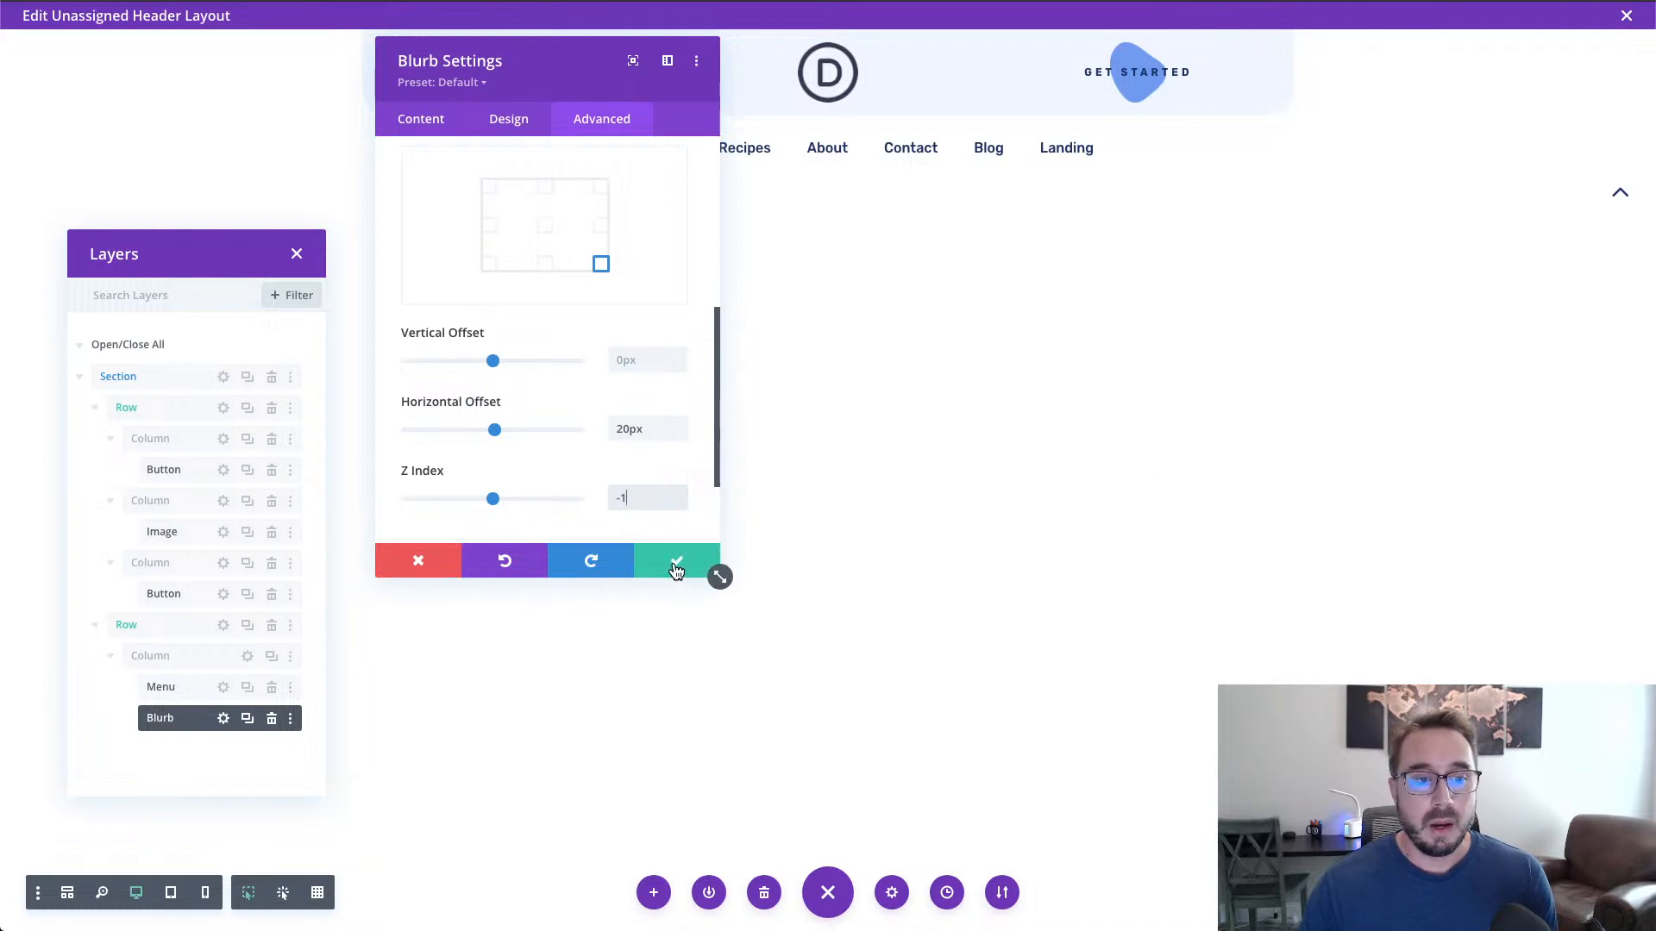
pyautogui.click(676, 569)
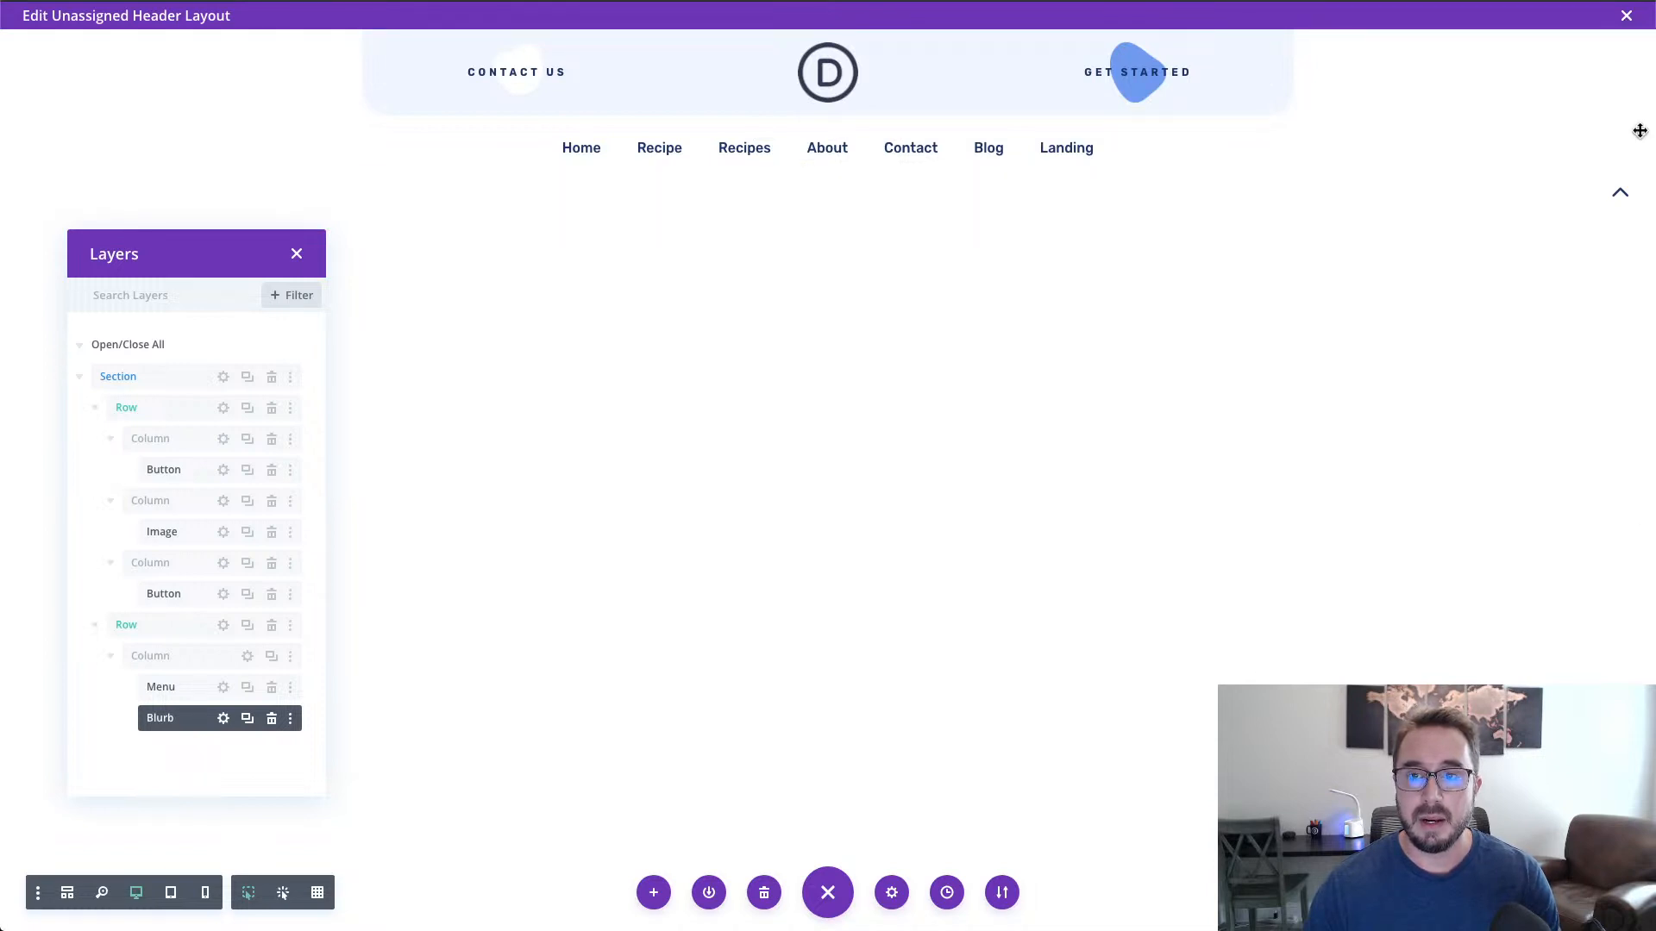
# Step: Close the header layout editor and save the Theme Builder changes
pyautogui.click(1626, 16)
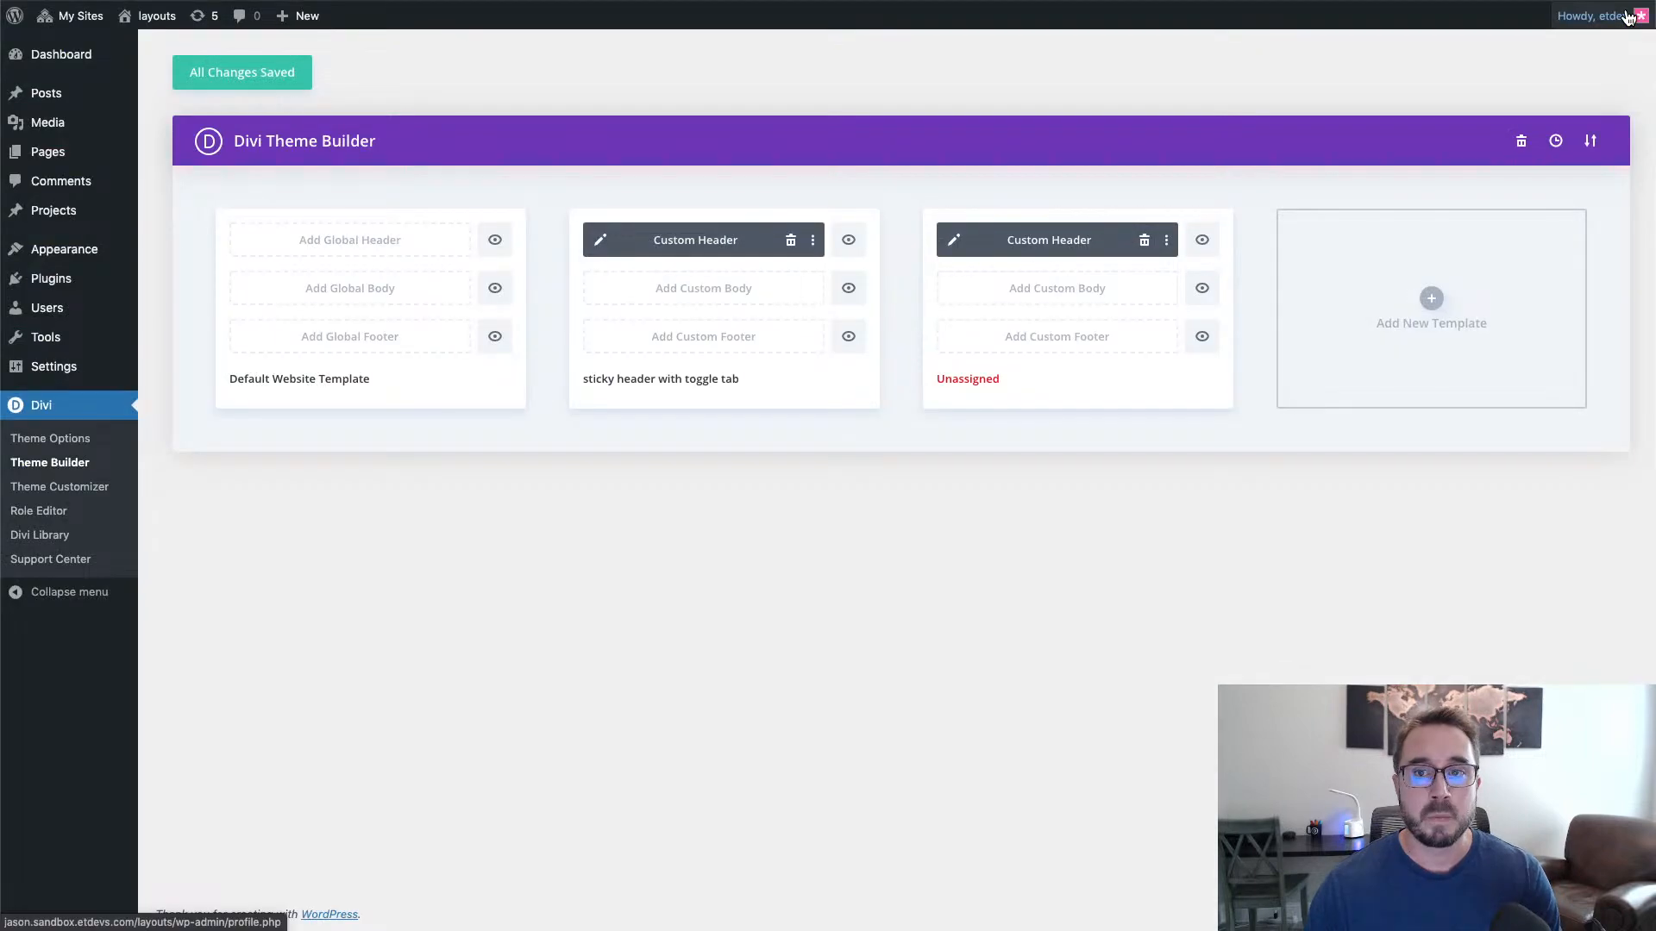
pyautogui.click(250, 79)
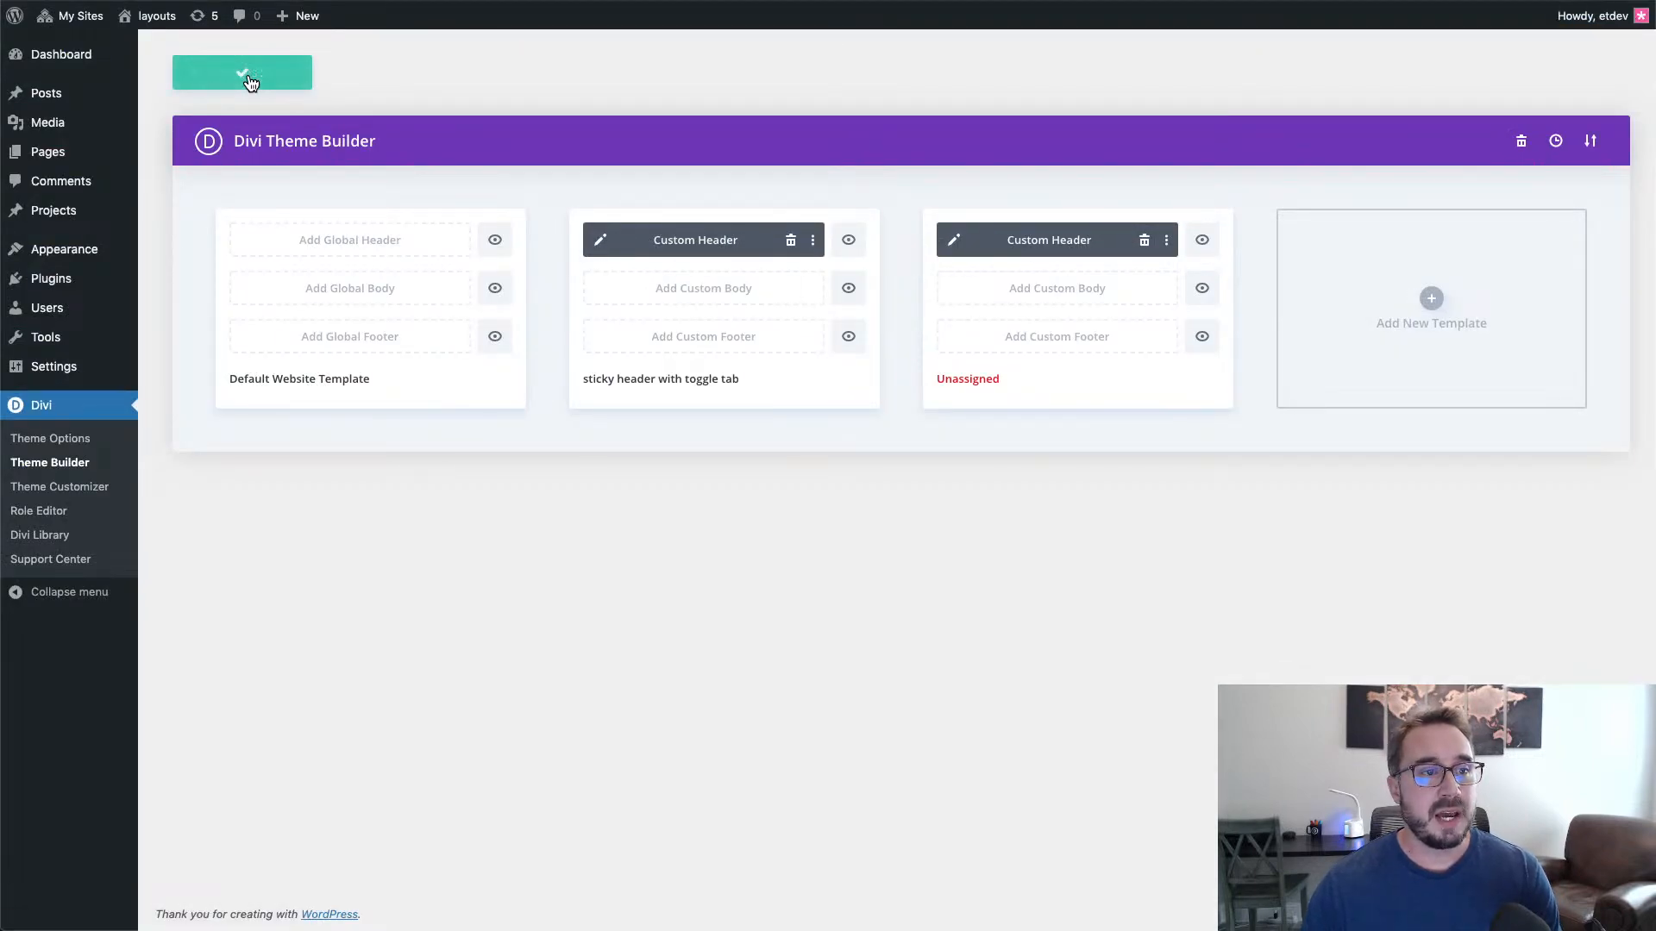
# Step: Assign the unassigned template to All Pages and save the Theme Builder changes
pyautogui.moveTo(1018, 256)
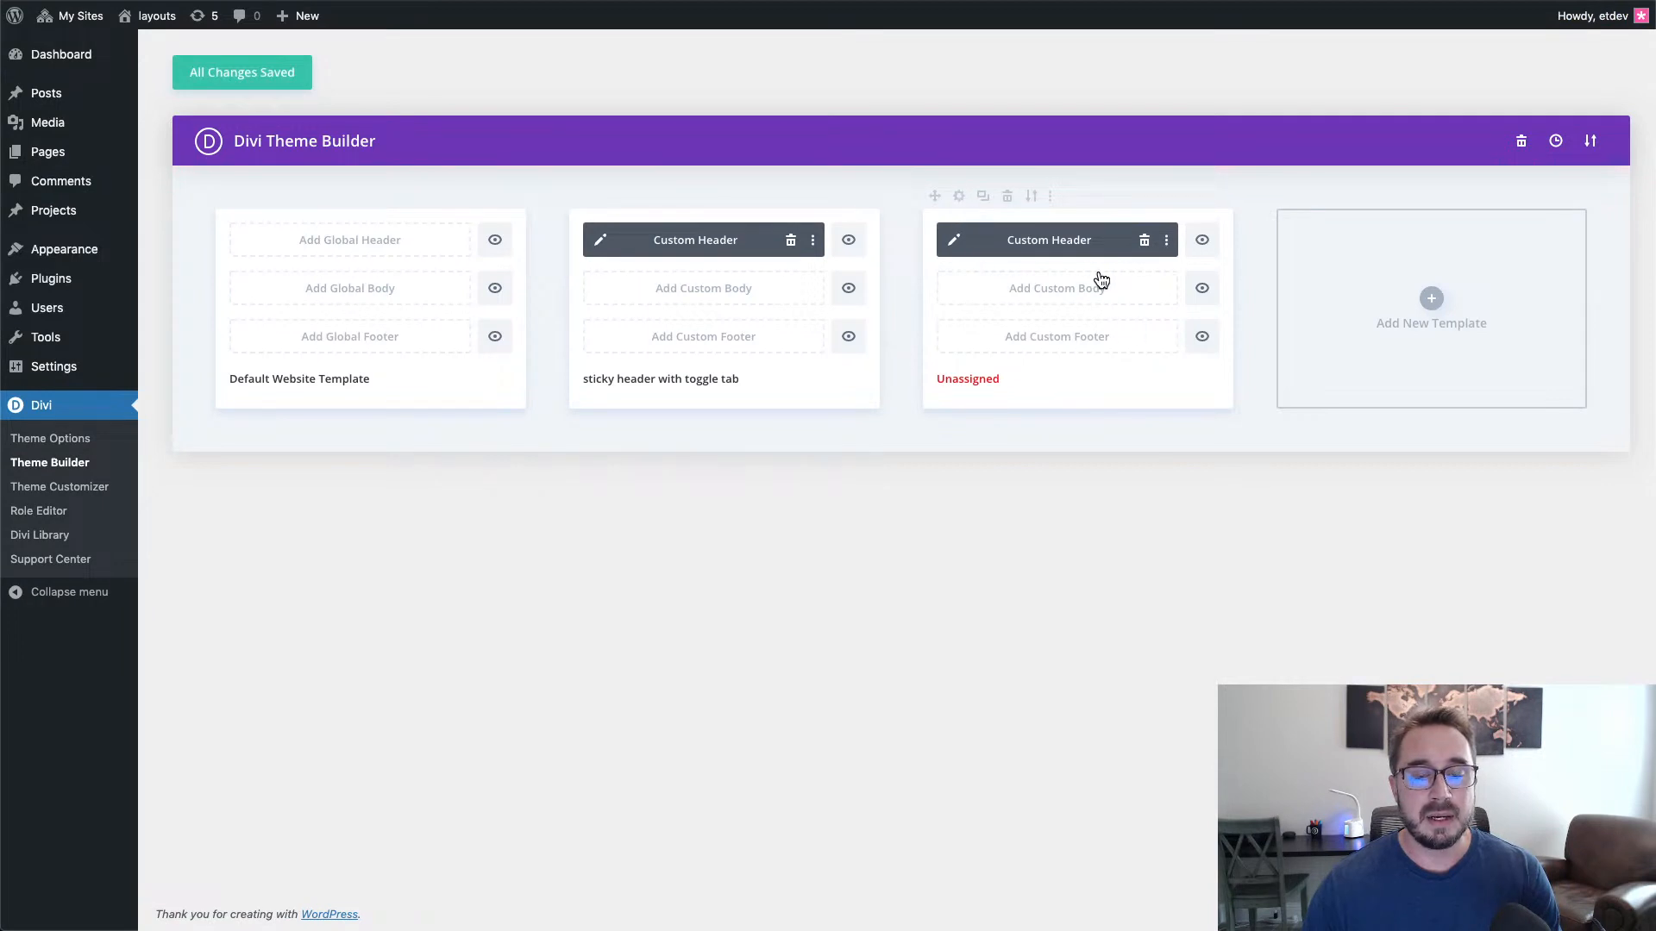
pyautogui.click(959, 198)
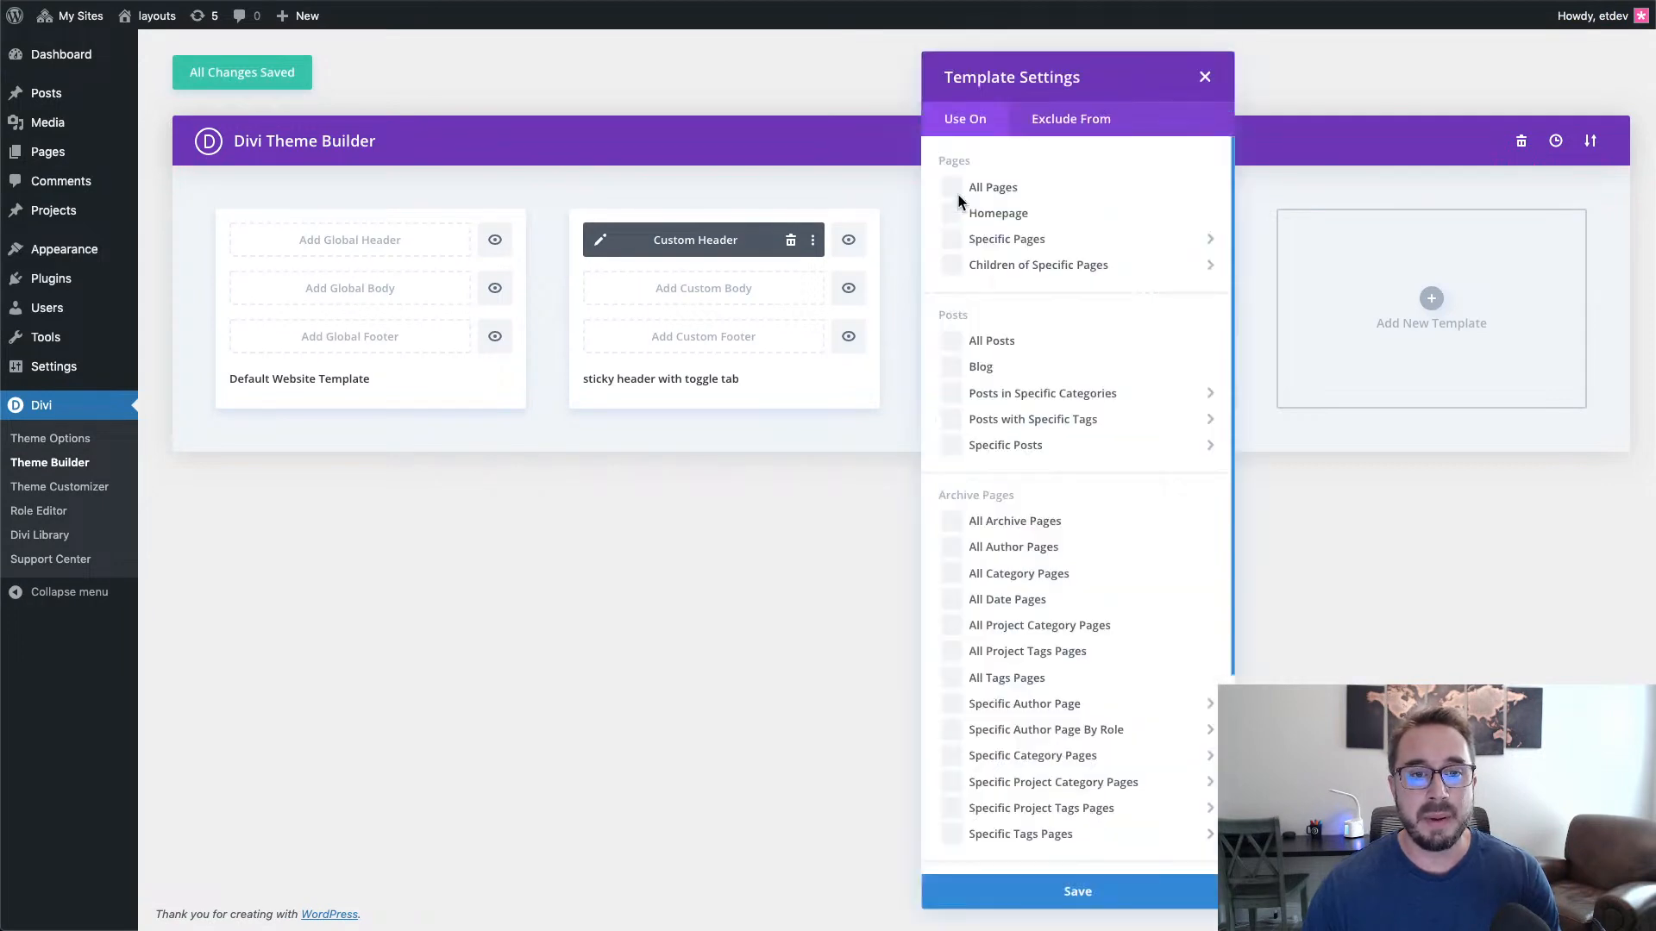
pyautogui.click(957, 193)
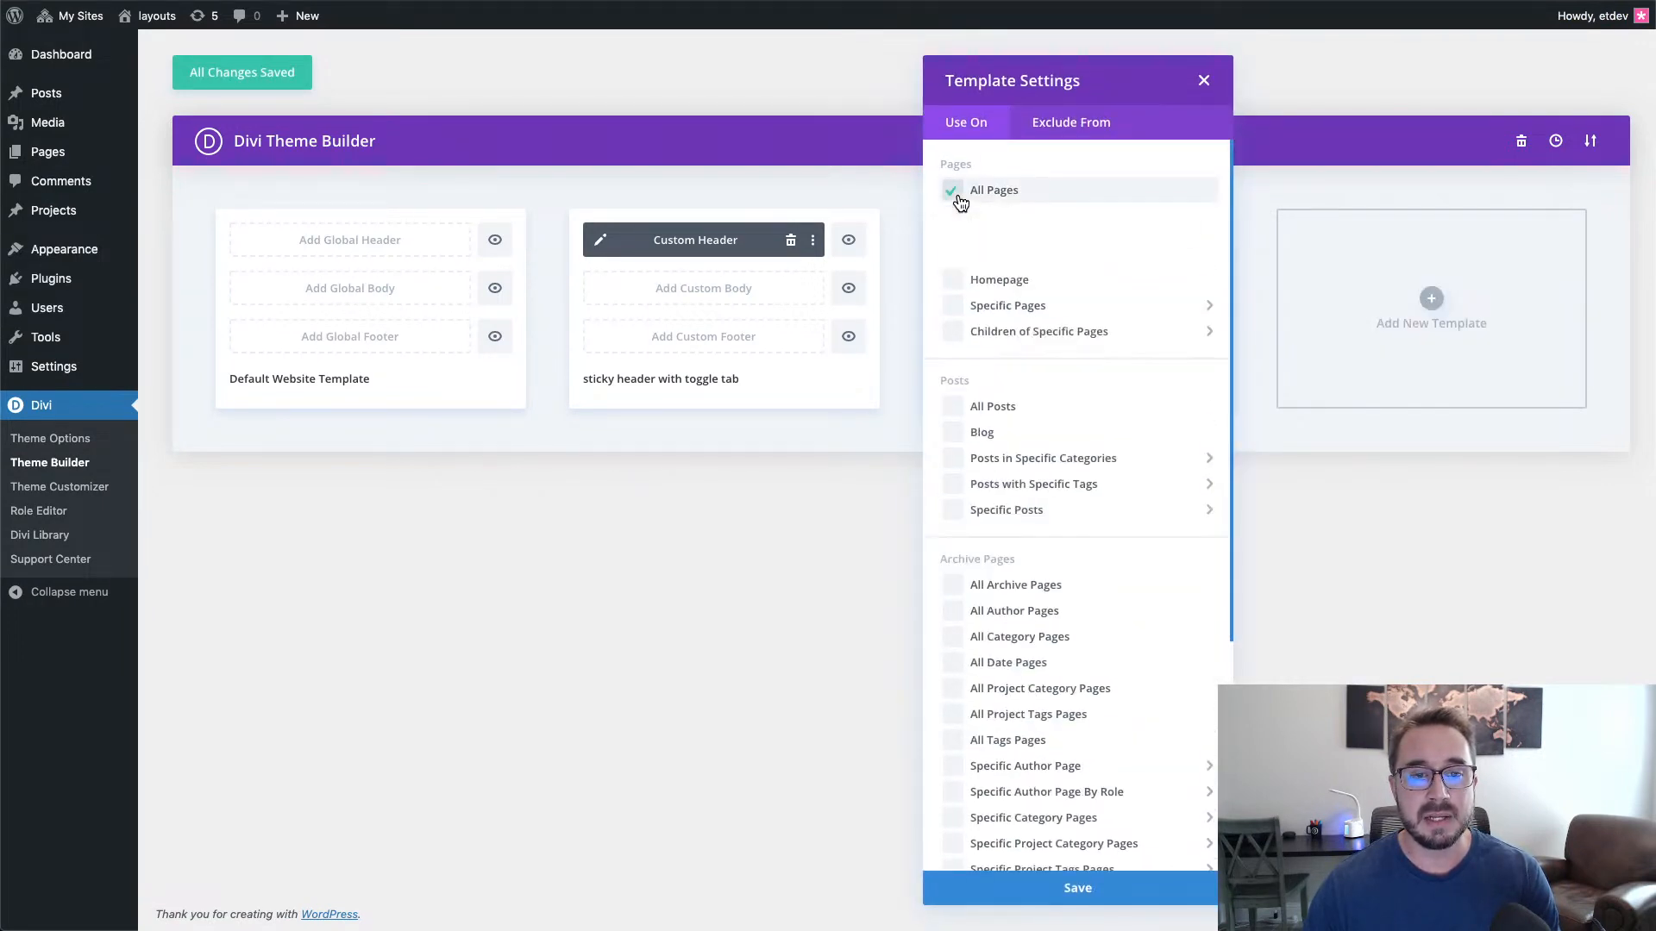
pyautogui.click(1080, 889)
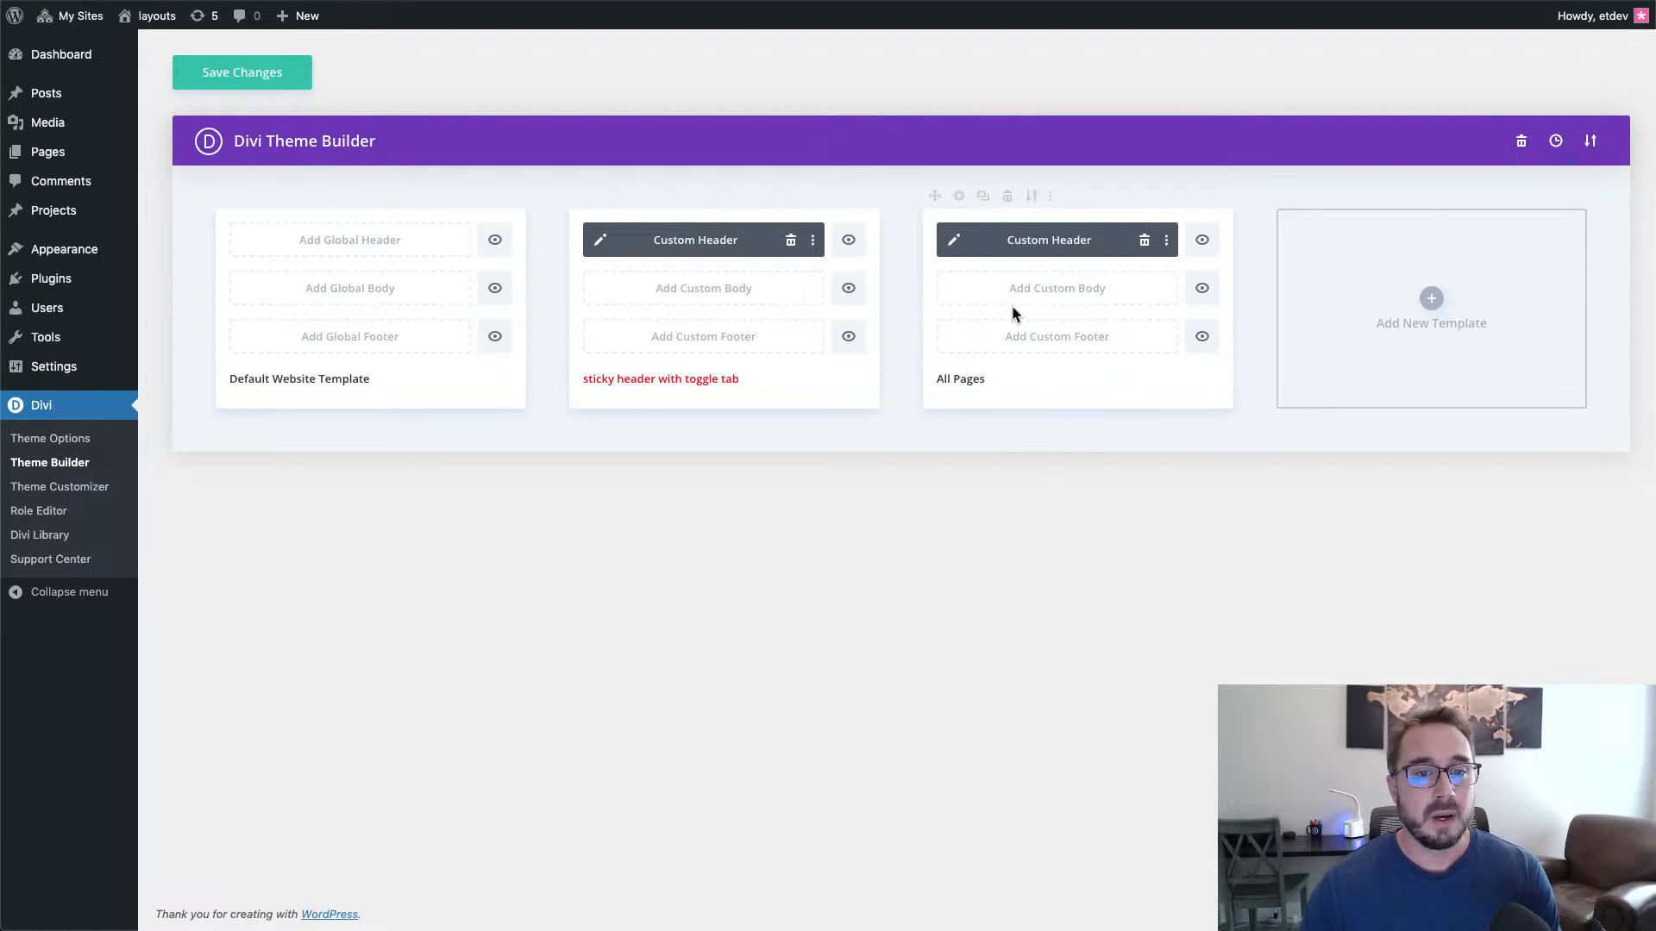
pyautogui.click(282, 73)
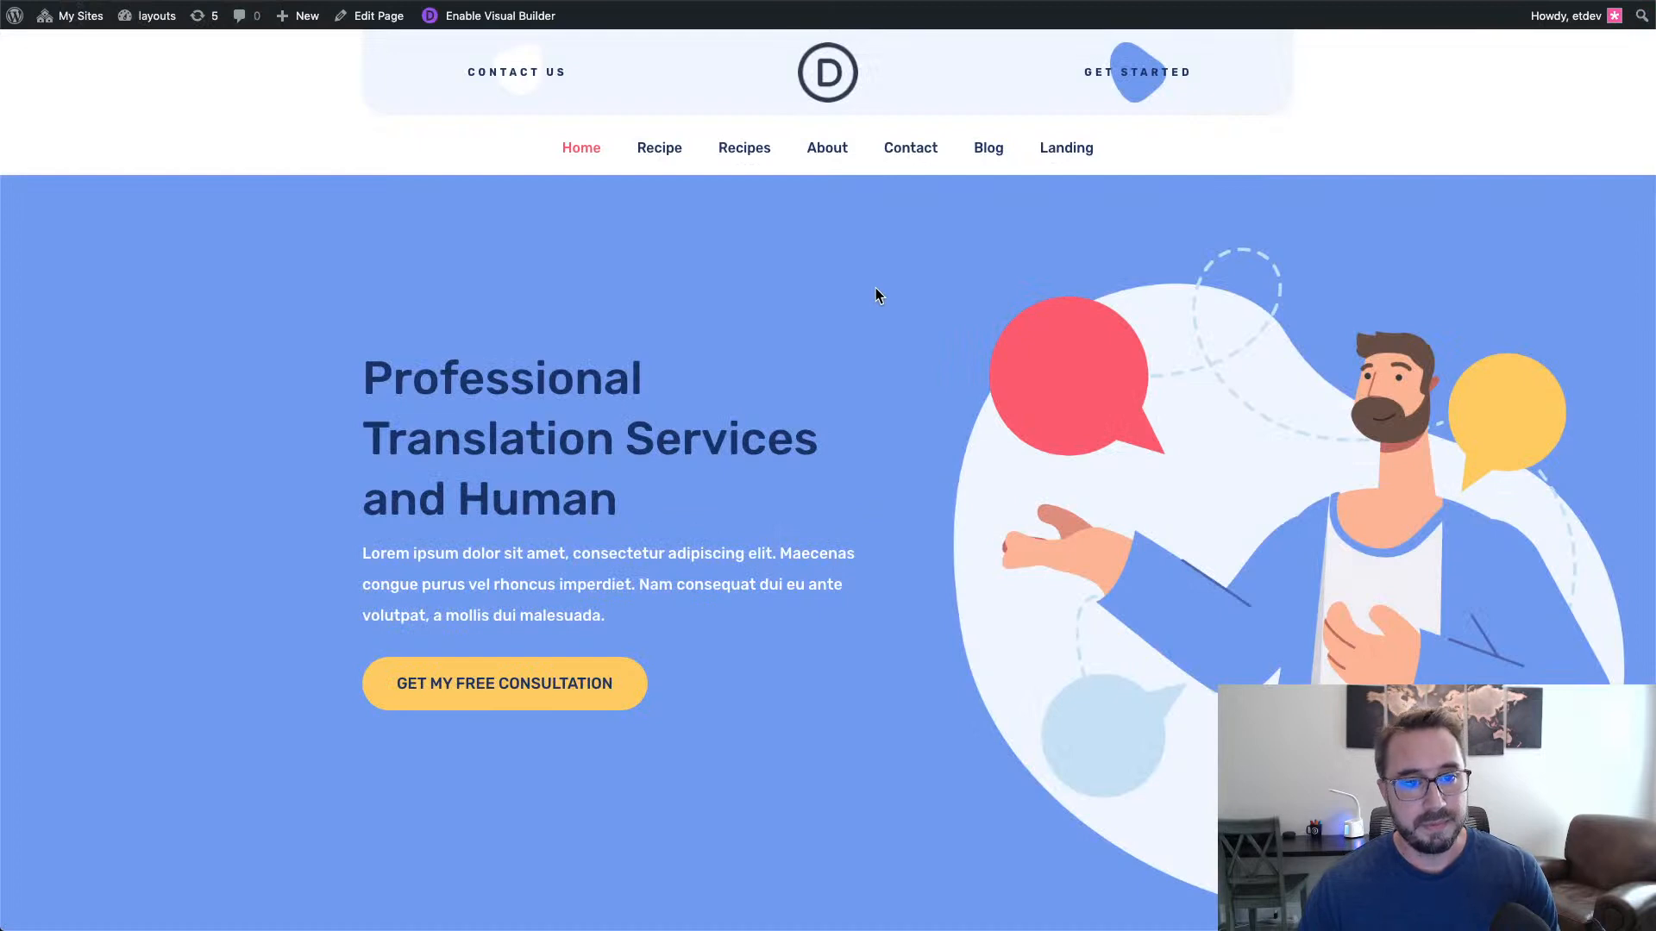
# Step: Reload the live page and examine how the sticky header and its arrow tab behave while the page scrolls
pyautogui.press('super+r')
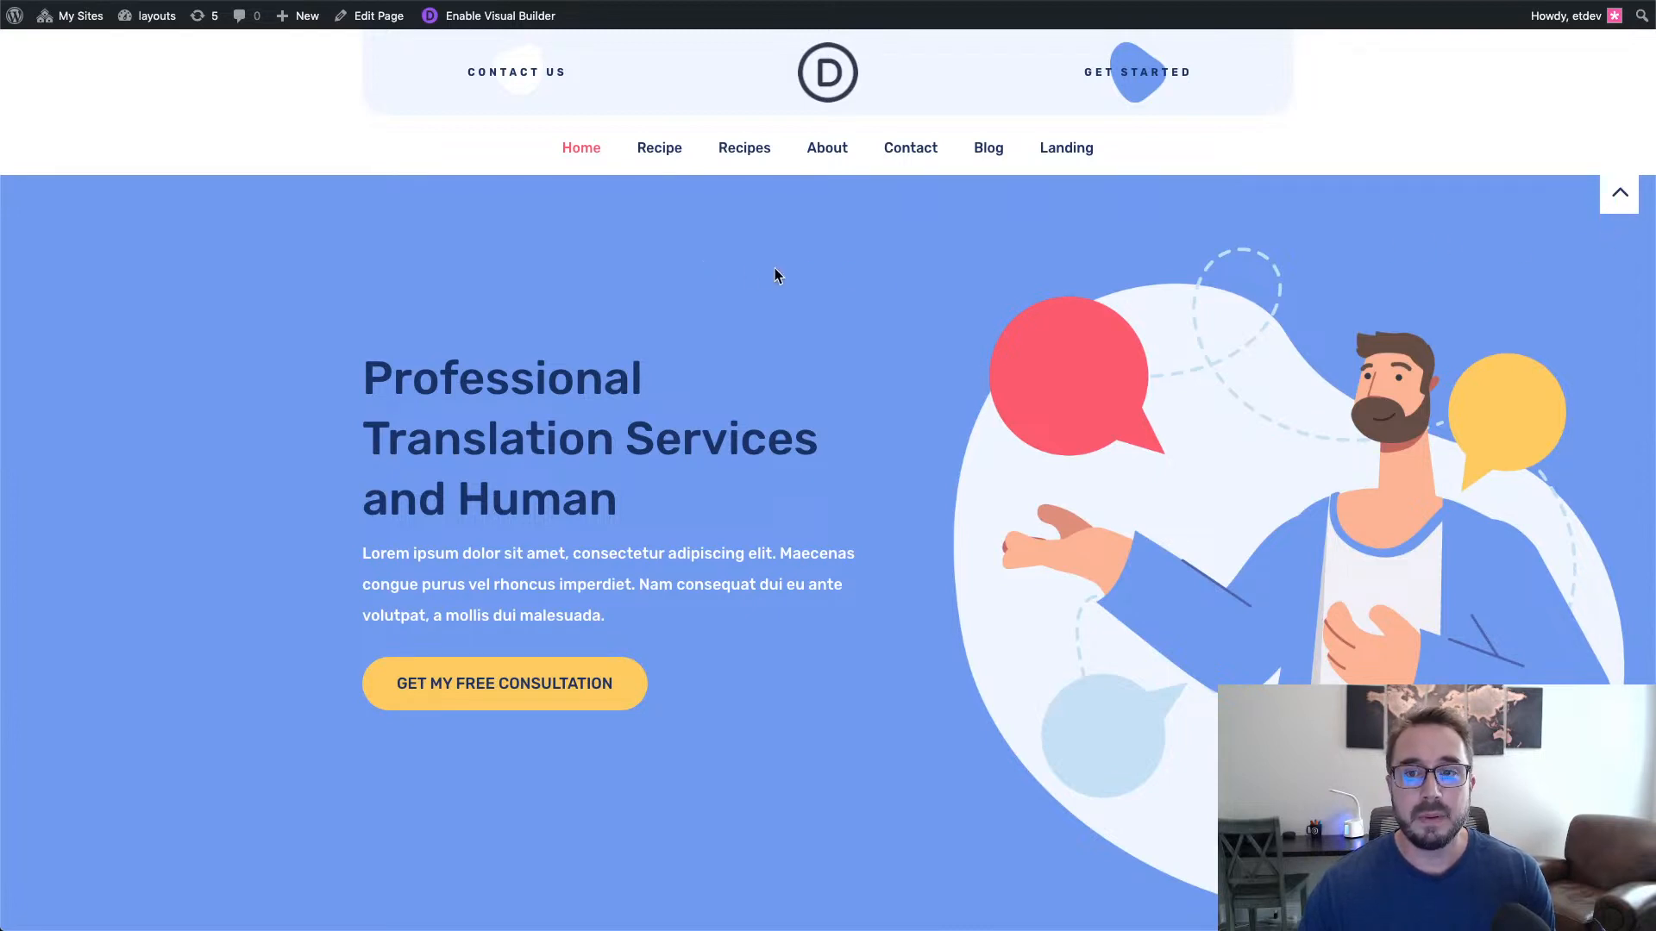
pyautogui.scroll(-5, 774, 276)
pyautogui.scroll(5, 775, 276)
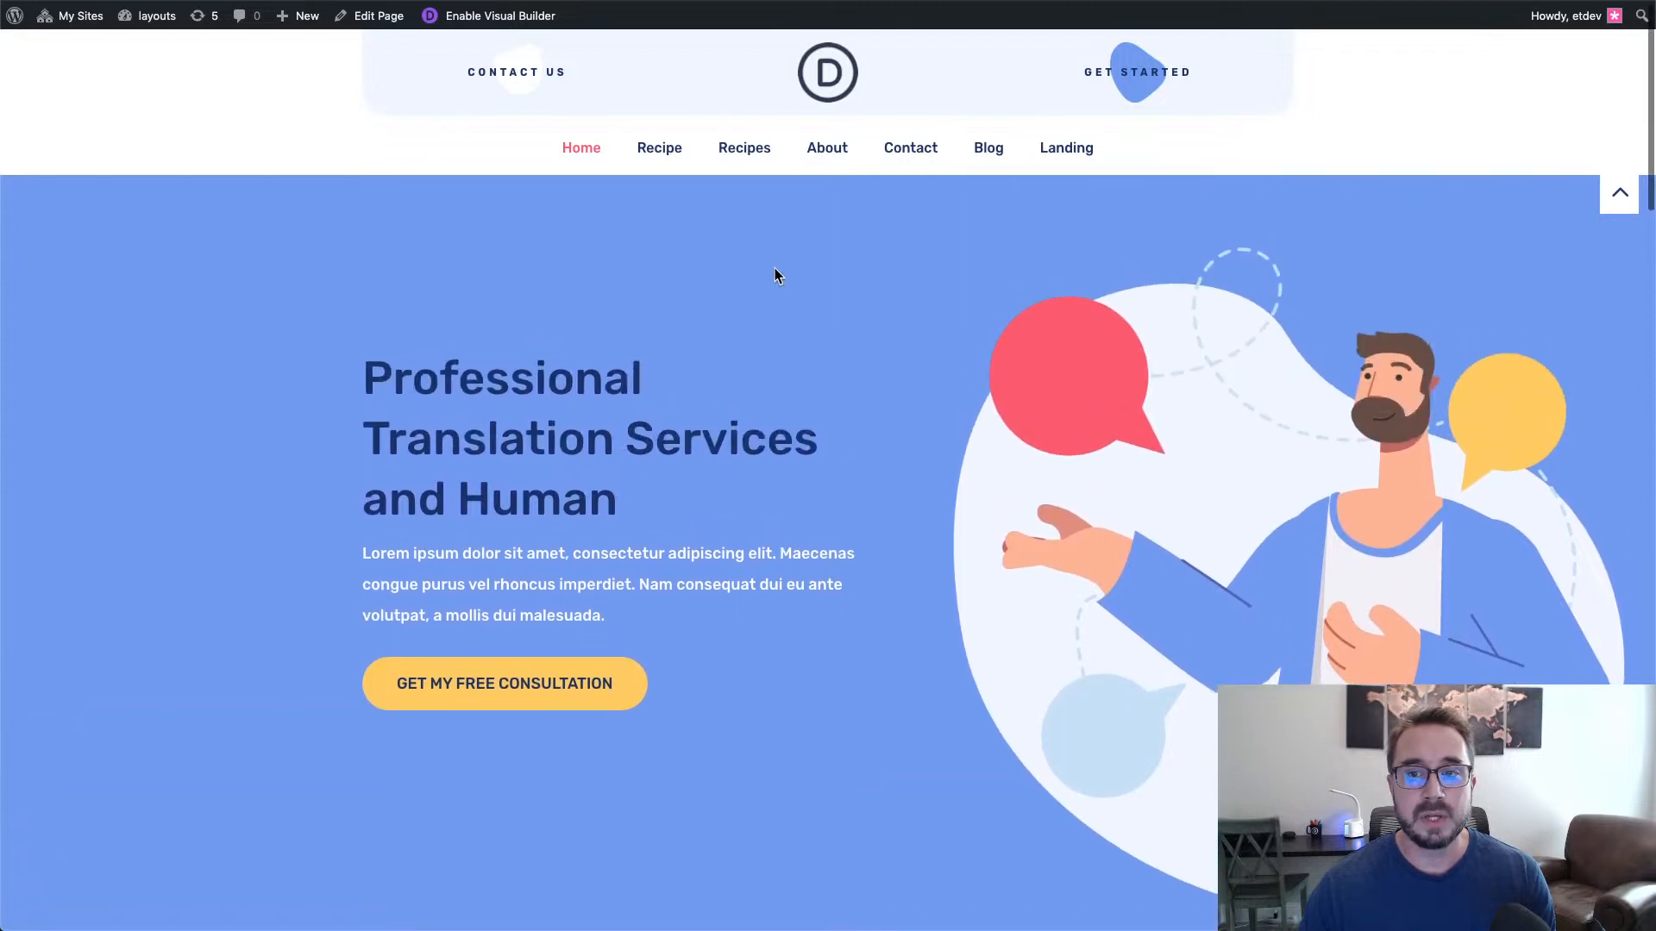
pyautogui.scroll(-4, 775, 276)
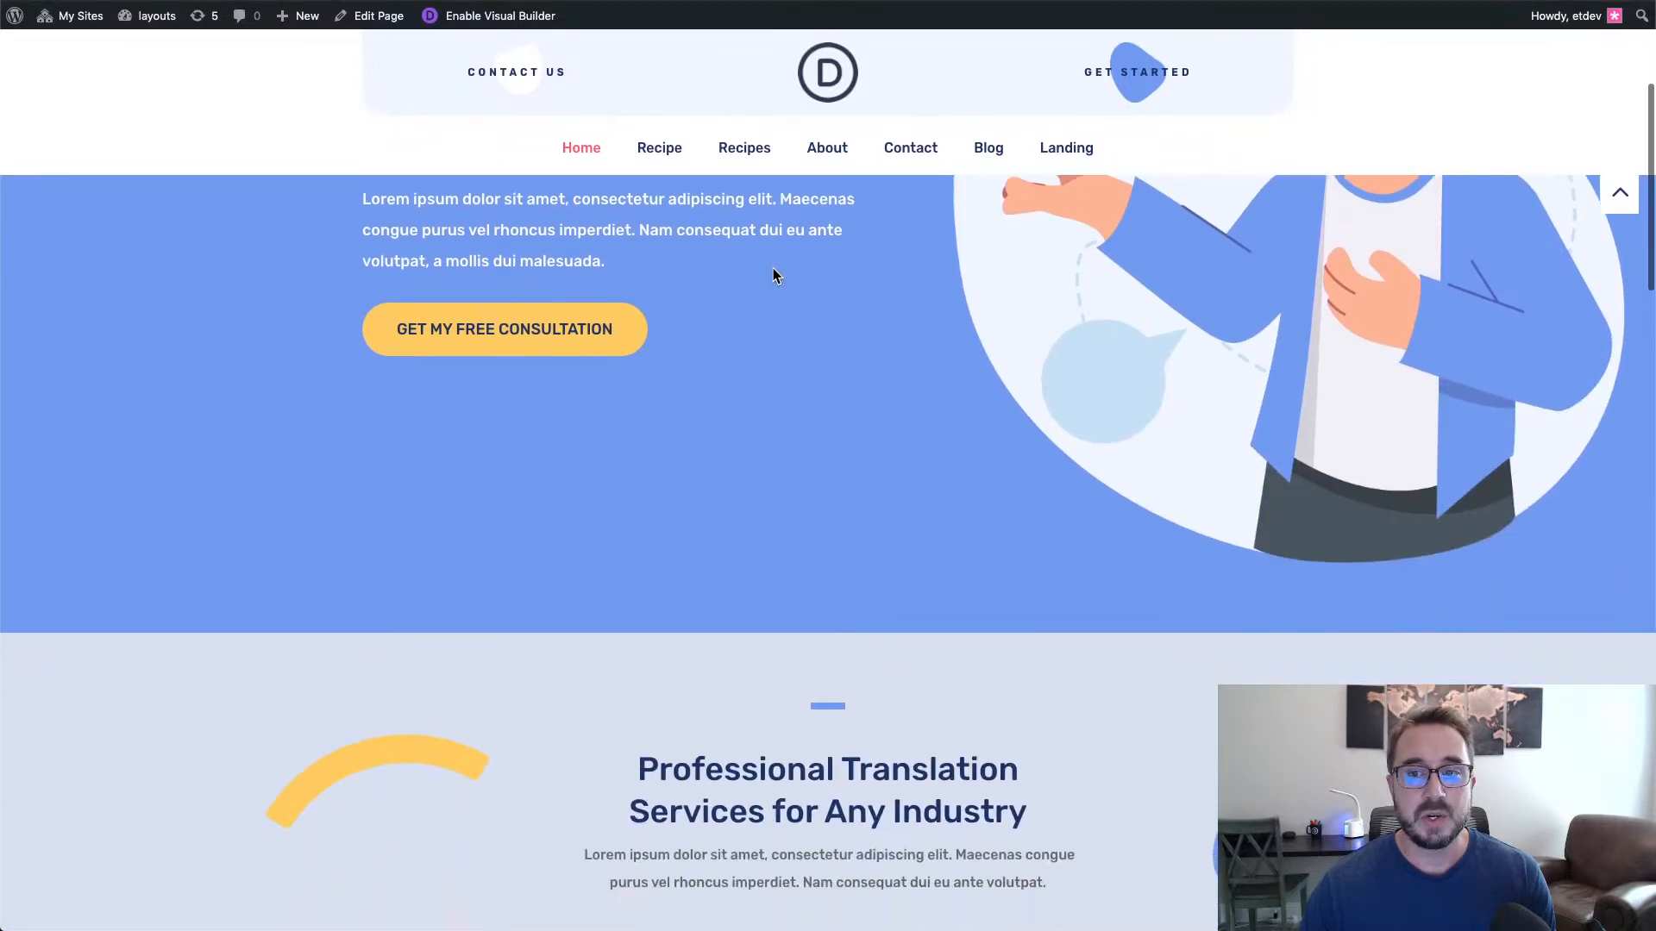
pyautogui.scroll(-6, 773, 274)
pyautogui.scroll(5, 773, 275)
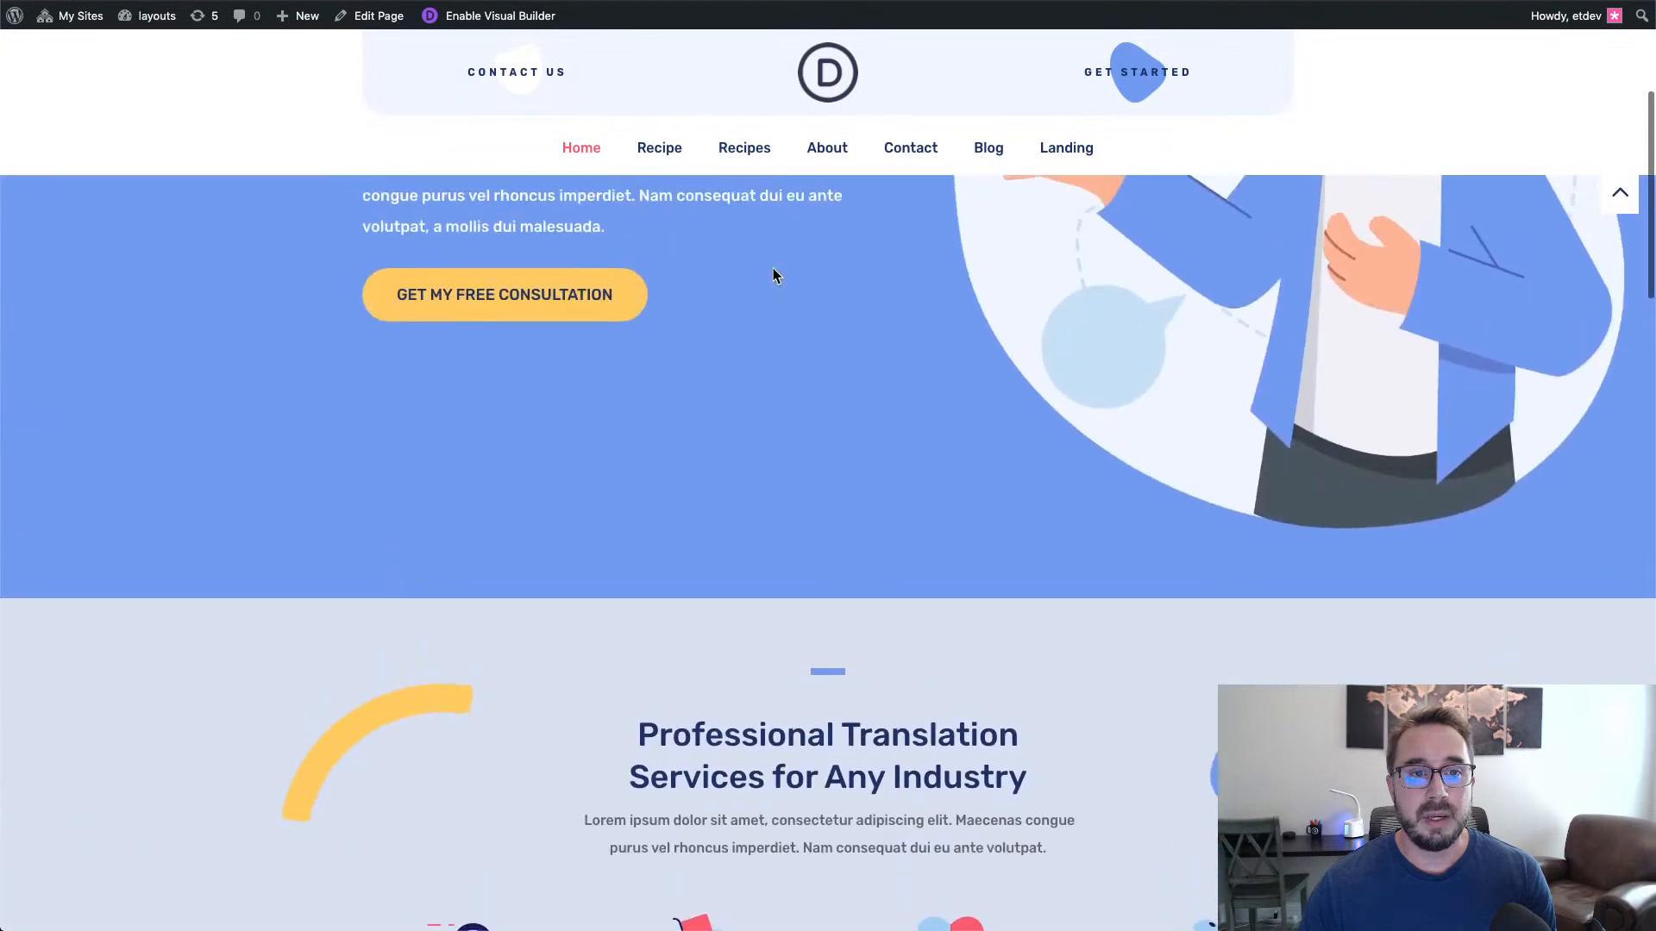
pyautogui.scroll(4, 774, 276)
pyautogui.scroll(-5, 774, 276)
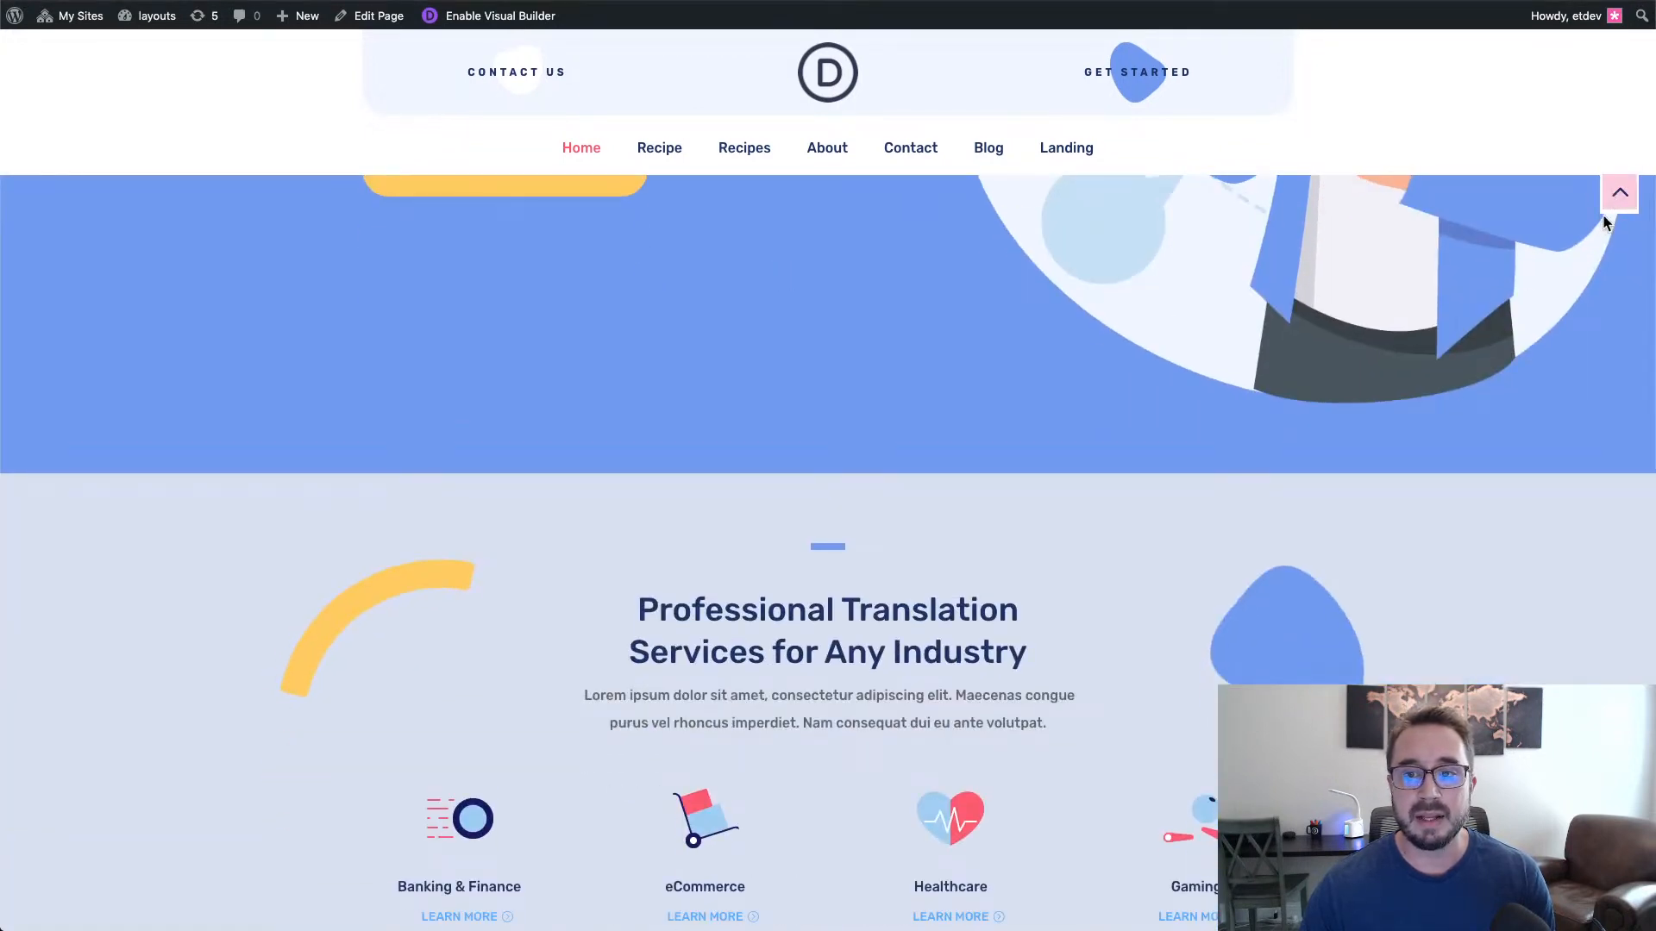
pyautogui.scroll(1, 1520, 252)
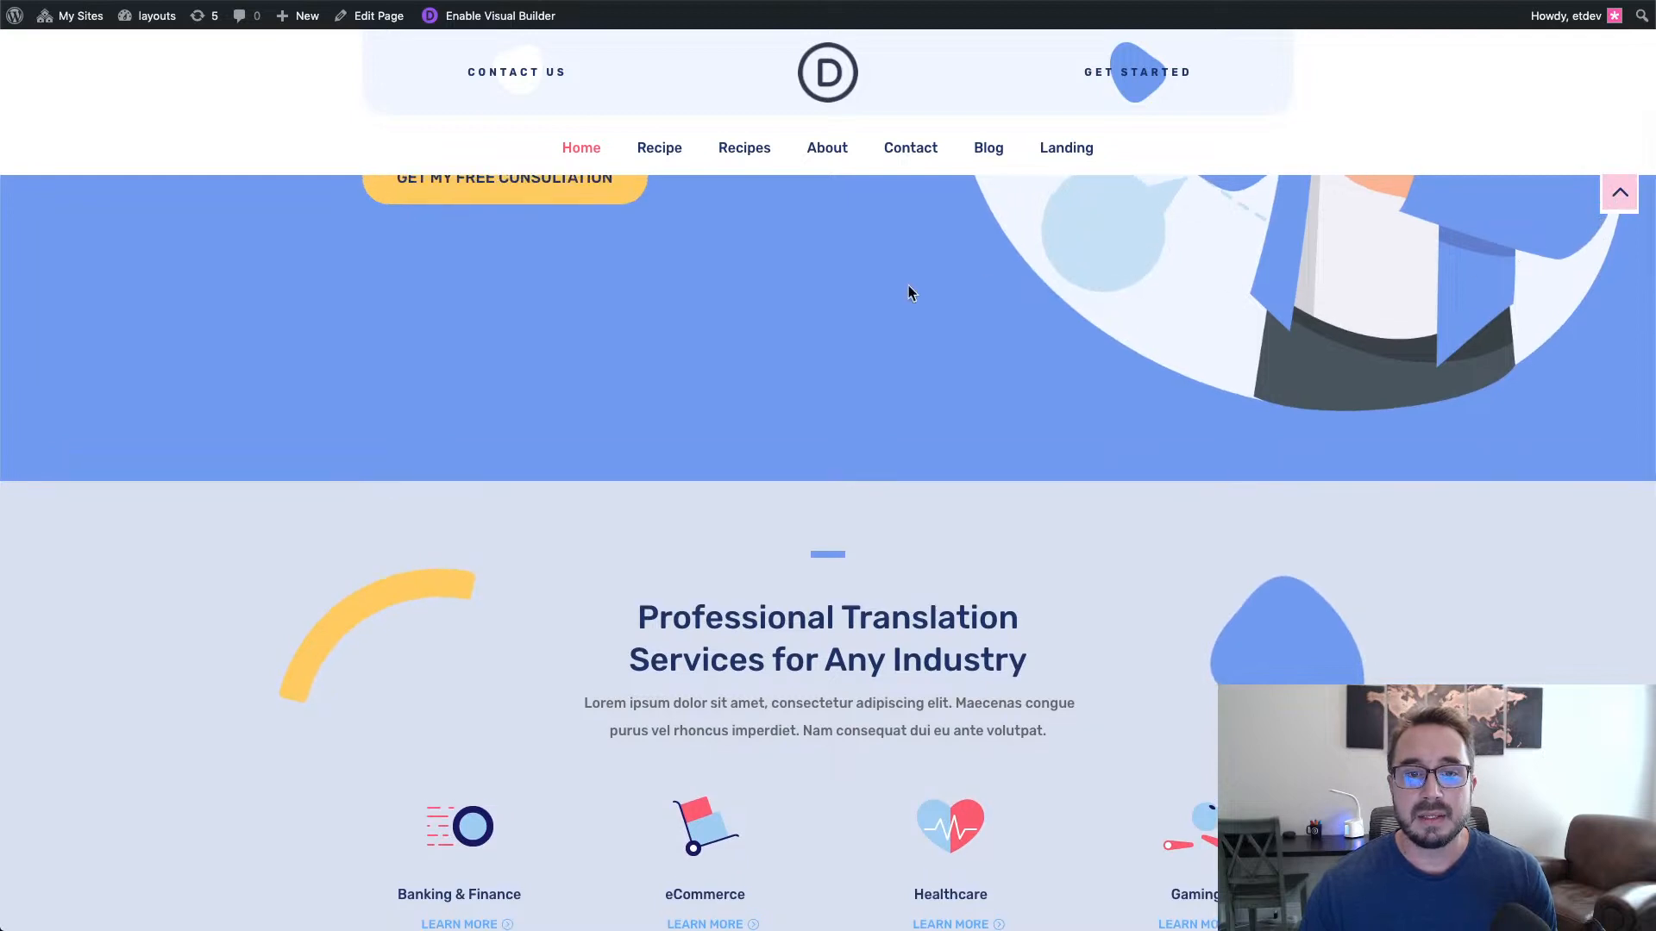
pyautogui.scroll(5, 910, 294)
pyautogui.scroll(-4, 908, 288)
pyautogui.scroll(4, 906, 288)
pyautogui.scroll(-4, 952, 300)
pyautogui.scroll(4, 953, 303)
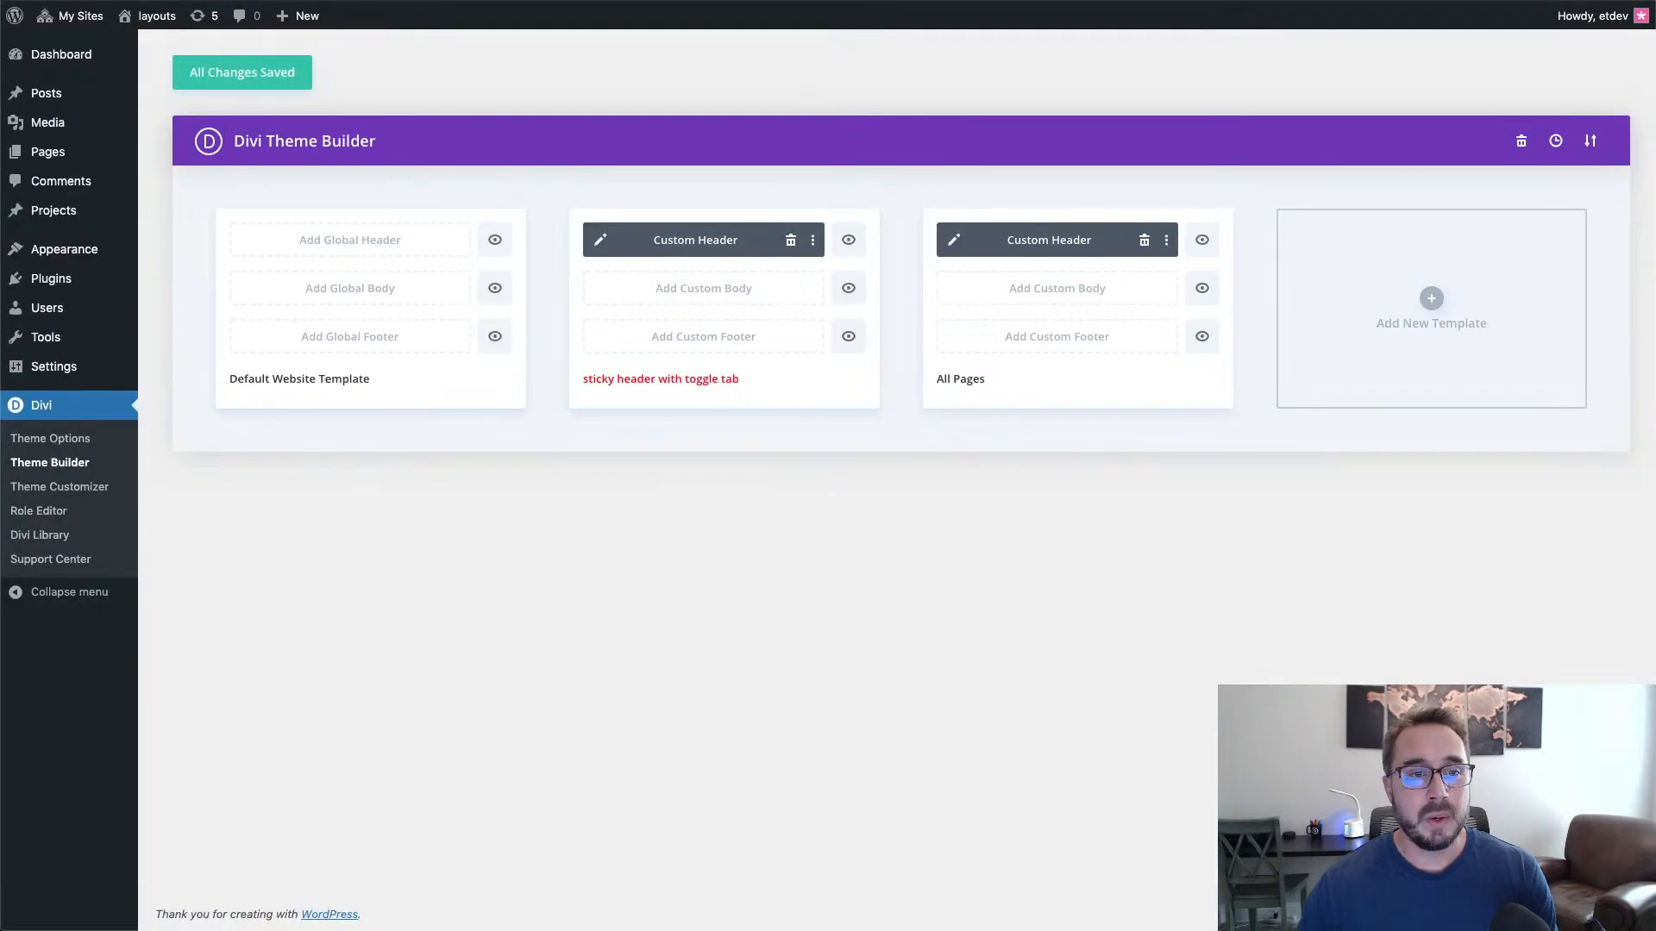
# Step: Open the All Pages template's custom header for editing and show its layers fully expanded
pyautogui.click(953, 242)
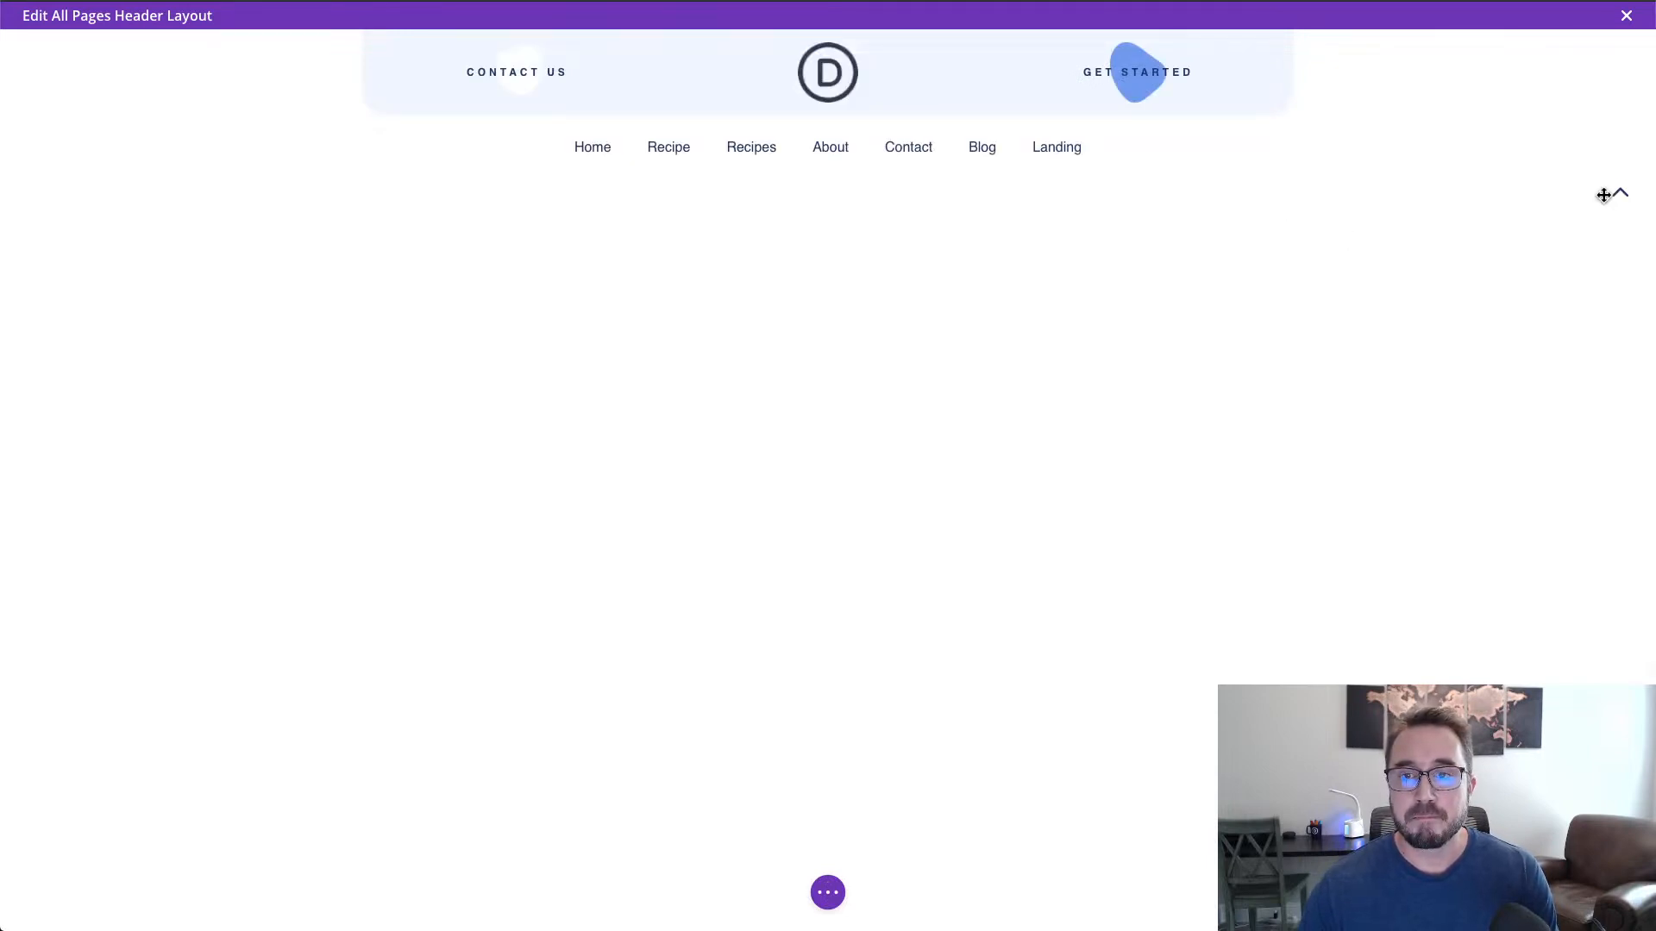
pyautogui.moveTo(1617, 197)
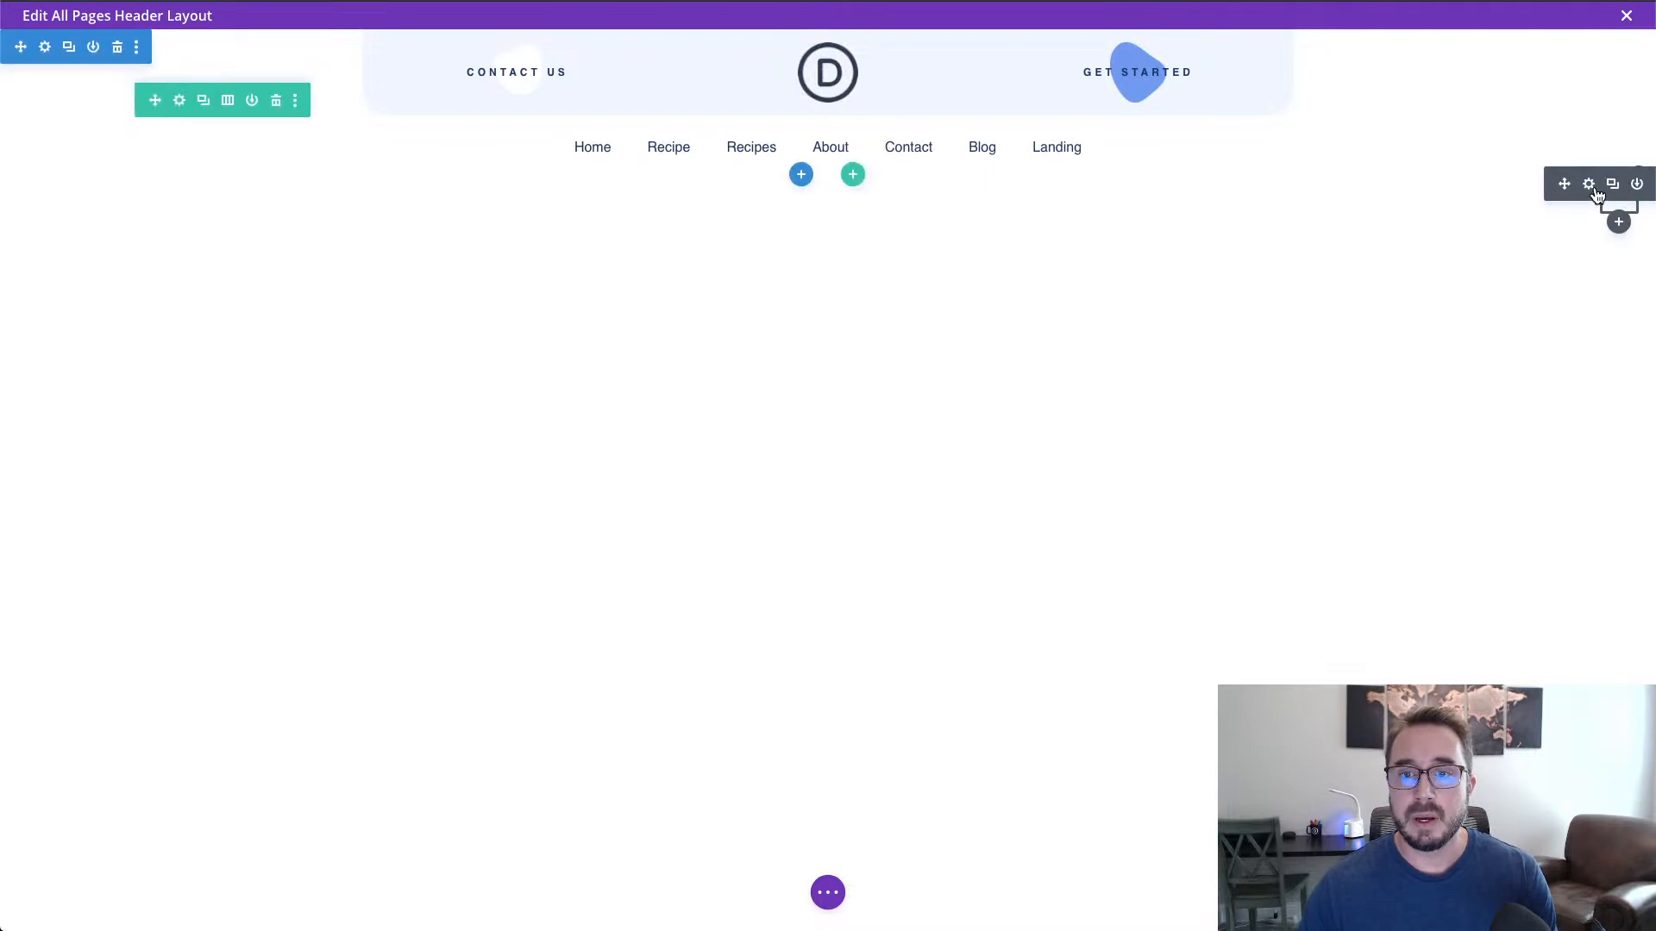
pyautogui.click(833, 894)
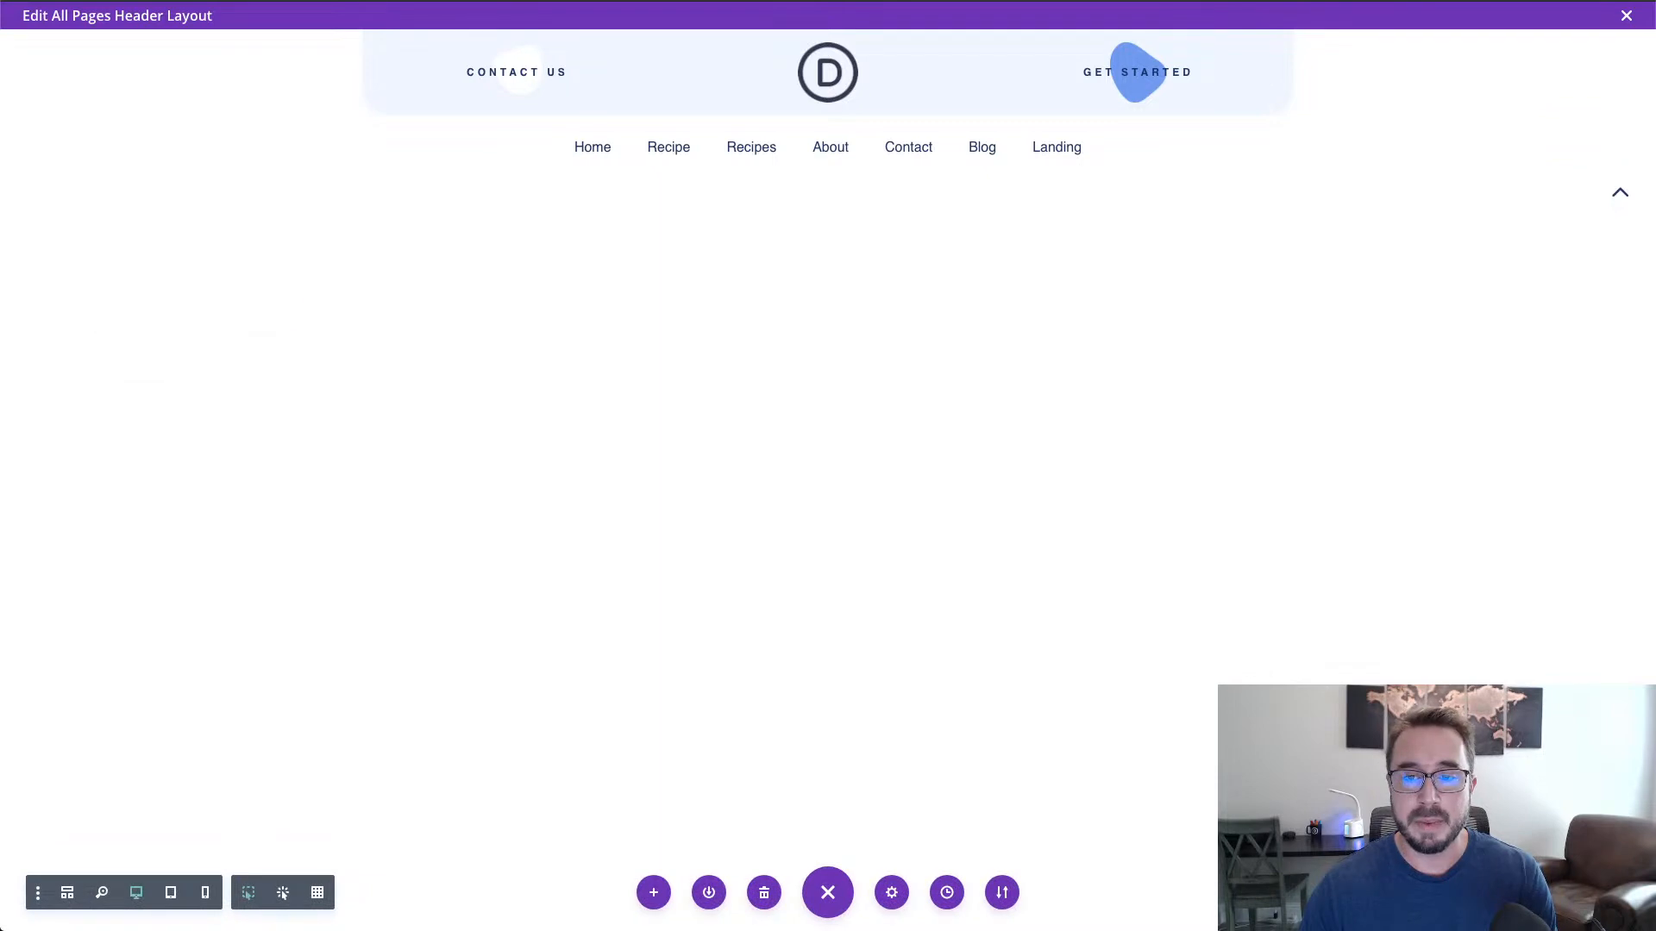
pyautogui.click(1485, 892)
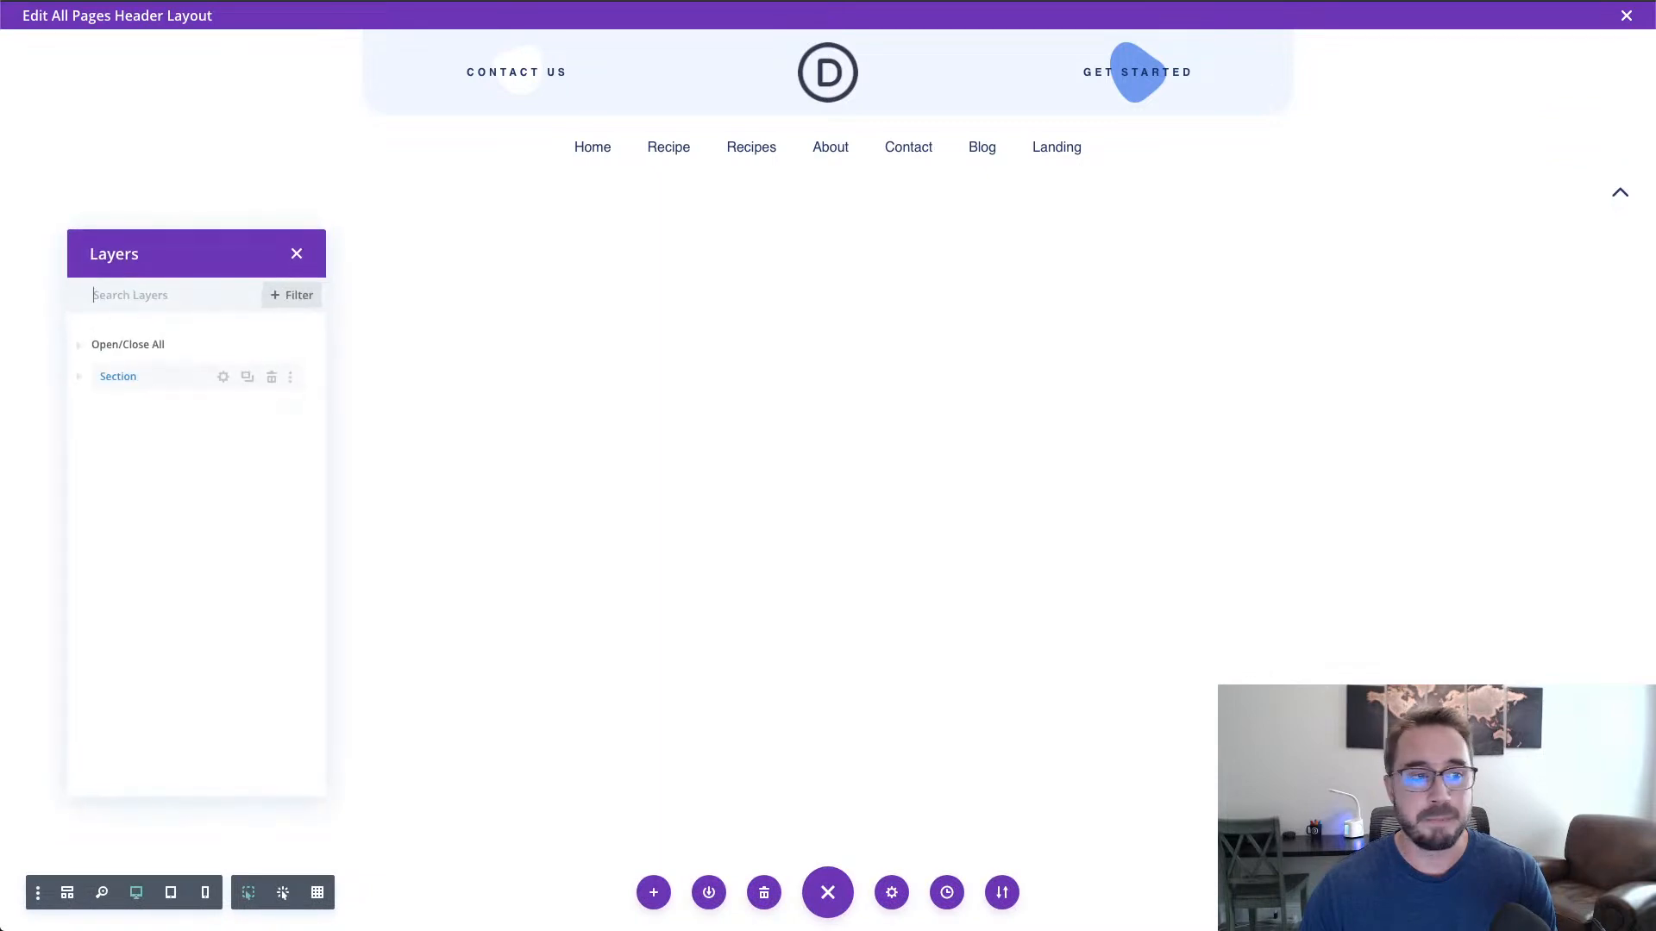
pyautogui.click(129, 349)
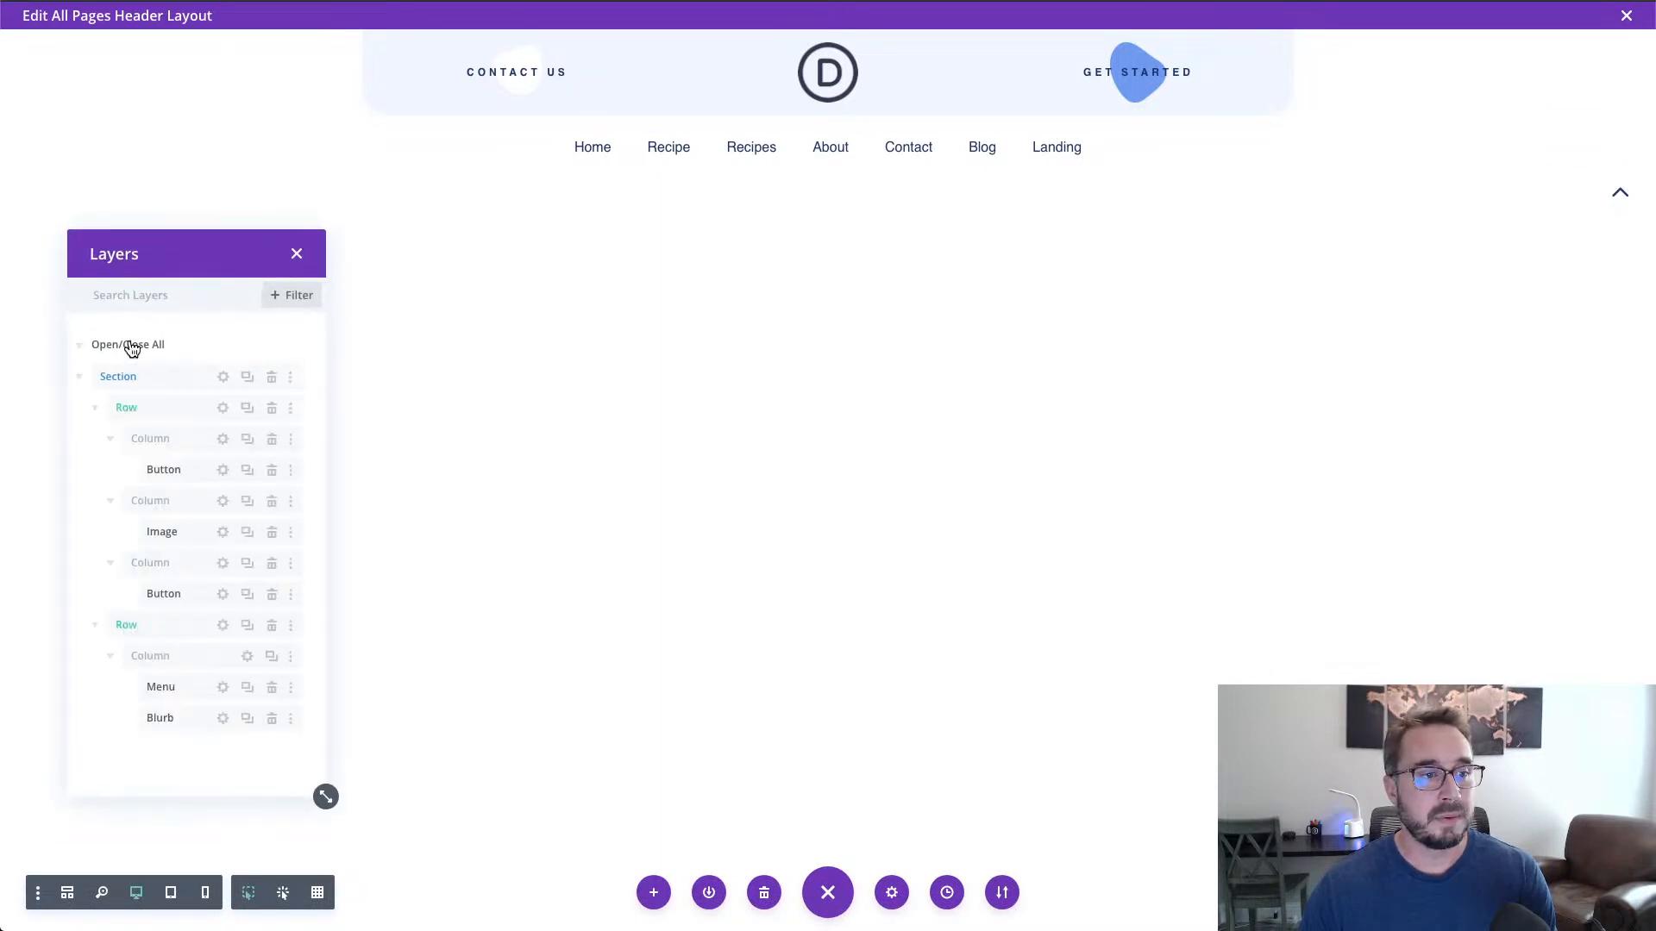
# Step: Round only the blurb's bottom-left and bottom-right border corners to 12px and save the blurb settings
pyautogui.click(223, 721)
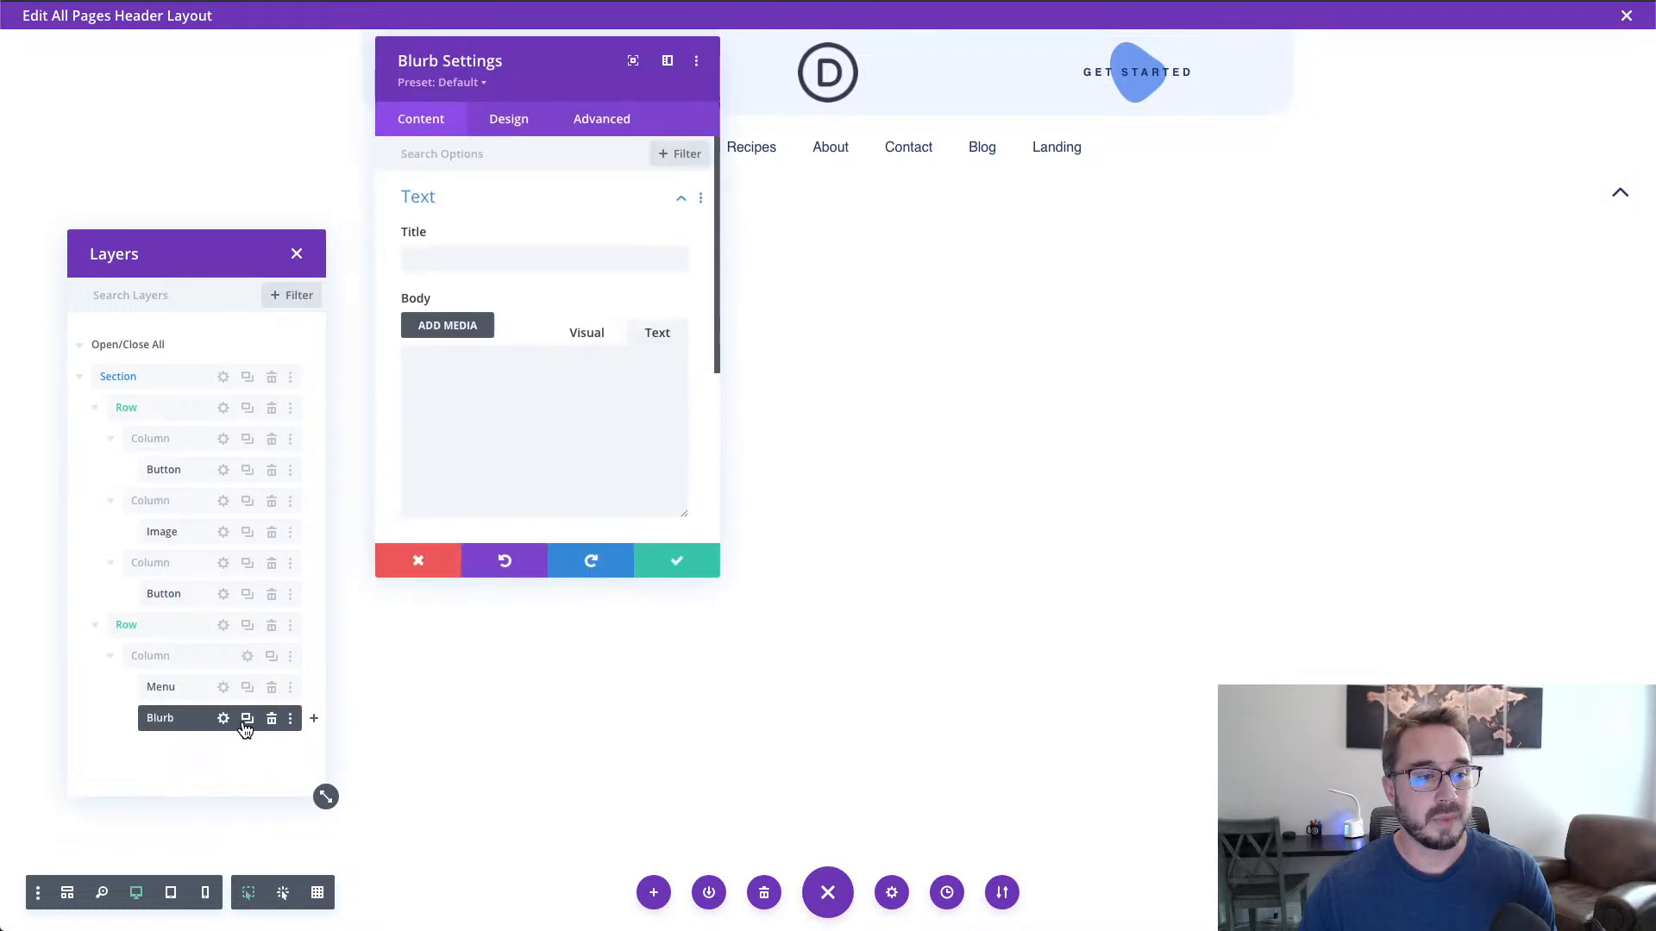
pyautogui.click(514, 129)
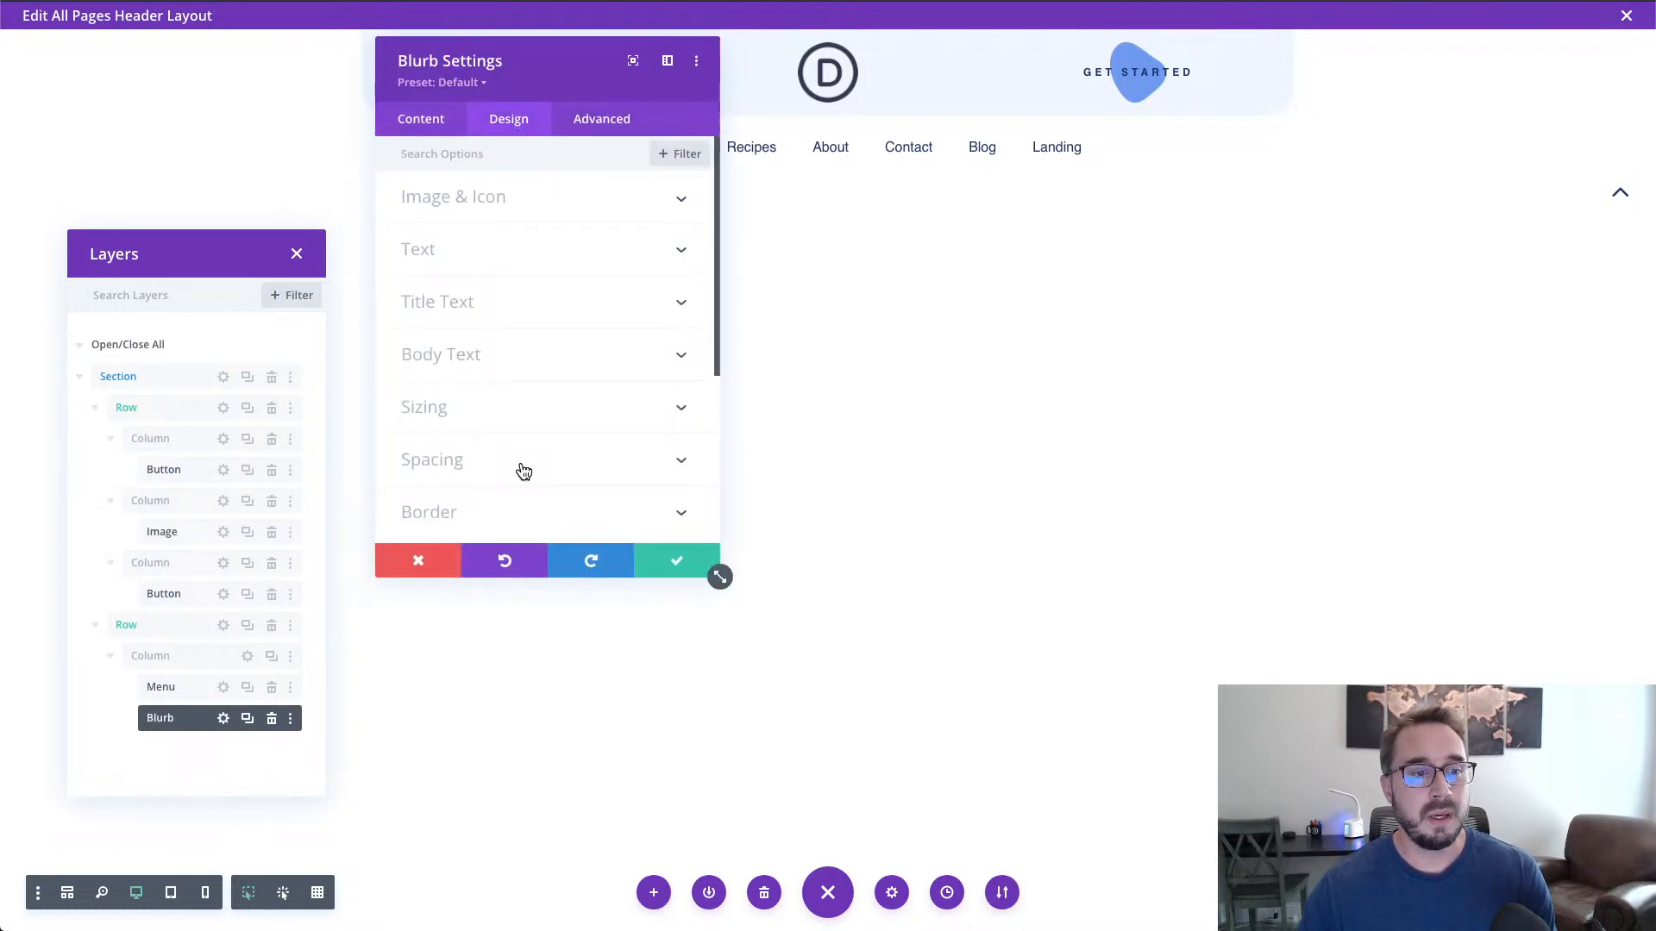
pyautogui.scroll(-5, 514, 509)
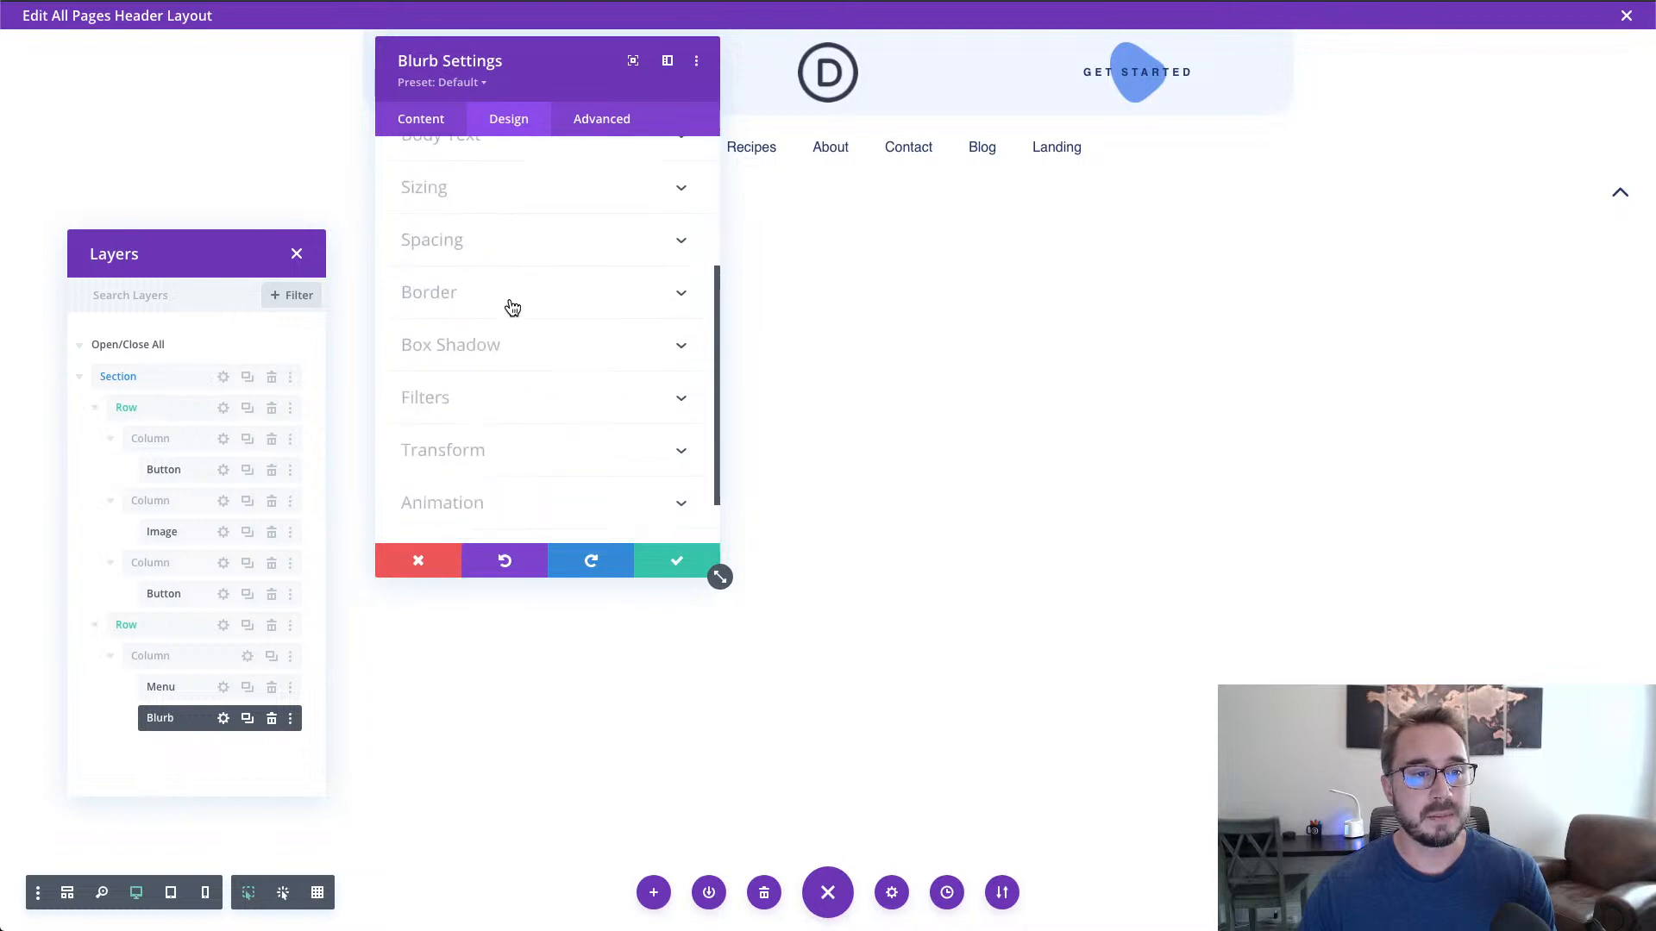
pyautogui.click(511, 305)
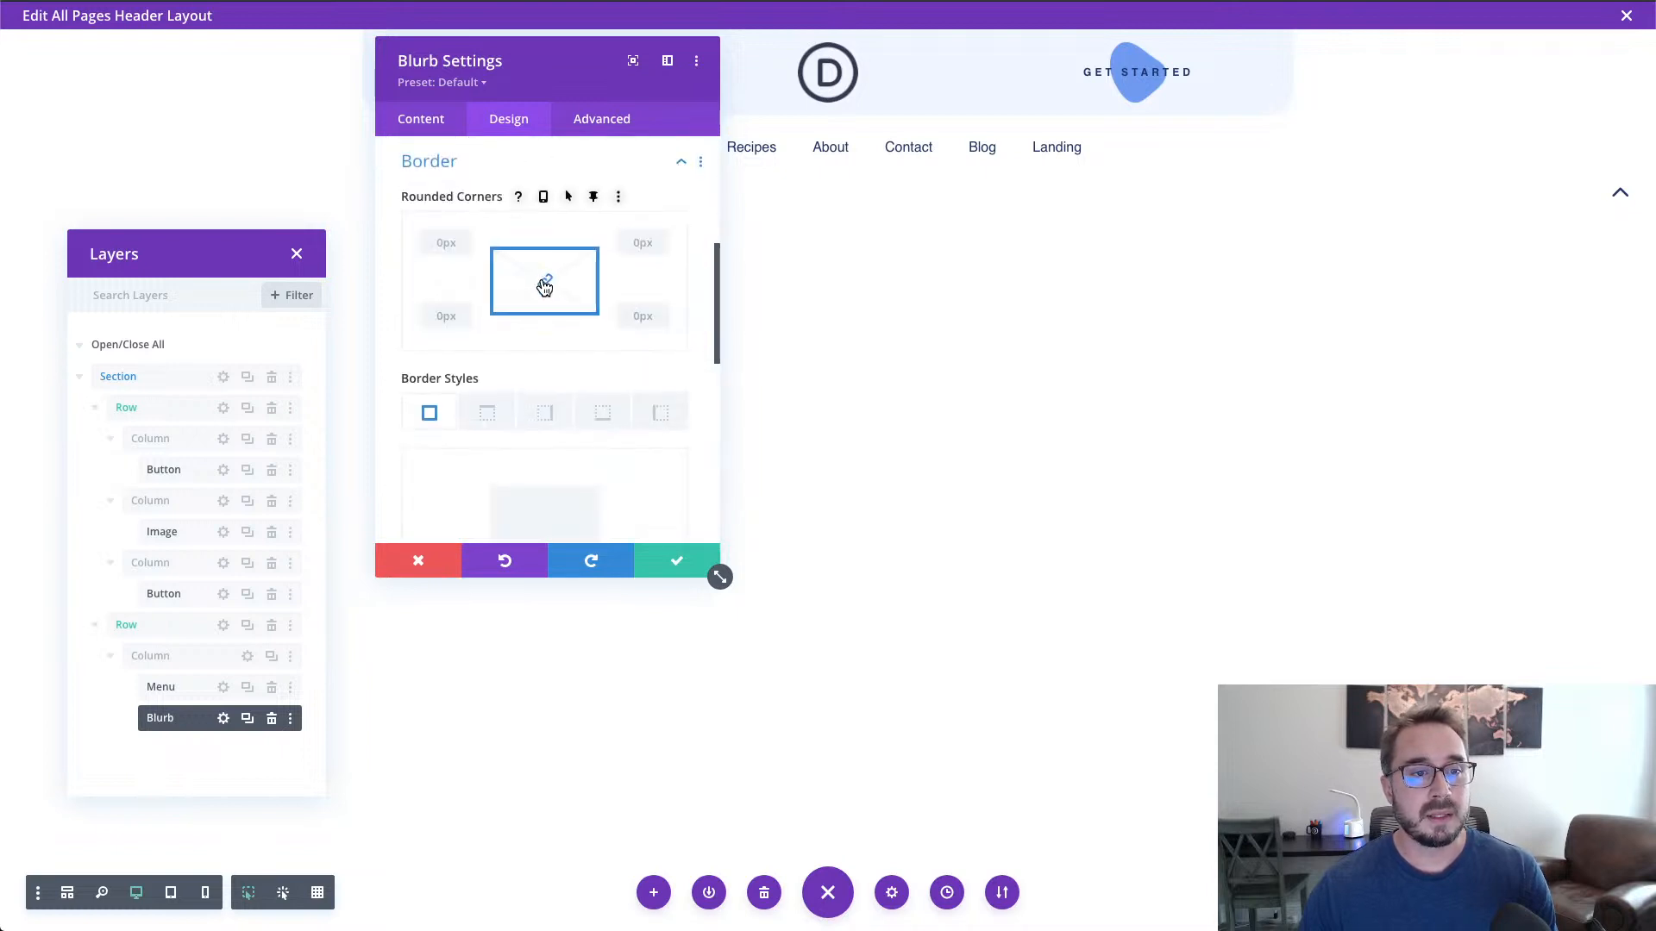
pyautogui.click(545, 283)
pyautogui.click(449, 316)
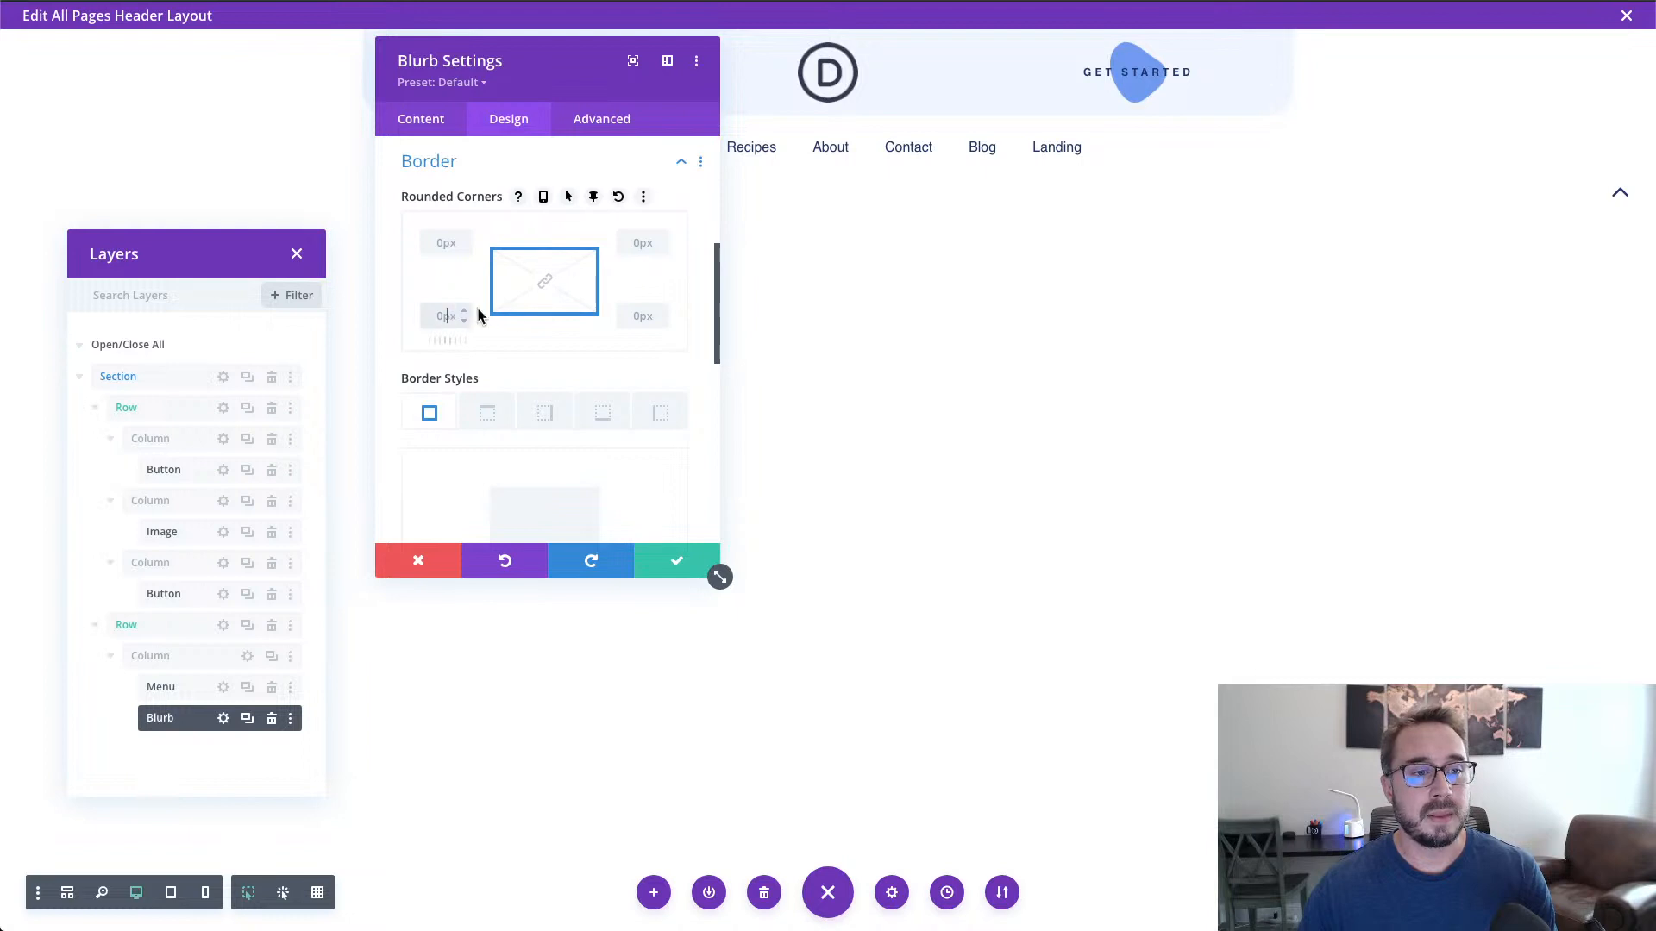
pyautogui.write('12px')
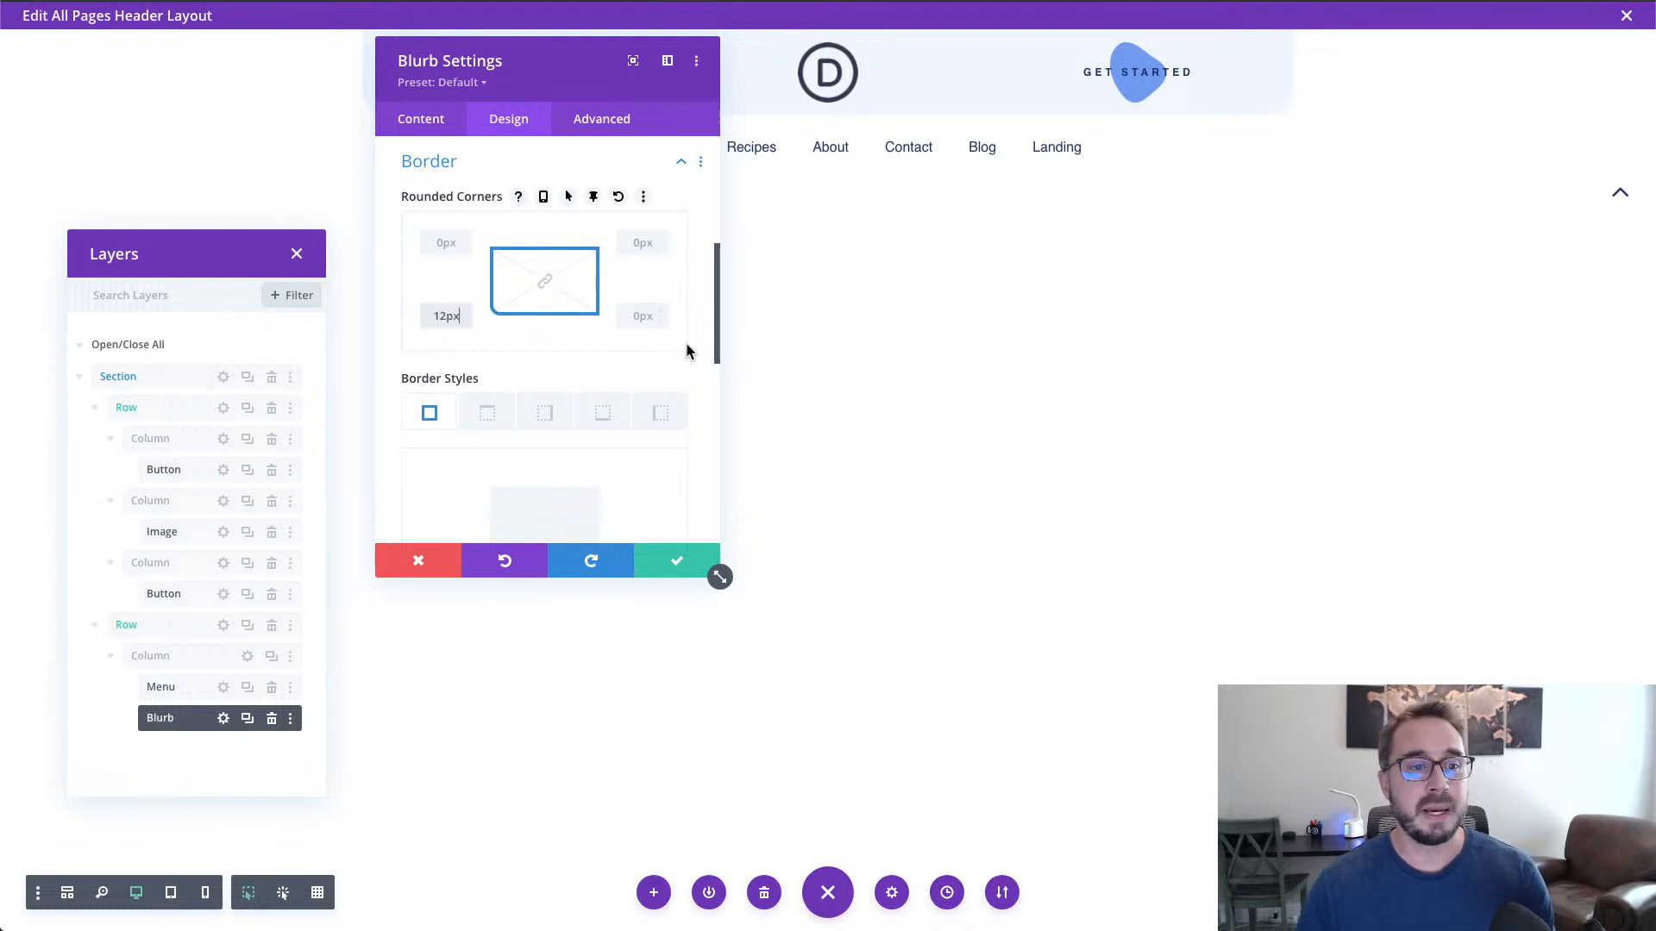
pyautogui.click(635, 315)
pyautogui.write('12')
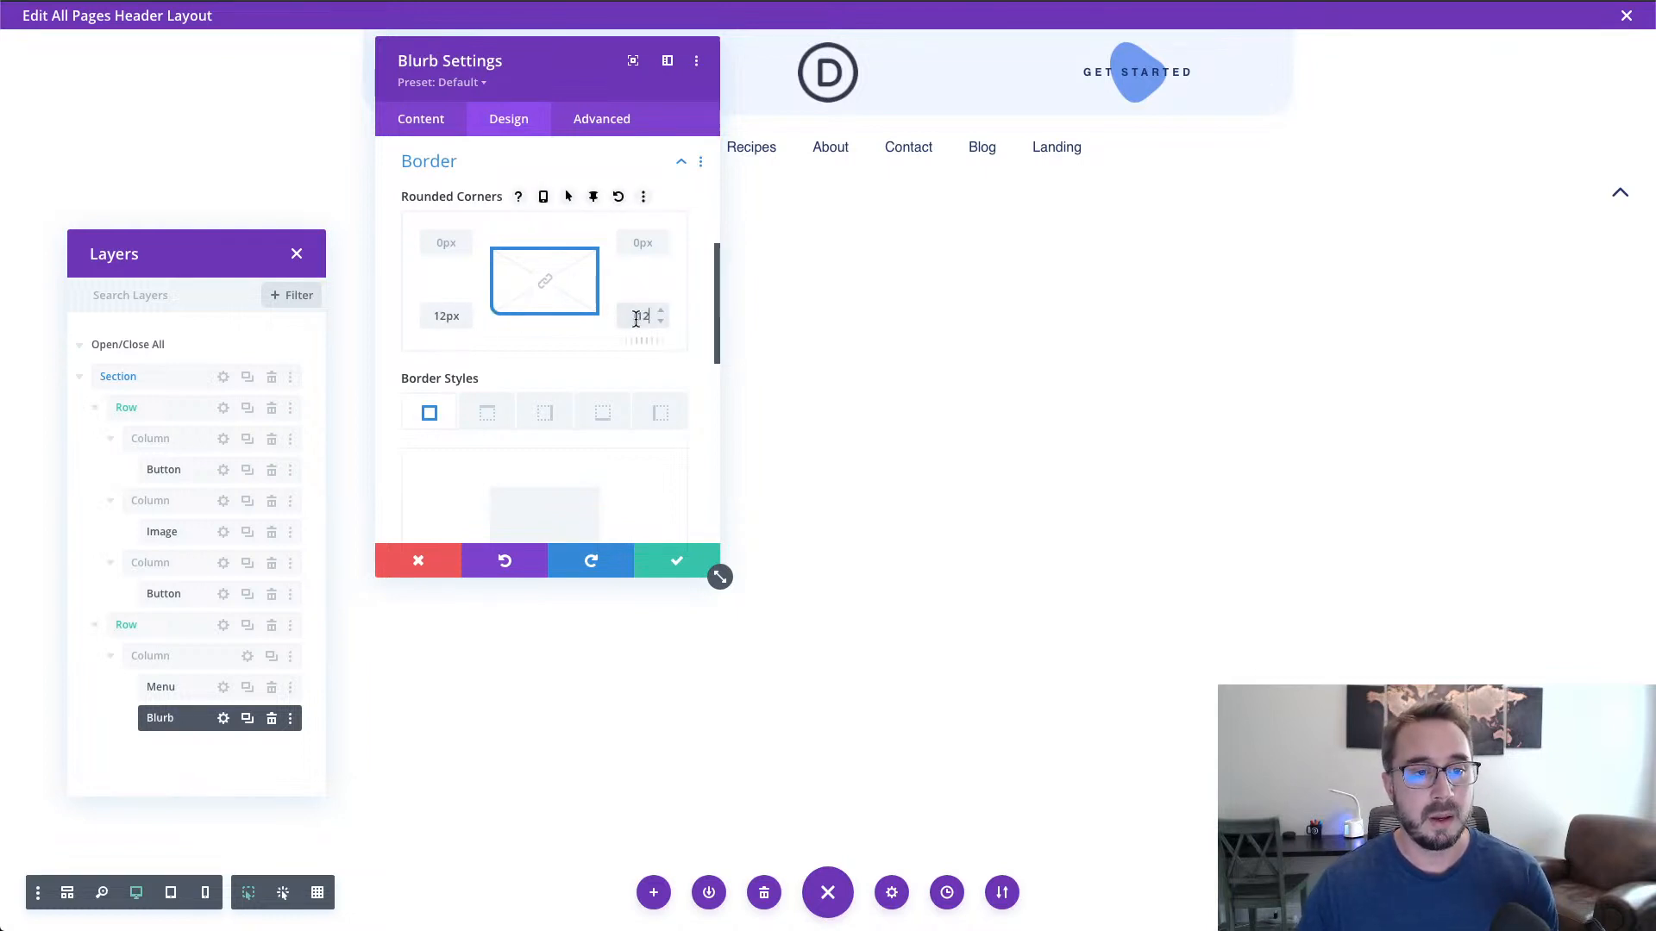
pyautogui.write('px')
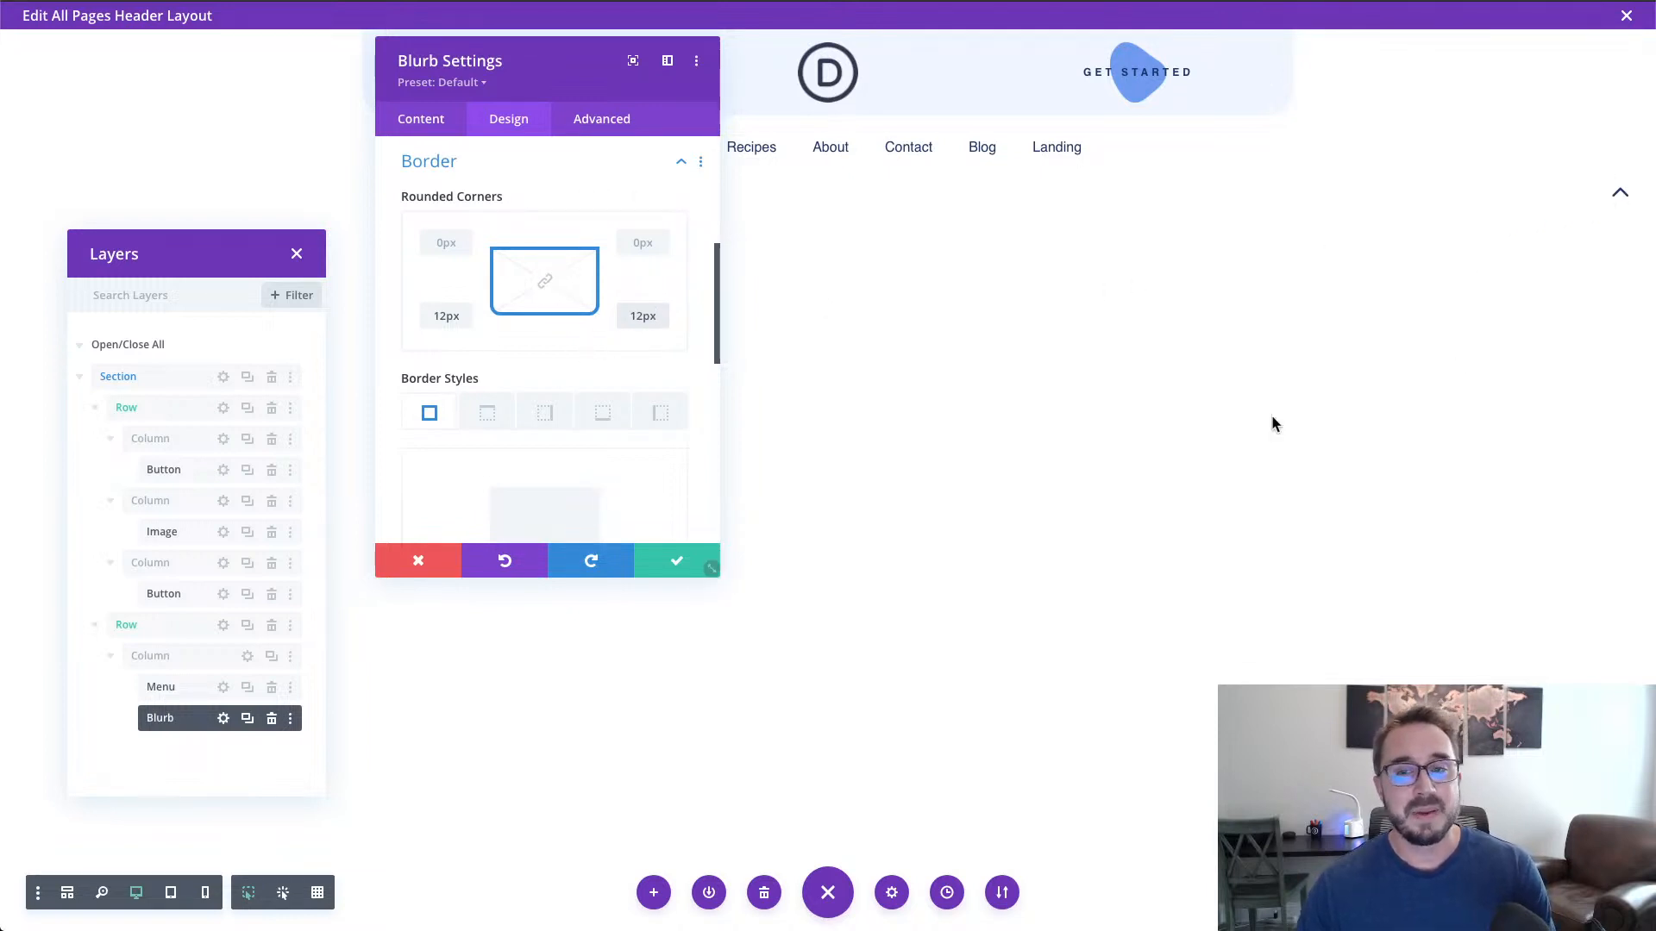
pyautogui.click(678, 563)
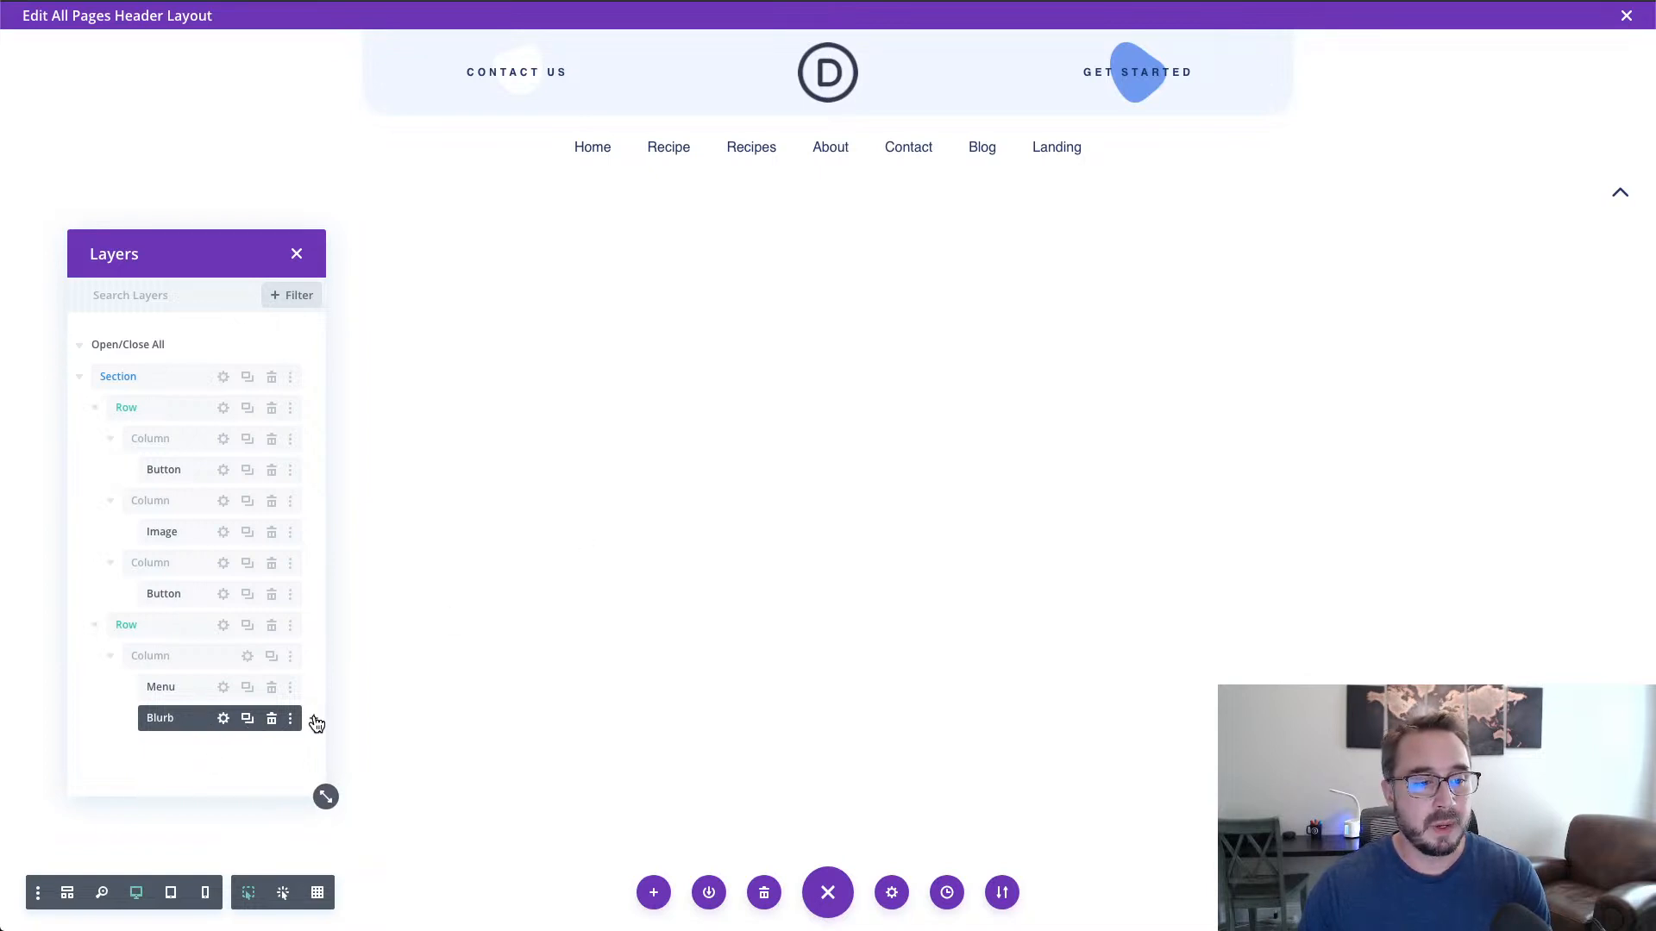
# Step: Add a Code module directly below the blurb and enlarge its settings window
pyautogui.click(318, 723)
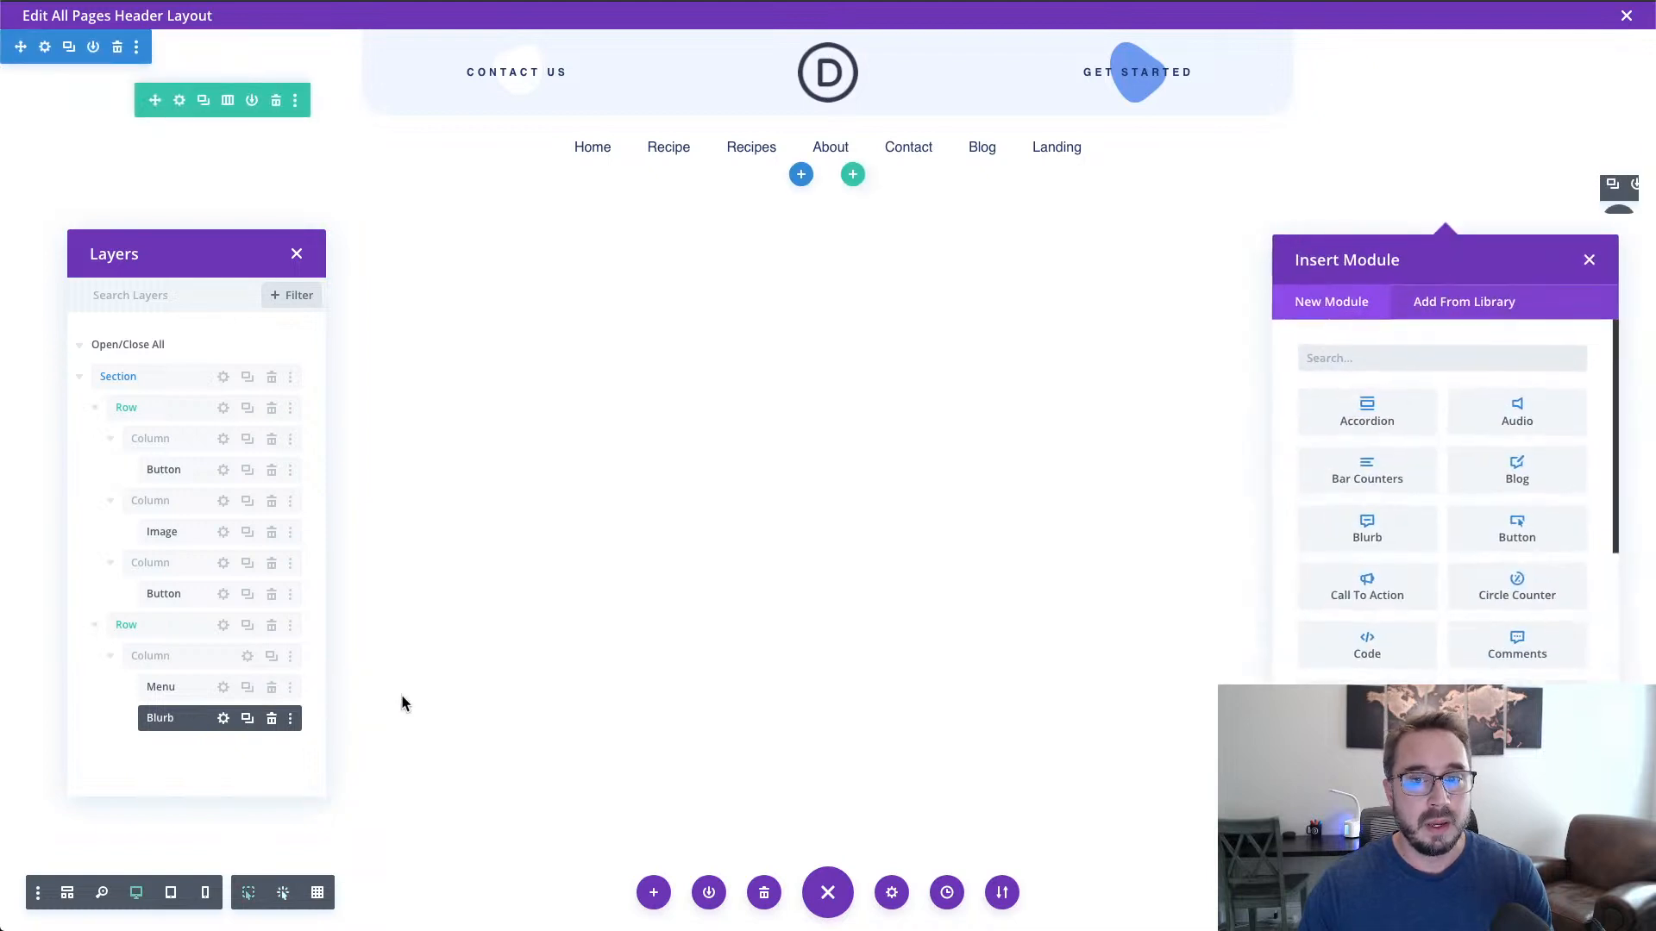
pyautogui.write('c')
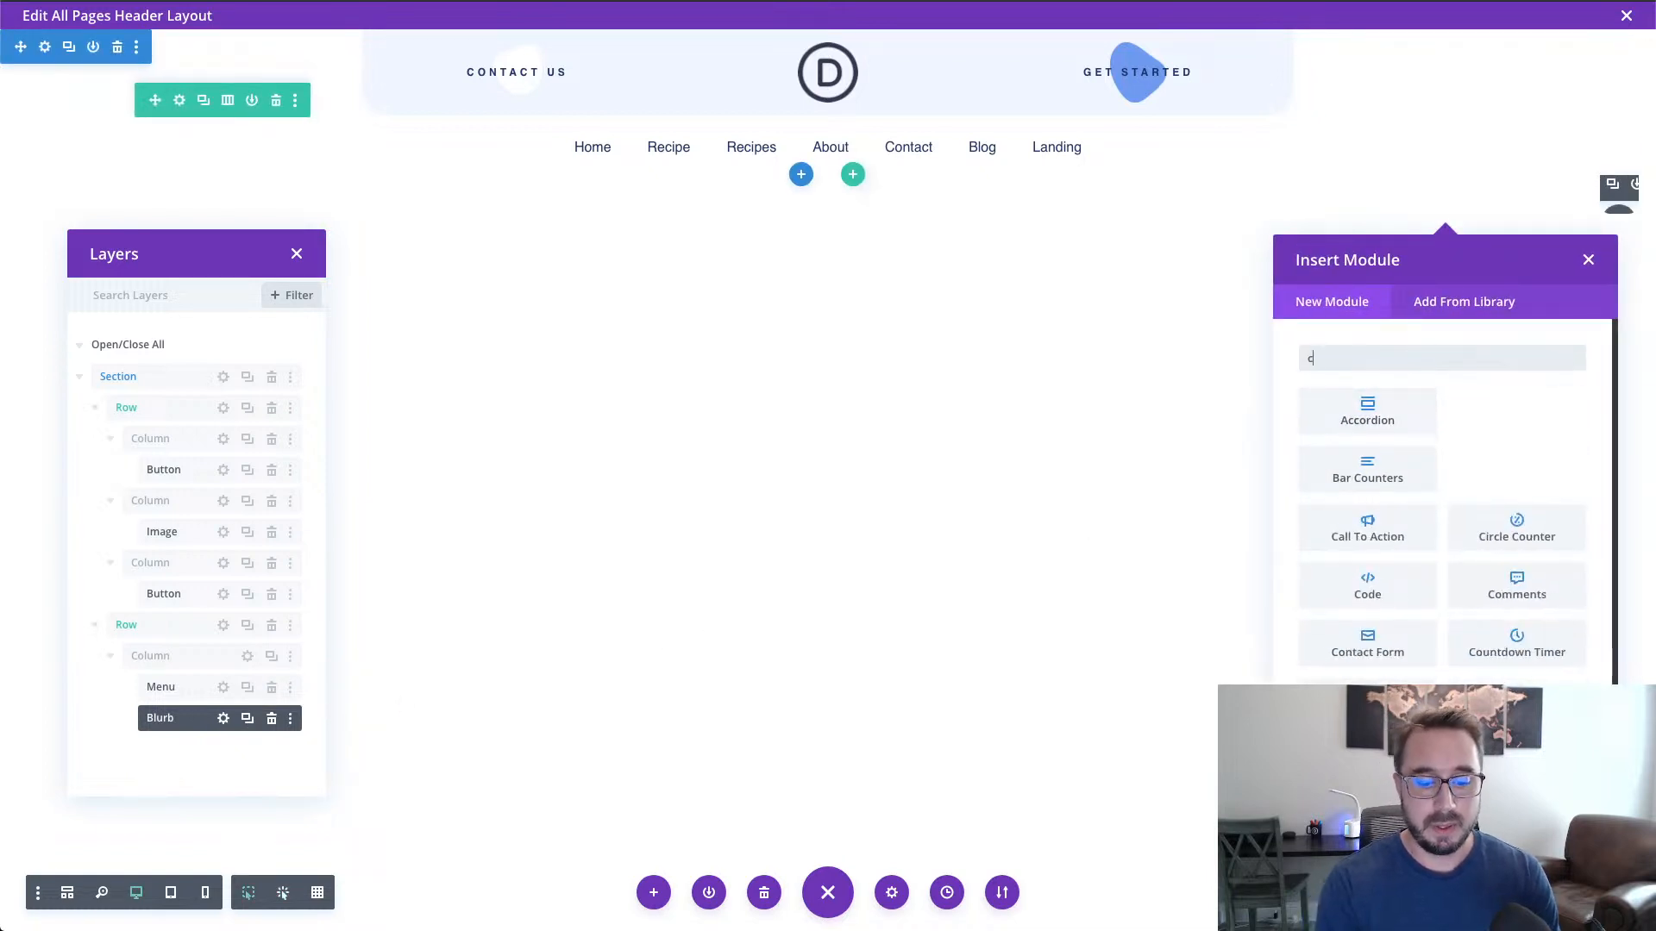
pyautogui.write('ode')
pyautogui.click(1353, 412)
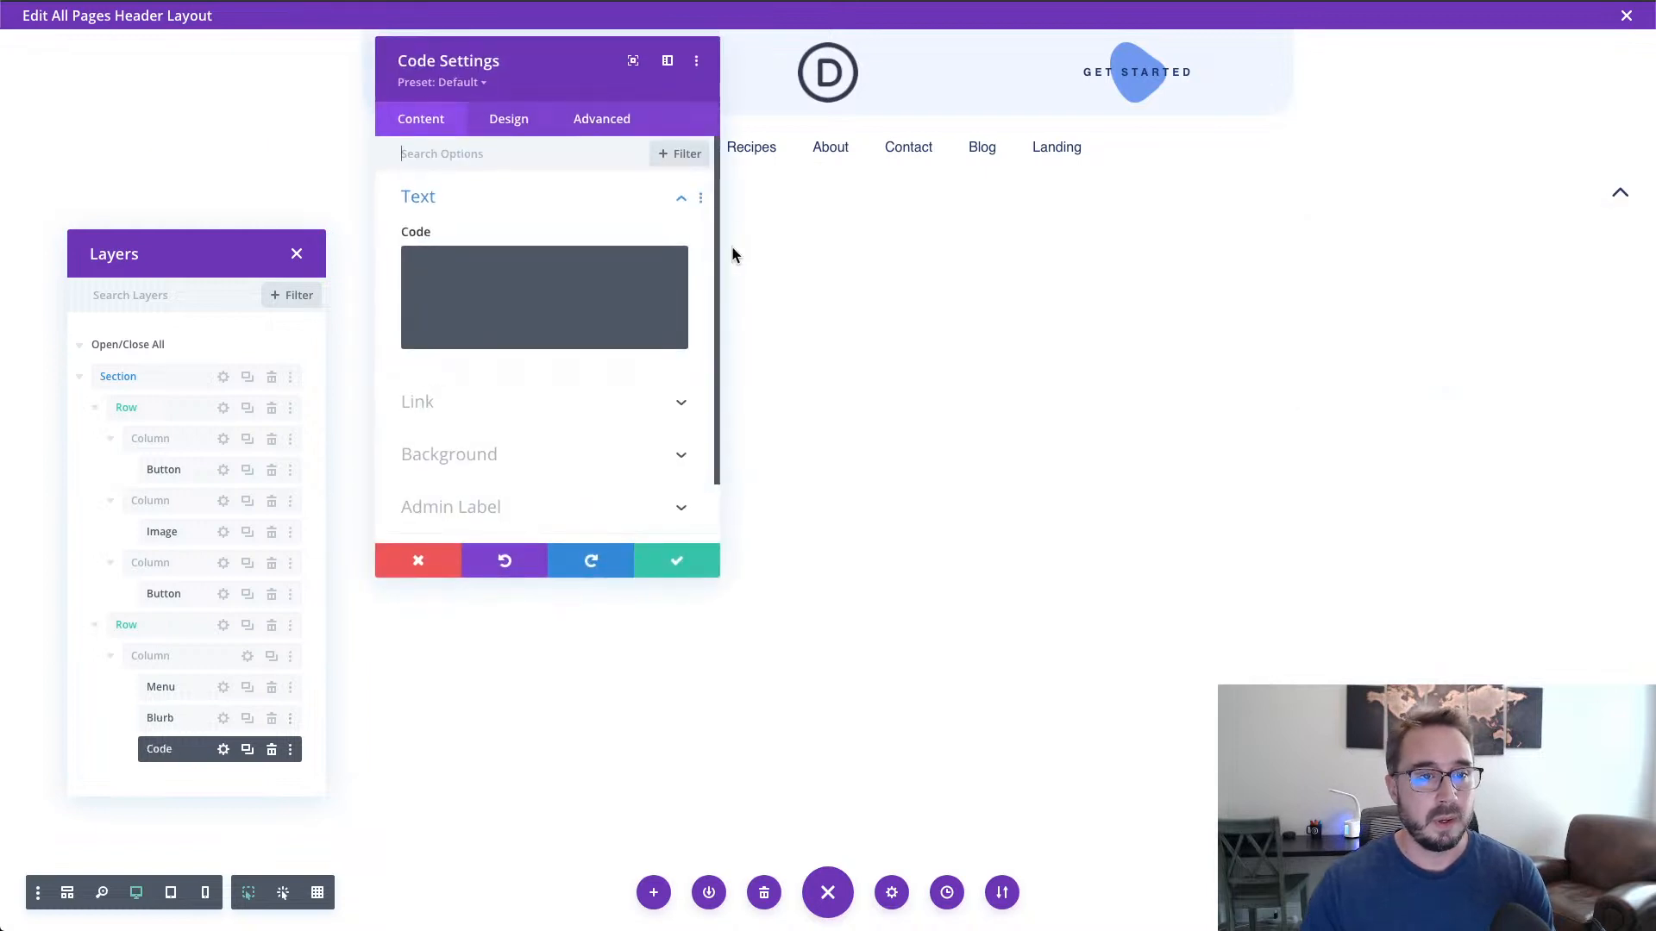
pyautogui.click(556, 274)
pyautogui.moveTo(720, 580); pyautogui.dragTo(1127, 855)
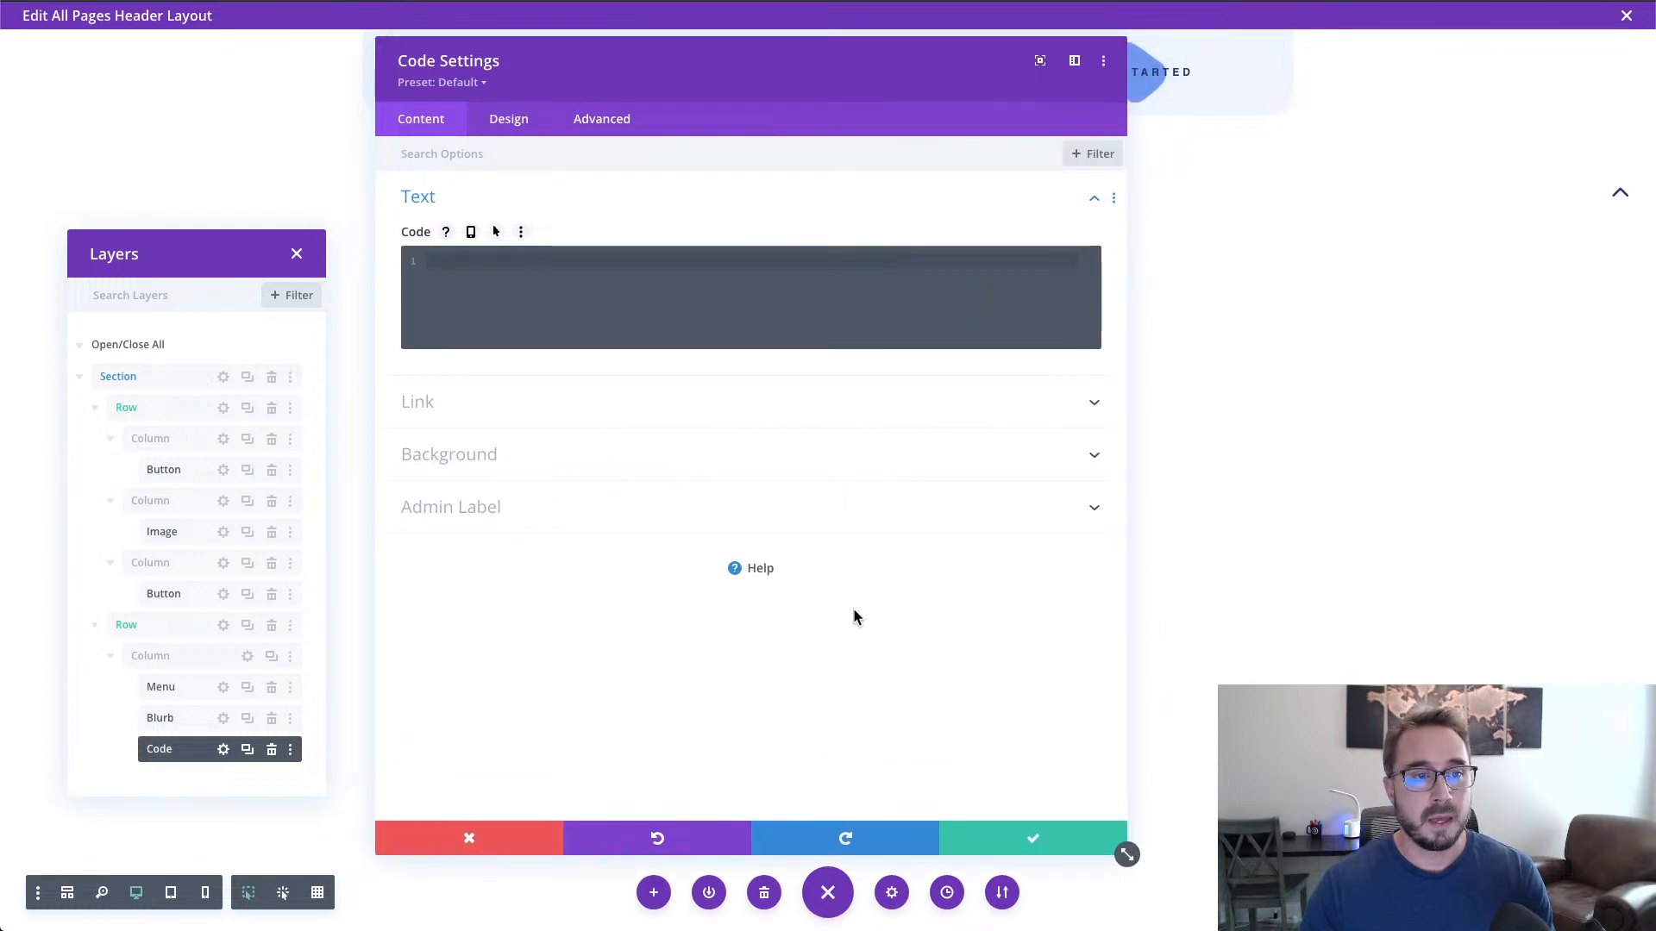
# Step: Enter opening and closing style tags in the Code module with an empty line between them
pyautogui.click(676, 262)
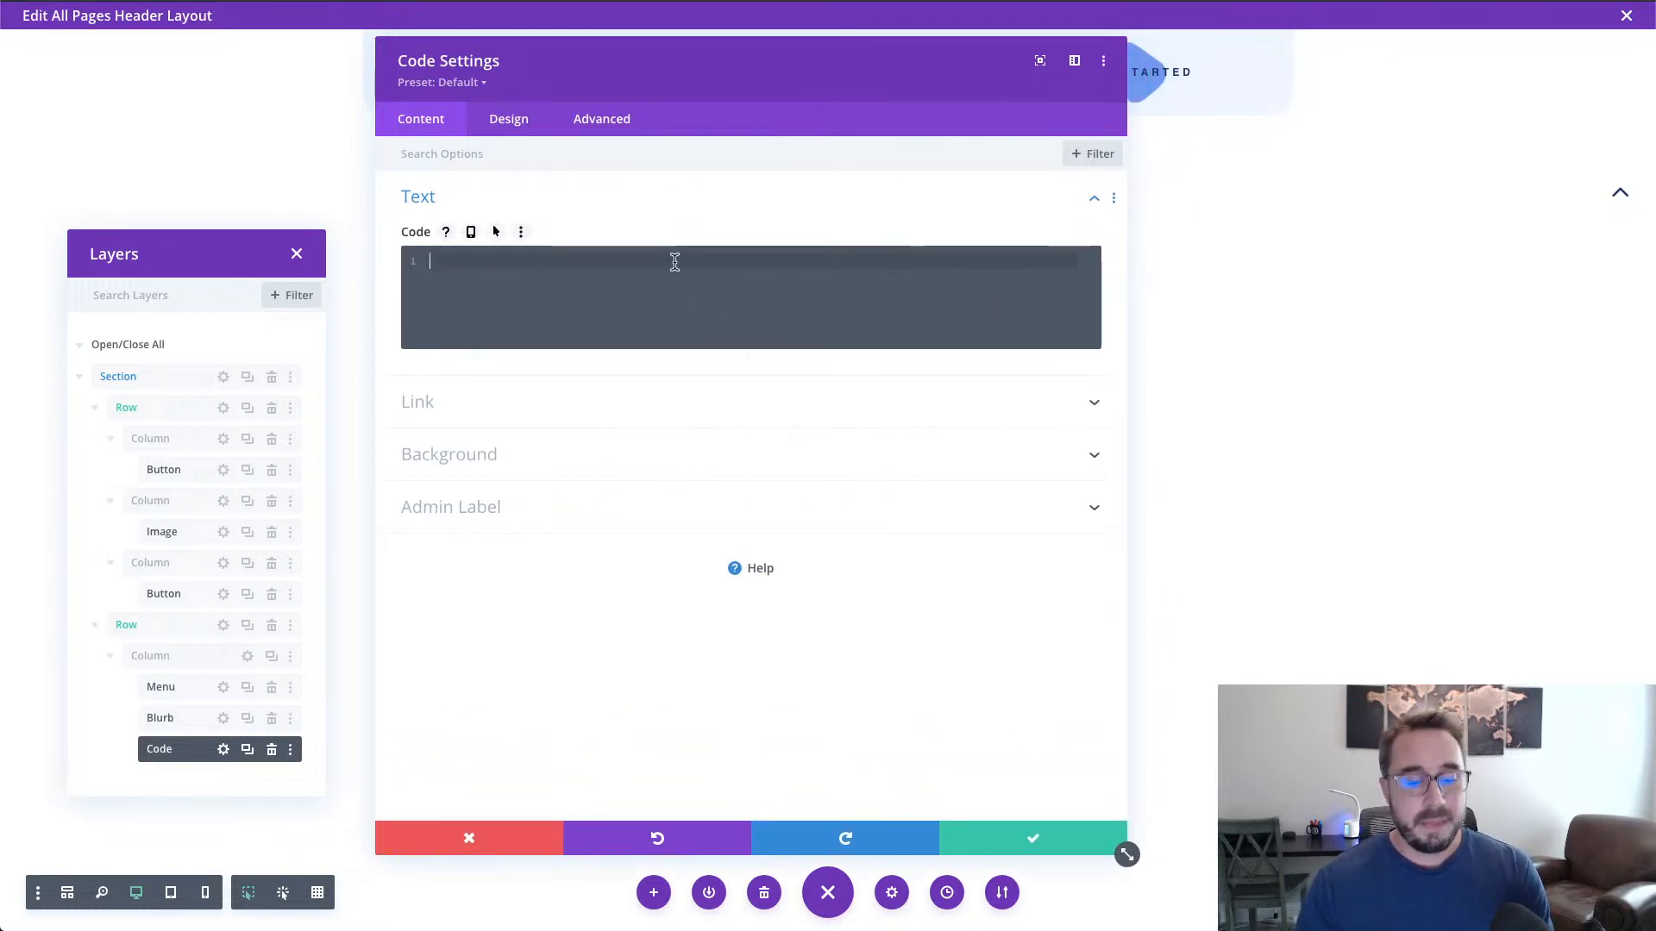
pyautogui.write('<st')
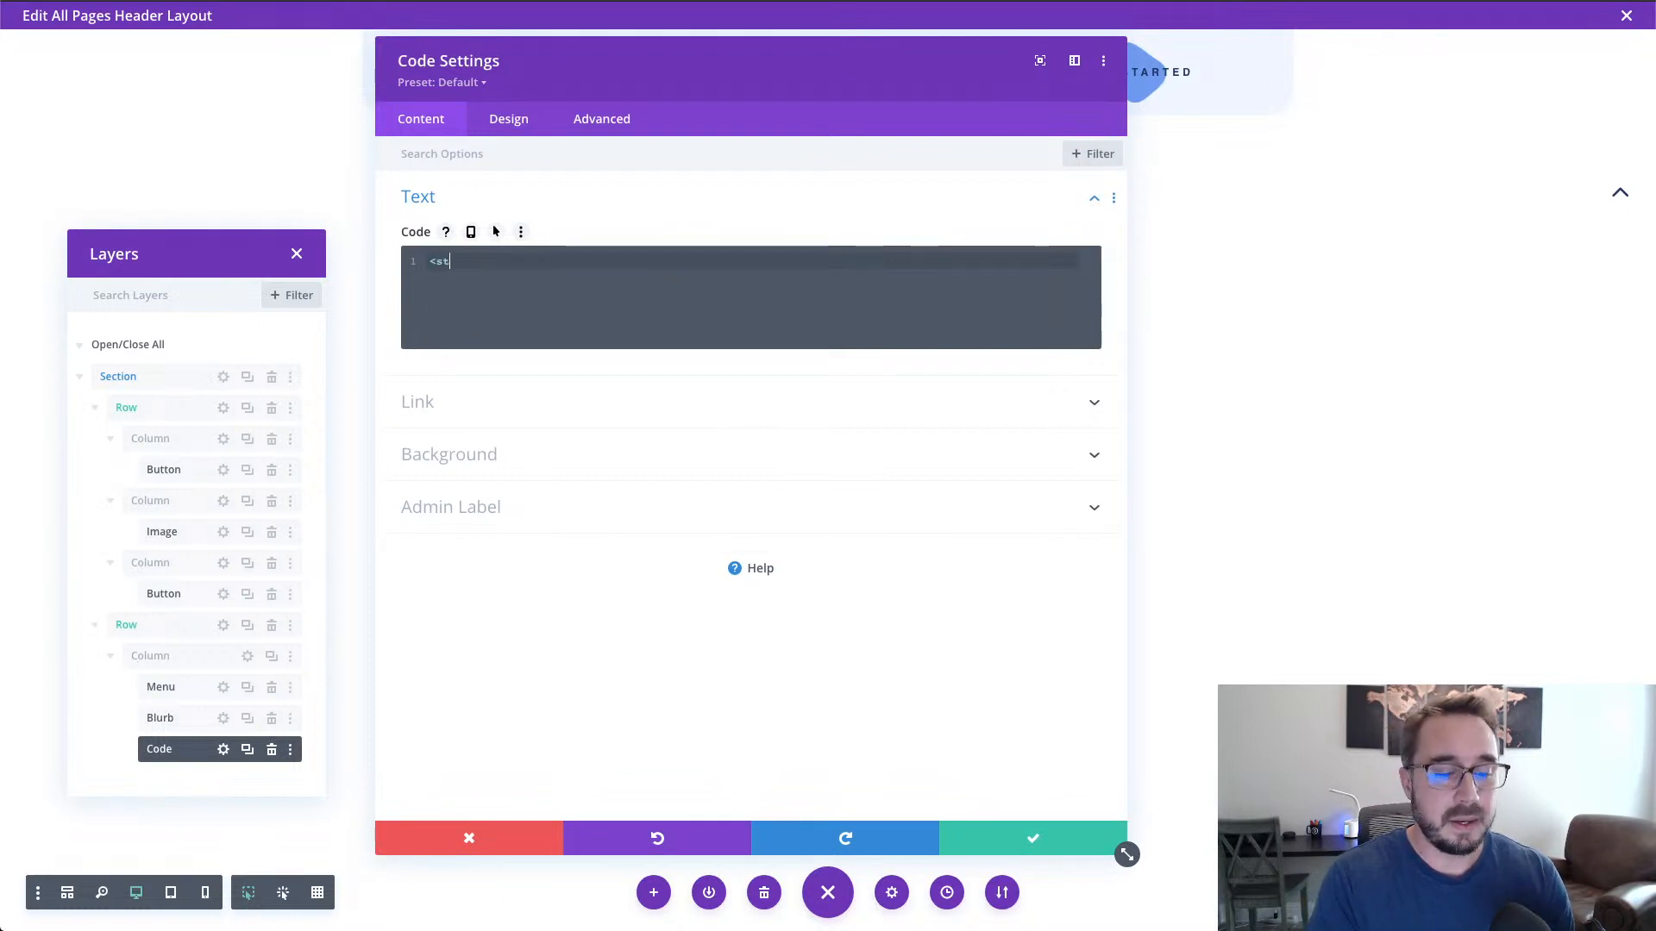
pyautogui.write('yle>')
pyautogui.press('Return')
pyautogui.press('Return')
pyautogui.click(609, 267)
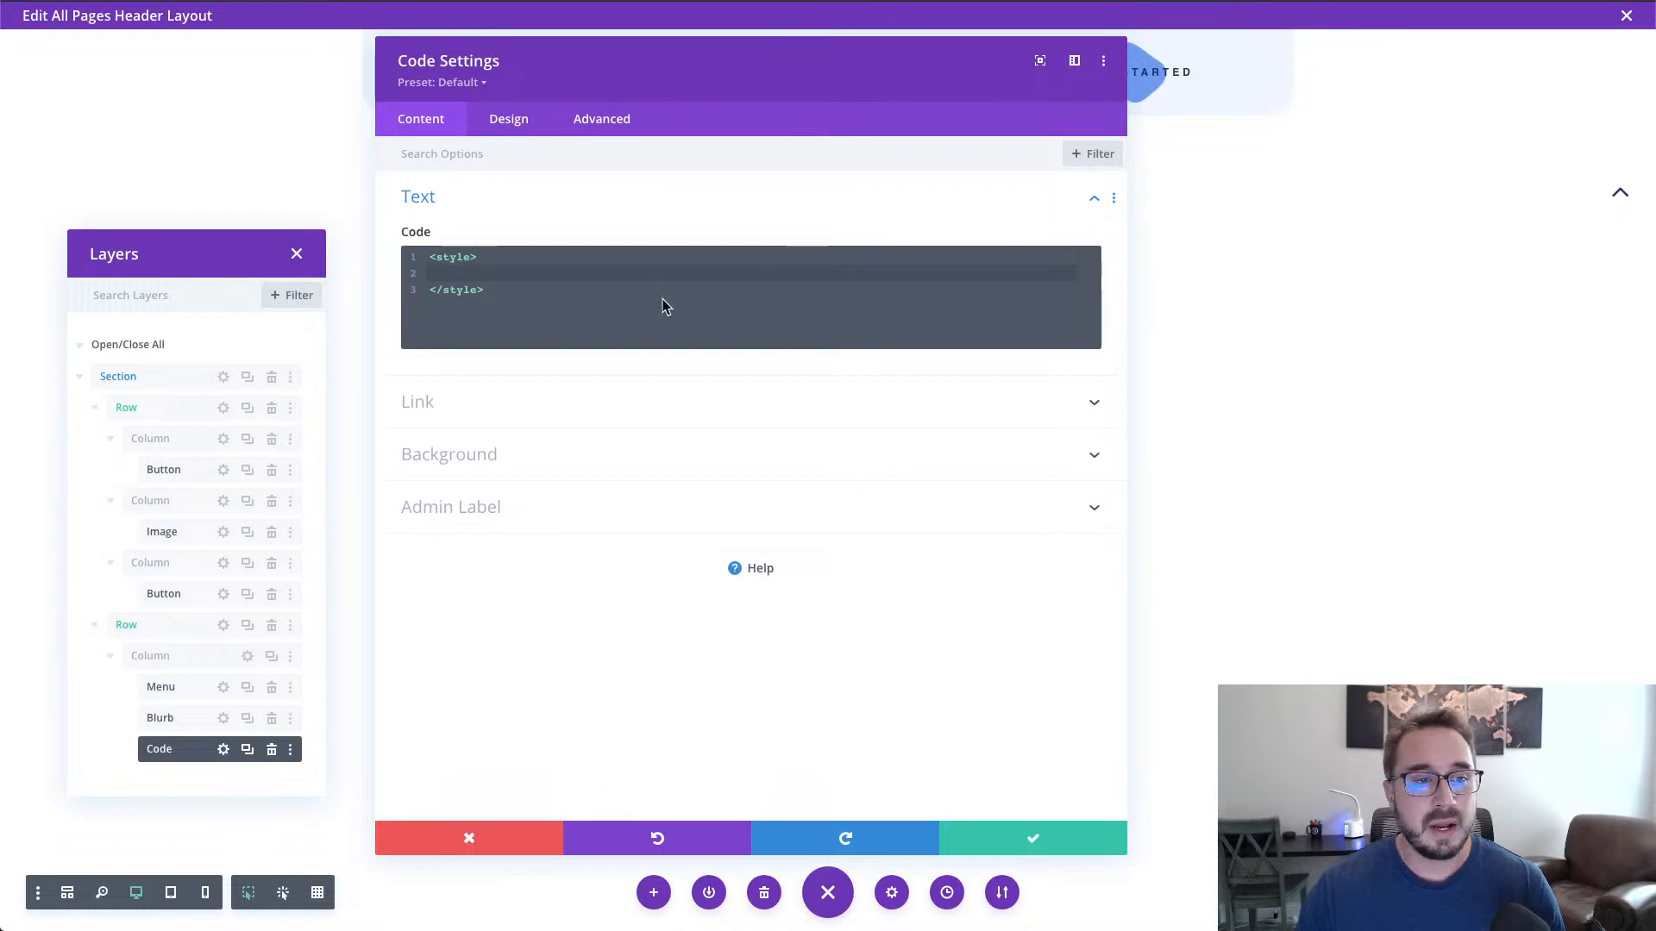
# Step: Insert the jQuery script for the .et-divi-sticky-header and .et-divi-sticky-toggle scroll and click behaviour between the style tags
pyautogui.click(630, 274)
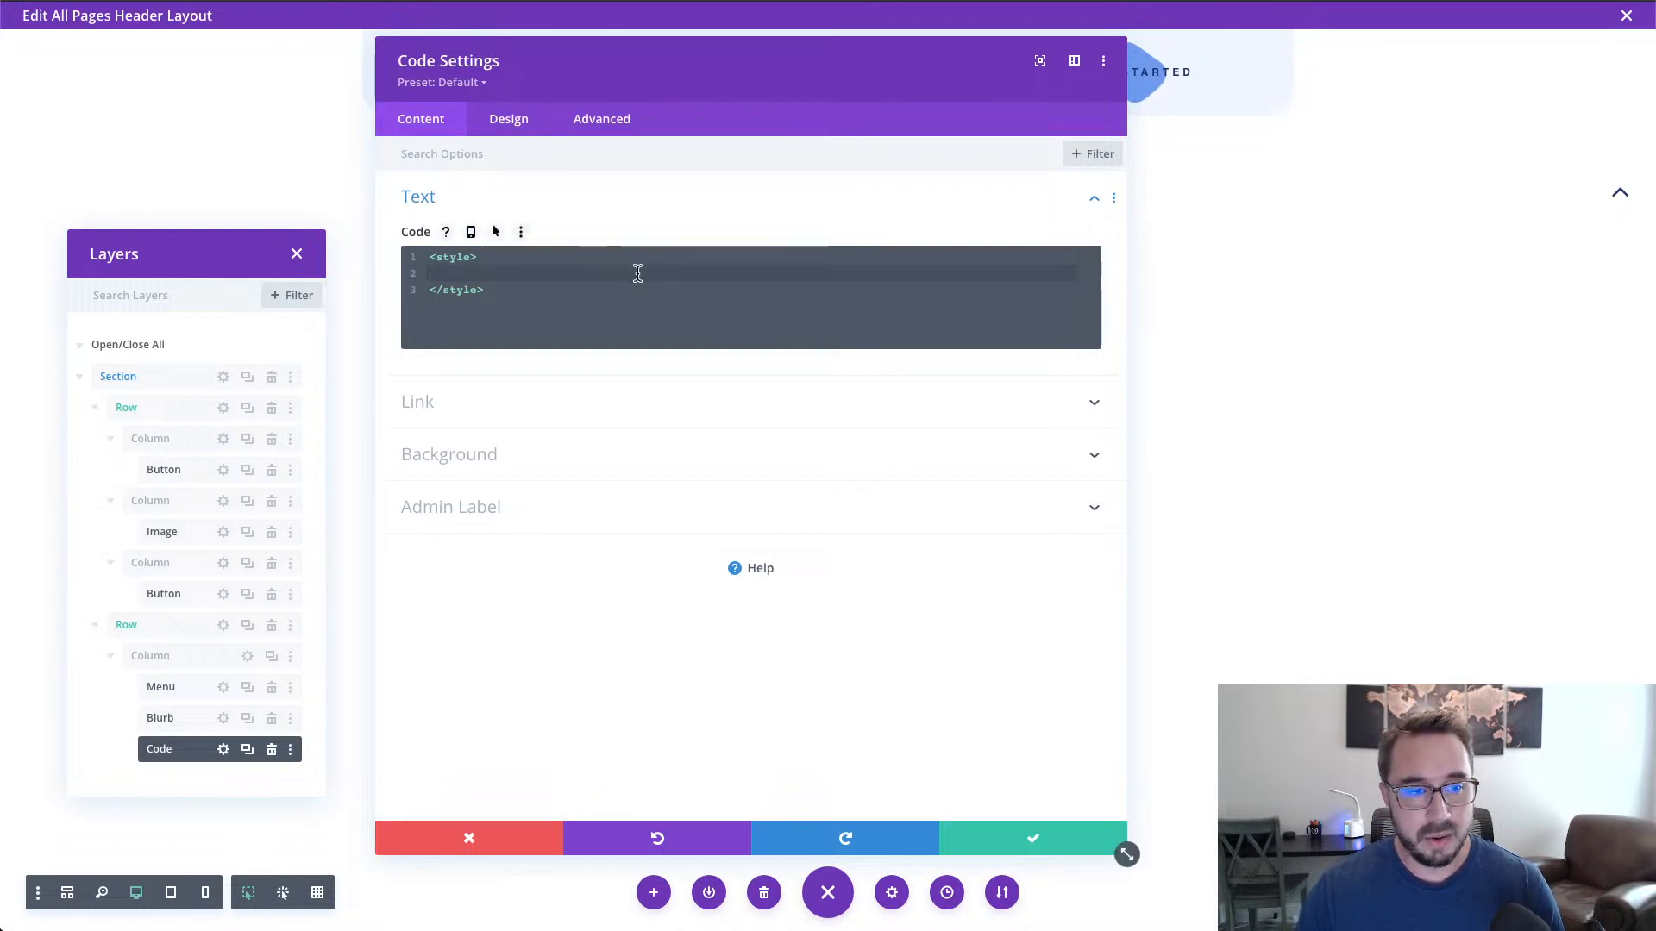
pyautogui.write('jQuery(document).ready(function ($) {   // variables for header and toggle   $stickyHeader = $(".et-divi-sticky-header");   $stickyToggle = $(".et-divi-sticky-toggle");    // attach scroll event handler function to window that   // uses the windows scroll position (winScrollTop) and   // the height of the header (headerHeight) to hide/show   // toggle once the user scrolls beyond the header height.   $(window).on("scroll", function () {     winScrollTop = $(window).scrollTop();     headerHeight = $stickyHeader.height();     if (       winScrollTop >= headerHeight &&       !$stickyToggle.hasClass("et-show-toggle")     ) {       $stickyToggle.addClass("et-show-toggle");     } else if (       winScrollTop < headerHeight &&       $stickyToggle.hasClass("et-show-toggle")     ) {       $stickyToggle.removeClass("et-show-toggle");       $stickyHeader.removeClass("et-hide-sticky-header");     }   });    // attach click event function on toggle tab that   // toggles the "et-hide-sticky-header" class.   $stickyToggle.on("click", function (e) {     $stickyHeader.toggleClass("et-hide-sticky-header");   }); });')
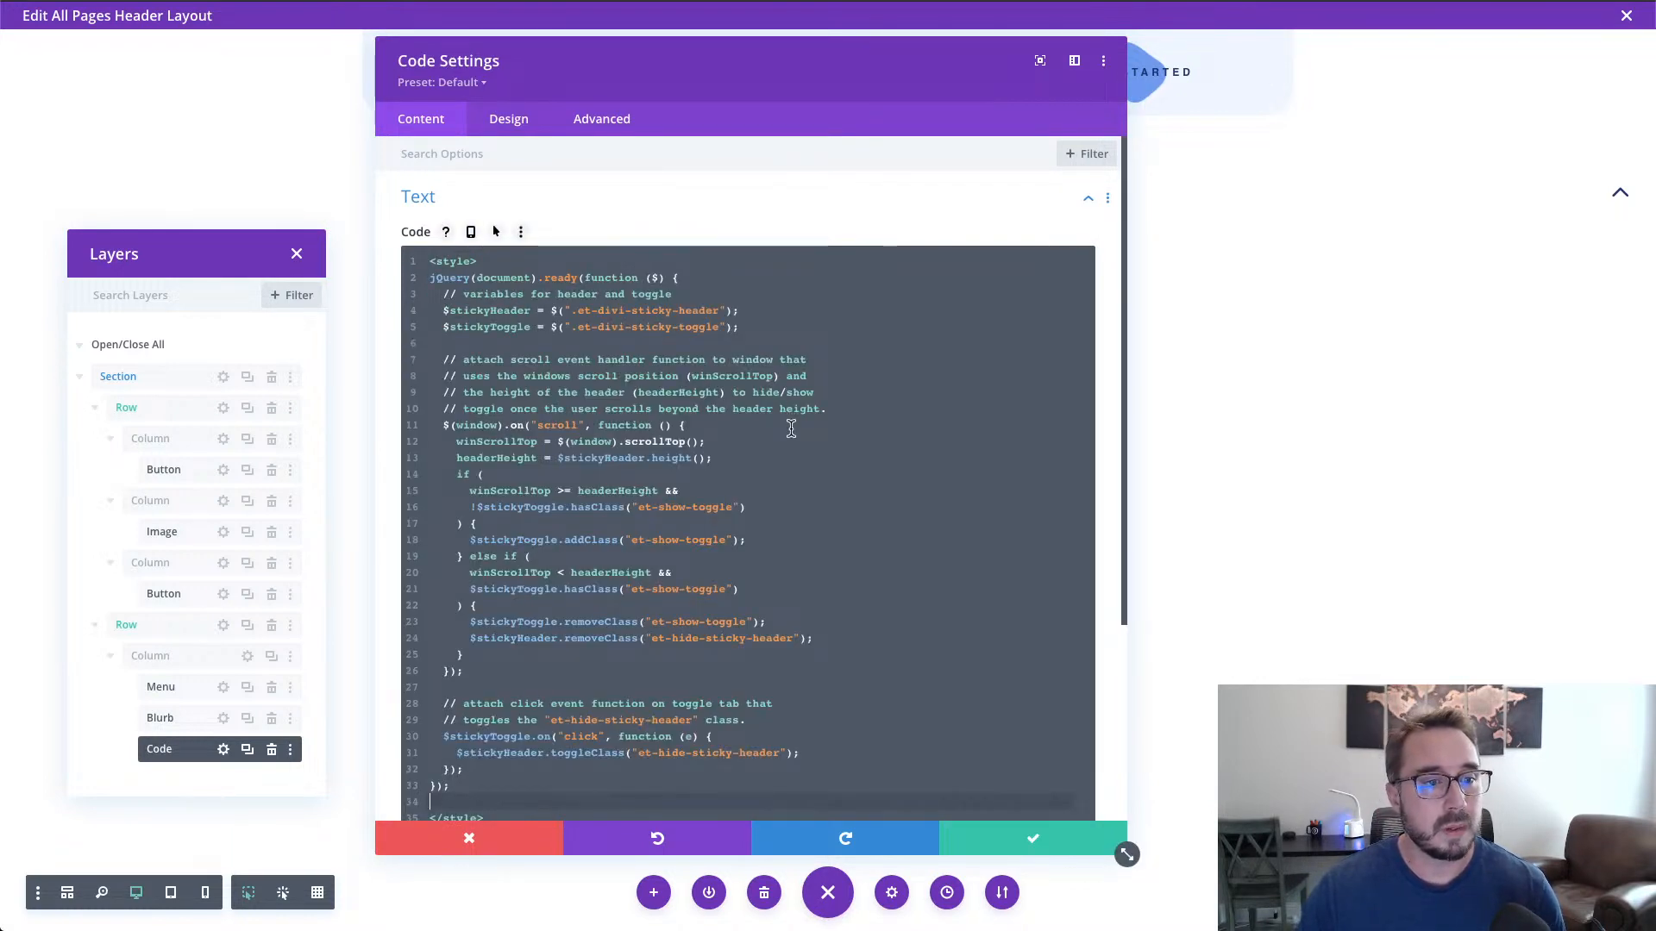
# Step: Undo the script insertion and put the .et-divi-sticky-toggle and .et-divi-sticky-header CSS rules between the style tags instead
pyautogui.scroll(-1, 833, 430)
pyautogui.scroll(1, 833, 430)
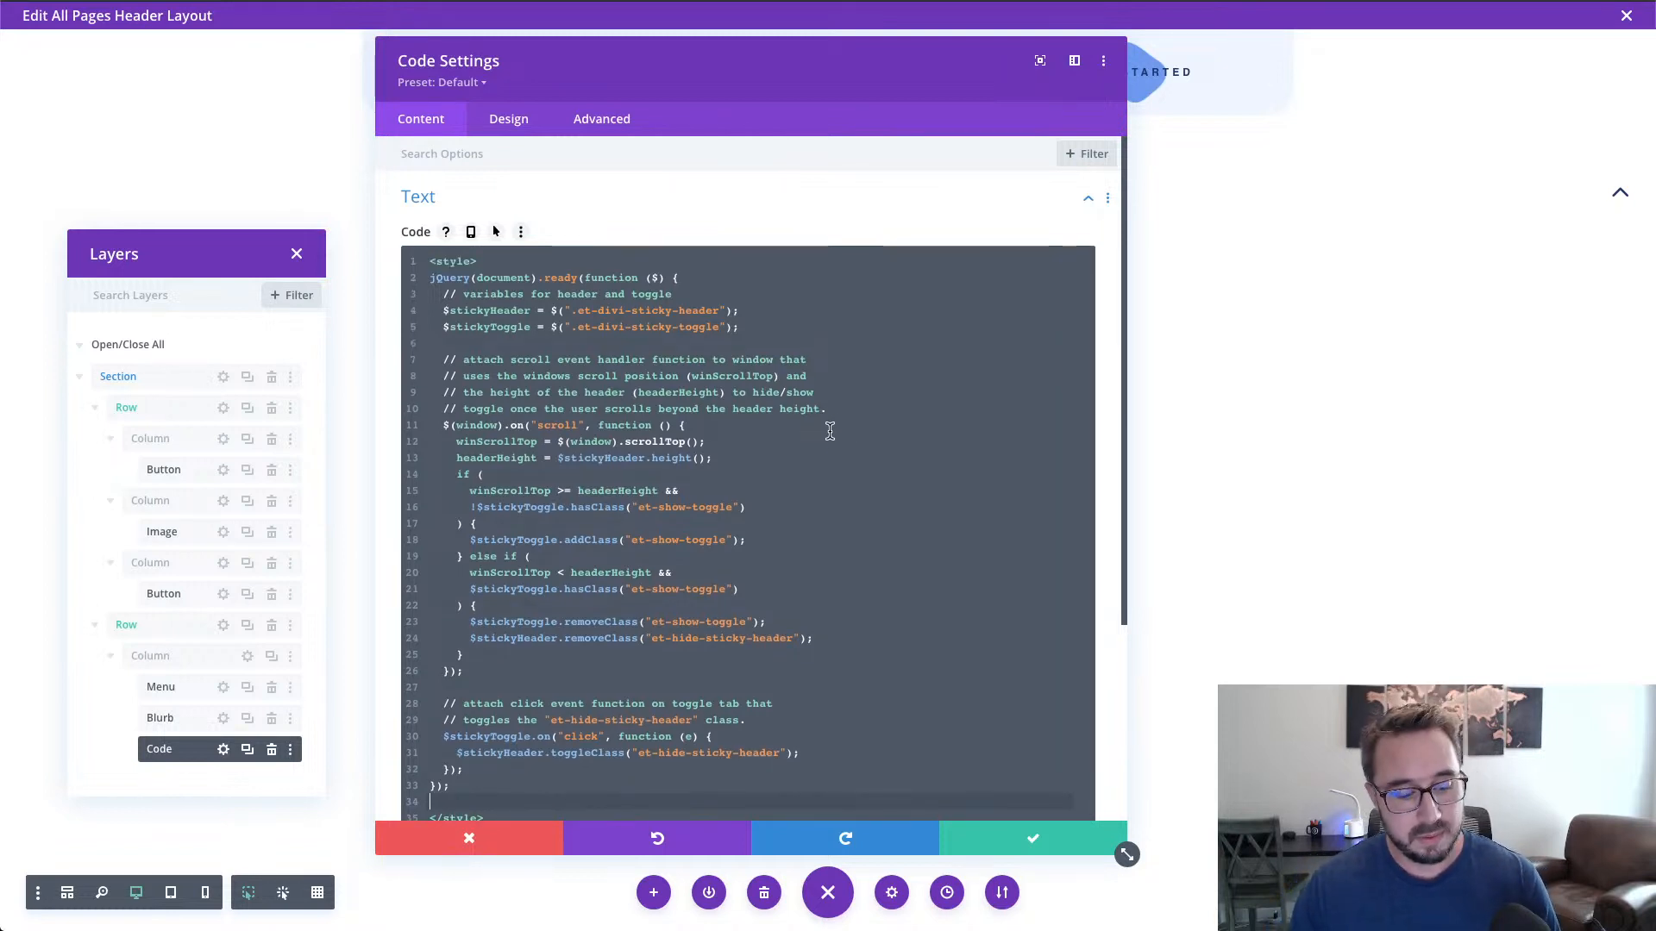
pyautogui.hotkey('ctrl', 'z')
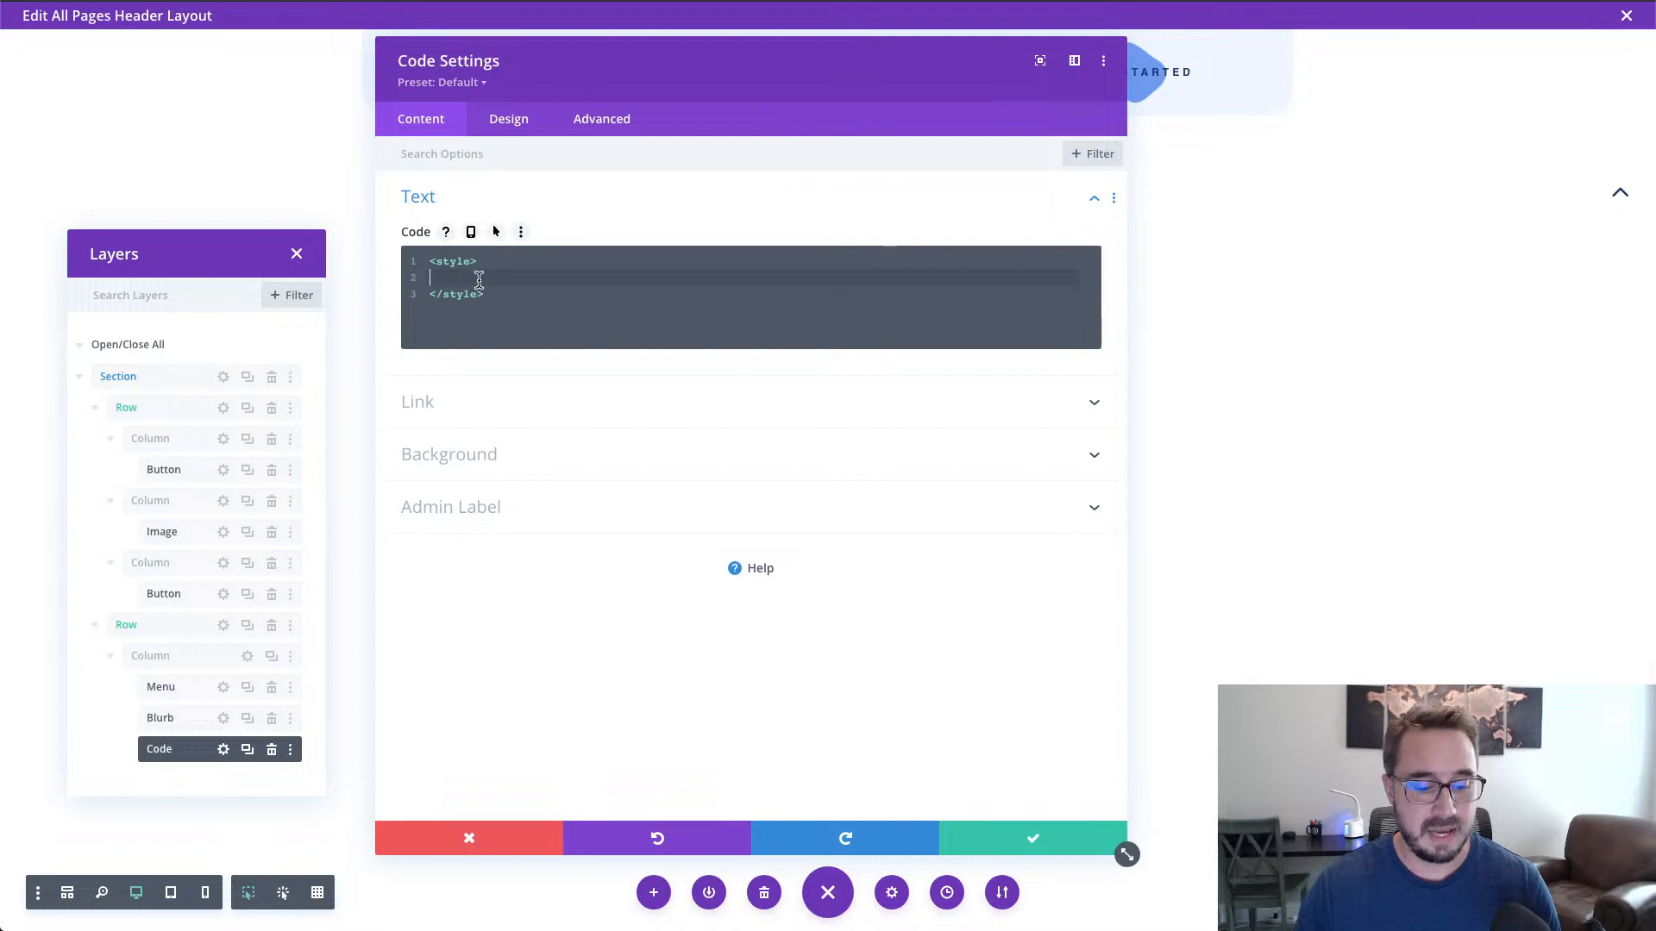
pyautogui.write('.et-divi-sticky-toggle {   visibility: hidden;   opacity: 0;   transition: all 400ms; }  .et-divi-sticky-toggle:hover {   cursor: pointer; }  .et-divi-sticky-toggle.et-show-toggle {   visibility: visible;   opacity: 1; }  .et-divi-sticky-header {   transition: all 400ms !important; } .et-divi-sticky-header.et-hide-sticky-header {   transform: translateX(0%) translateY(-100%) !important; }  .et-divi-sticky-toggle .et-pb-icon {   margin-bottom: 0px;   transition: all 400ms; }  .et-hide-sticky-header .et-divi-sticky-toggle .et-pb-icon {   transform: rotateX(180deg); }')
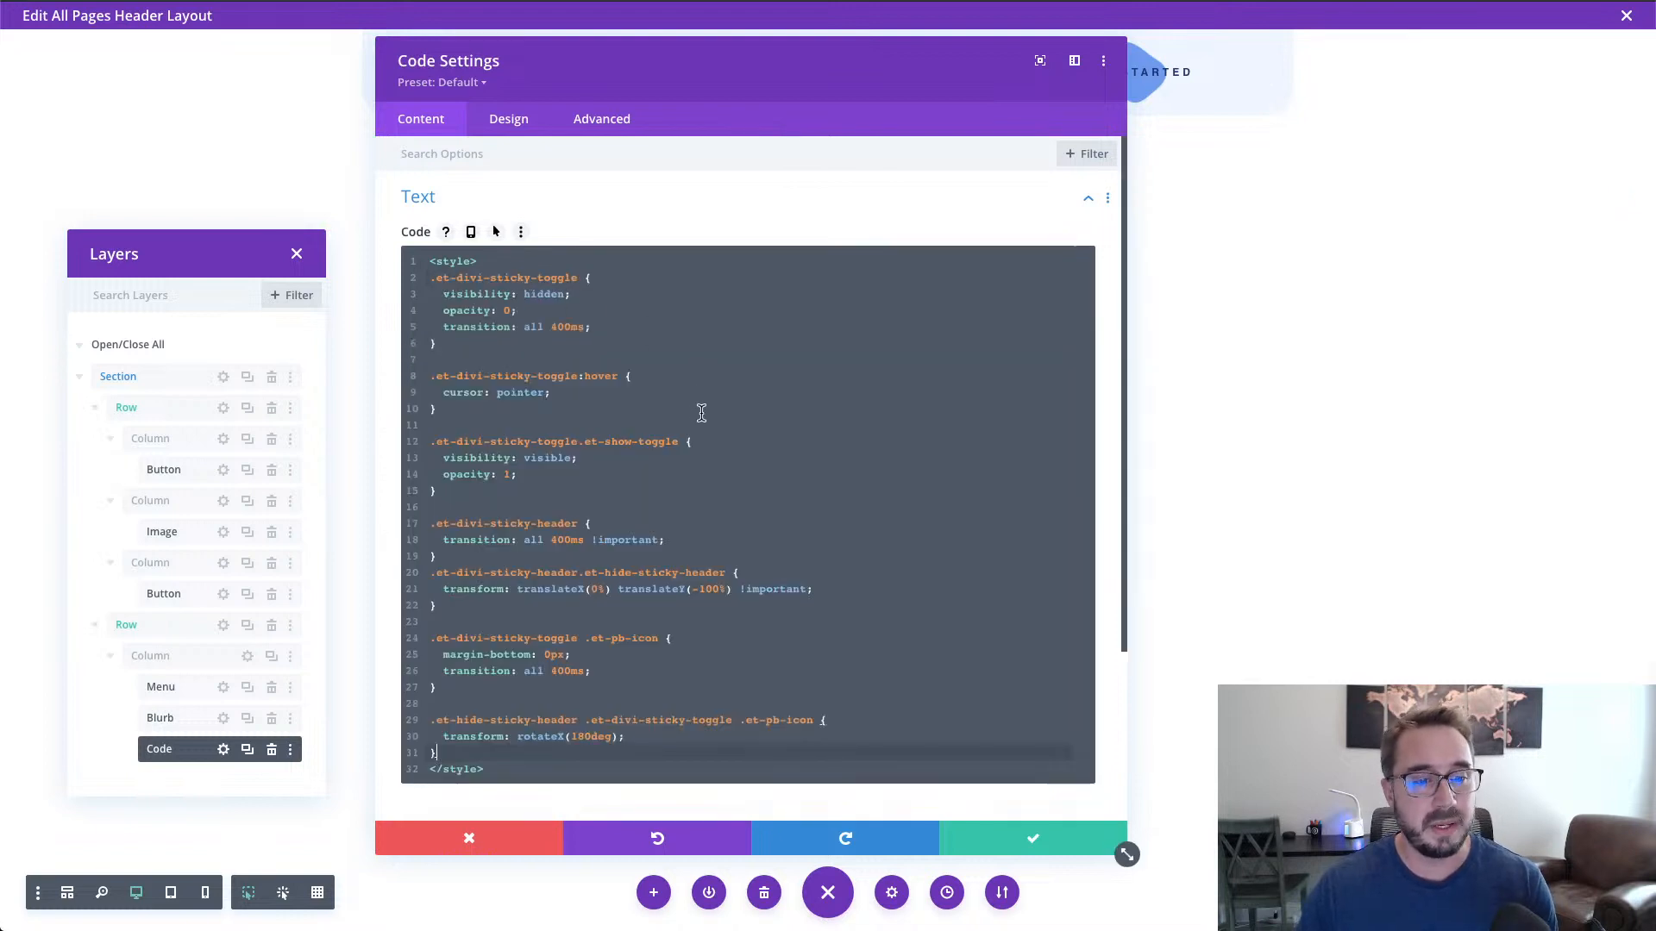
pyautogui.scroll(-1, 571, 390)
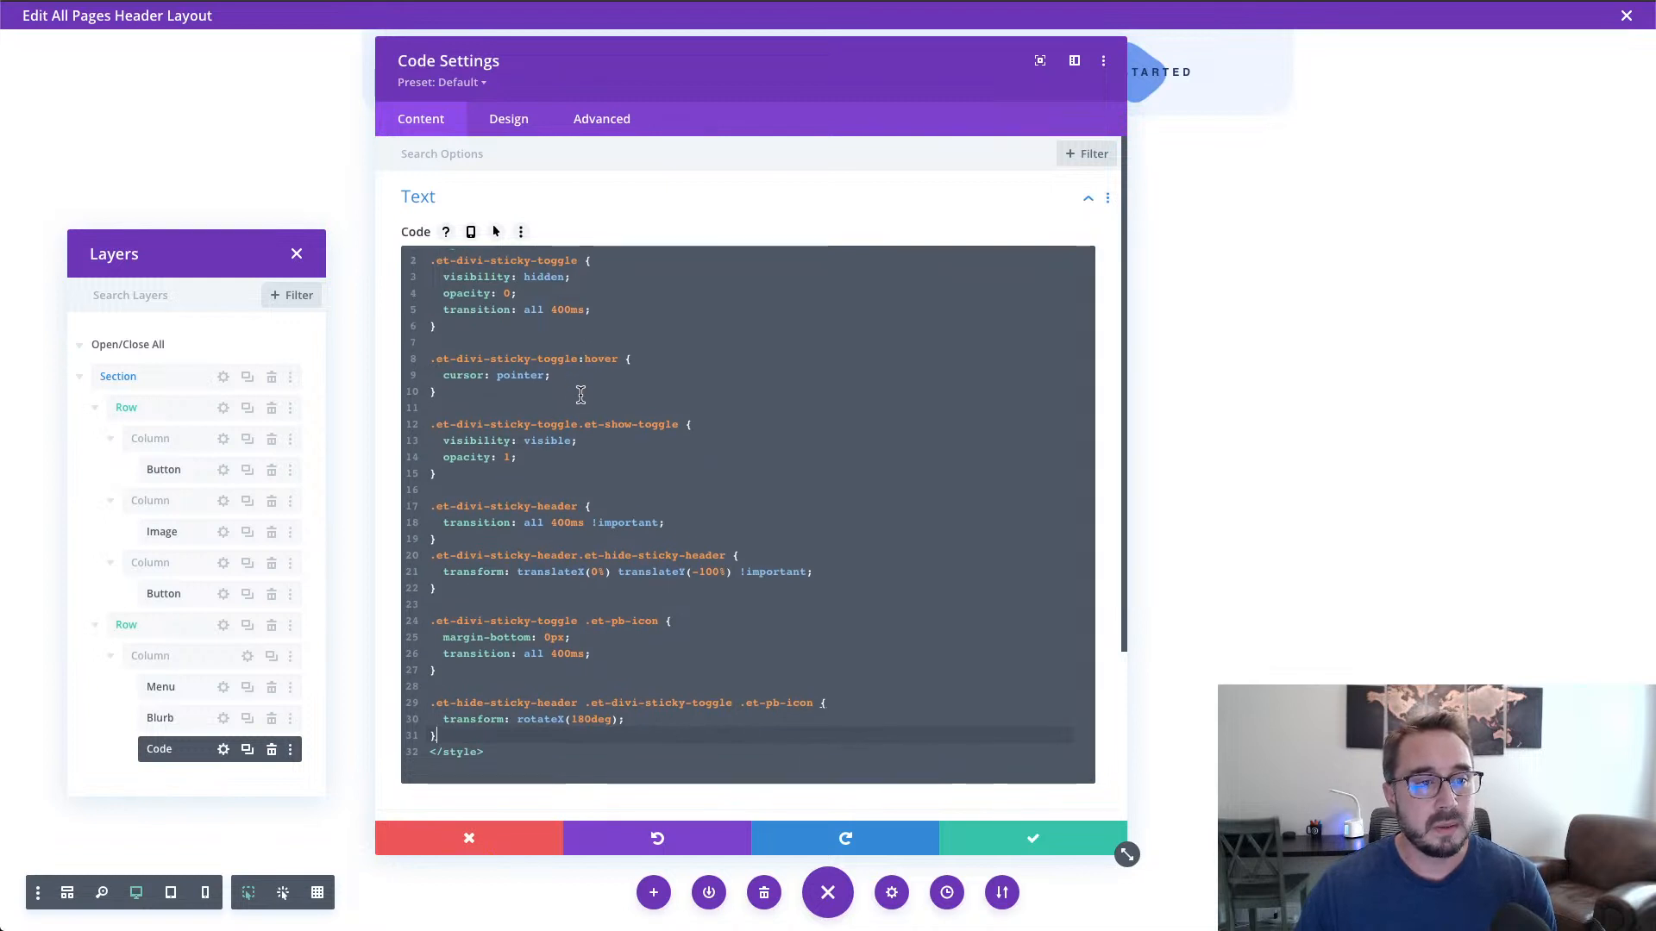
# Step: Add opening and closing script tags below the closing style tag, separated from it by a blank line
pyautogui.click(509, 752)
pyautogui.press('Return')
pyautogui.press('Return')
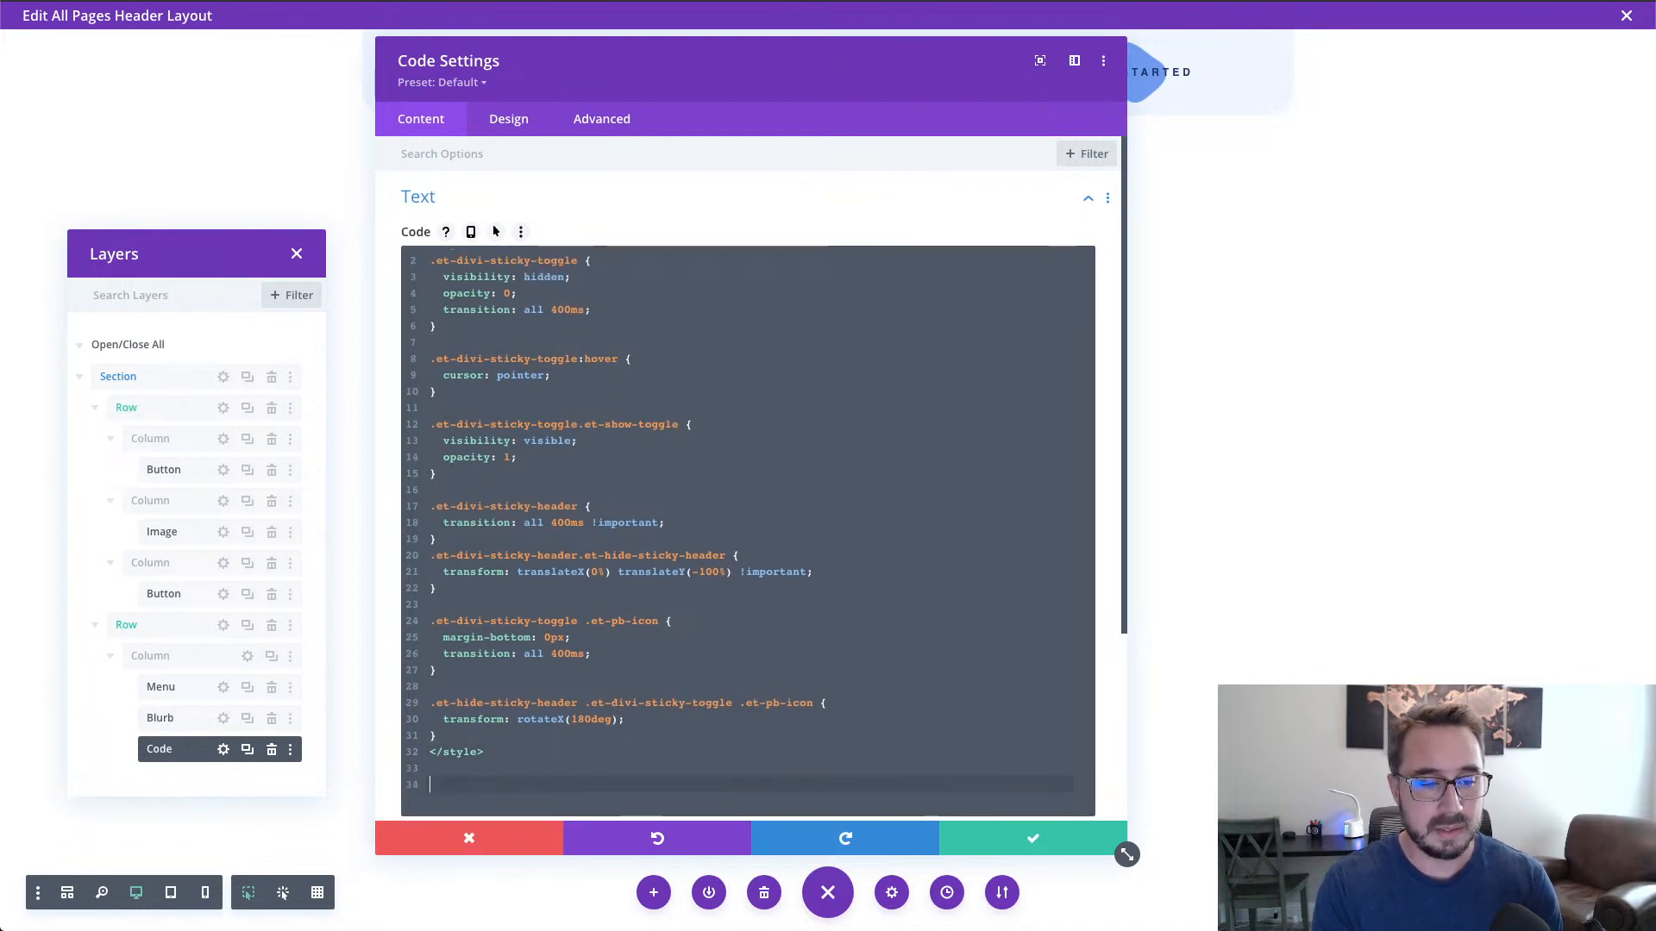
pyautogui.write('<script')
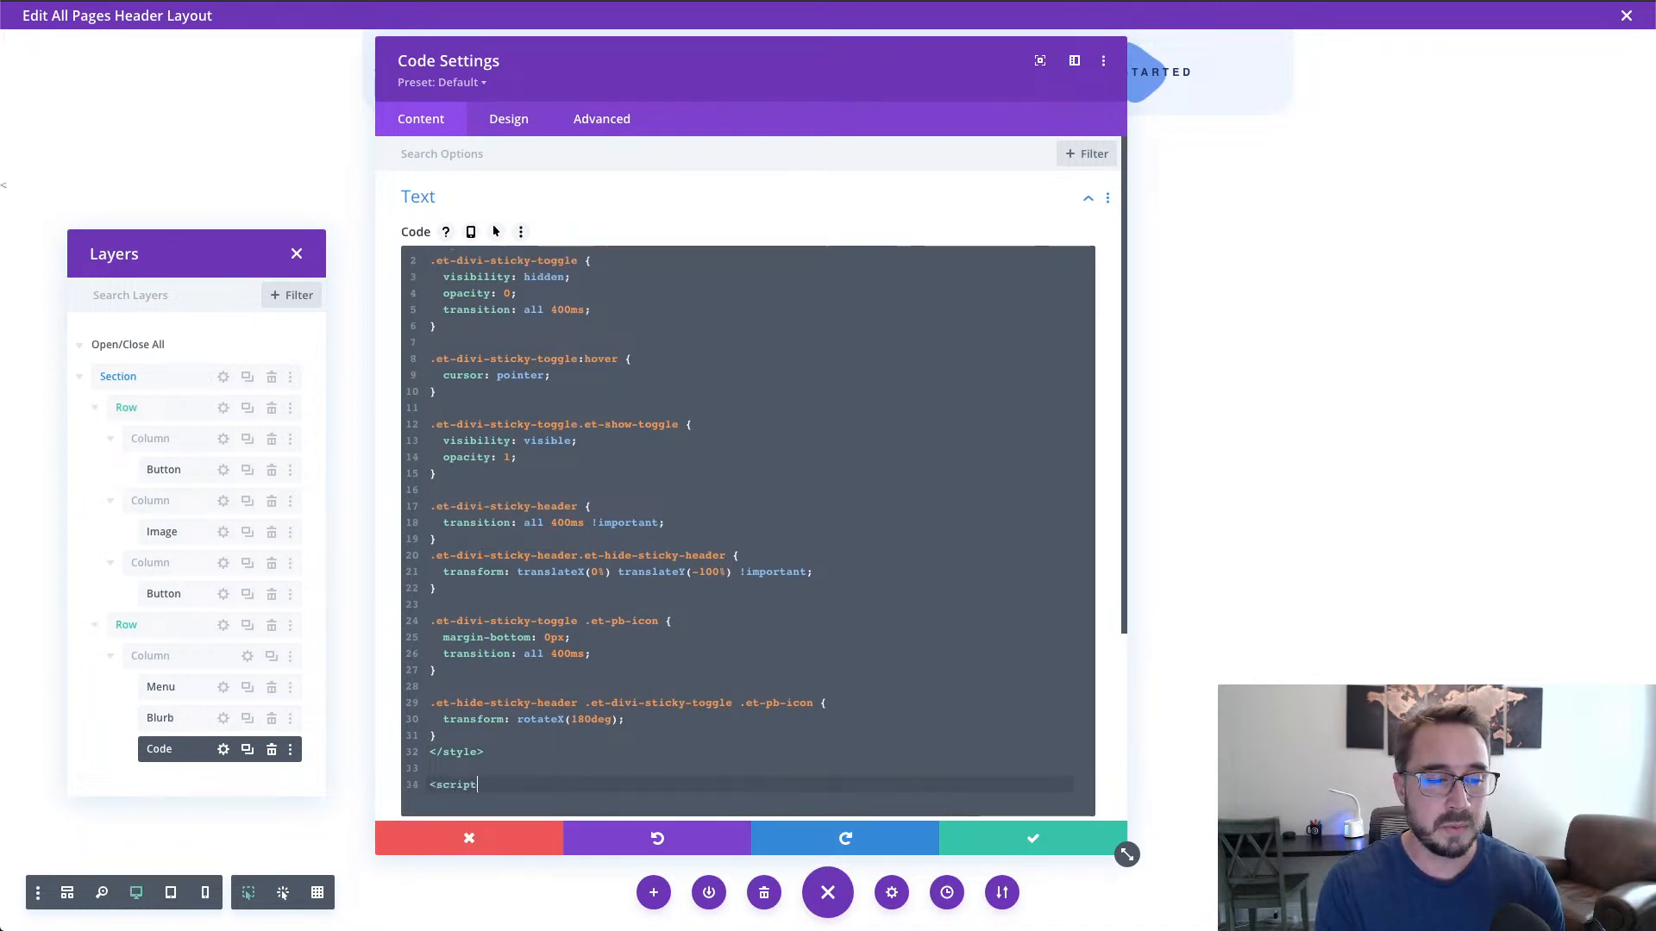
pyautogui.write('>')
pyautogui.press('Return')
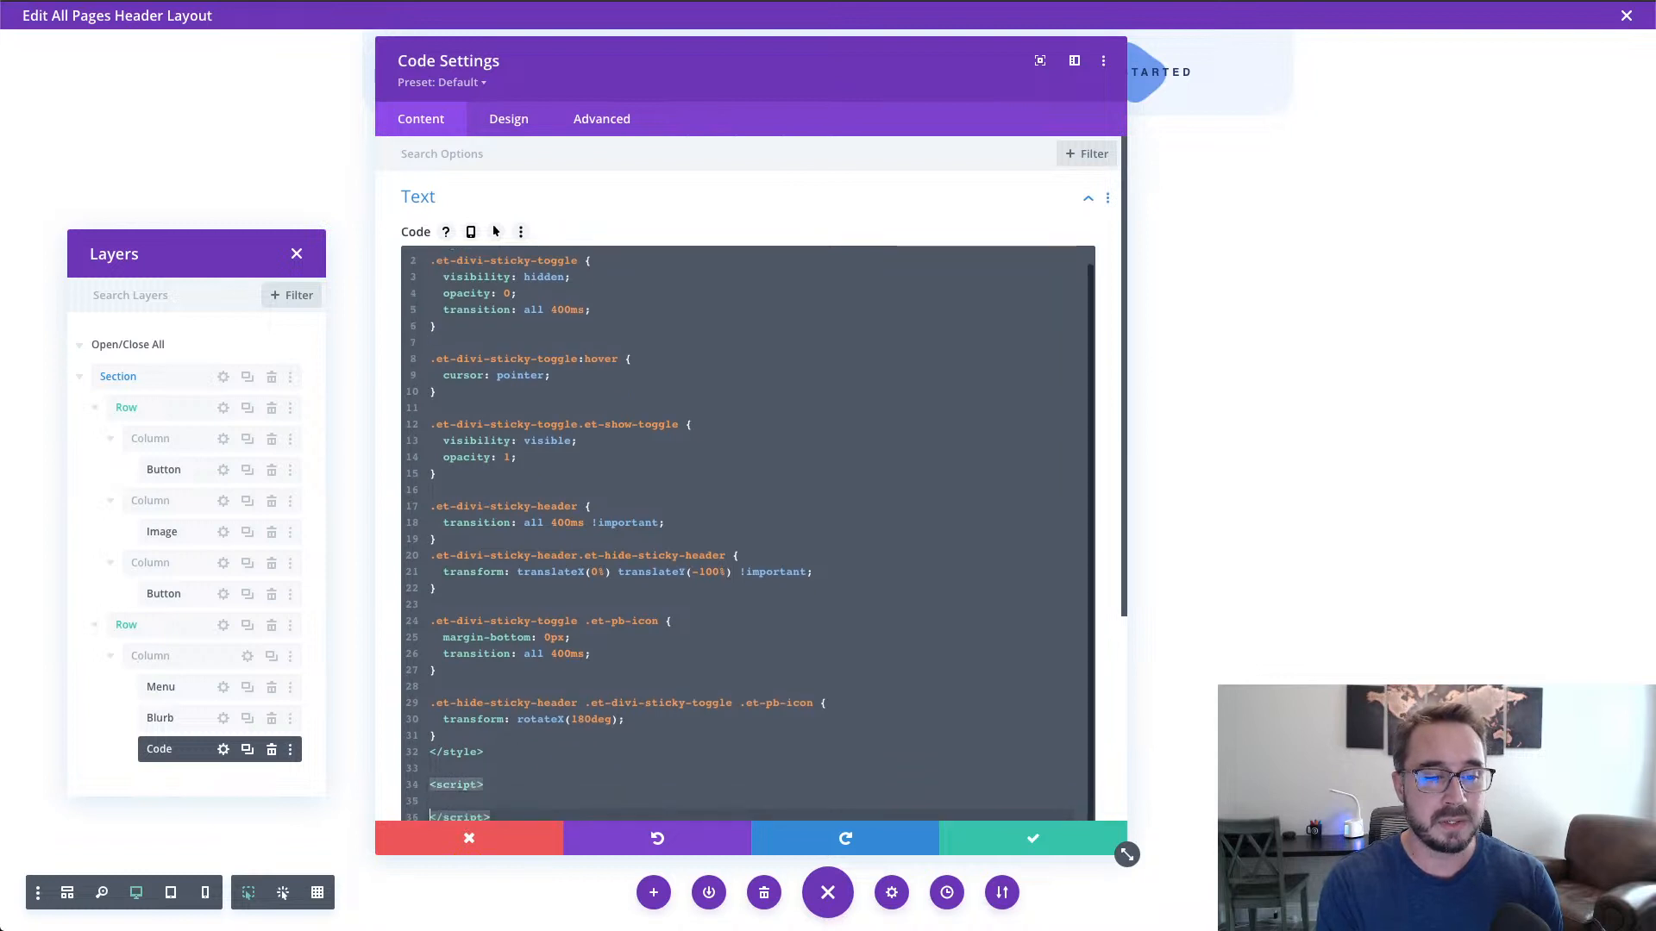
pyautogui.scroll(-2, 642, 581)
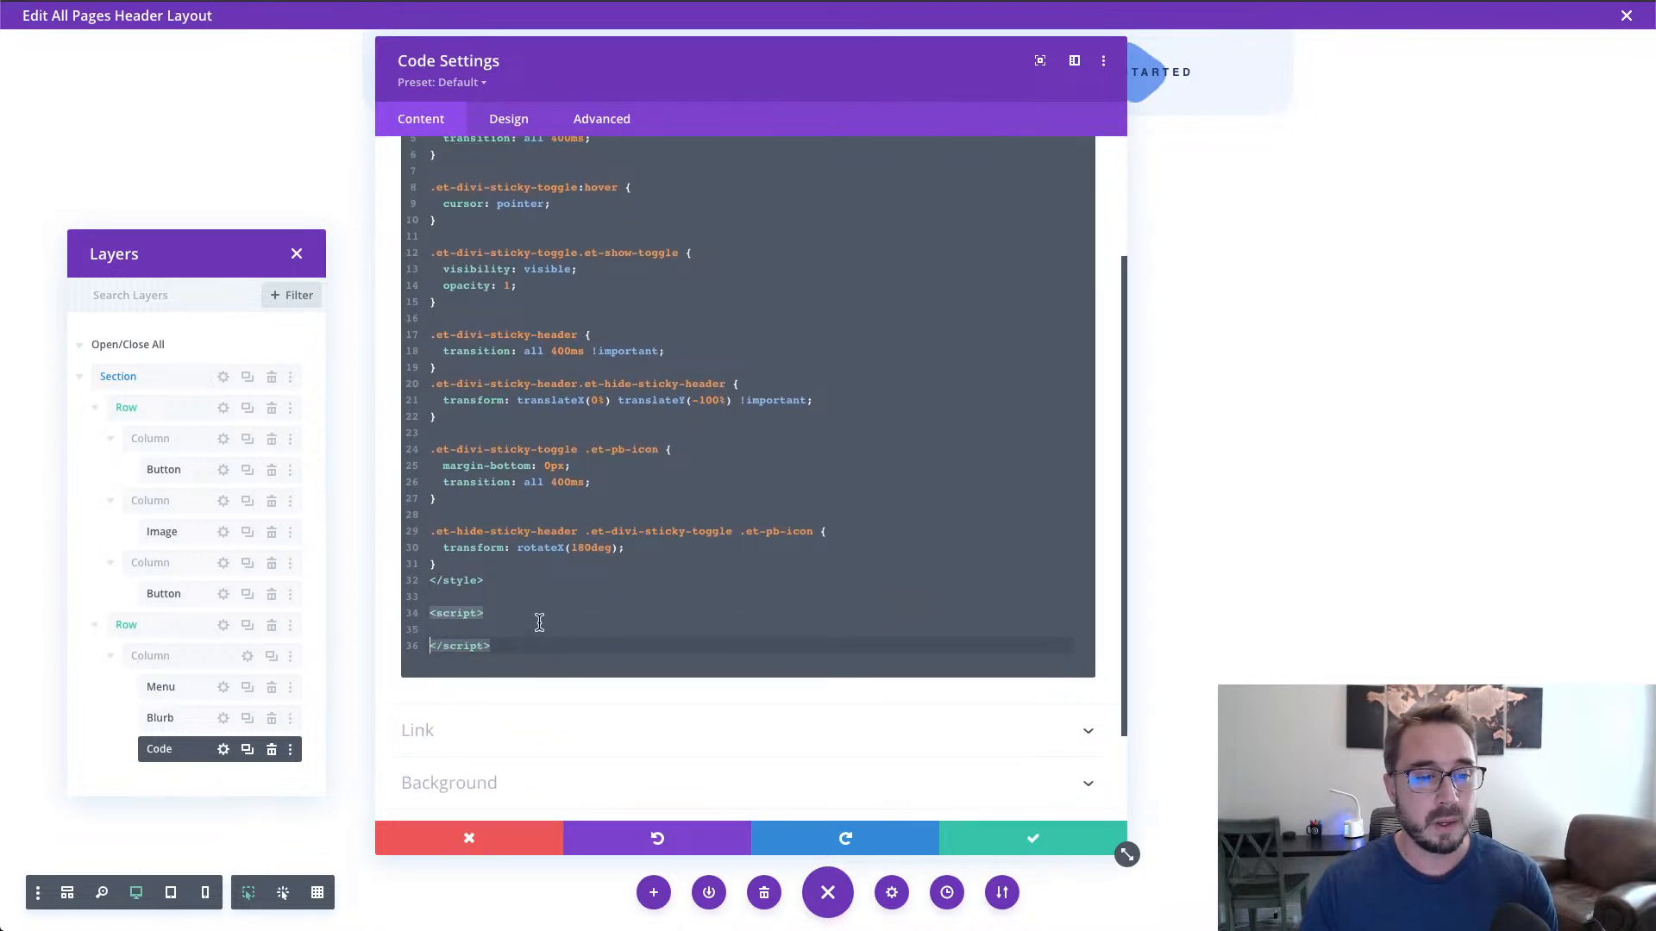
# Step: Insert the jQuery scroll and click code for .et-divi-sticky-header and .et-divi-sticky-toggle between the script tags and review the scroll handler comment
pyautogui.click(539, 626)
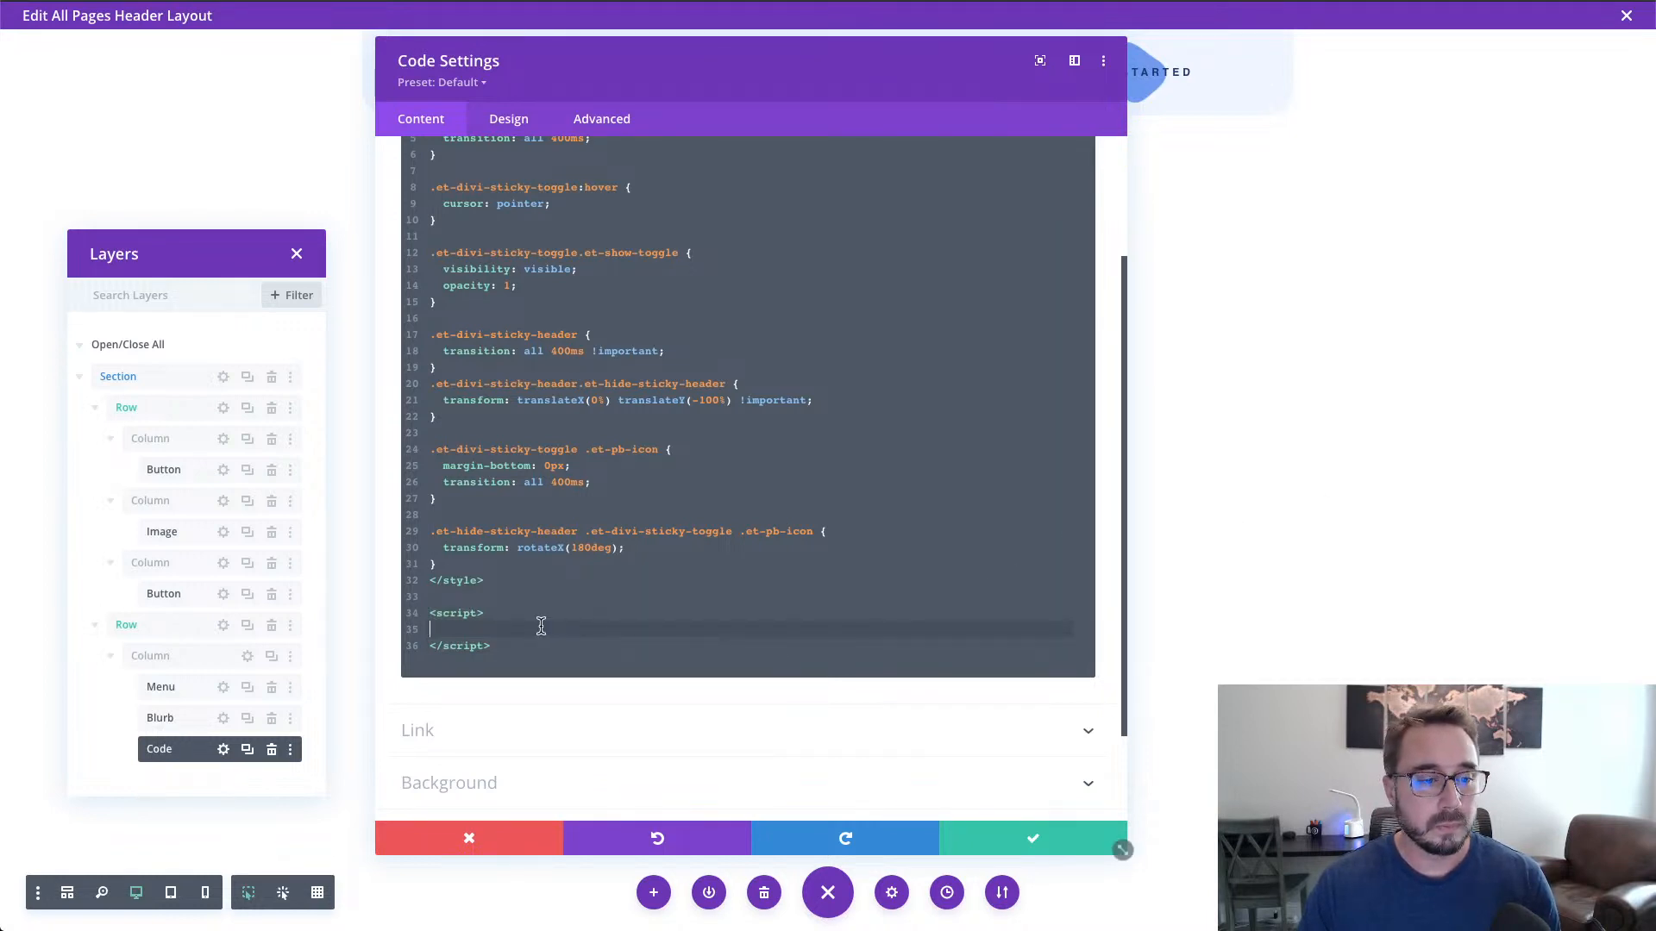
pyautogui.write('jQuery(document).ready(function ($) {   // variables for header and toggle   $stickyHeader = $(".et-divi-sticky-header");   $stickyToggle = $(".et-divi-sticky-toggle");    // attach scroll event handler function to window that   // uses the windows scroll position (winScrollTop) and   // the height of the header (headerHeight) to hide/show   // toggle once the user scrolls beyond the header height.   $(window).on("scroll", function () {     winScrollTop = $(window).scrollTop();     headerHeight = $stickyHeader.height();     if (       winScrollTop >= headerHeight &&       !$stickyToggle.hasClass("et-show-toggle")     ) {       $stickyToggle.addClass("et-show-toggle");     } else if (       winScrollTop < headerHeight &&       $stickyToggle.hasClass("et-show-toggle")     ) {       $stickyToggle.removeClass("et-show-toggle");       $stickyHeader.removeClass("et-hide-sticky-header");     }   });    // attach click event function on toggle tab that   // toggles the "et-hide-sticky-header" class.   $stickyToggle.on("click", function (e) {     $stickyHeader.toggleClass("et-hide-sticky-header");   }); });')
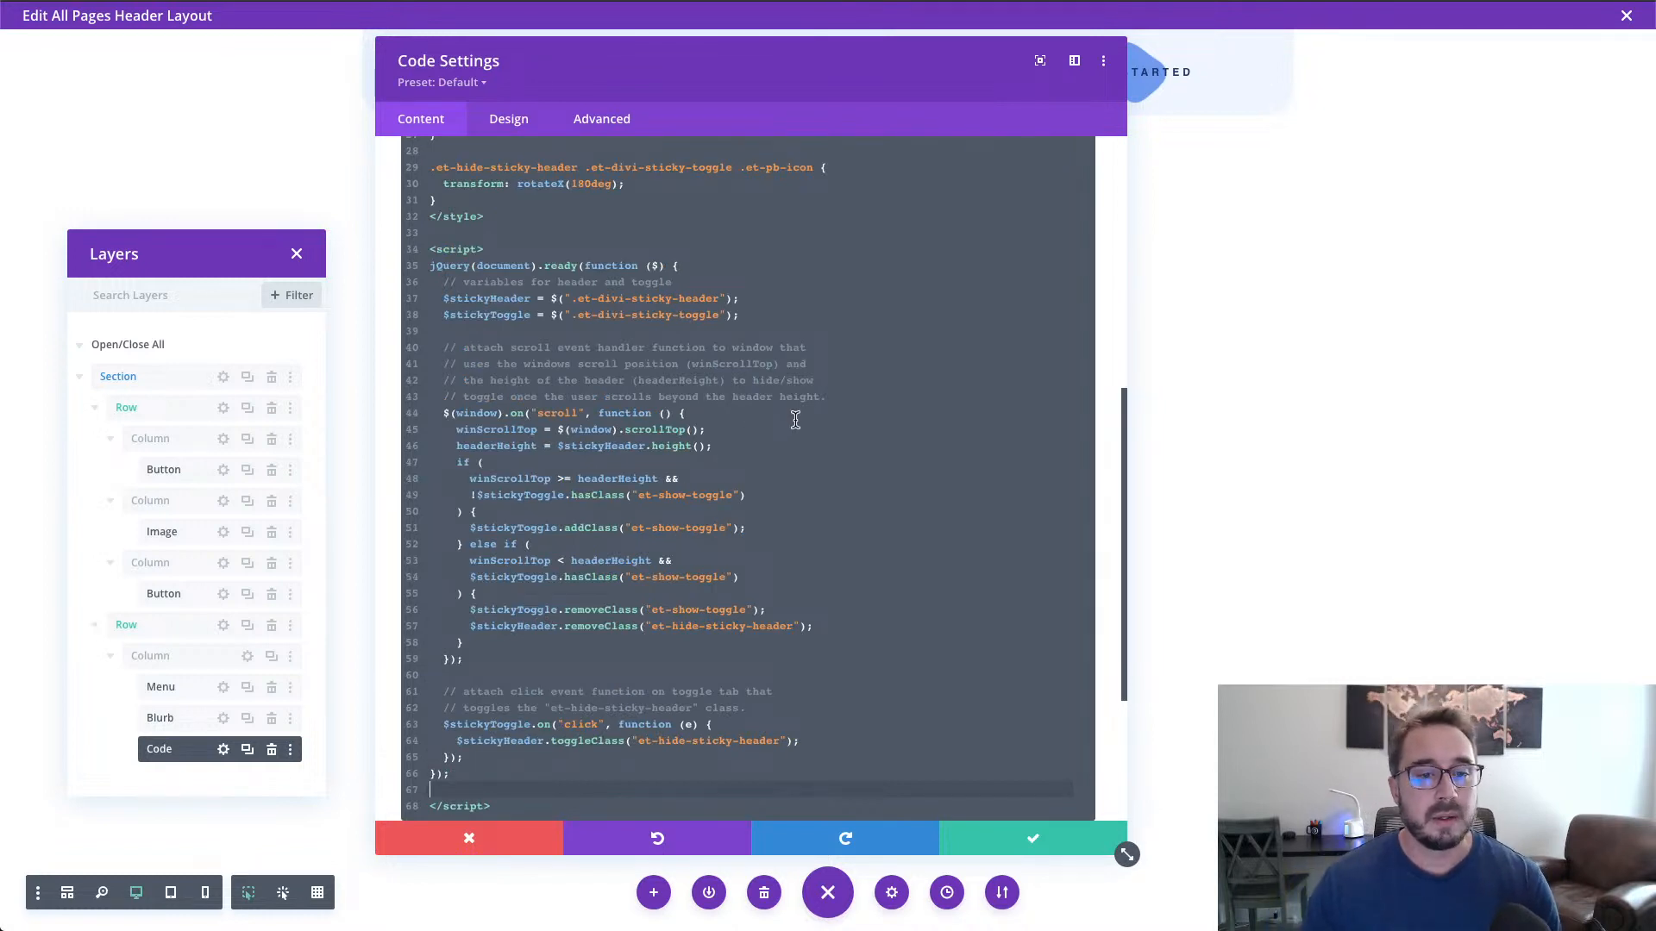
pyautogui.click(827, 398)
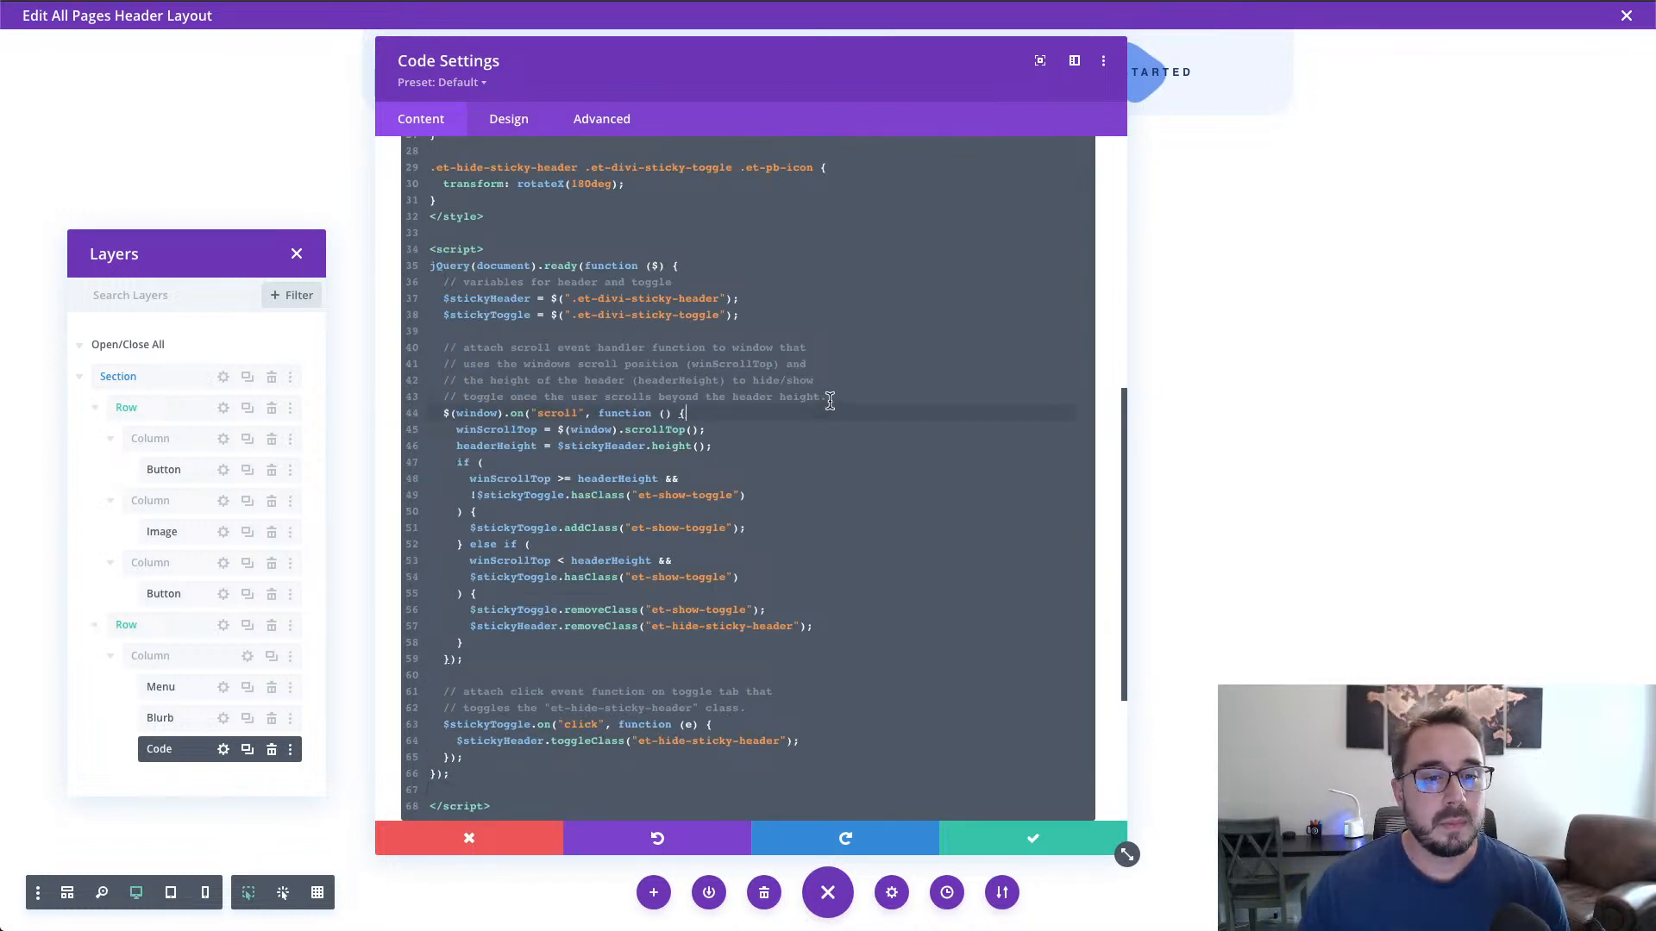
pyautogui.click(727, 414)
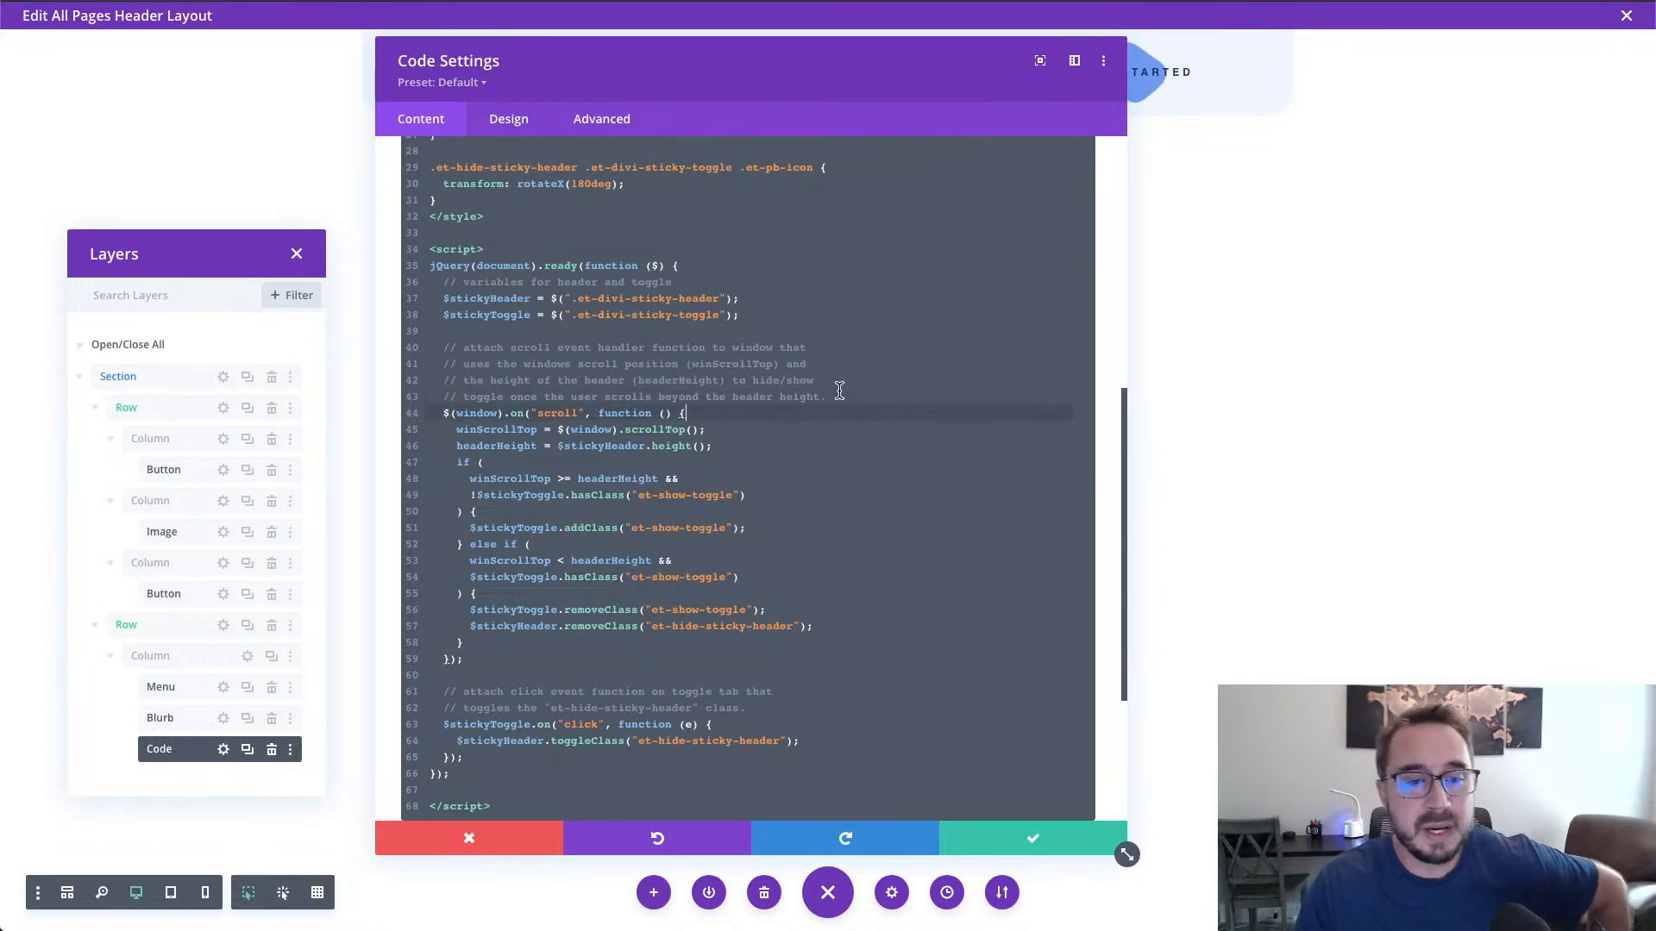
pyautogui.moveTo(829, 399); pyautogui.dragTo(402, 354)
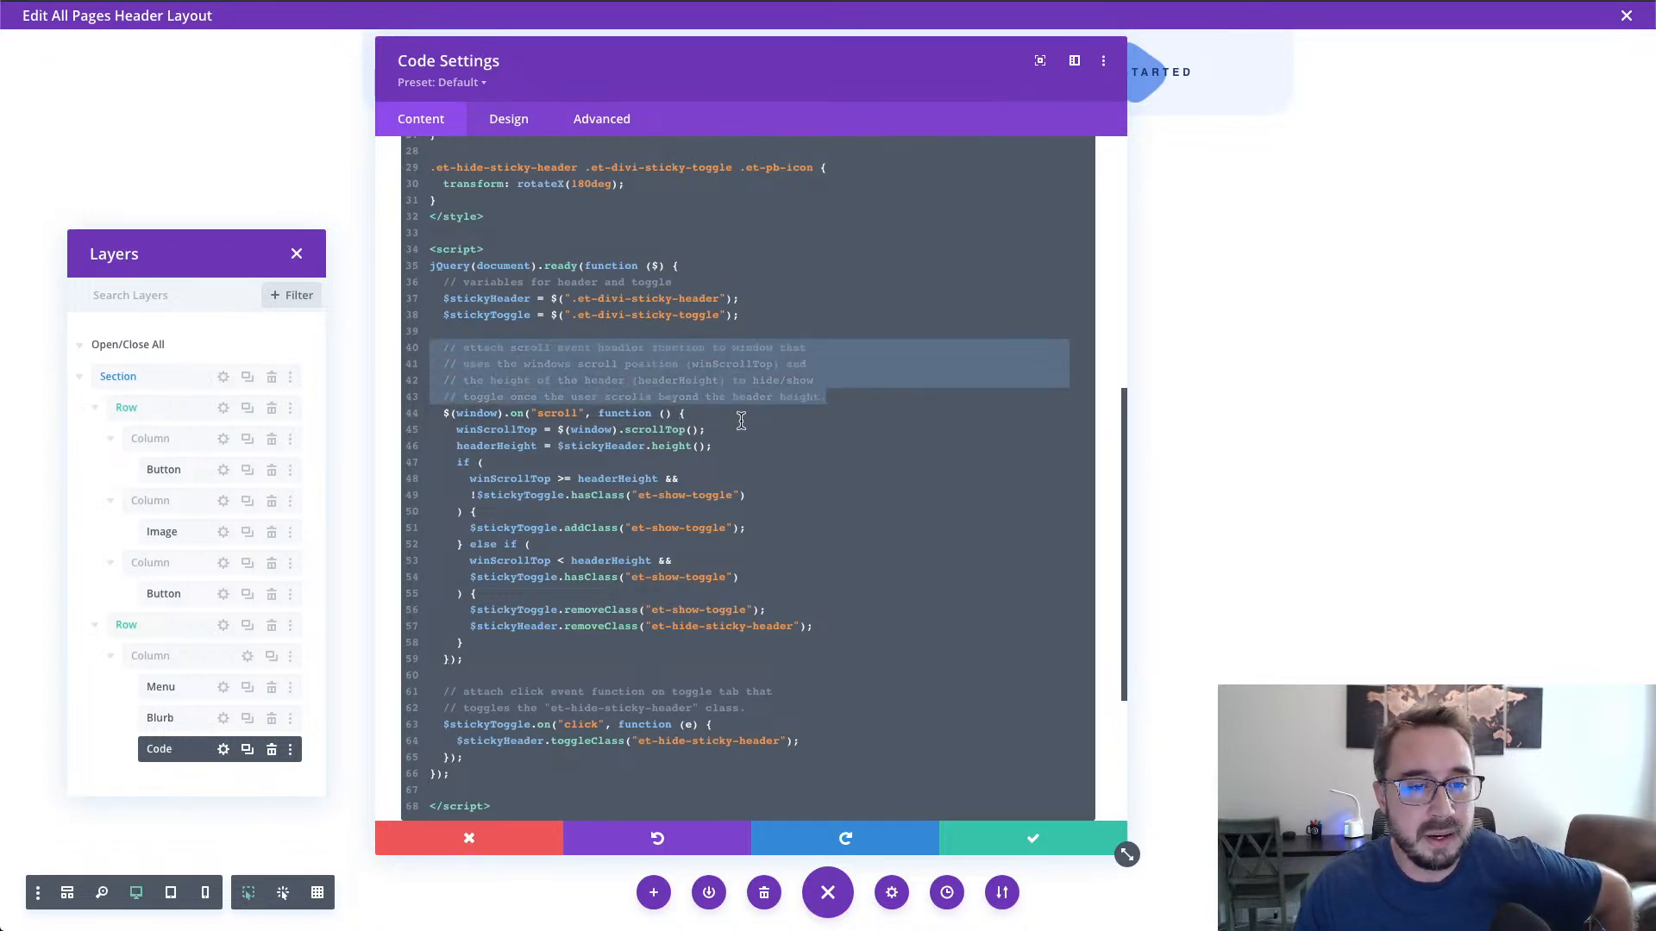
pyautogui.click(813, 431)
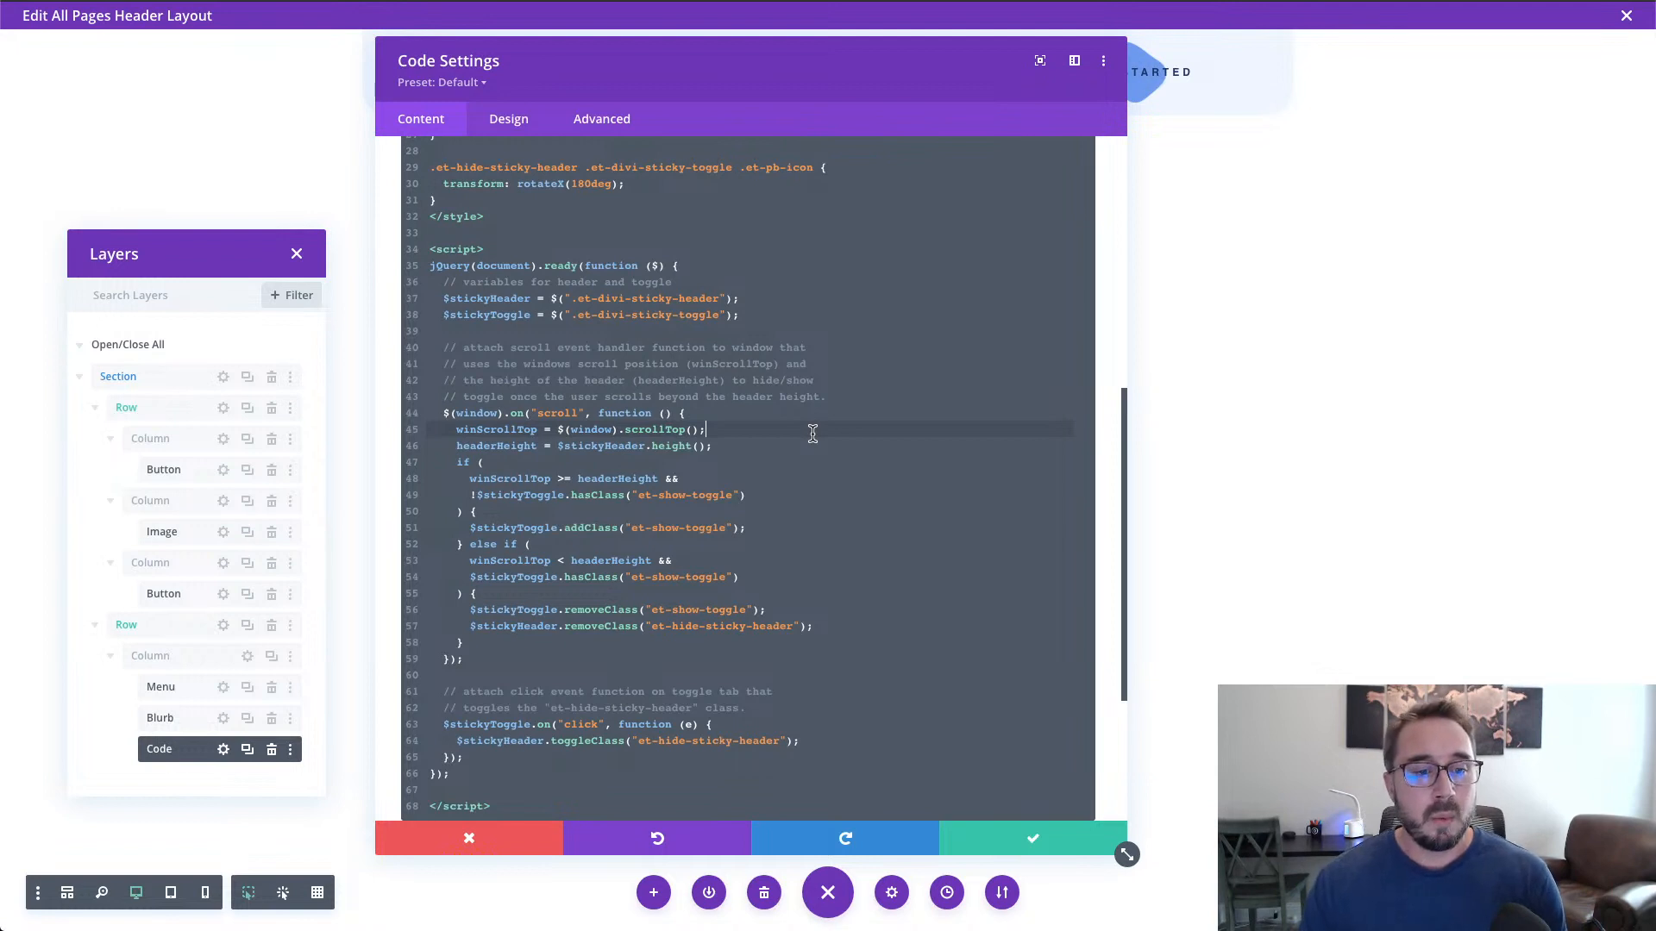
# Step: Save the Code module settings and close the All Pages header layout editor
pyautogui.click(1034, 841)
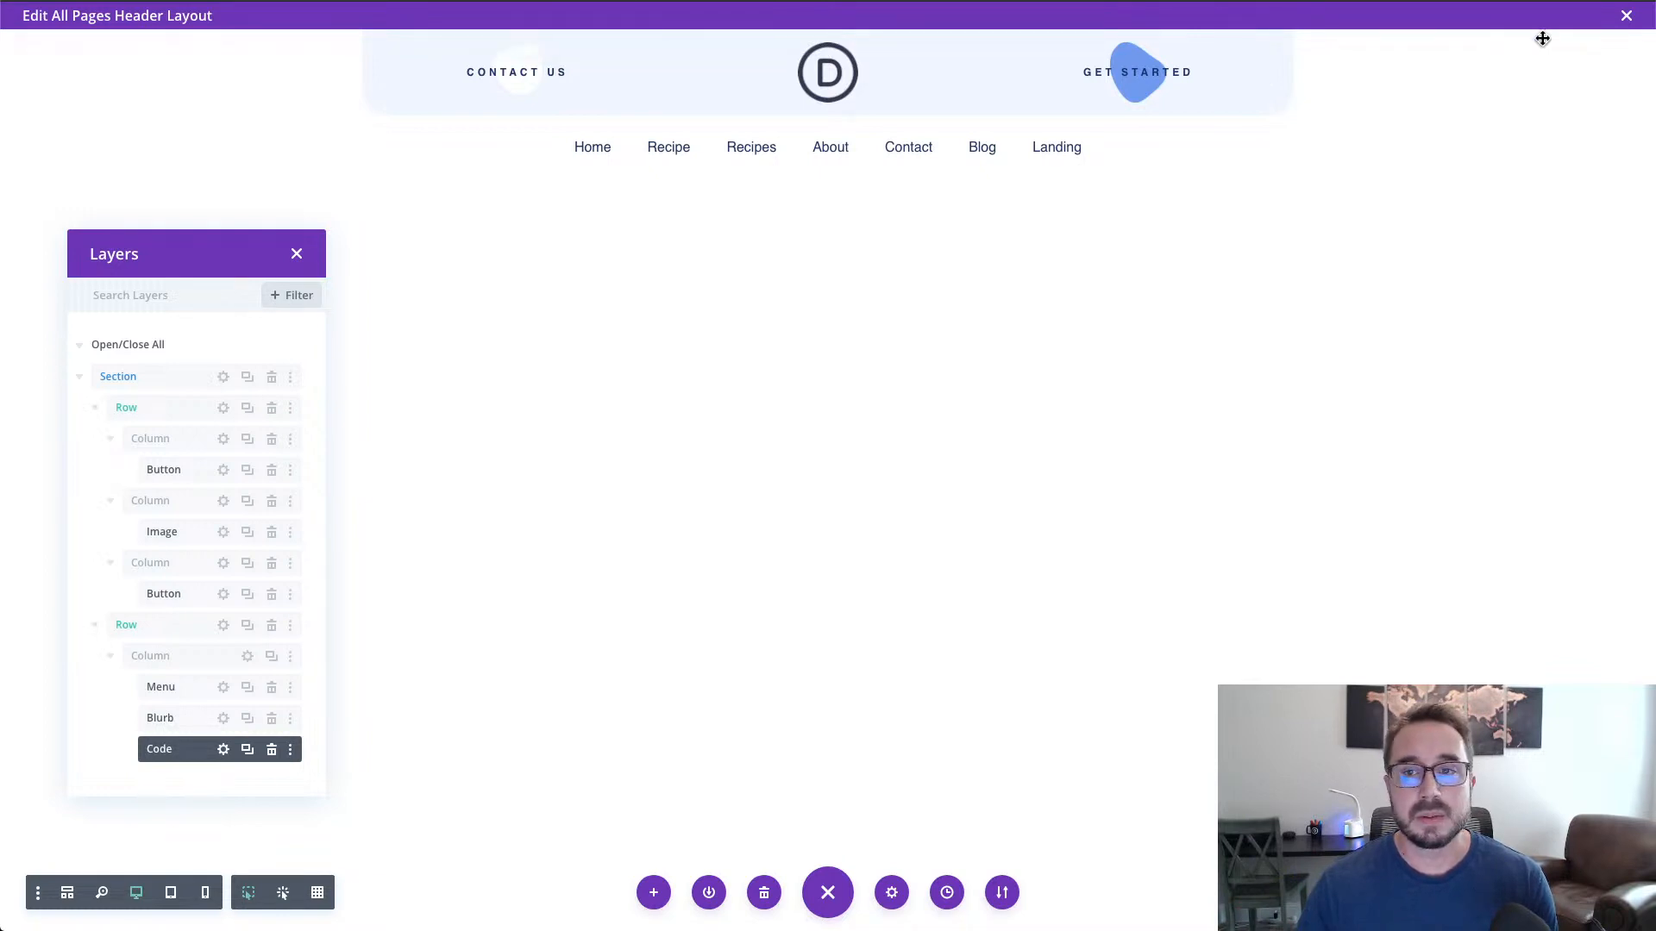
pyautogui.click(1626, 16)
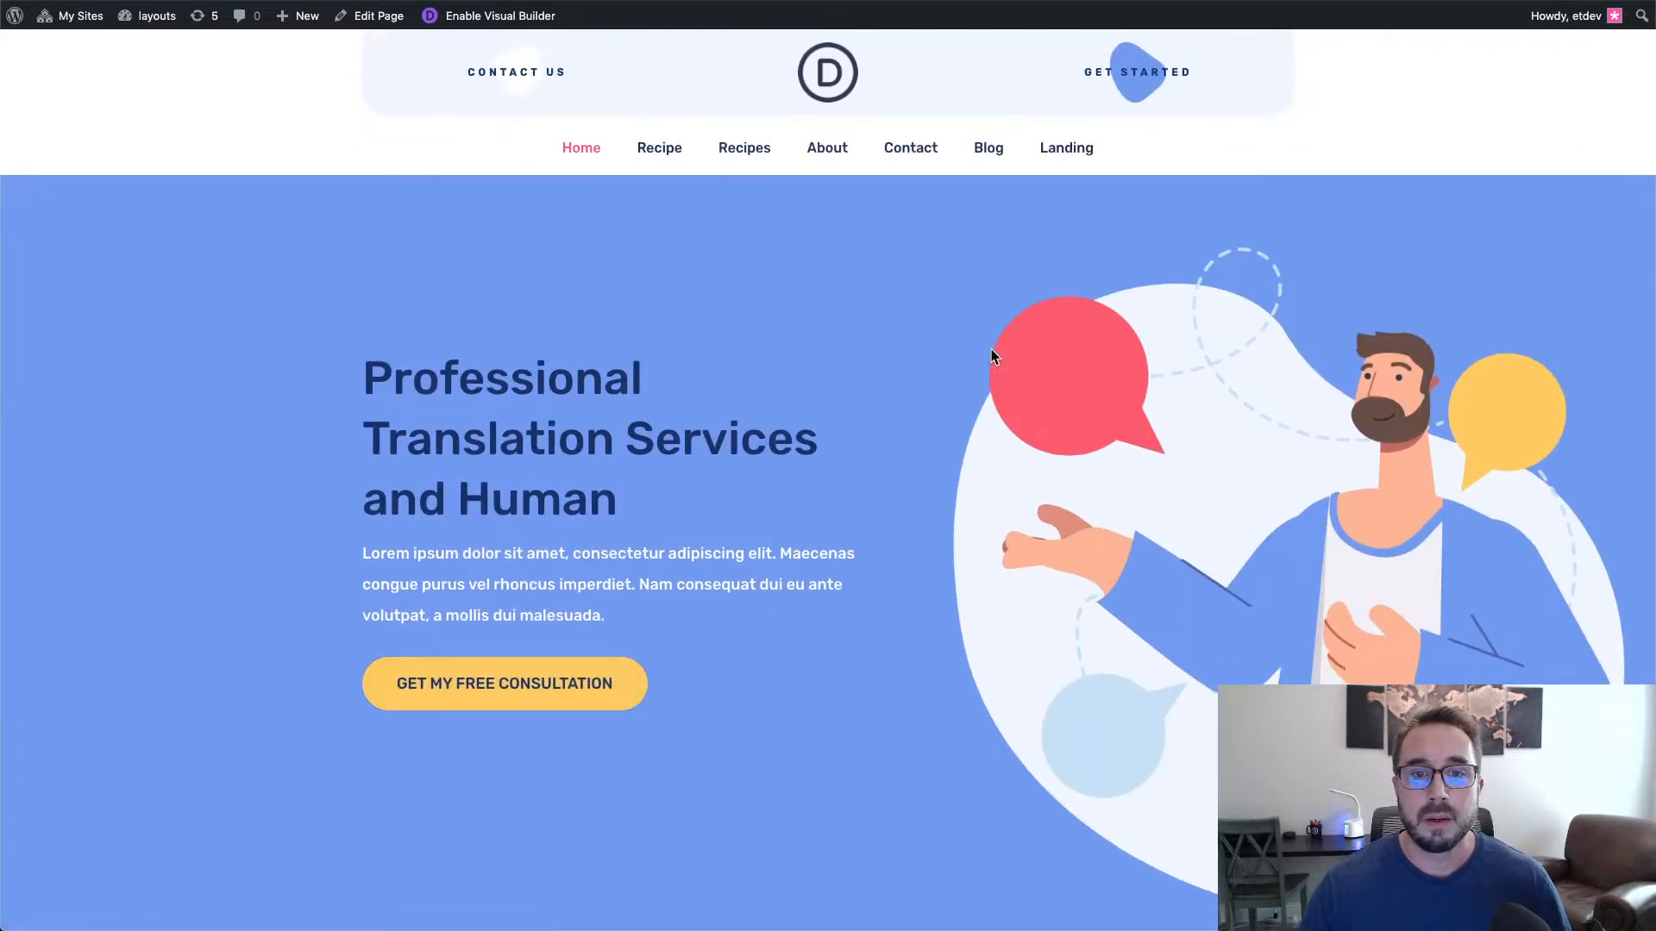
# Step: Test the sticky header on the live page by moving below the hero section, hiding the header with the toggle tab and returning to the top
pyautogui.scroll(-3, 990, 356)
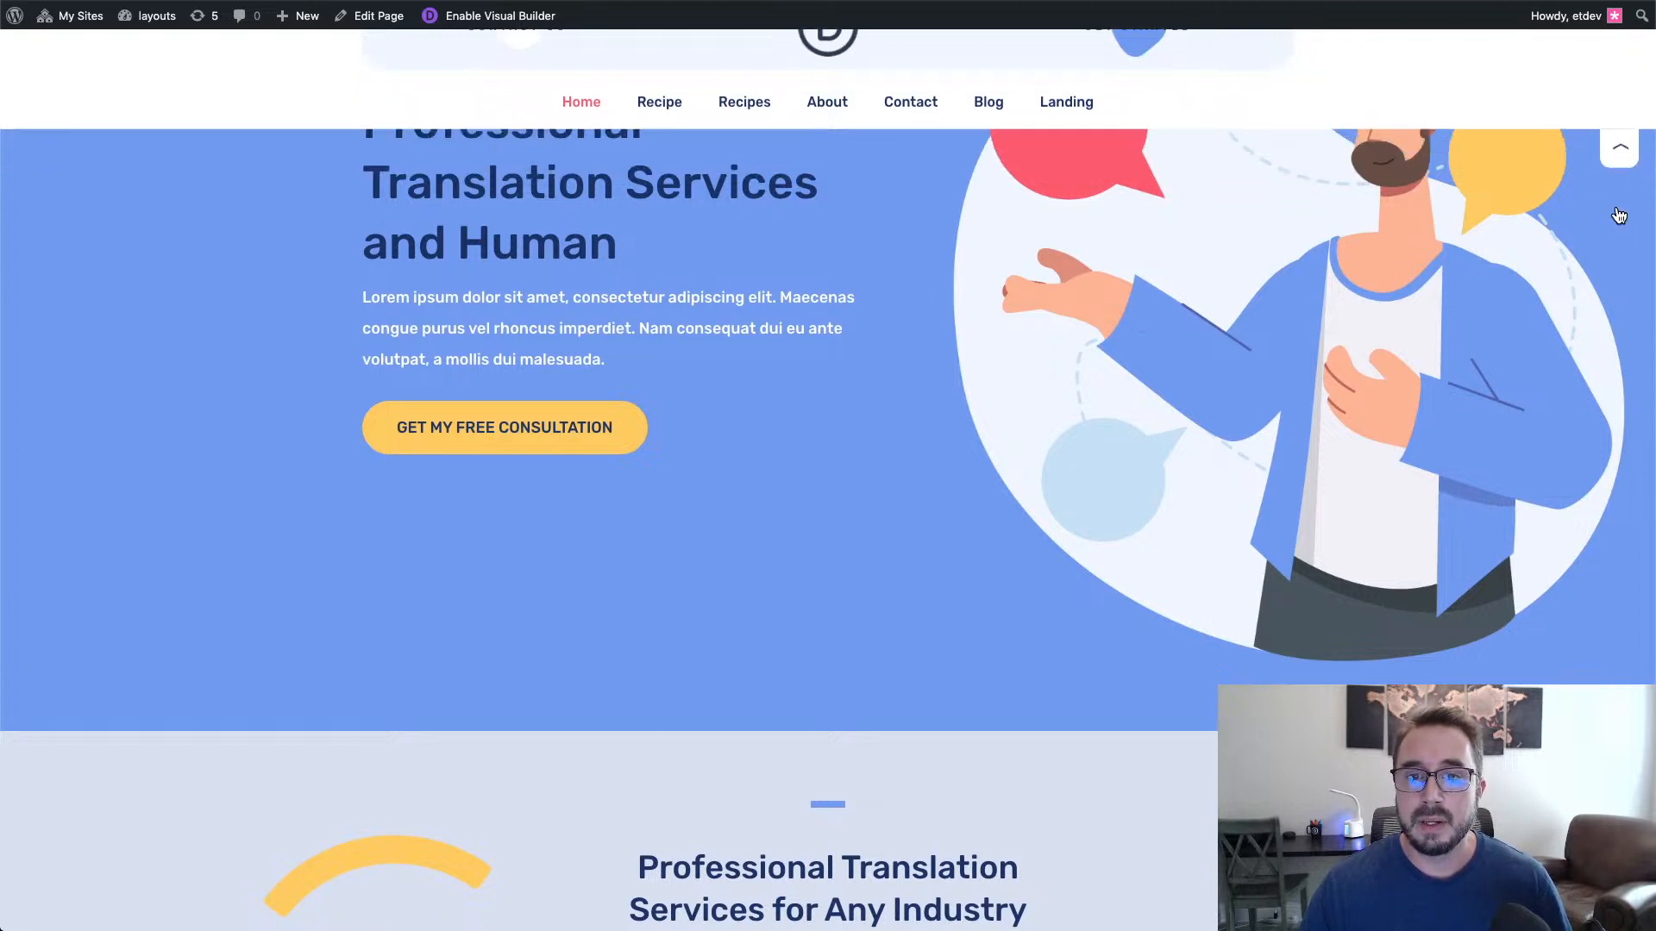
pyautogui.scroll(-5, 1585, 236)
pyautogui.scroll(4, 1585, 235)
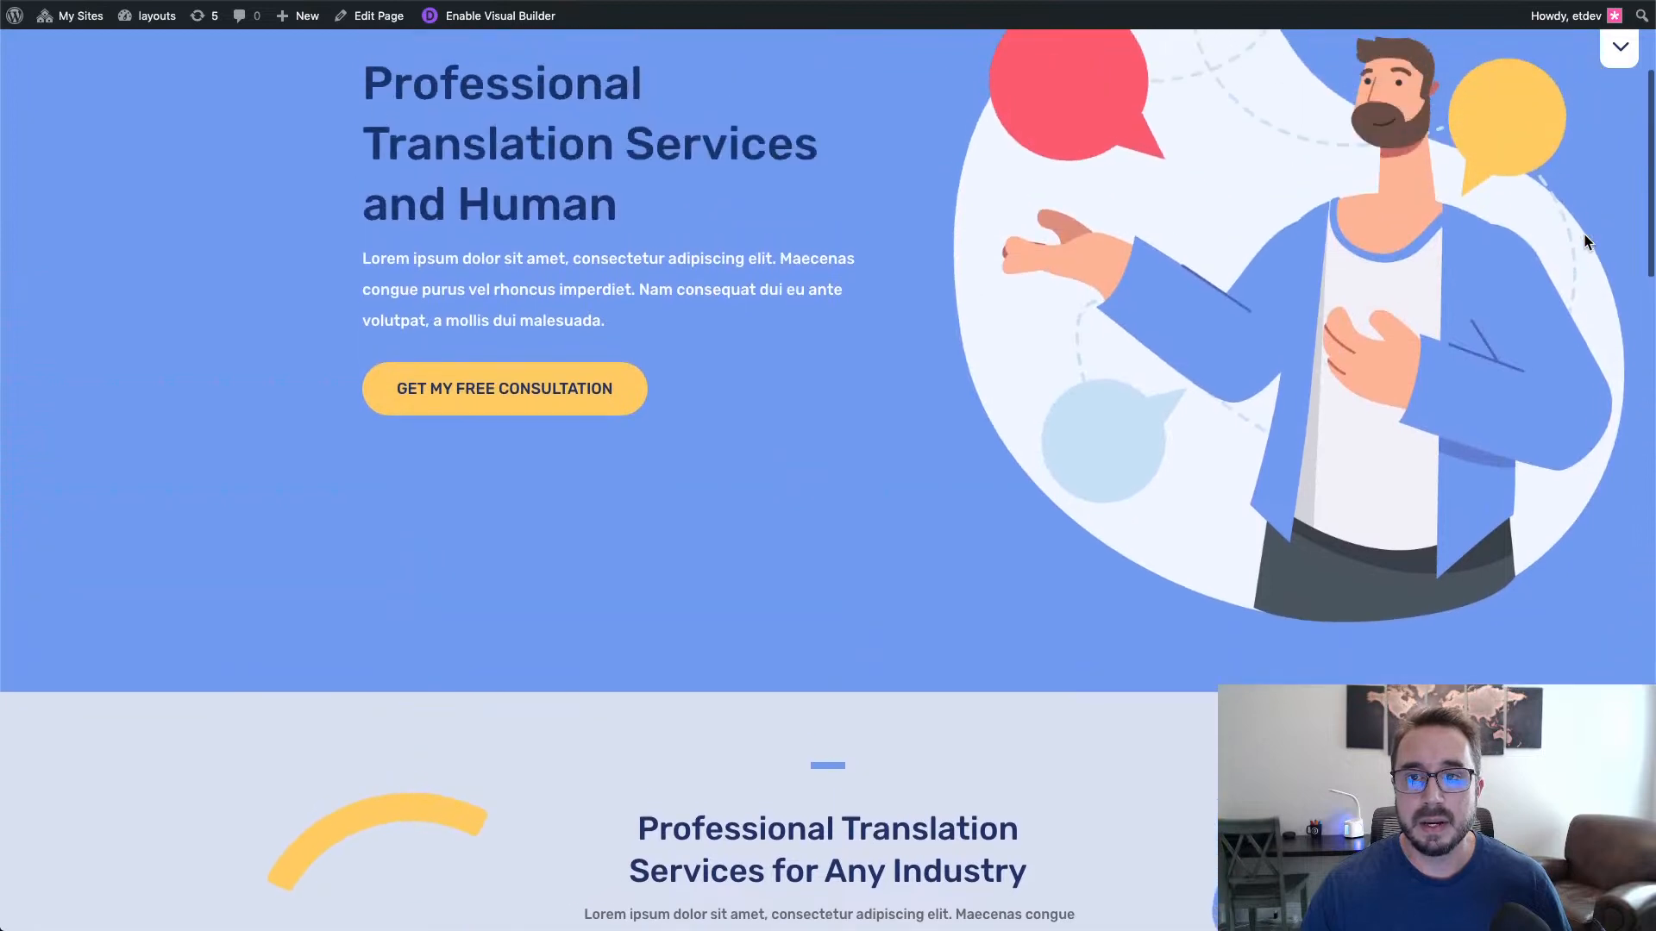
pyautogui.scroll(4, 1585, 241)
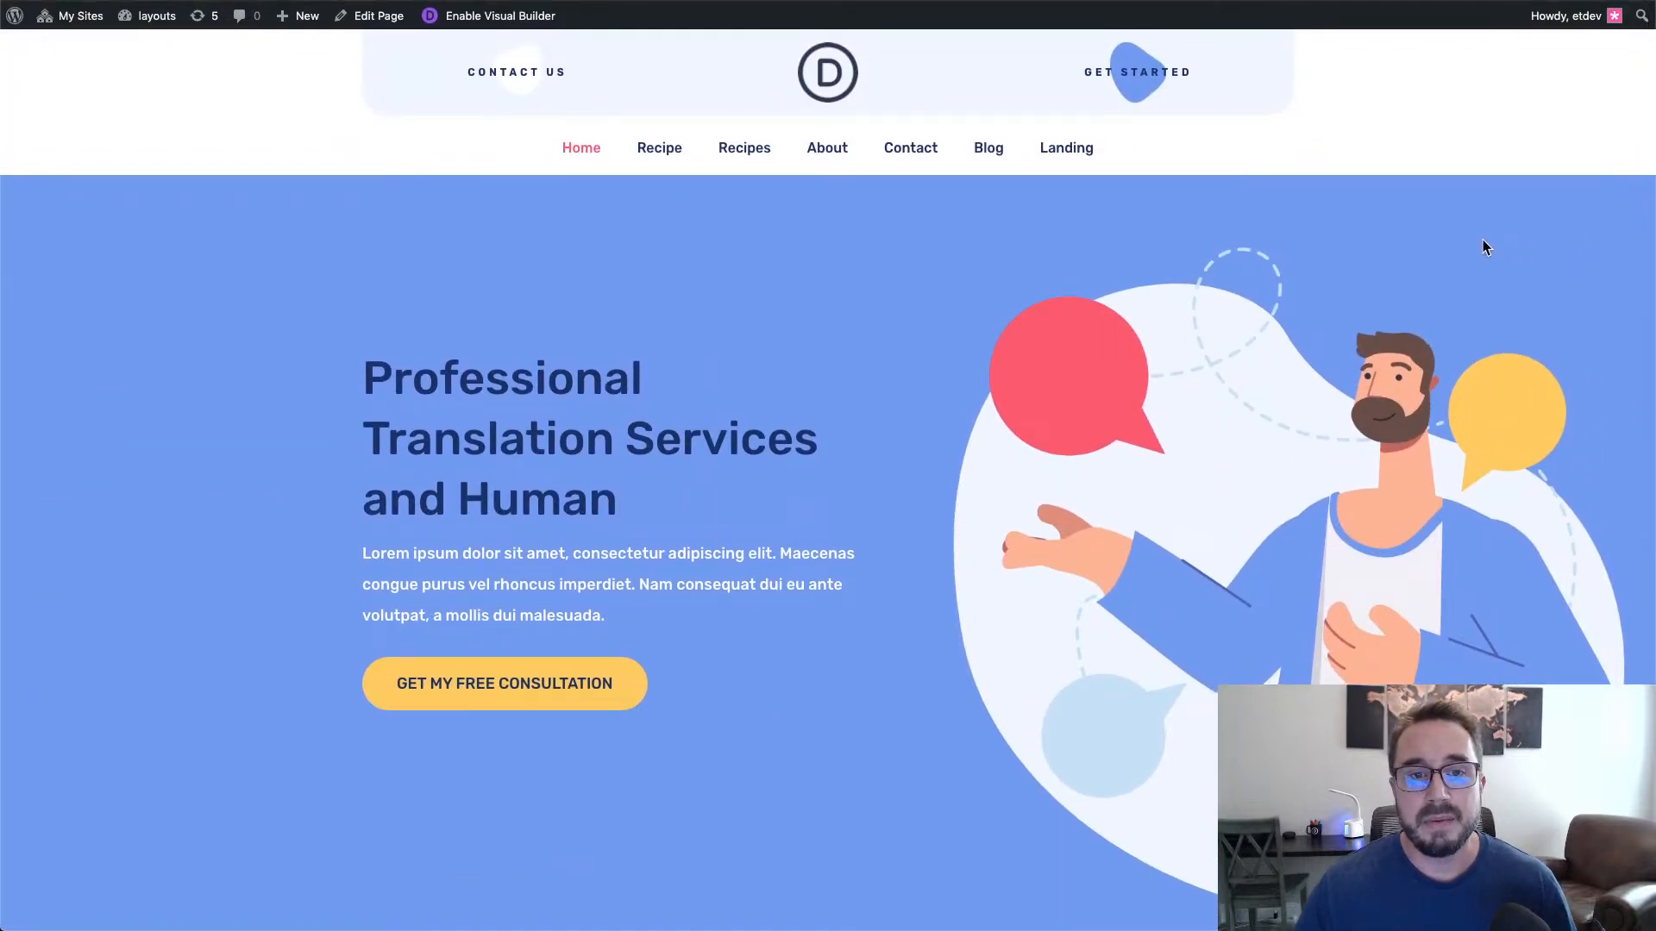
# Step: Hide and show the sticky header repeatedly with the toggle tab around the services section of the live page
pyautogui.scroll(-6, 1485, 248)
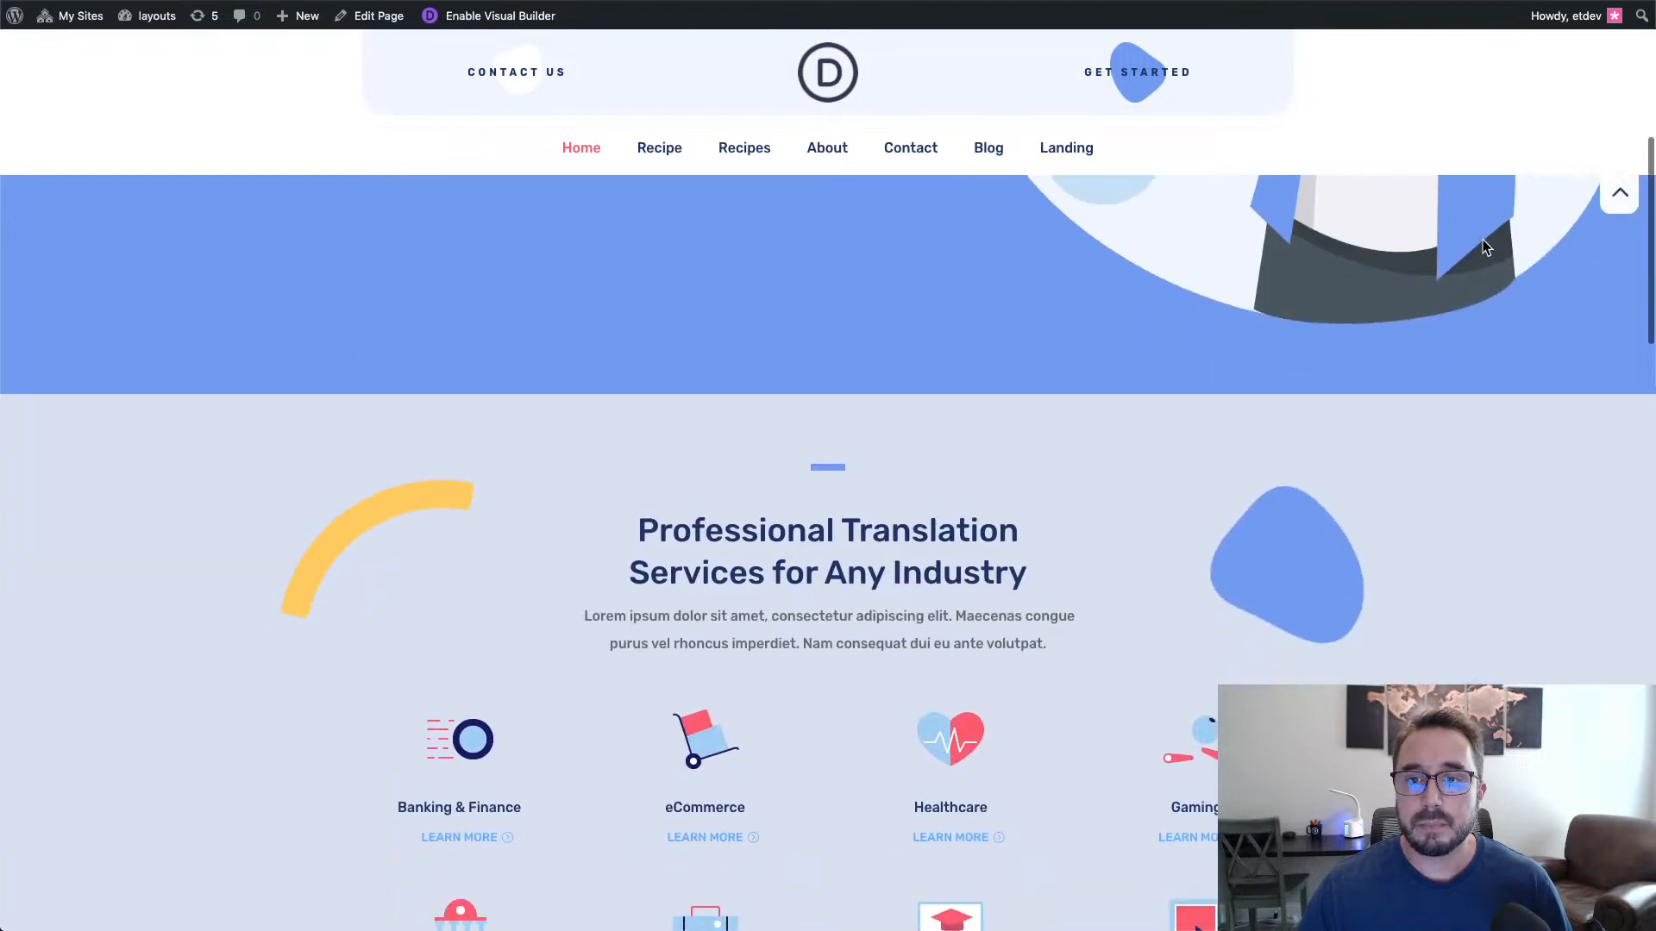
pyautogui.scroll(-6, 1485, 247)
pyautogui.click(1607, 193)
pyautogui.scroll(-1, 1604, 193)
pyautogui.scroll(2, 1605, 192)
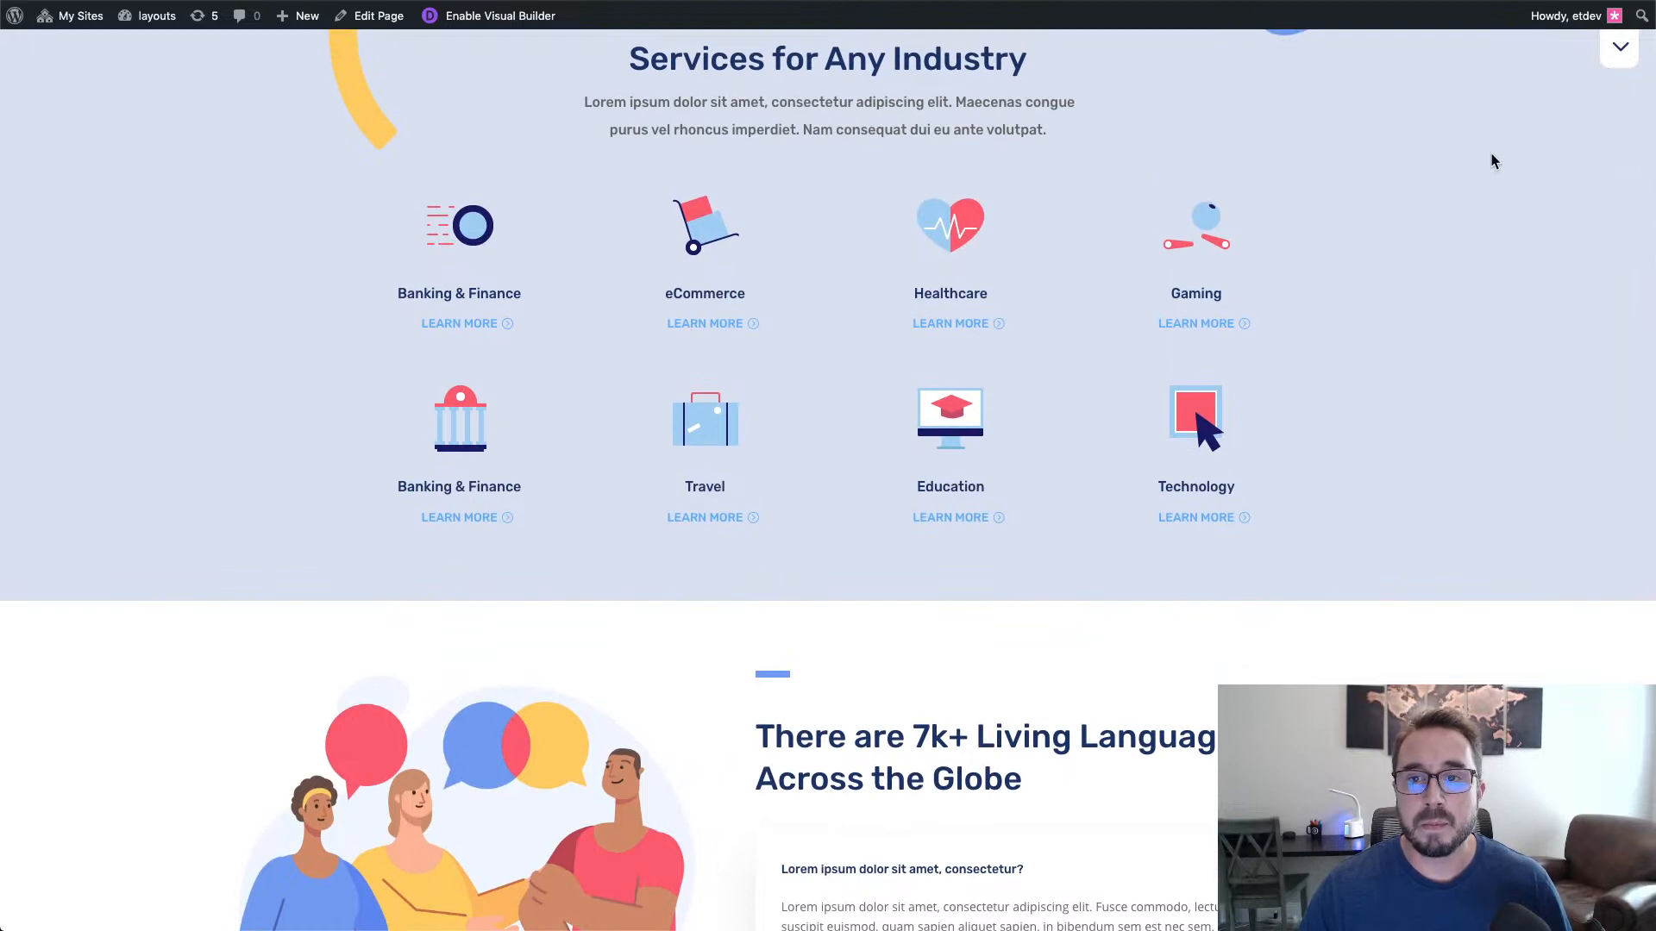
pyautogui.click(1618, 66)
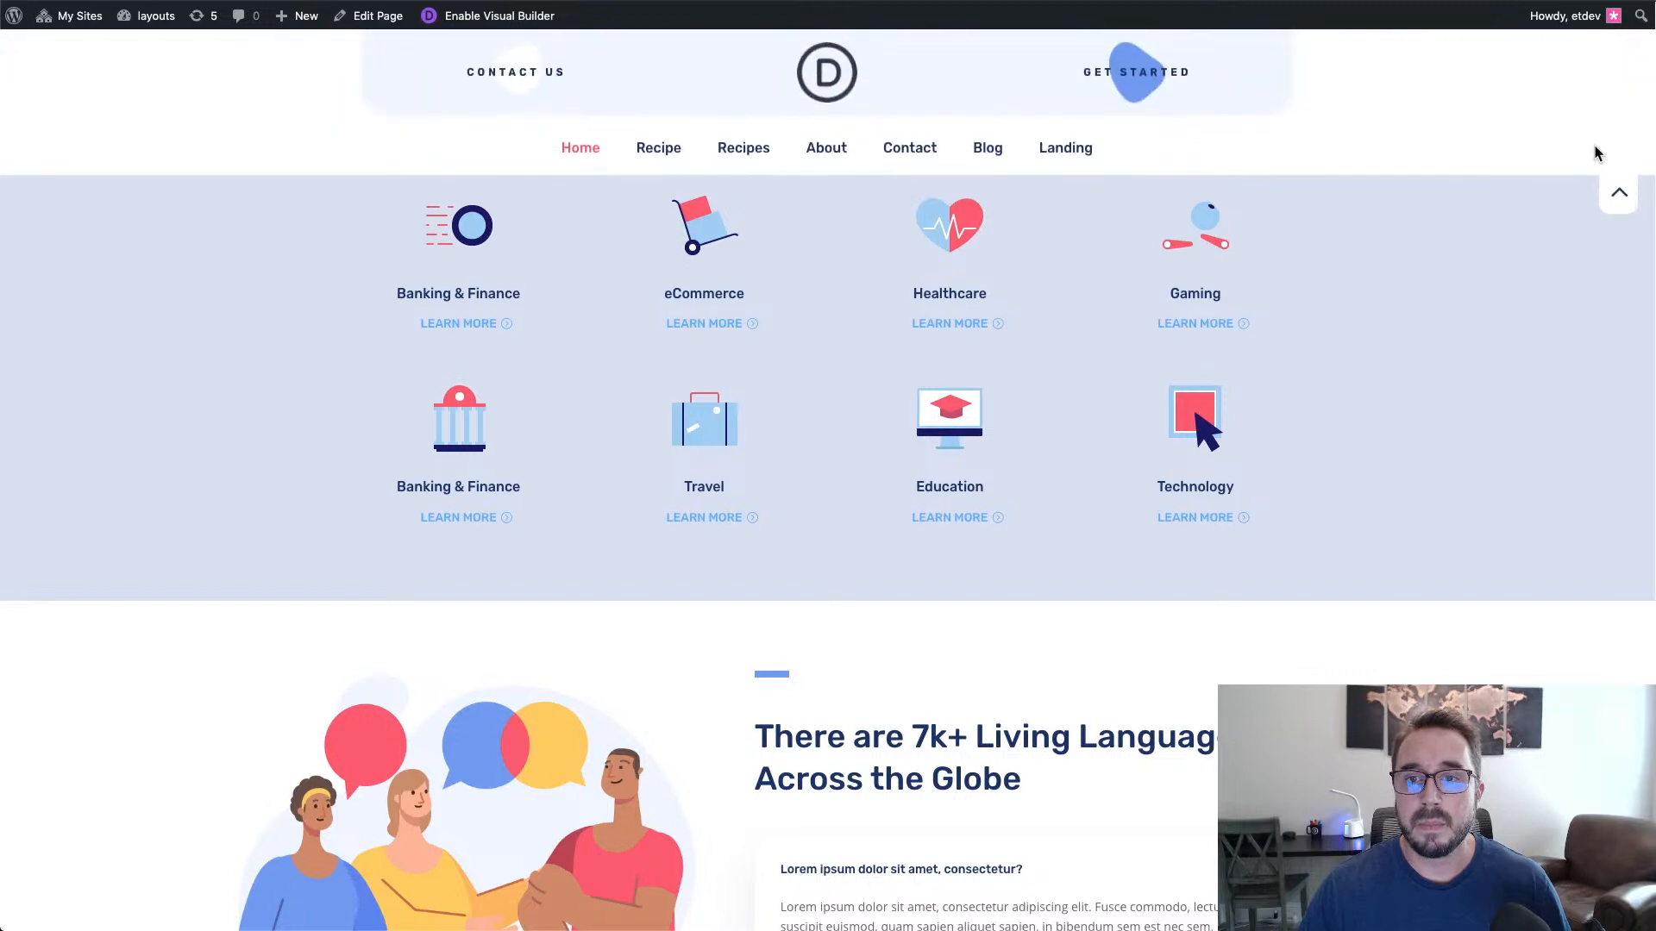
pyautogui.click(1610, 67)
pyautogui.click(1610, 207)
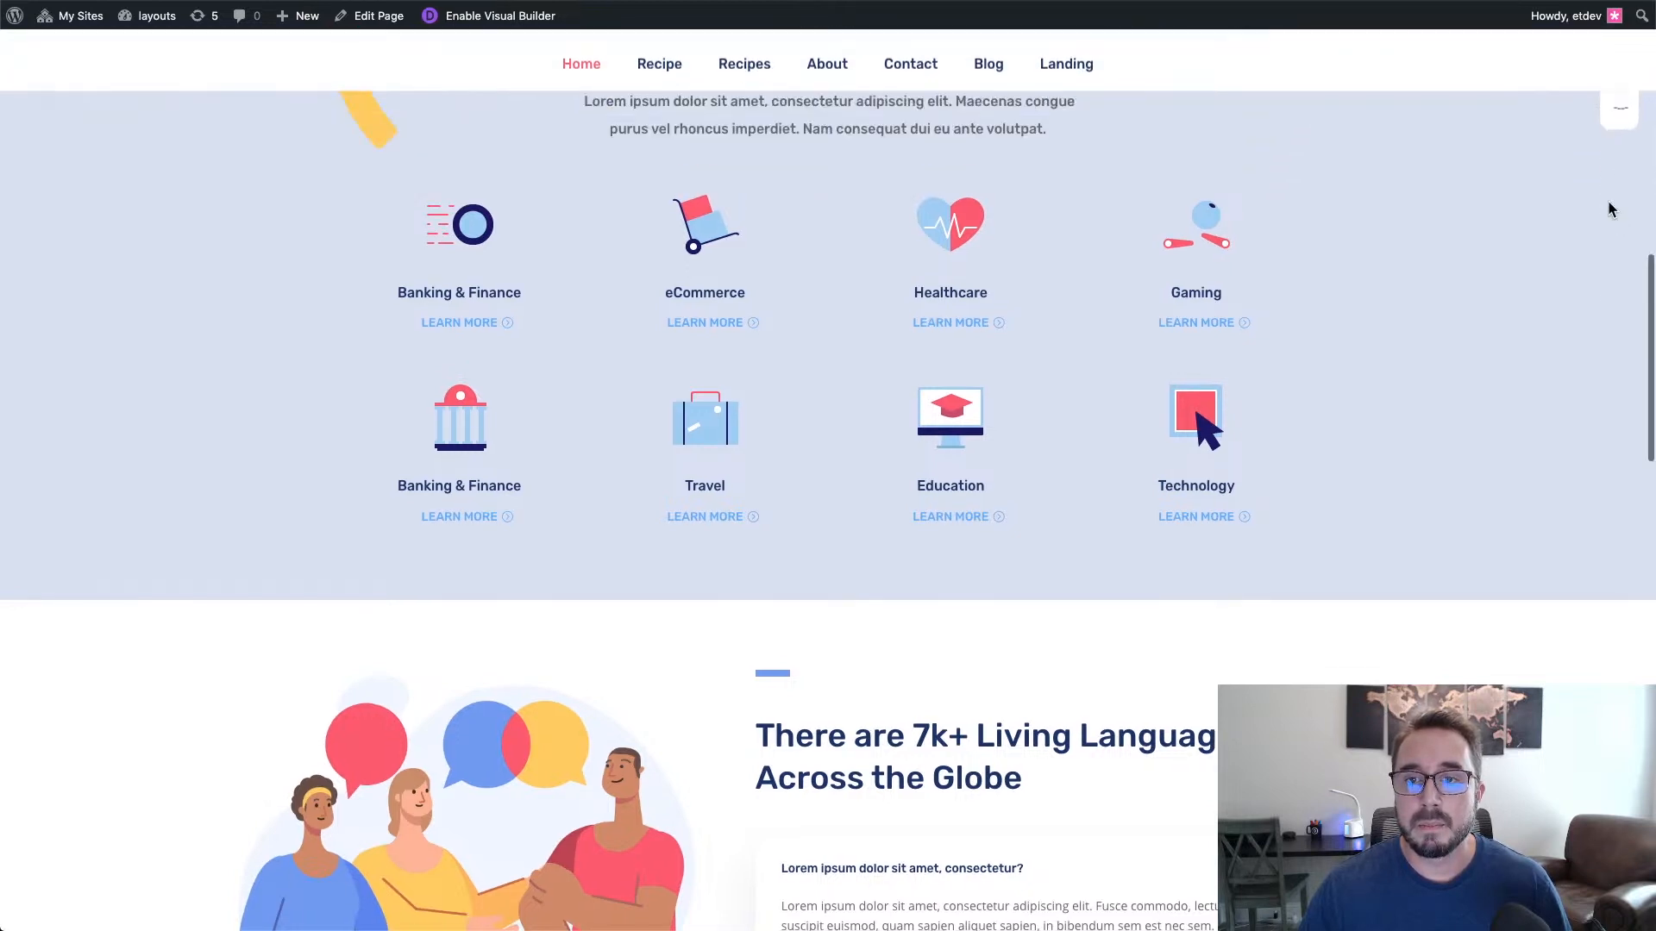
# Step: Move between the top of the page and the services section to check when the toggle tab shows and hides
pyautogui.scroll(8, 1512, 234)
pyautogui.scroll(4, 1515, 244)
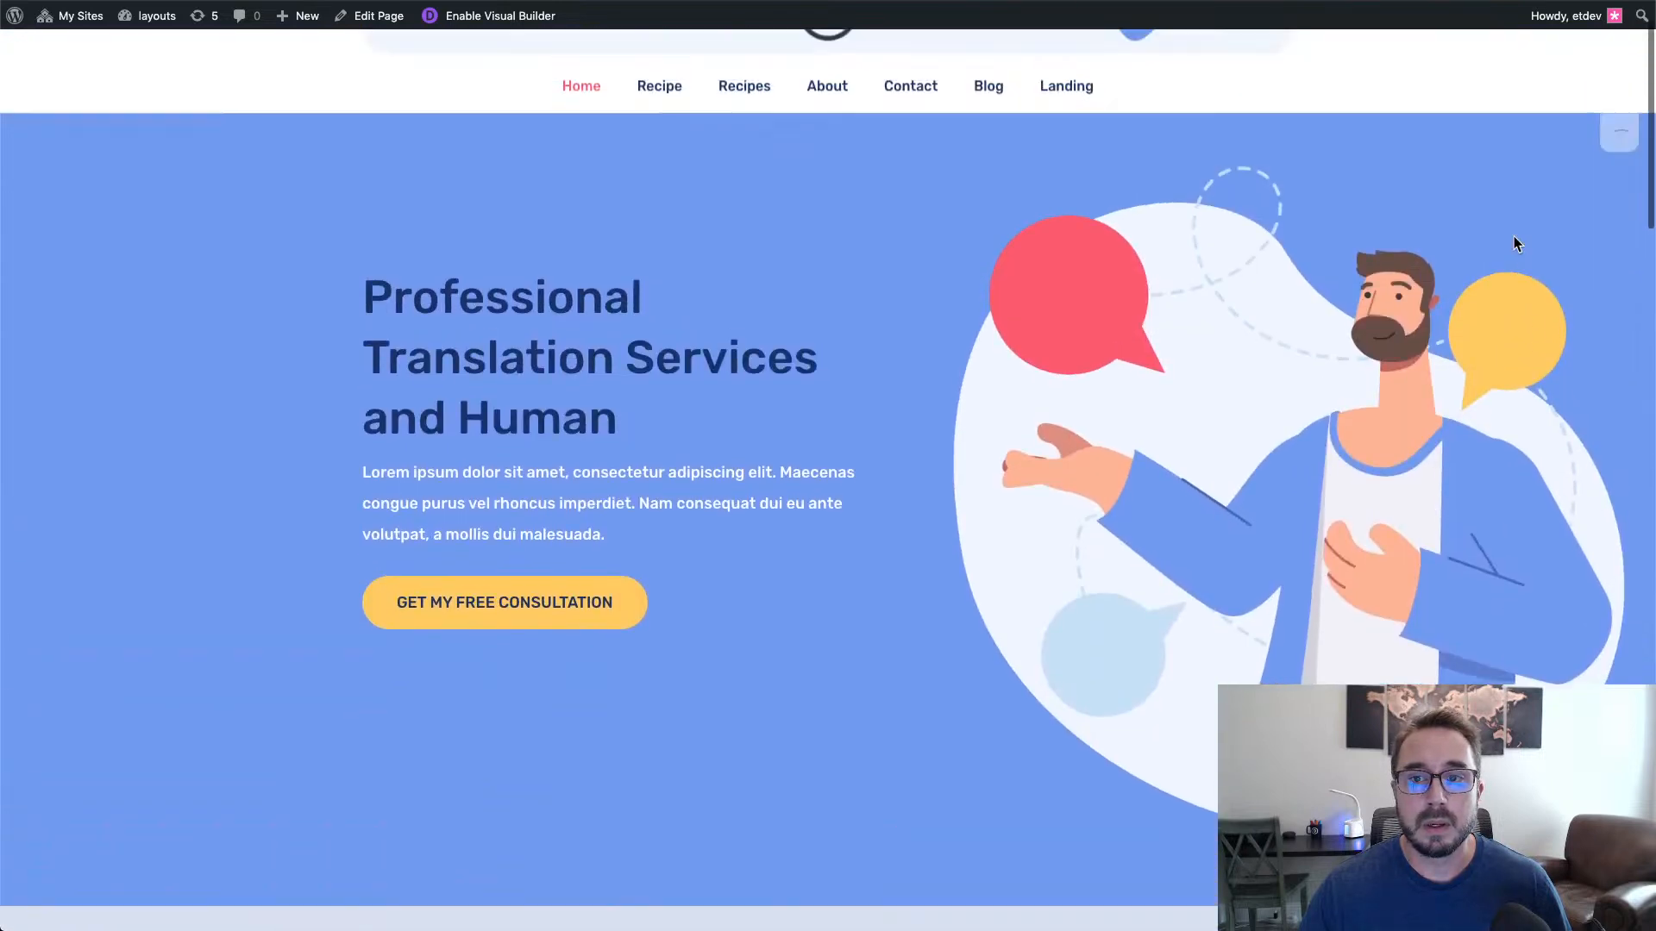
pyautogui.scroll(-5, 1513, 244)
pyautogui.scroll(-4, 1516, 245)
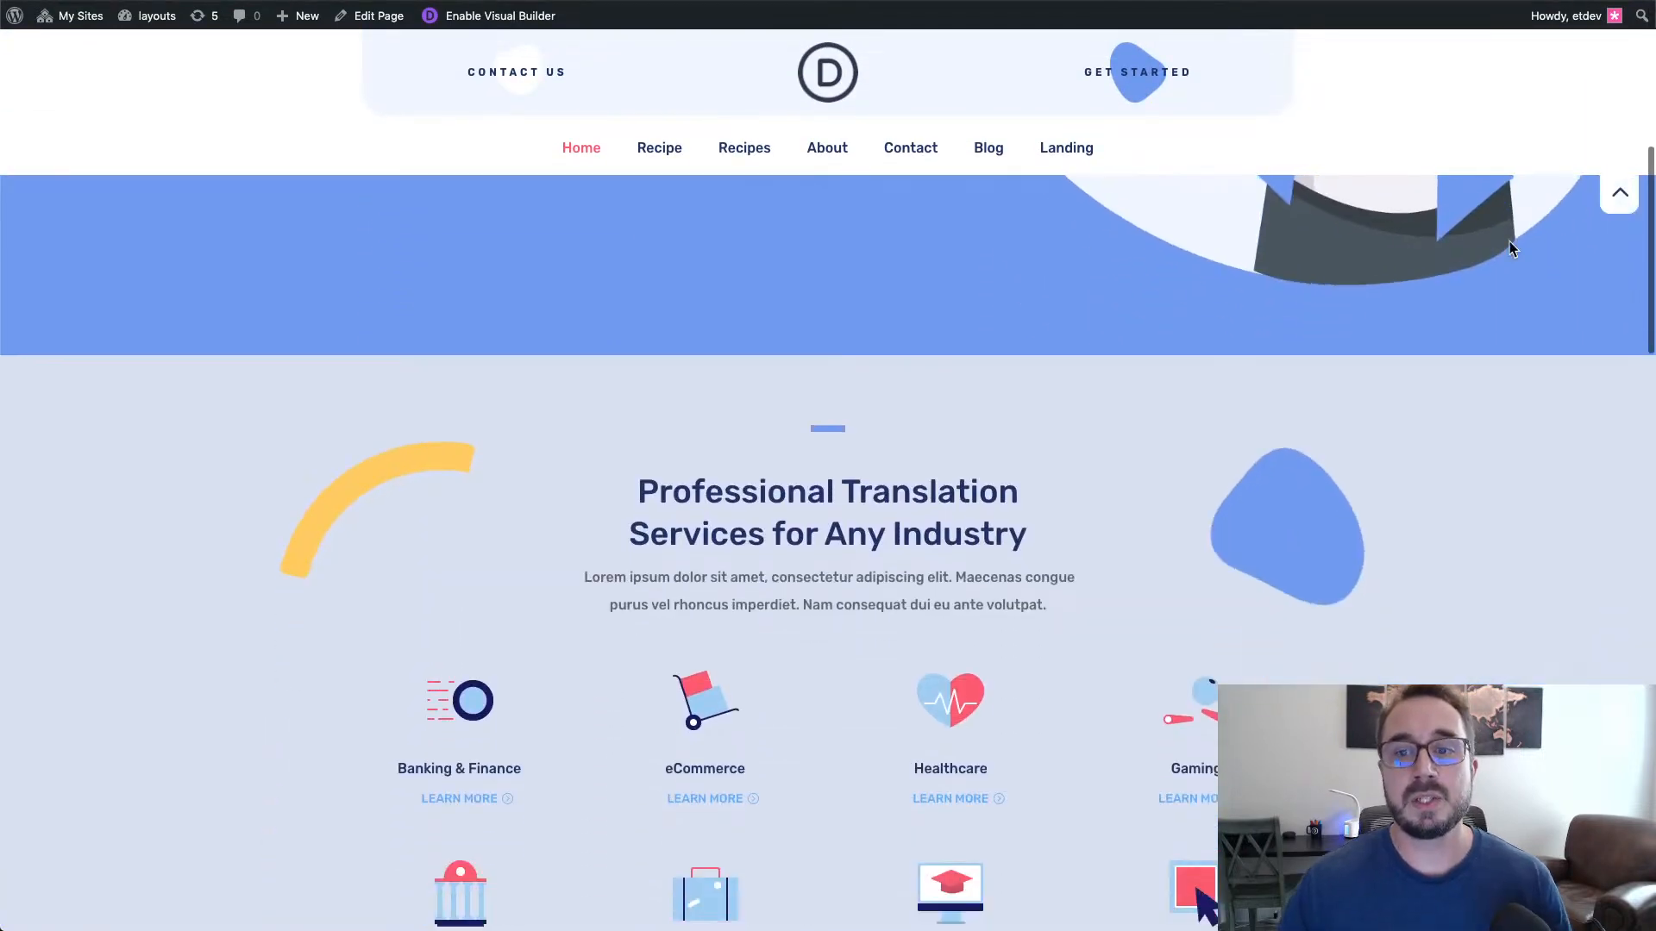
pyautogui.scroll(4, 1508, 248)
pyautogui.scroll(5, 1509, 251)
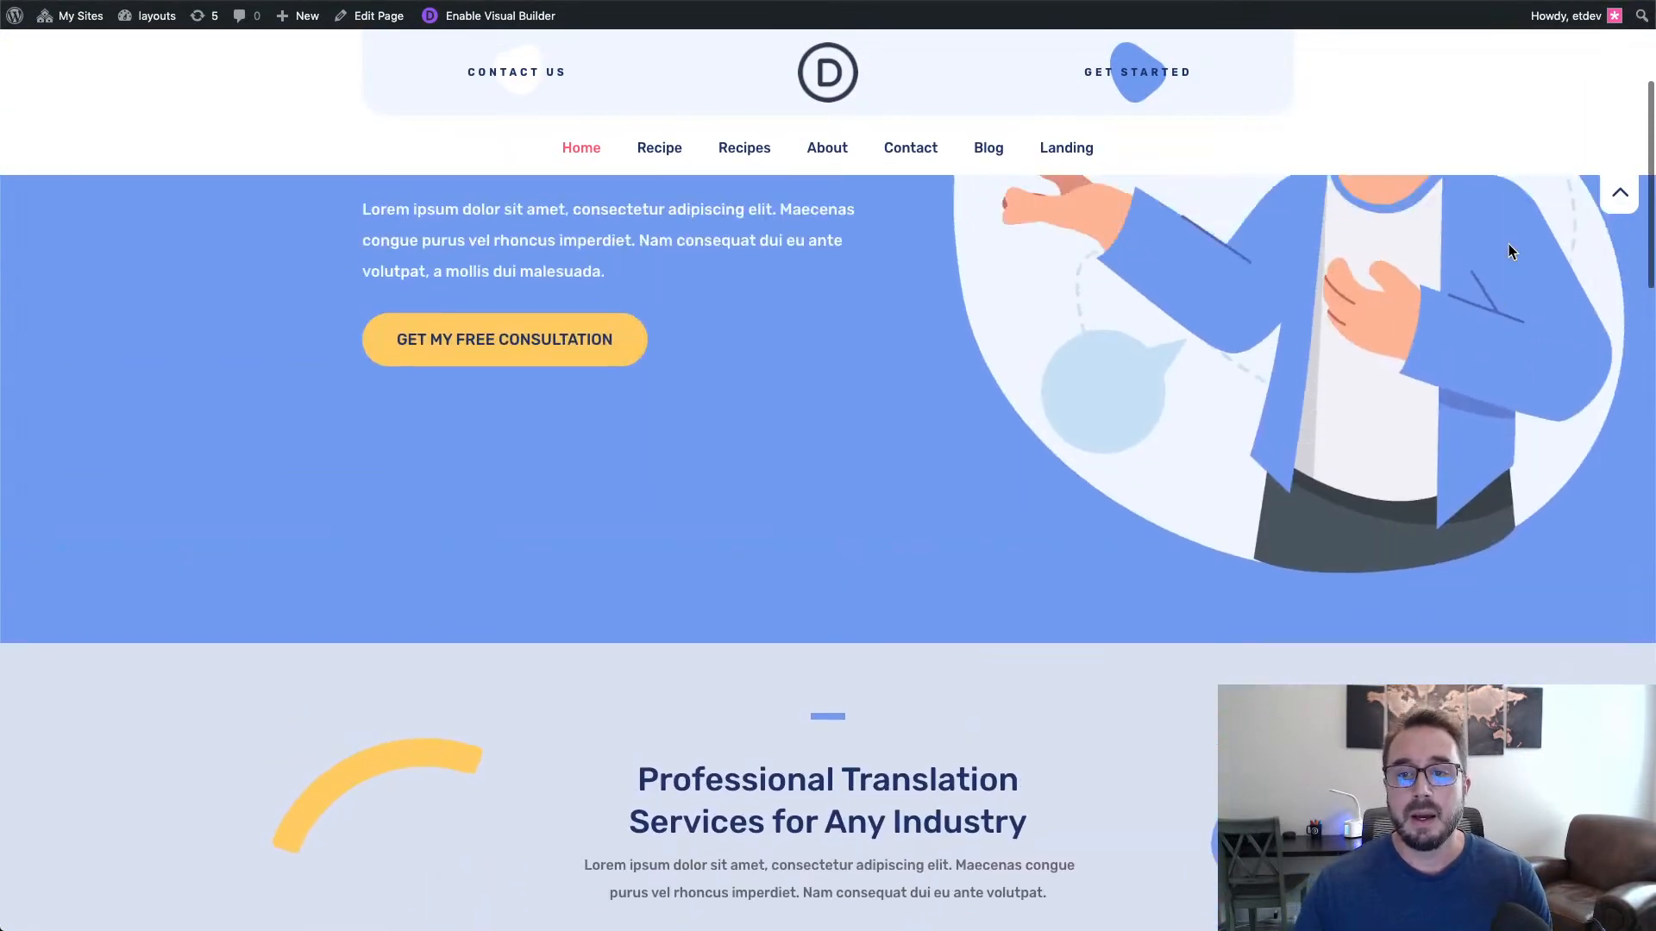
# Step: Inspect the live page and switch it to the iPhone 6/7/8 Plus device preview
pyautogui.rightClick(1199, 247)
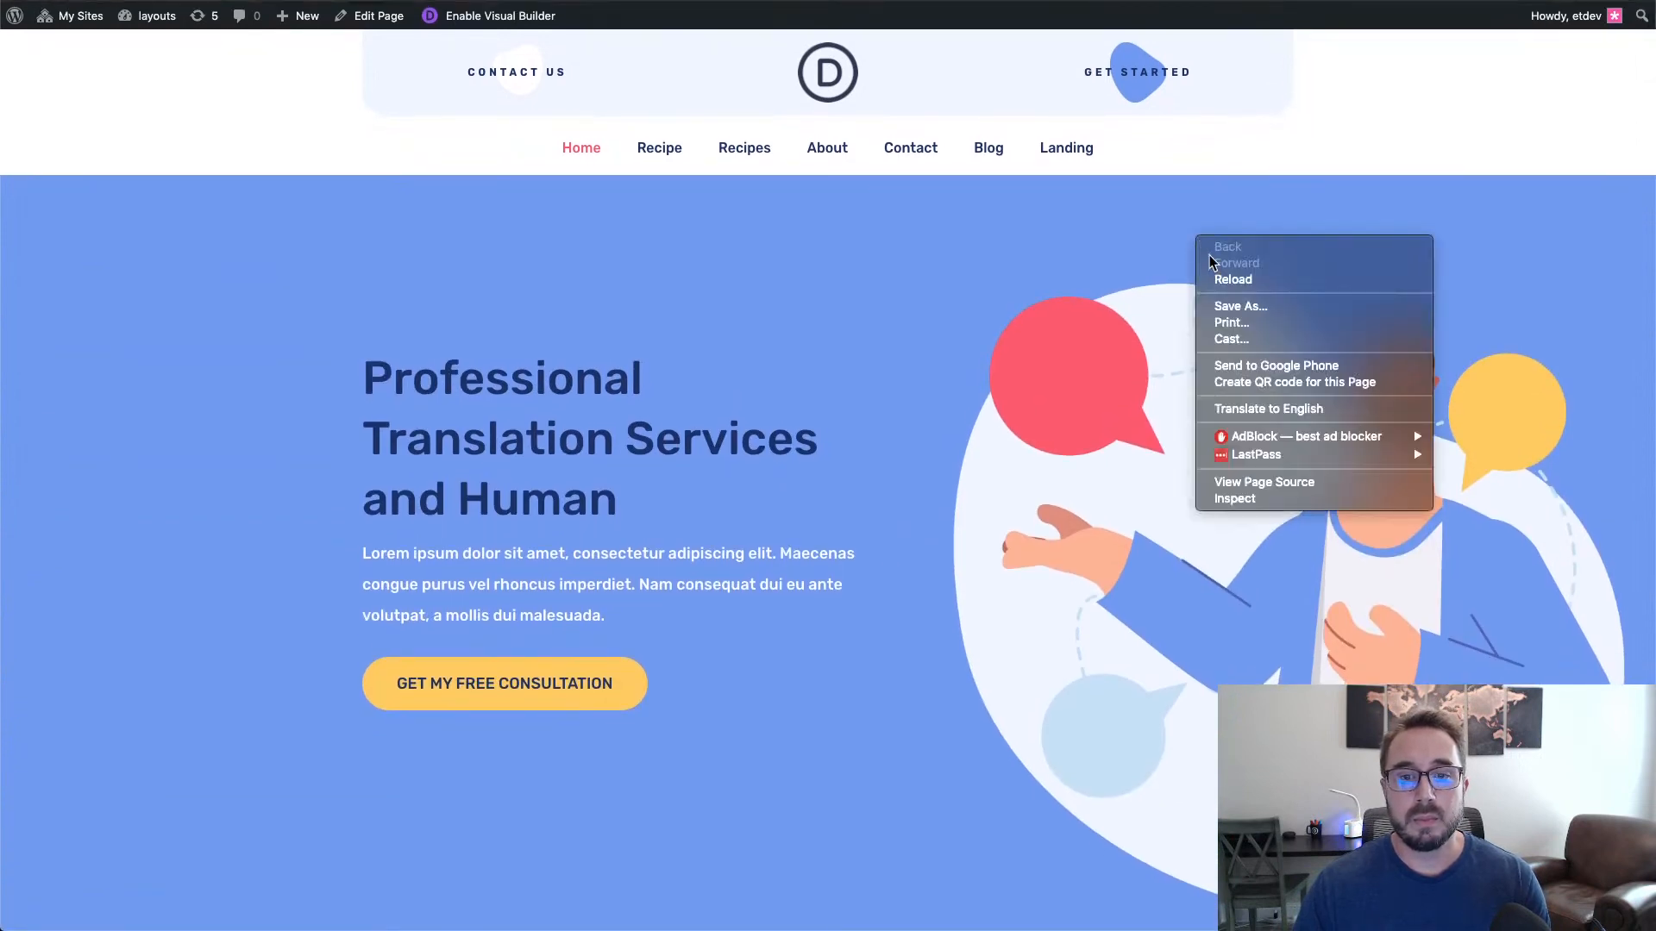
pyautogui.click(1290, 499)
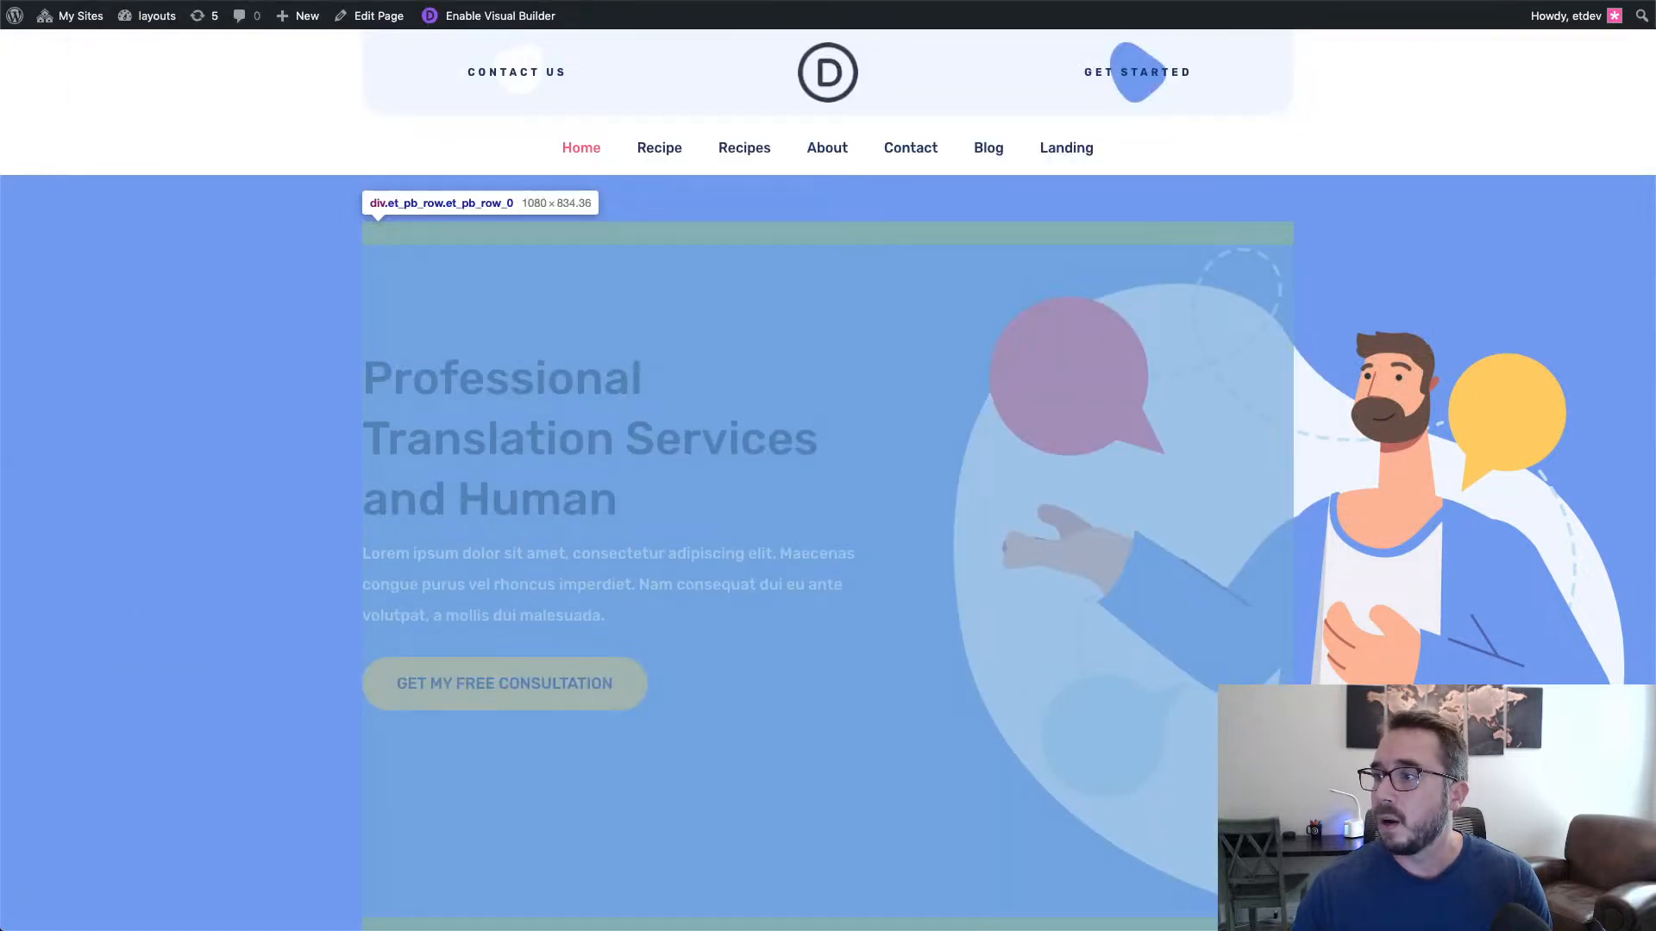
pyautogui.press('super+shift+m')
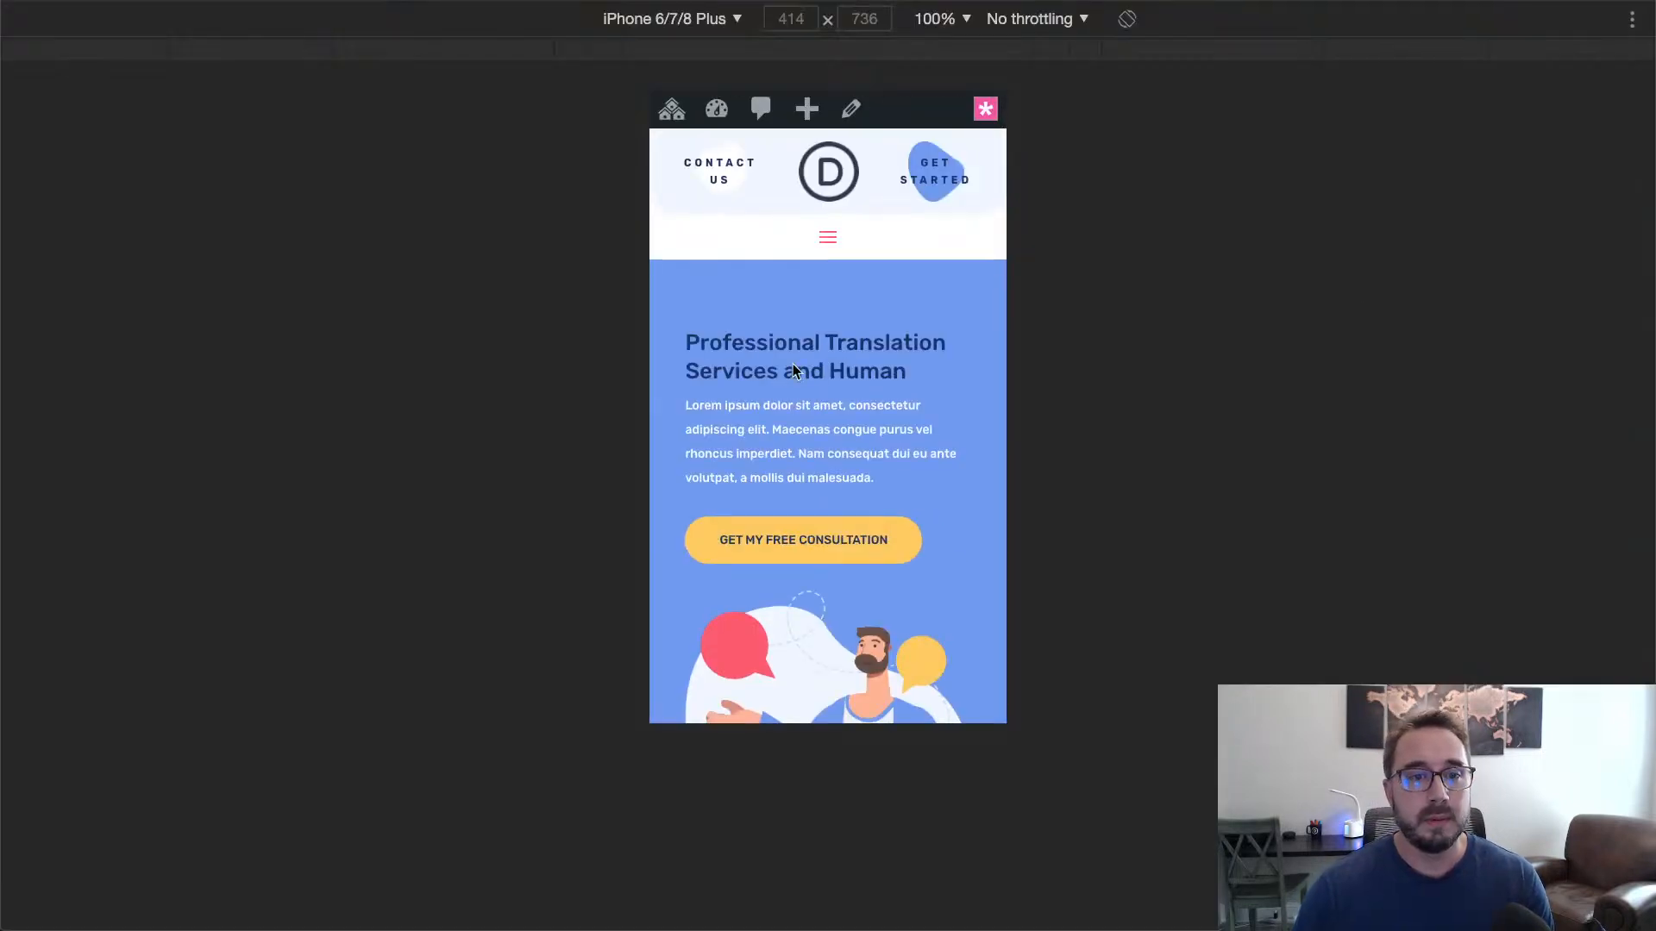
# Step: Test hiding and showing the sticky header with the toggle tab in the phone preview
pyautogui.scroll(-5, 926, 342)
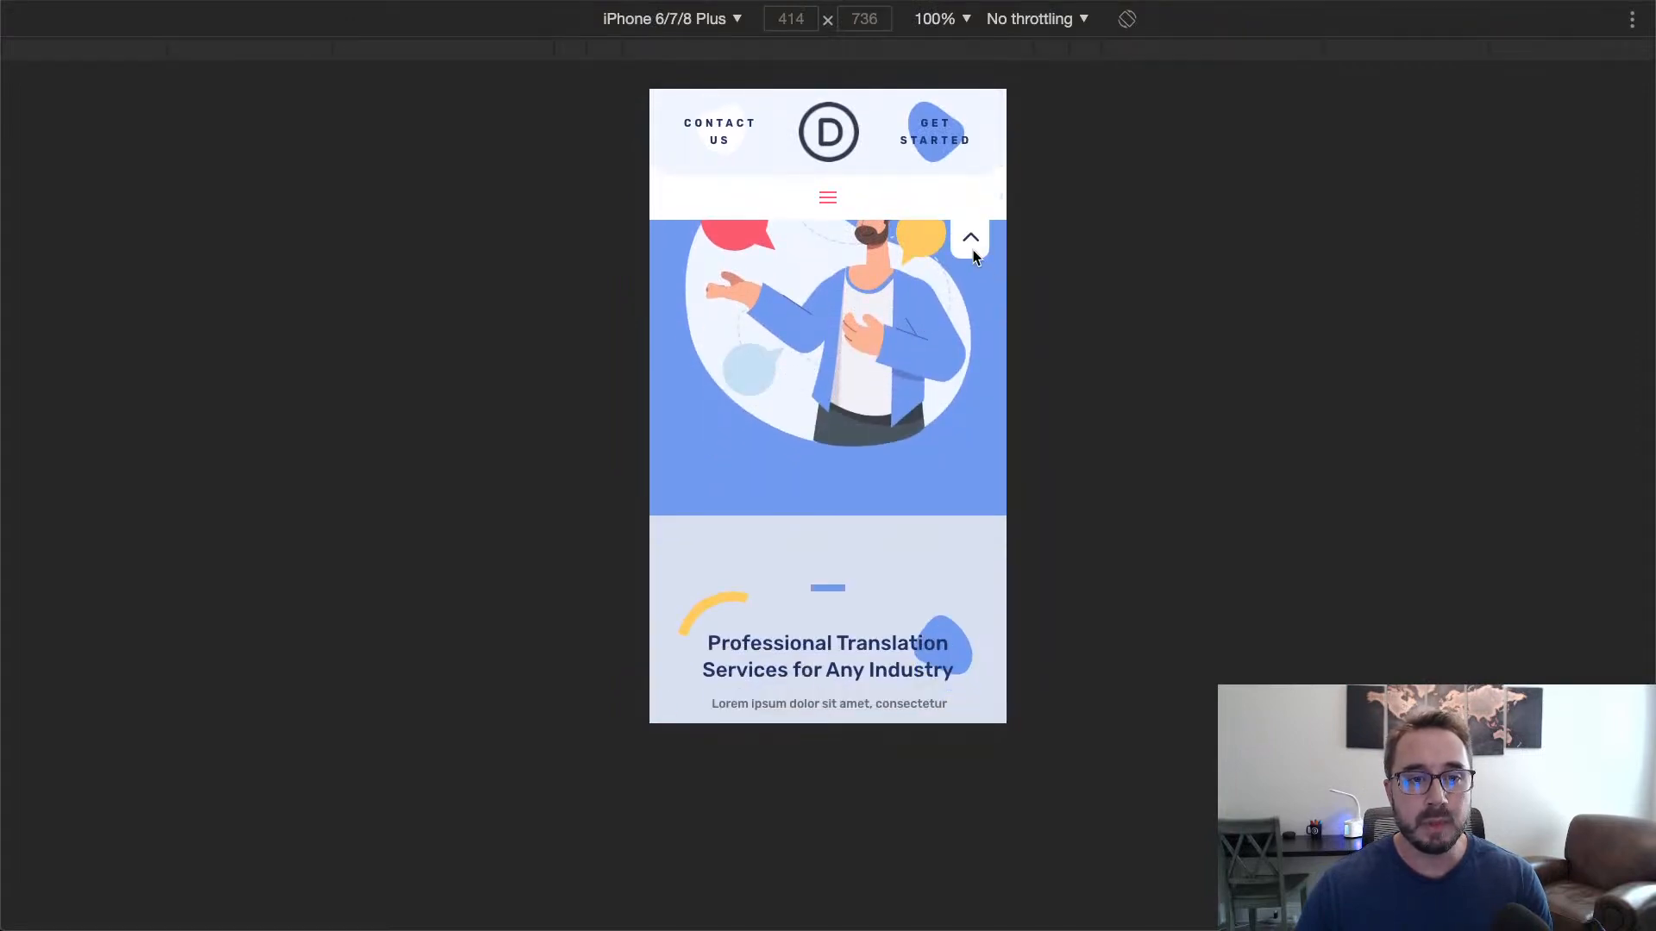
pyautogui.click(971, 238)
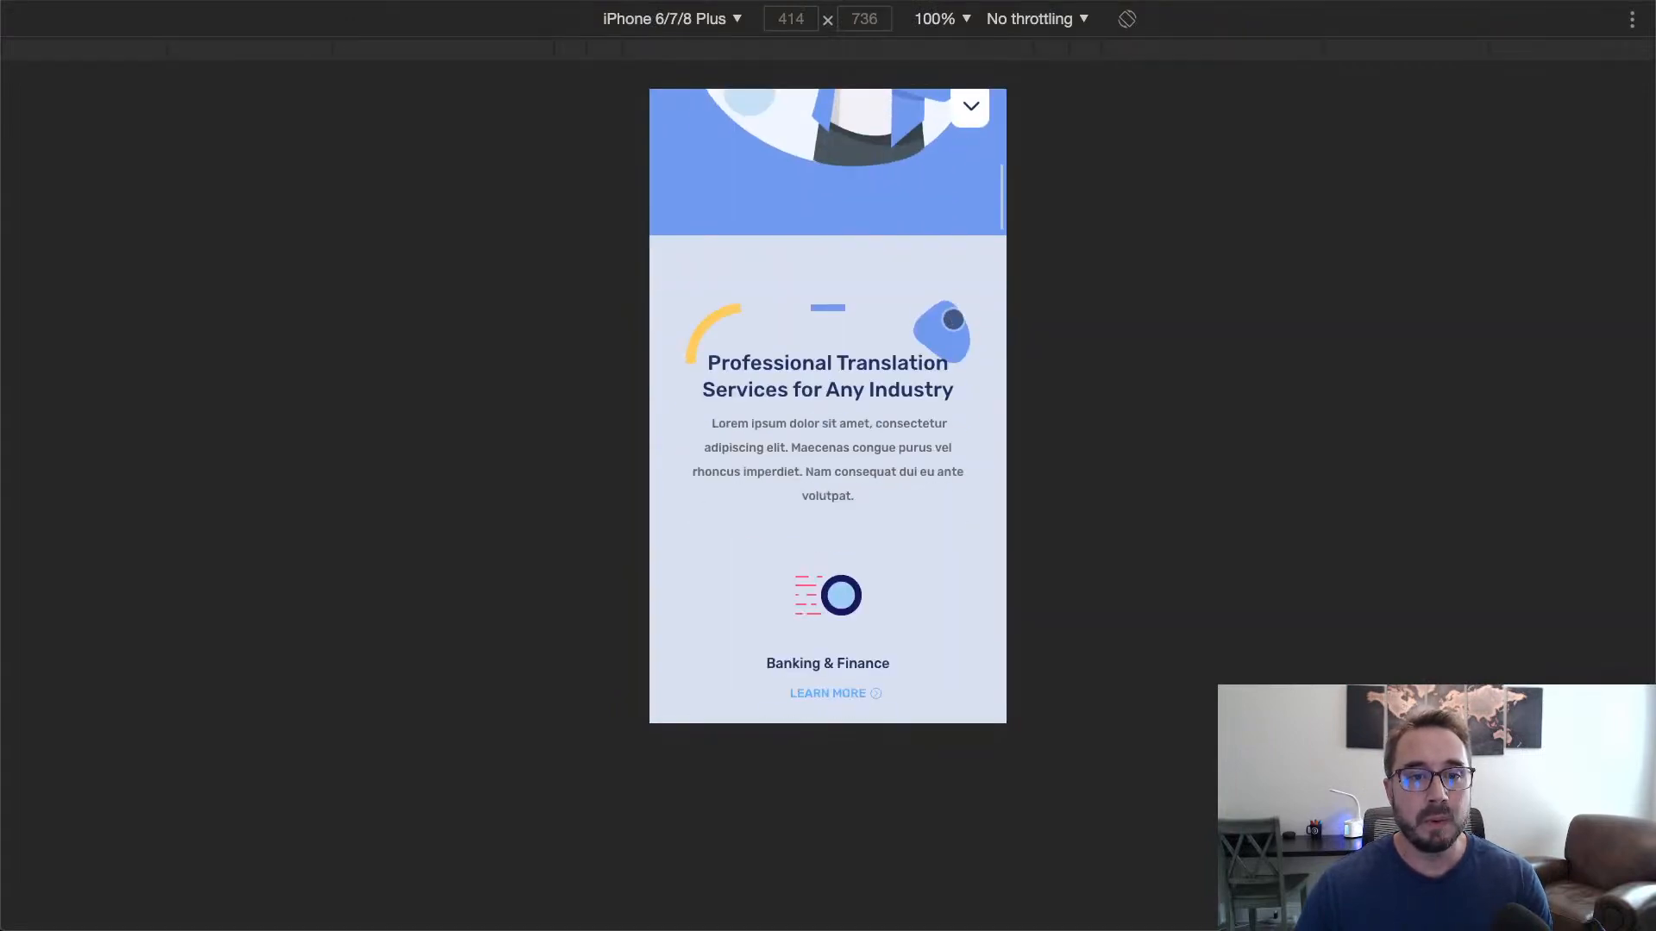
pyautogui.scroll(-4, 953, 320)
pyautogui.click(970, 116)
pyautogui.scroll(8, 896, 396)
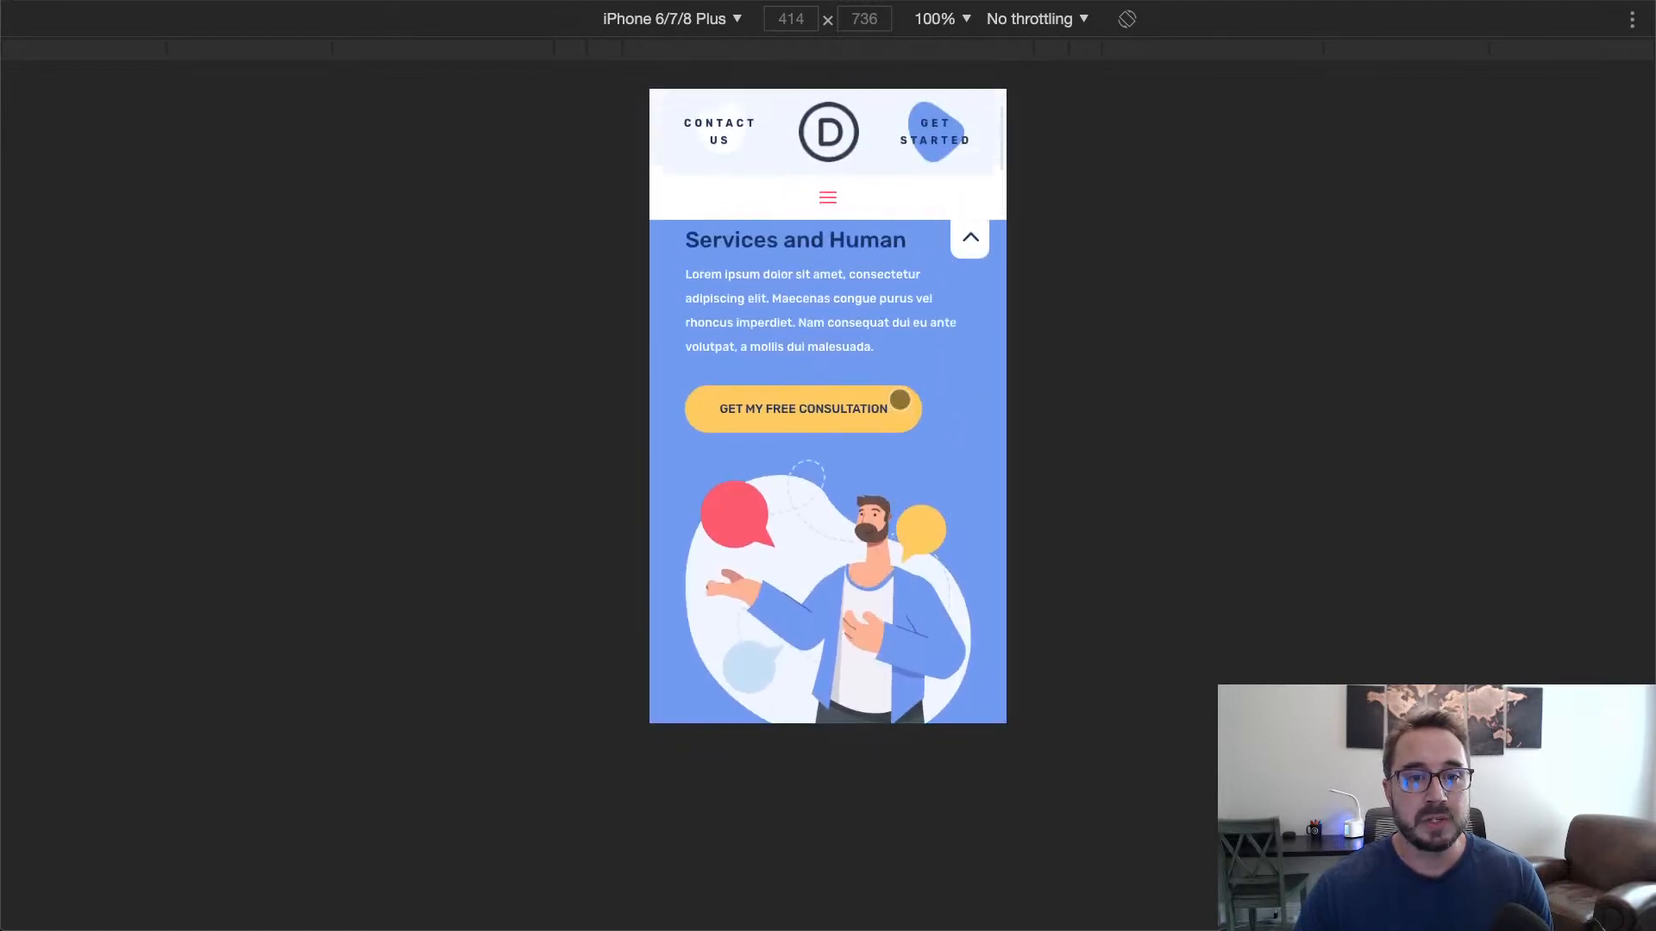
pyautogui.scroll(-4, 899, 399)
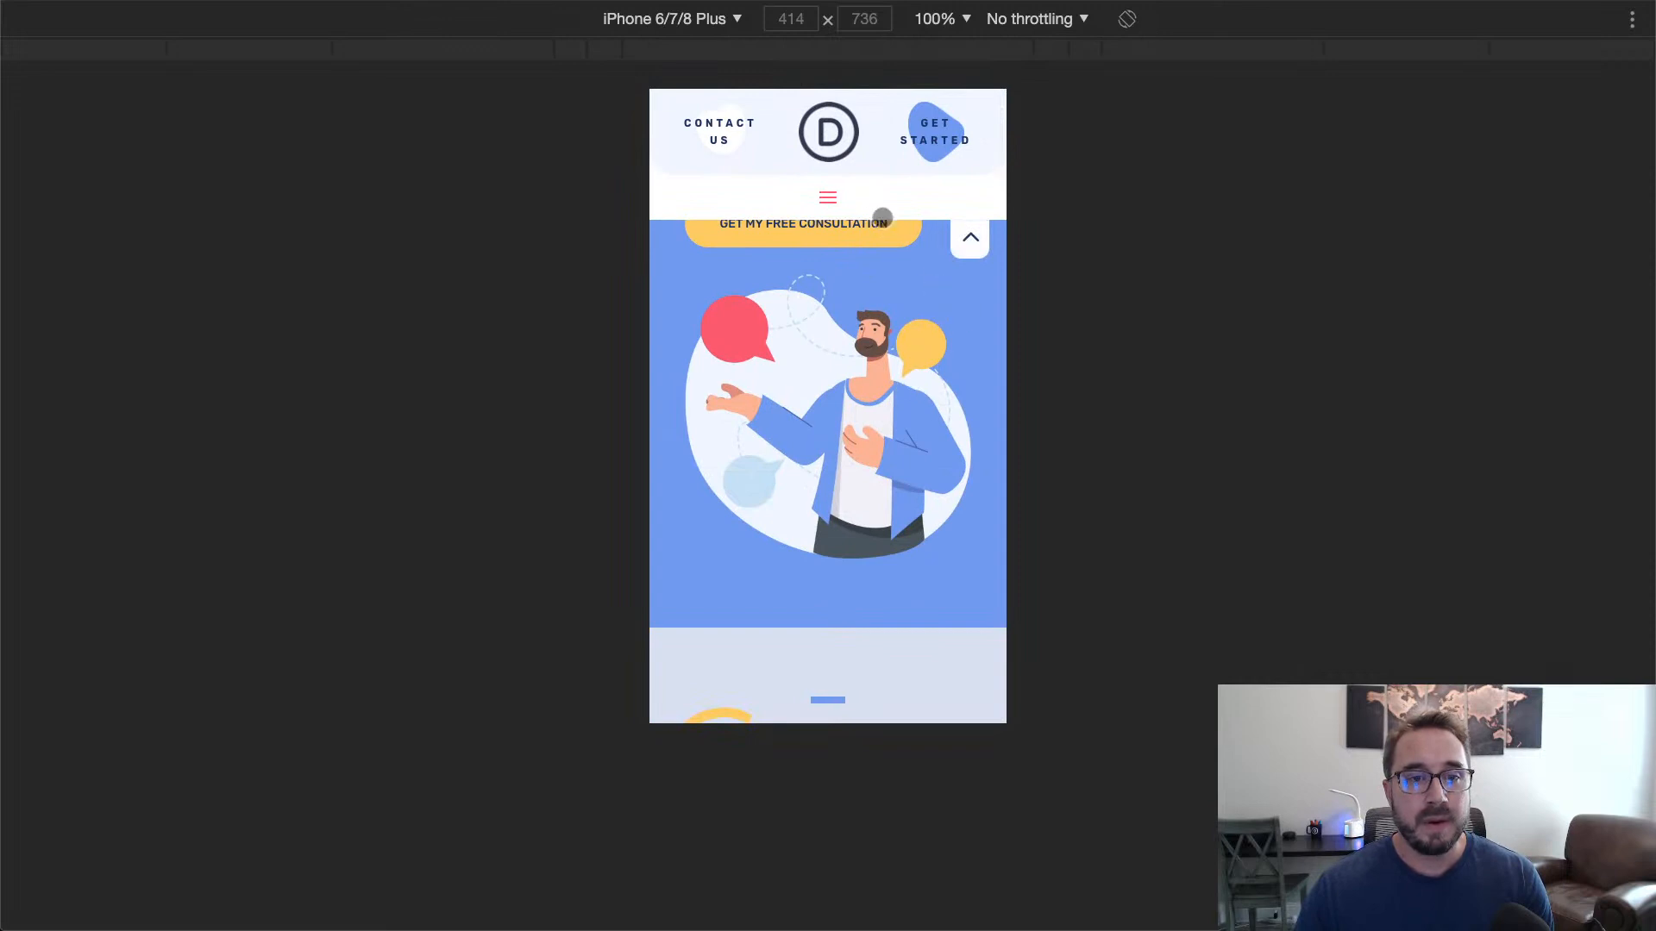
# Step: Expand and collapse the mobile navigation menu in the sticky header, then check the header while moving through the page
pyautogui.click(828, 201)
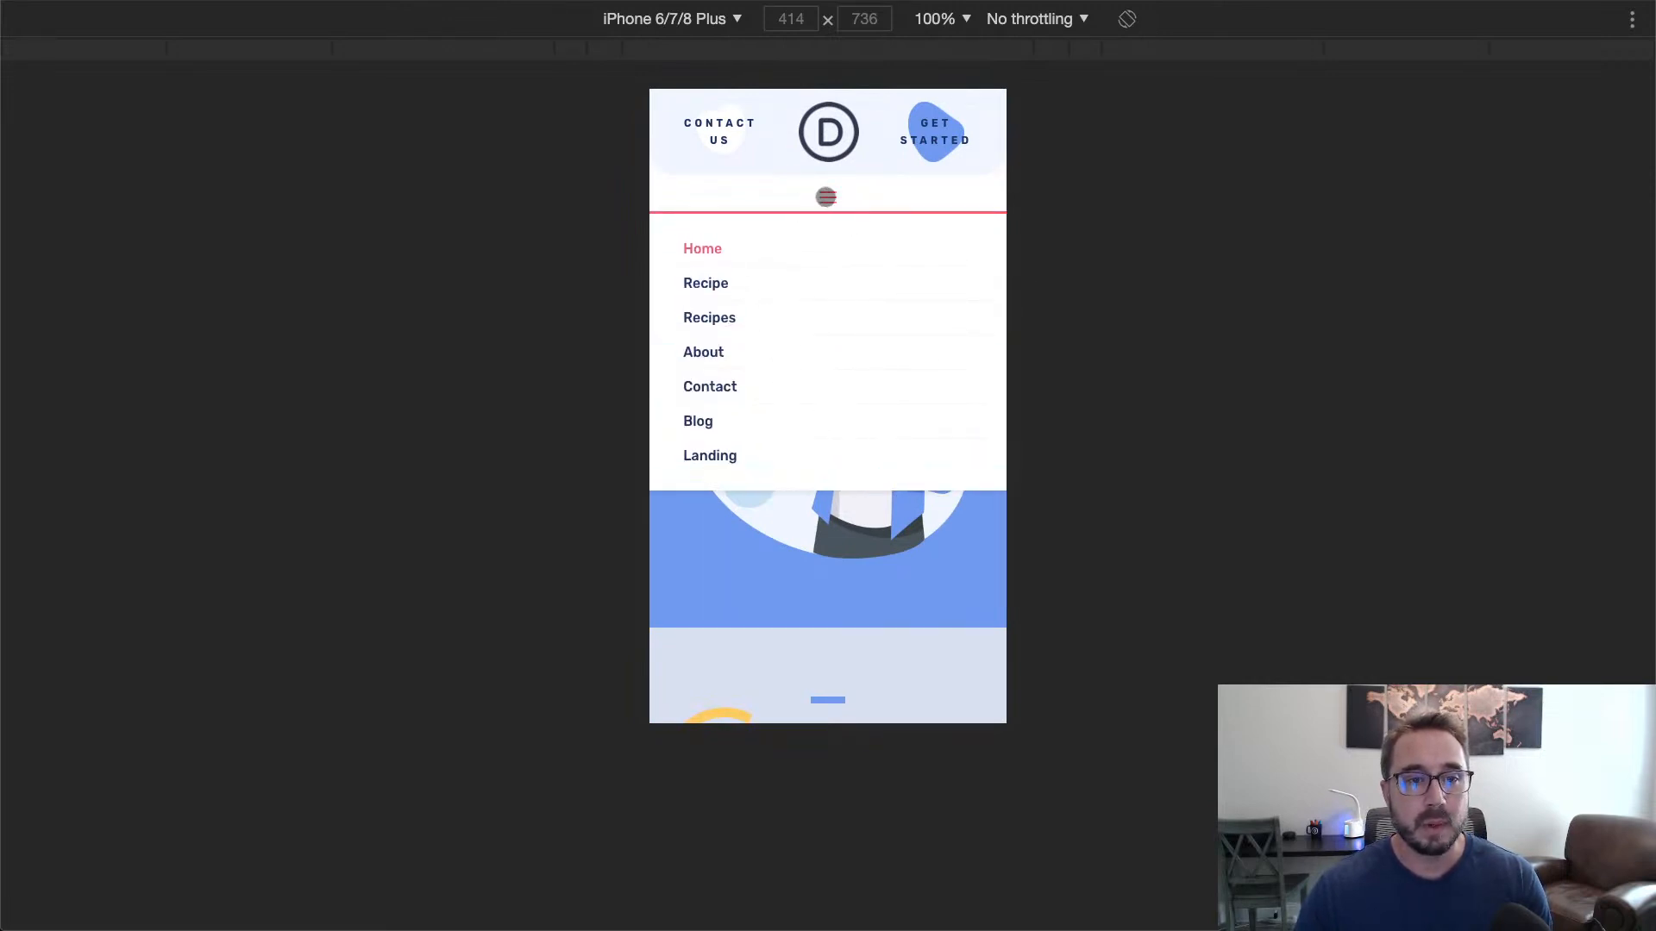
pyautogui.click(831, 199)
pyautogui.scroll(-4, 994, 231)
pyautogui.scroll(4, 994, 231)
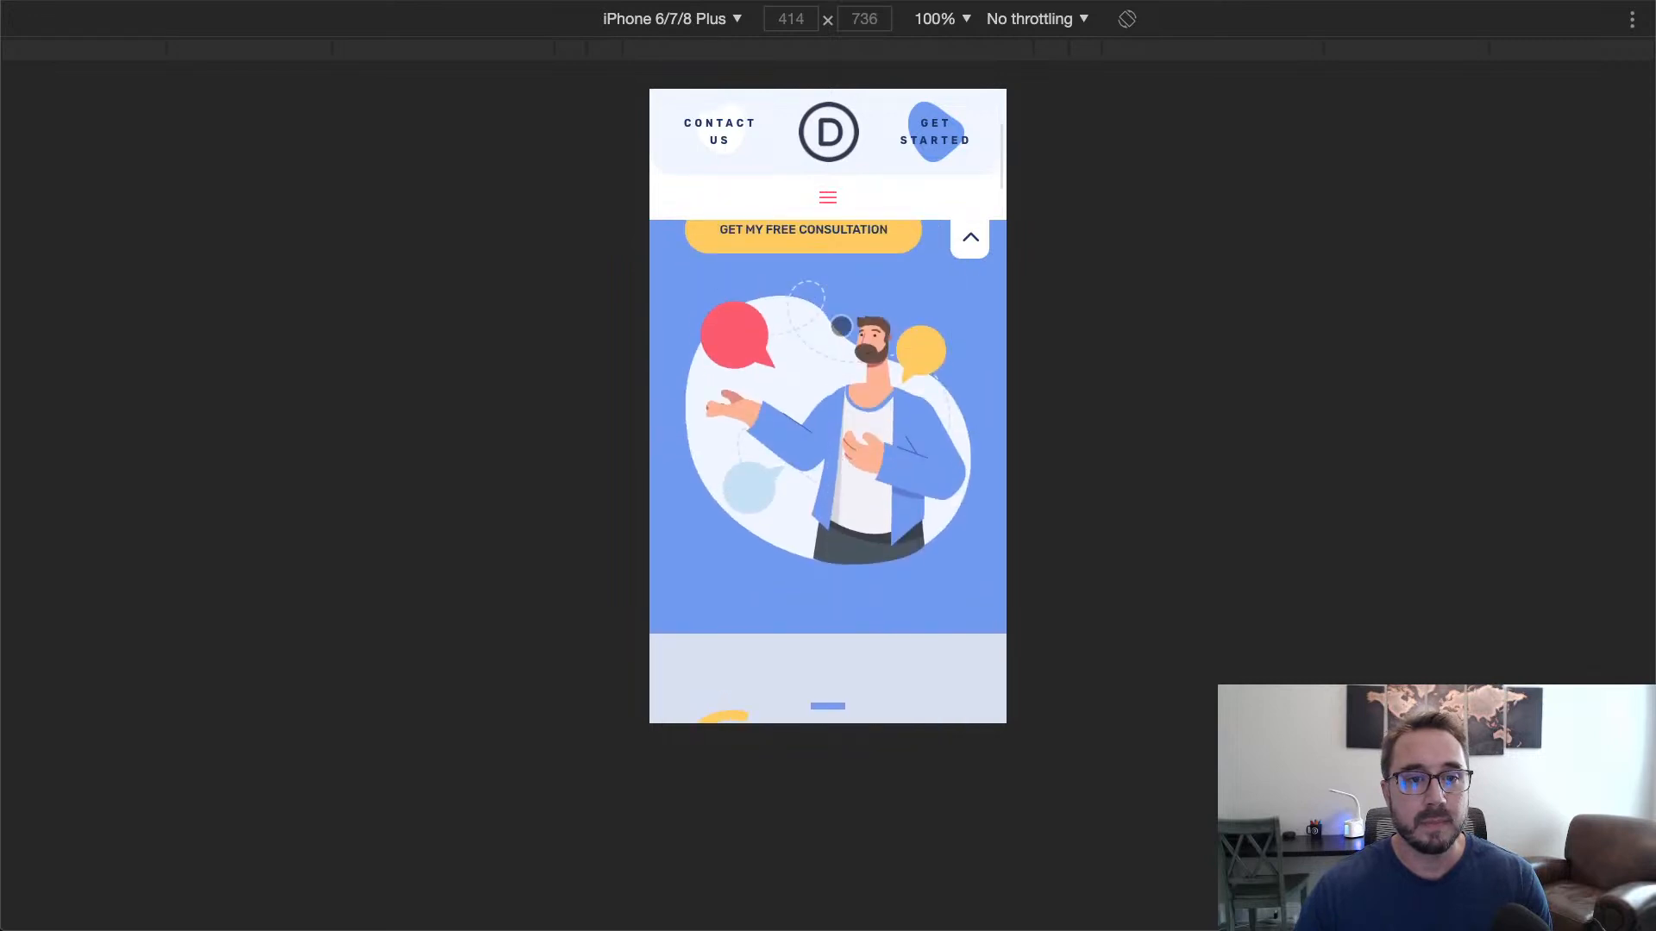
# Step: Hide the sticky header in the phone preview, and open the code module's settings in the header layout editor
pyautogui.click(969, 239)
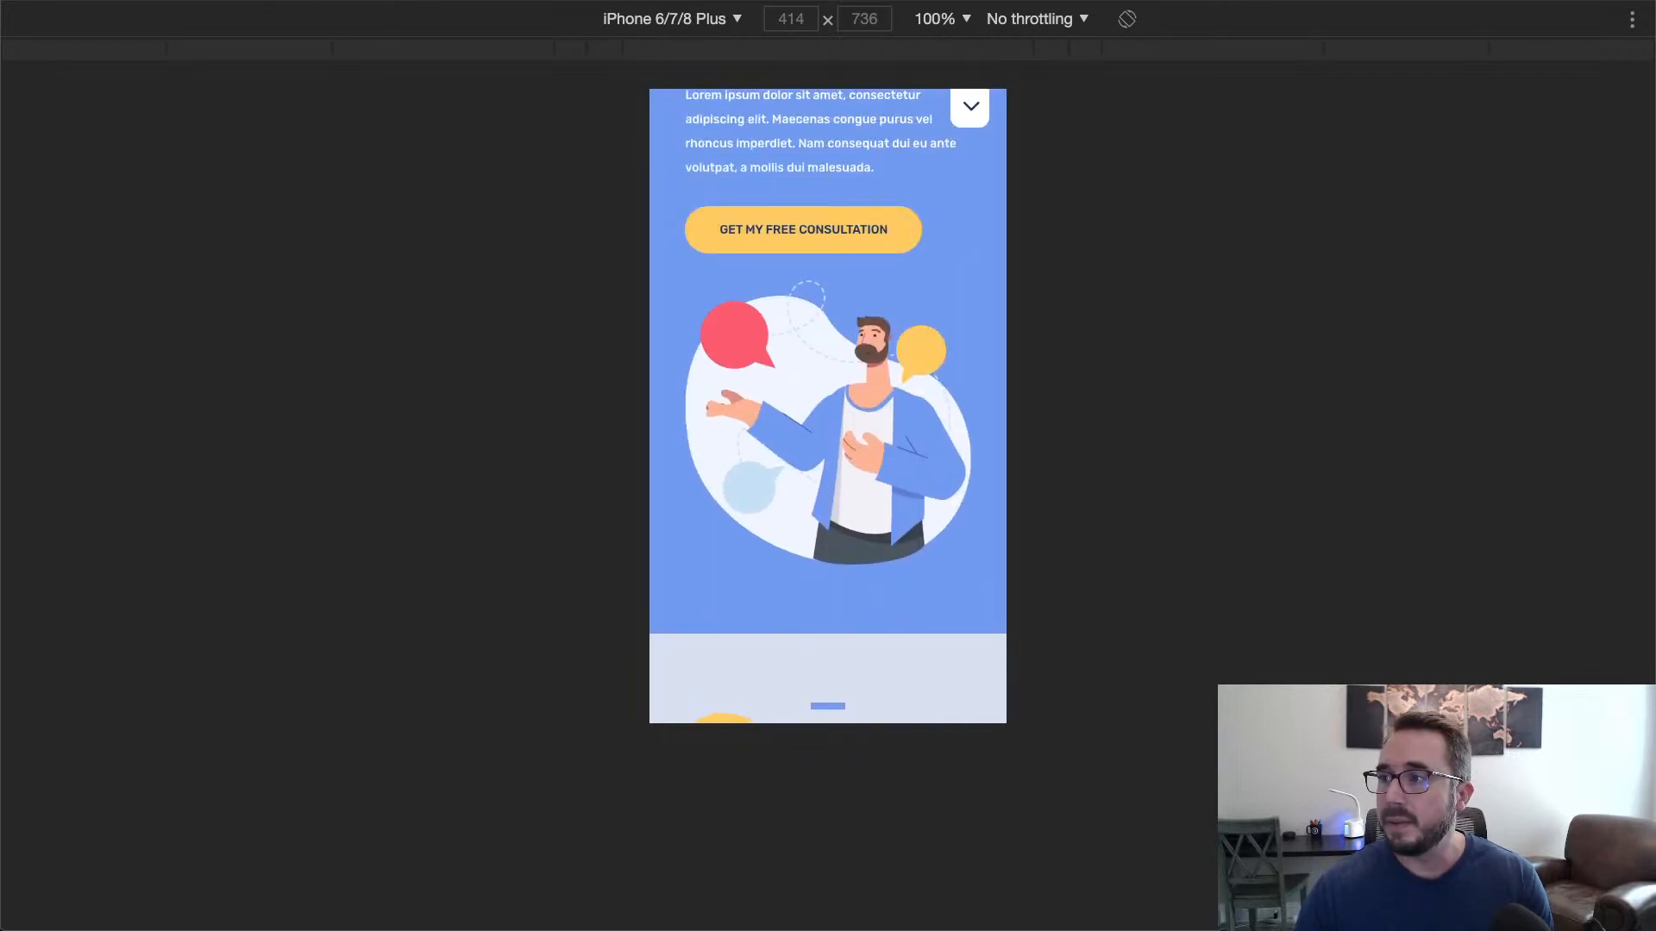
pyautogui.press('super+shift+m')
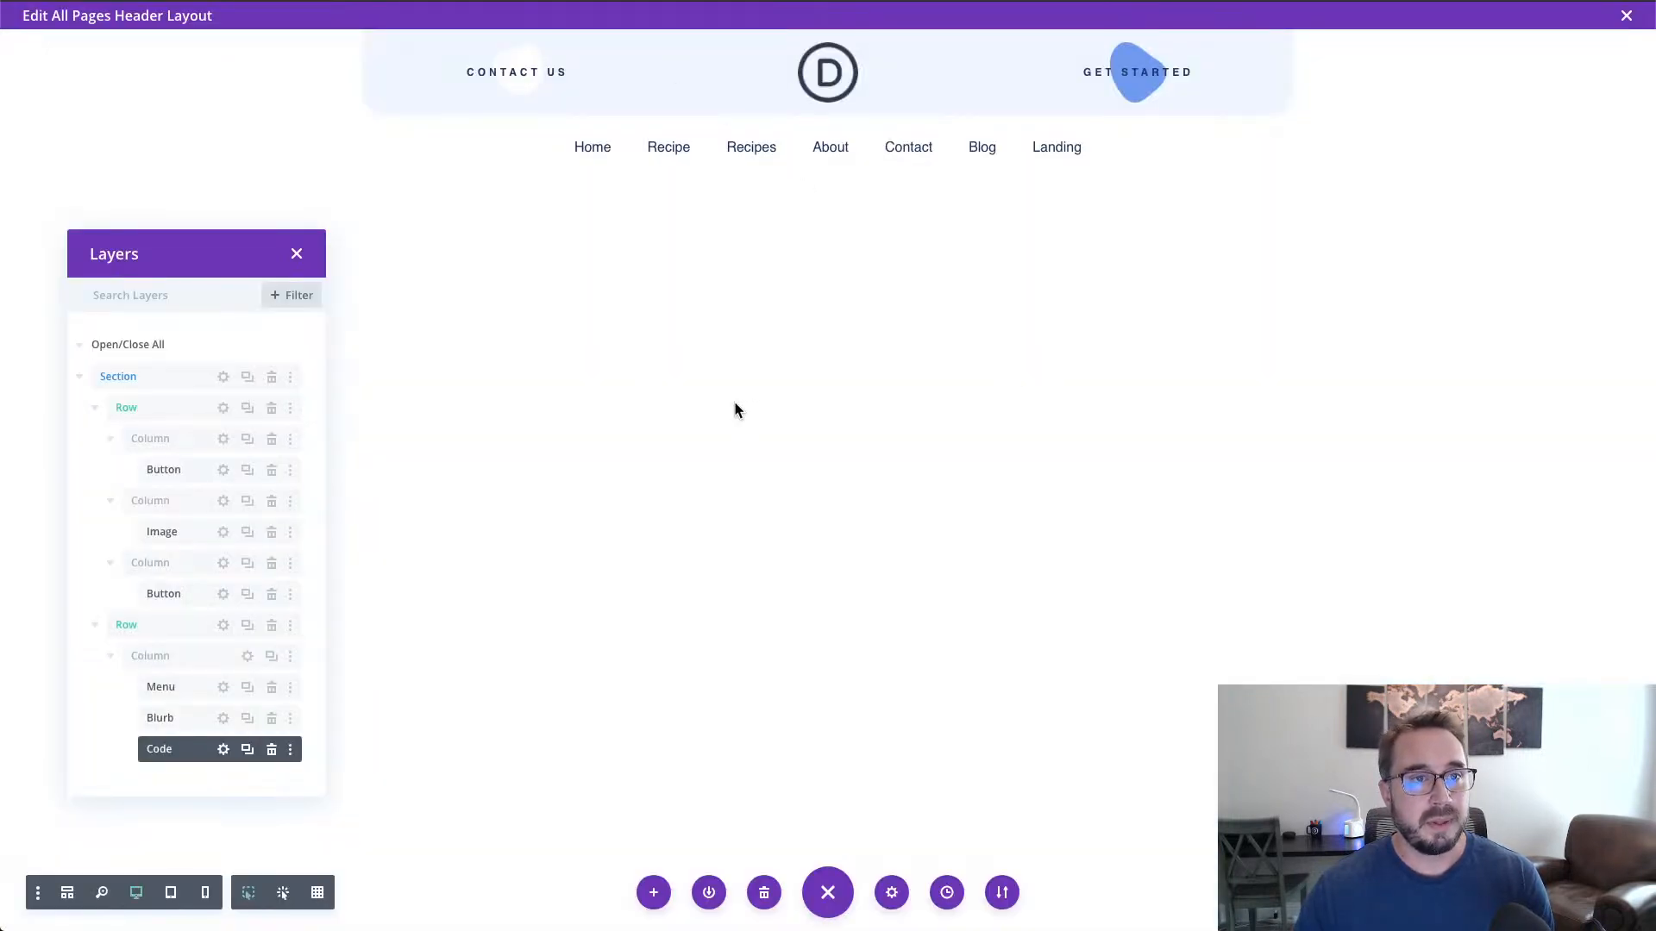
pyautogui.click(224, 749)
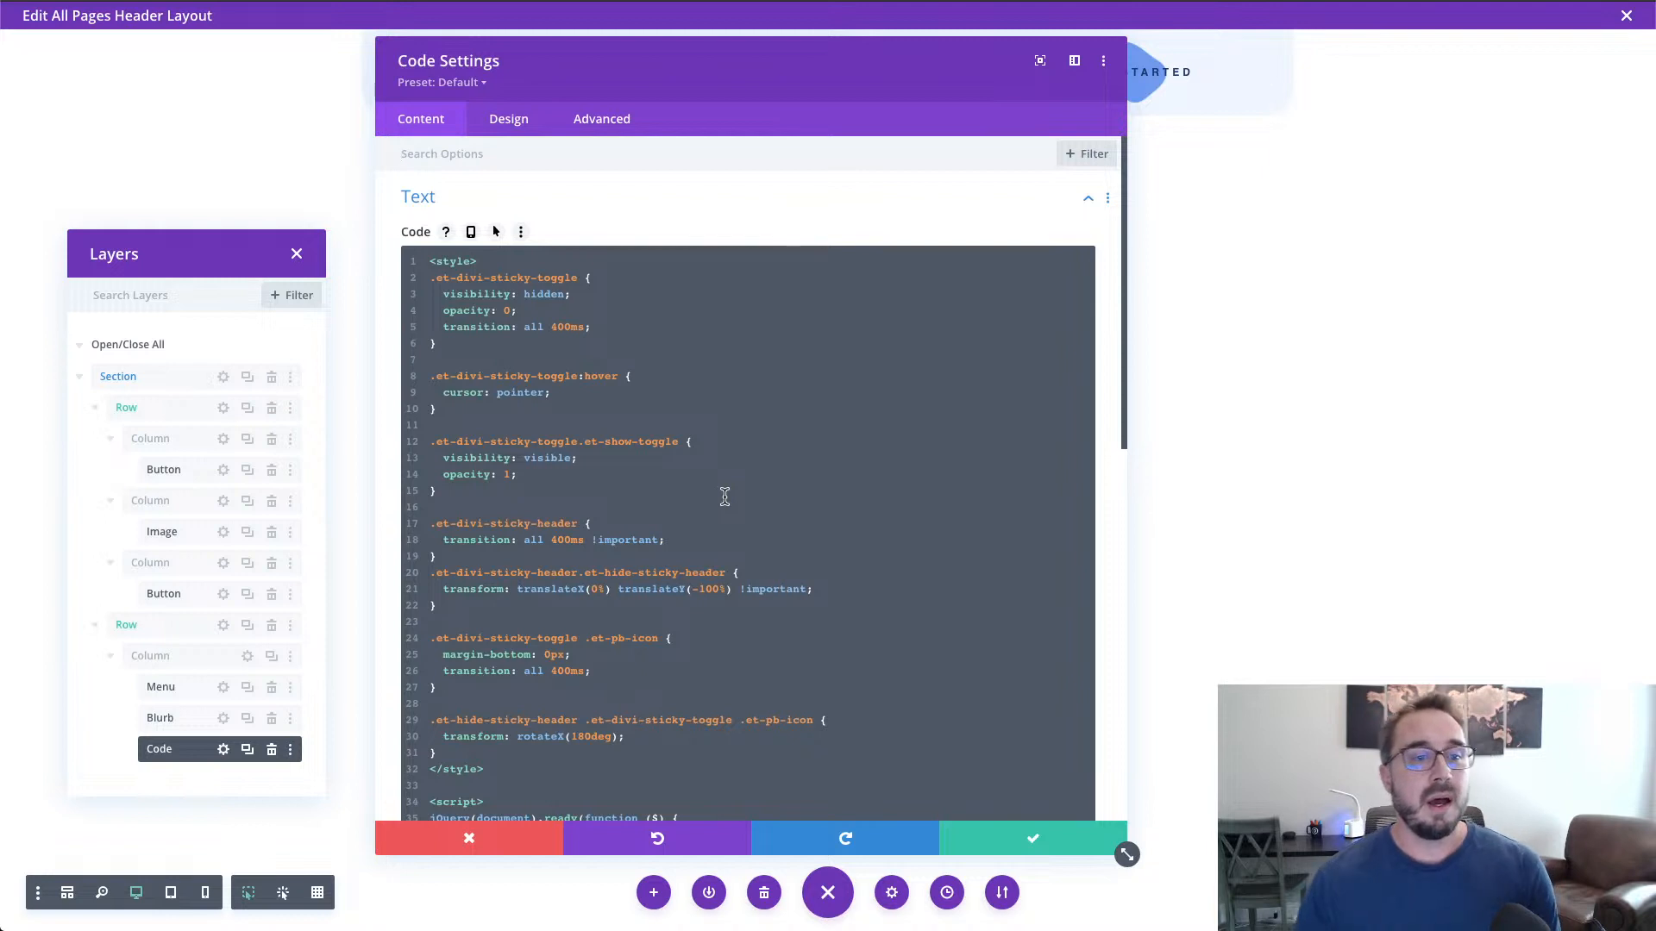
# Step: Review the .et-divi-sticky-toggle base rule and its hover rule, highlighting the selector, opacity, transition and cursor declarations
pyautogui.moveTo(577, 278); pyautogui.dragTo(433, 280)
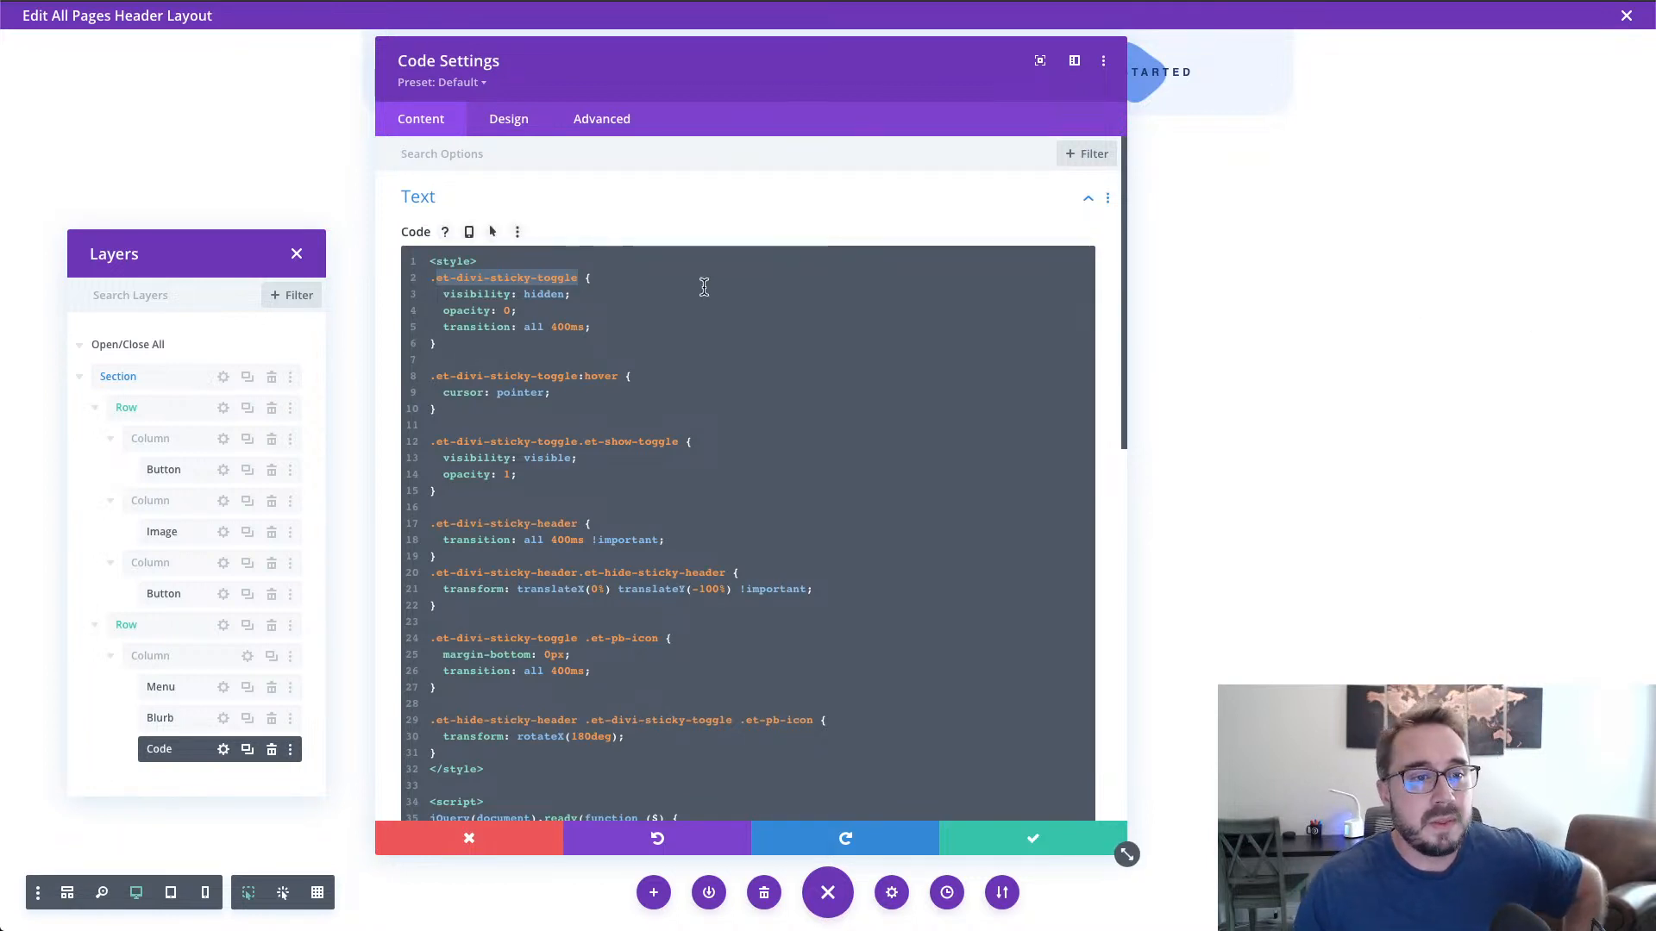
pyautogui.click(588, 297)
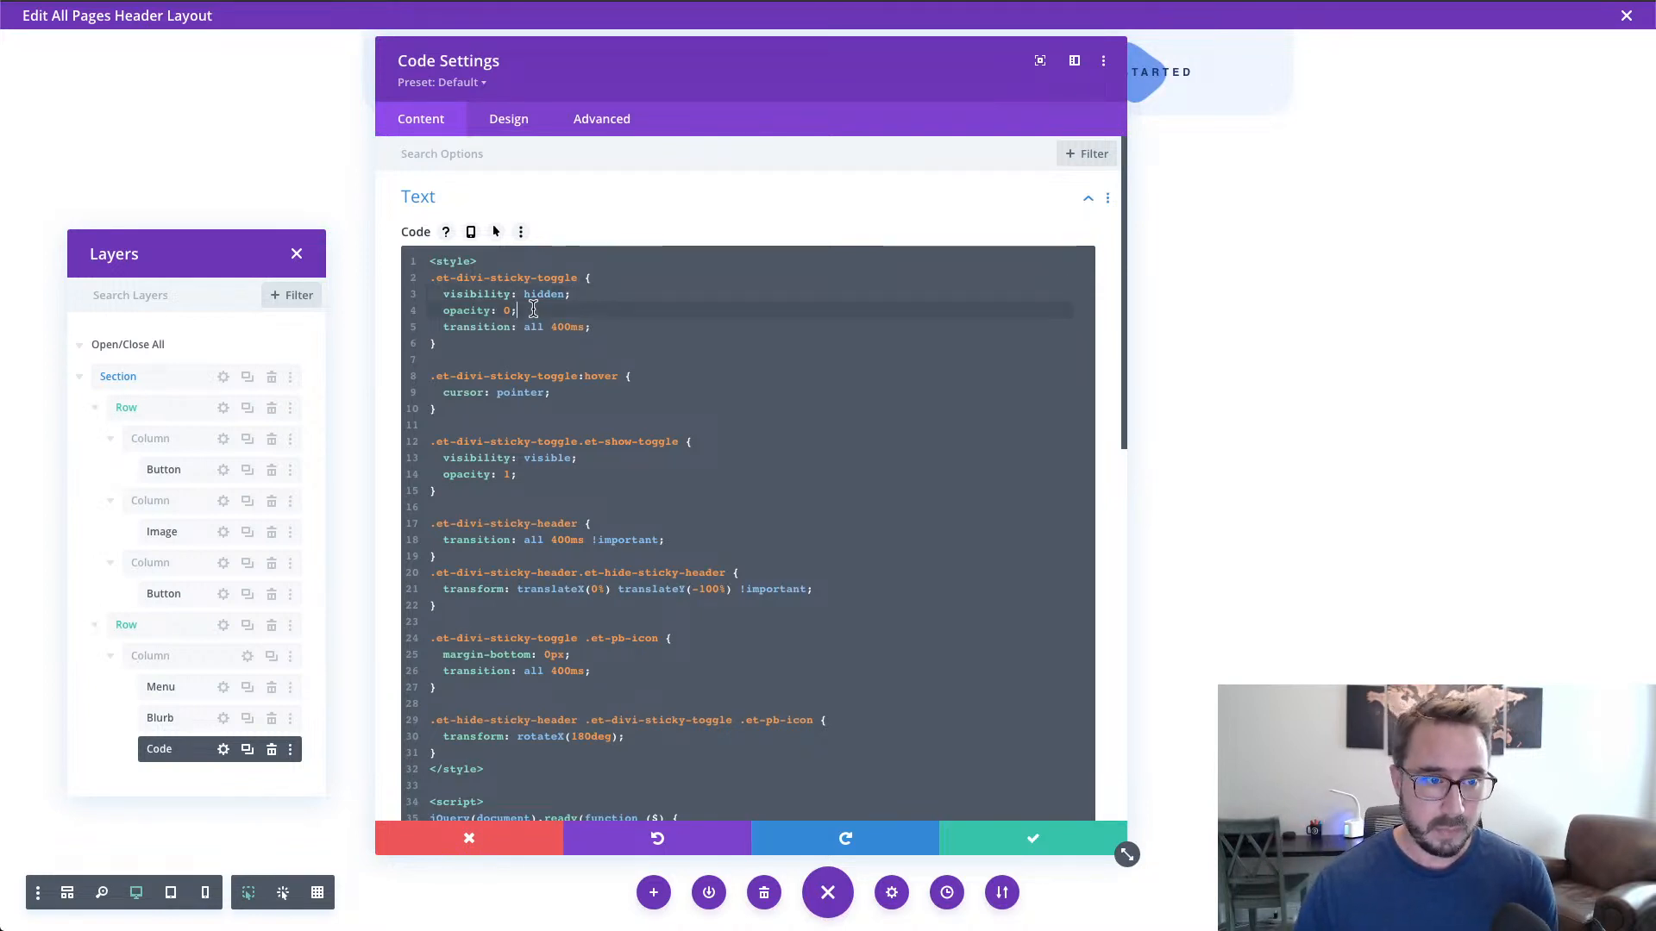
pyautogui.moveTo(588, 327); pyautogui.dragTo(431, 311)
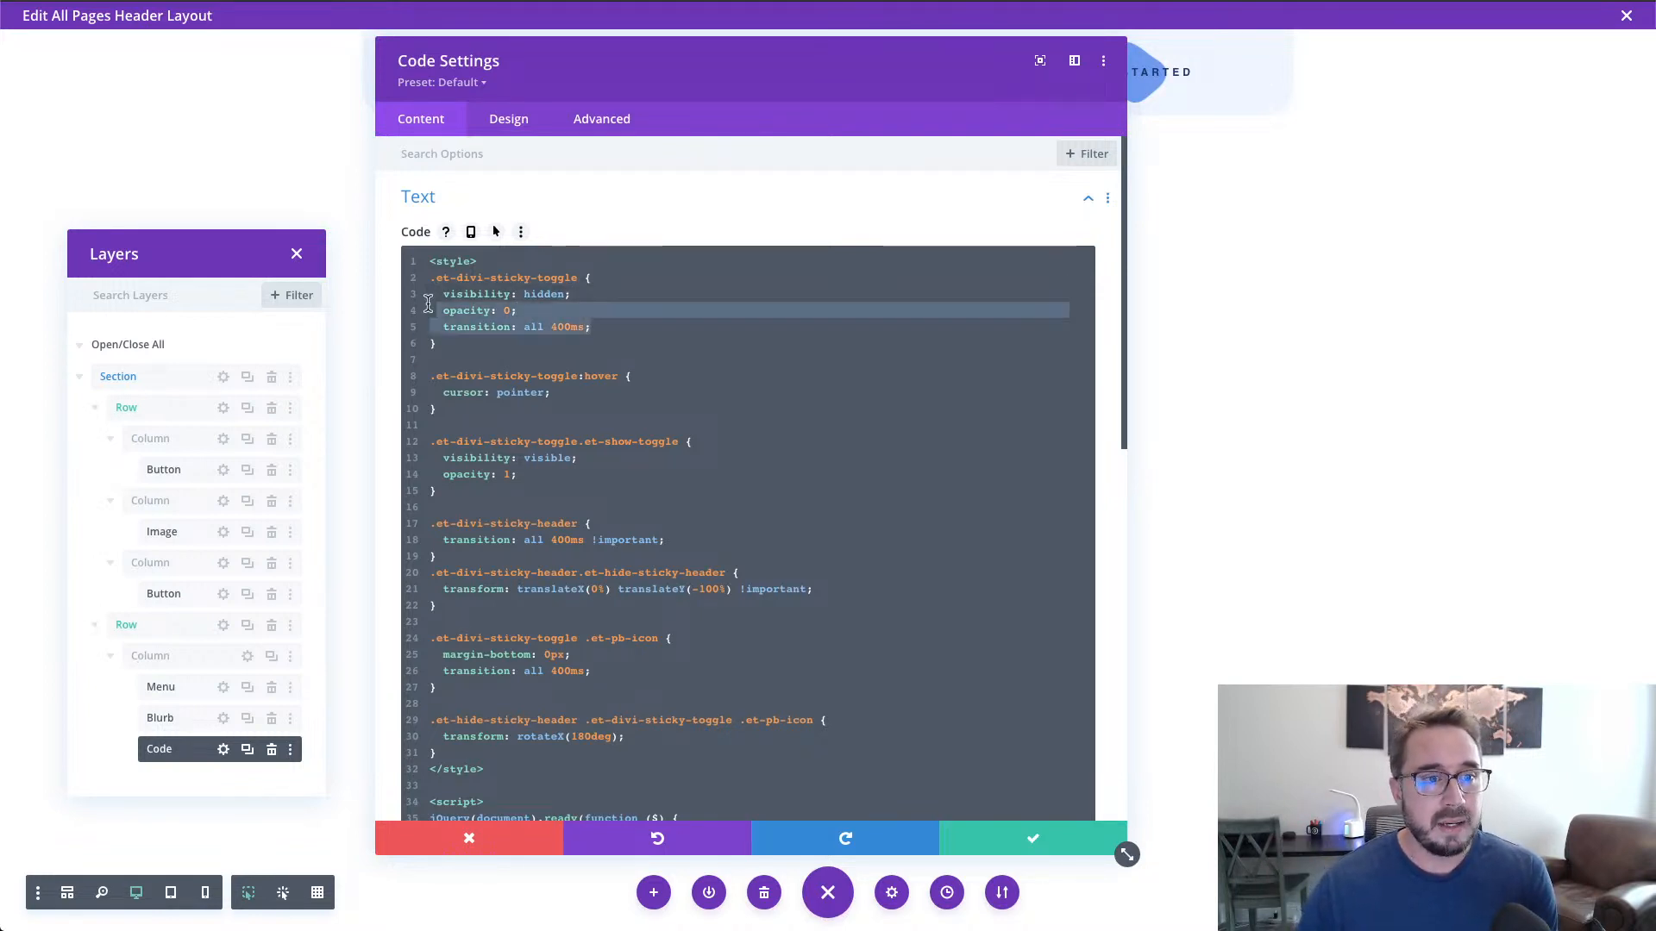
pyautogui.click(520, 363)
pyautogui.click(560, 411)
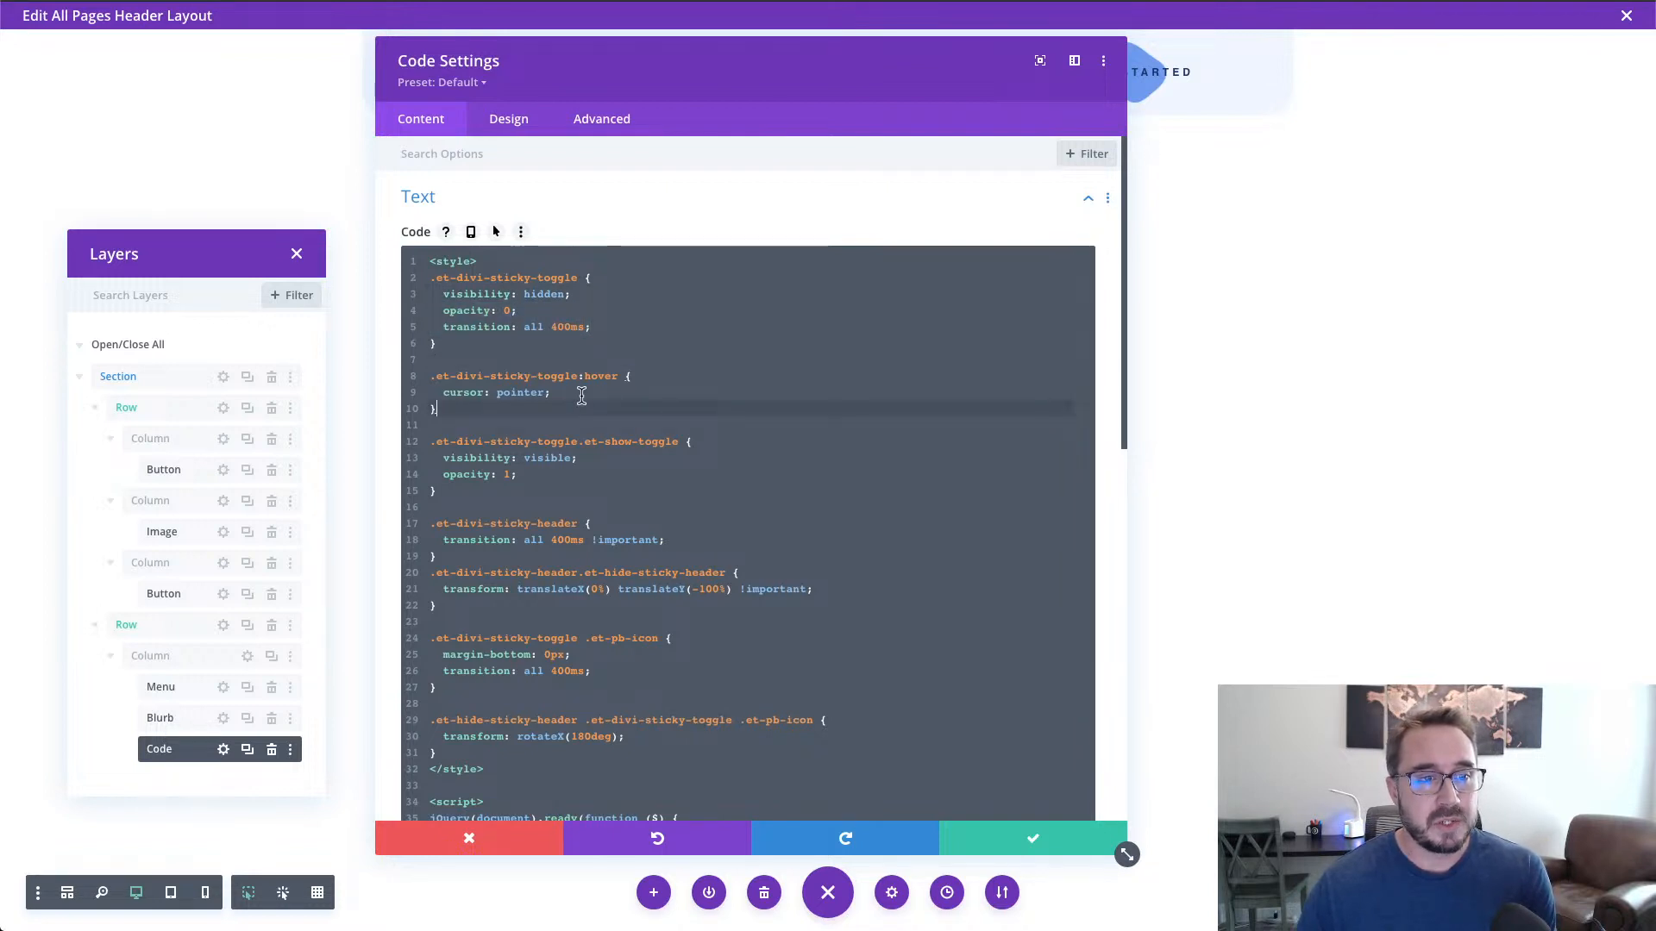
pyautogui.moveTo(552, 394); pyautogui.dragTo(504, 382)
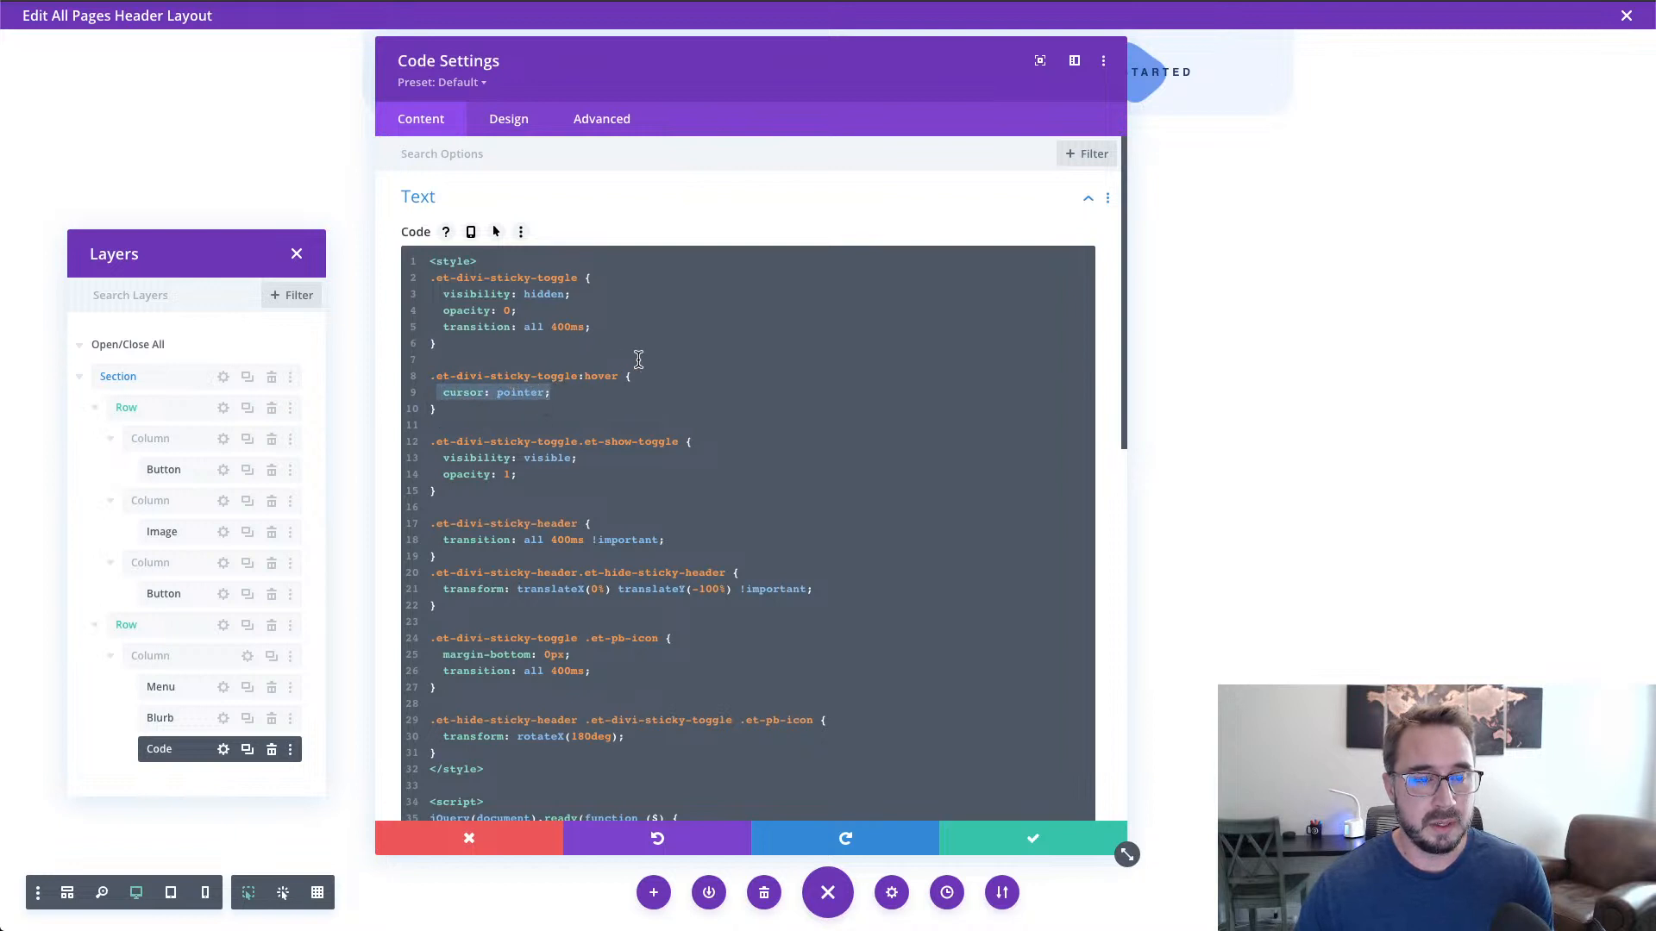
pyautogui.click(614, 397)
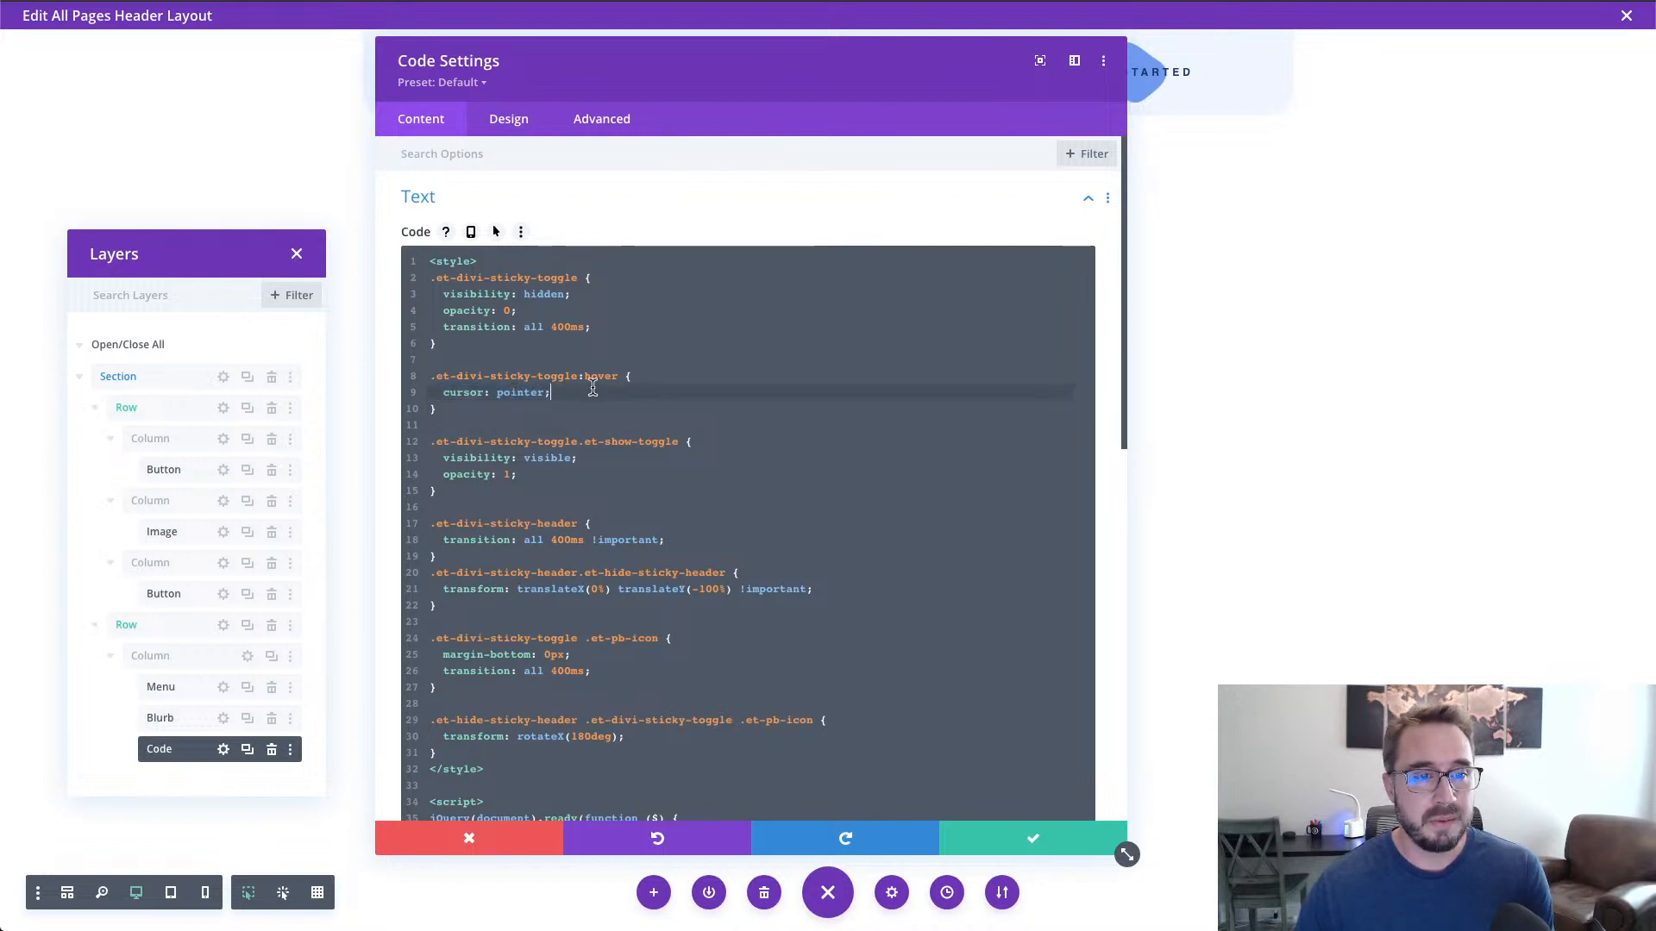
# Step: Review the .et-show-toggle rule, highlighting the class name and its visibility and opacity declarations
pyautogui.scroll(-1, 603, 435)
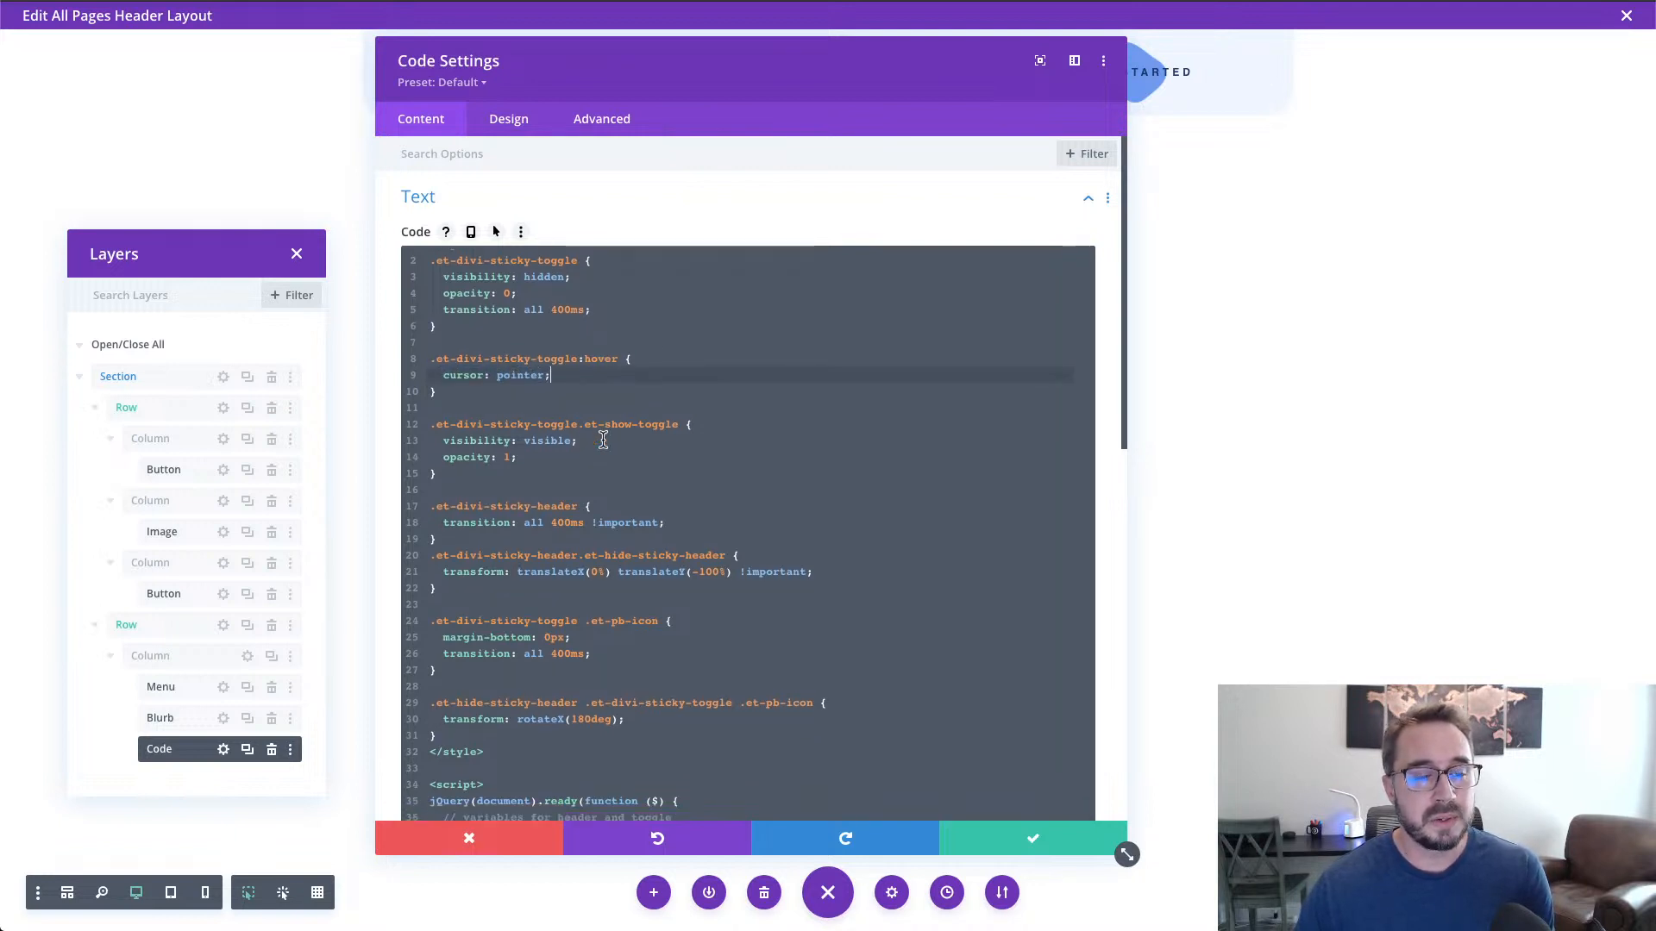
pyautogui.click(565, 457)
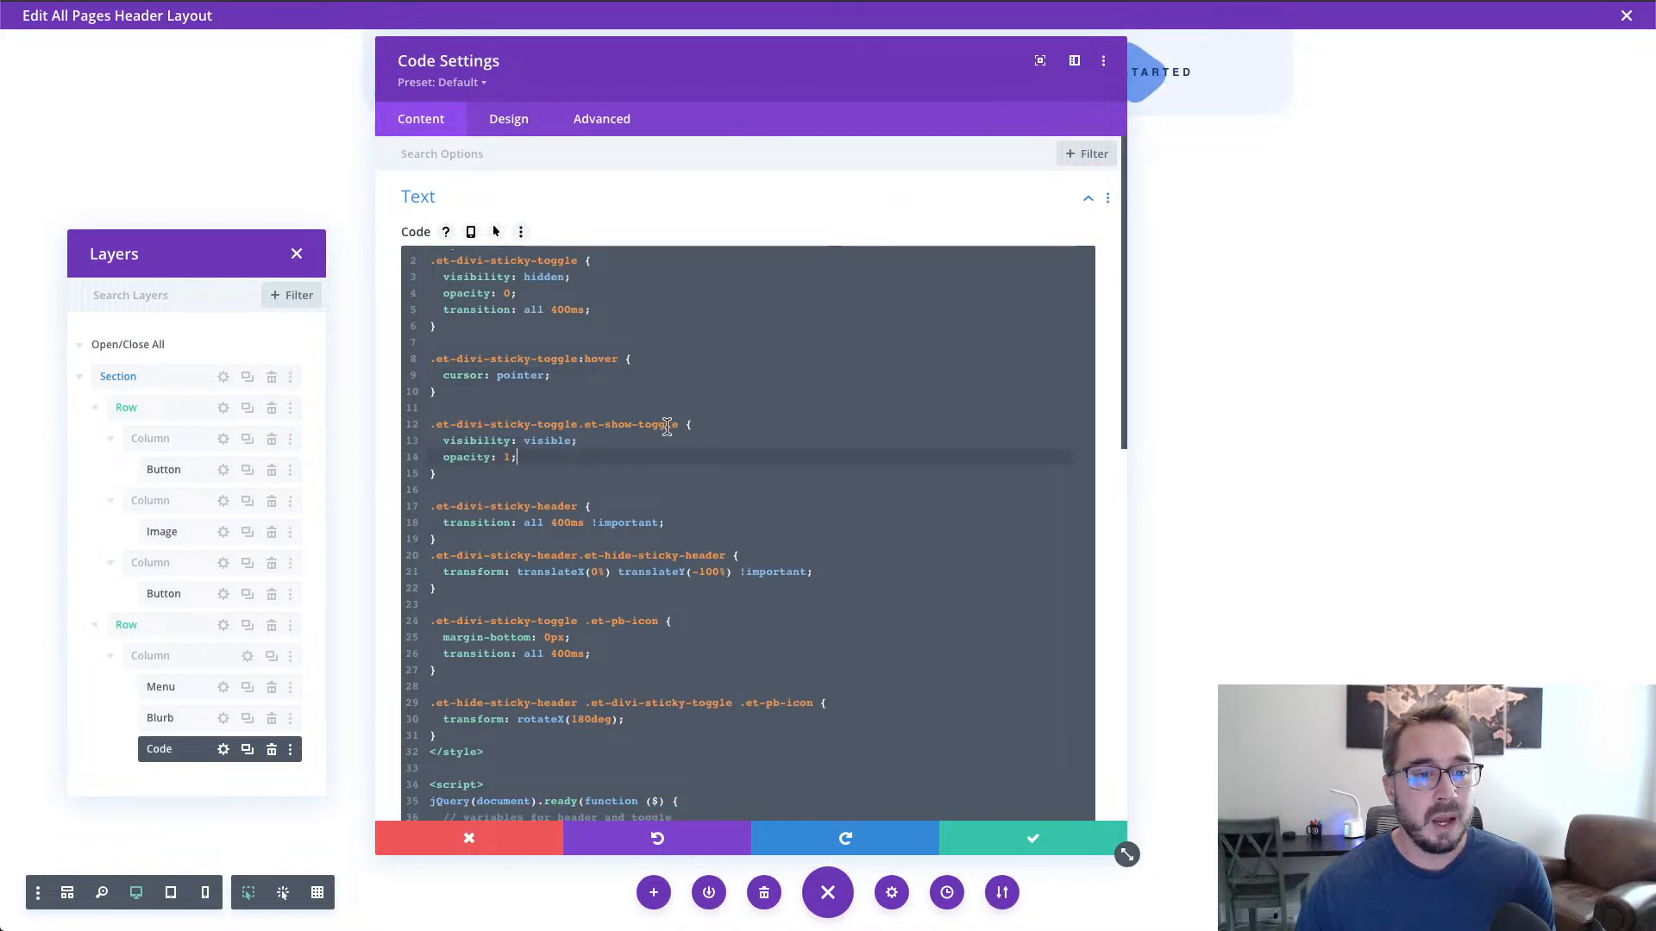
pyautogui.press('Down')
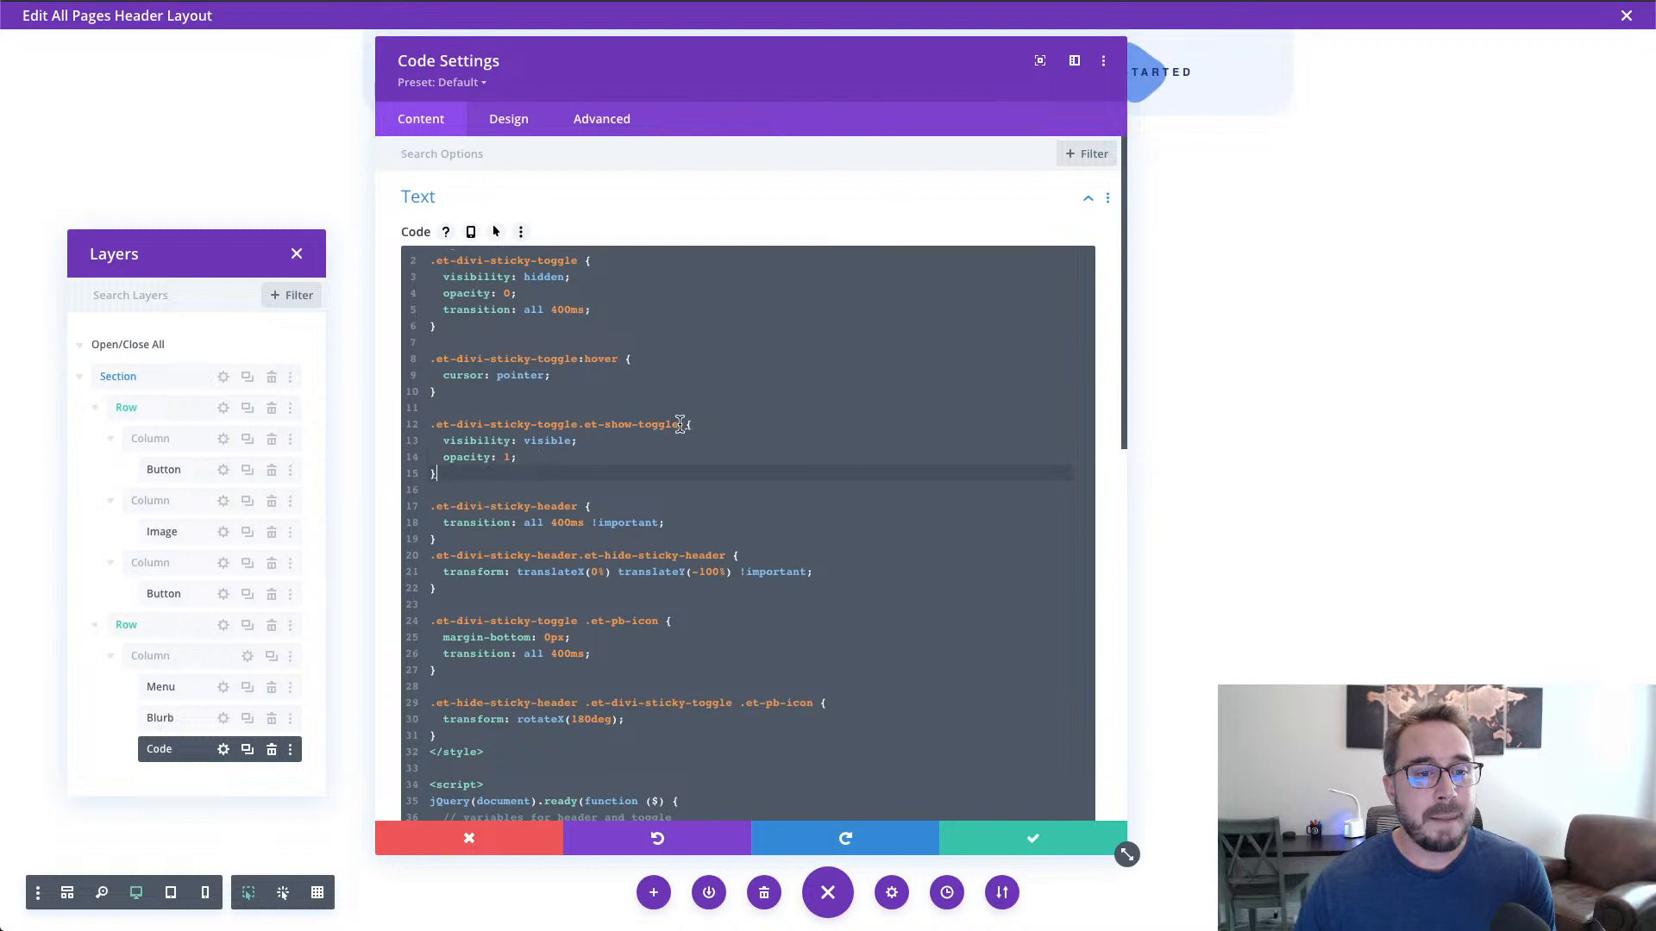
pyautogui.moveTo(679, 425); pyautogui.dragTo(584, 428)
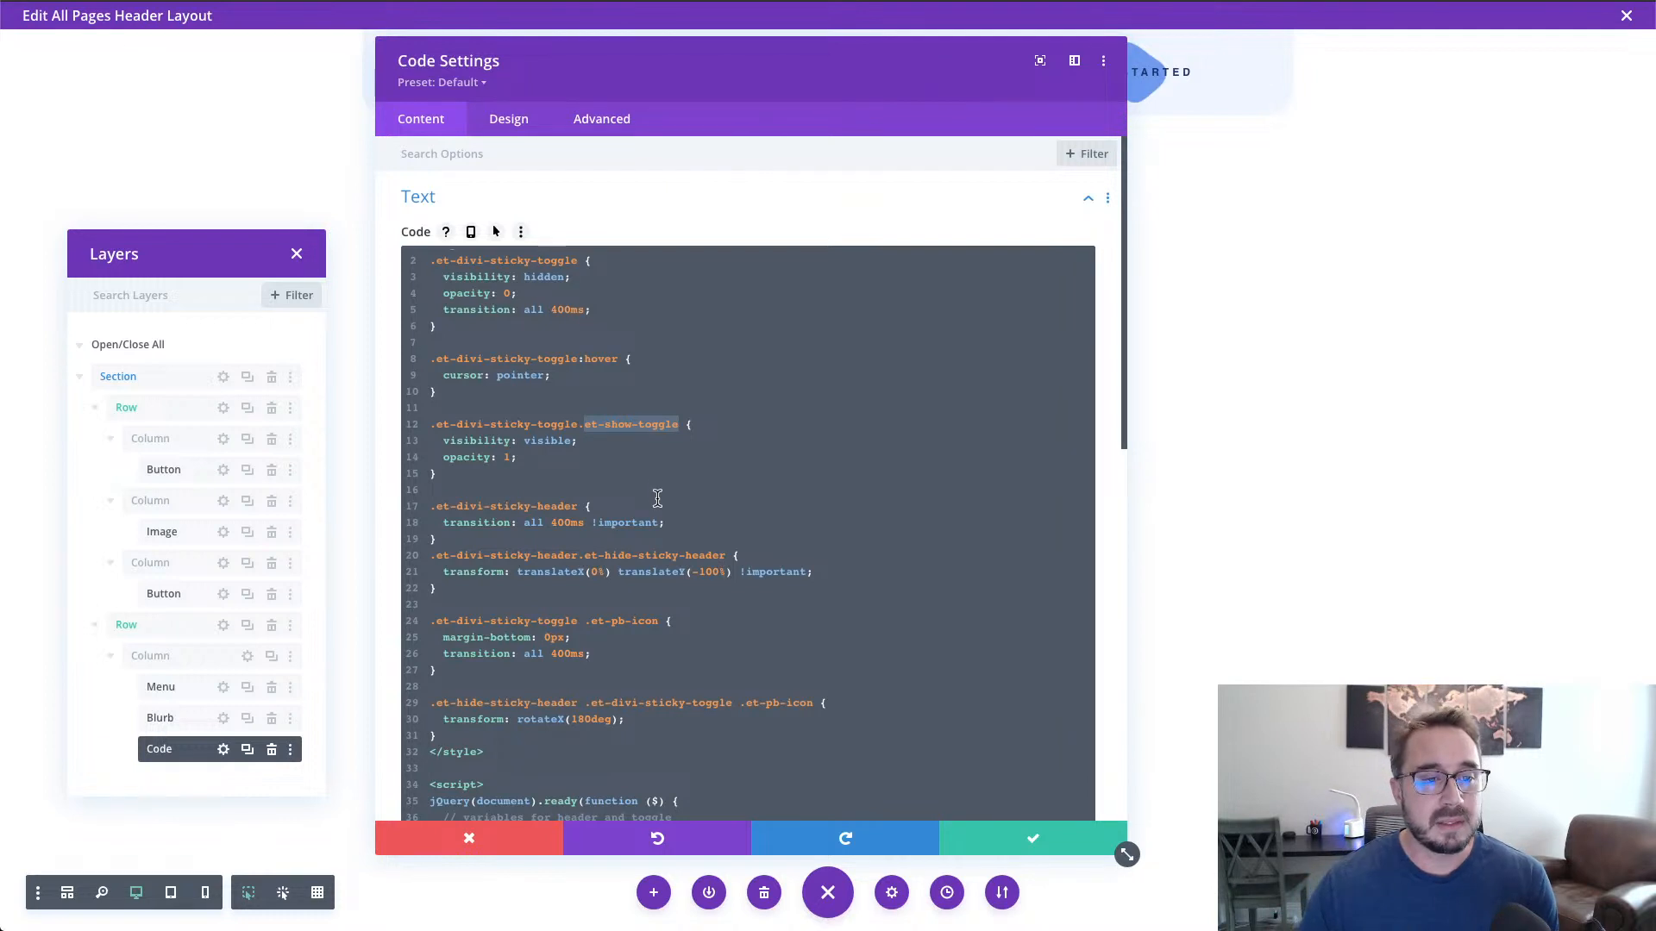
pyautogui.click(632, 423)
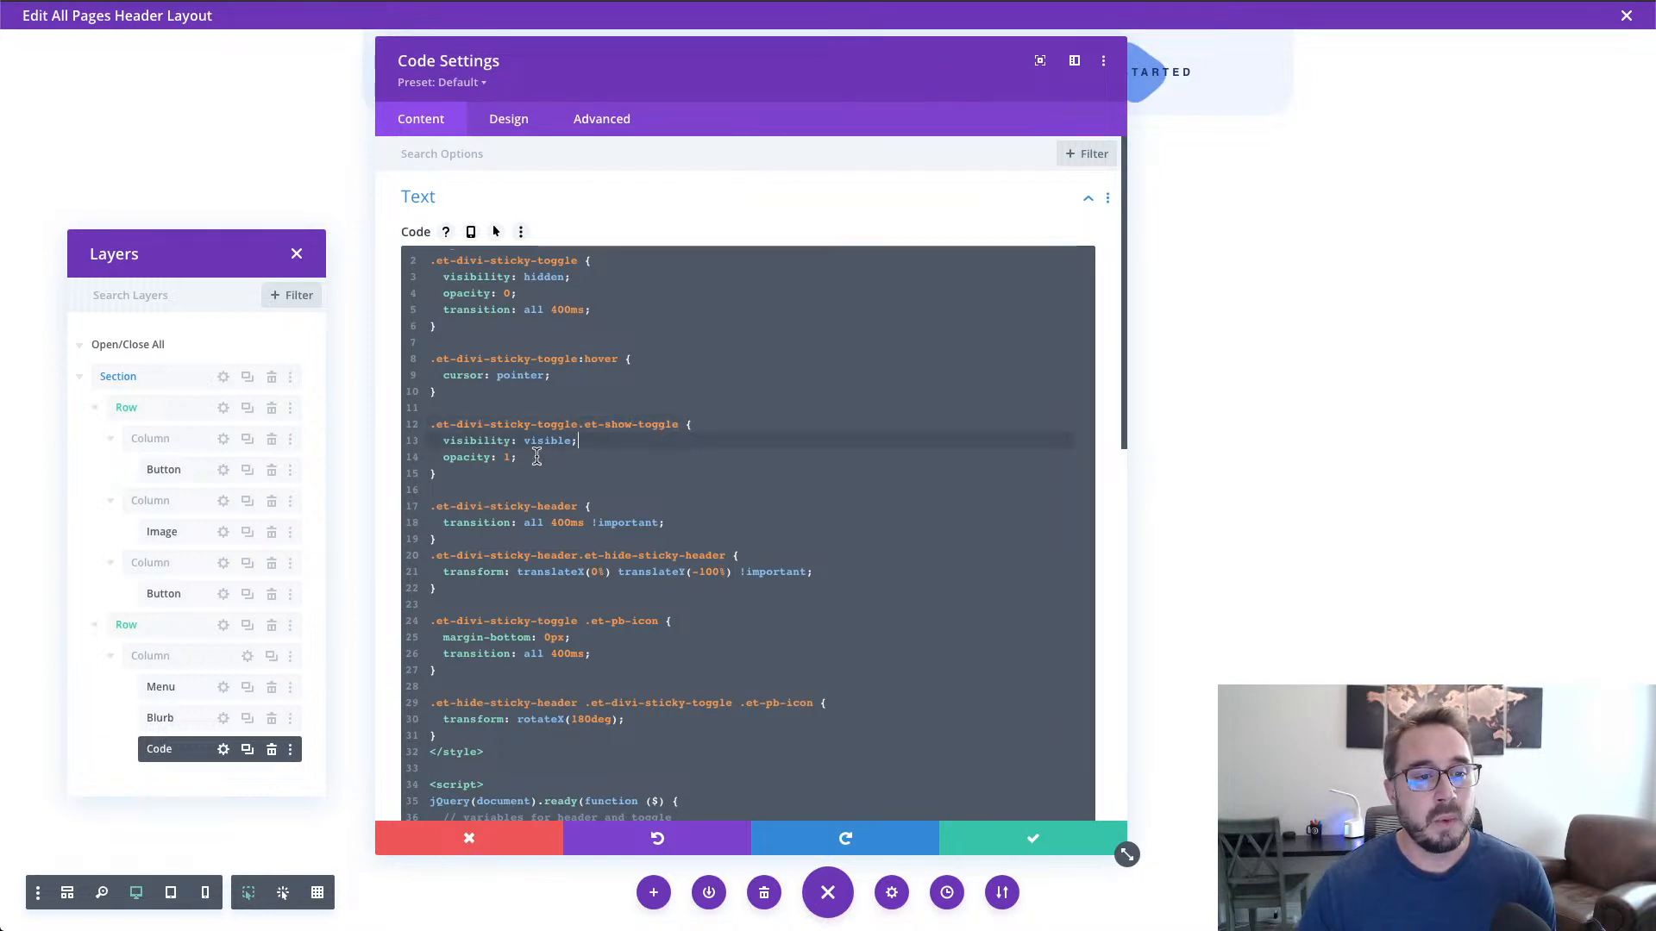
pyautogui.moveTo(535, 456); pyautogui.dragTo(442, 443)
pyautogui.click(575, 458)
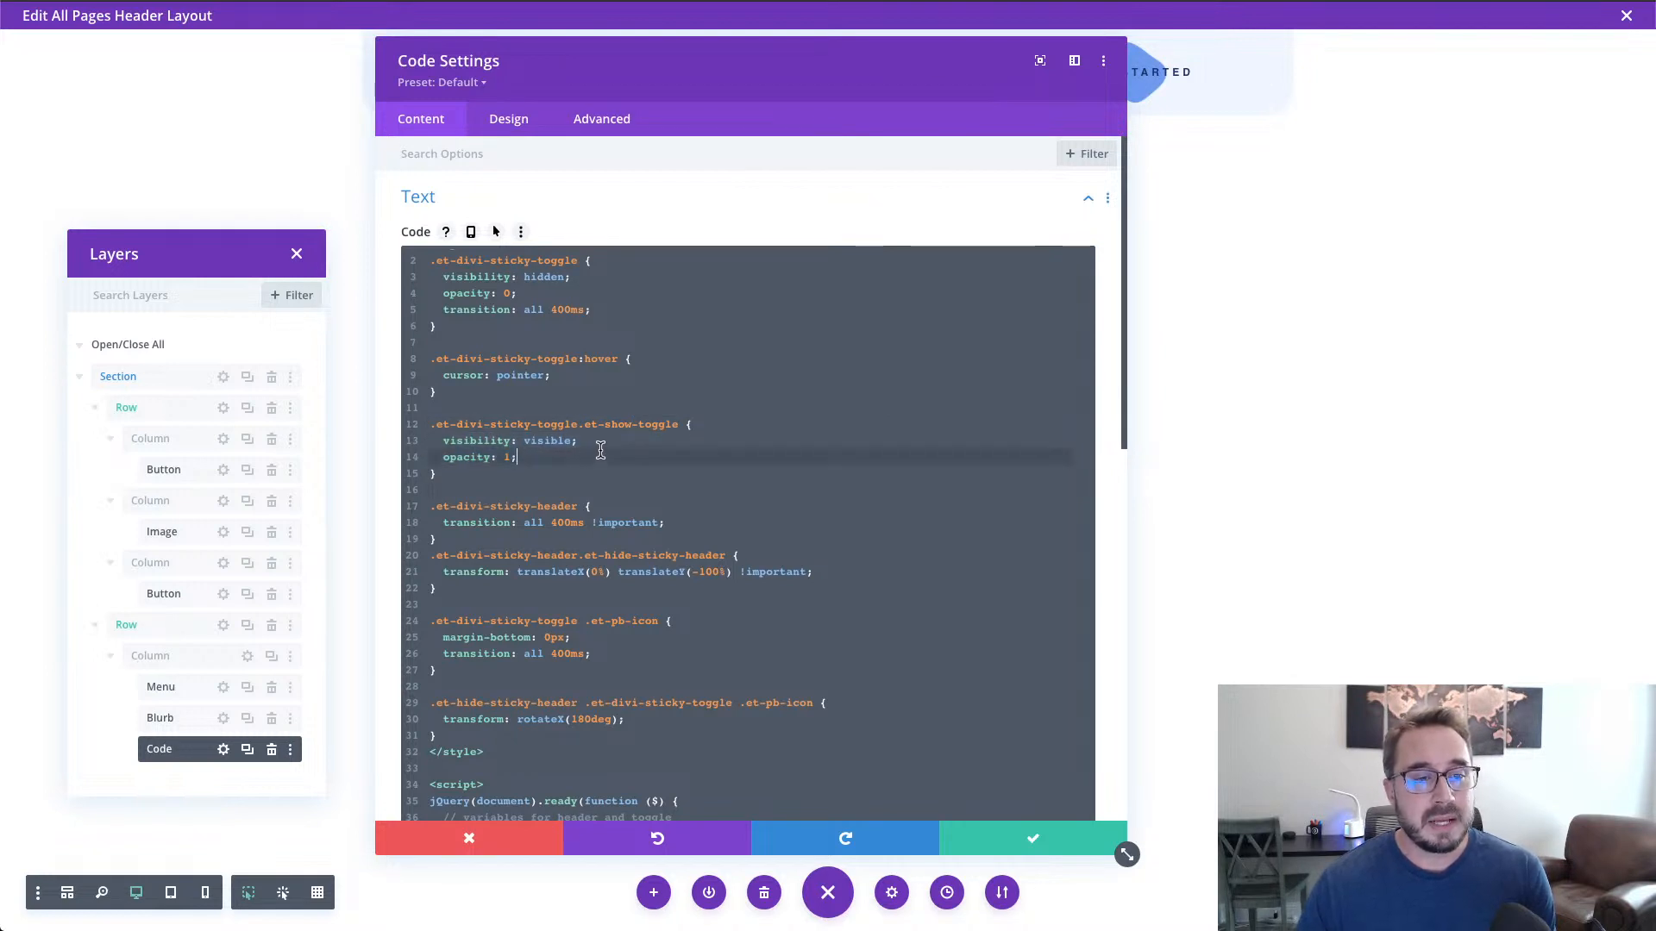
# Step: Review the .et-divi-sticky-header rule, highlighting its selector and the transition declaration
pyautogui.scroll(-2, 601, 450)
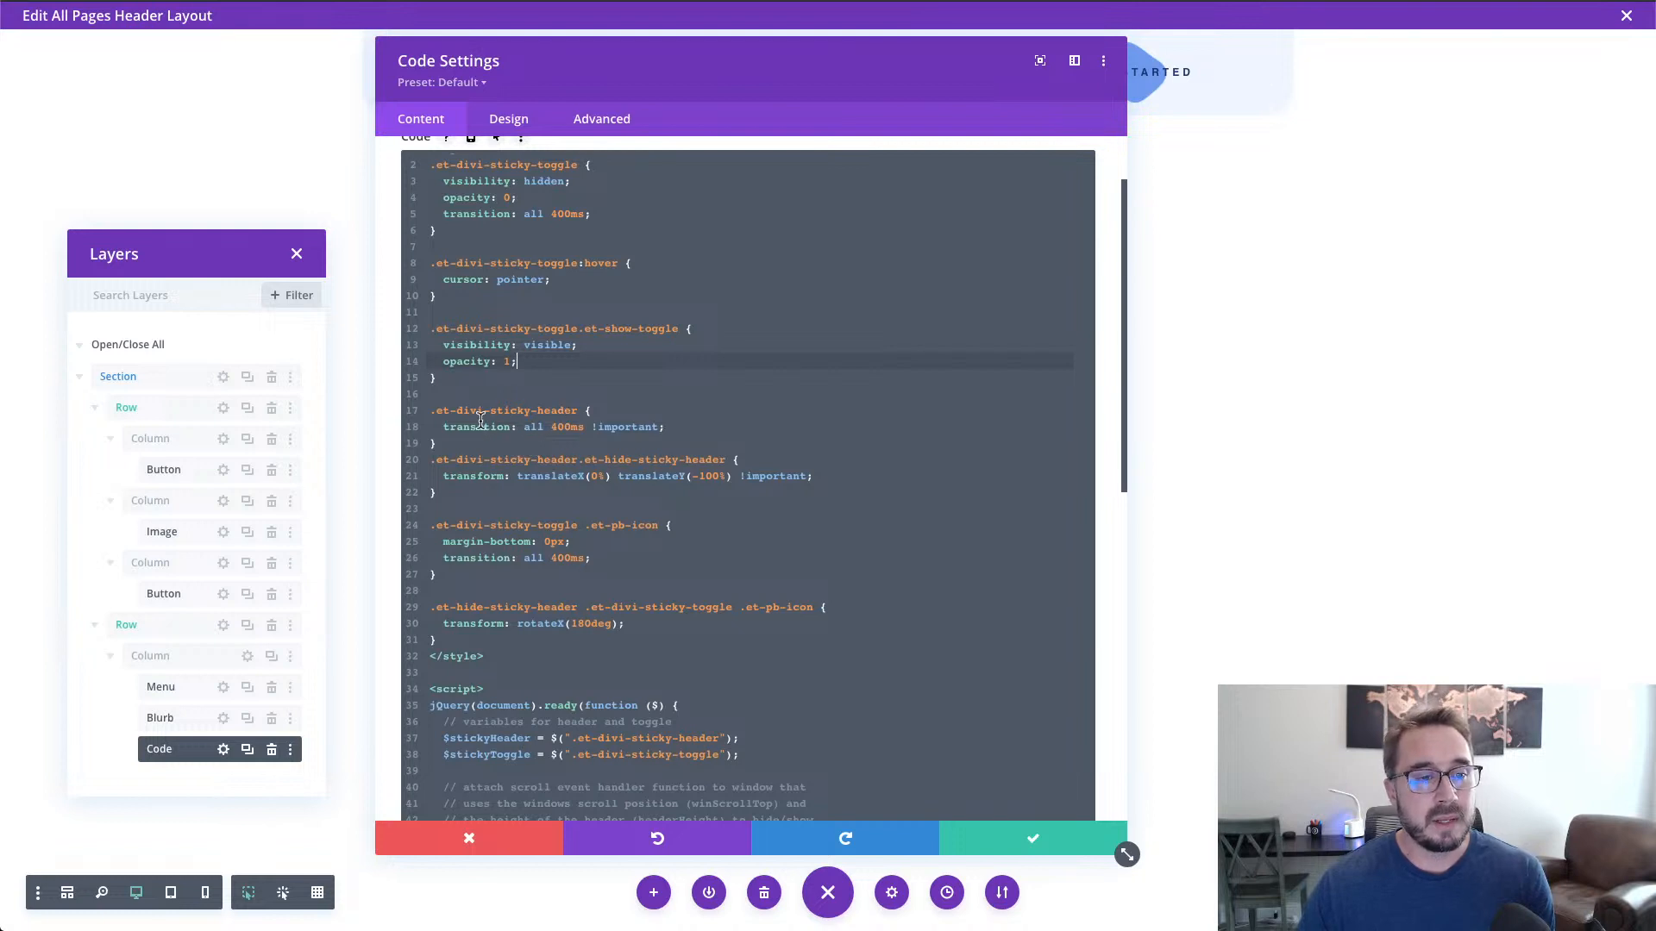
pyautogui.moveTo(578, 410); pyautogui.dragTo(426, 413)
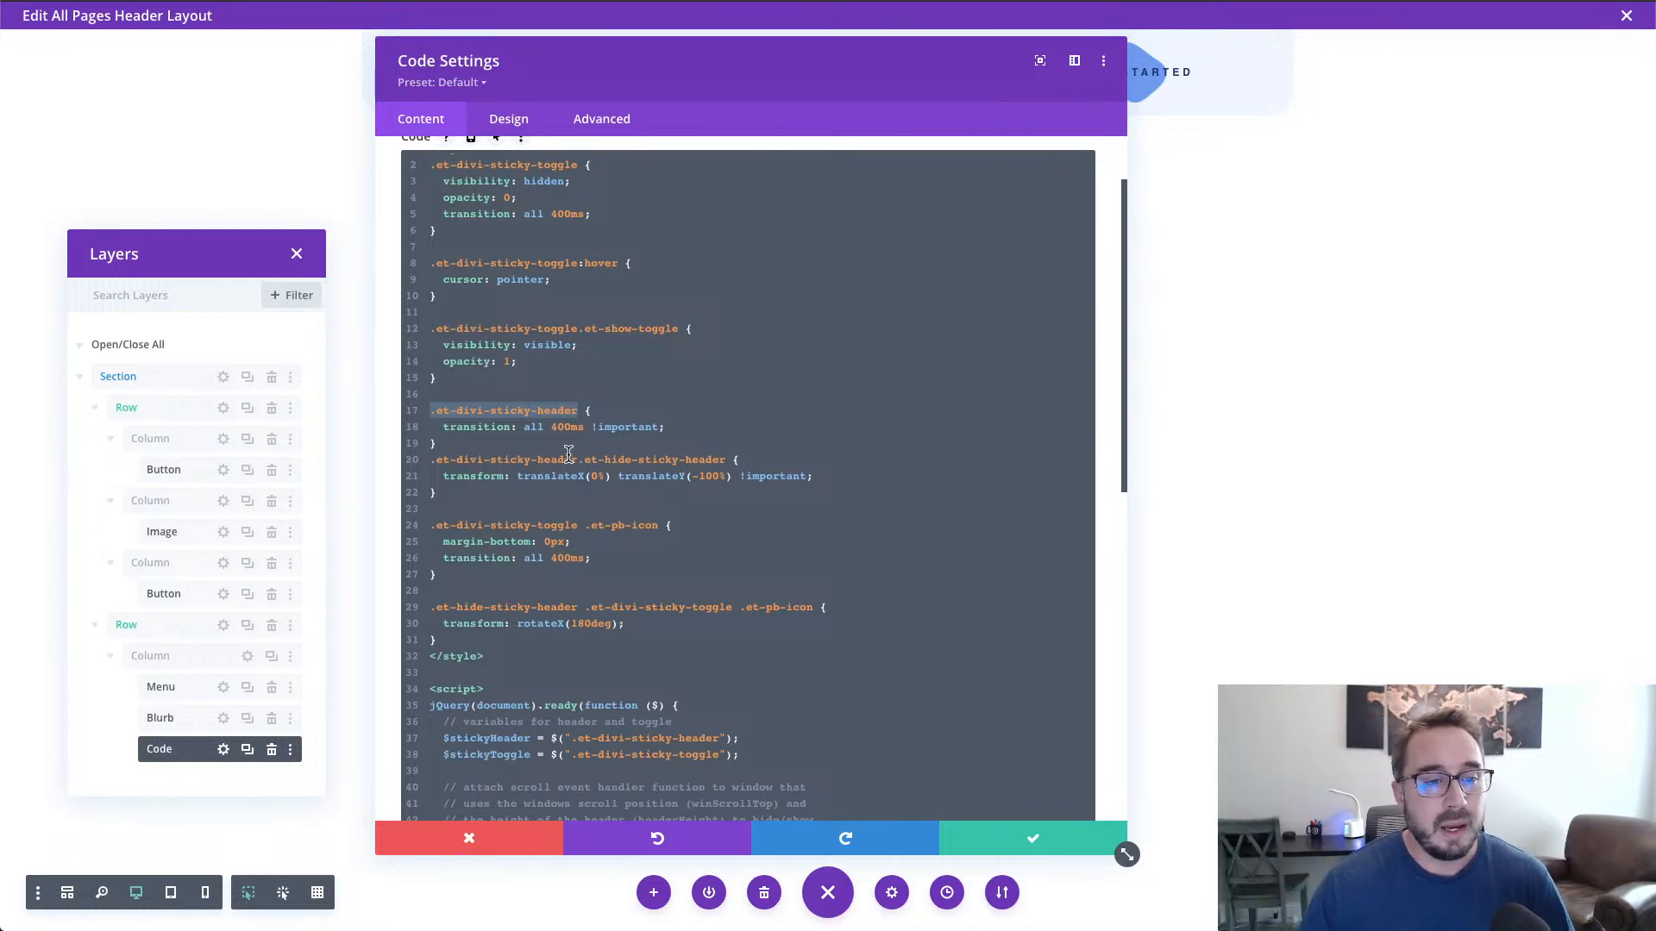
pyautogui.click(610, 428)
pyautogui.moveTo(672, 426); pyautogui.dragTo(431, 431)
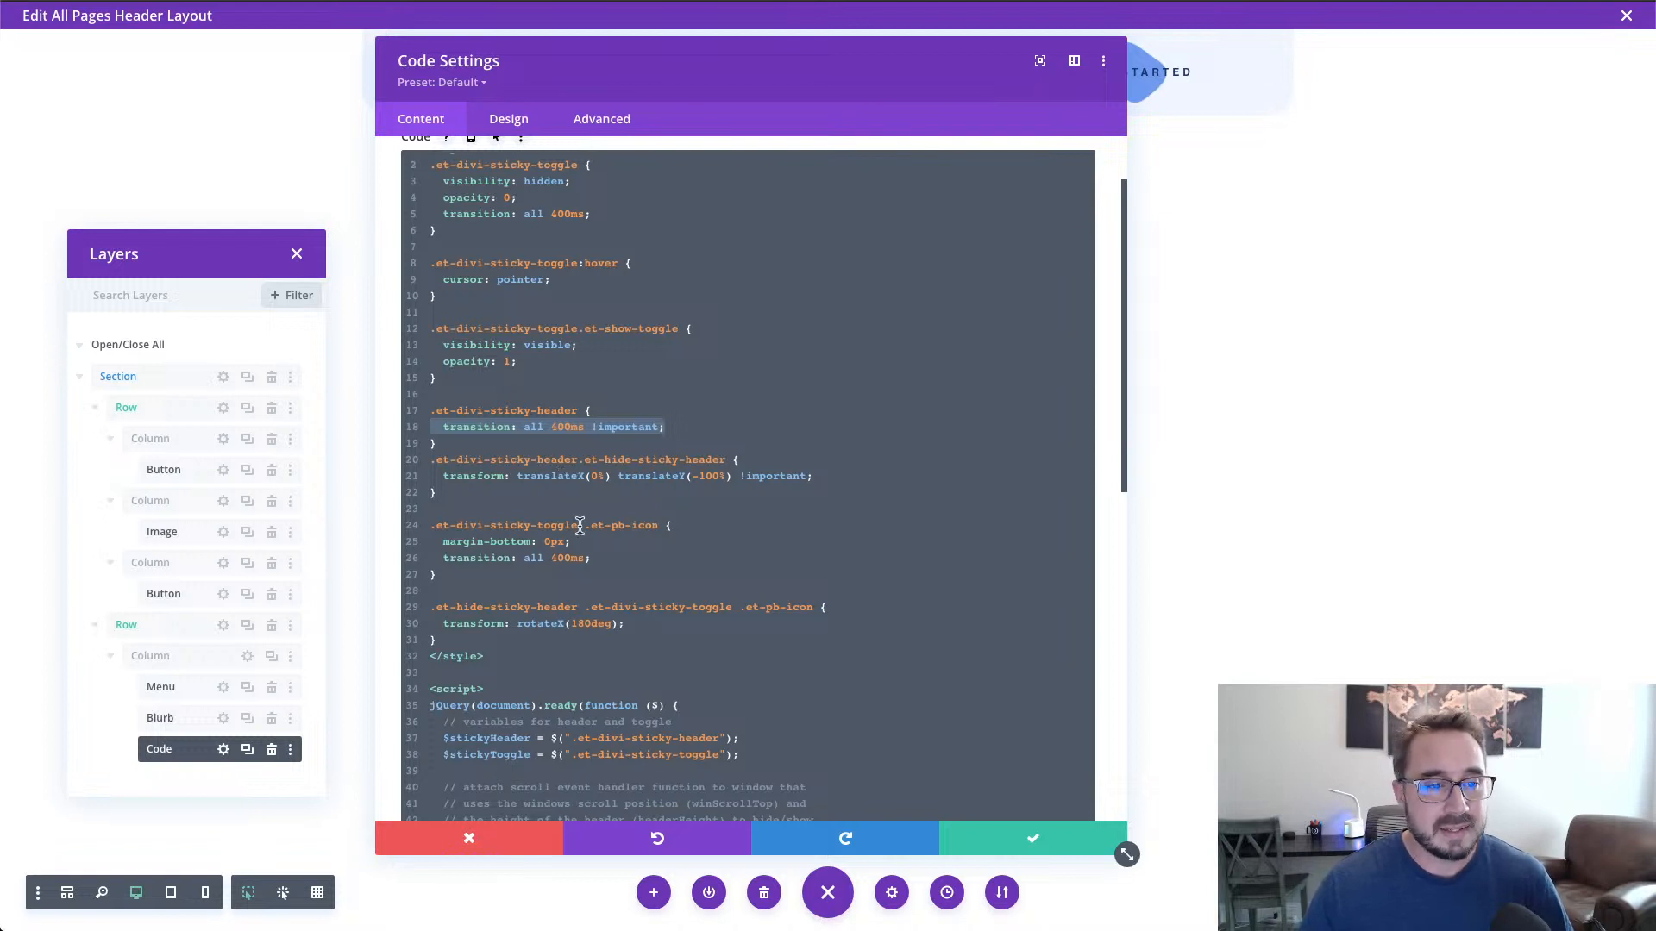
pyautogui.click(610, 494)
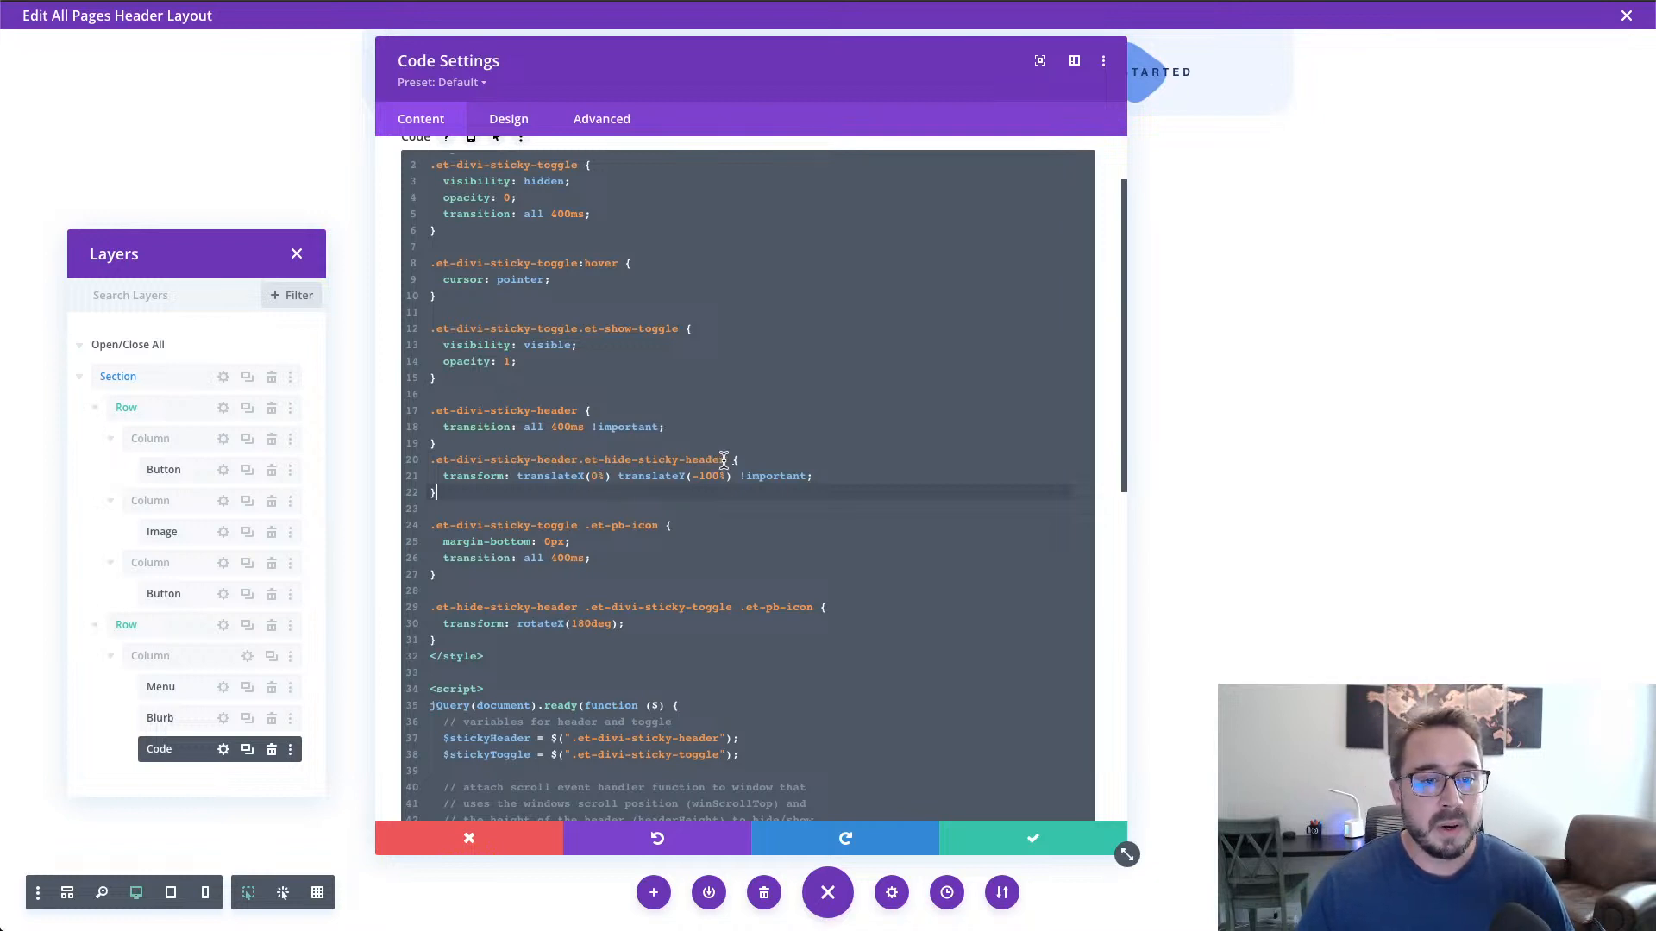
# Step: Review the .et-hide-sticky-header rule, highlighting the class name and the transform declaration with its translateY value
pyautogui.moveTo(727, 460); pyautogui.dragTo(587, 464)
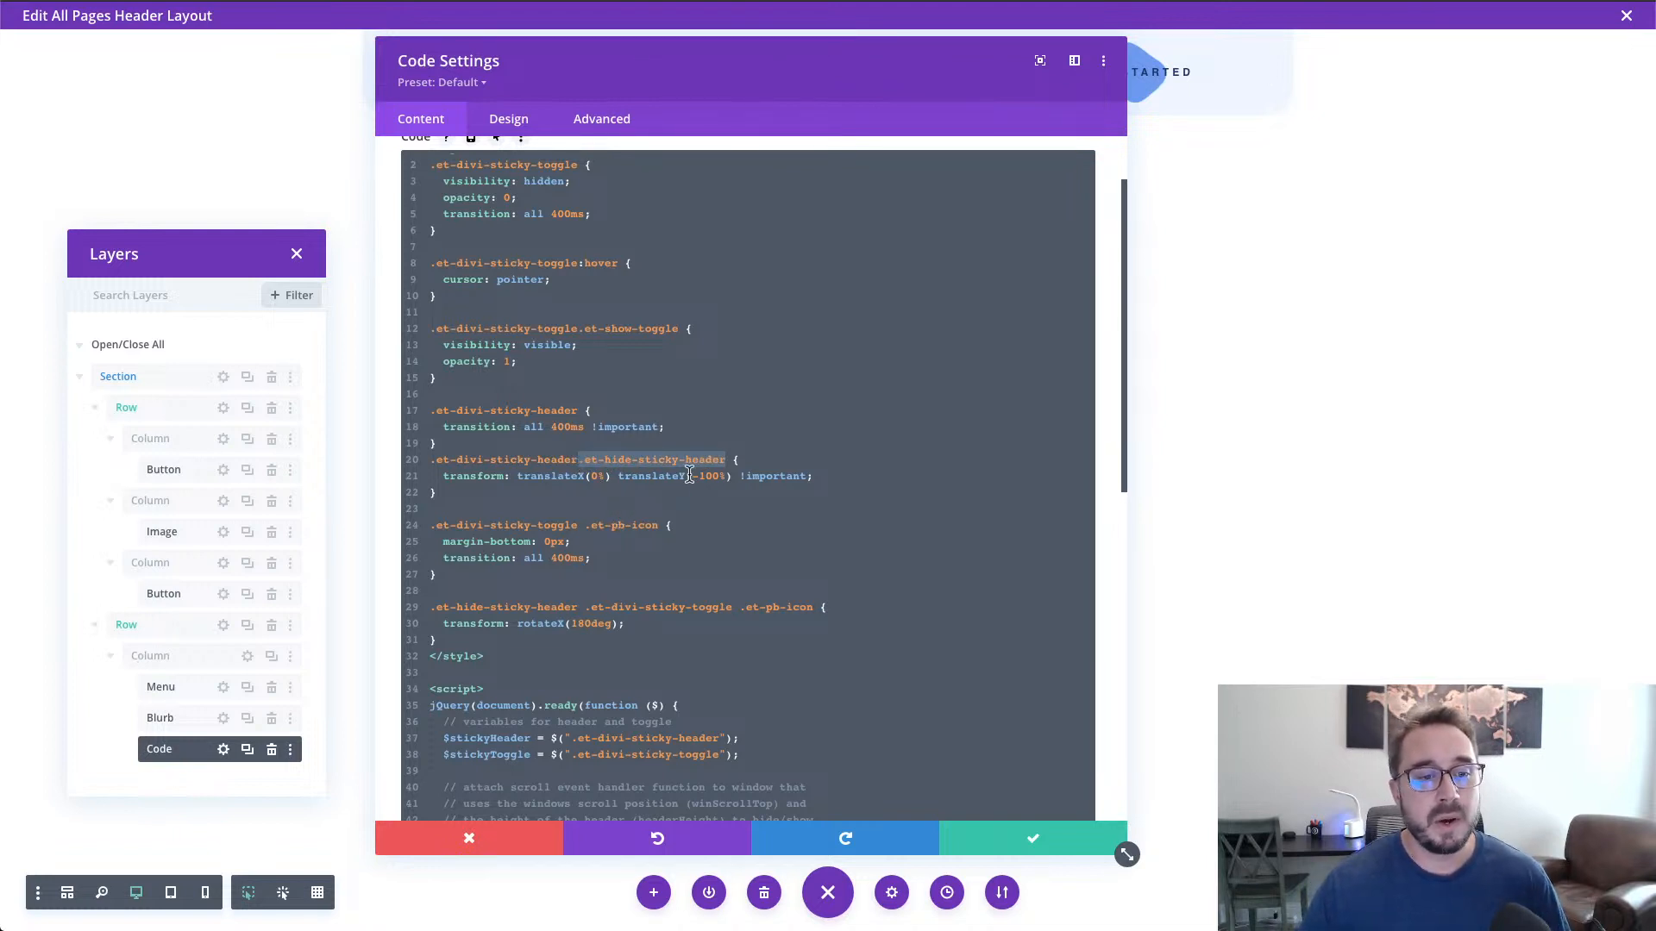
pyautogui.click(516, 492)
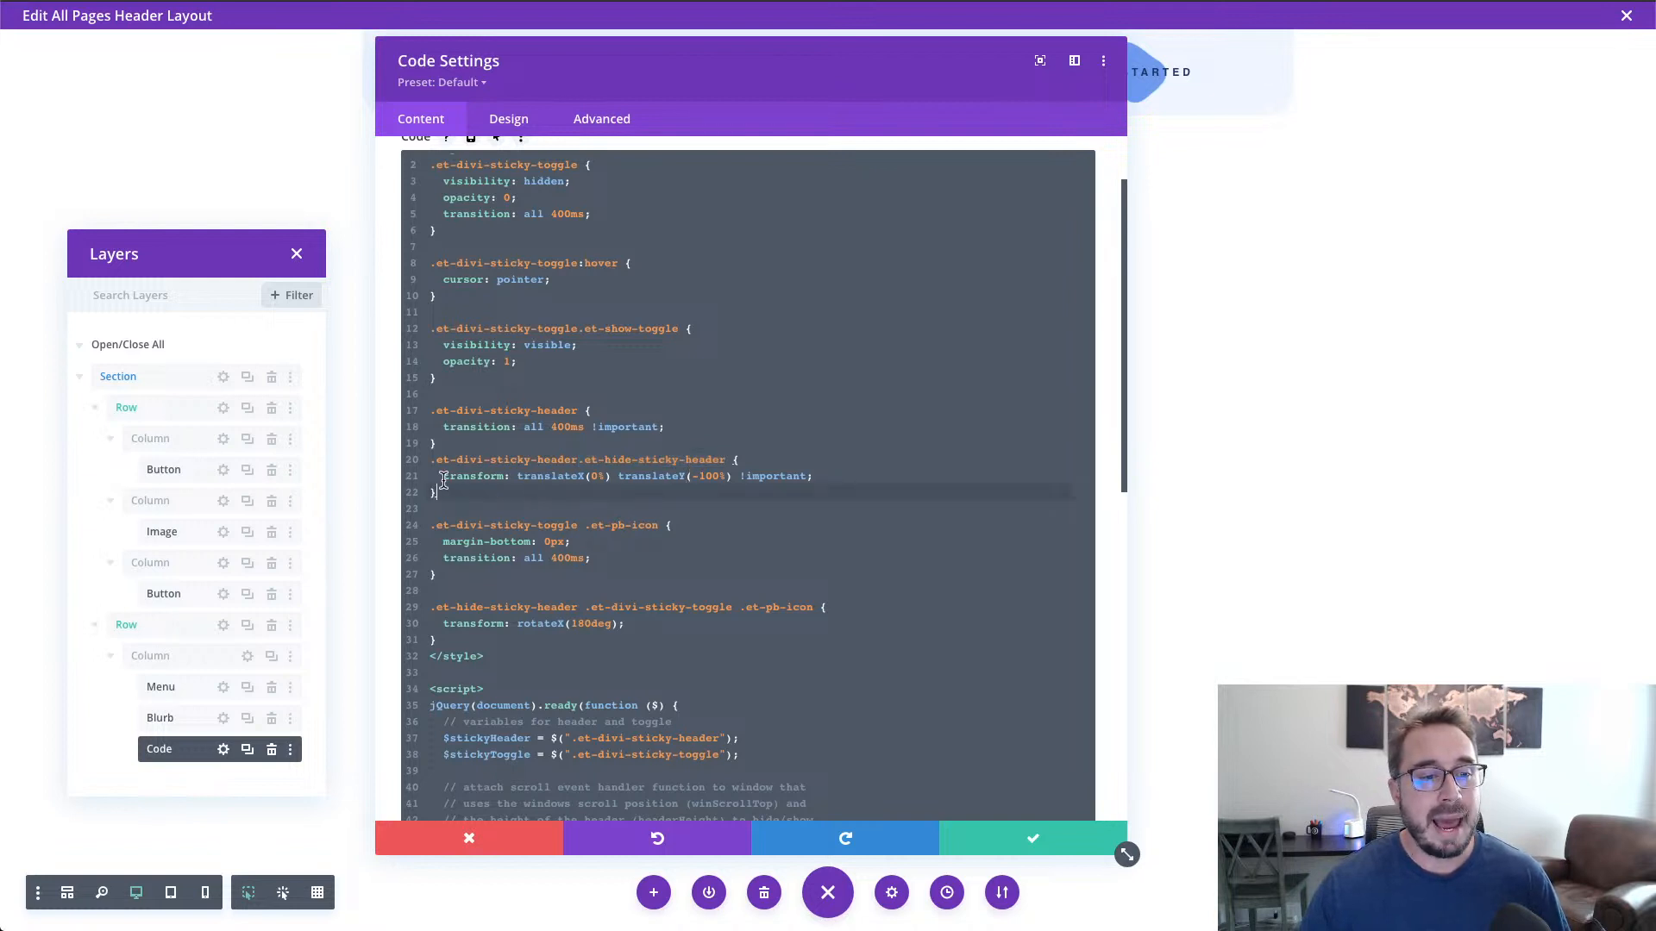
pyautogui.moveTo(438, 480); pyautogui.dragTo(800, 481)
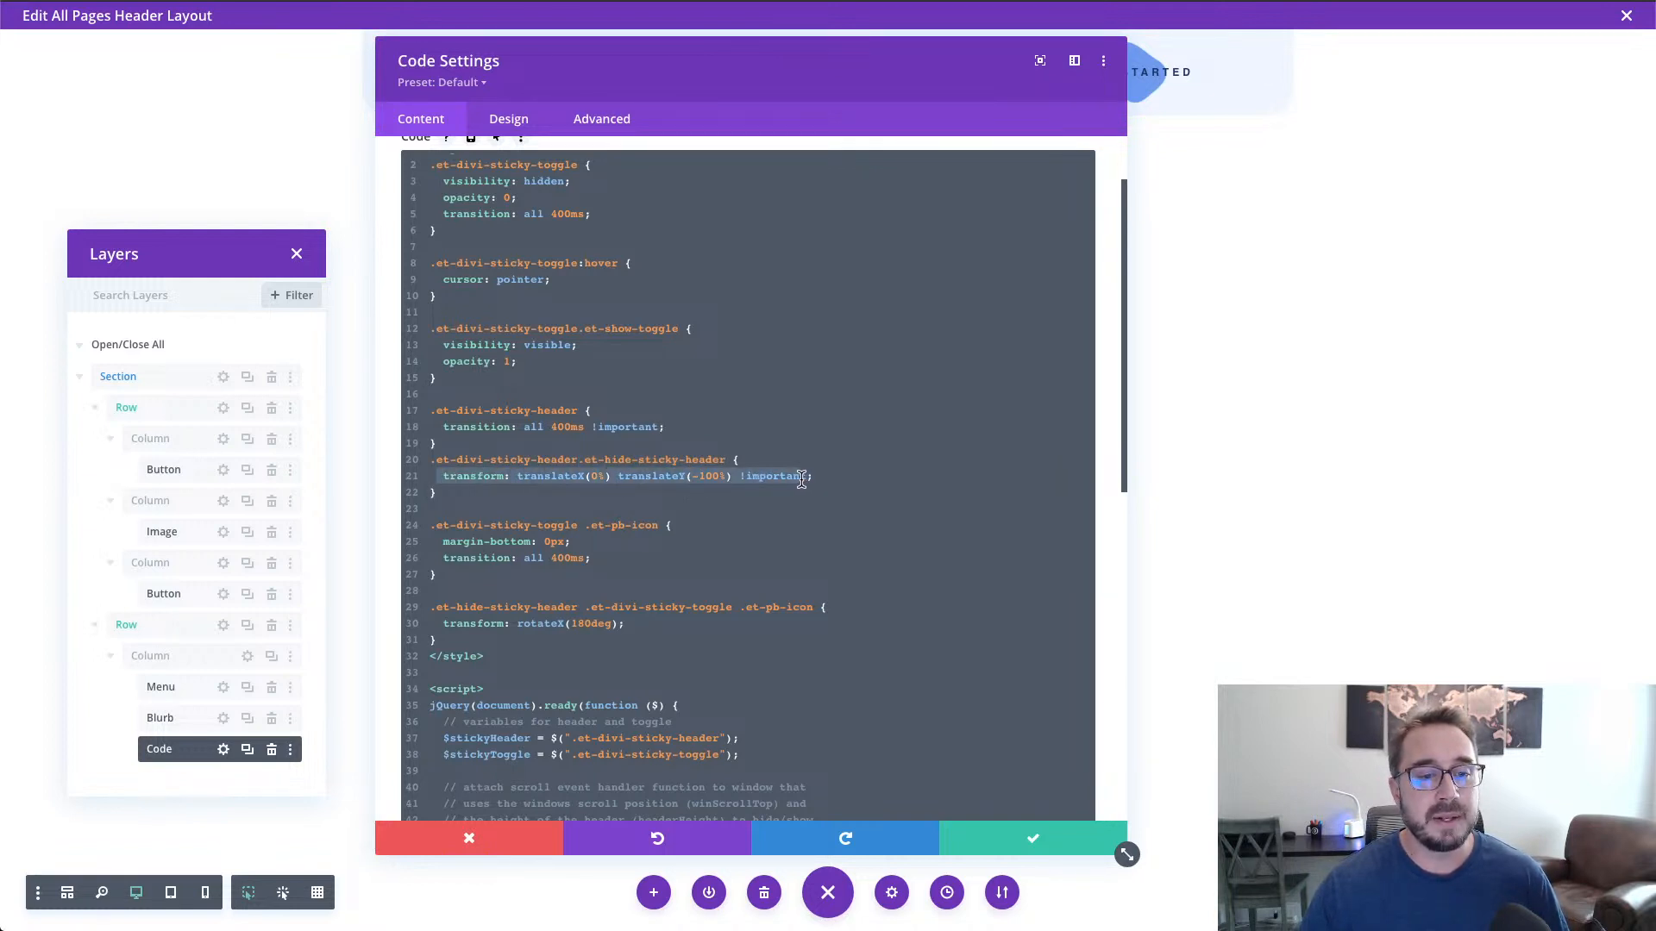
pyautogui.click(690, 479)
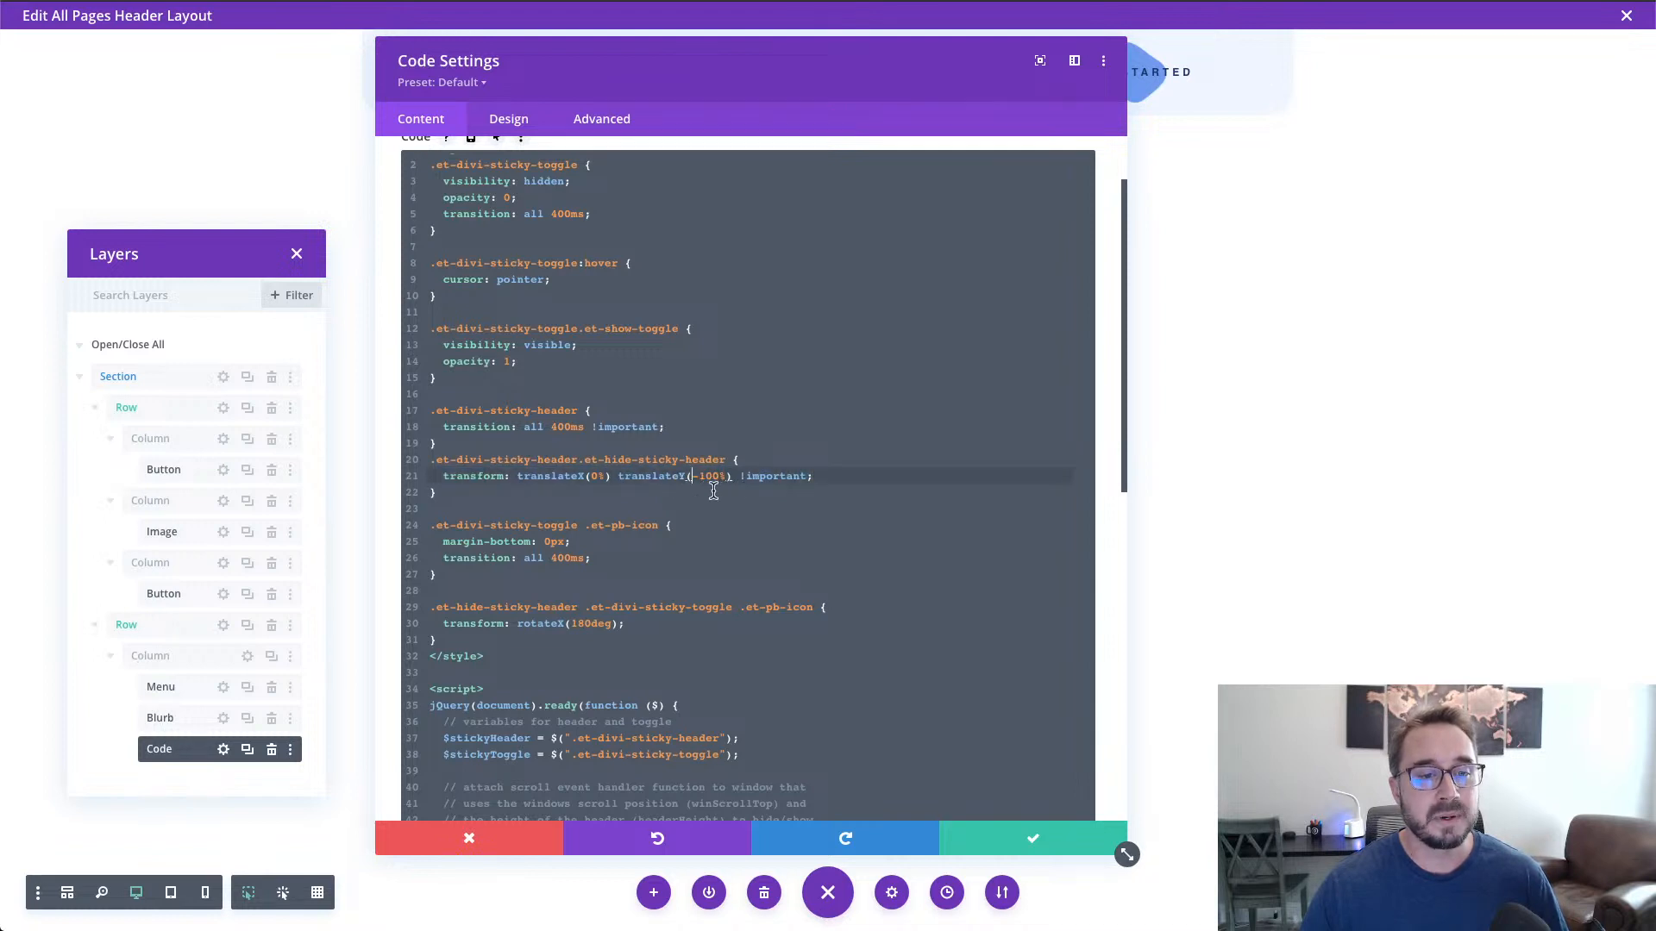
pyautogui.press('Delete')
pyautogui.write('-')
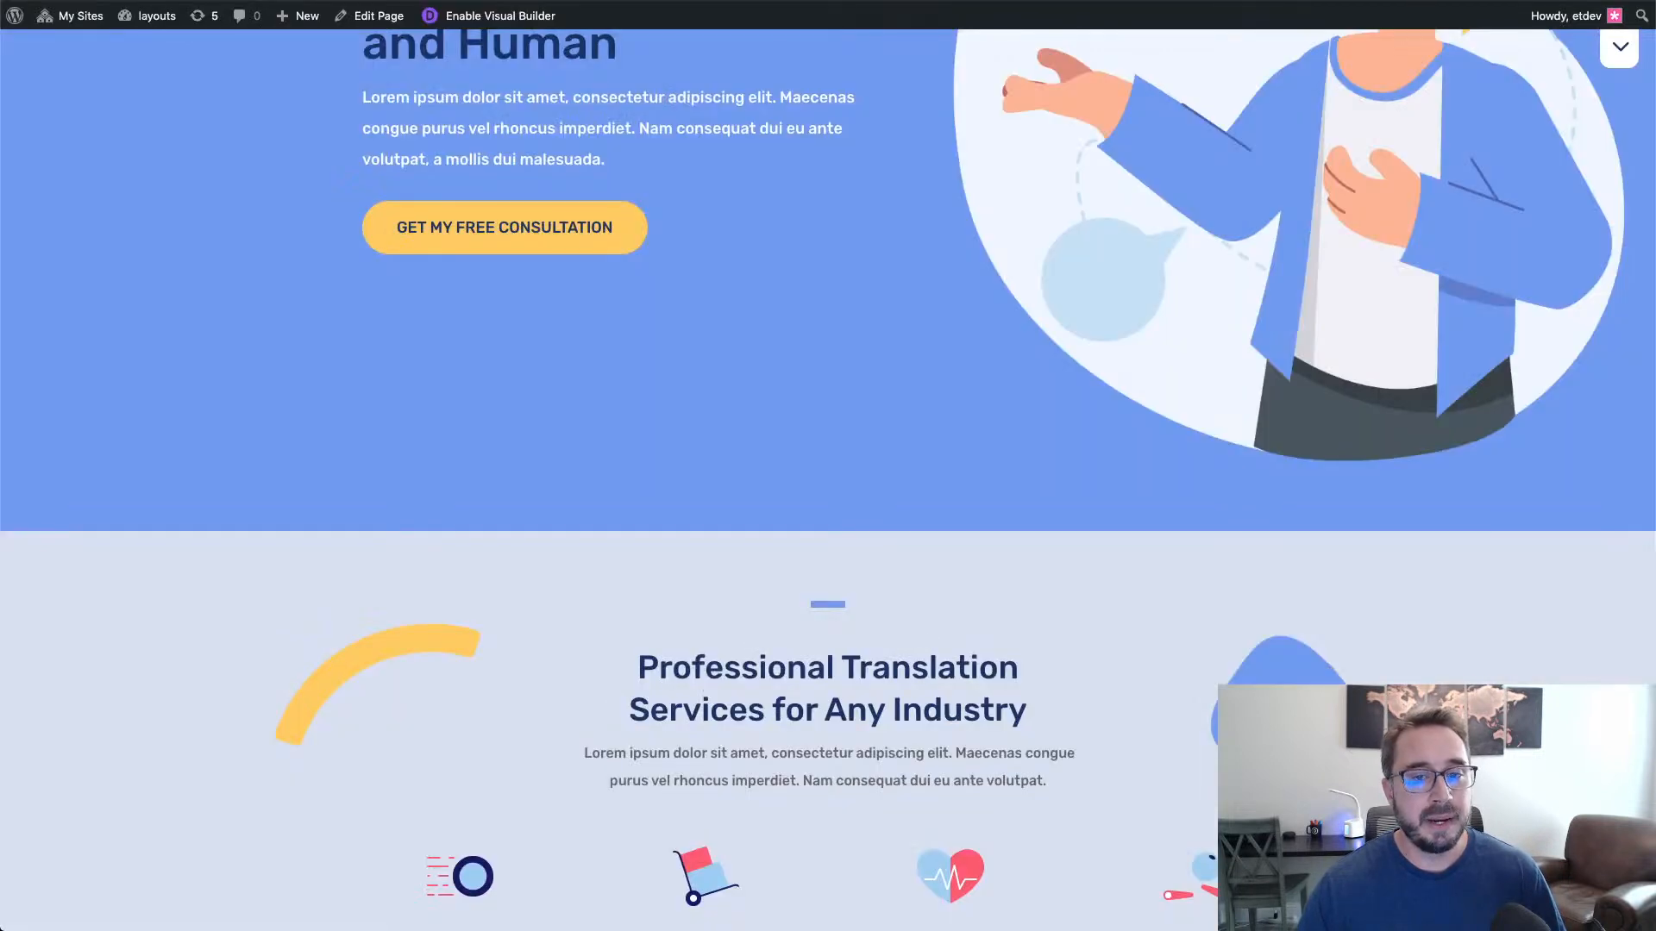
# Step: Repeatedly show and hide the sticky header on the live desktop page with the toggle tab to examine its sliding movement
pyautogui.scroll(-2, 1175, 365)
pyautogui.click(1622, 67)
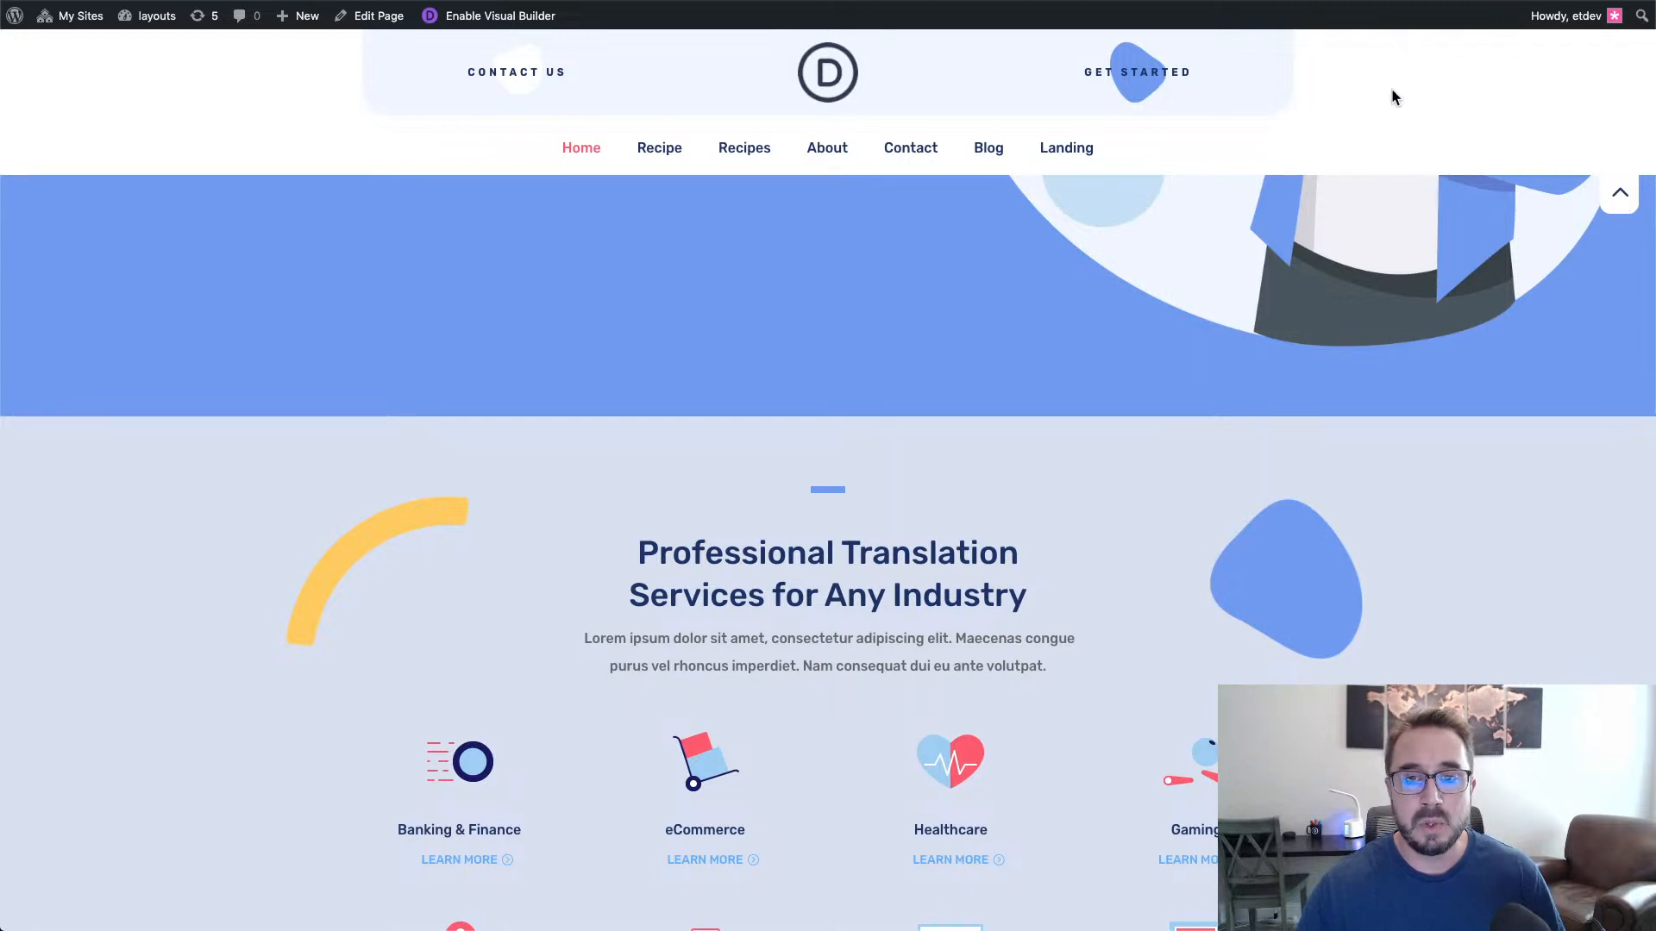
pyautogui.click(1621, 201)
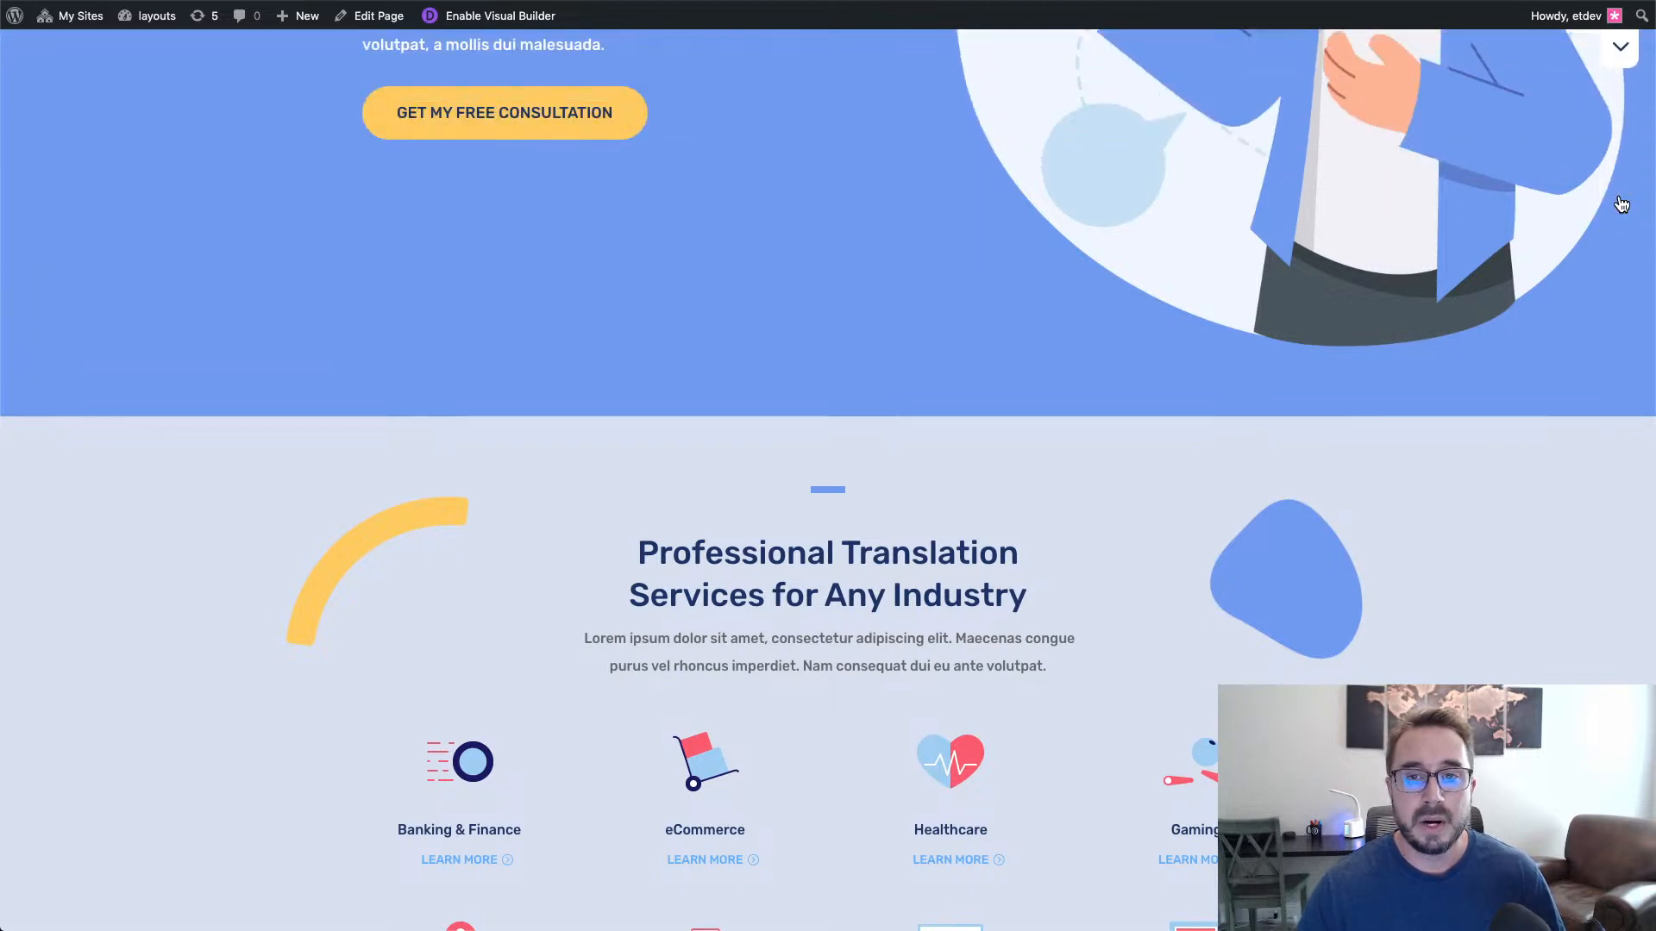
pyautogui.click(1621, 60)
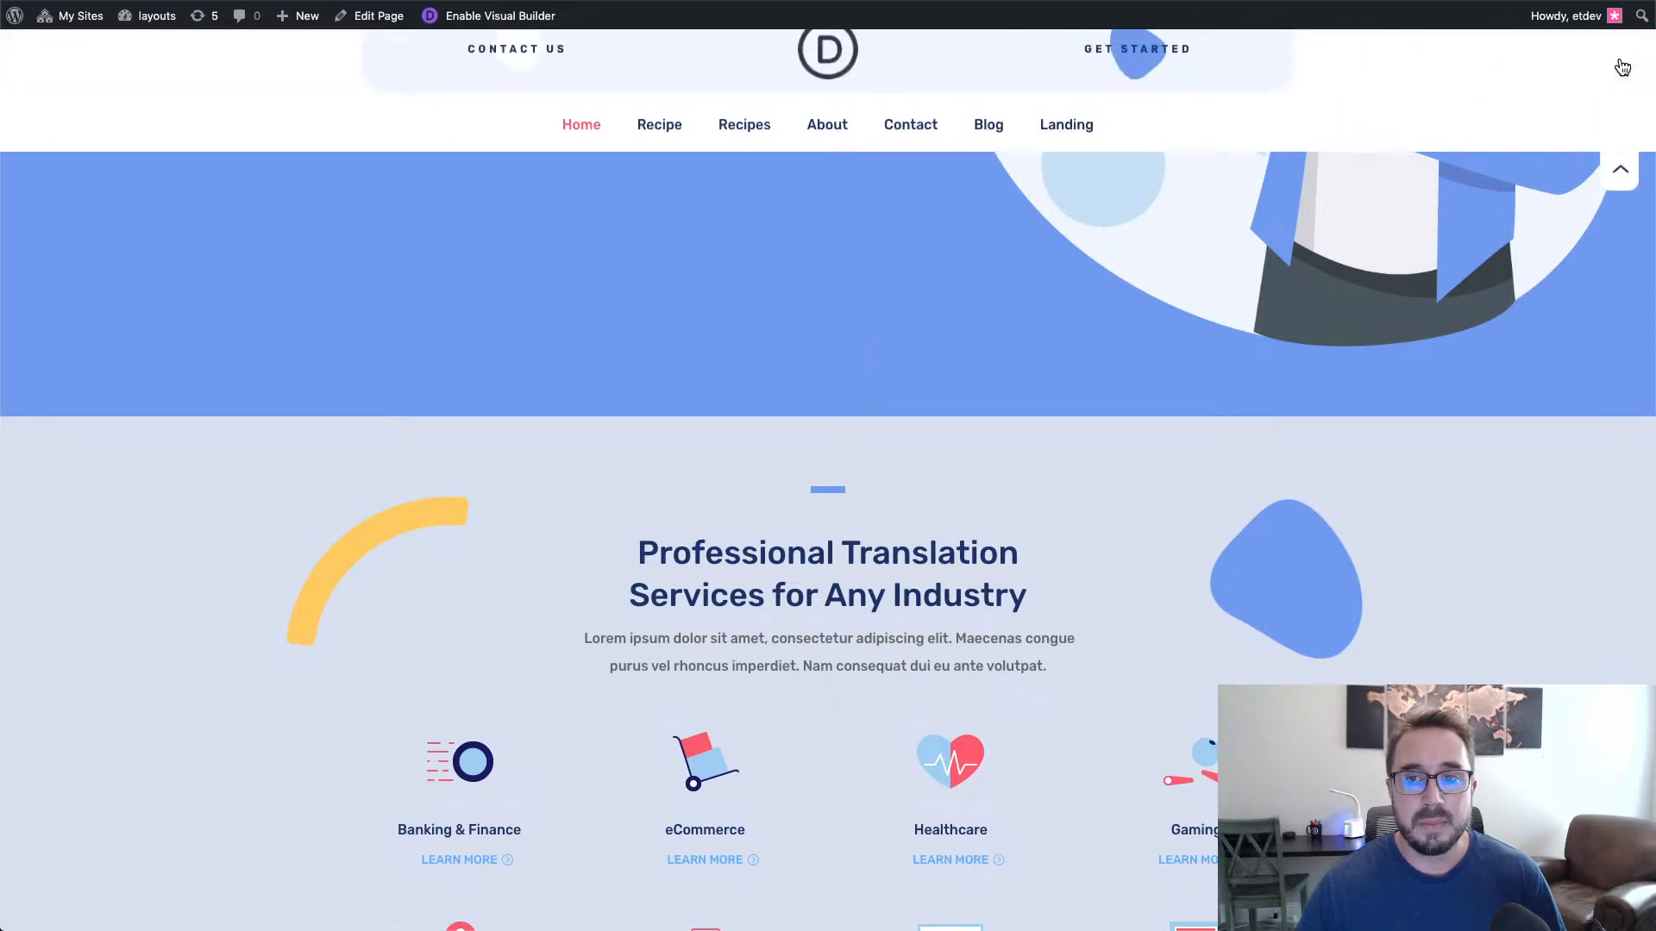
pyautogui.click(1628, 195)
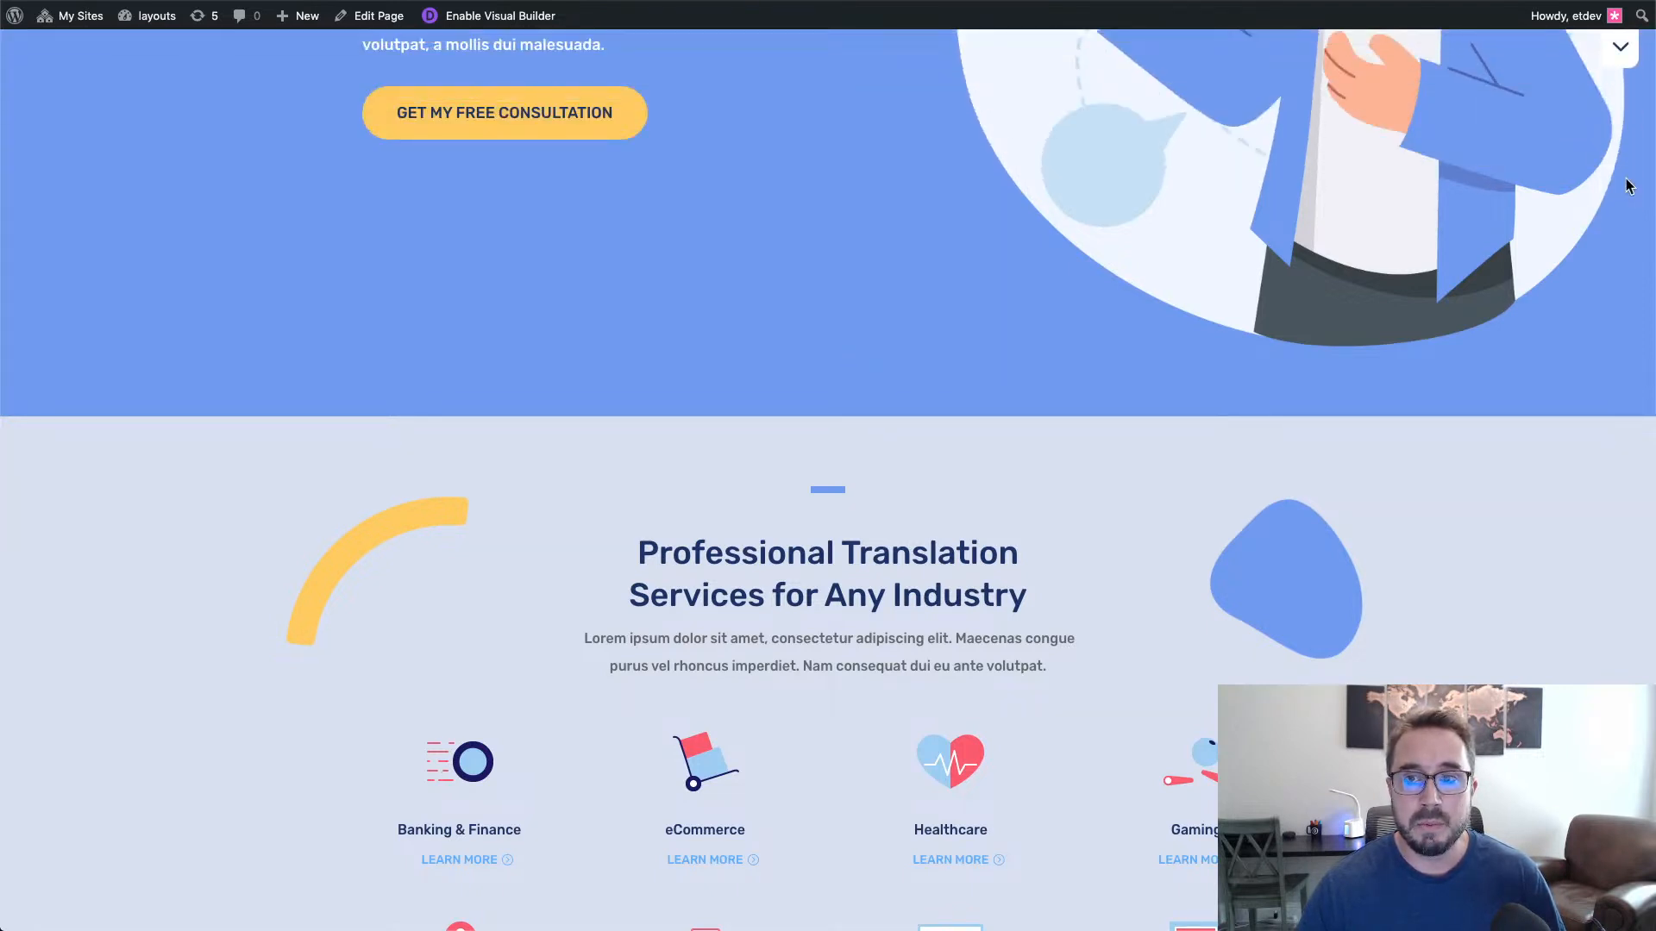
pyautogui.click(1619, 66)
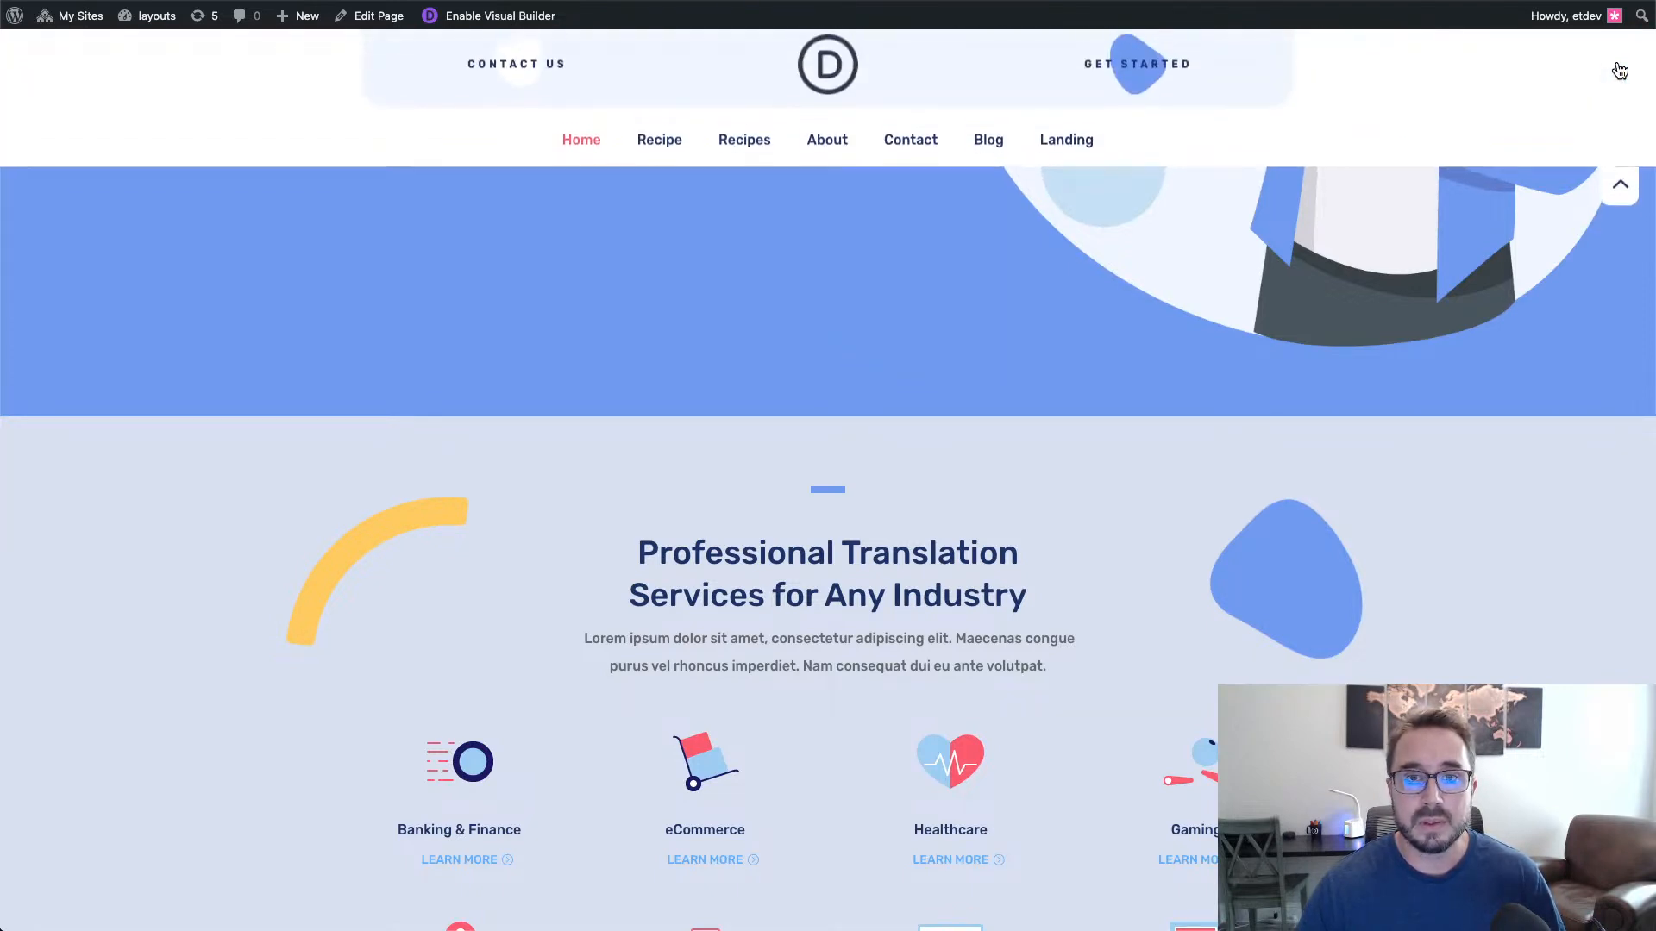
pyautogui.click(1622, 197)
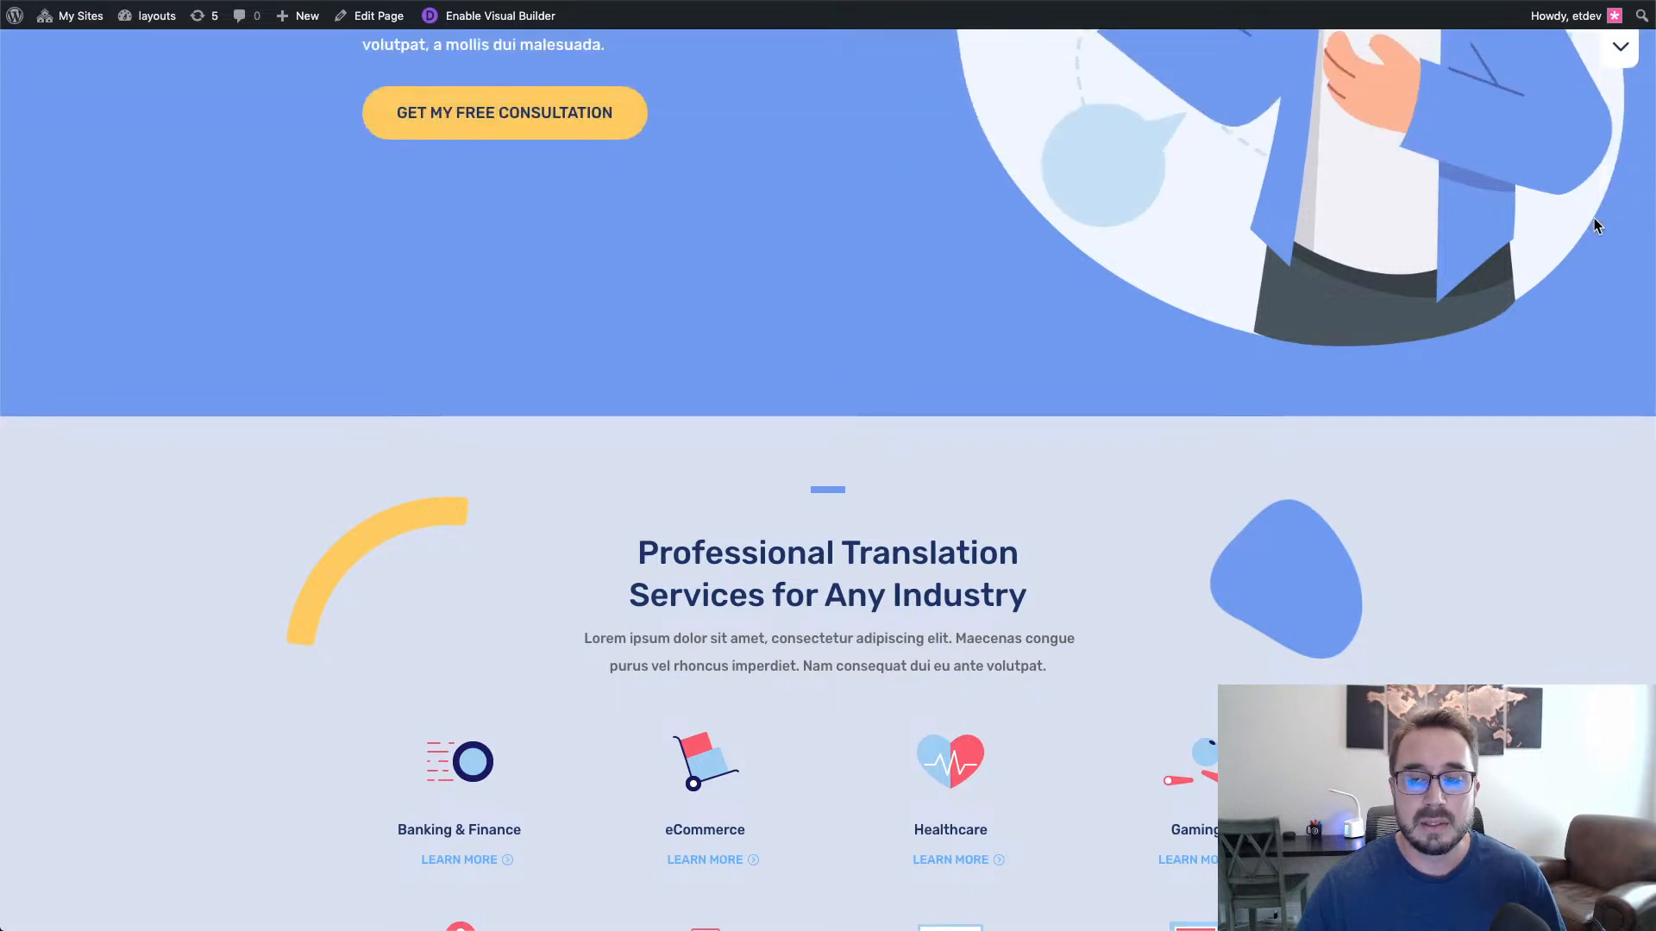
pyautogui.click(1620, 46)
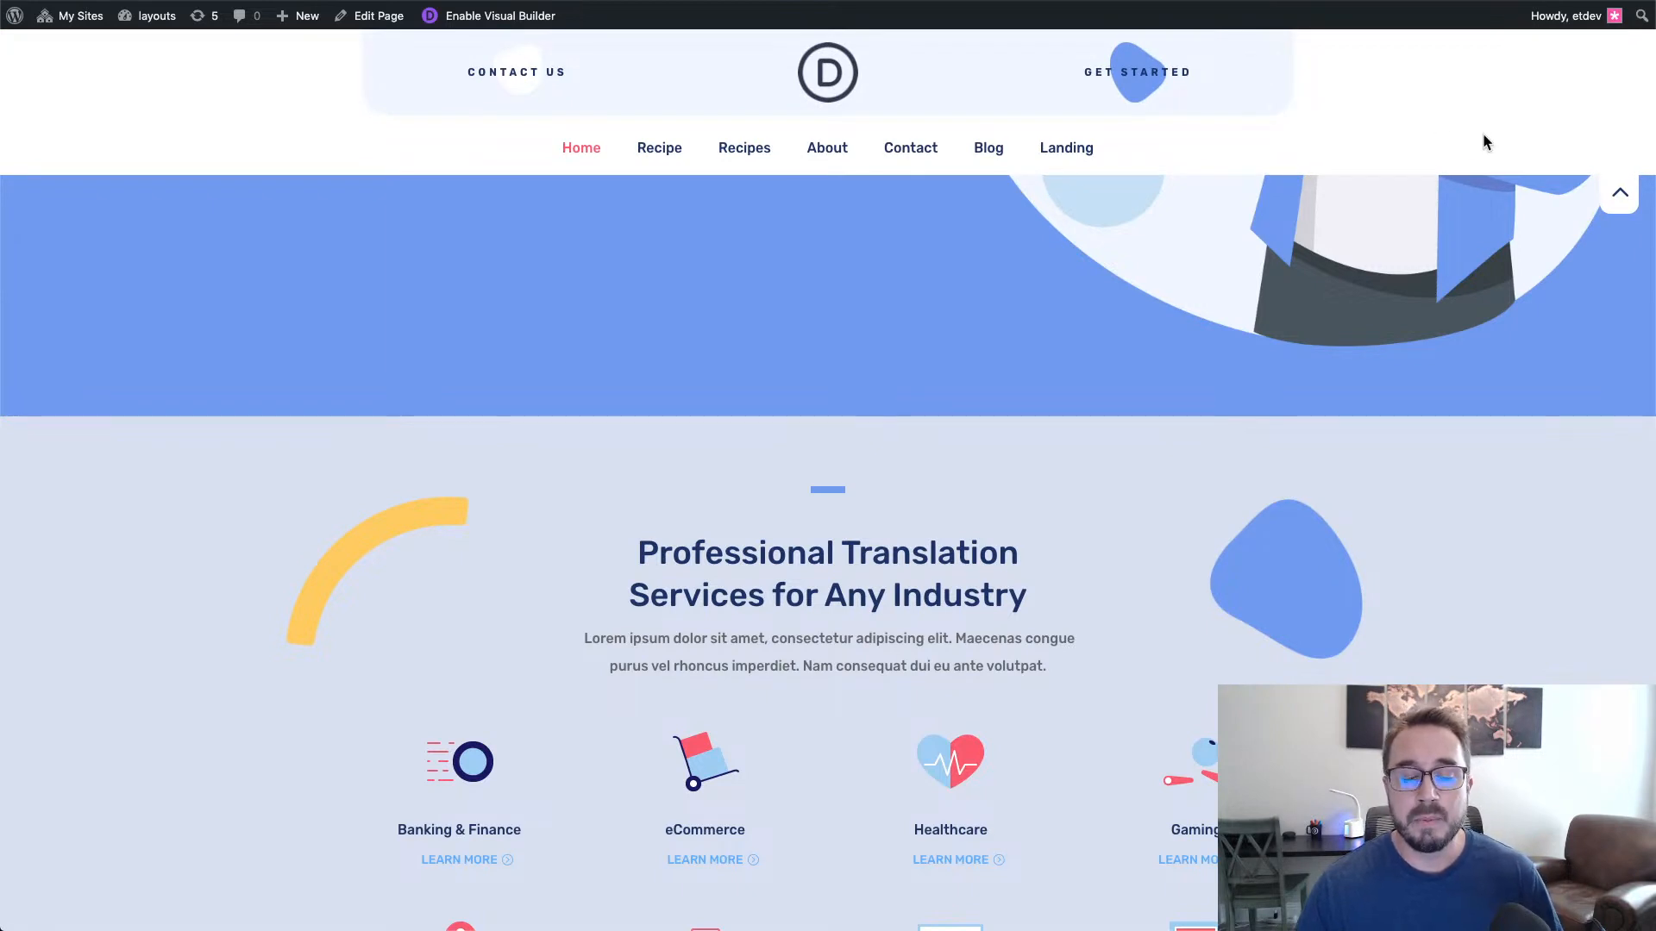
pyautogui.click(1618, 205)
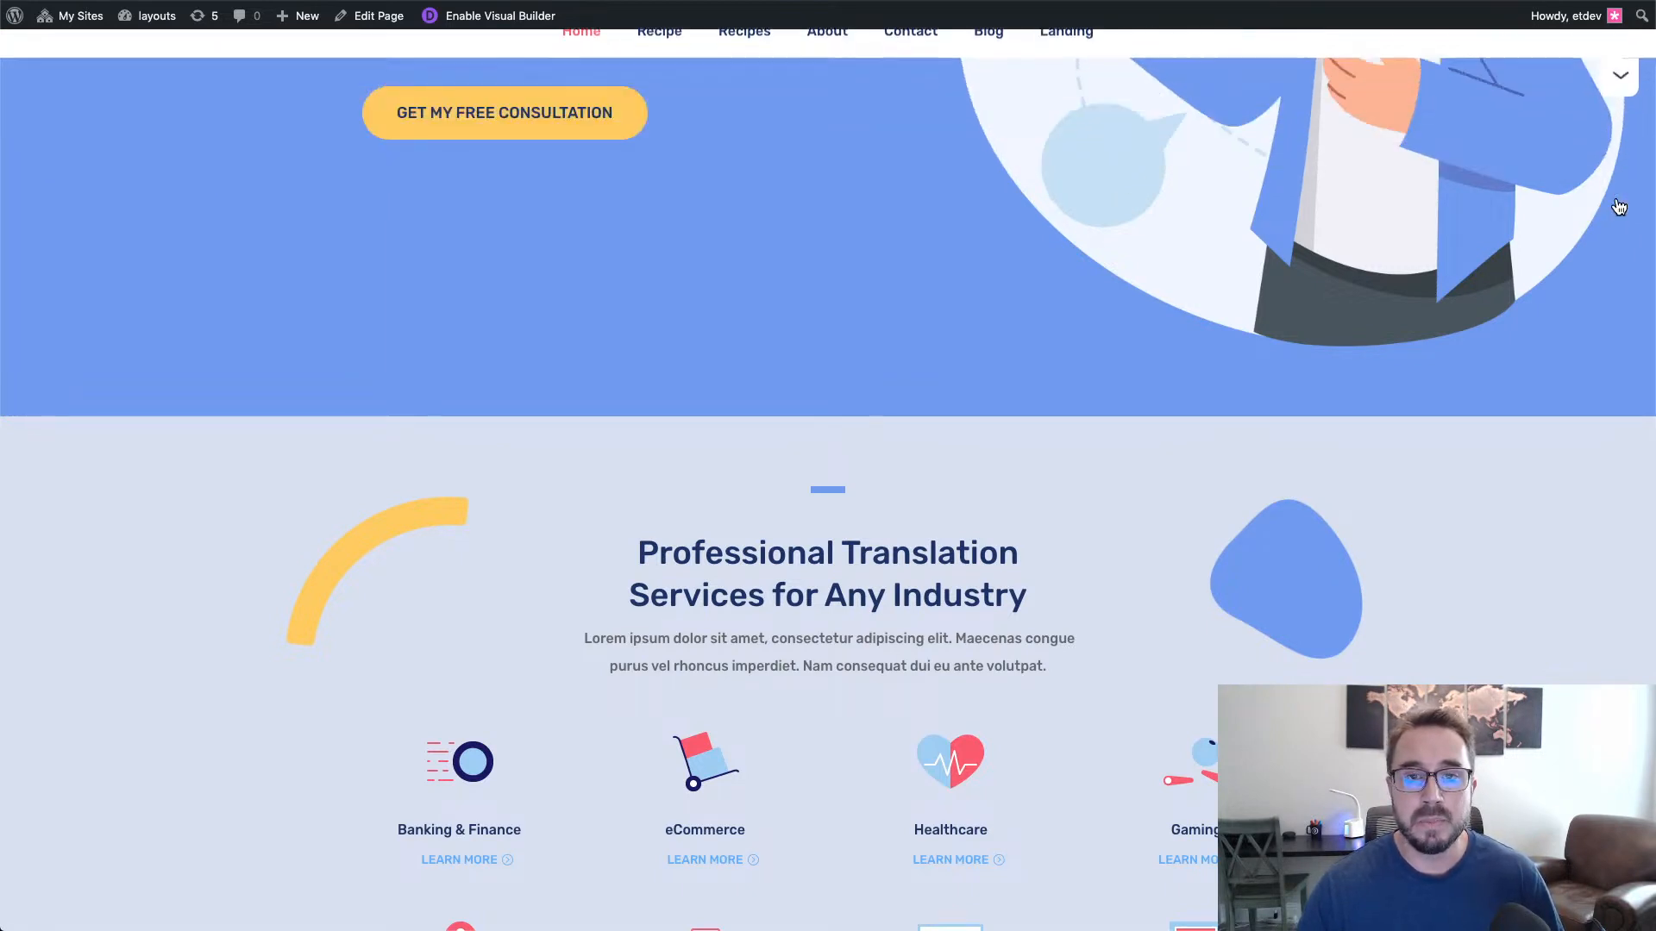
pyautogui.click(1620, 48)
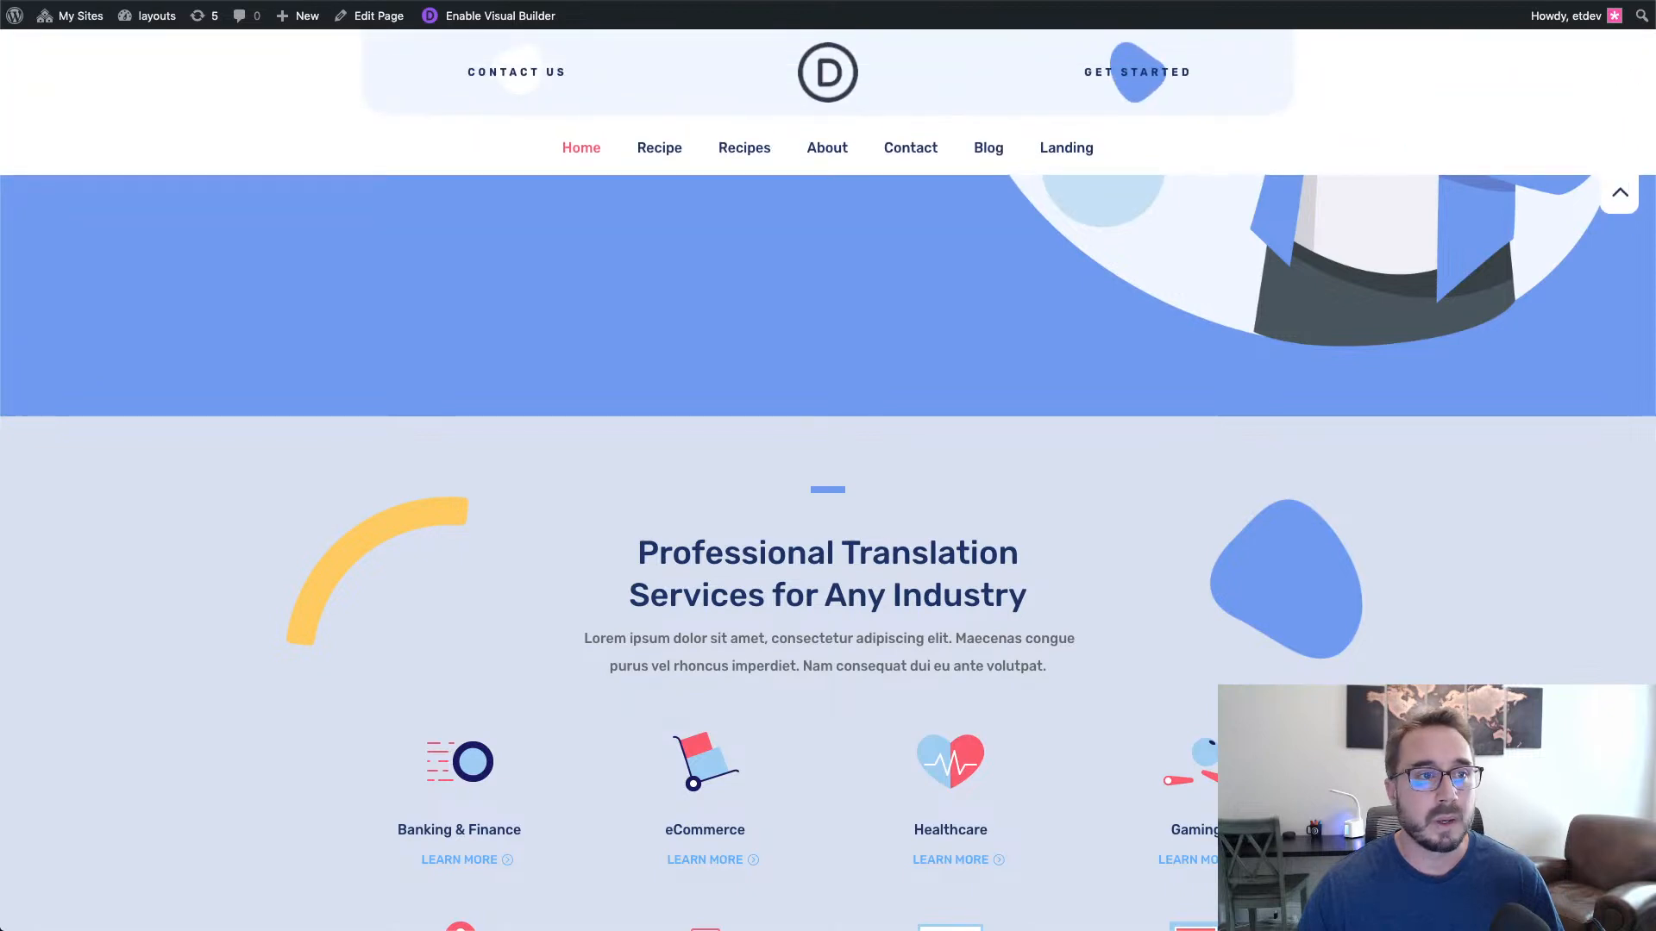
# Step: Back in the Divi header layout's code settings, review the toggle's .et-pb-icon rule, highlighting the whole rule and its margin-bottom and transition declarations
pyautogui.click(489, 16)
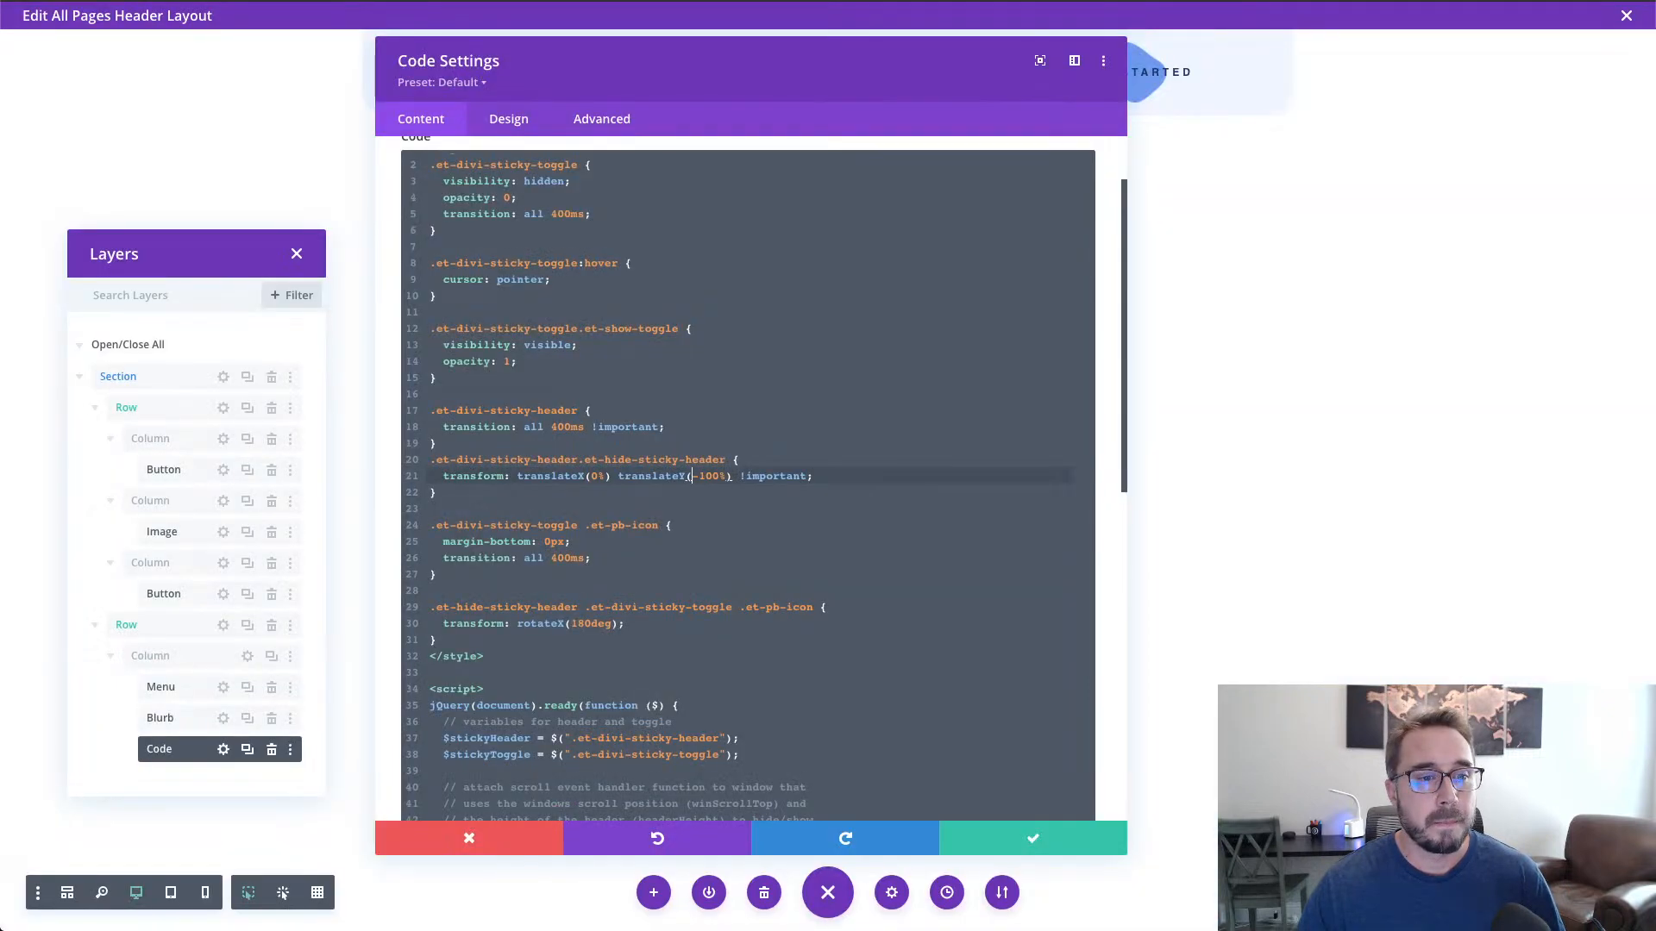
pyautogui.scroll(-2, 694, 548)
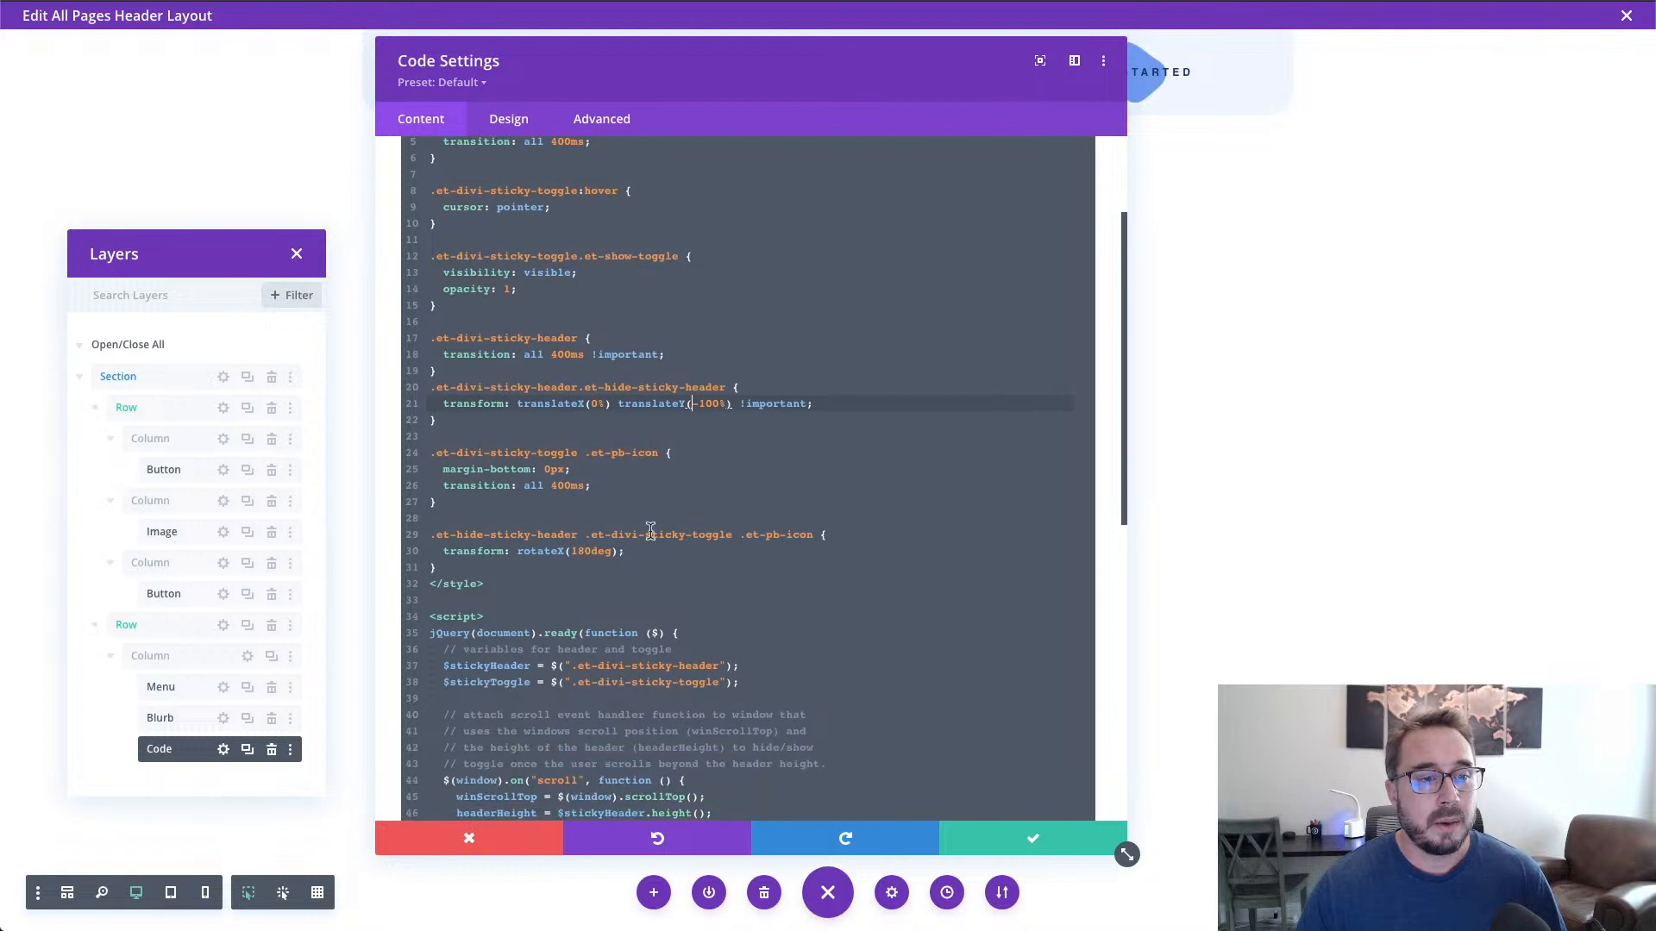
pyautogui.click(524, 506)
pyautogui.moveTo(492, 502); pyautogui.dragTo(426, 460)
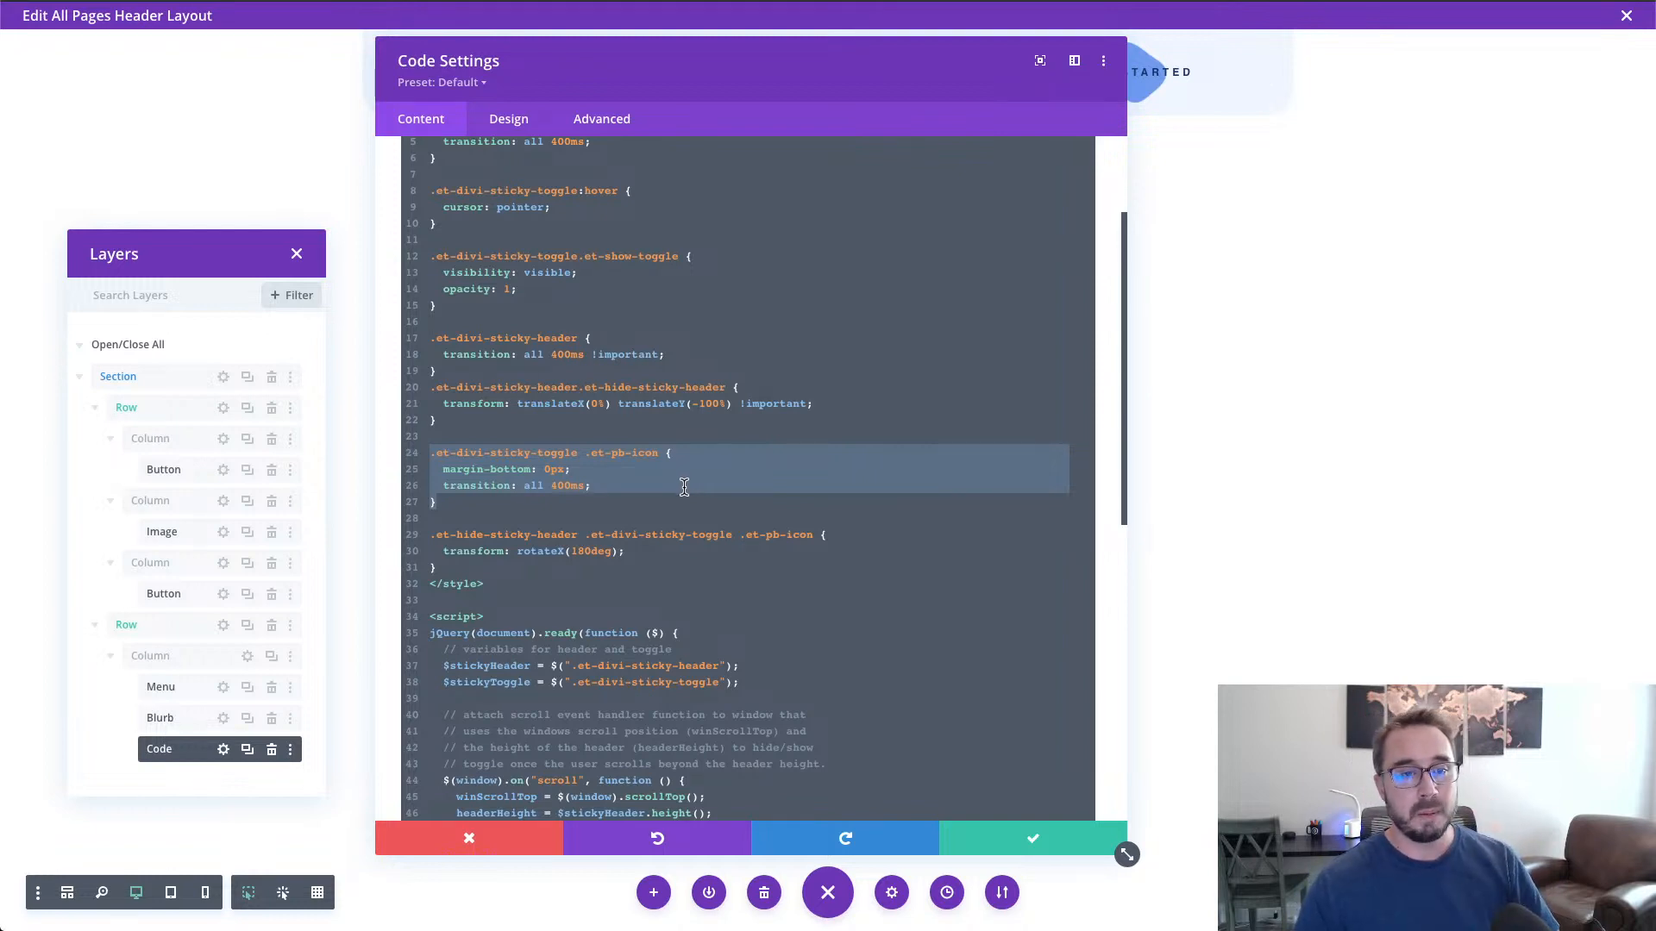
pyautogui.click(629, 484)
pyautogui.moveTo(607, 485); pyautogui.dragTo(431, 474)
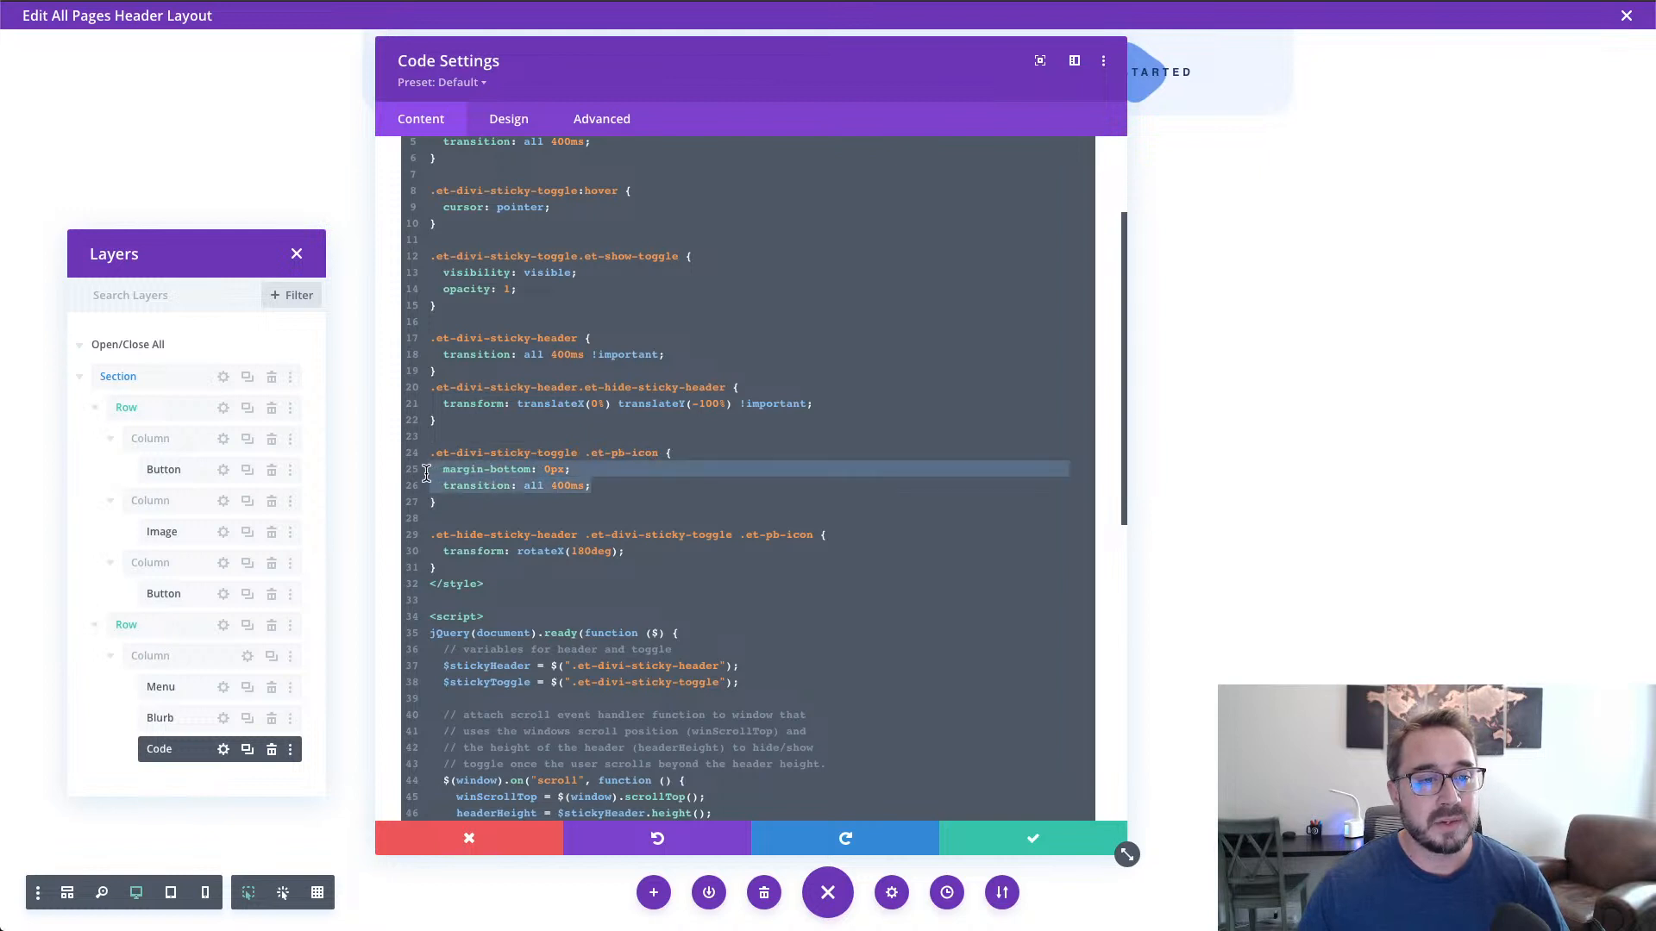
pyautogui.click(601, 488)
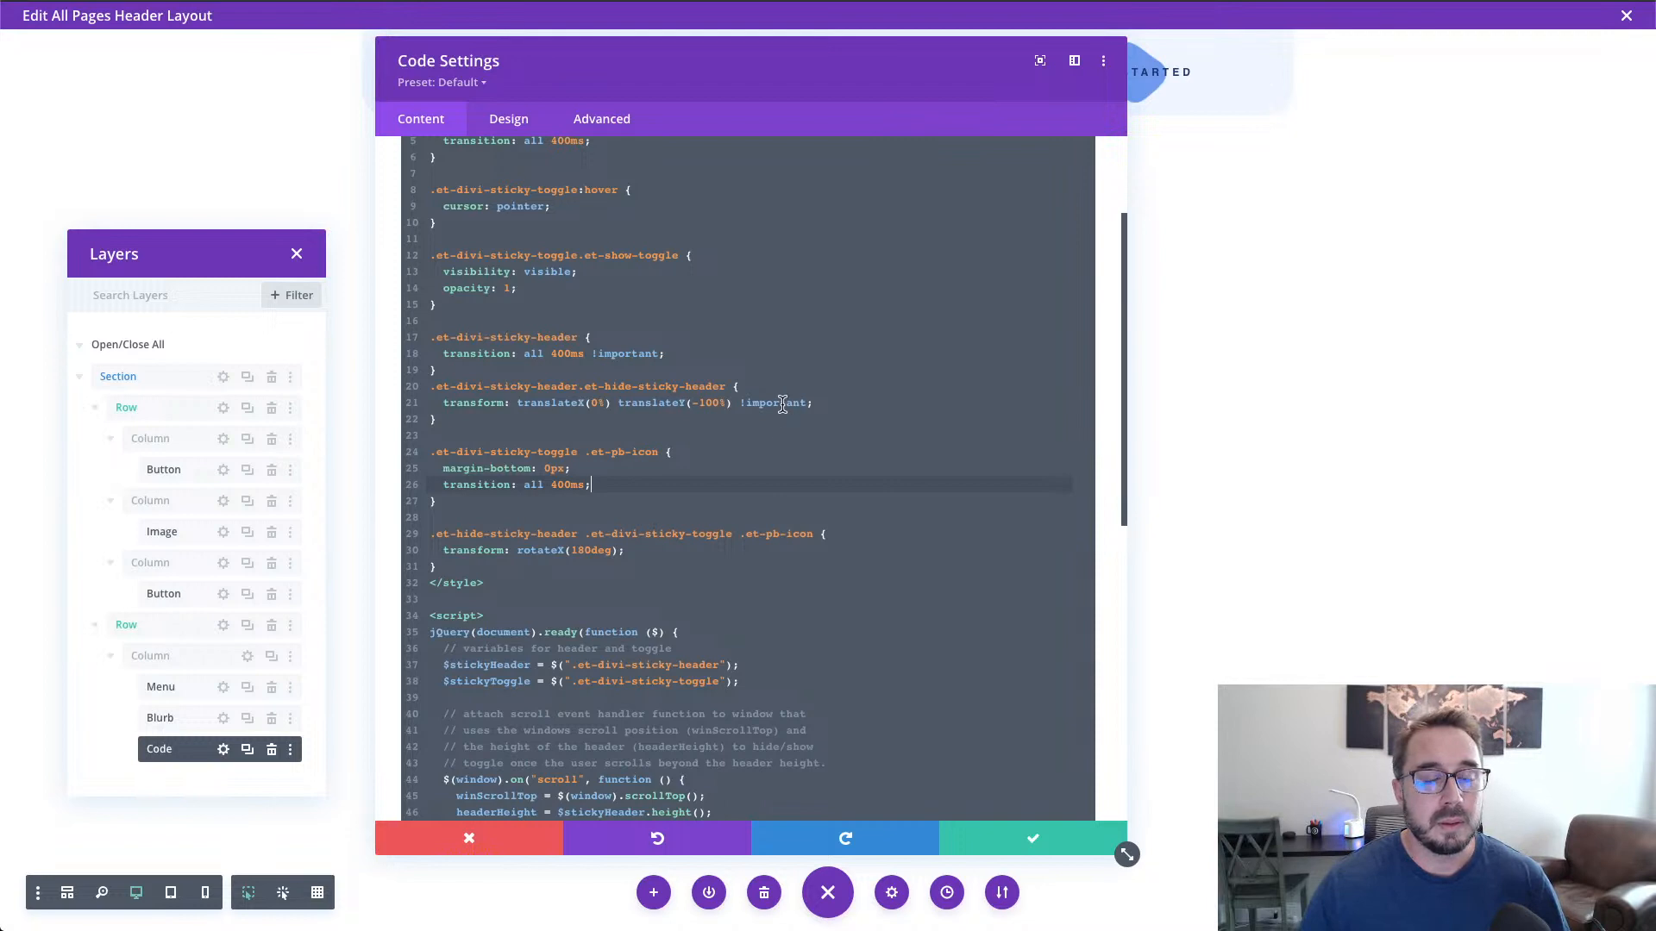
# Step: Review the .et-hide-sticky-header icon rule containing the rotateX(180deg) transform, highlighting the whole rule
pyautogui.scroll(-1, 735, 490)
pyautogui.click(548, 519)
pyautogui.moveTo(548, 517); pyautogui.dragTo(423, 493)
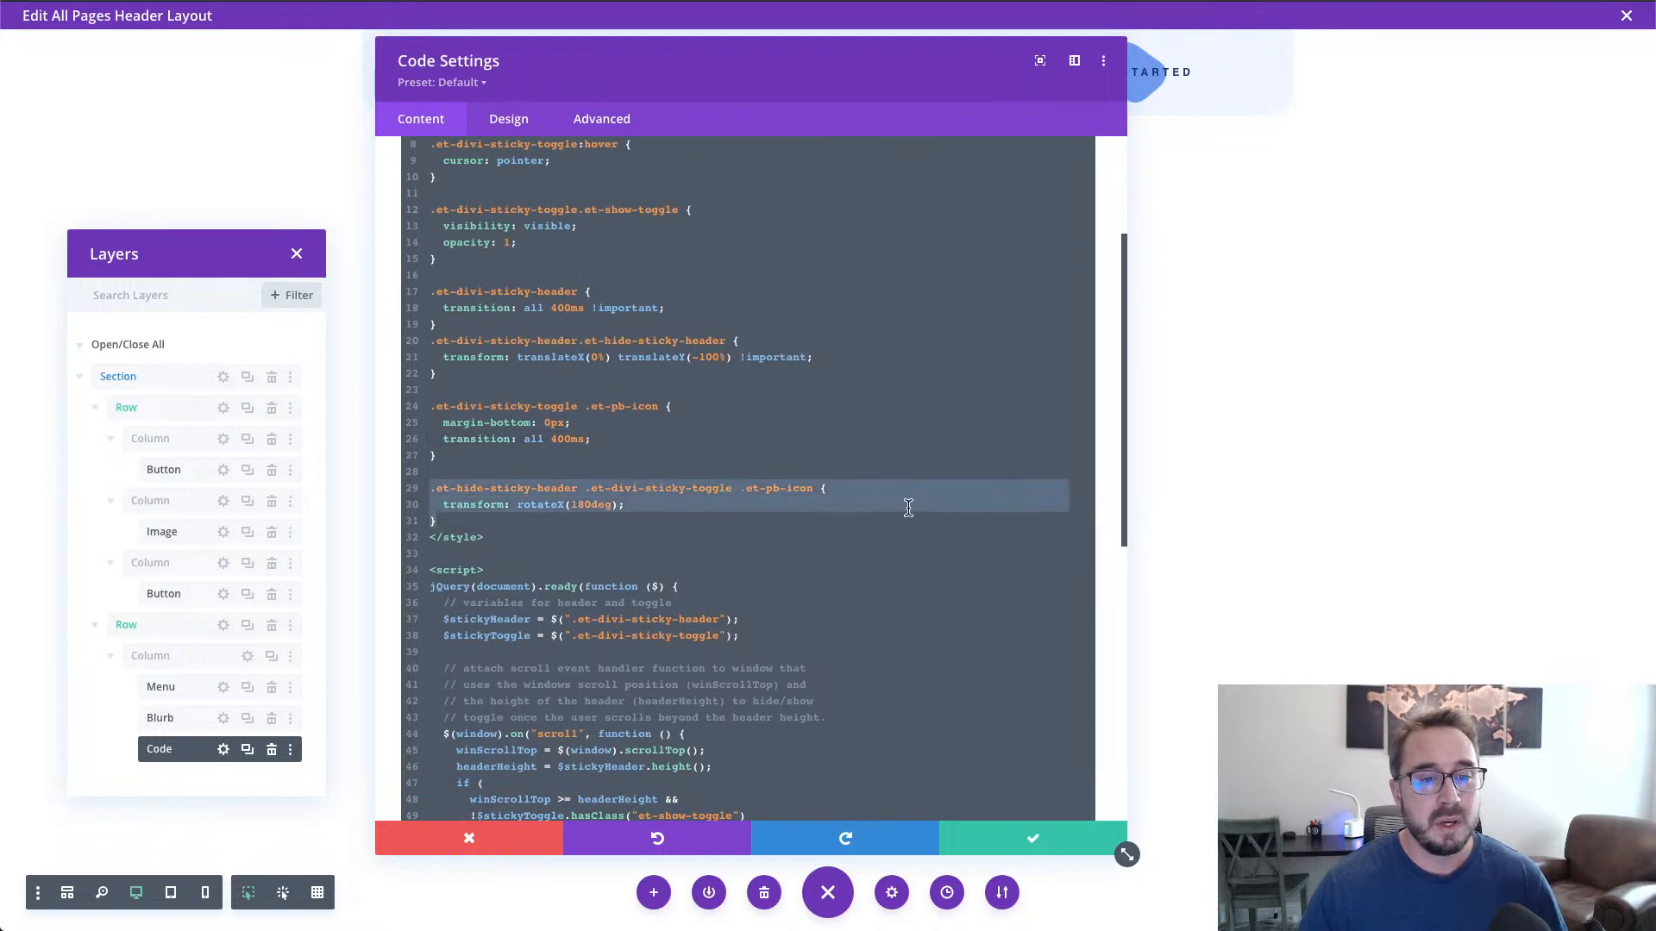
pyautogui.click(670, 507)
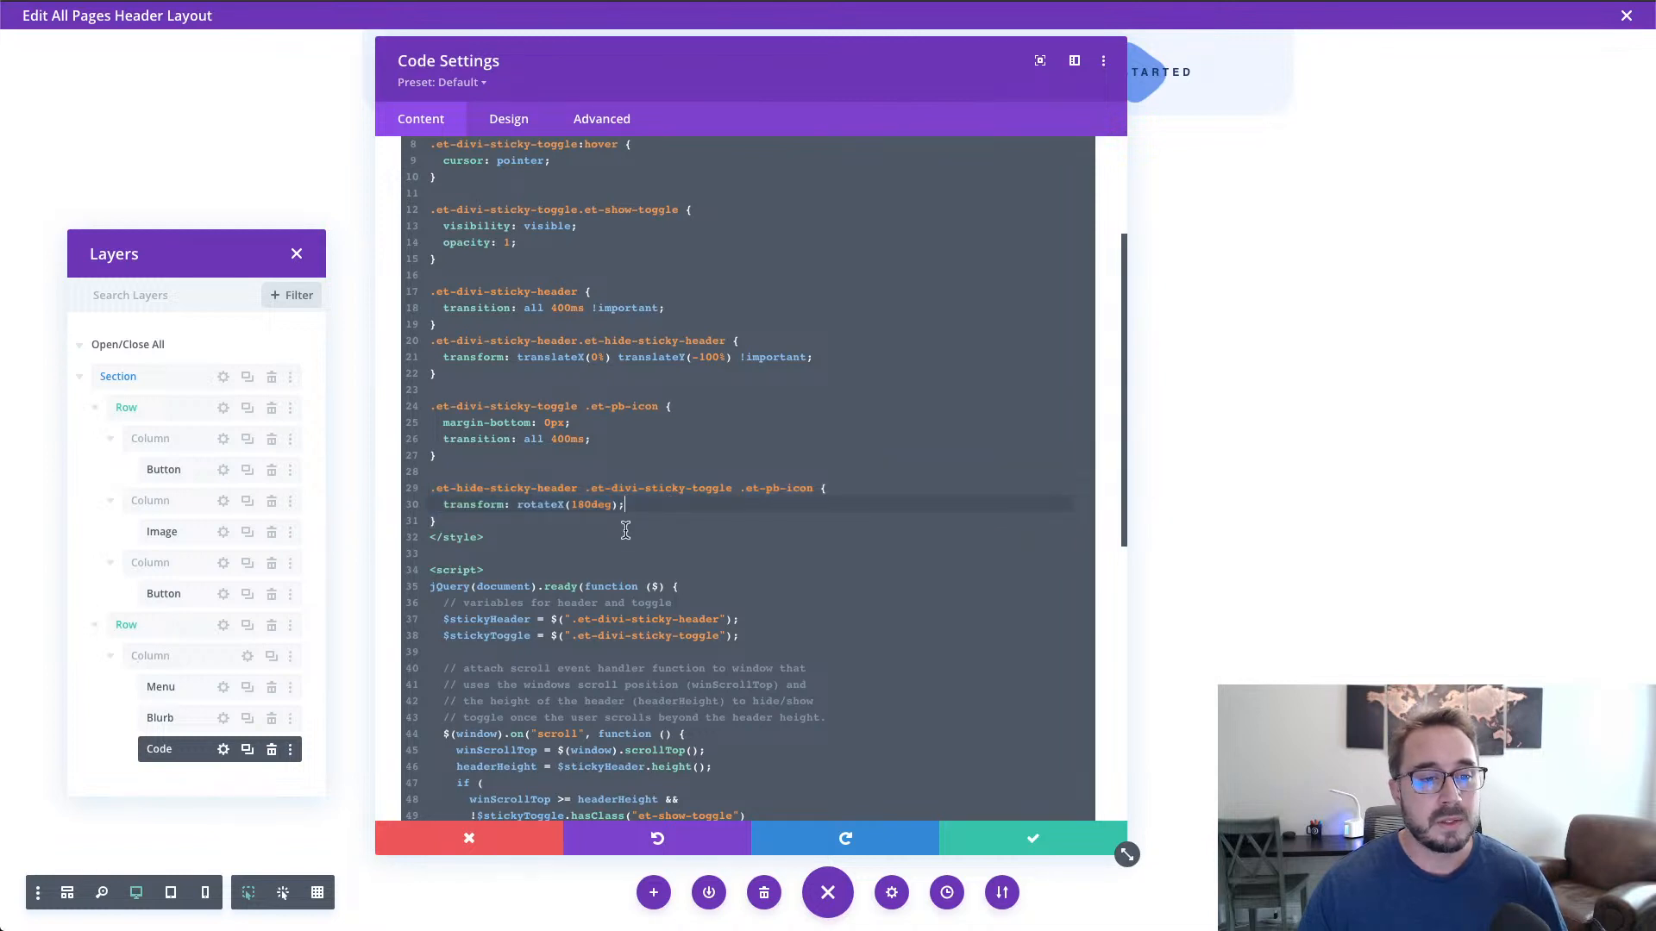
pyautogui.click(574, 520)
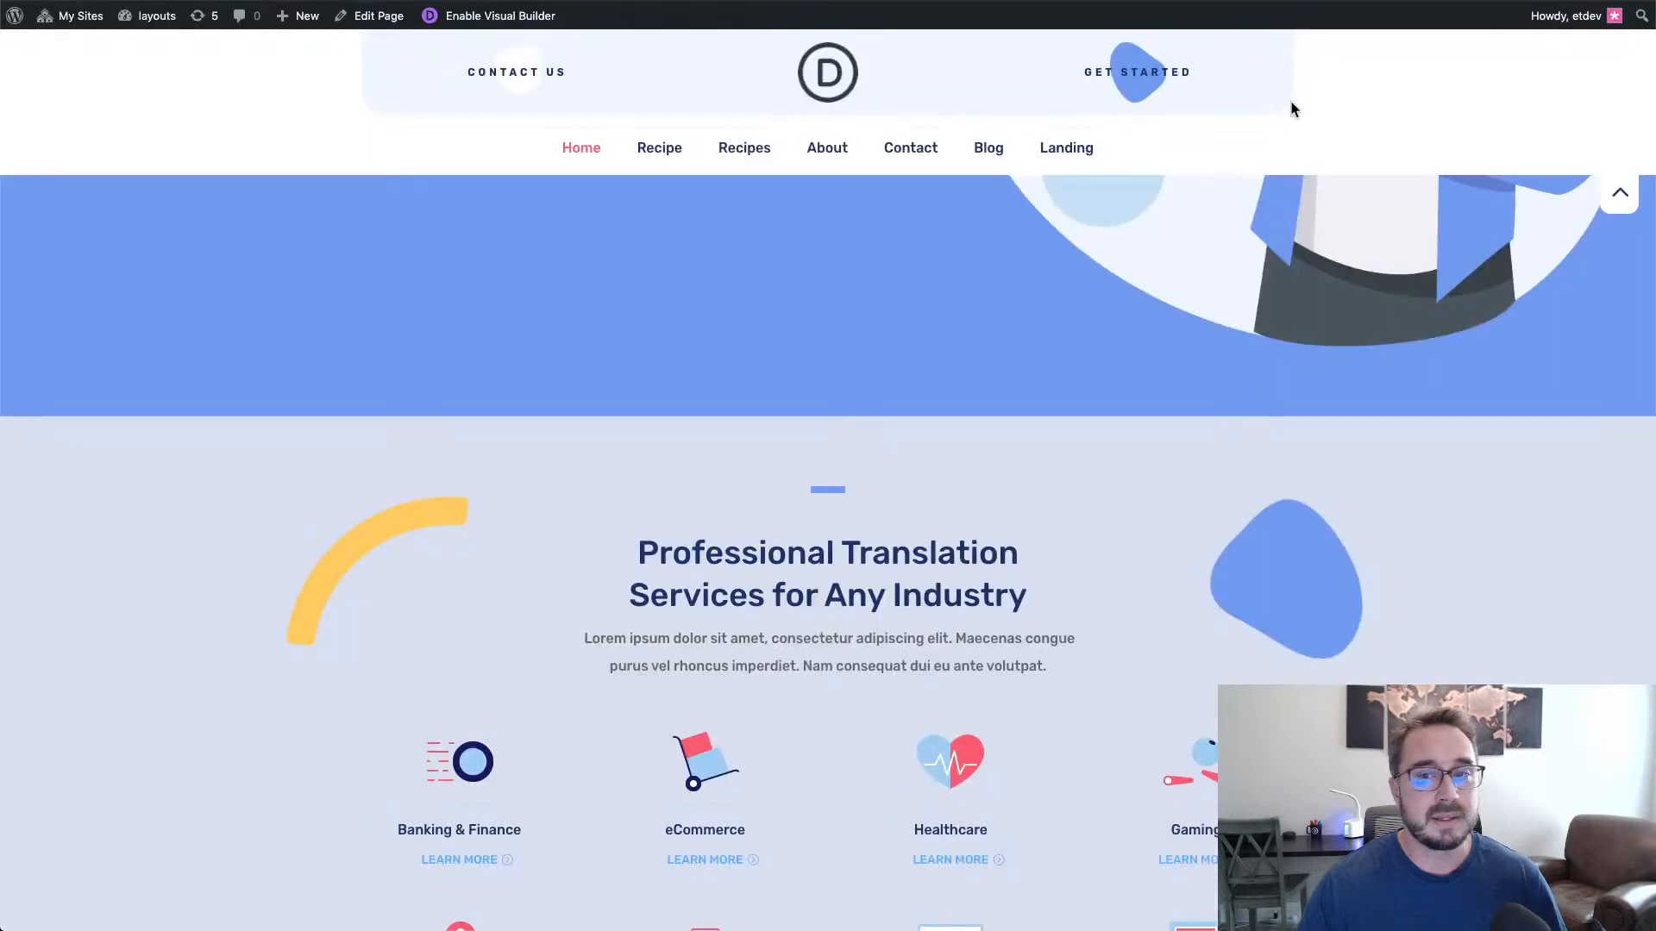
# Step: On the live page, hide and show the sticky header with the toggle tab to examine the arrow icon's rotation
pyautogui.click(1619, 194)
pyautogui.click(1626, 57)
pyautogui.click(1620, 197)
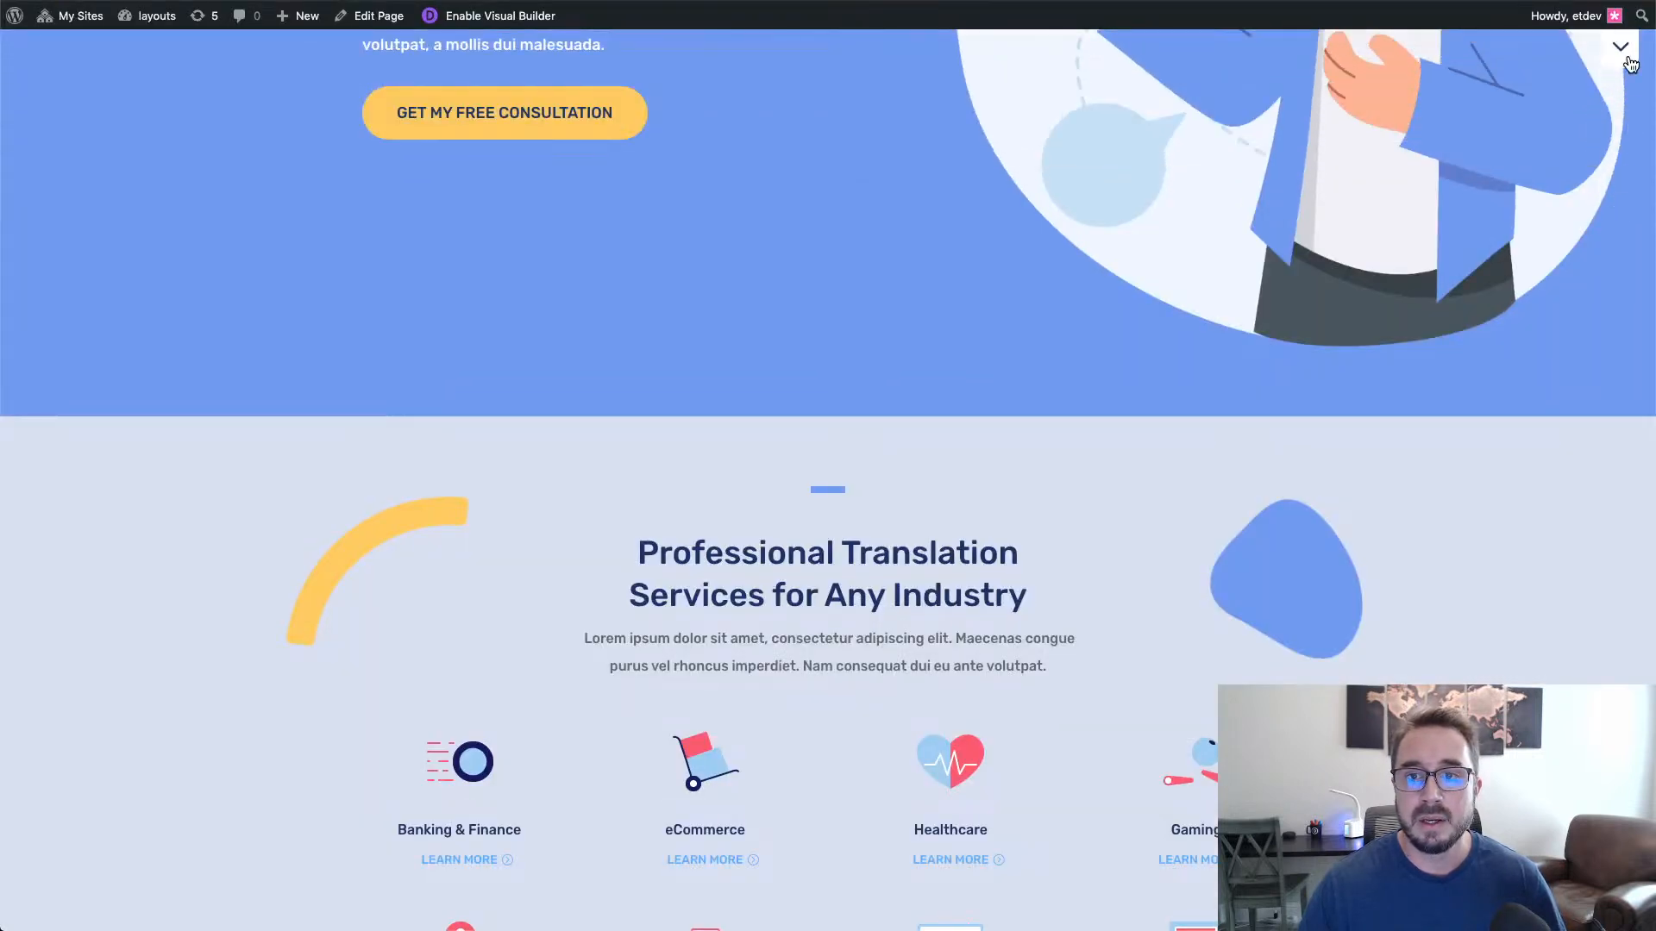
pyautogui.click(1630, 60)
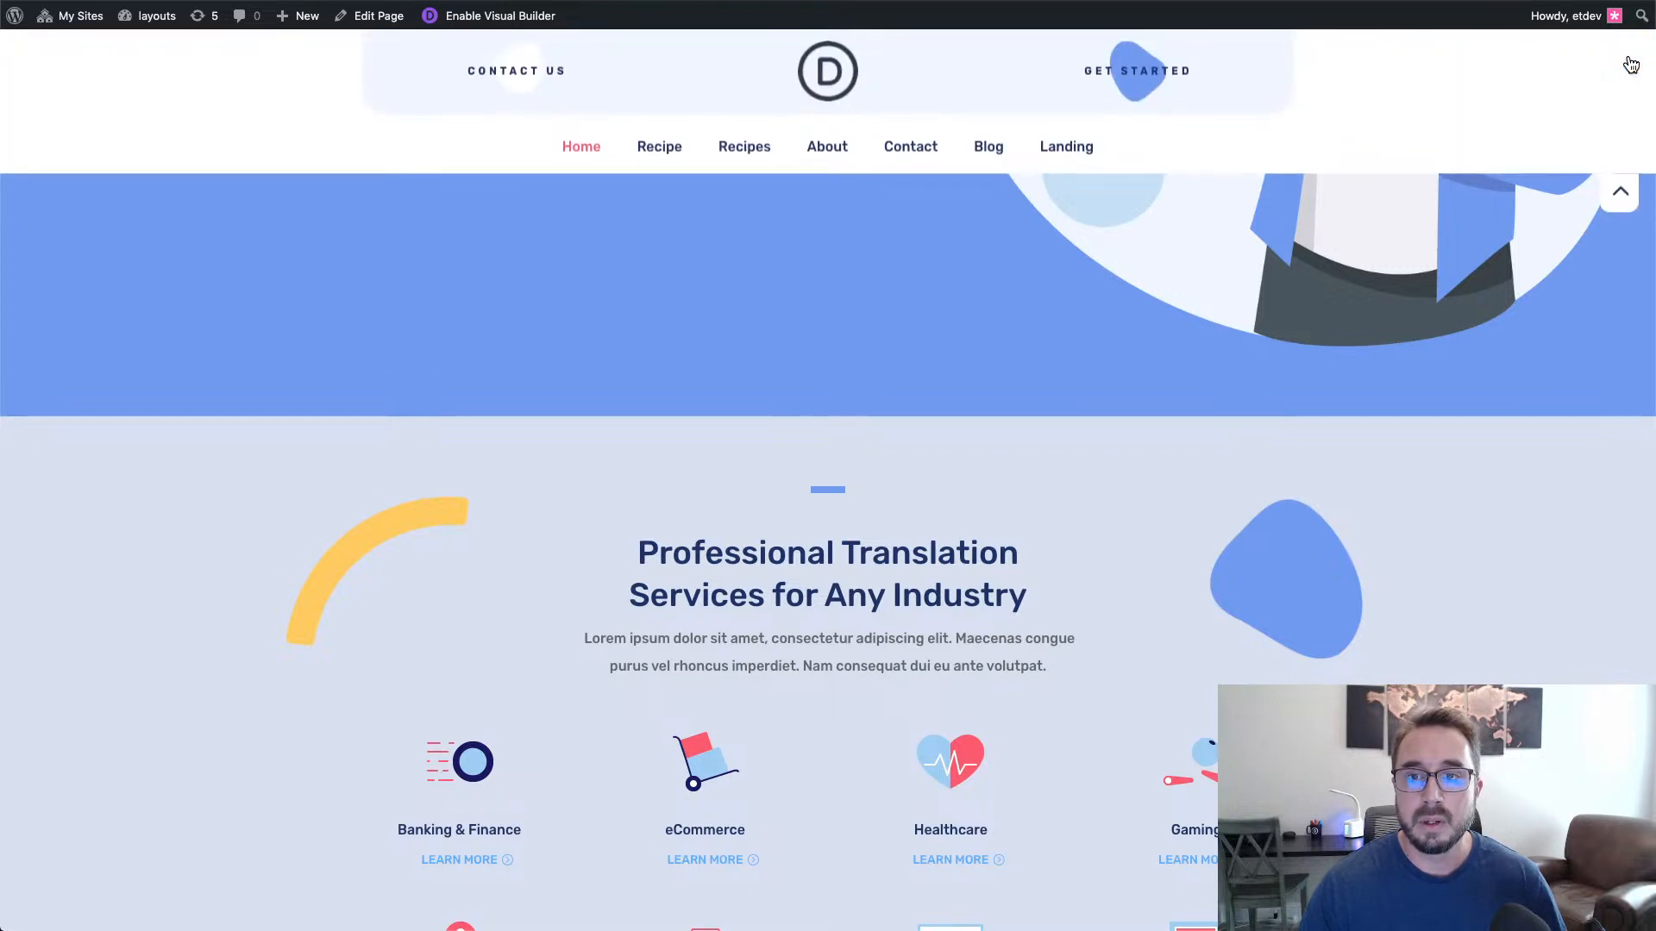
pyautogui.click(1621, 196)
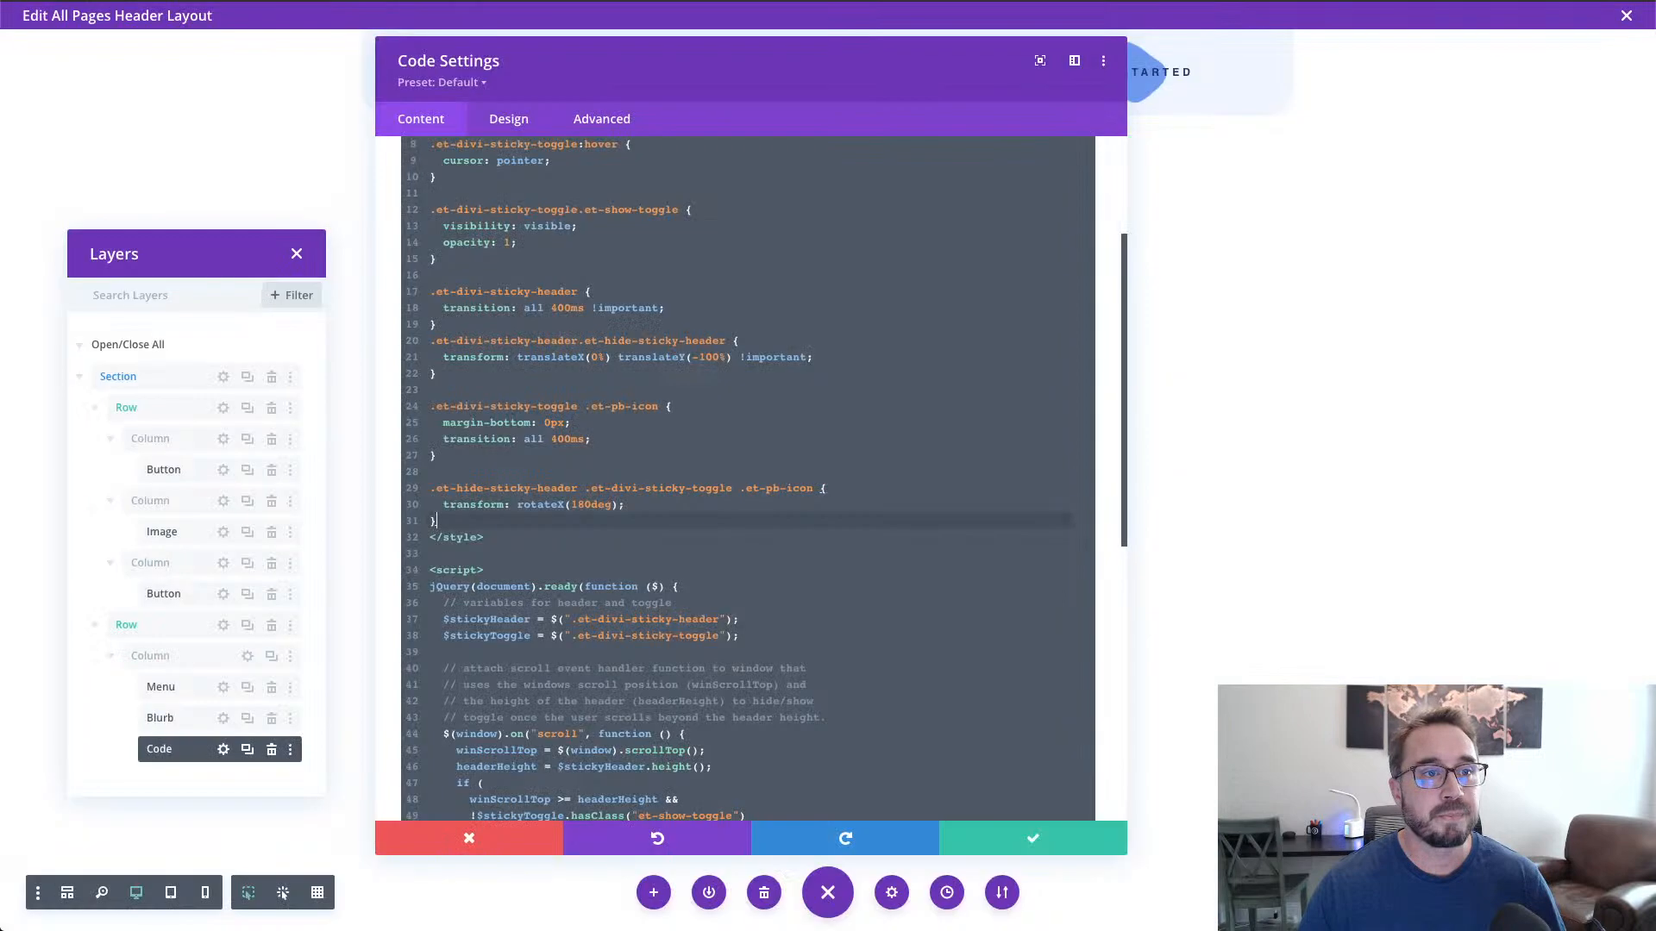
# Step: Review the jQuery script's opening variables, highlighting the $stickyHeader and $stickyToggle definitions
pyautogui.click(743, 500)
pyautogui.scroll(-5, 743, 501)
pyautogui.scroll(-3, 744, 500)
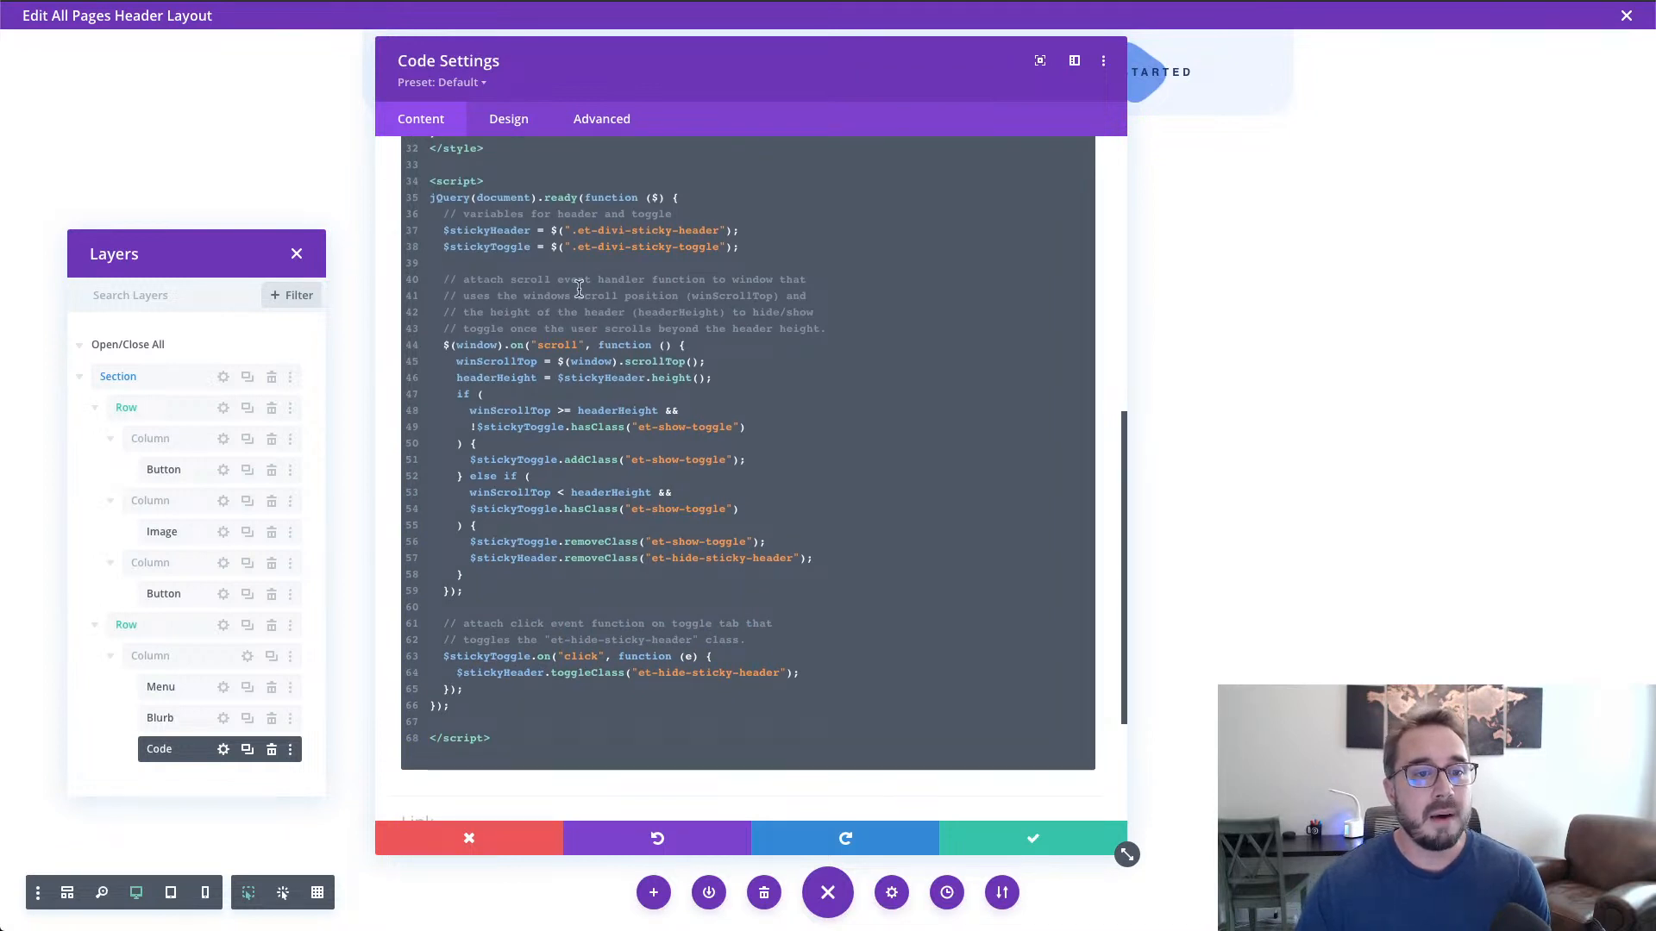
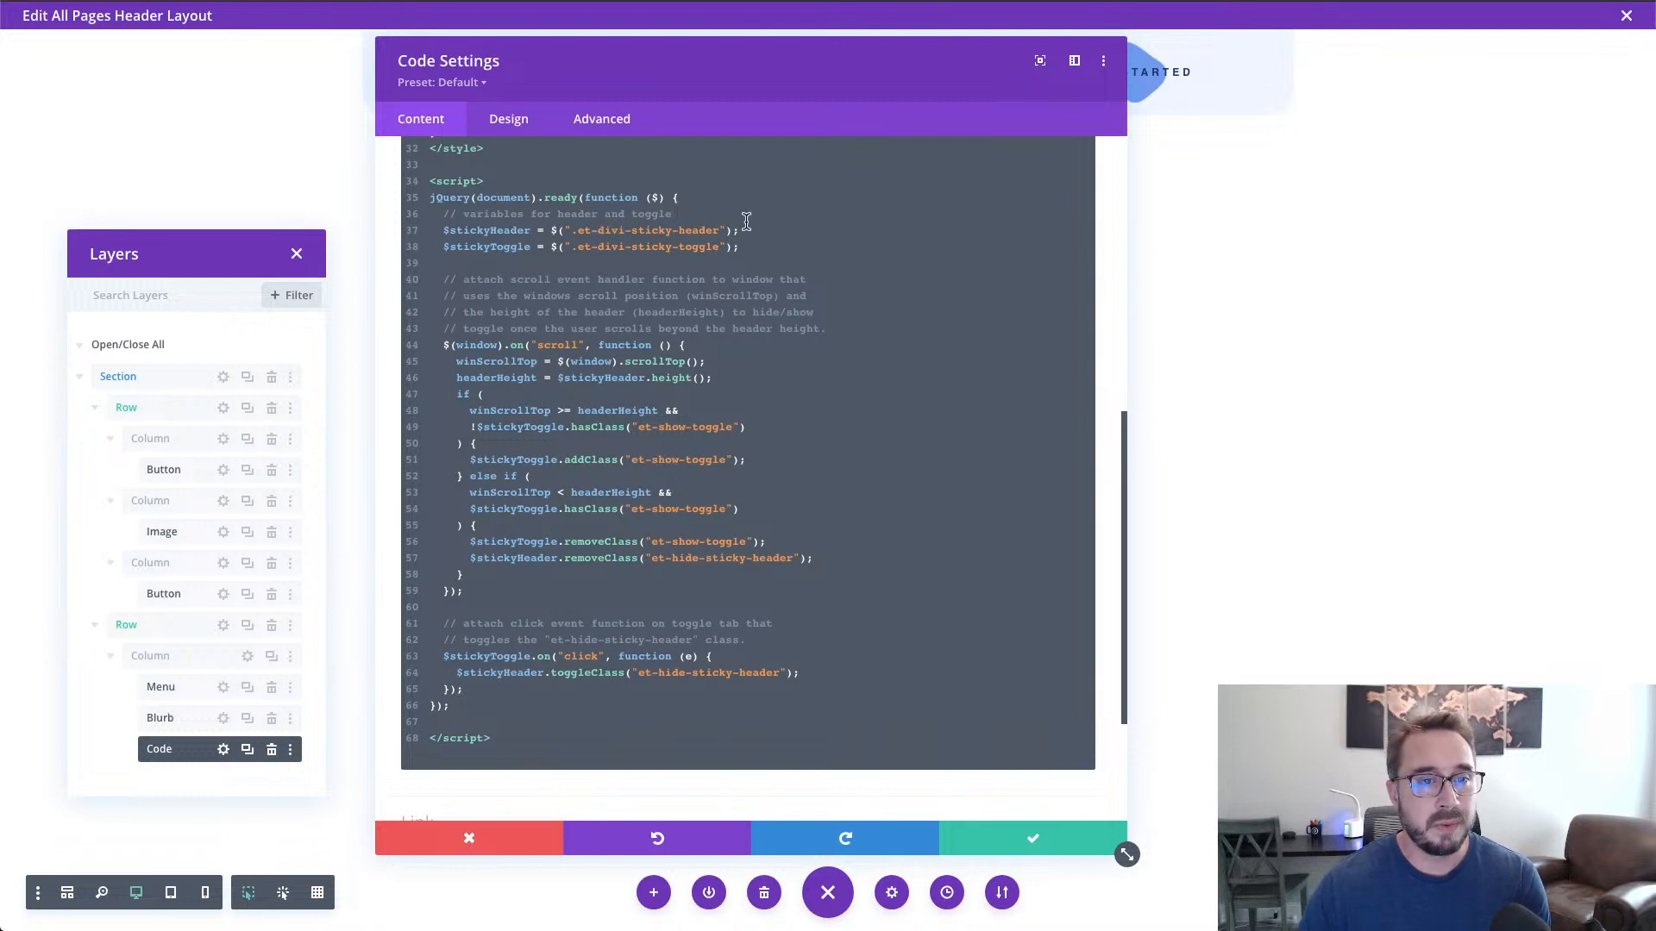
pyautogui.moveTo(742, 248); pyautogui.dragTo(422, 240)
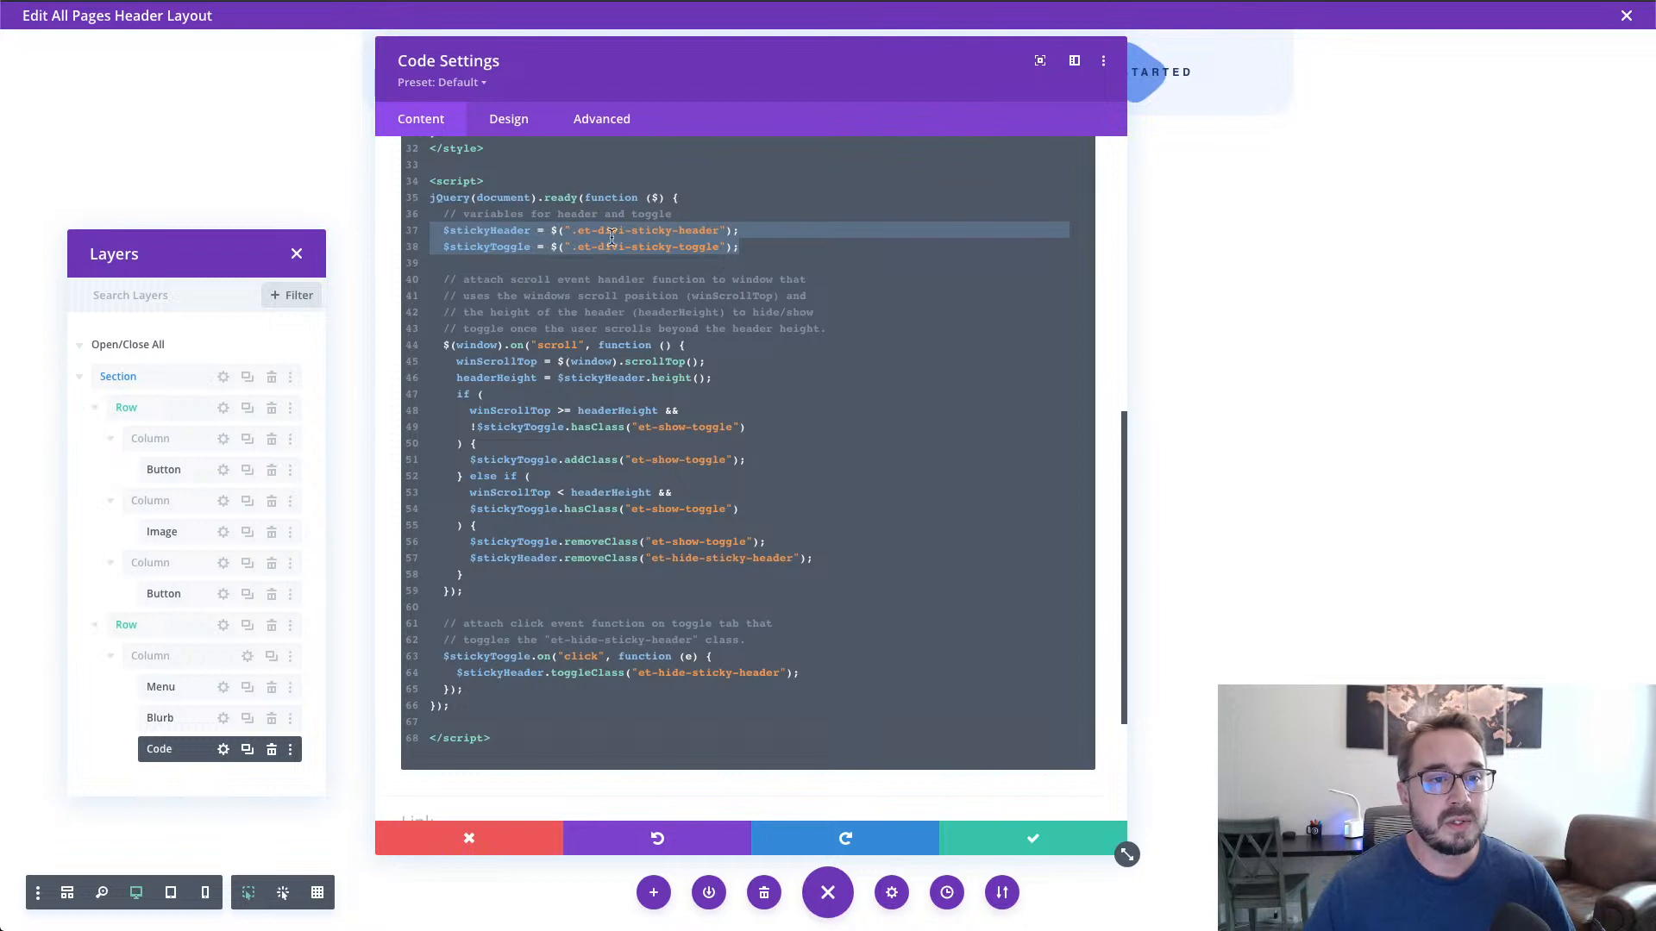
pyautogui.click(730, 231)
pyautogui.moveTo(740, 231); pyautogui.dragTo(441, 231)
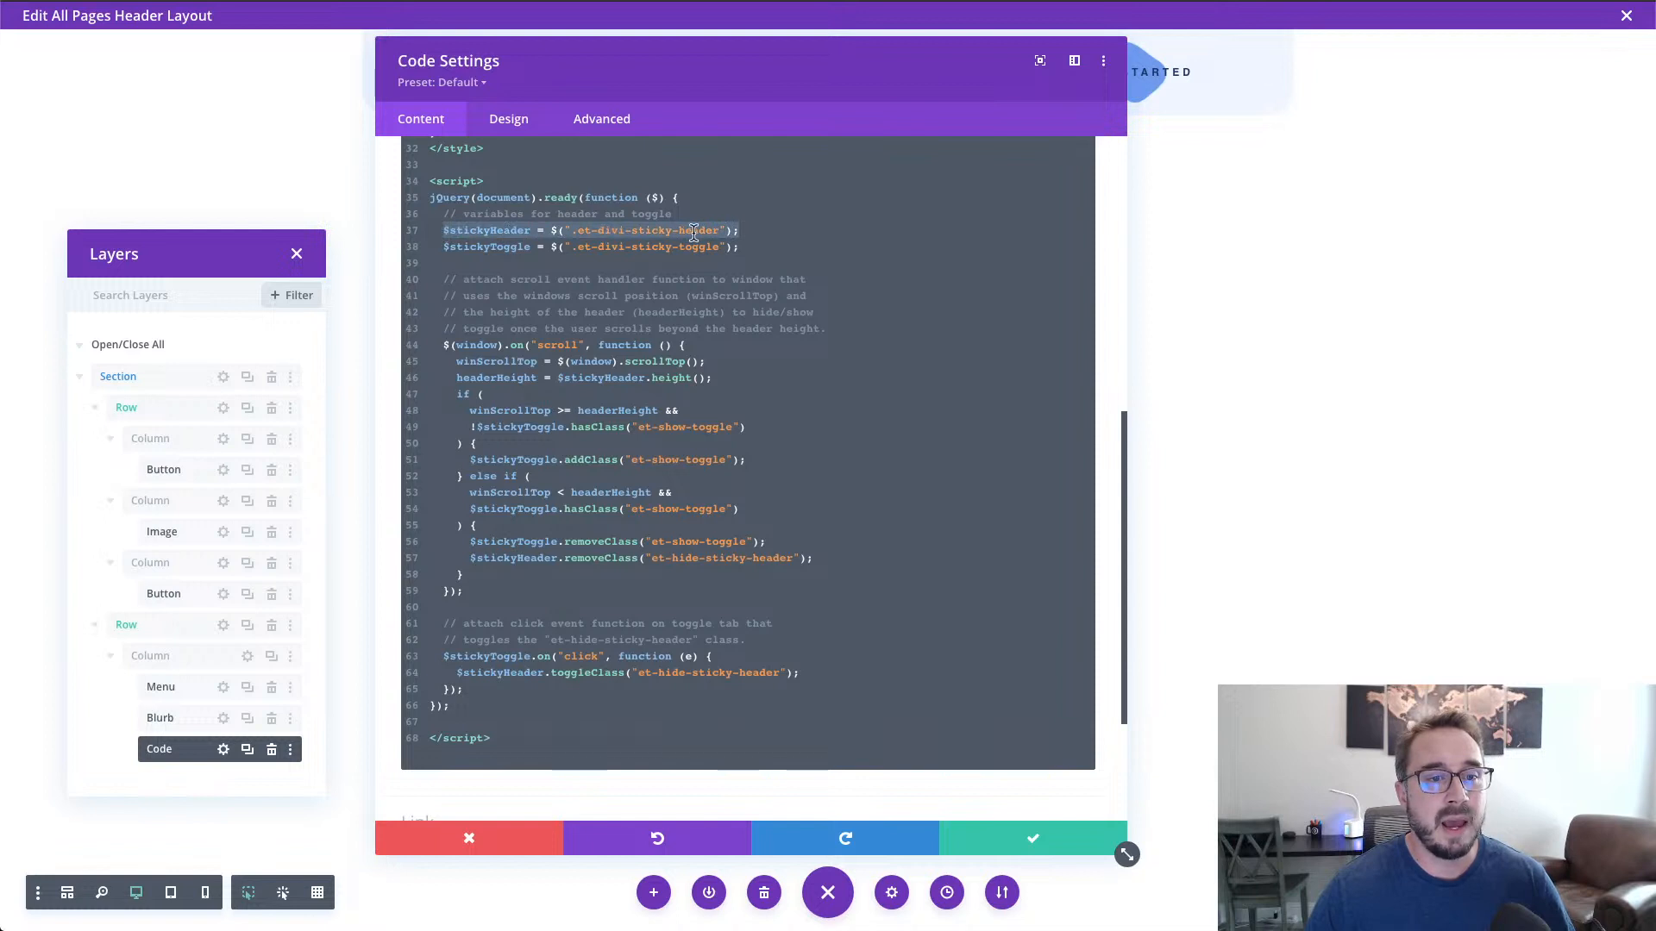
pyautogui.moveTo(739, 247); pyautogui.dragTo(443, 231)
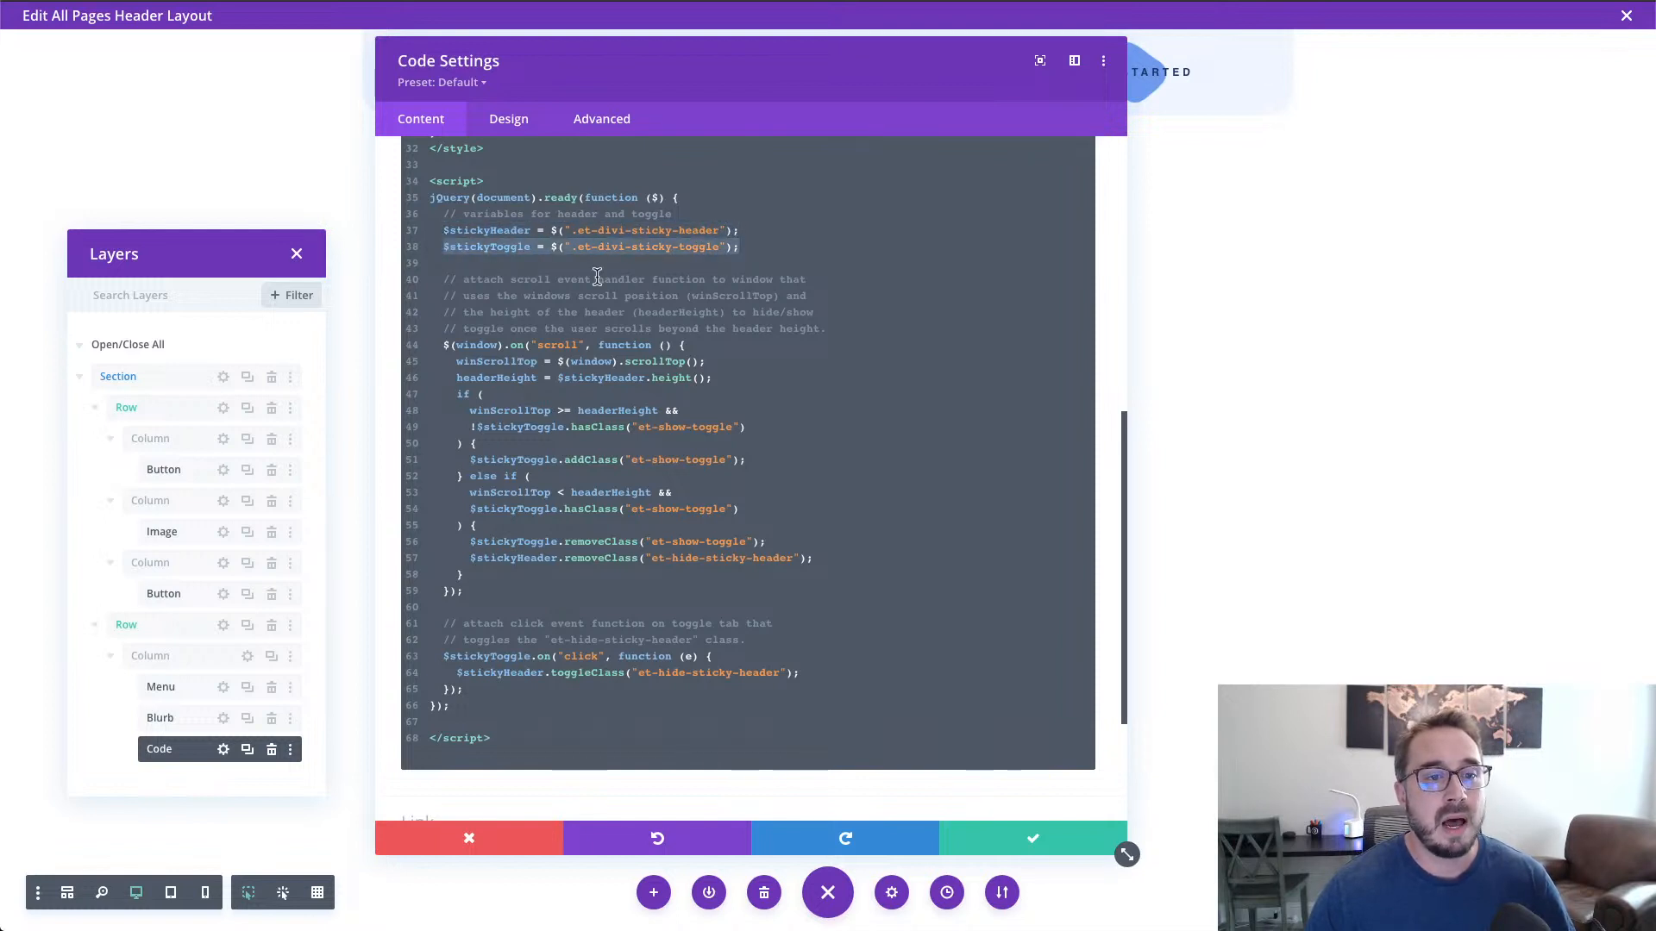
pyautogui.click(647, 261)
pyautogui.doubleClick(488, 230)
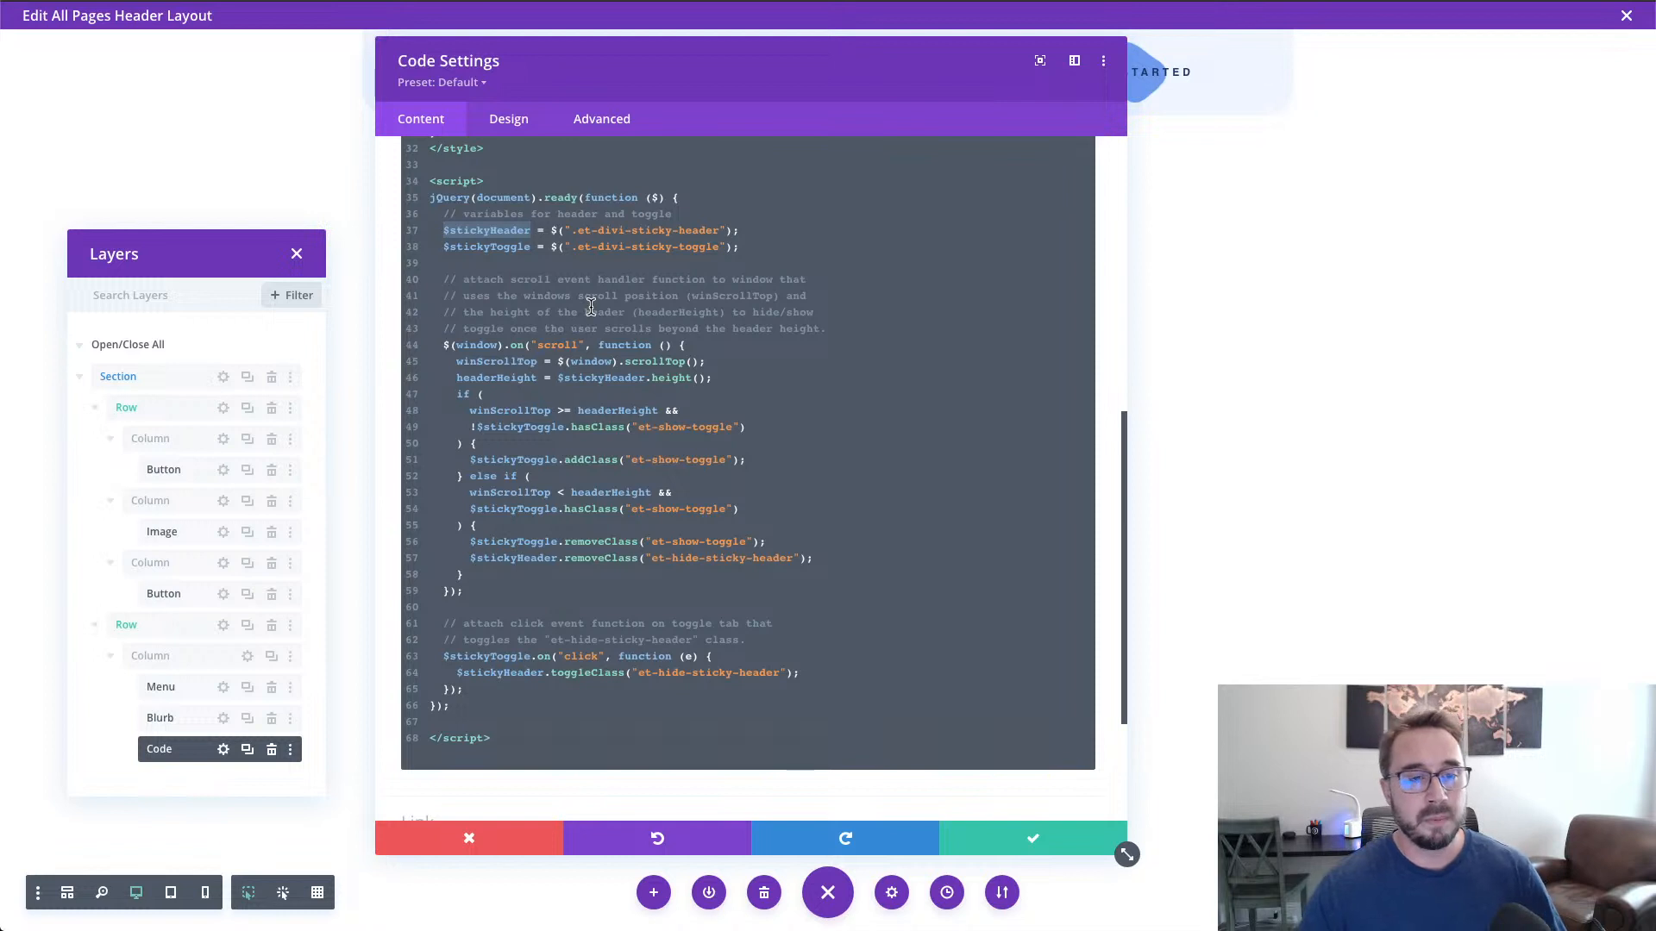
pyautogui.click(781, 246)
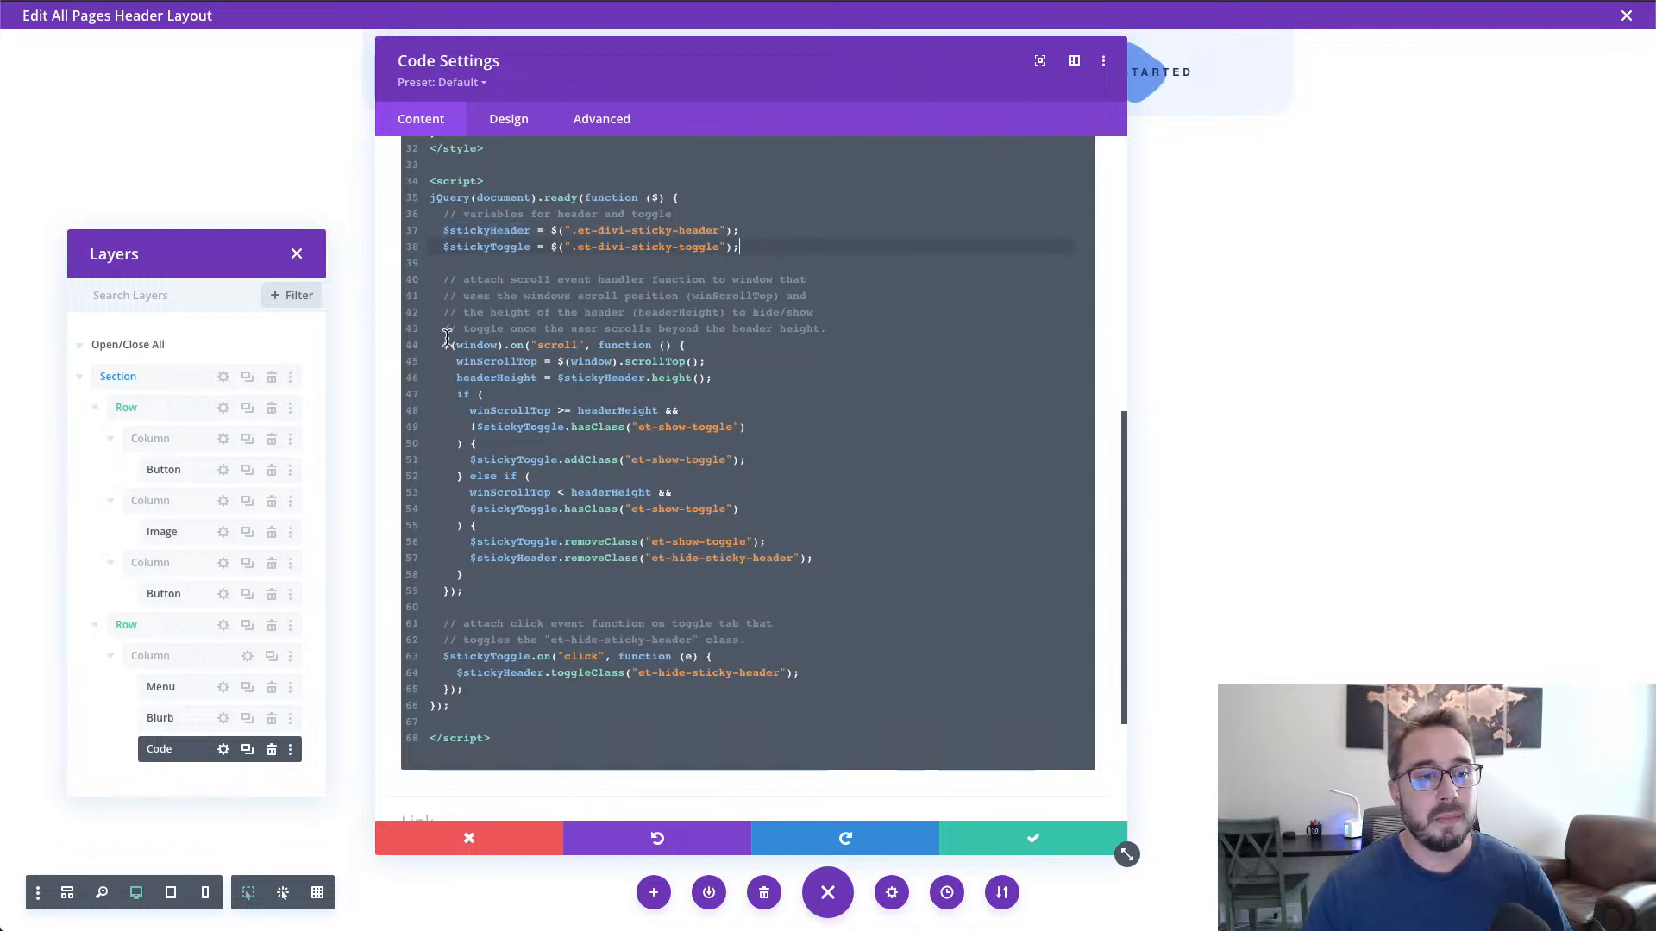
# Step: Review the window scroll event handler, highlighting the entire function
pyautogui.moveTo(477, 589); pyautogui.dragTo(406, 349)
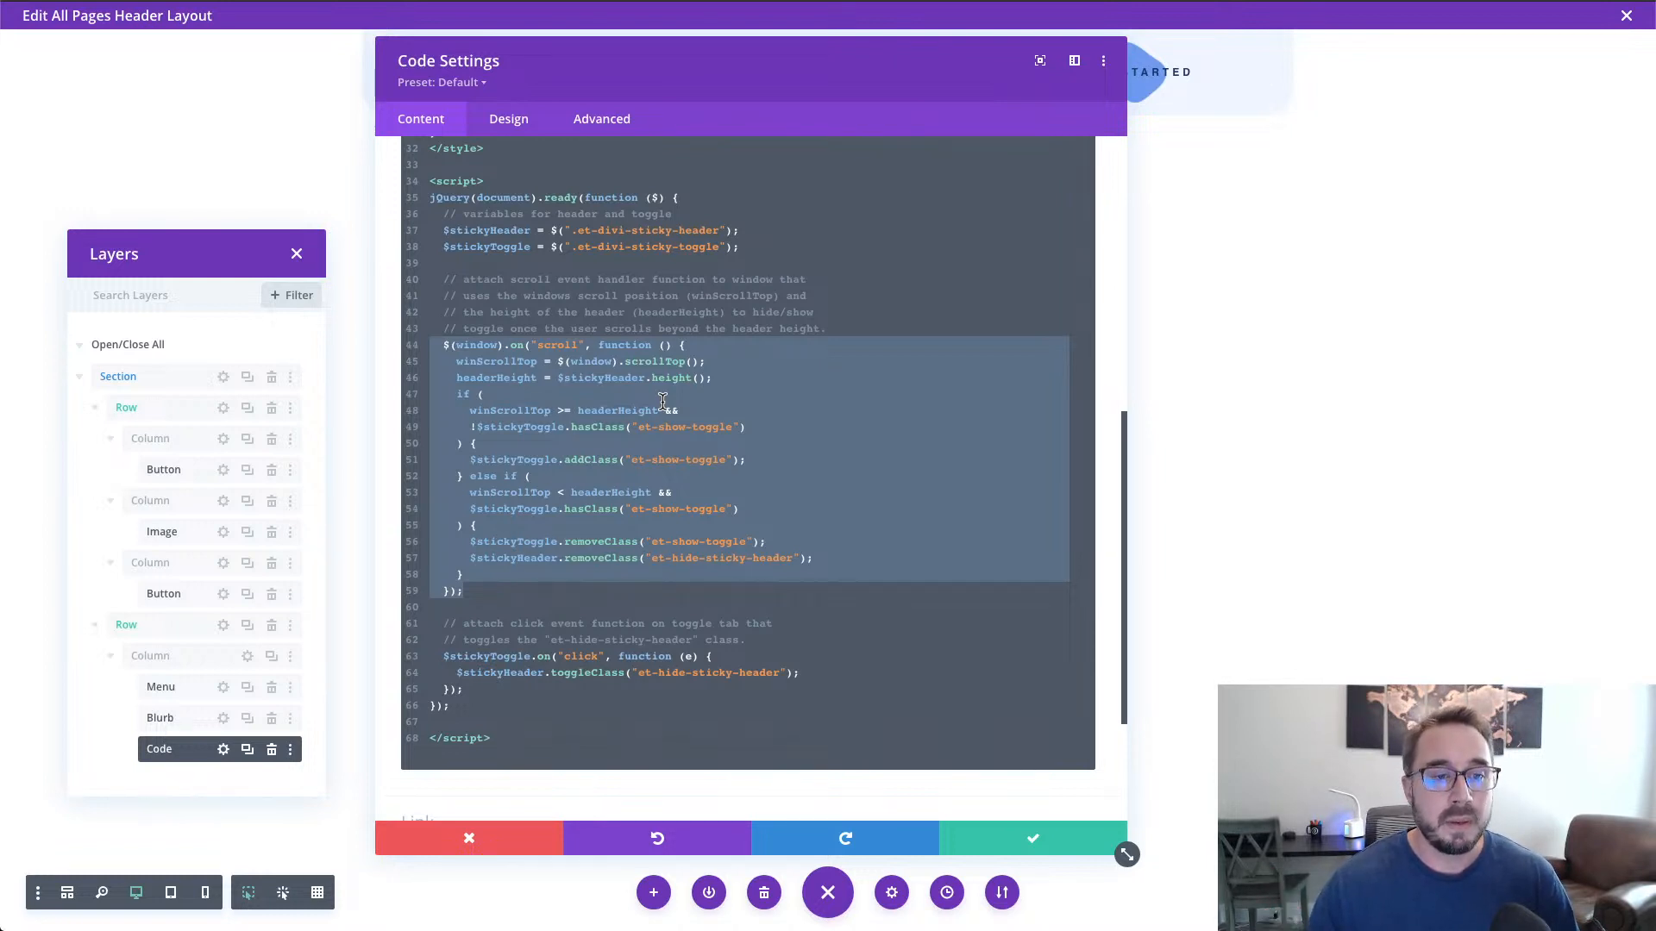
pyautogui.click(705, 345)
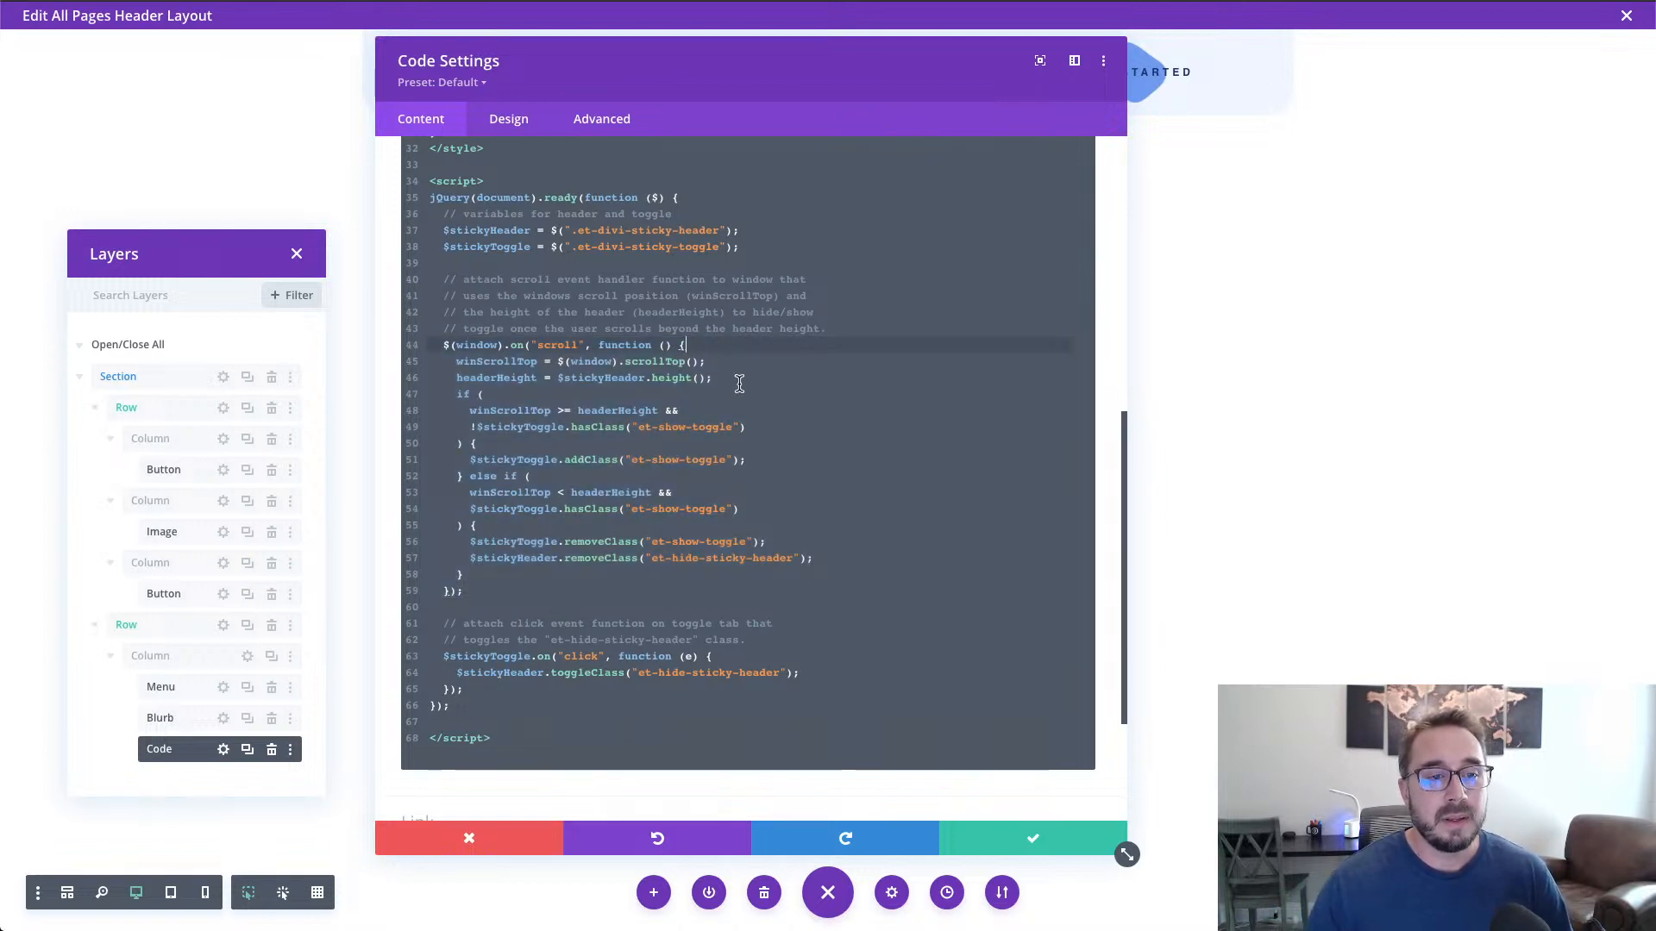
pyautogui.scroll(-1, 863, 478)
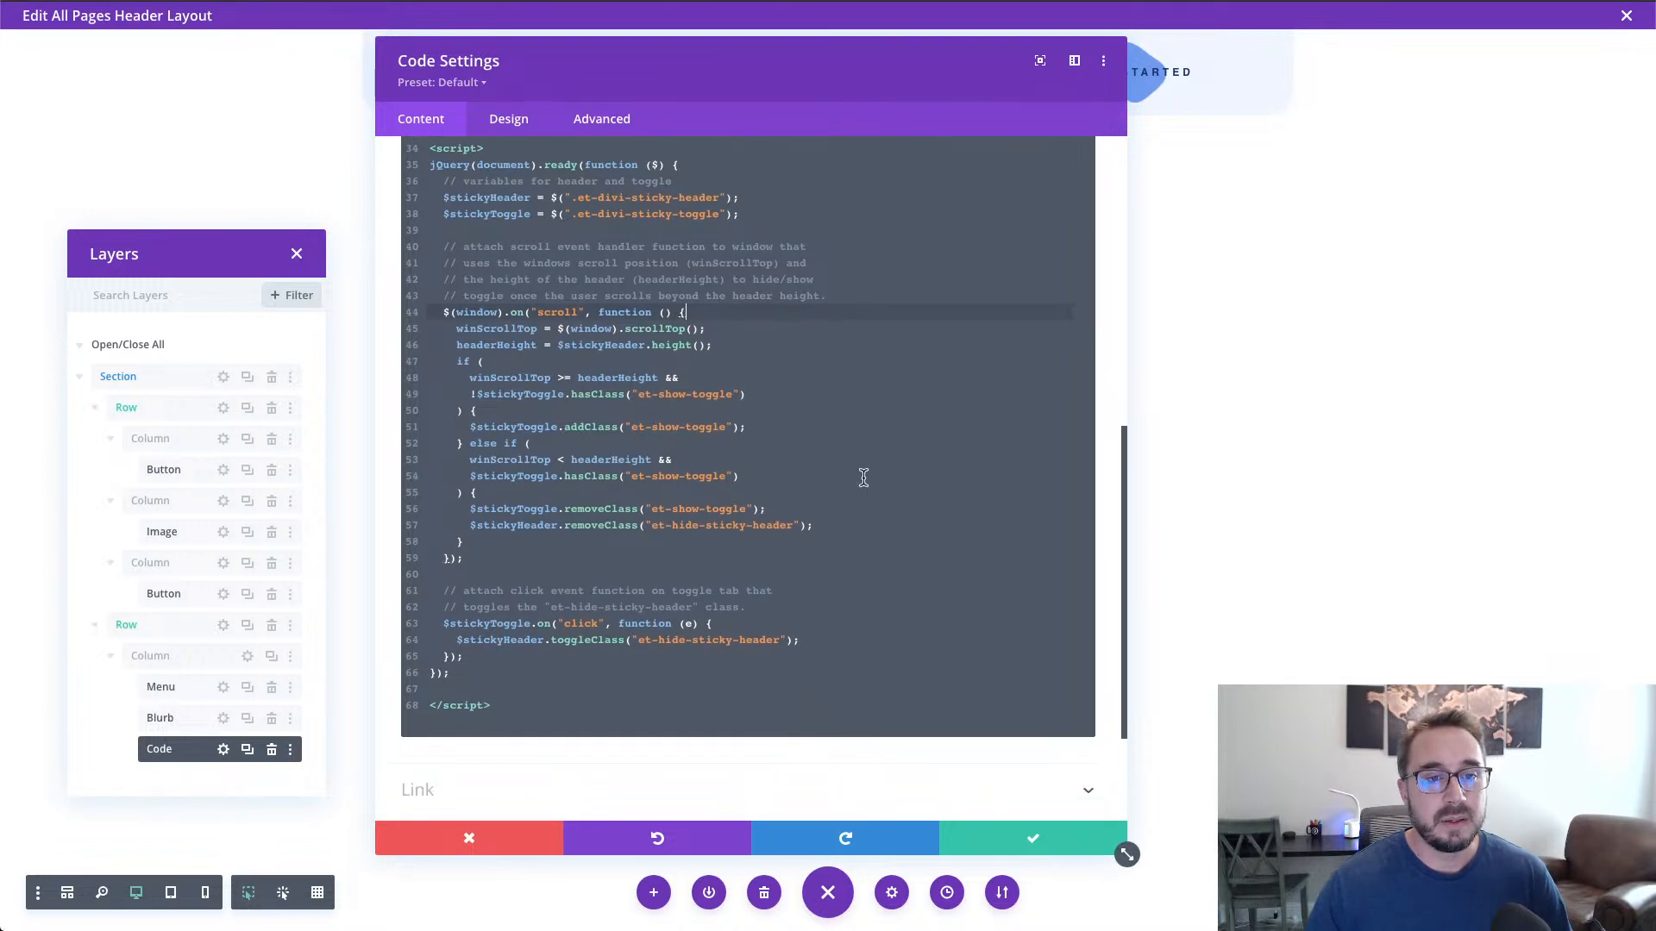
pyautogui.scroll(1, 864, 478)
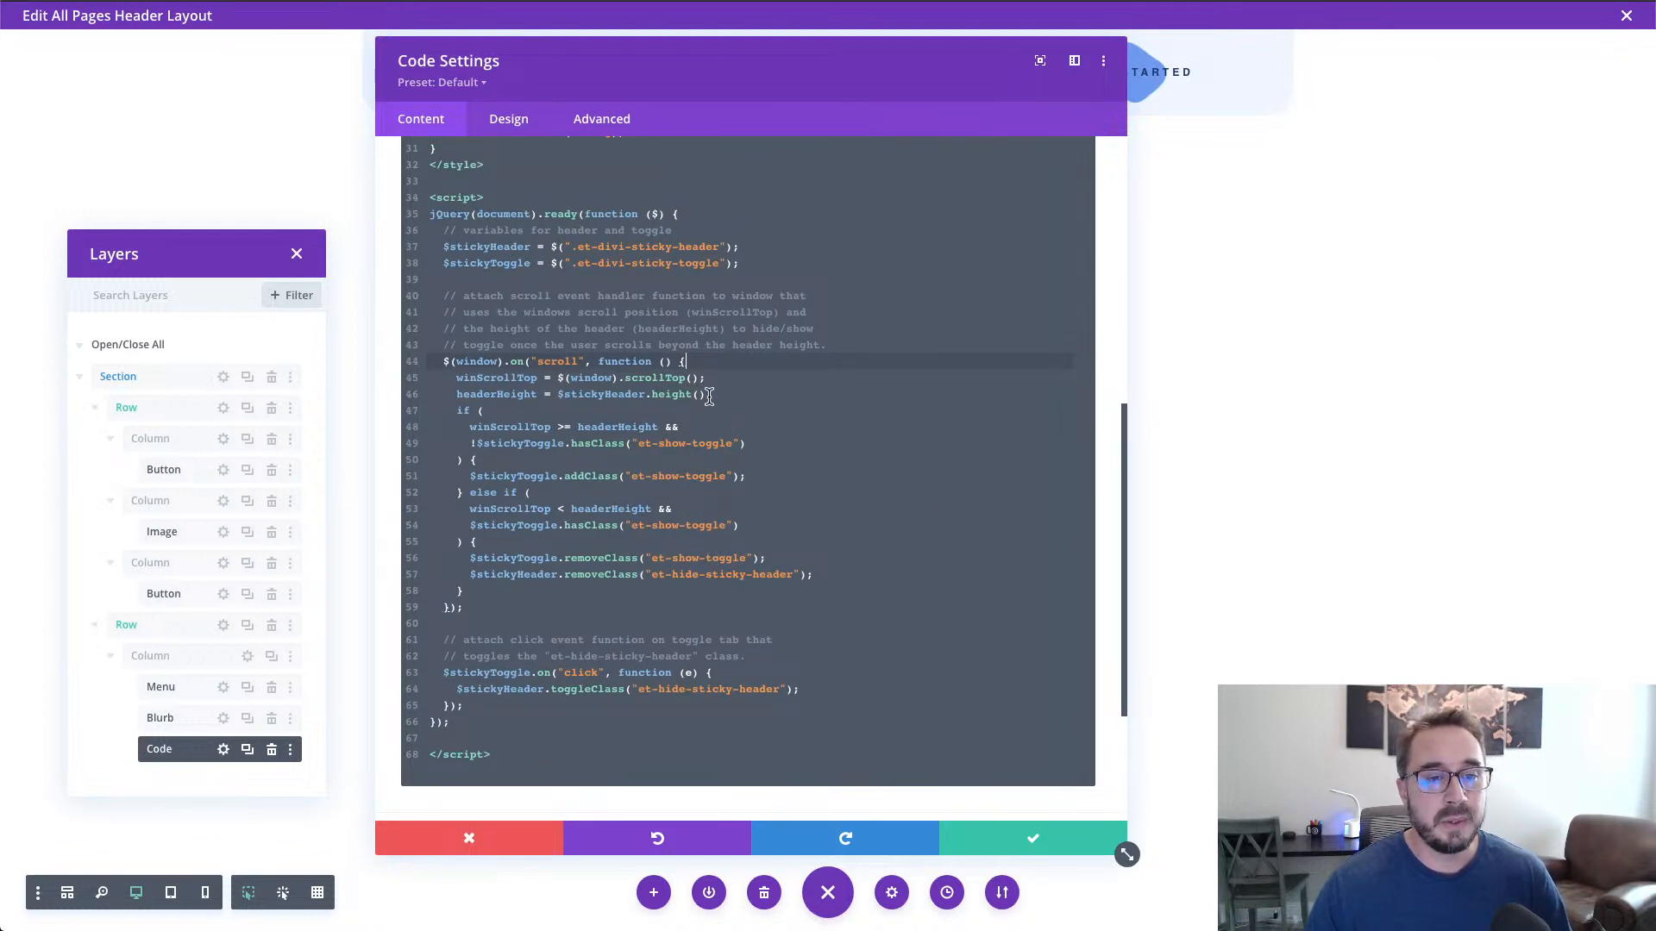
pyautogui.scroll(-1, 675, 420)
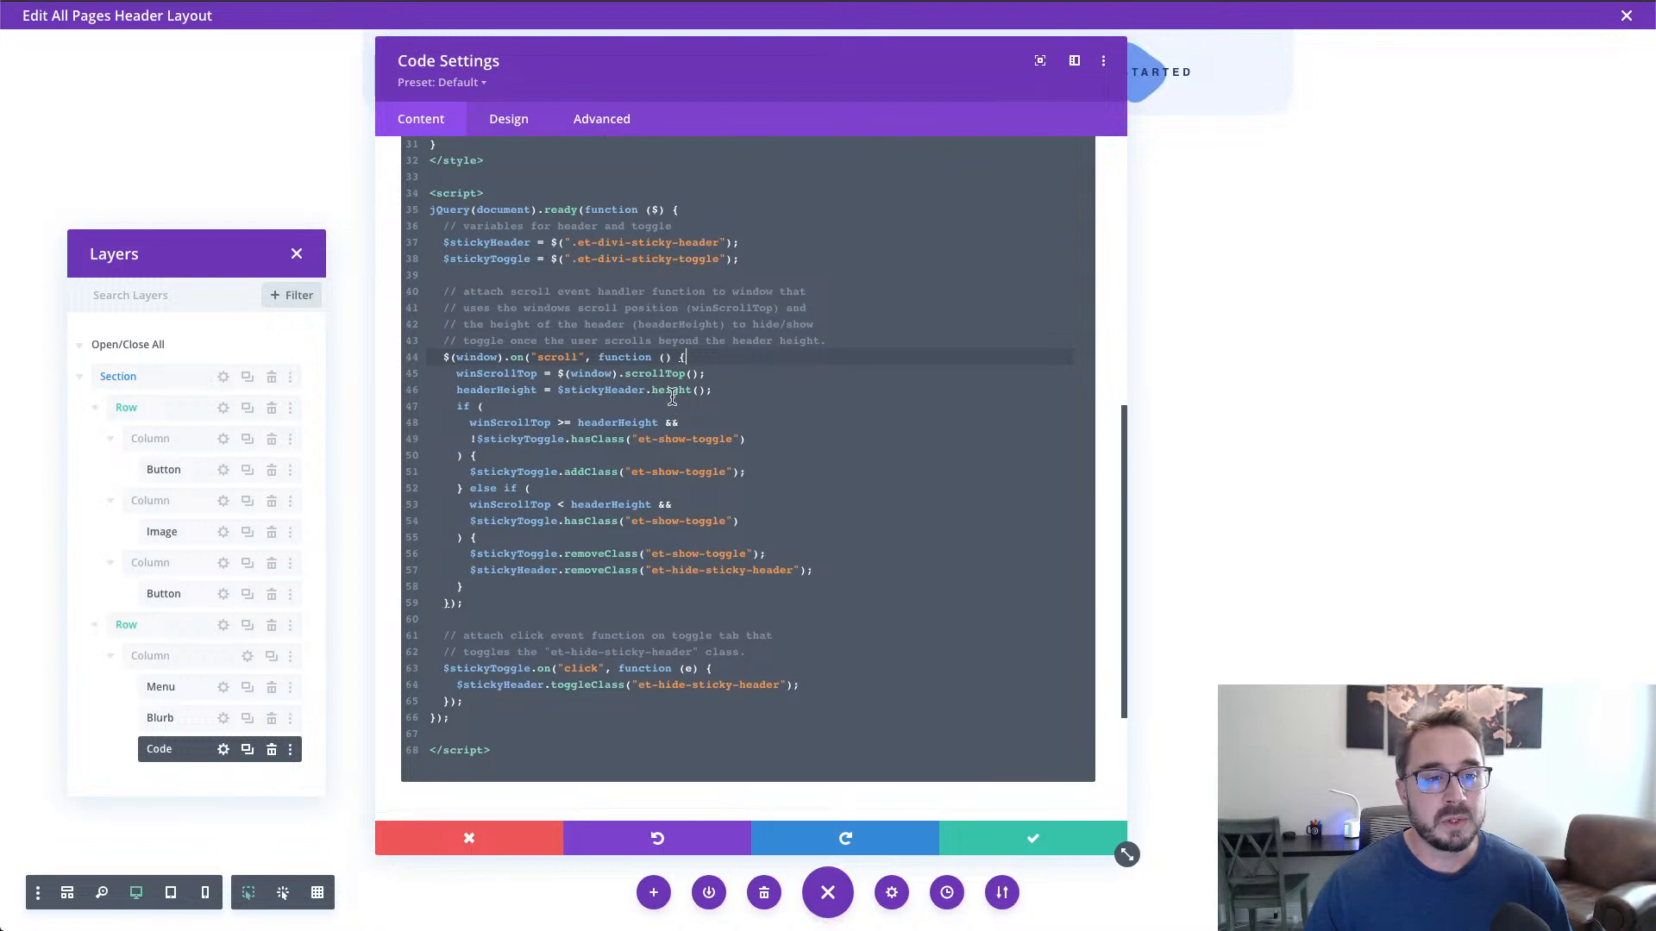
# Step: Examine the variables inside the scroll handler, highlighting the winScrollTop and headerHeight definitions
pyautogui.moveTo(710, 375); pyautogui.dragTo(450, 375)
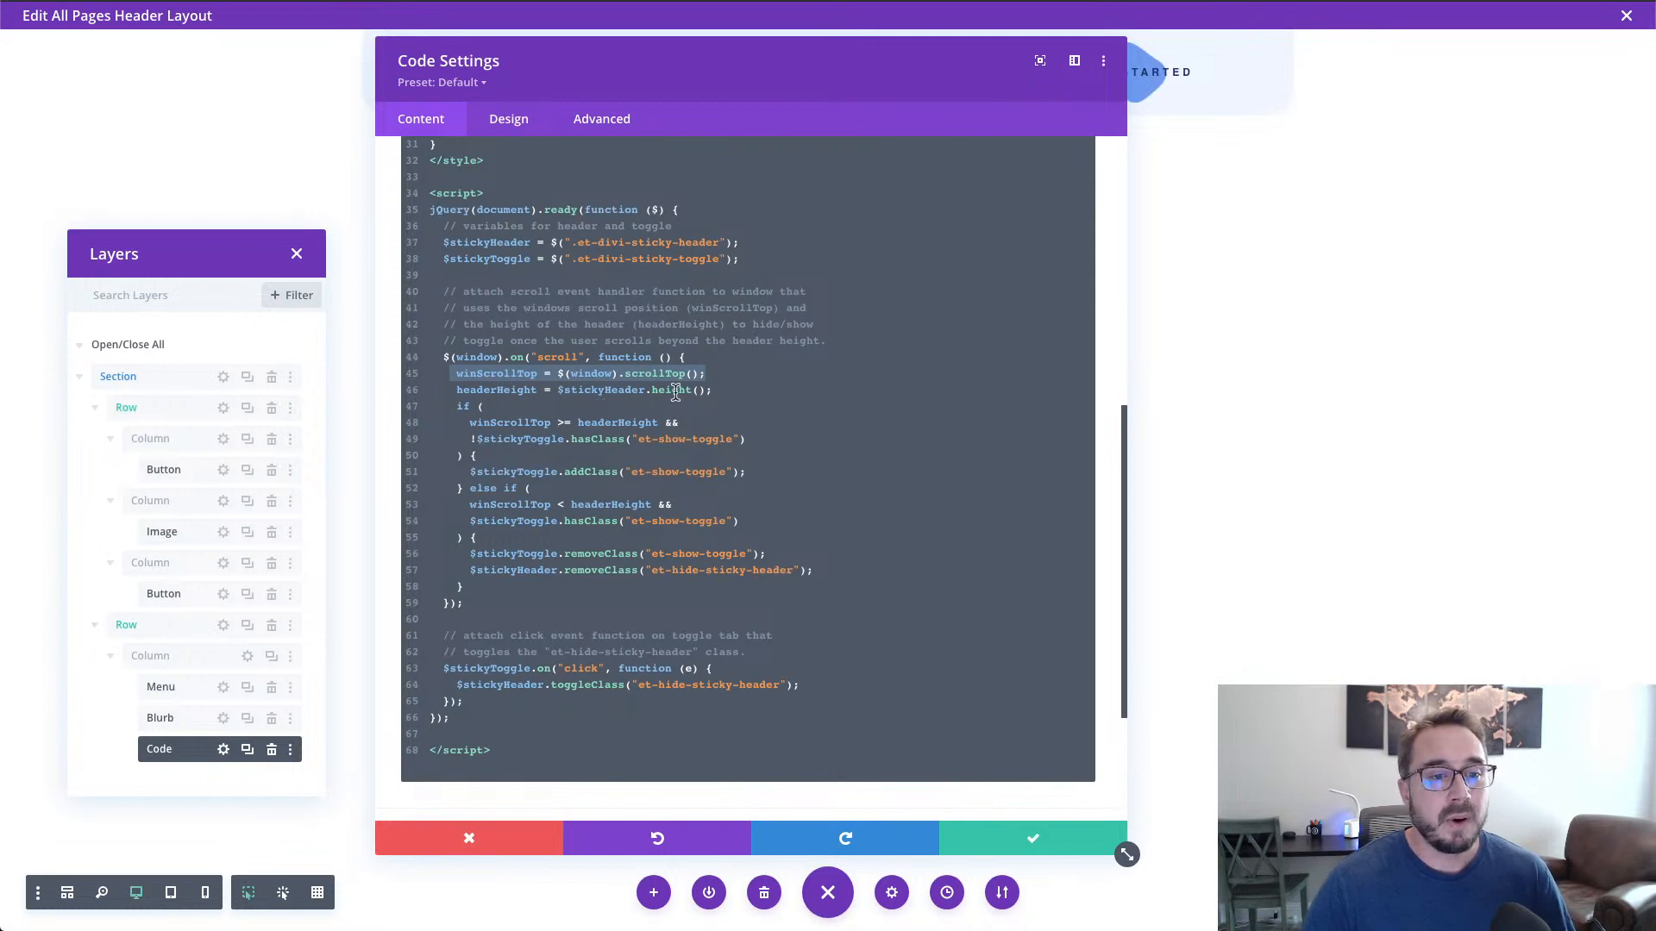
pyautogui.click(714, 392)
pyautogui.moveTo(687, 392); pyautogui.dragTo(455, 392)
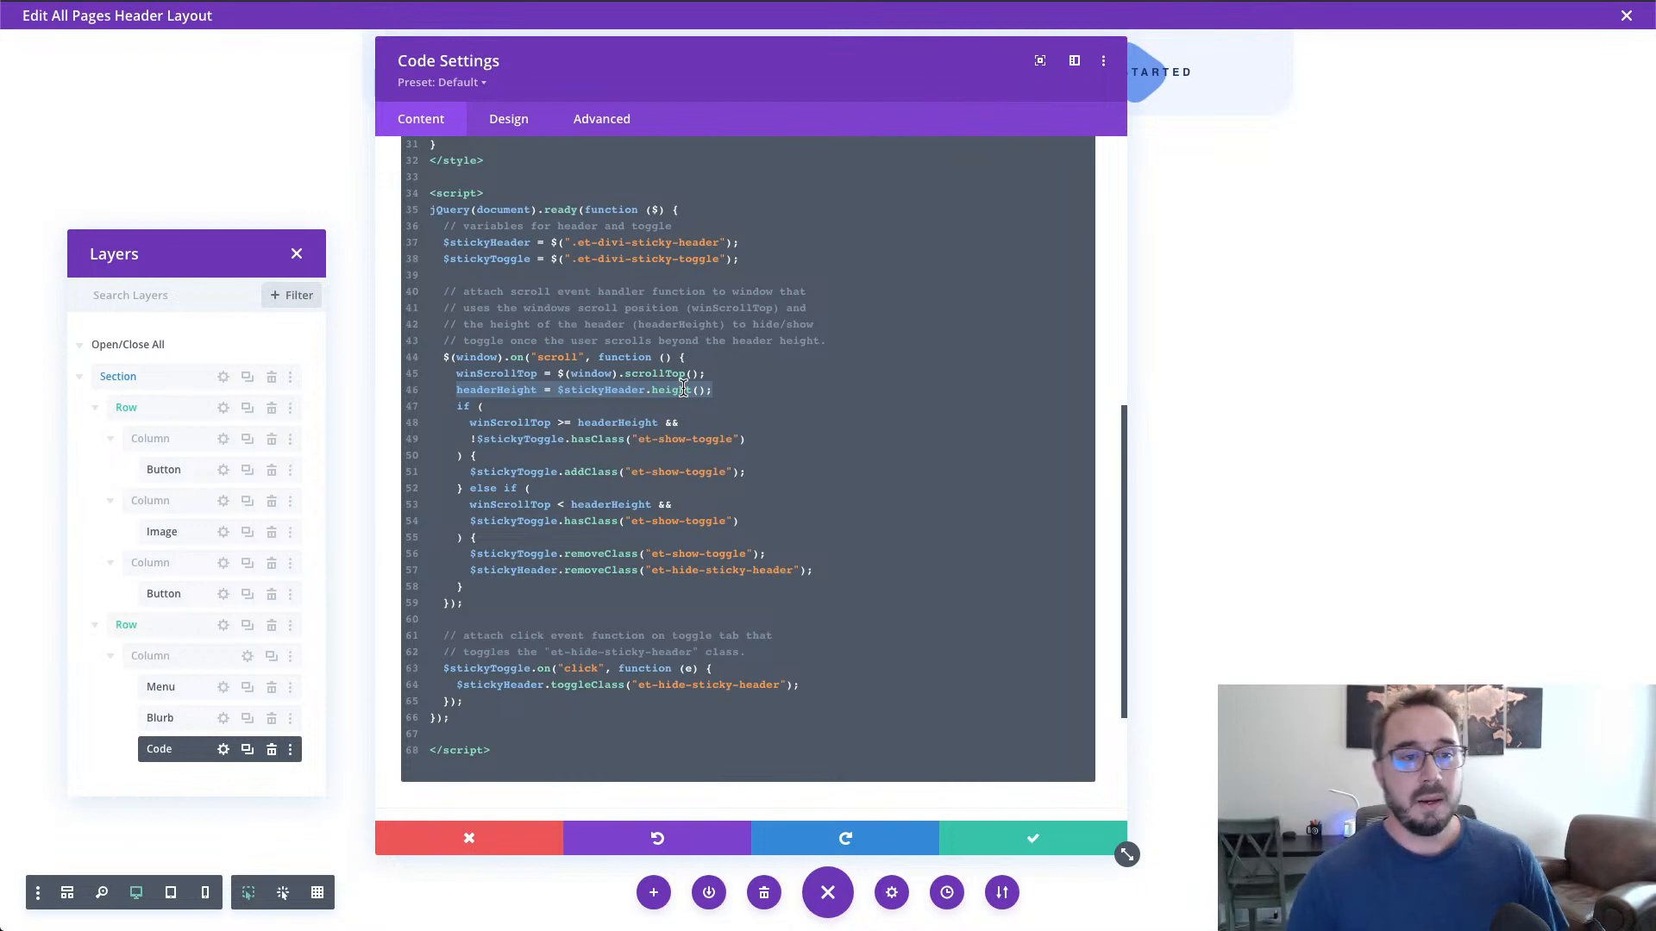
pyautogui.click(739, 398)
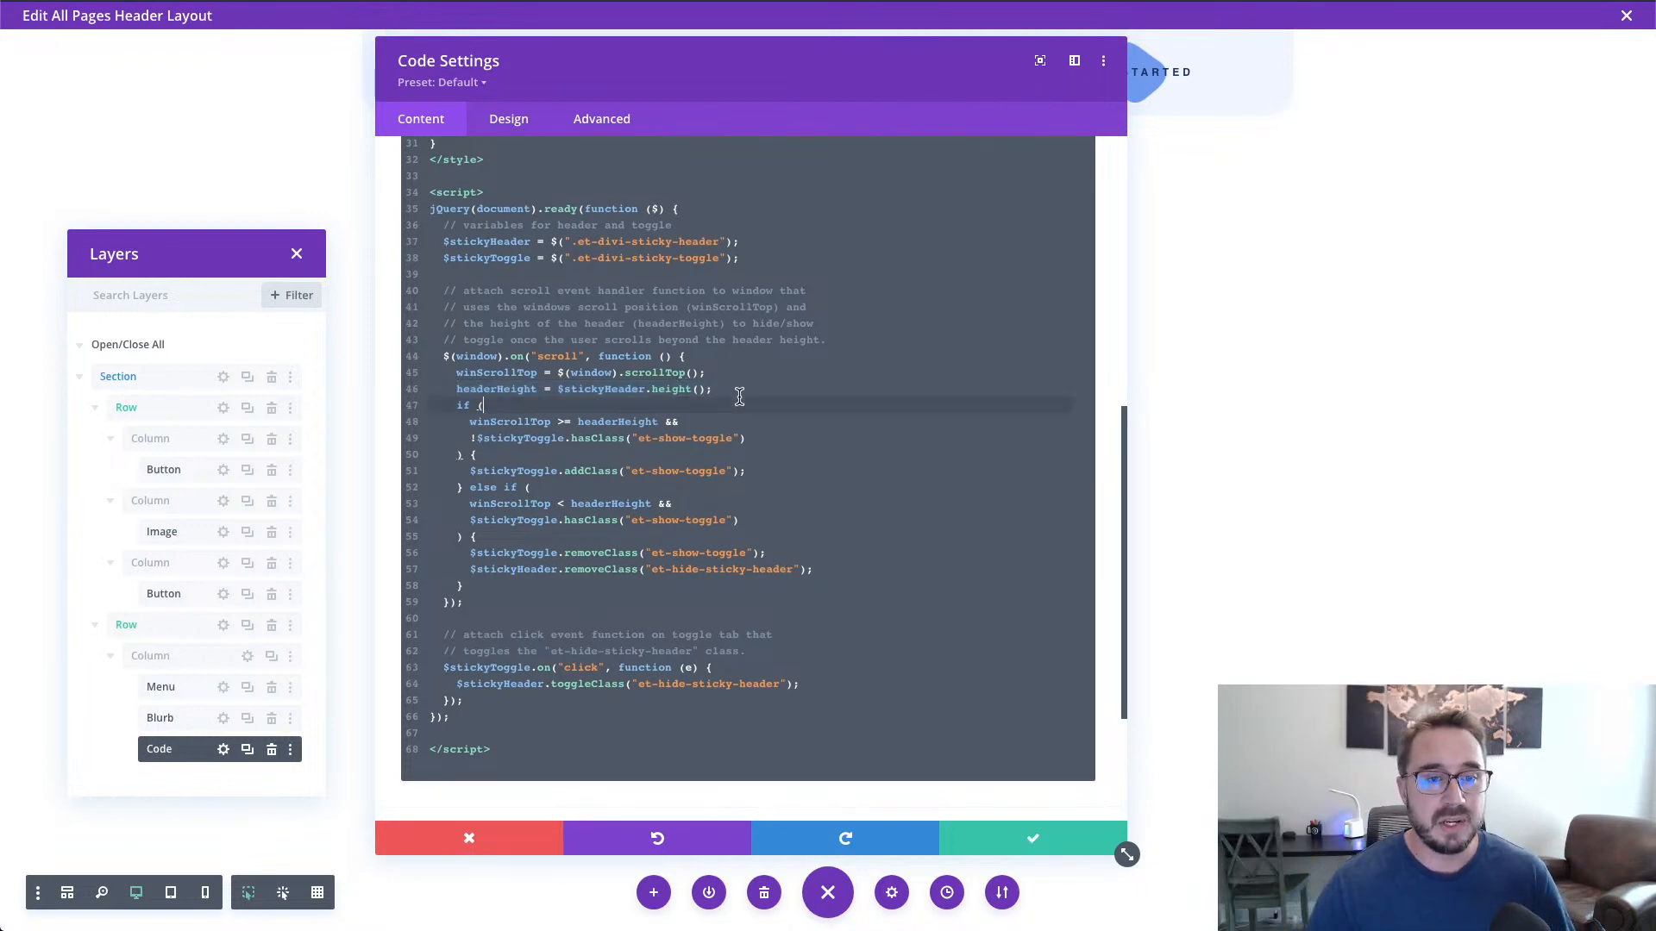
pyautogui.click(742, 390)
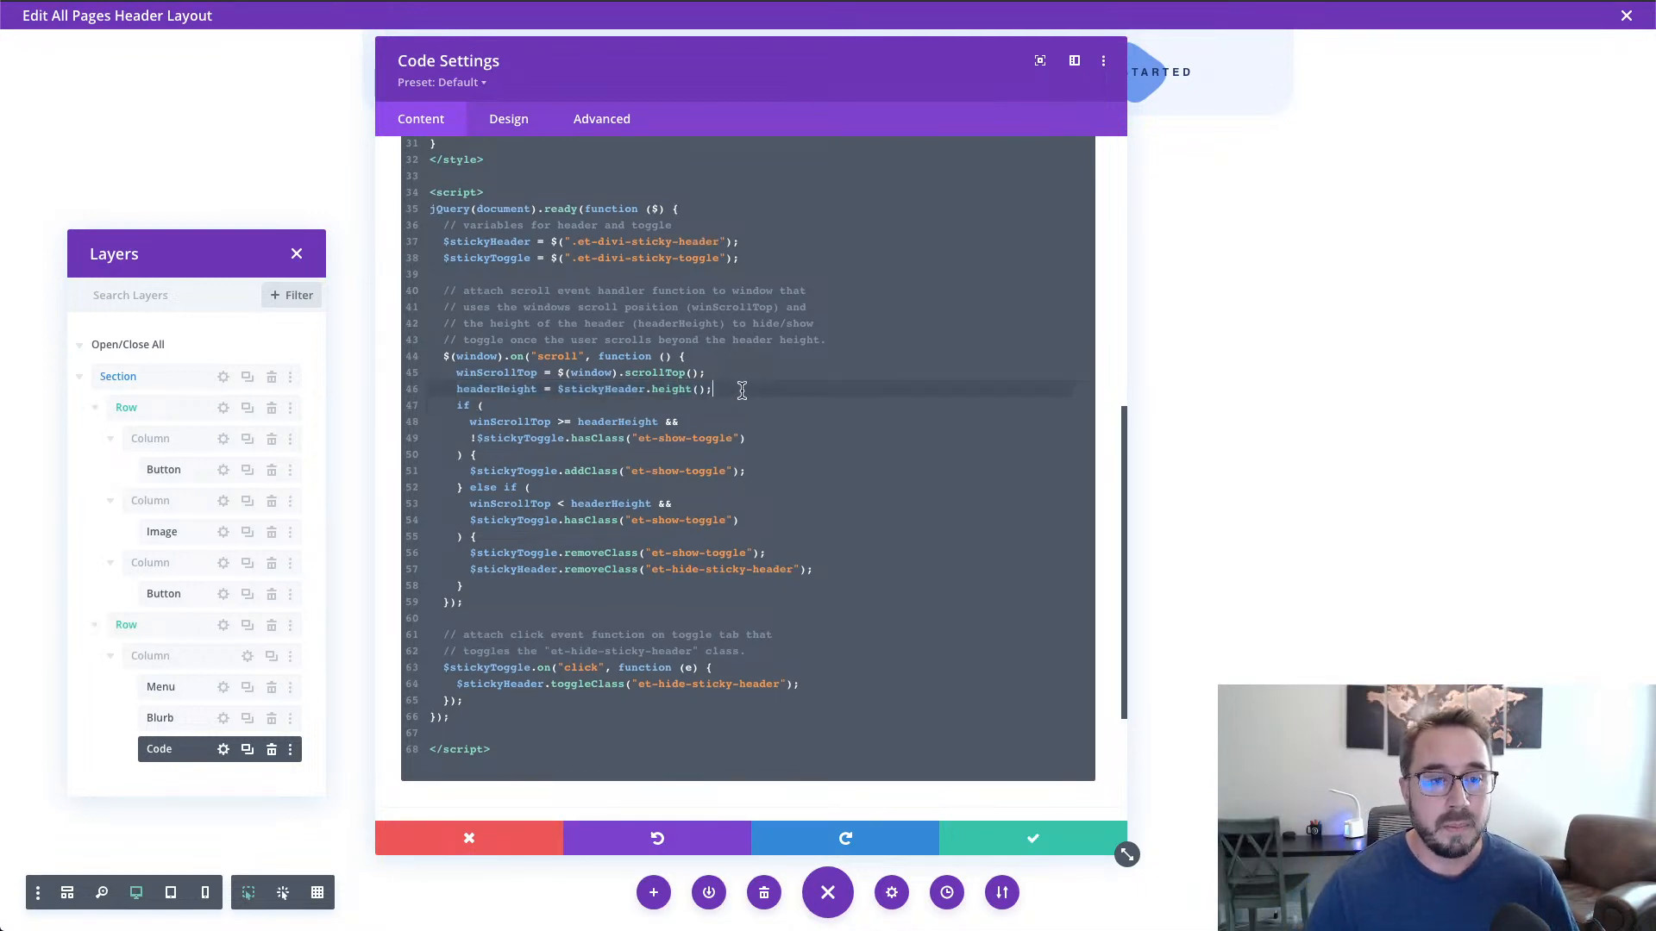
pyautogui.moveTo(714, 390); pyautogui.dragTo(455, 392)
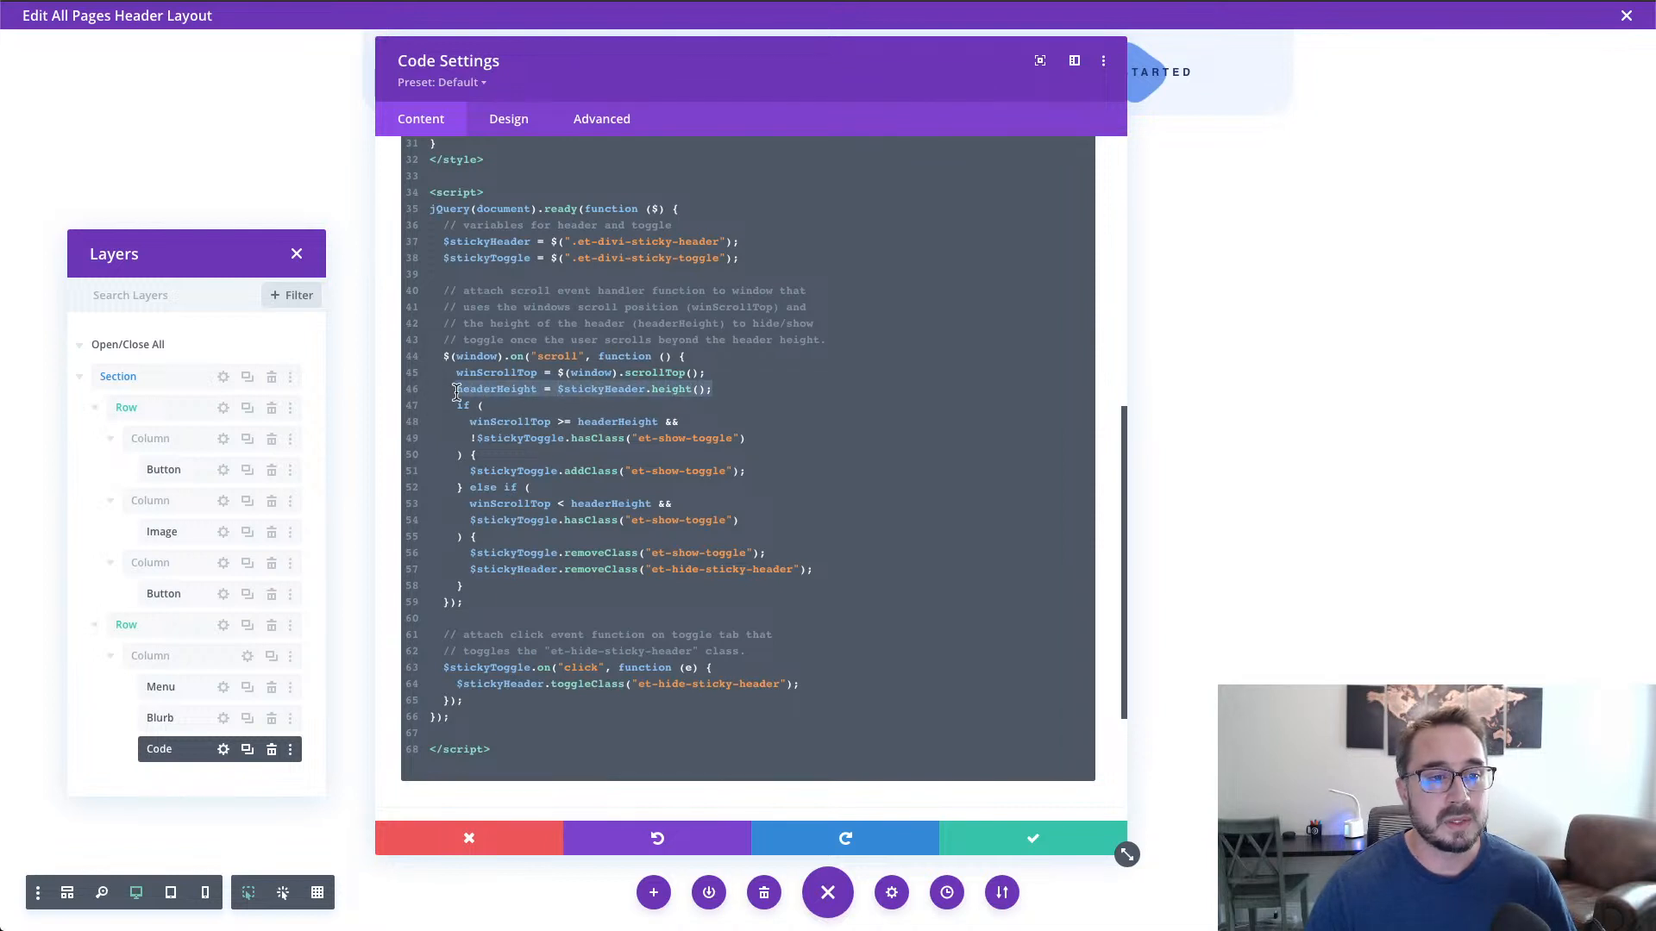
pyautogui.click(743, 390)
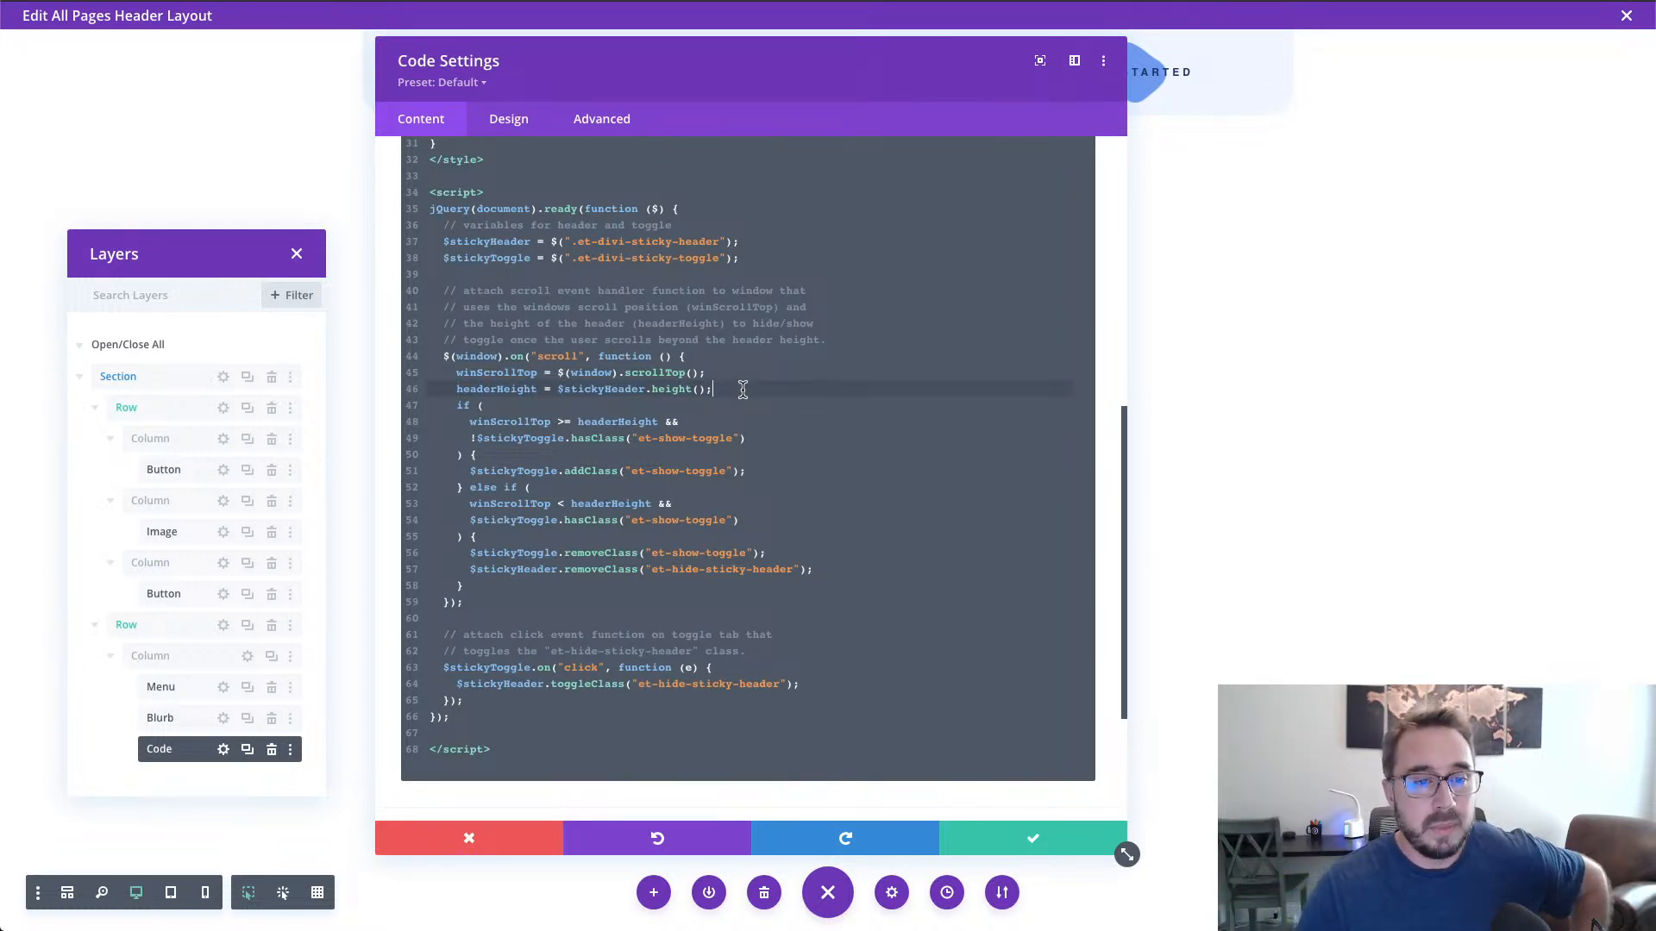
pyautogui.moveTo(722, 392); pyautogui.dragTo(457, 393)
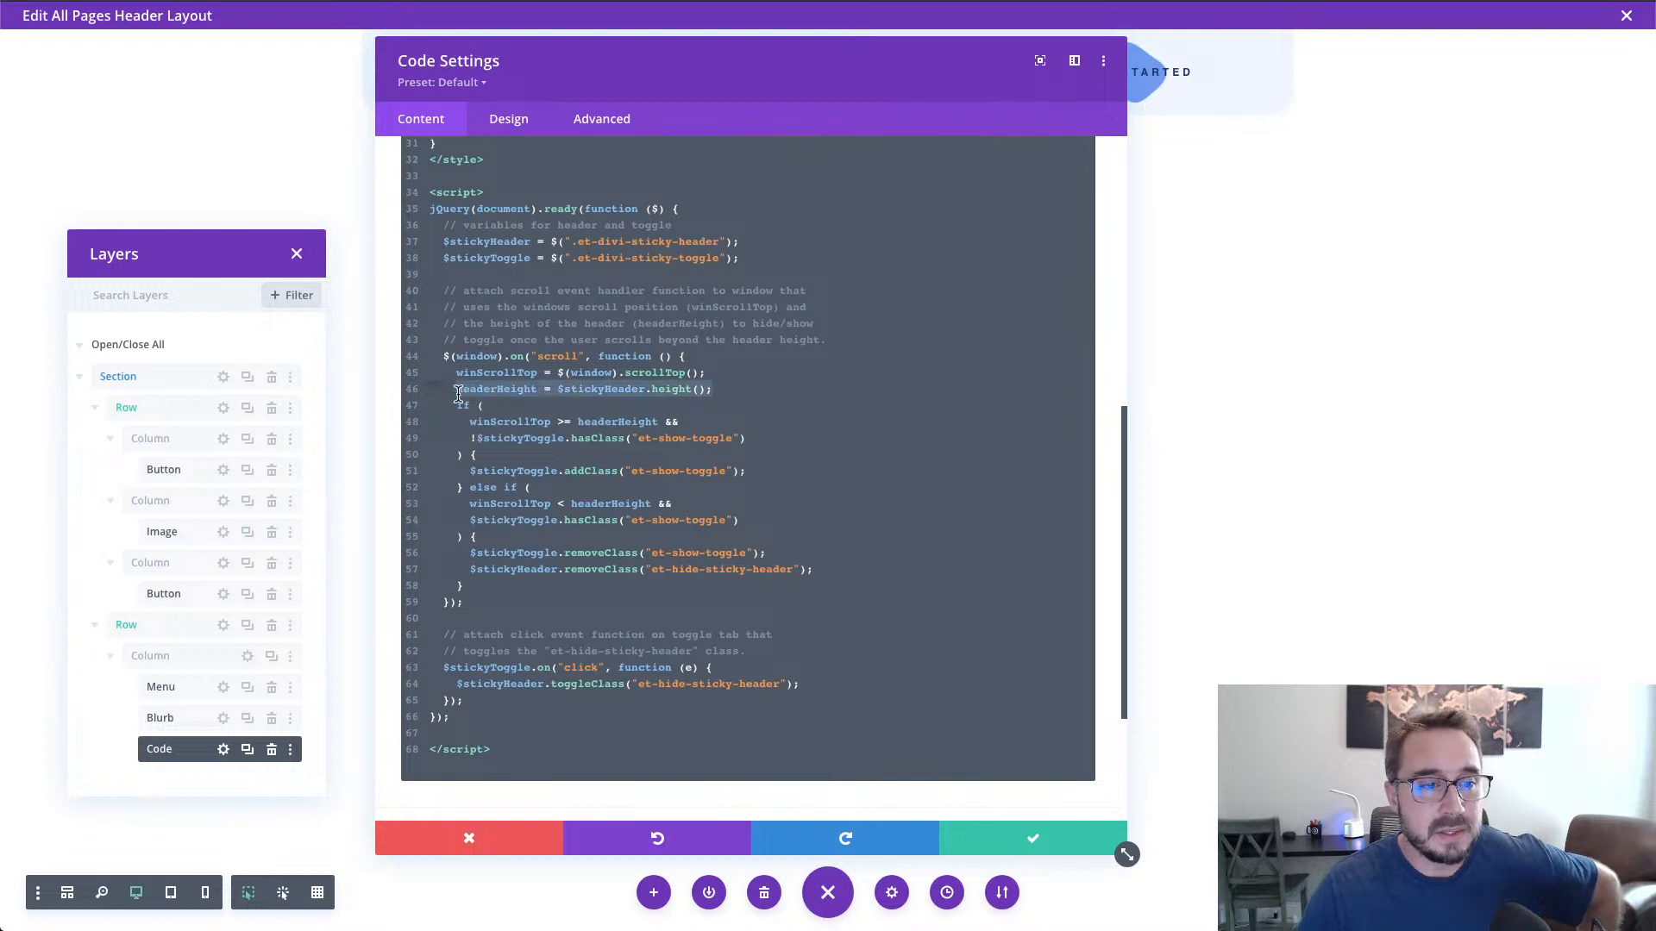
pyautogui.click(738, 390)
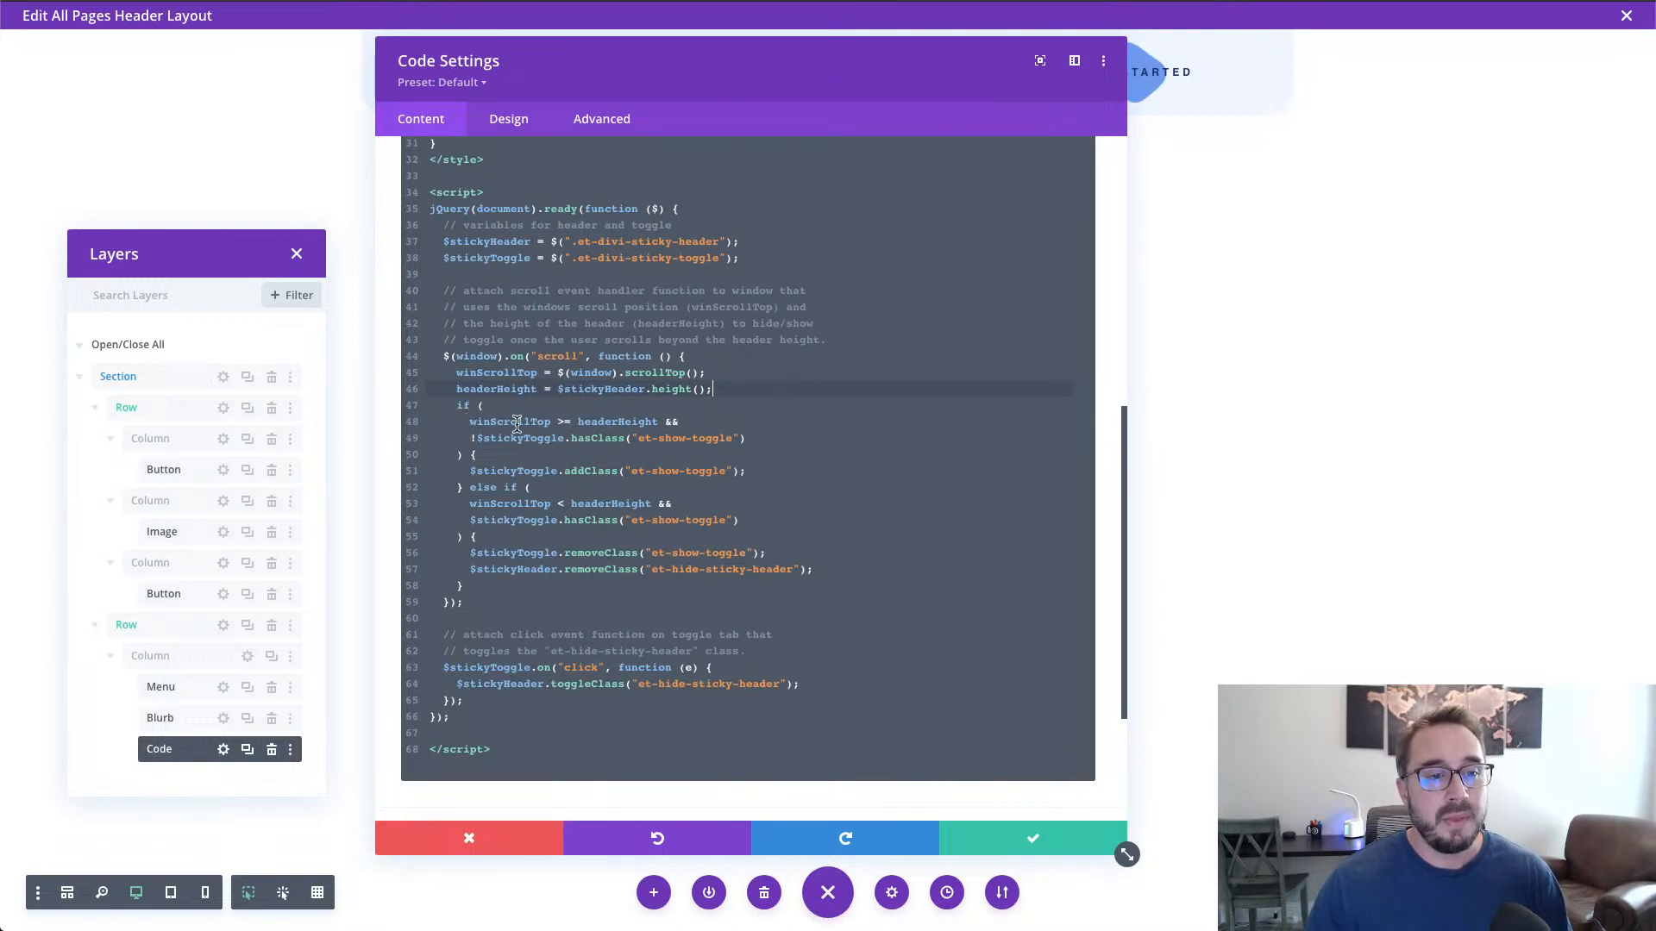
# Step: Review the scroll handler's if condition, highlighting winScrollTop and the addClass line that adds et-show-toggle
pyautogui.moveTo(470, 422); pyautogui.dragTo(550, 421)
pyautogui.click(800, 405)
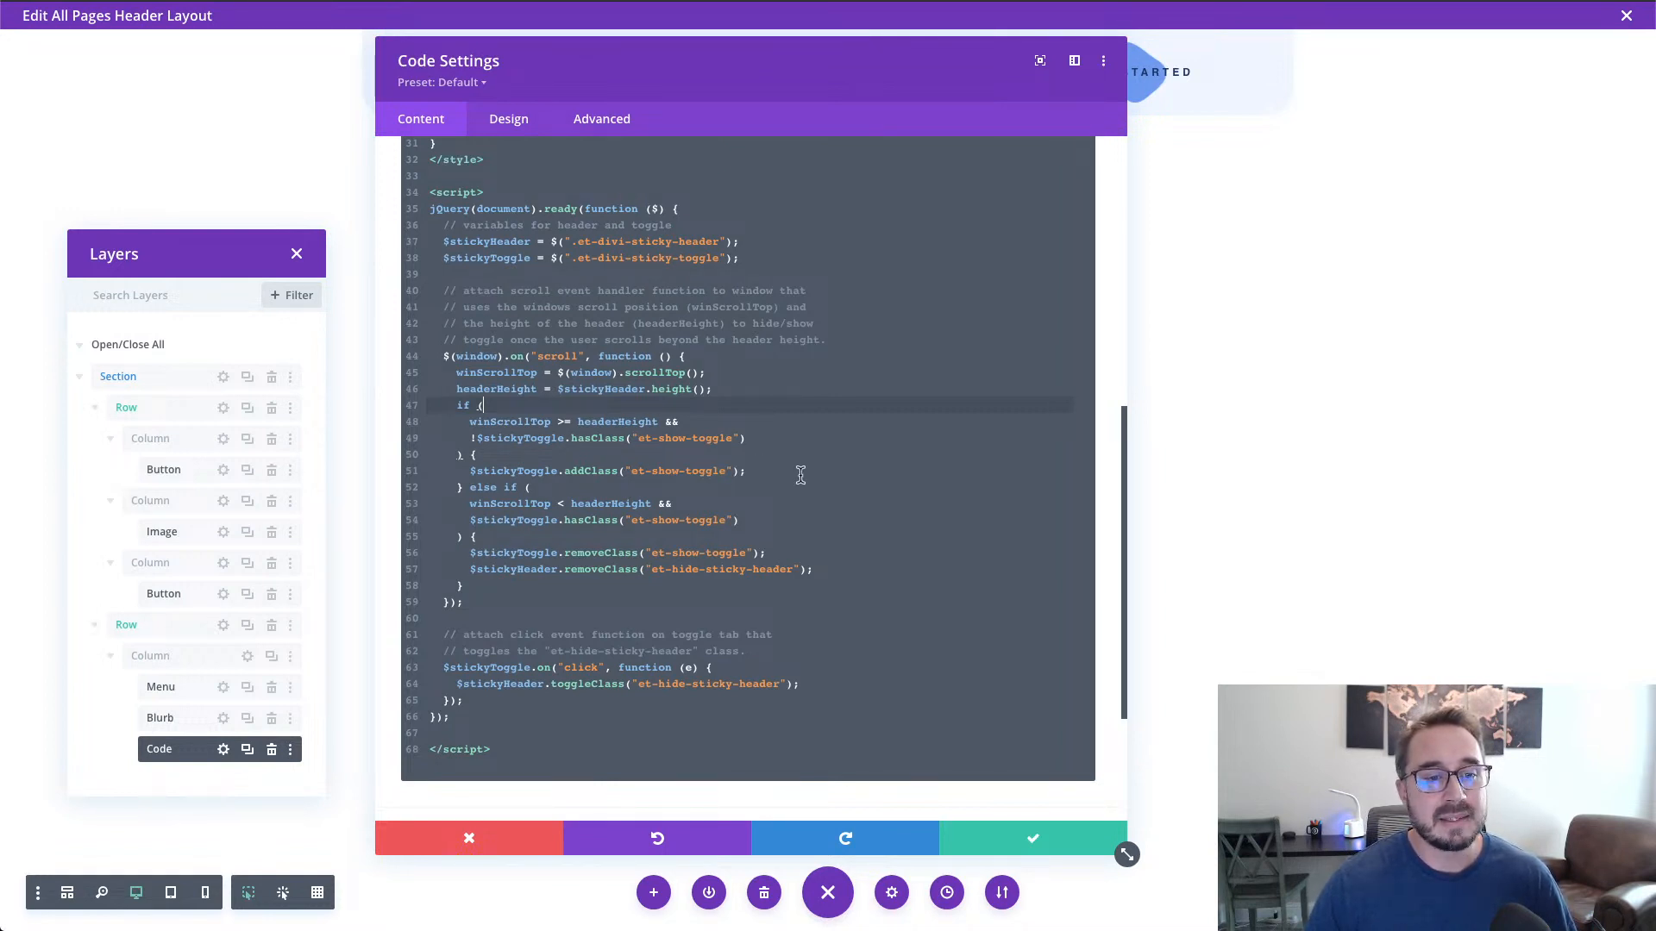
pyautogui.moveTo(748, 465); pyautogui.dragTo(462, 475)
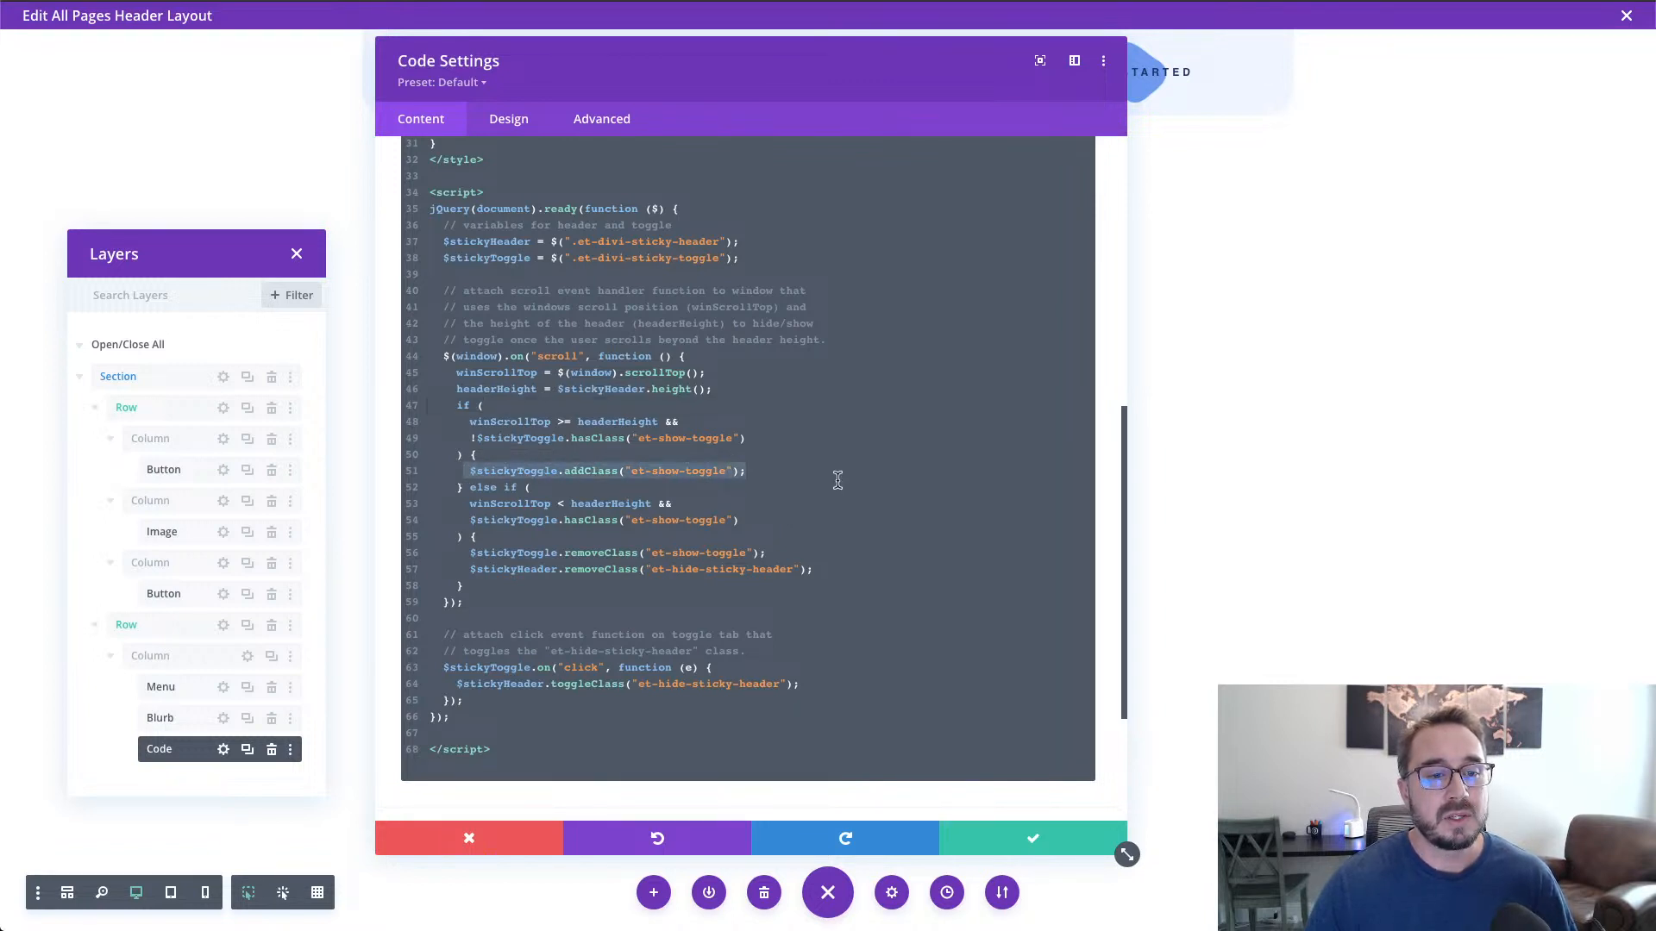
pyautogui.click(839, 480)
pyautogui.click(814, 470)
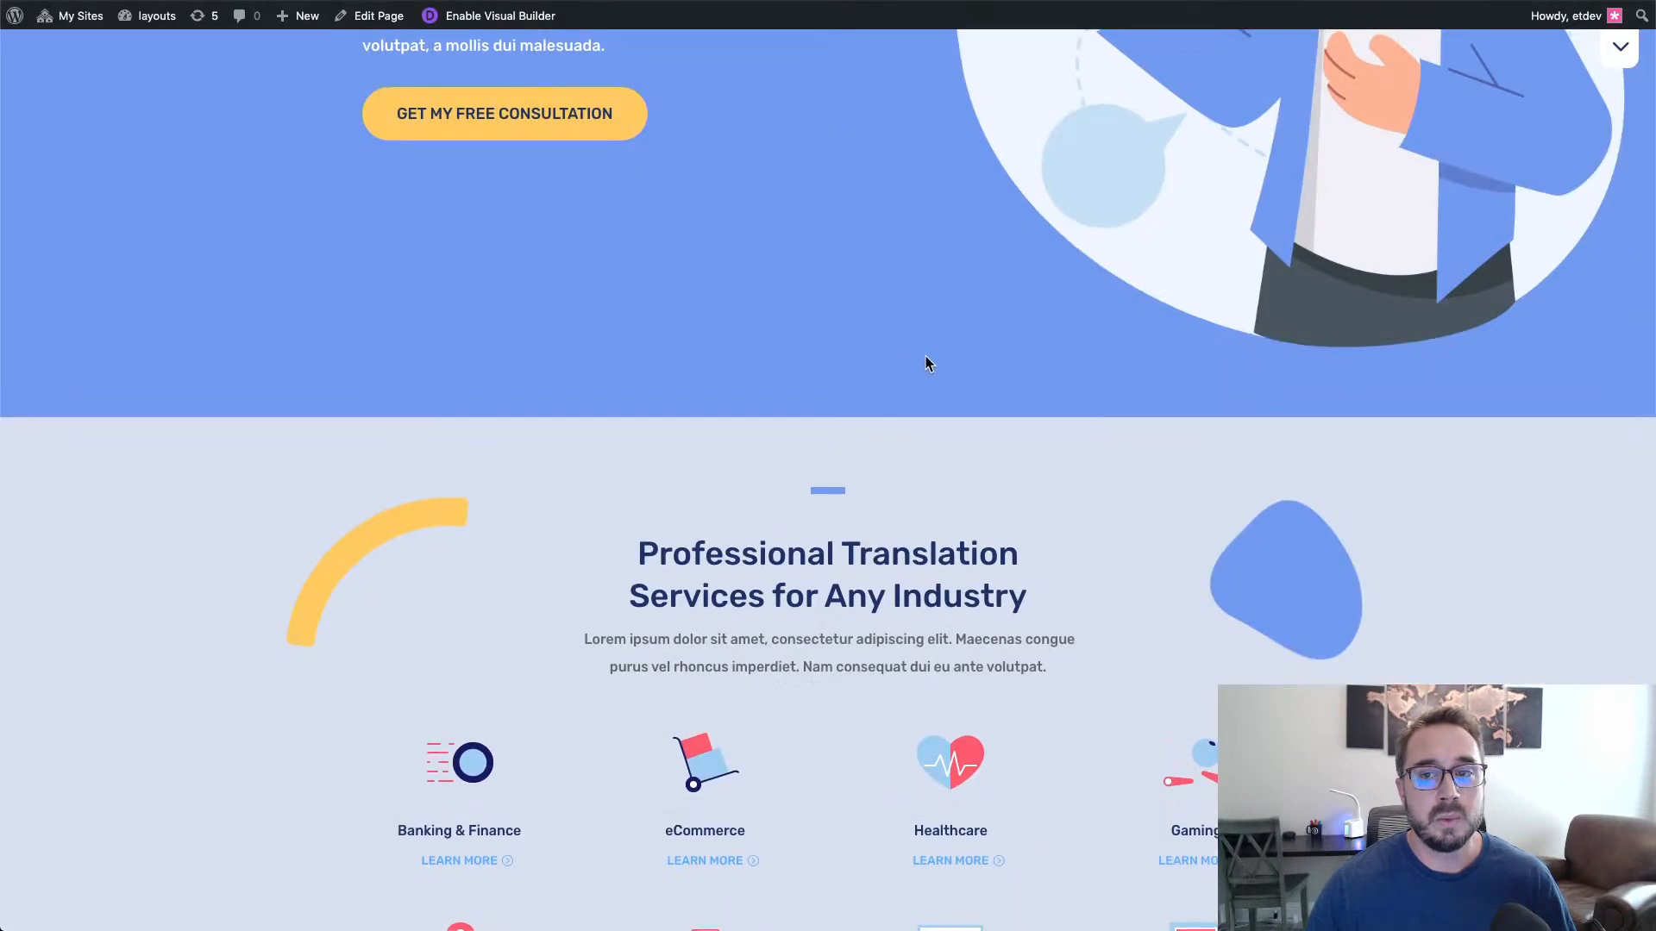
# Step: Return to the live page's start and move slowly past the header's height to check when the toggle tab appears
pyautogui.scroll(7, 925, 356)
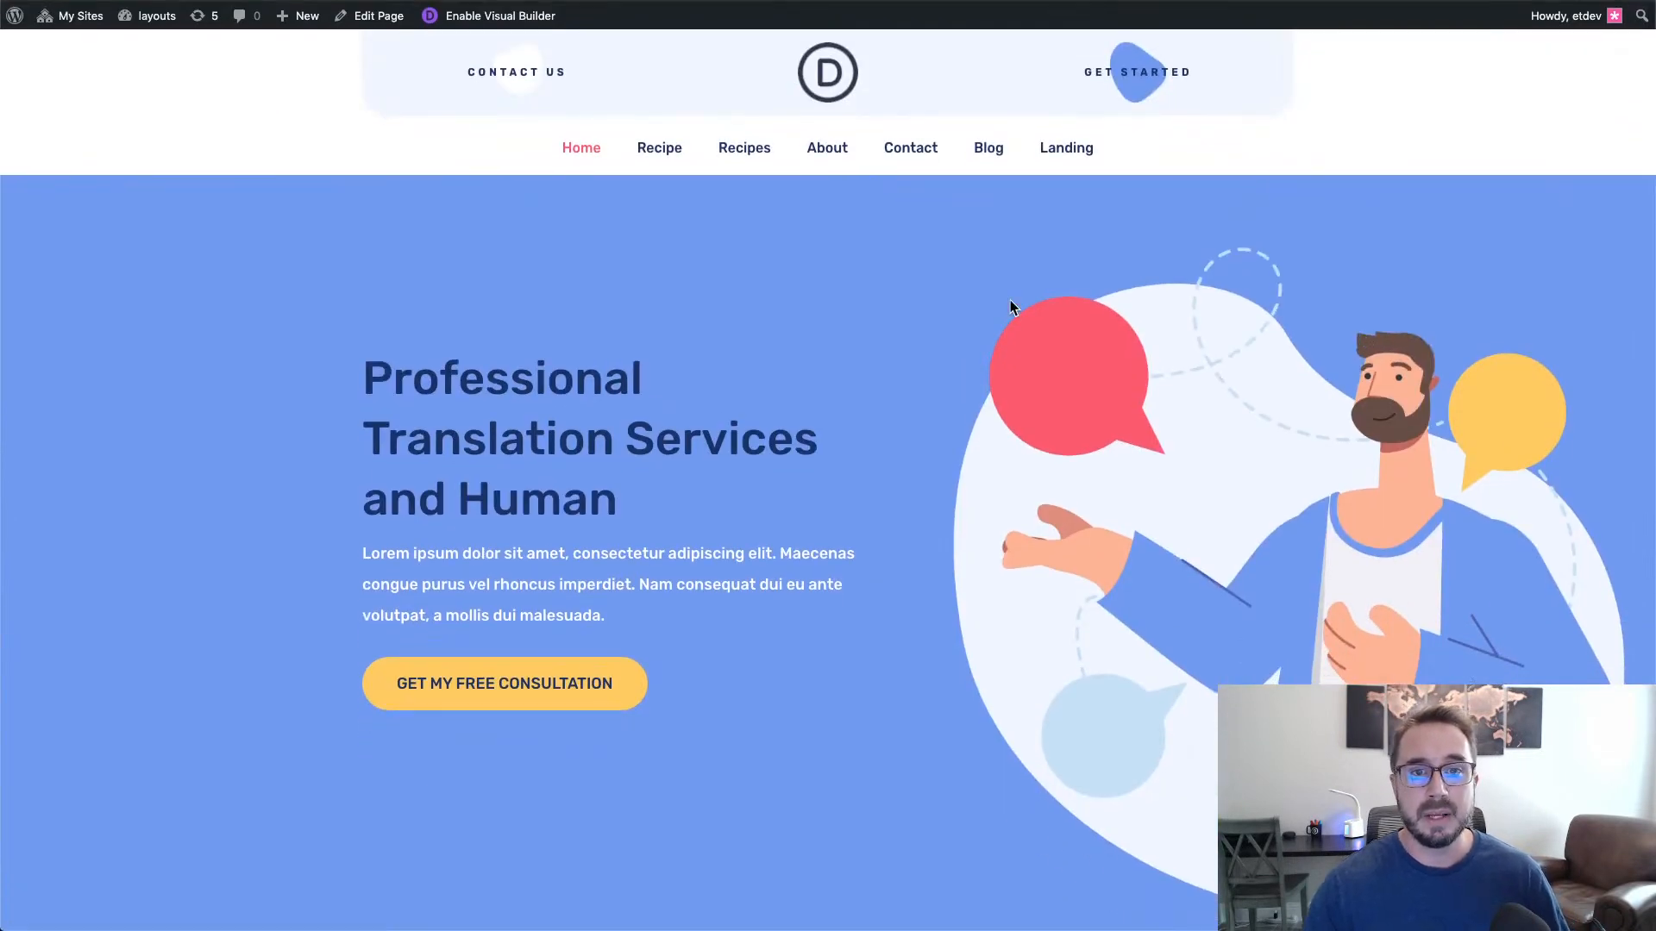
pyautogui.scroll(-1, 958, 293)
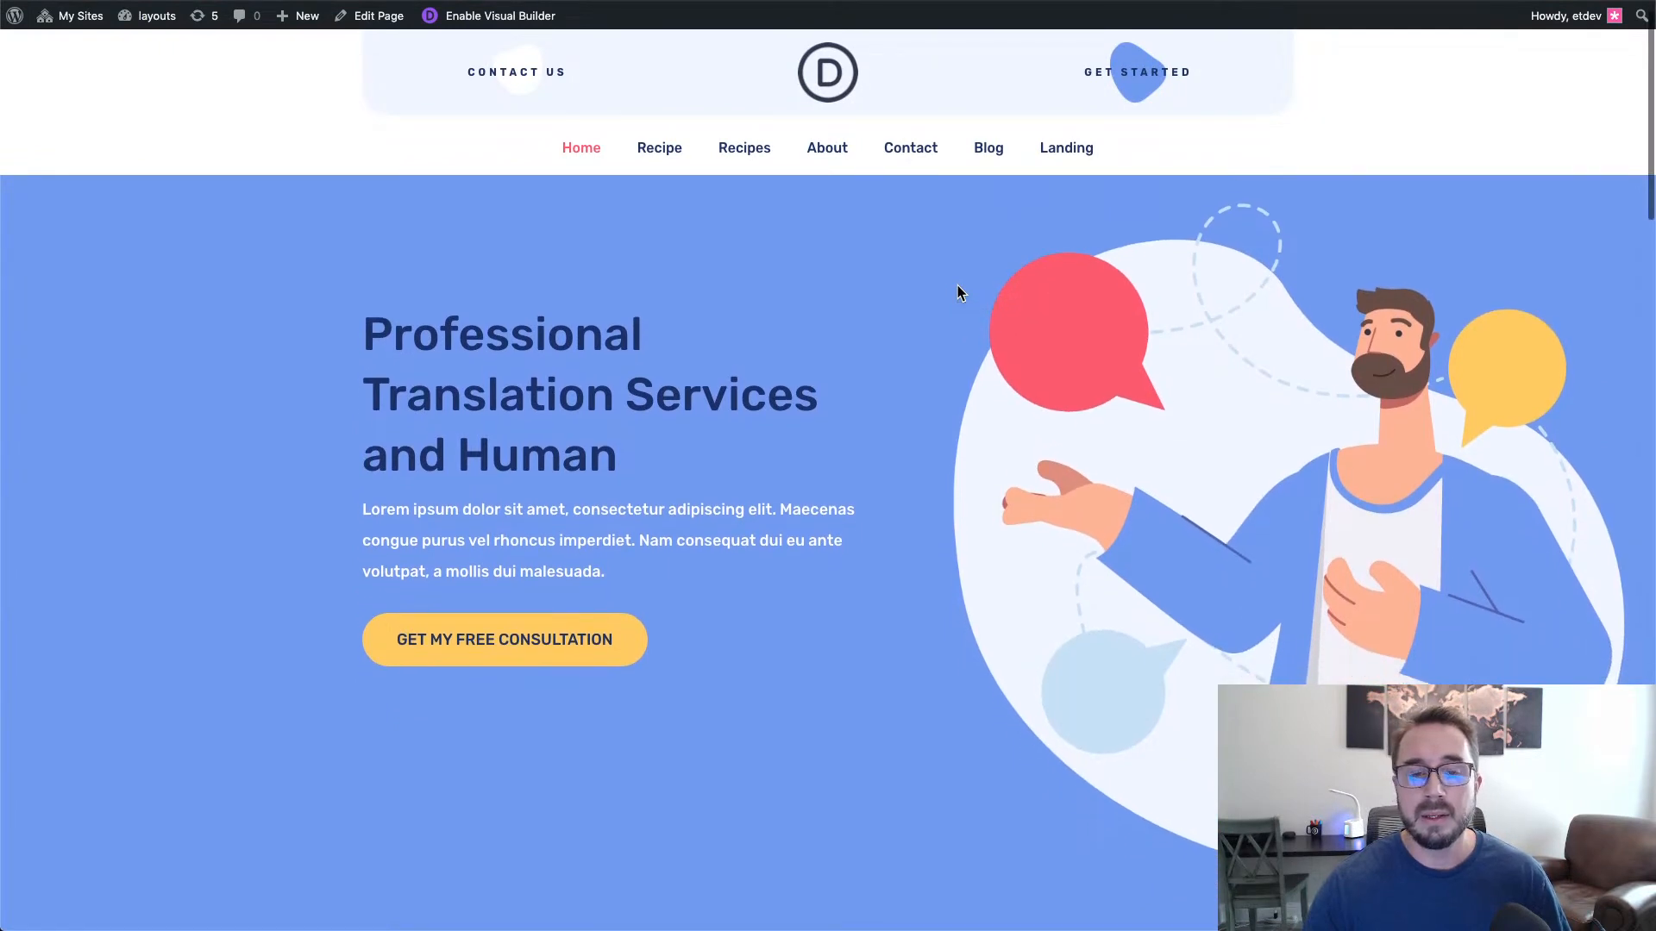
pyautogui.scroll(-1, 957, 293)
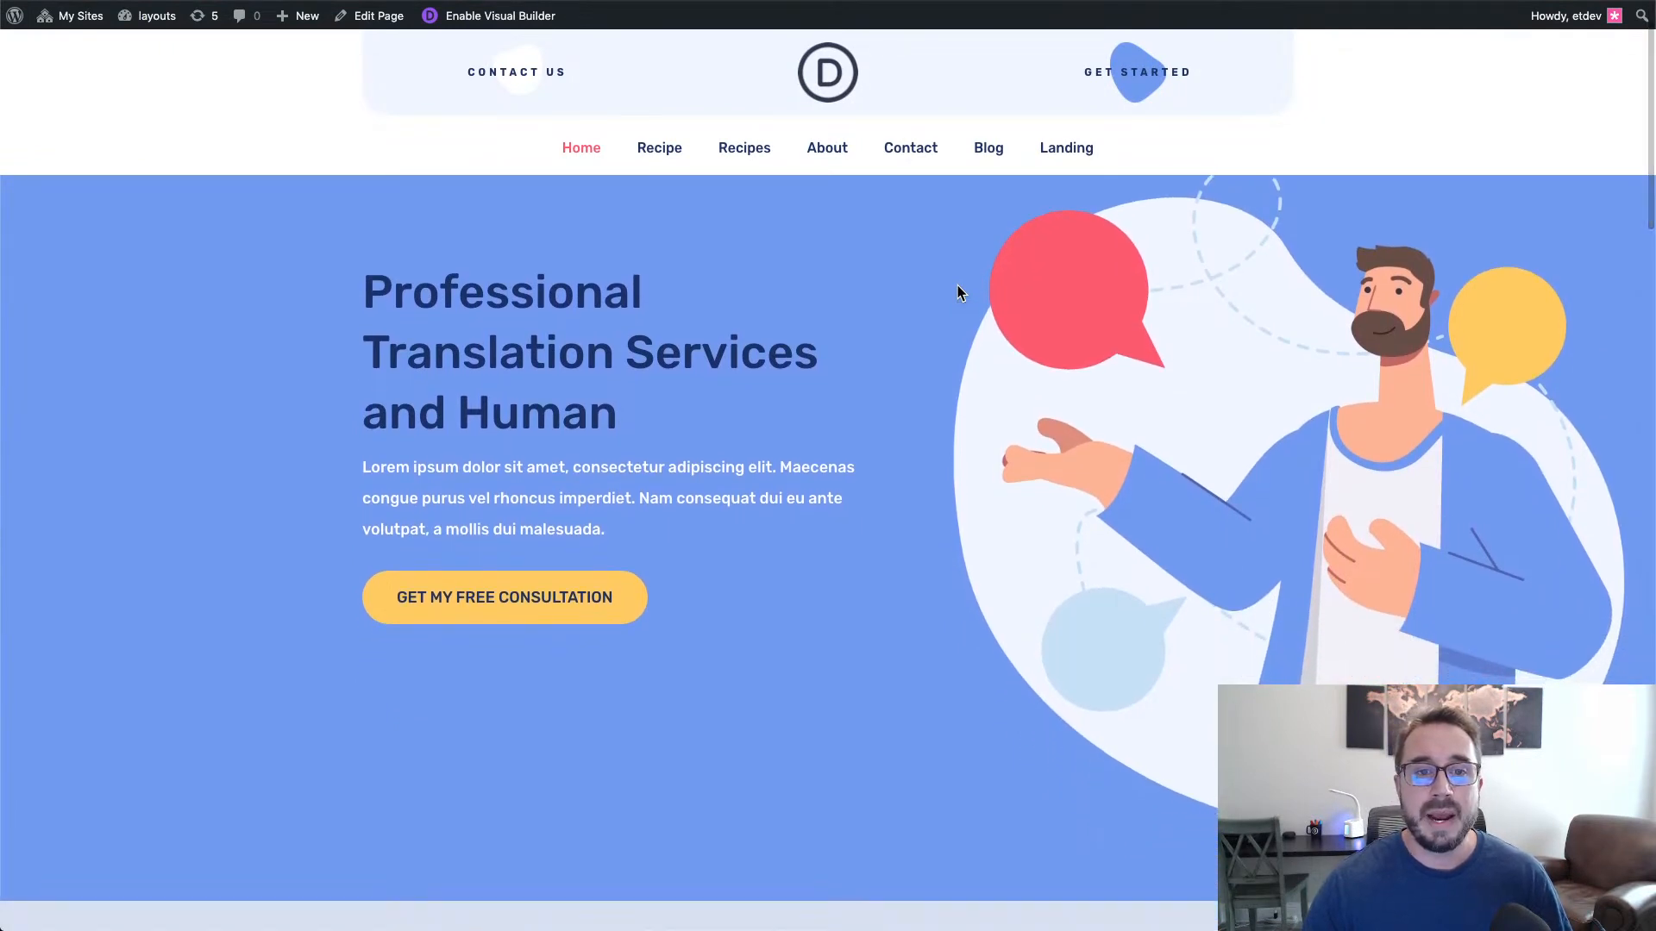
pyautogui.scroll(-1, 957, 293)
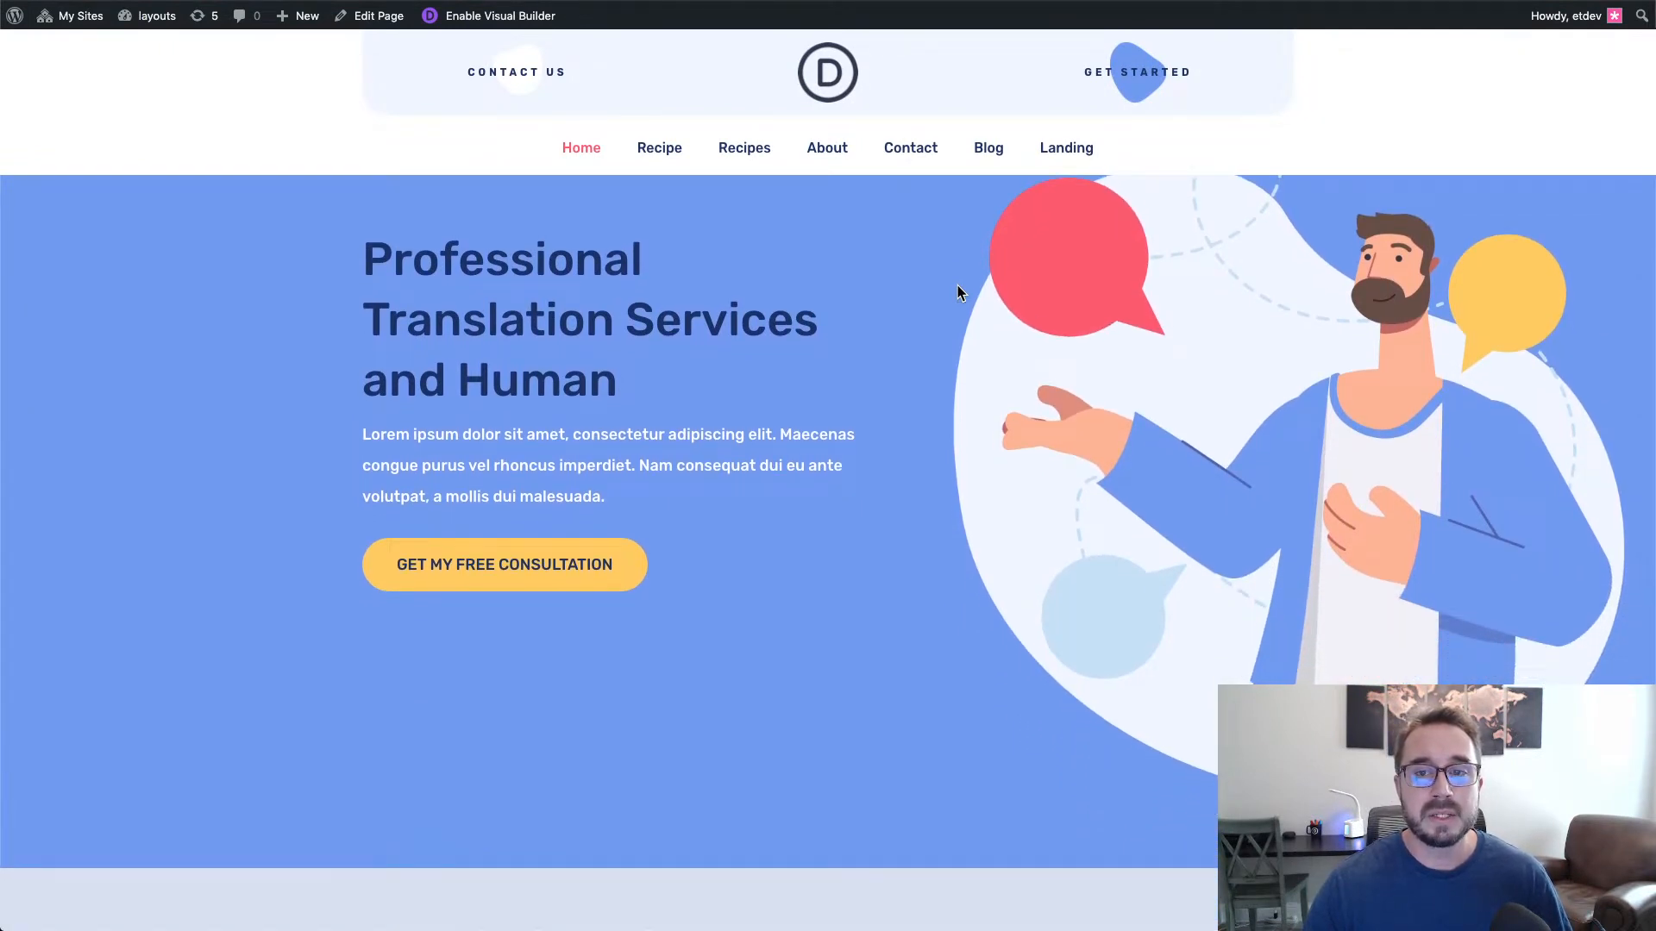
pyautogui.scroll(-1, 957, 293)
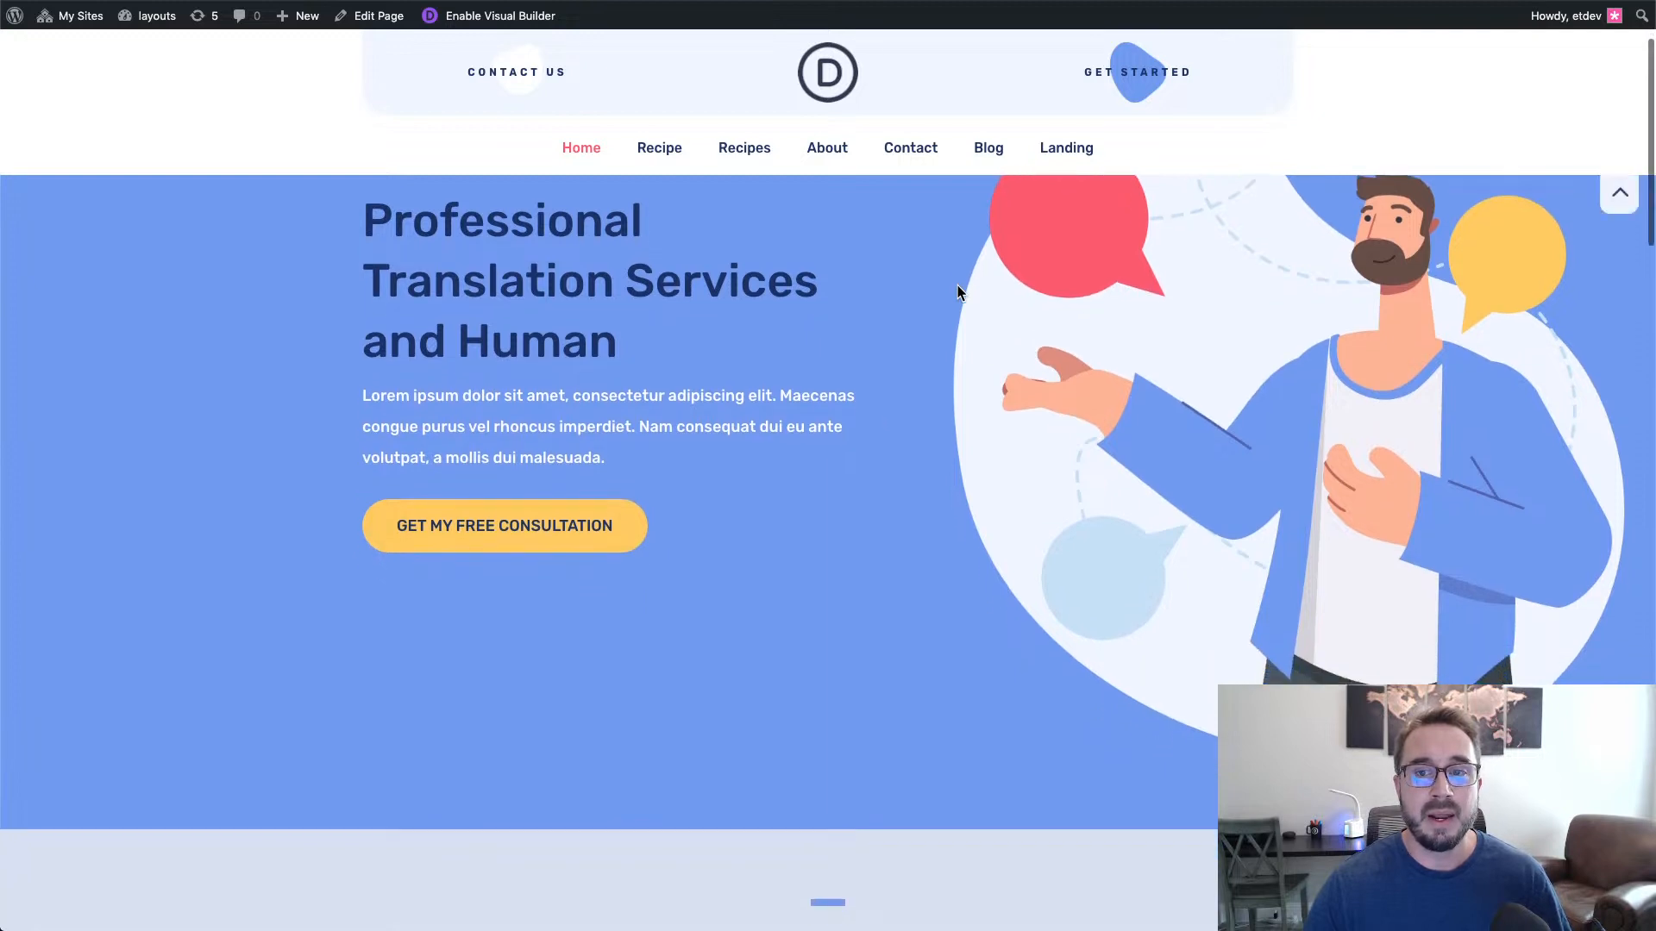
pyautogui.click(1620, 200)
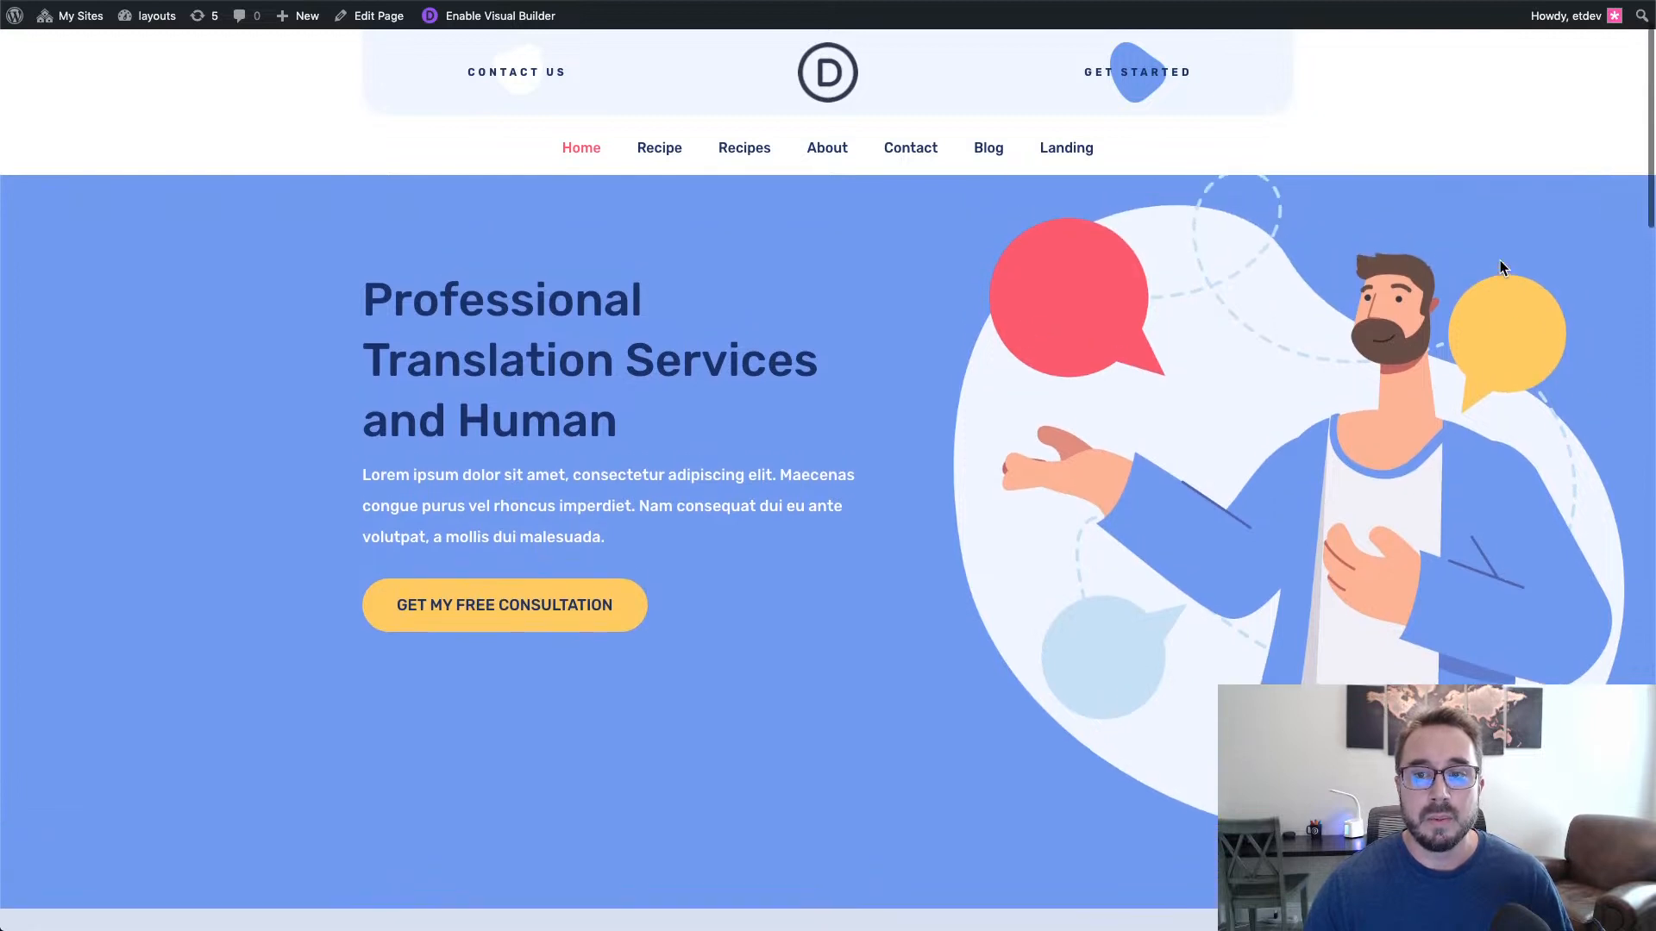
# Step: Test the toggle tab's showing and hiding by repeatedly moving the live page back and forth across the header-height threshold
pyautogui.scroll(-2, 1501, 267)
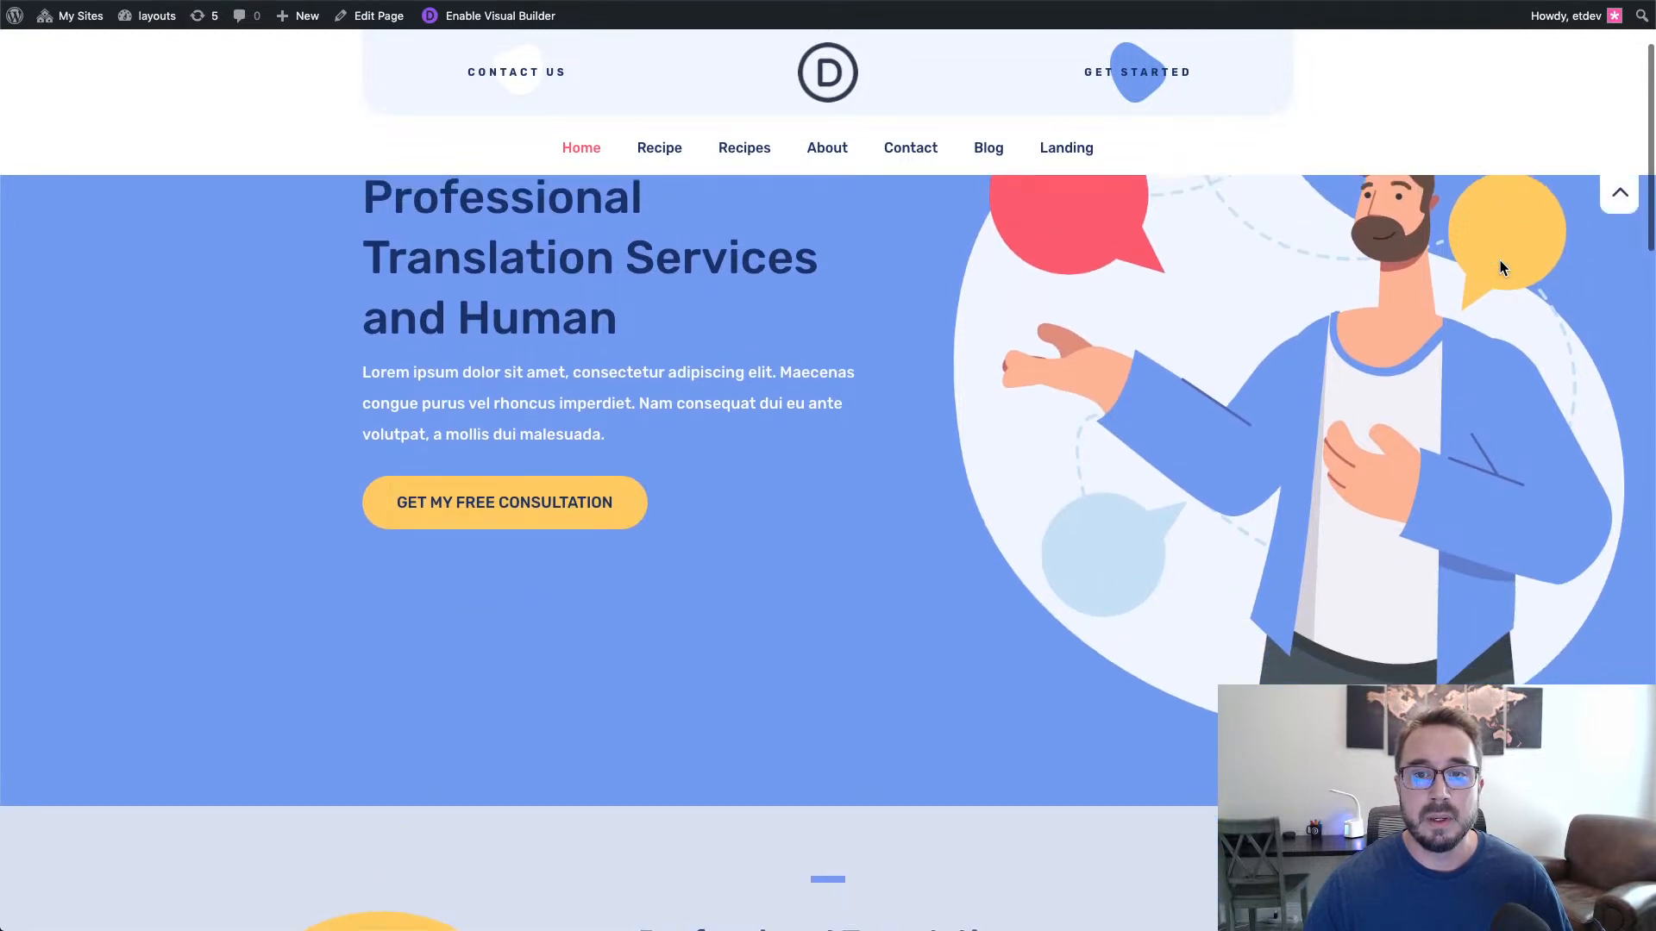
pyautogui.scroll(3, 1500, 267)
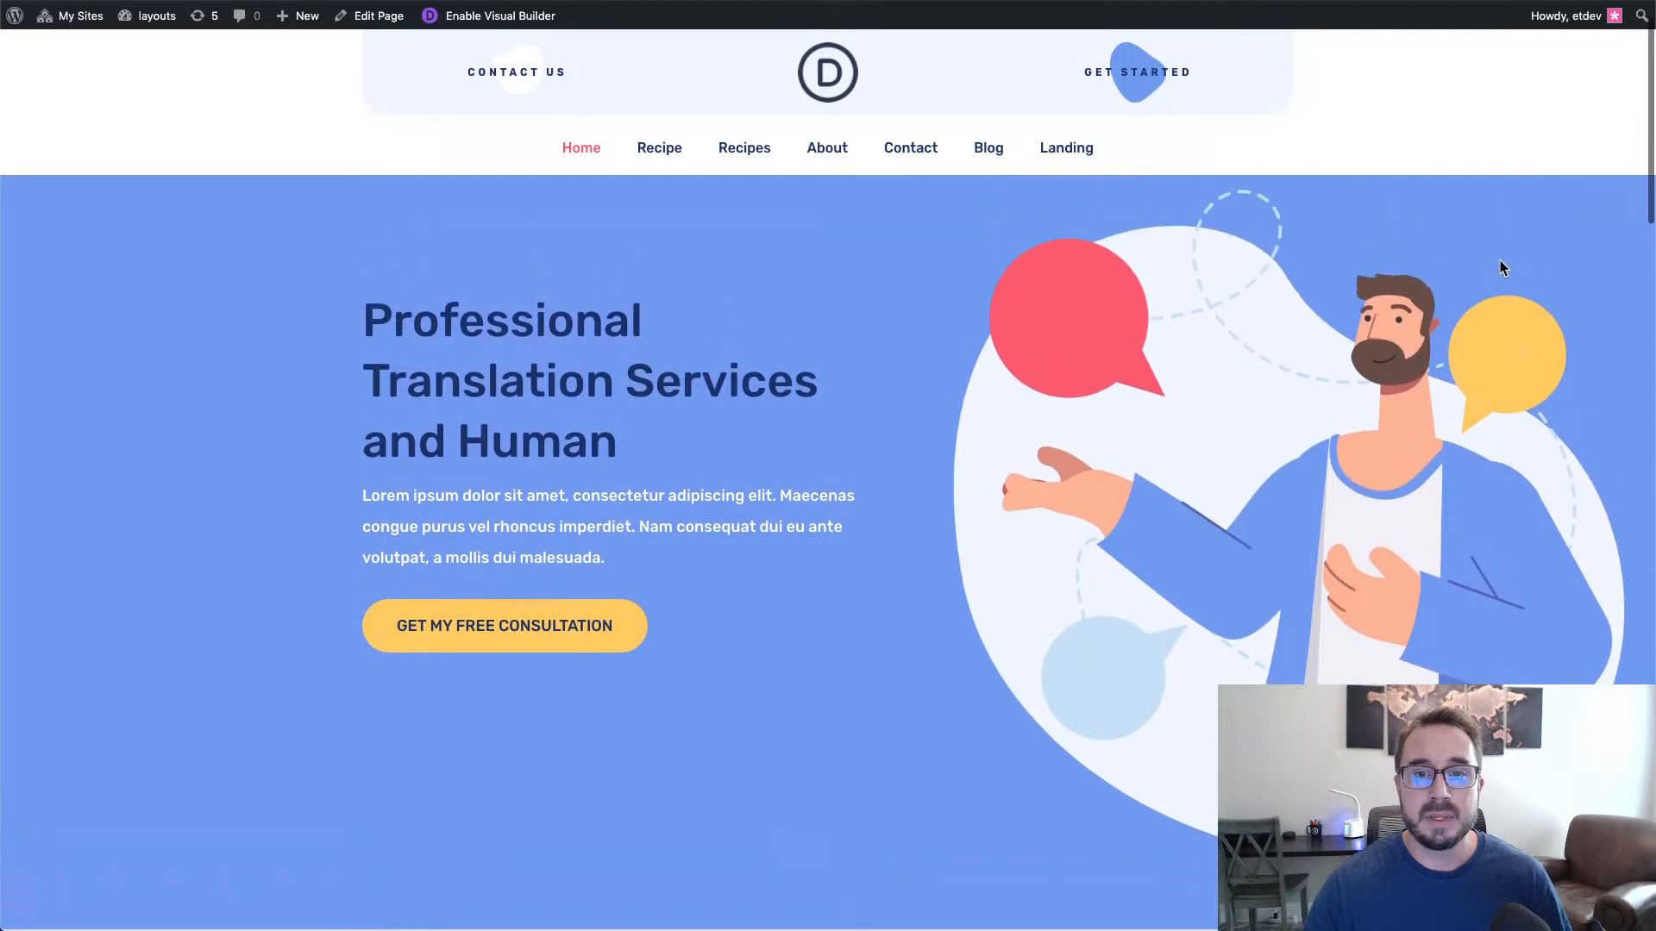
pyautogui.scroll(-3, 1500, 267)
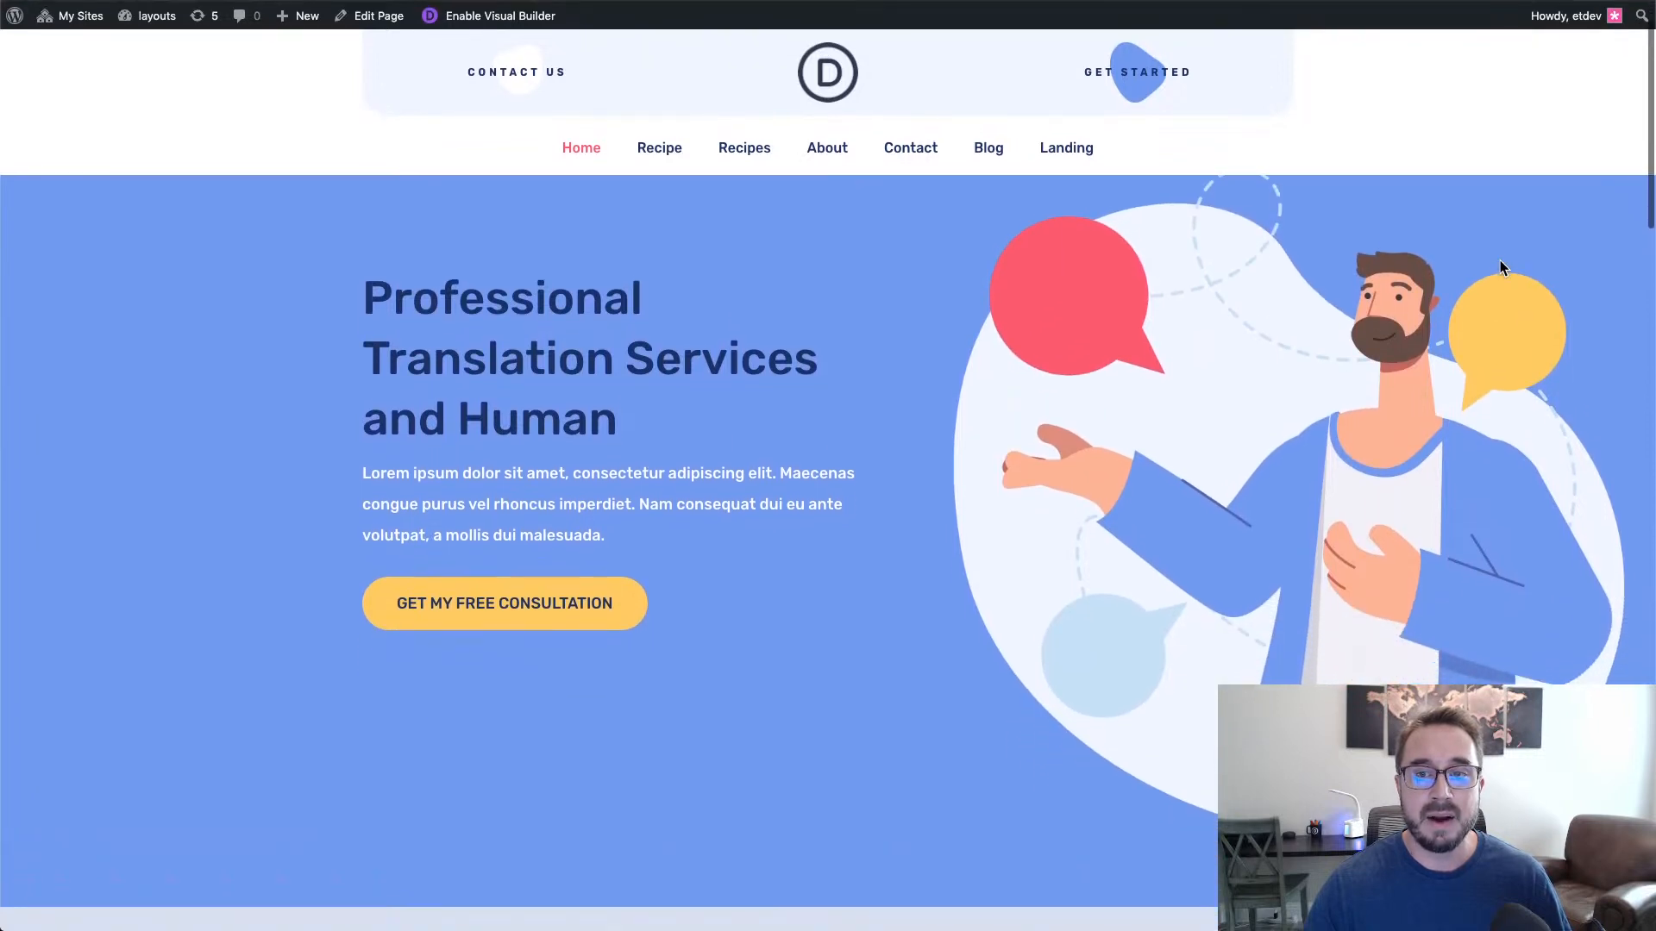
pyautogui.scroll(3, 1500, 267)
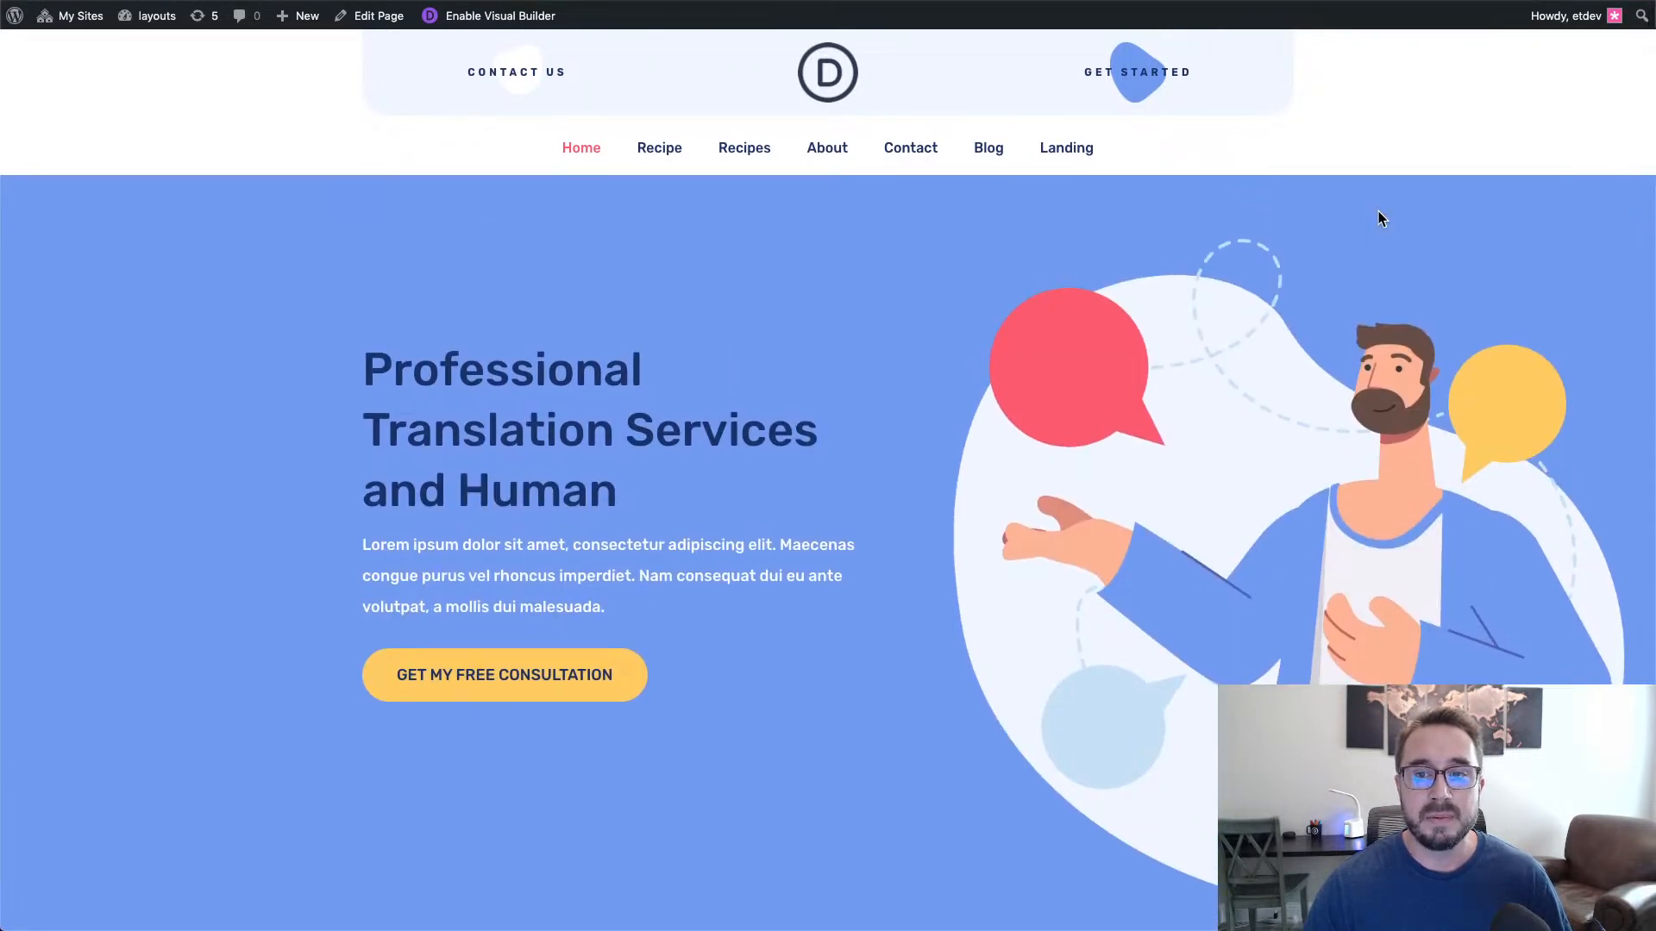
pyautogui.scroll(-5, 1385, 247)
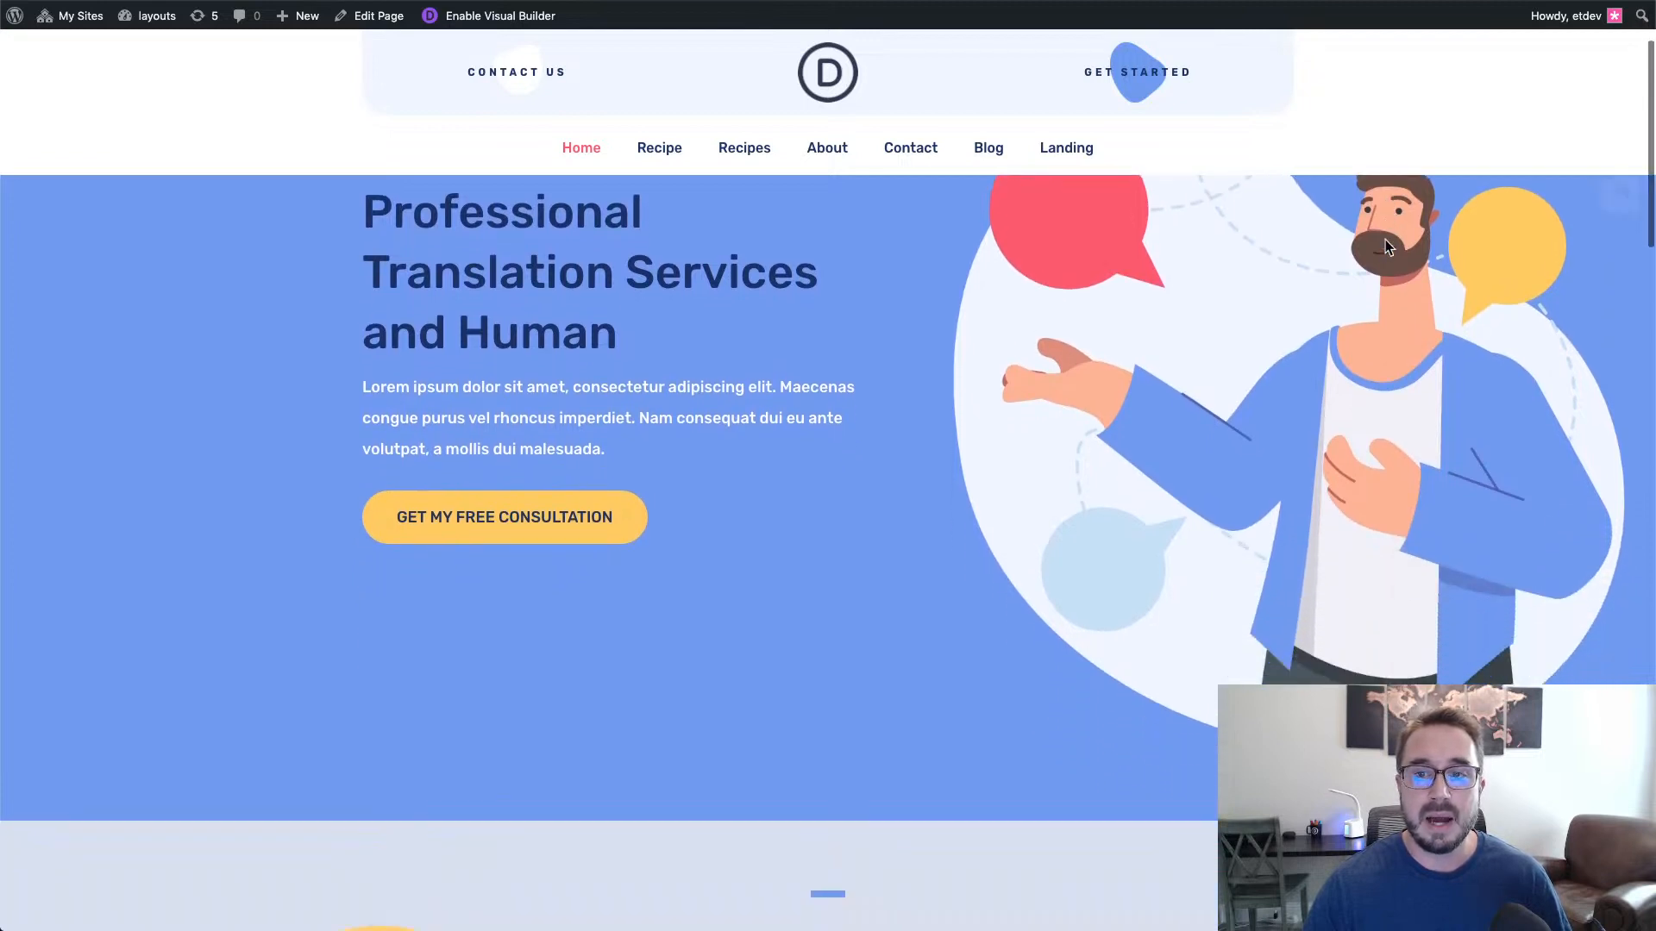
pyautogui.scroll(4, 1386, 247)
pyautogui.scroll(-3, 1385, 248)
pyautogui.scroll(3, 1386, 248)
pyautogui.scroll(-3, 1385, 248)
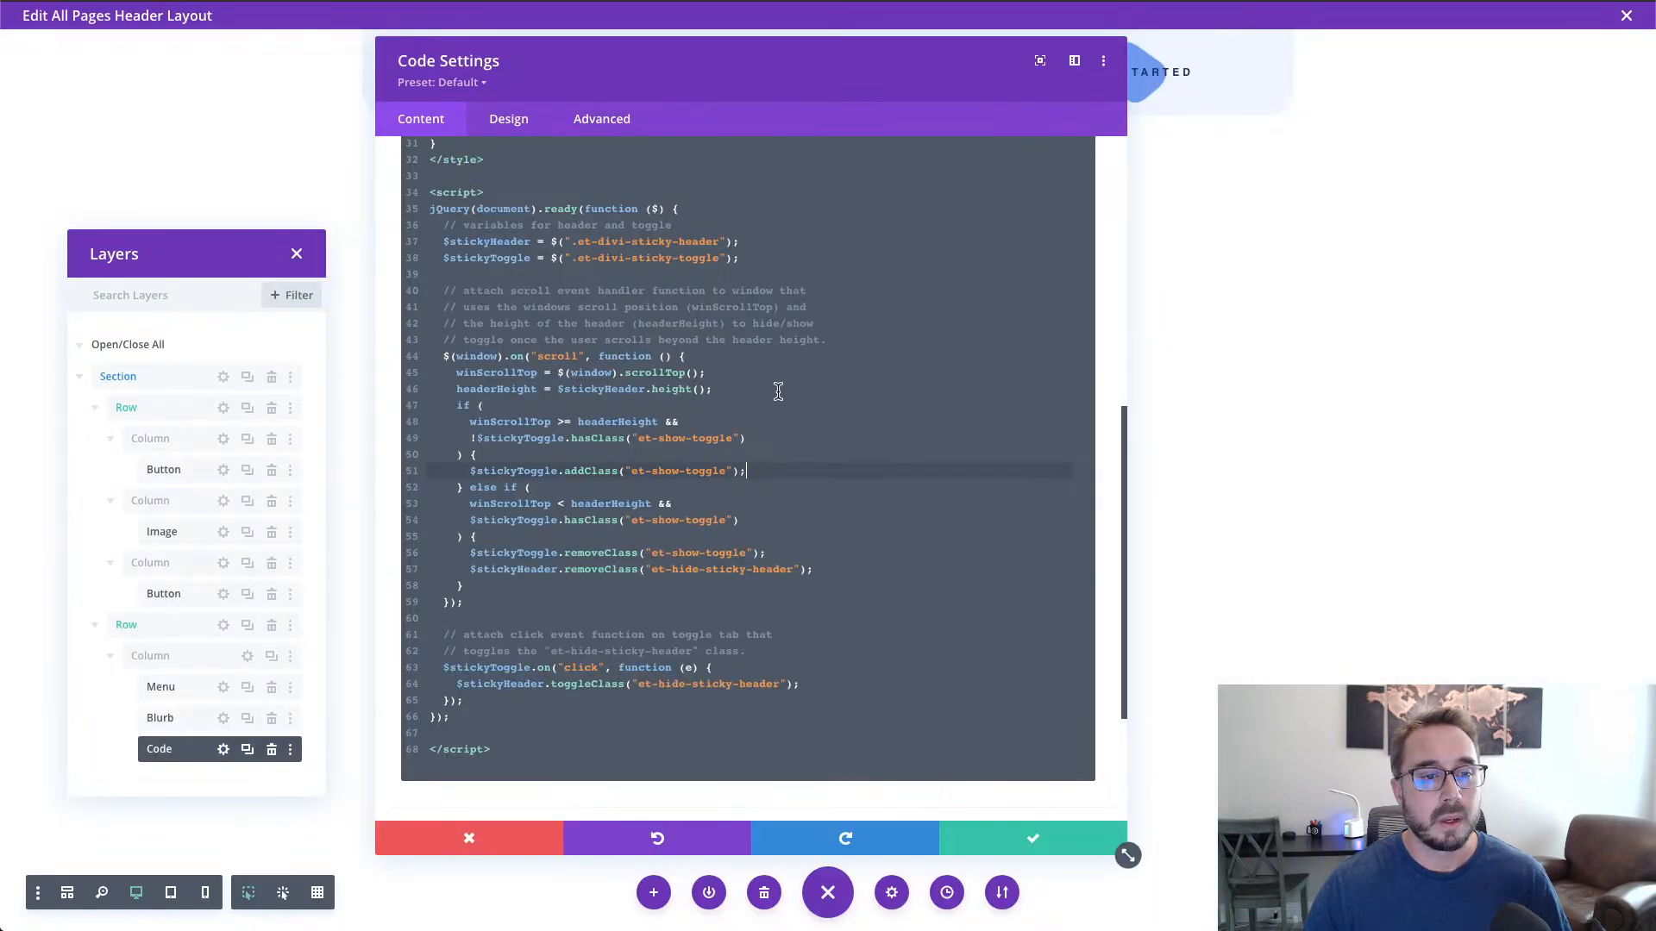
# Step: Review the scroll handler's else if condition, highlighting the $stickyToggle line that removes the et-show-toggle class
pyautogui.click(756, 487)
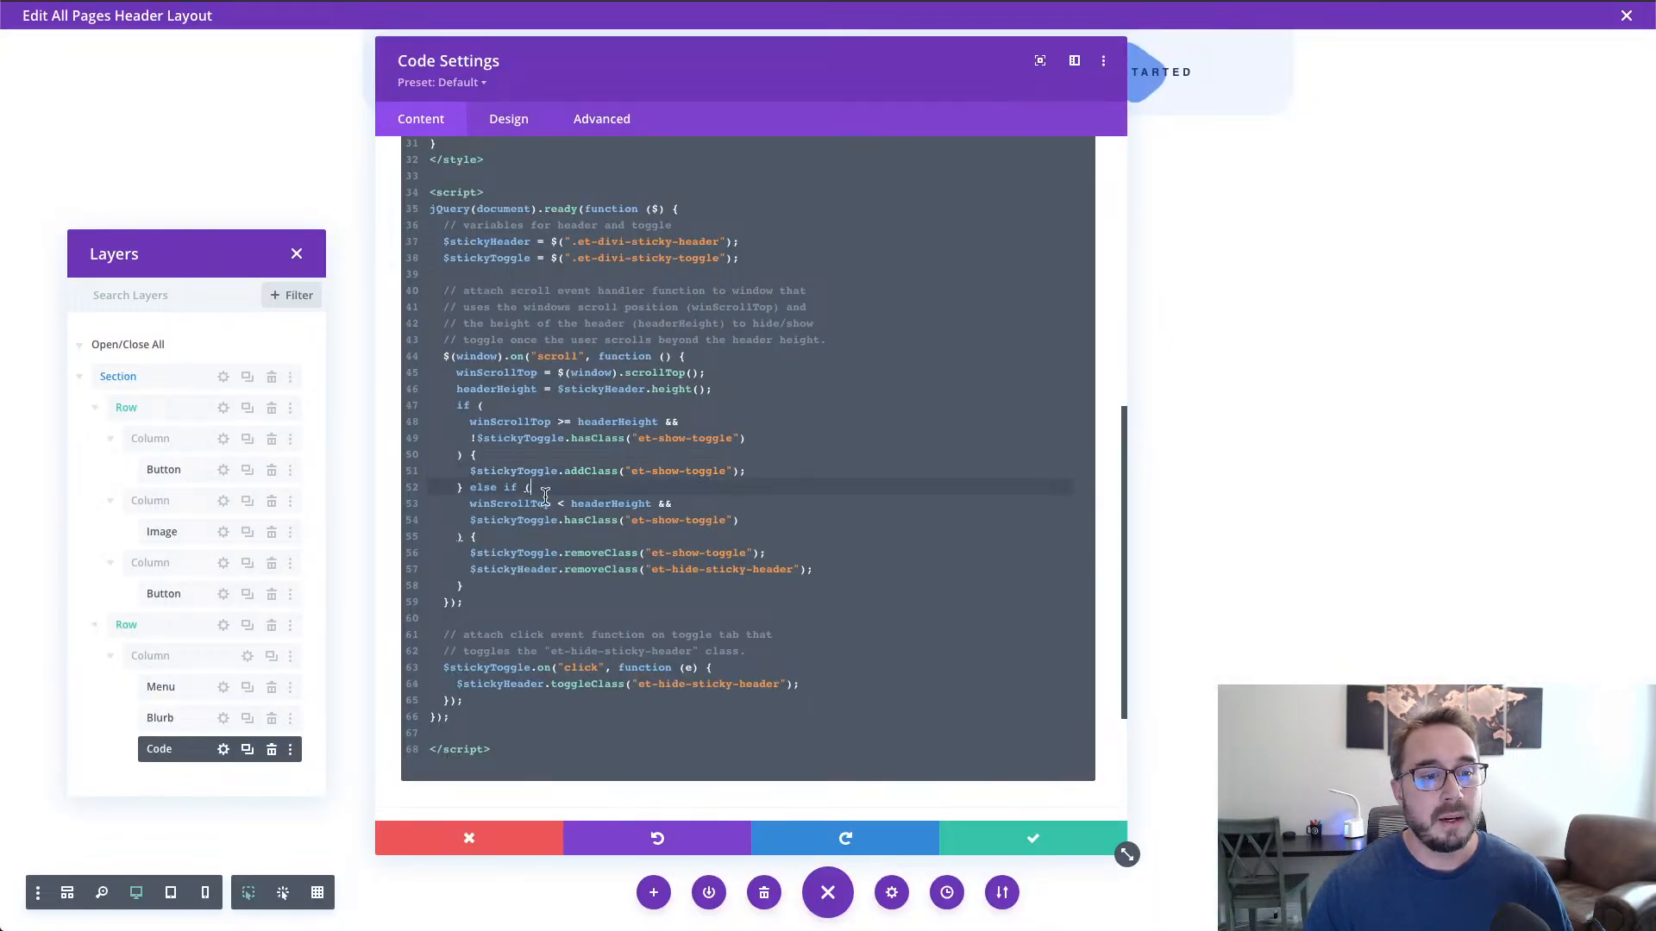
pyautogui.click(468, 504)
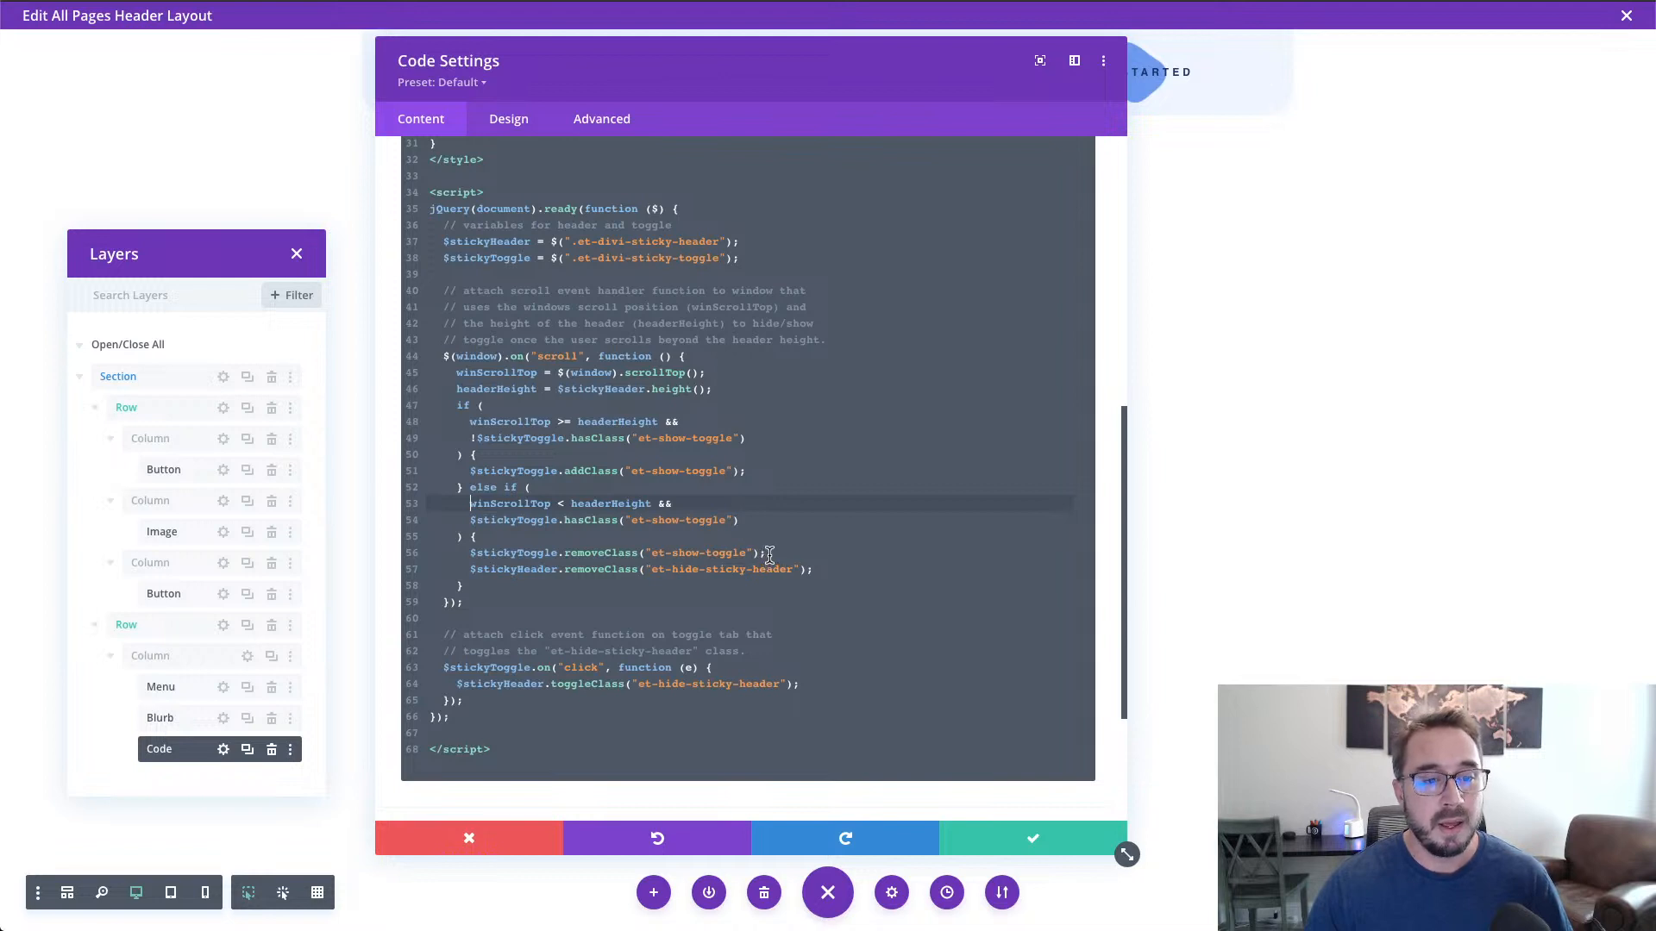
pyautogui.moveTo(766, 555); pyautogui.dragTo(469, 558)
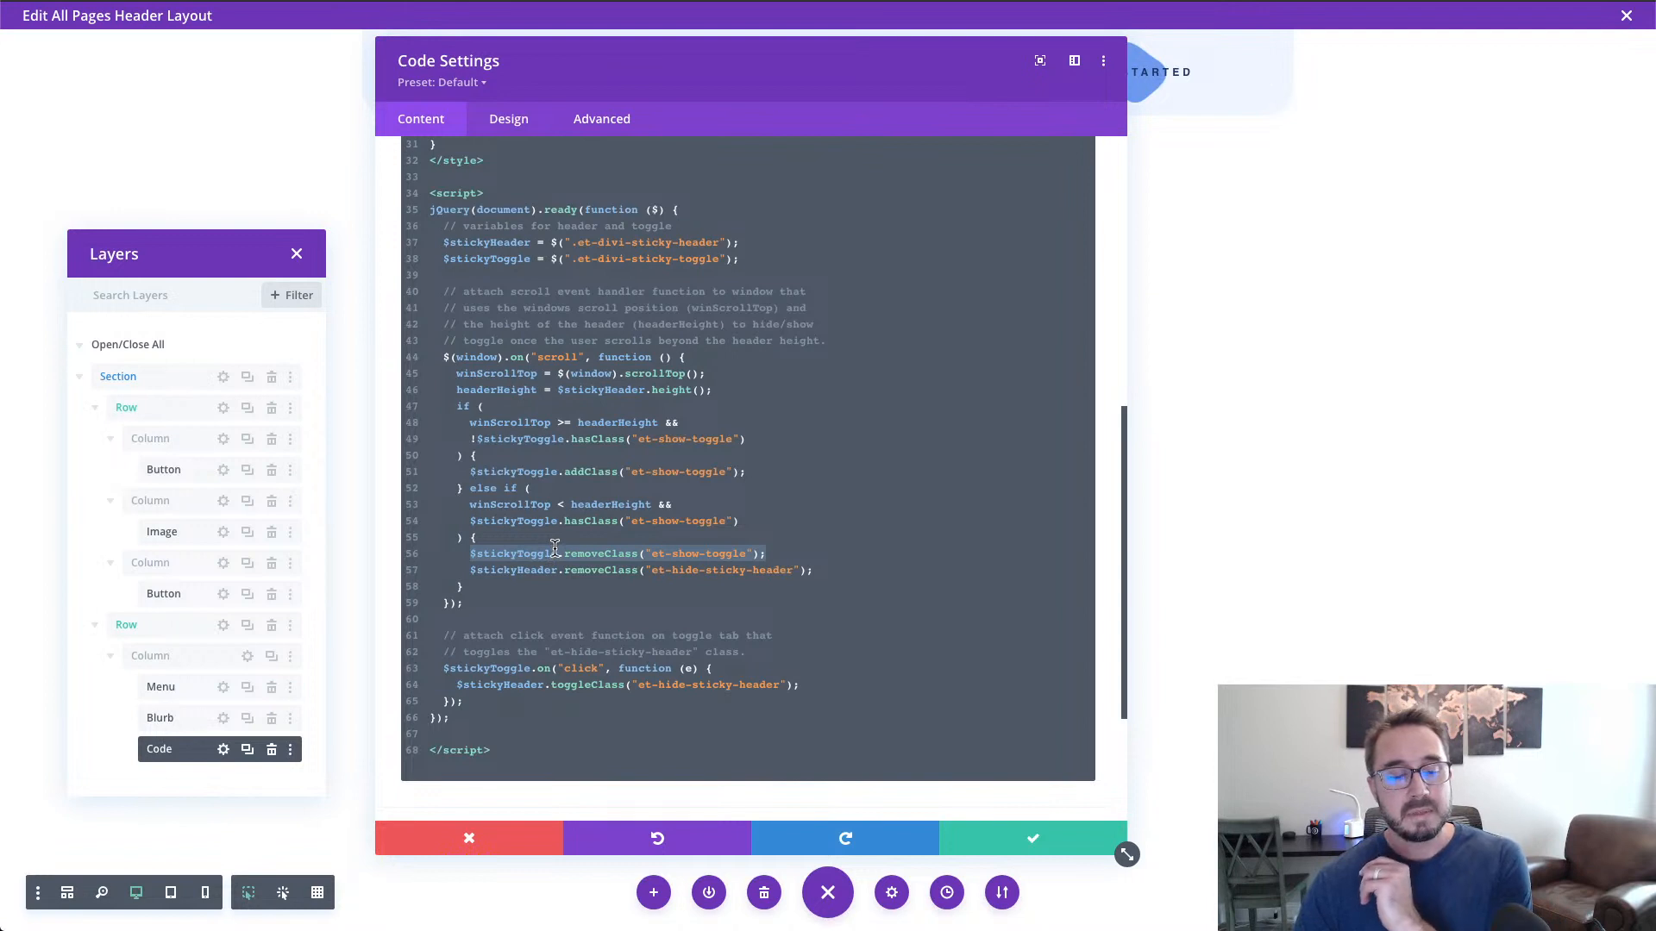
pyautogui.click(506, 504)
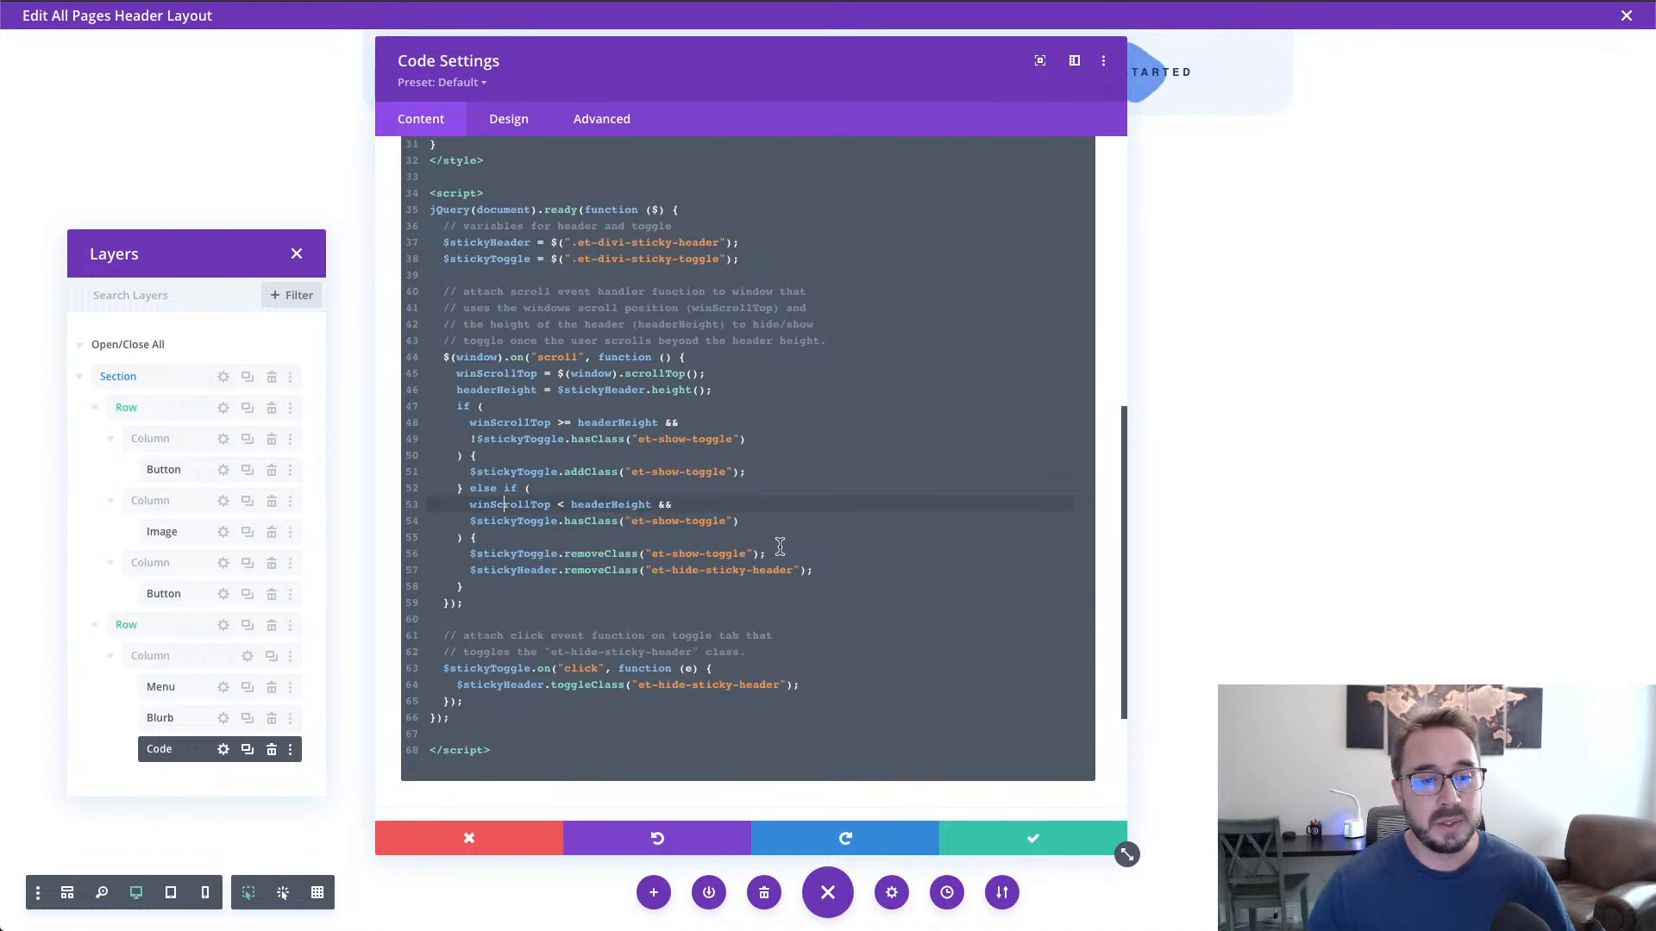
pyautogui.moveTo(766, 553); pyautogui.dragTo(480, 558)
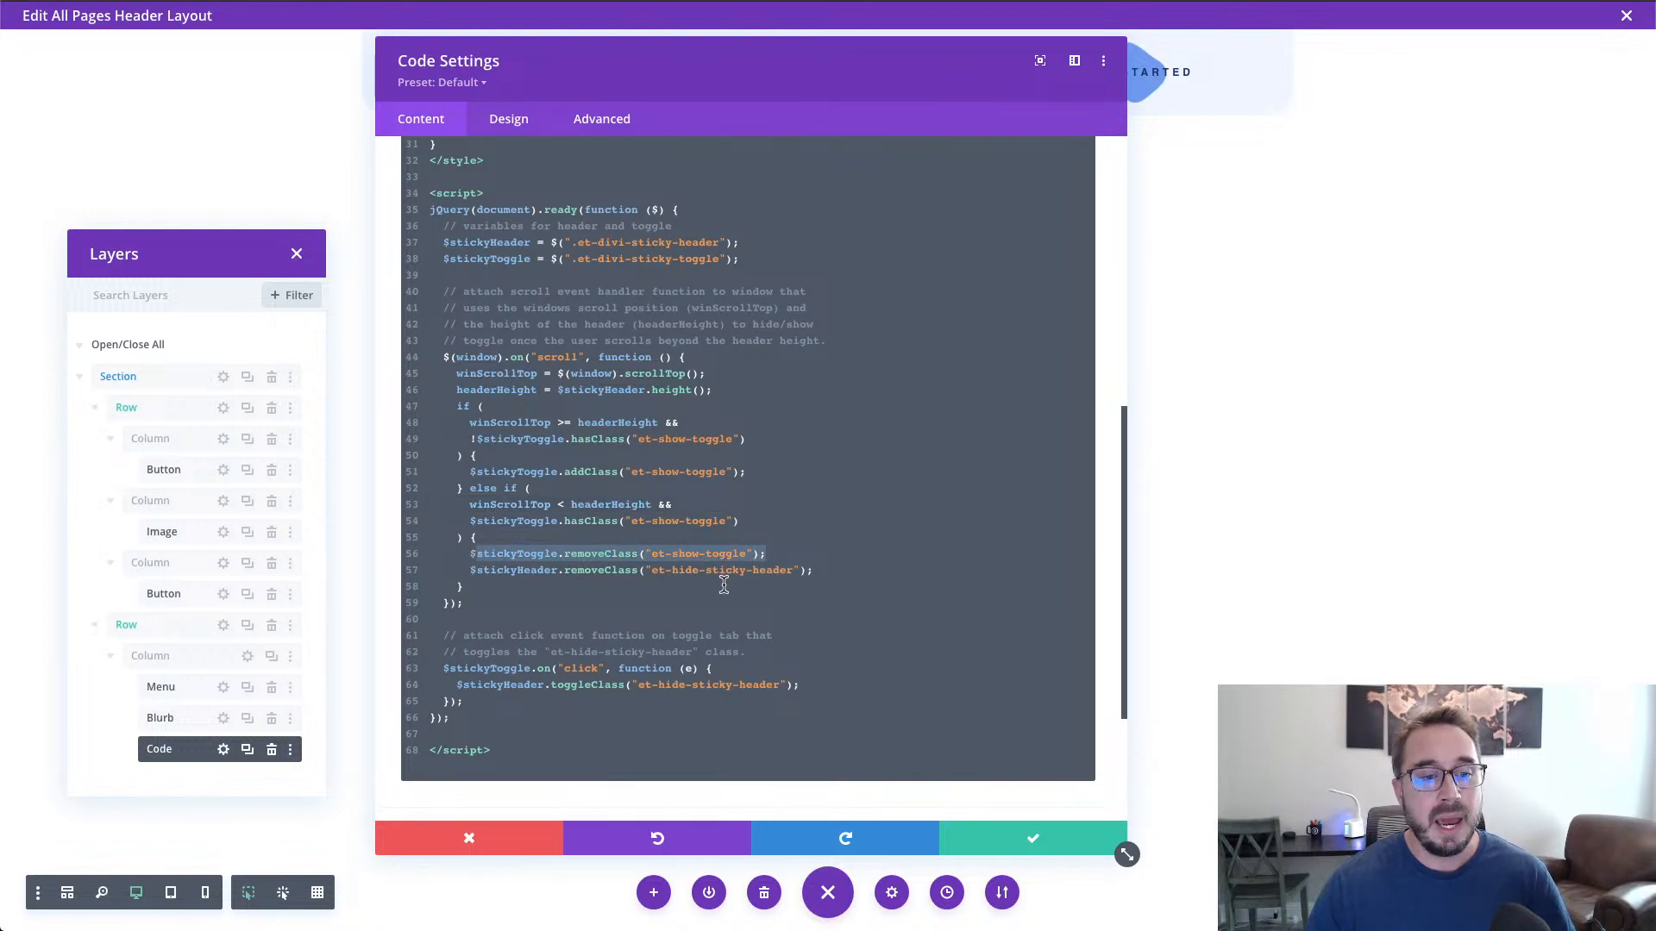
# Step: Examine the $stickyHeader line that removes the et-hide-sticky-header class, highlighting the whole statement
pyautogui.click(759, 580)
pyautogui.moveTo(814, 570); pyautogui.dragTo(470, 571)
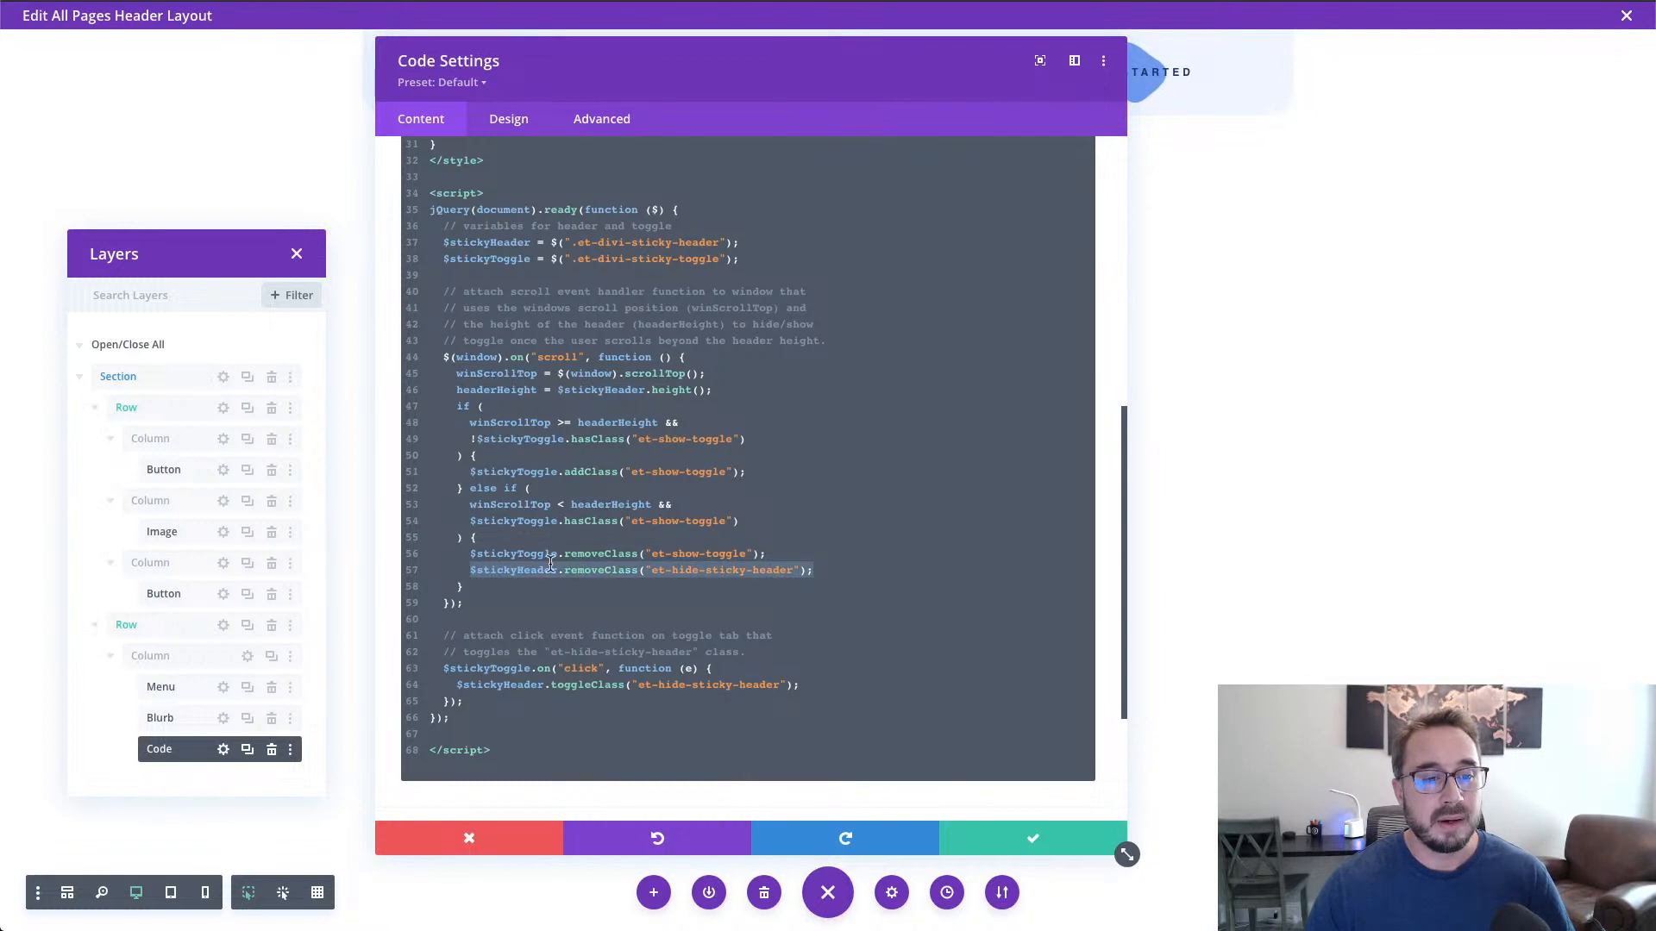
pyautogui.click(795, 553)
pyautogui.scroll(-1, 795, 552)
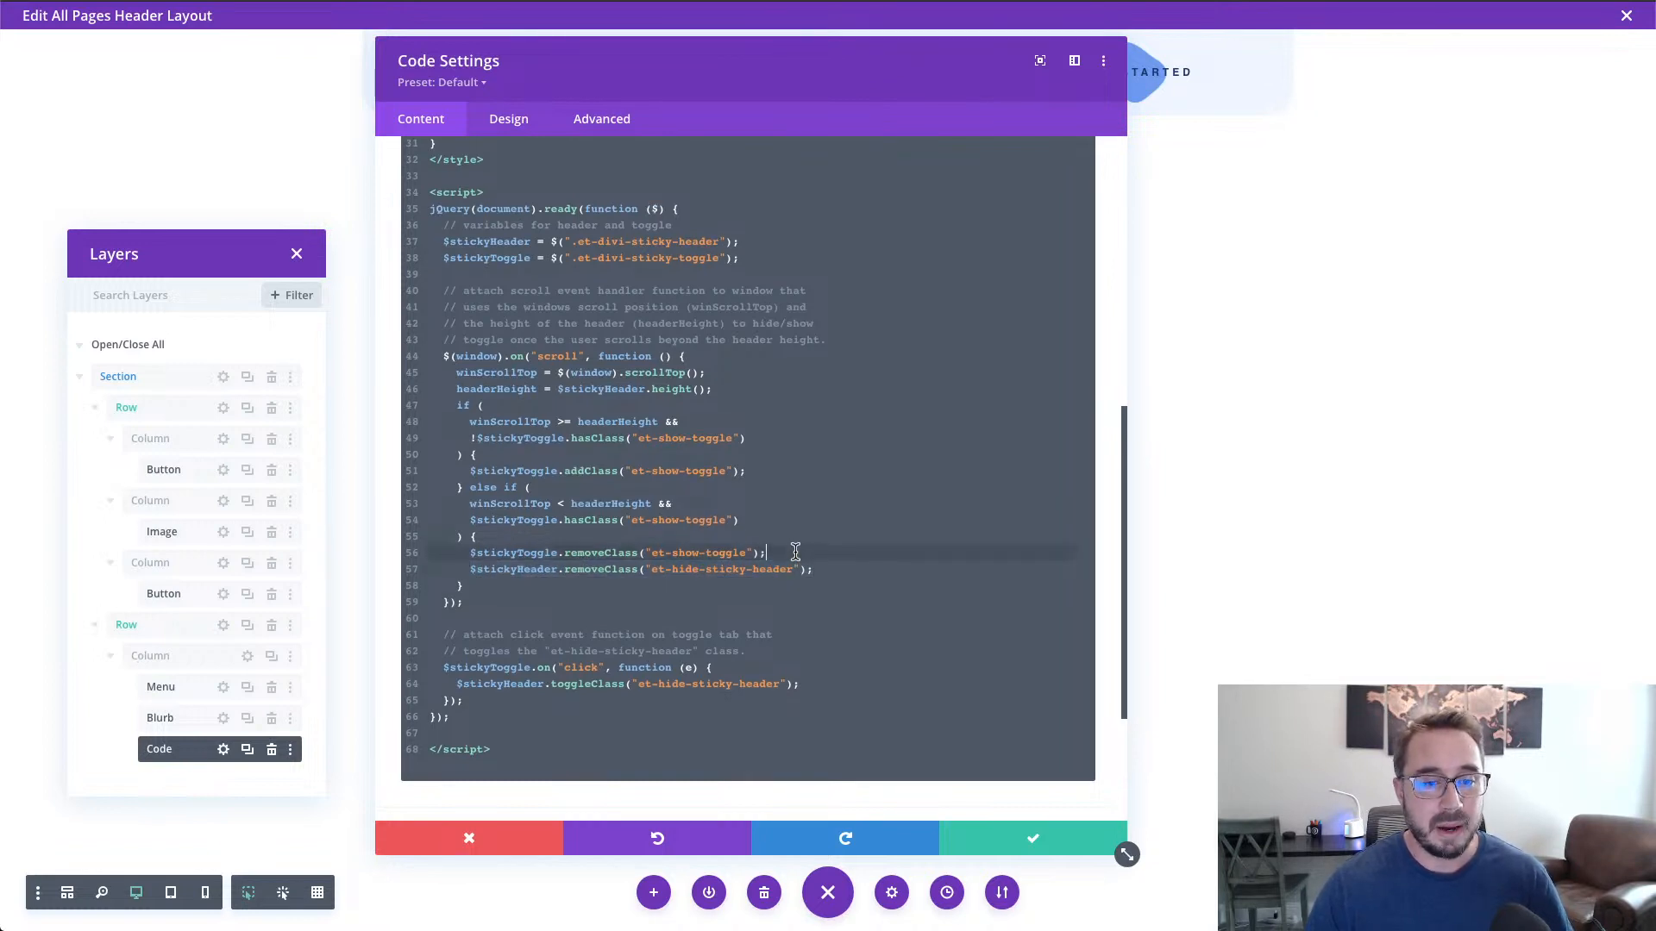
# Step: Review the $stickyToggle click event function, highlighting the whole function and its et-hide-sticky-header class name
pyautogui.click(719, 619)
pyautogui.scroll(-3, 719, 619)
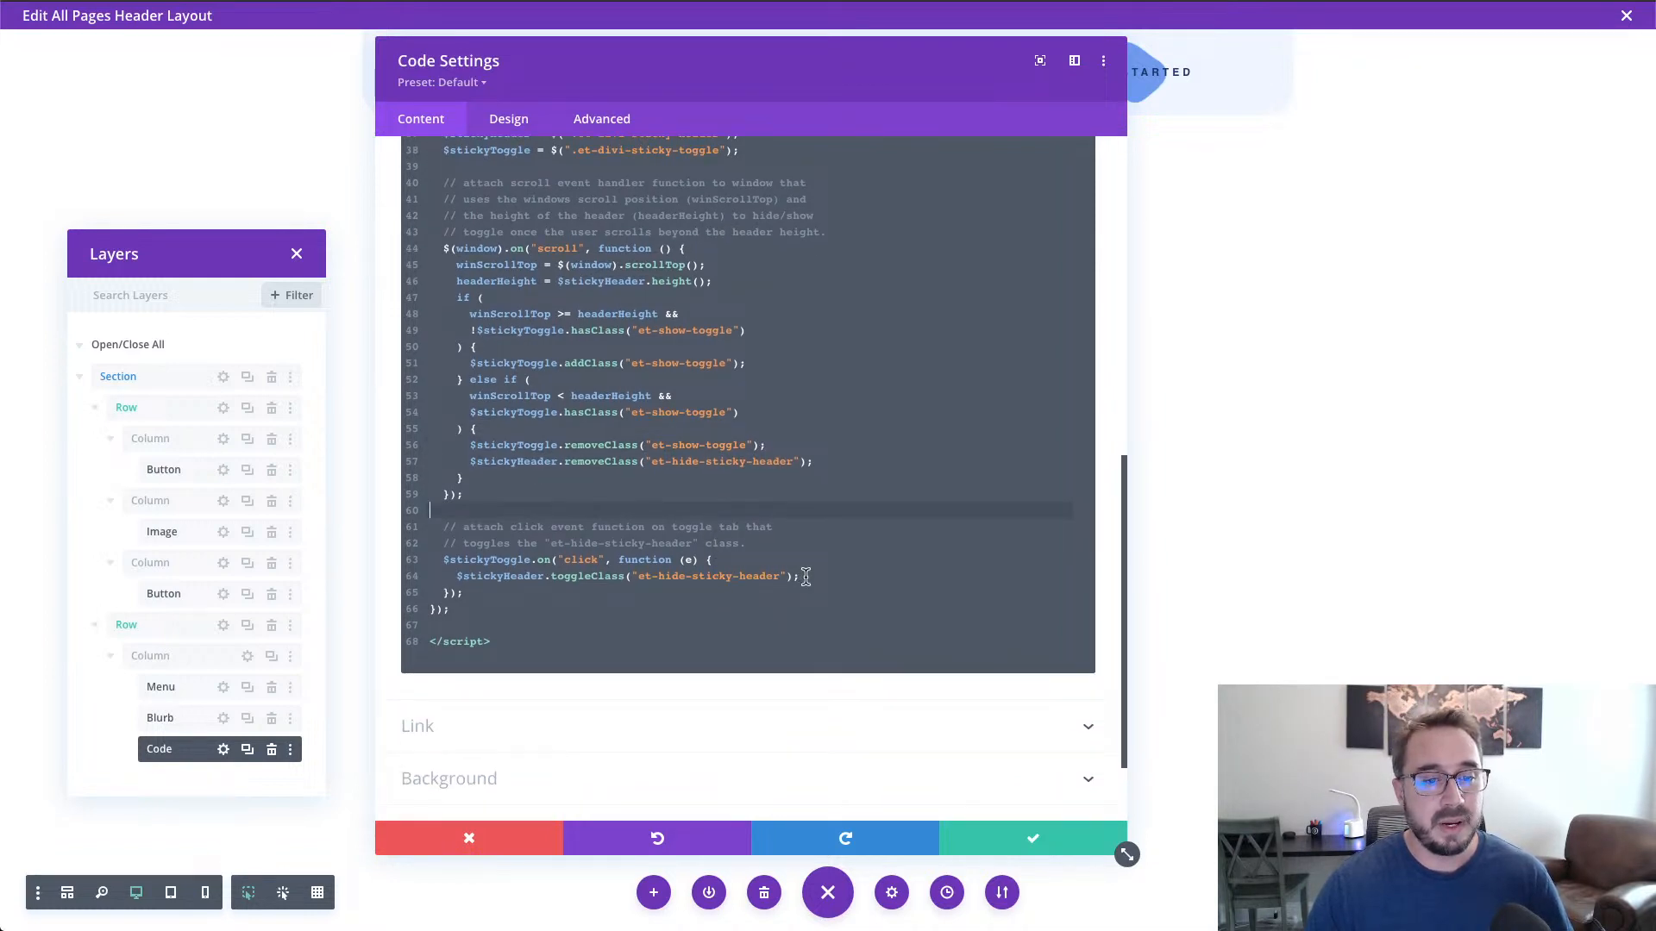
pyautogui.moveTo(516, 591); pyautogui.dragTo(436, 559)
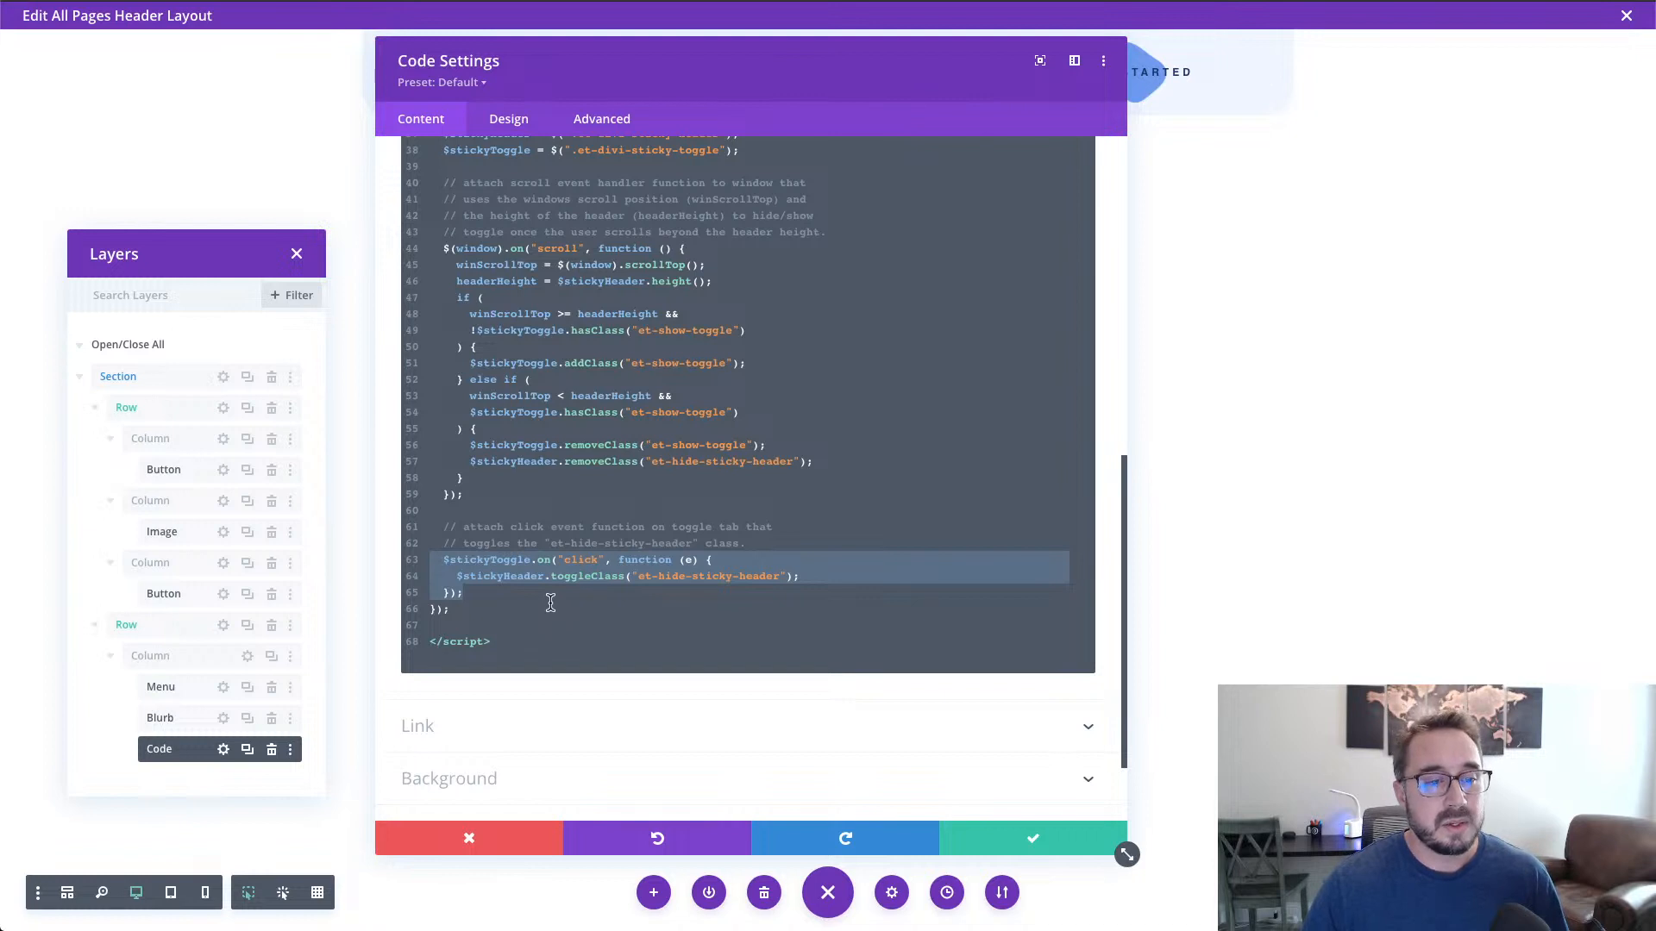
pyautogui.click(528, 587)
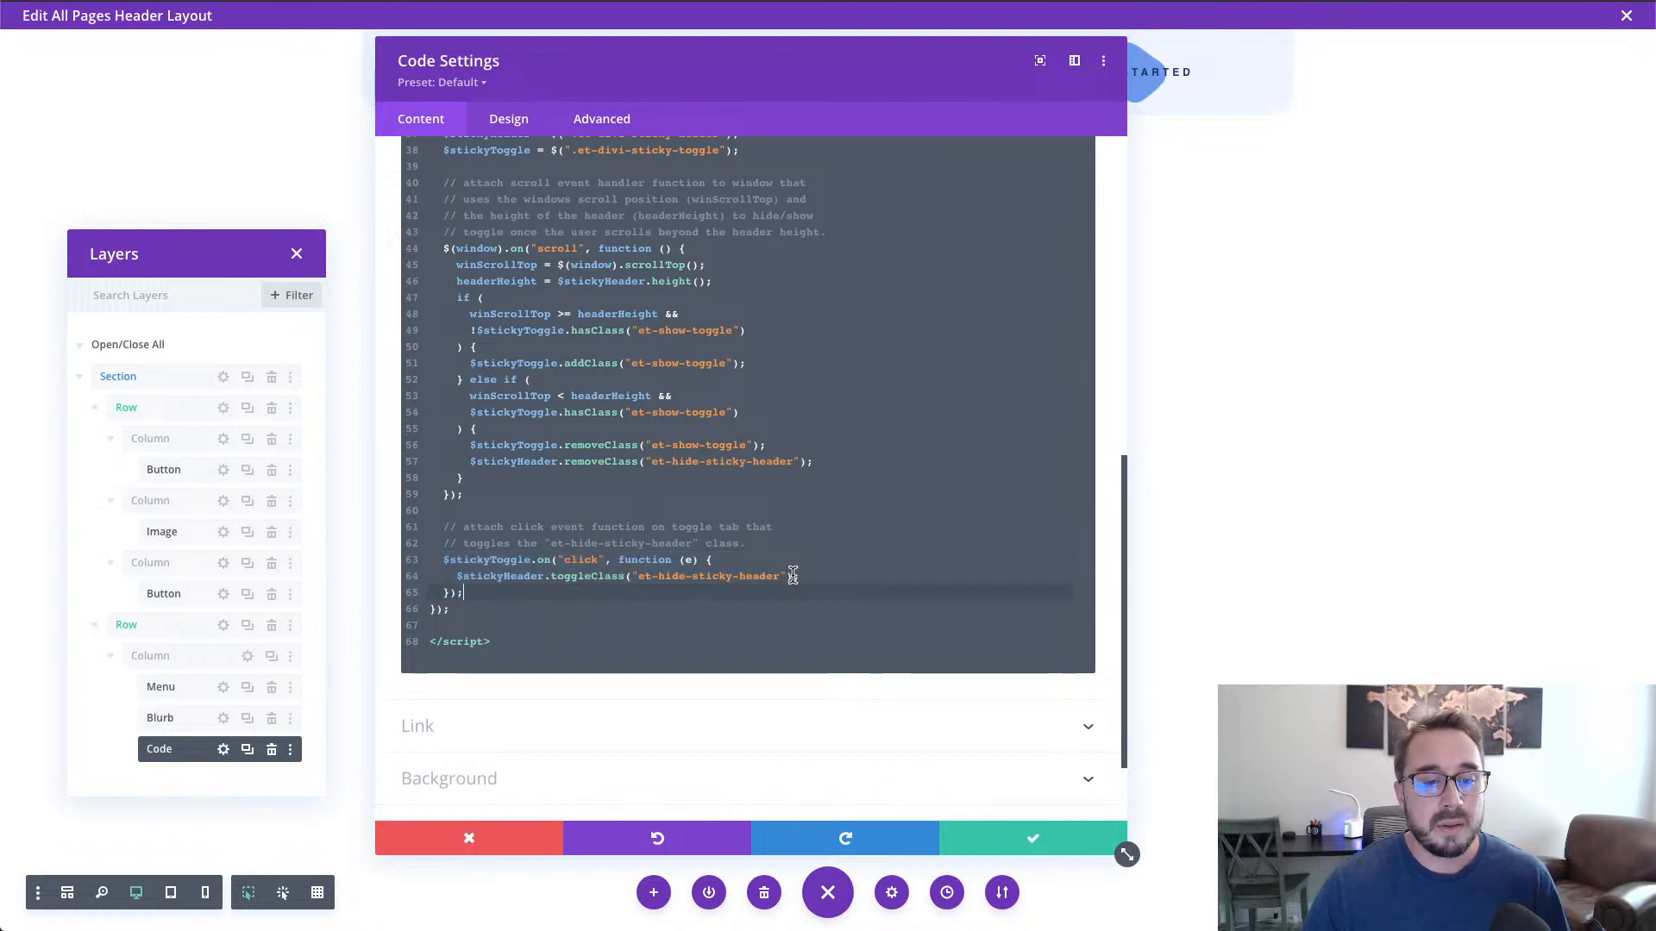
pyautogui.moveTo(780, 576); pyautogui.dragTo(630, 578)
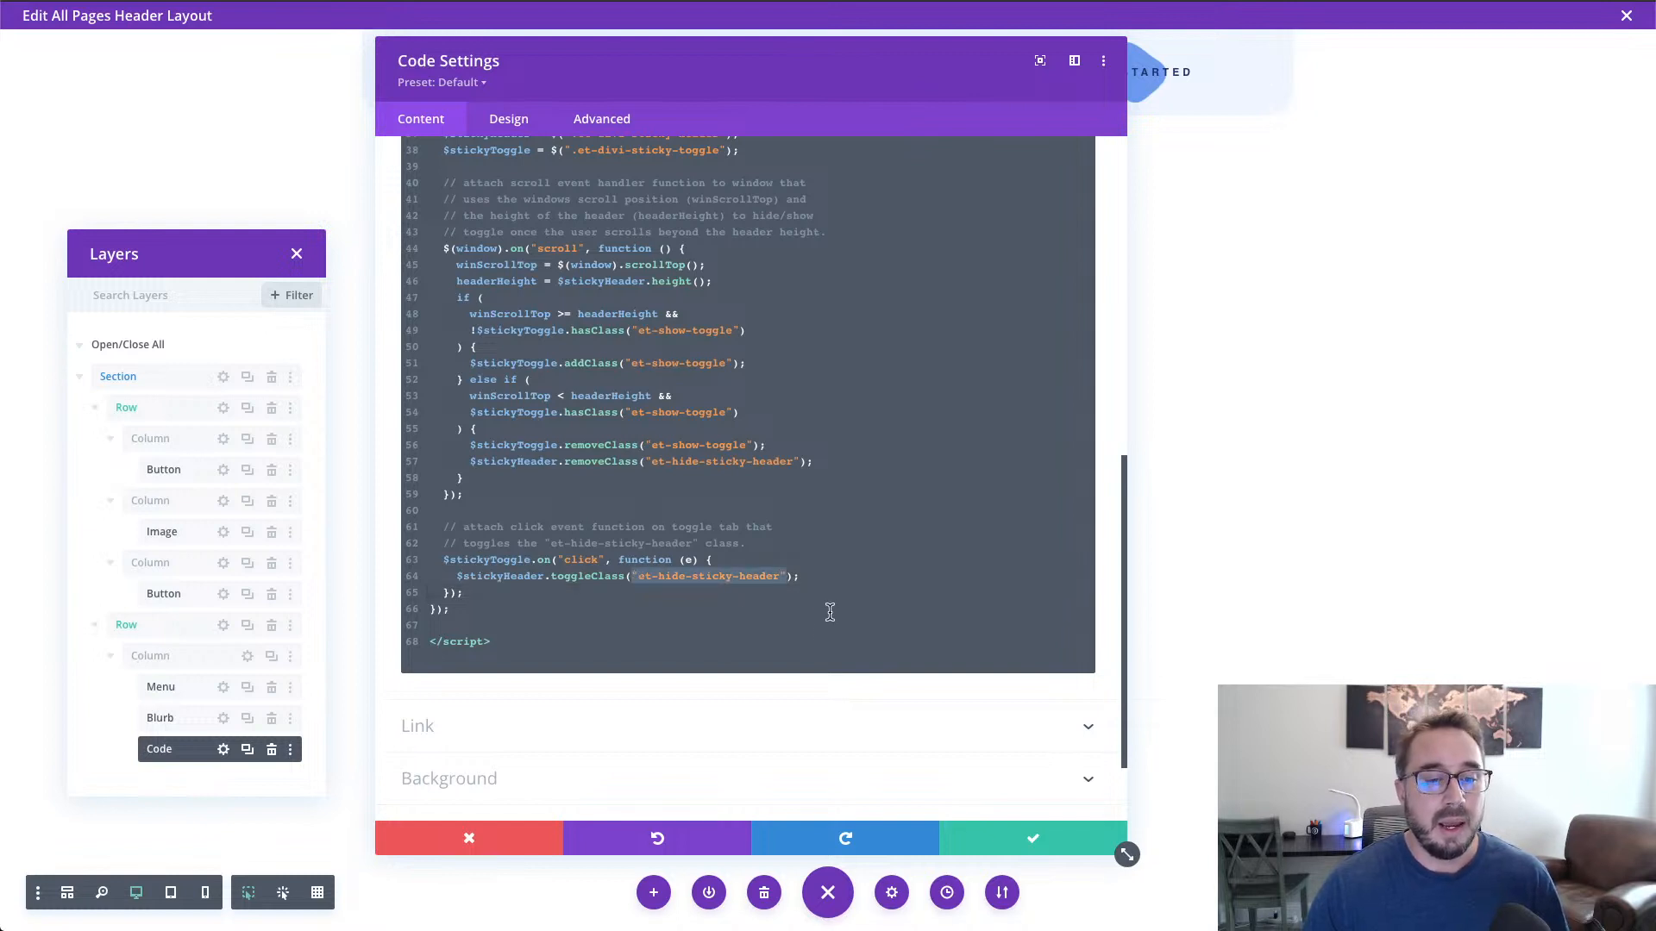
pyautogui.click(823, 576)
# Step: Examine the CSS rule for .et-hide-sticky-header, highlighting its translateX(0%) translateY(-100%) transform line
pyautogui.scroll(1, 793, 577)
pyautogui.scroll(10, 793, 577)
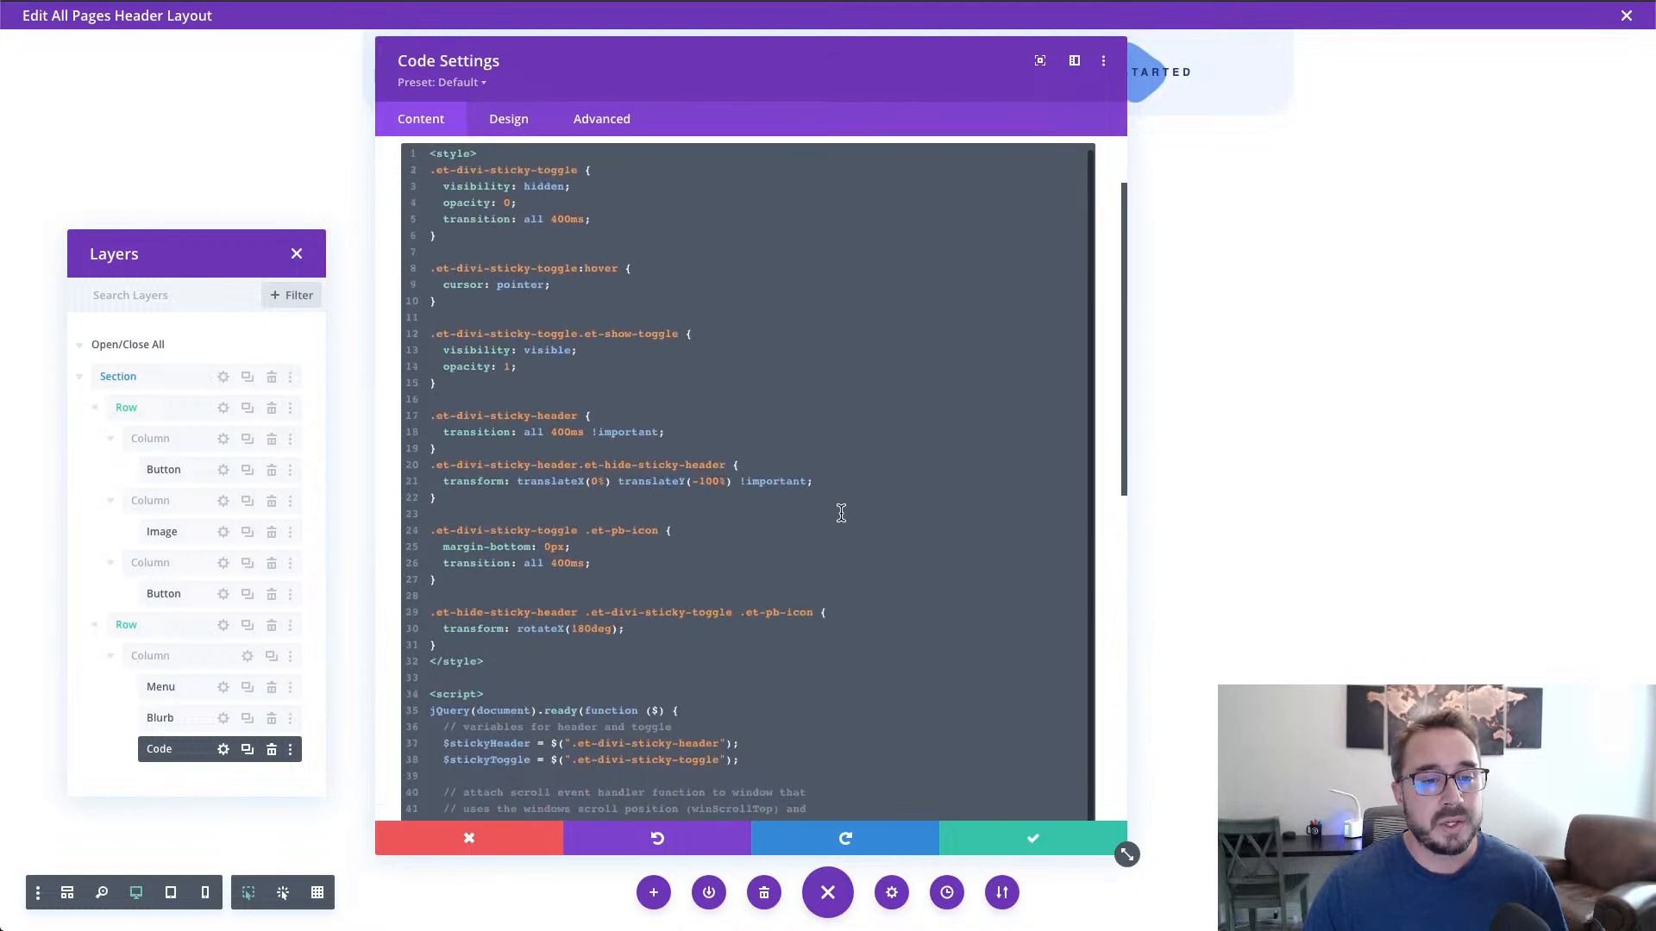
pyautogui.moveTo(816, 479); pyautogui.dragTo(432, 479)
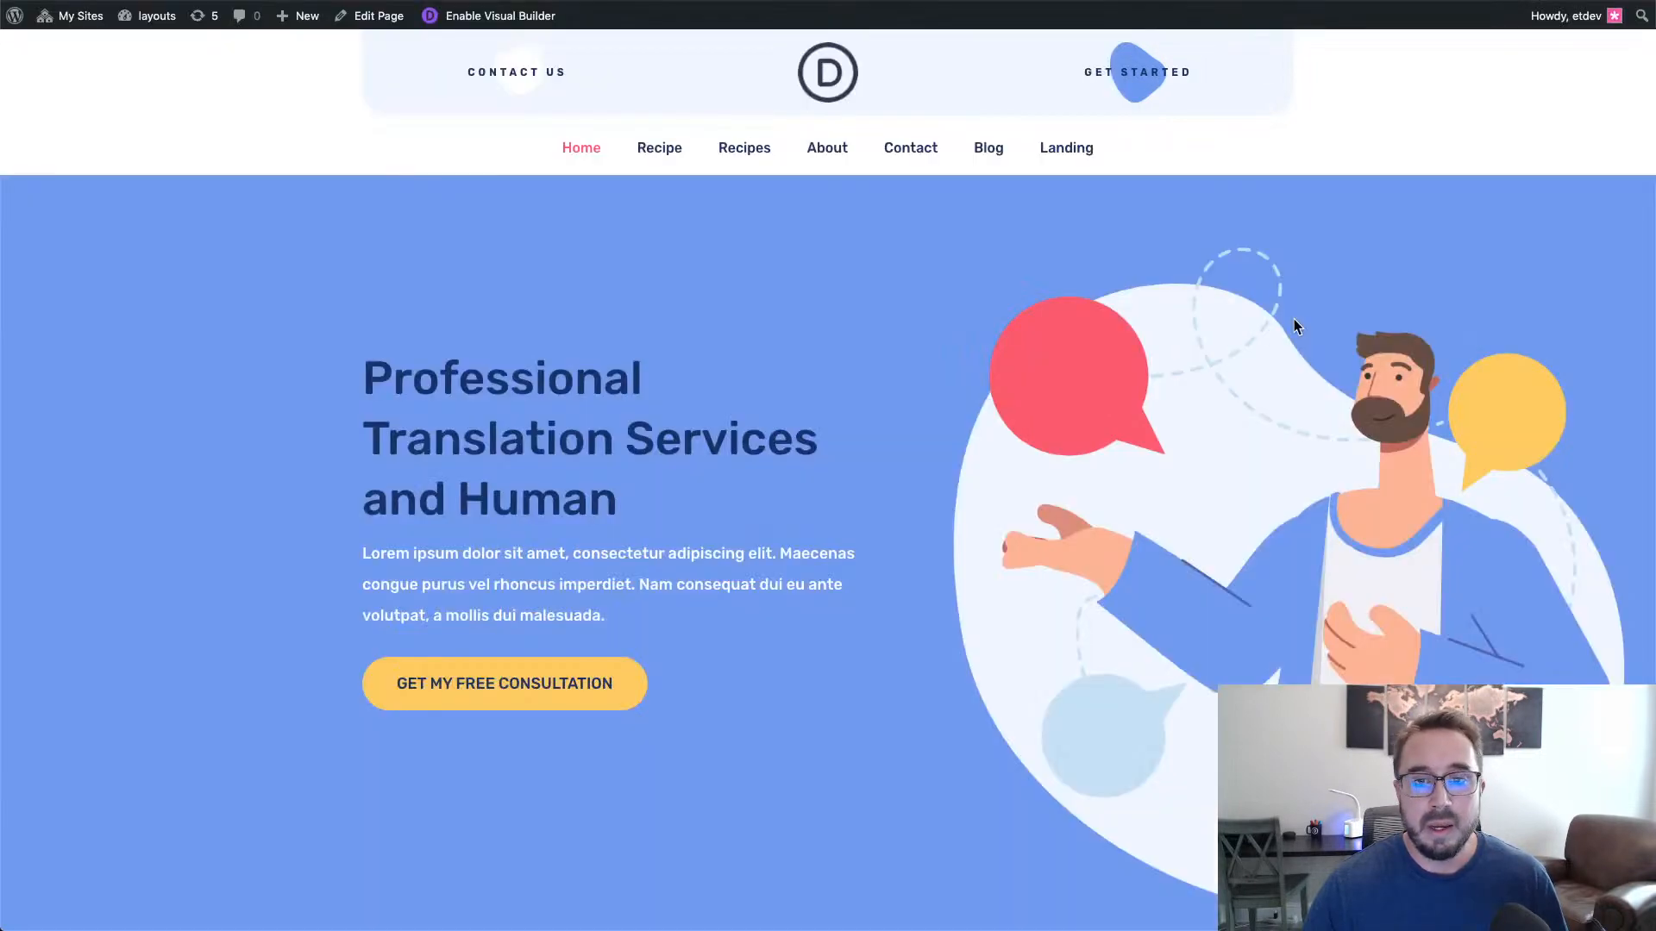
# Step: Test the toggle tab on the live page by hiding and reshowing the sticky header, ending at the page's start
pyautogui.scroll(-4, 1293, 319)
pyautogui.click(1602, 207)
pyautogui.click(1631, 61)
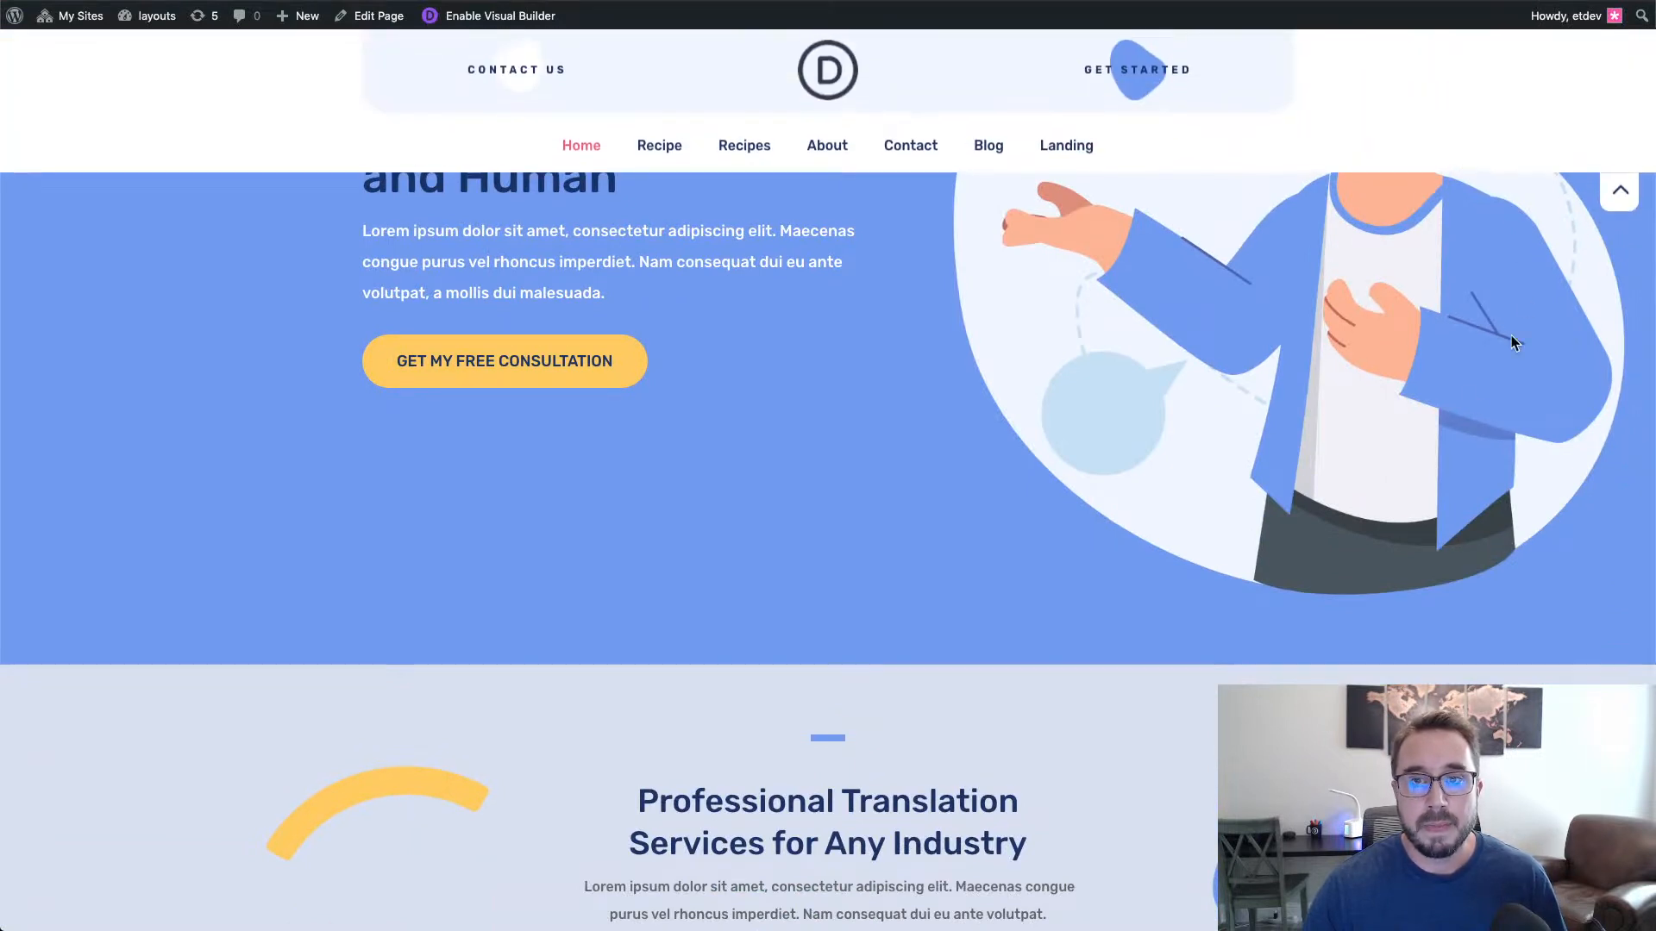
pyautogui.scroll(4, 1462, 412)
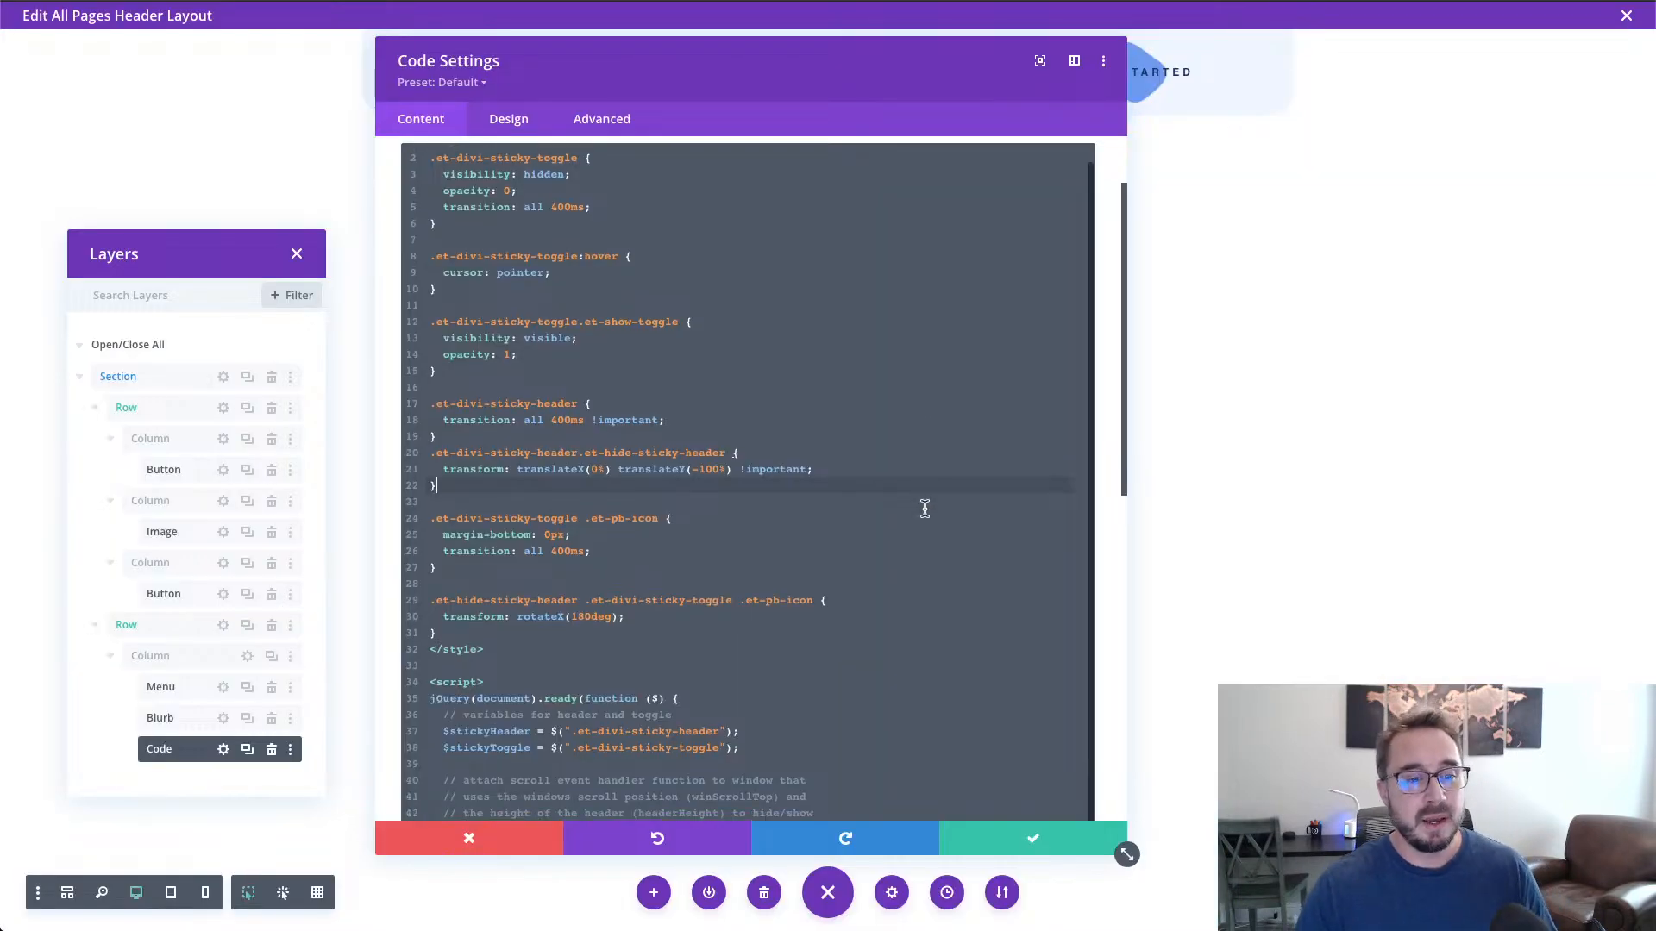
# Step: Check the end of the script in the Code module and save the module's settings
pyautogui.scroll(-5, 1001, 744)
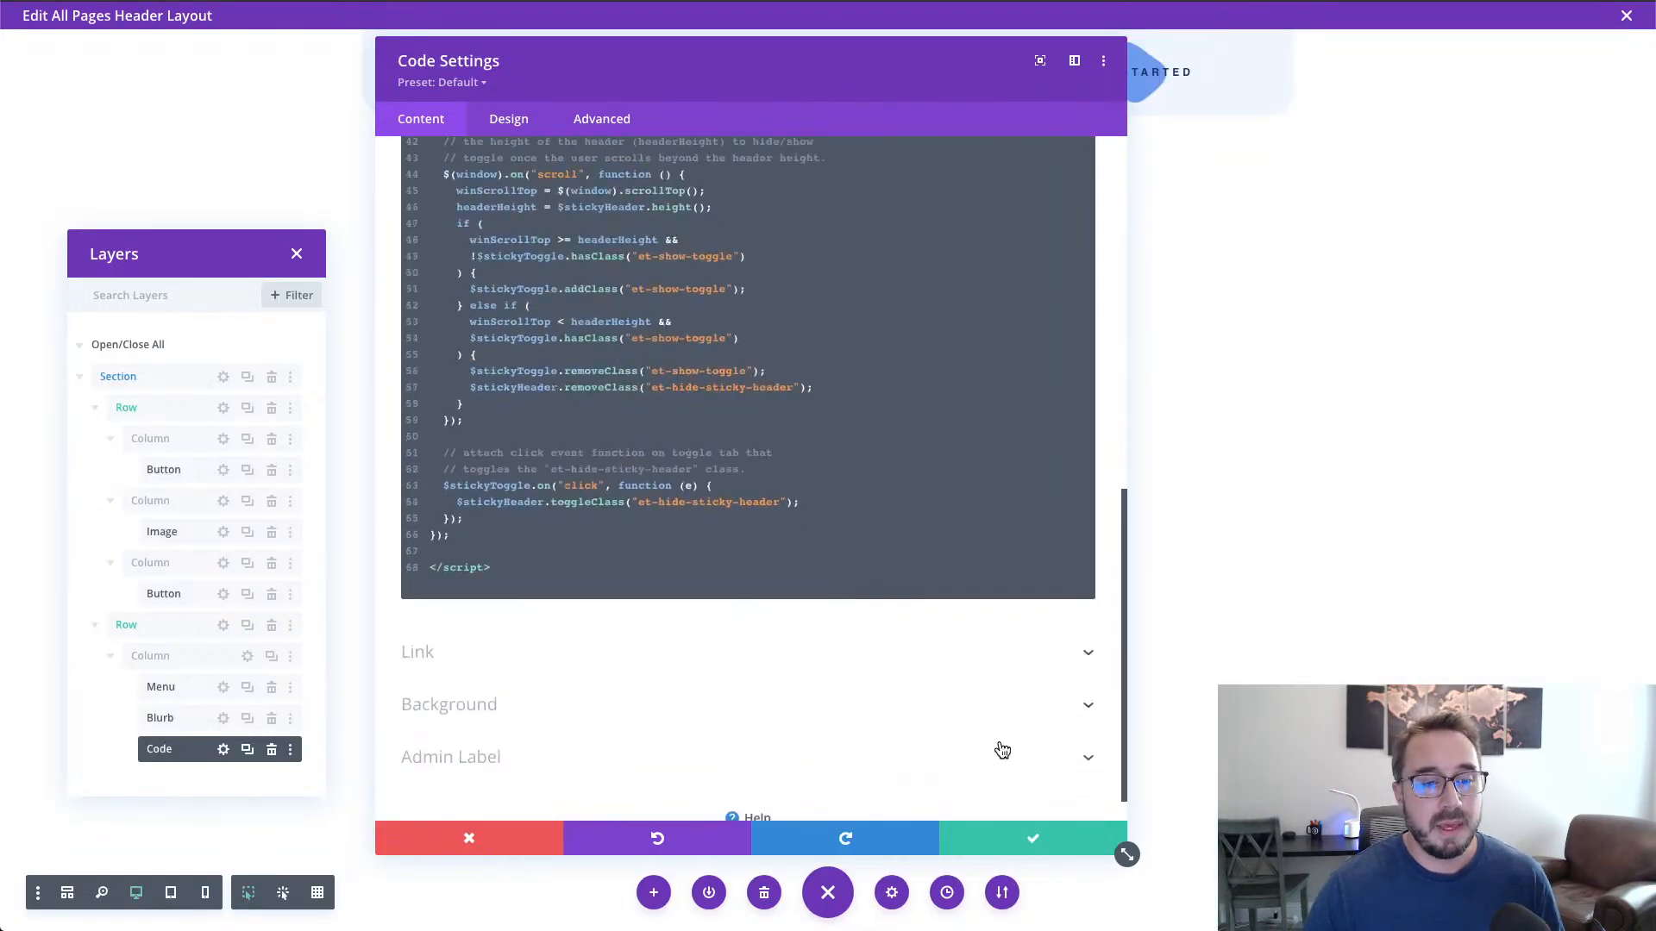
pyautogui.click(1034, 847)
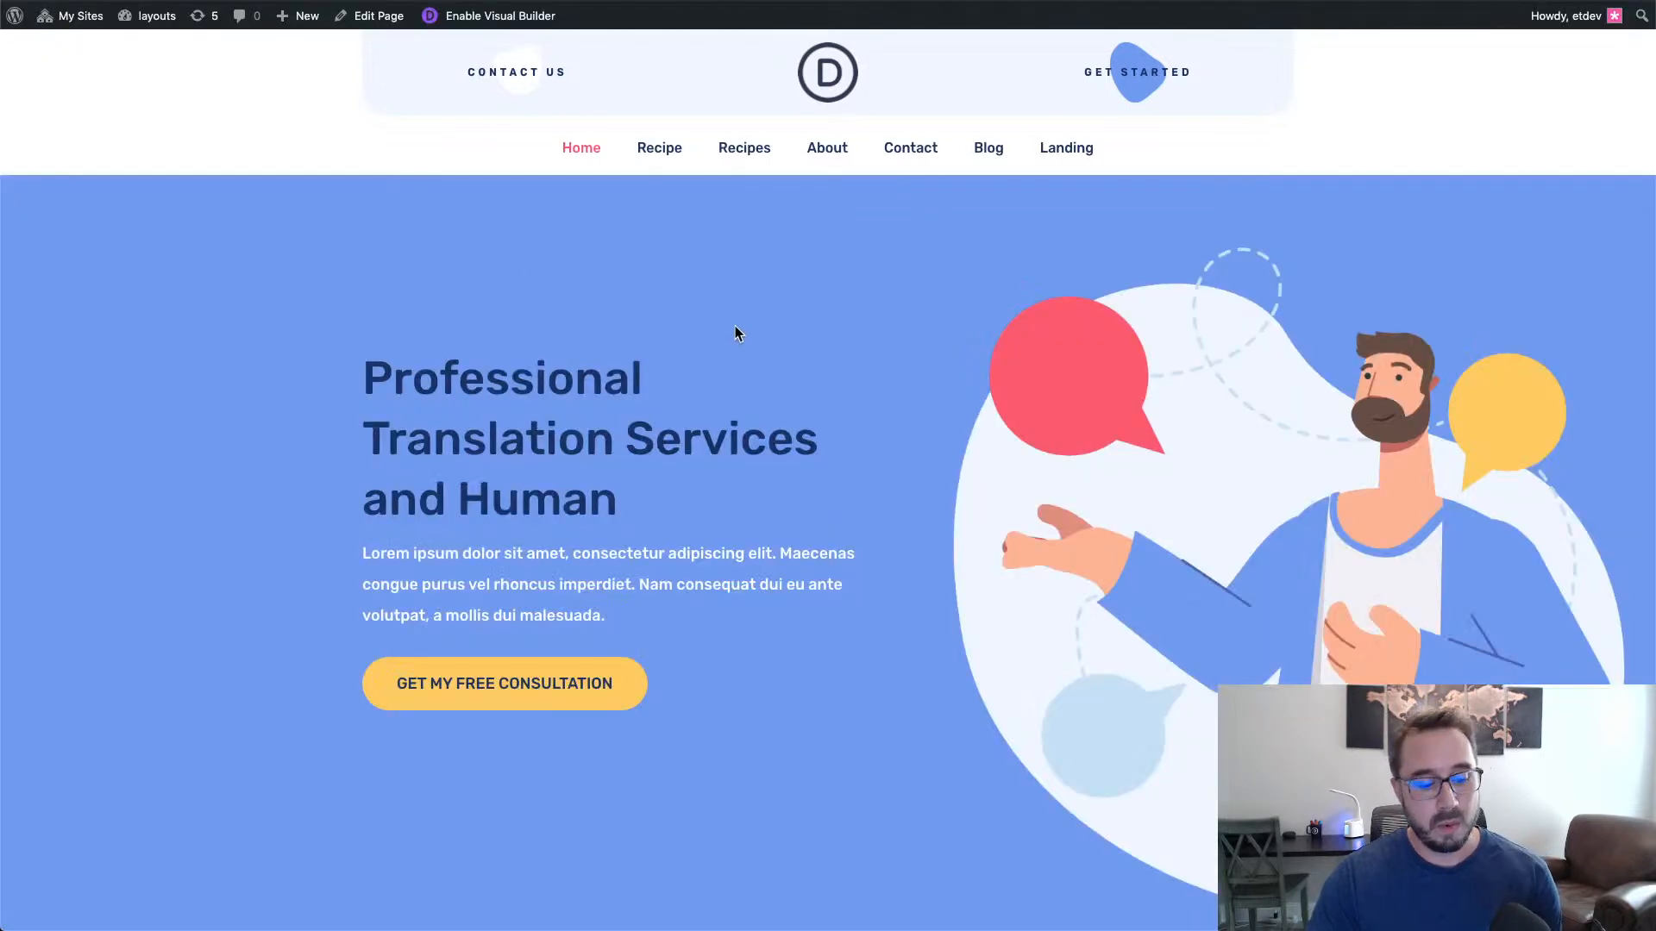
# Step: View the finished sticky header on the live page while moving down to the industry services section
pyautogui.scroll(-5, 990, 334)
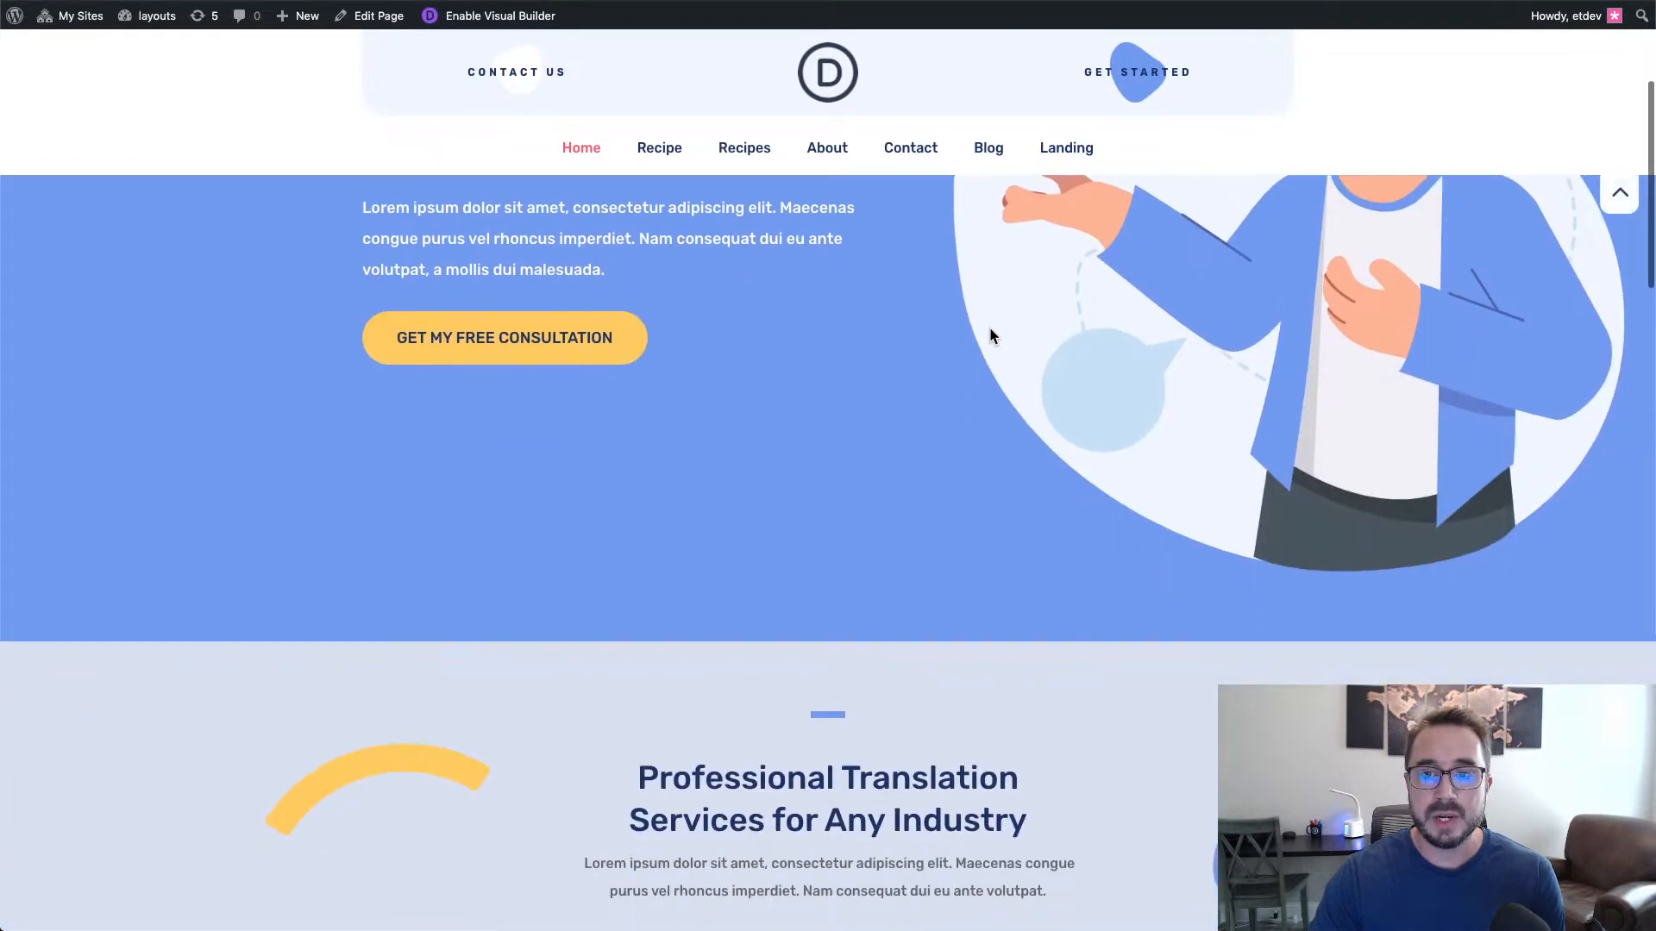
pyautogui.scroll(-3, 989, 326)
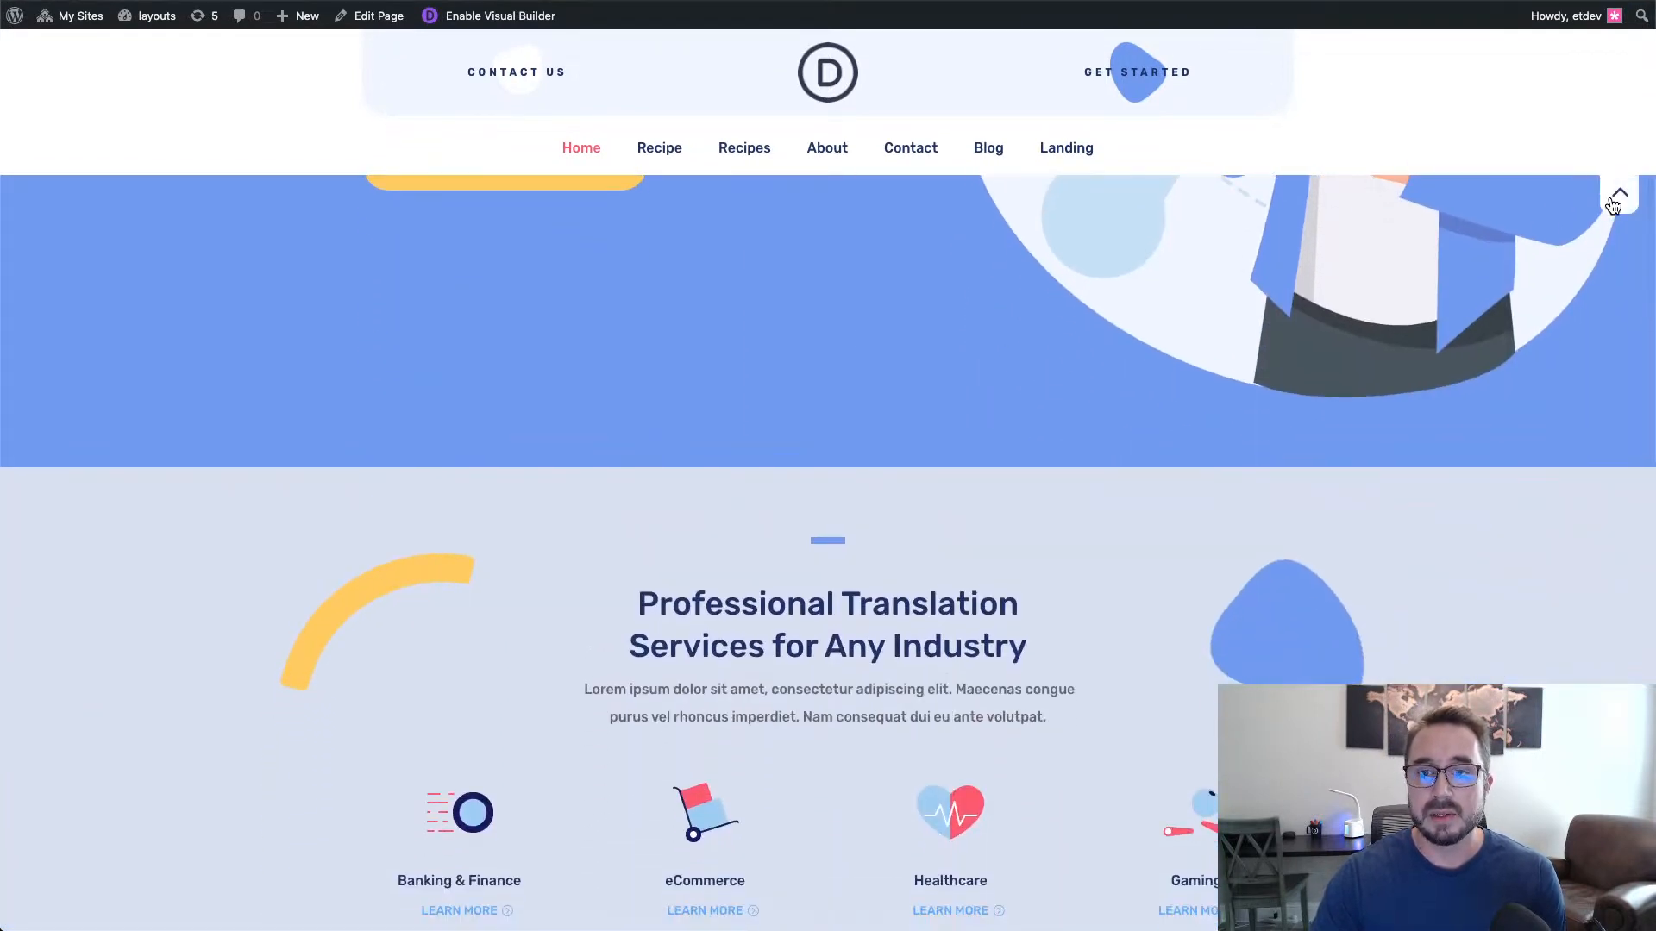
pyautogui.scroll(-5, 1526, 234)
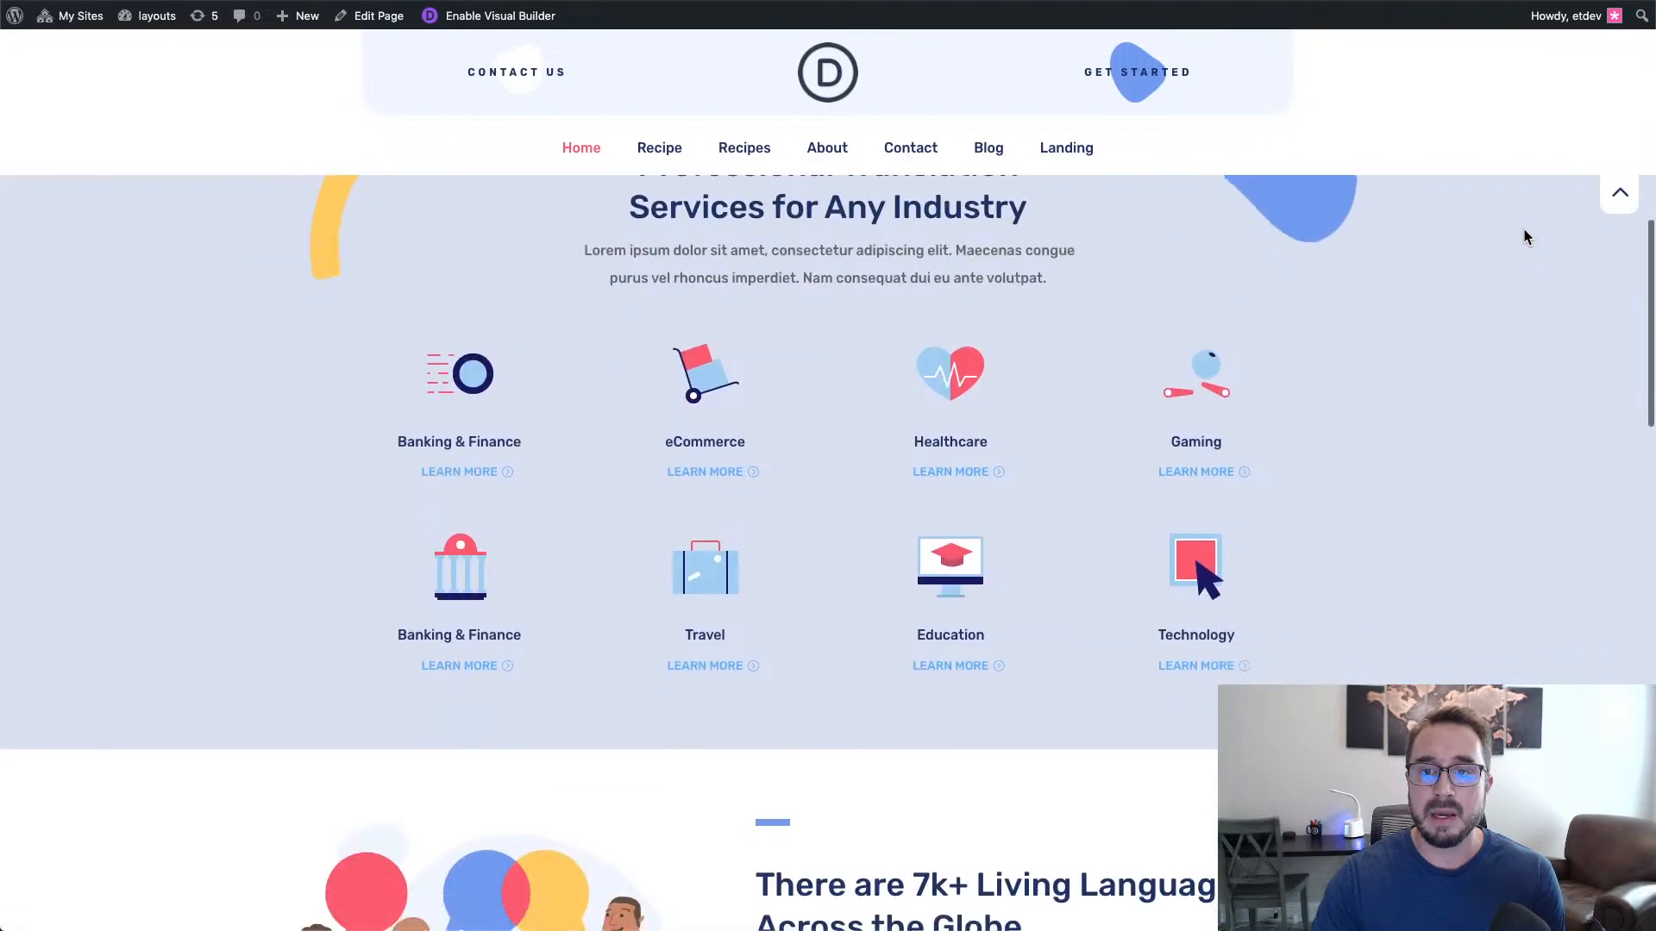
# Step: Collapse the sticky header with its toggle tab, browse the page sections with it hidden, and return to the page's start
pyautogui.scroll(1, 1526, 235)
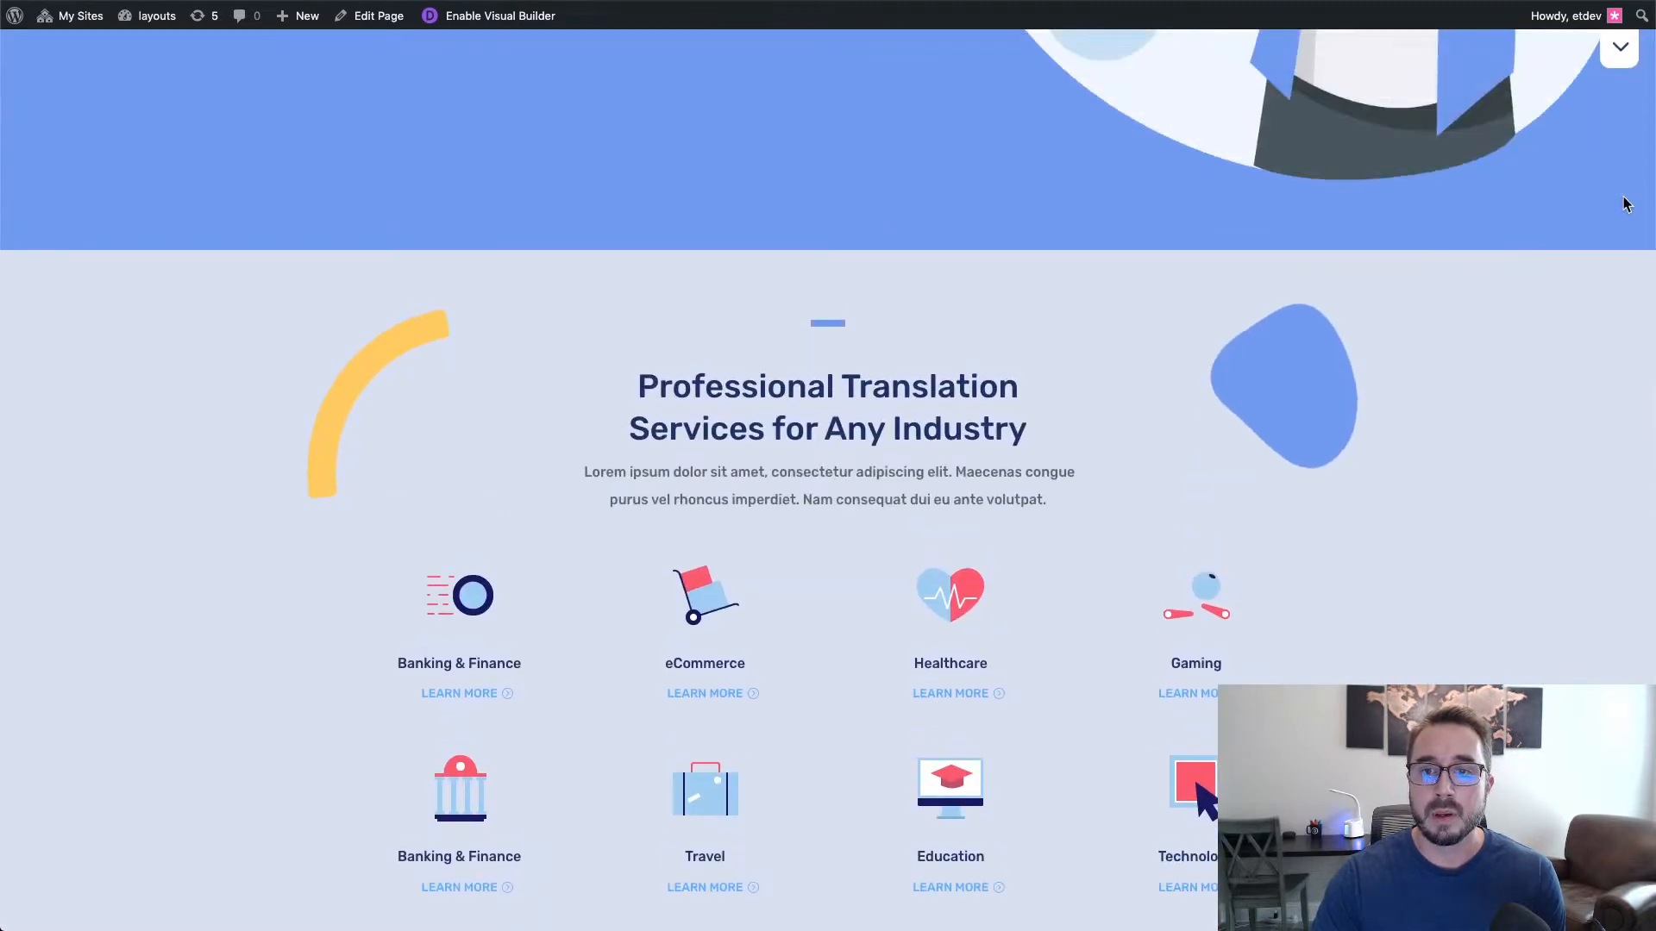
pyautogui.scroll(-3, 1619, 203)
pyautogui.scroll(6, 1612, 212)
pyautogui.scroll(-8, 1611, 212)
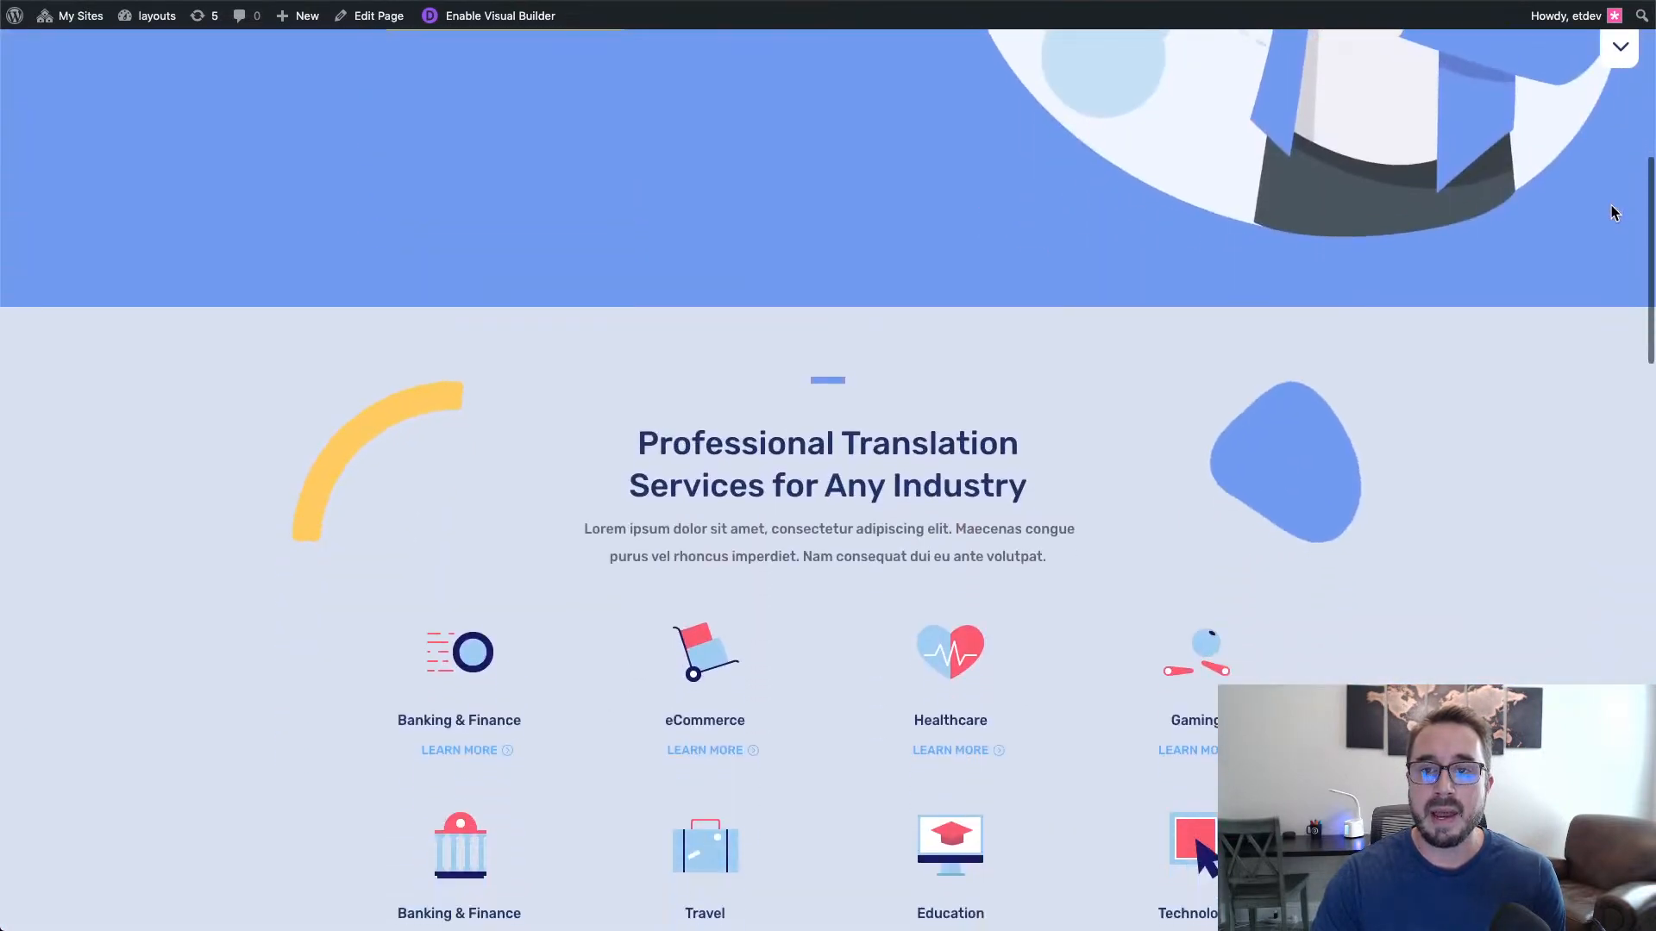
pyautogui.scroll(7, 1611, 212)
pyautogui.scroll(-12, 1612, 212)
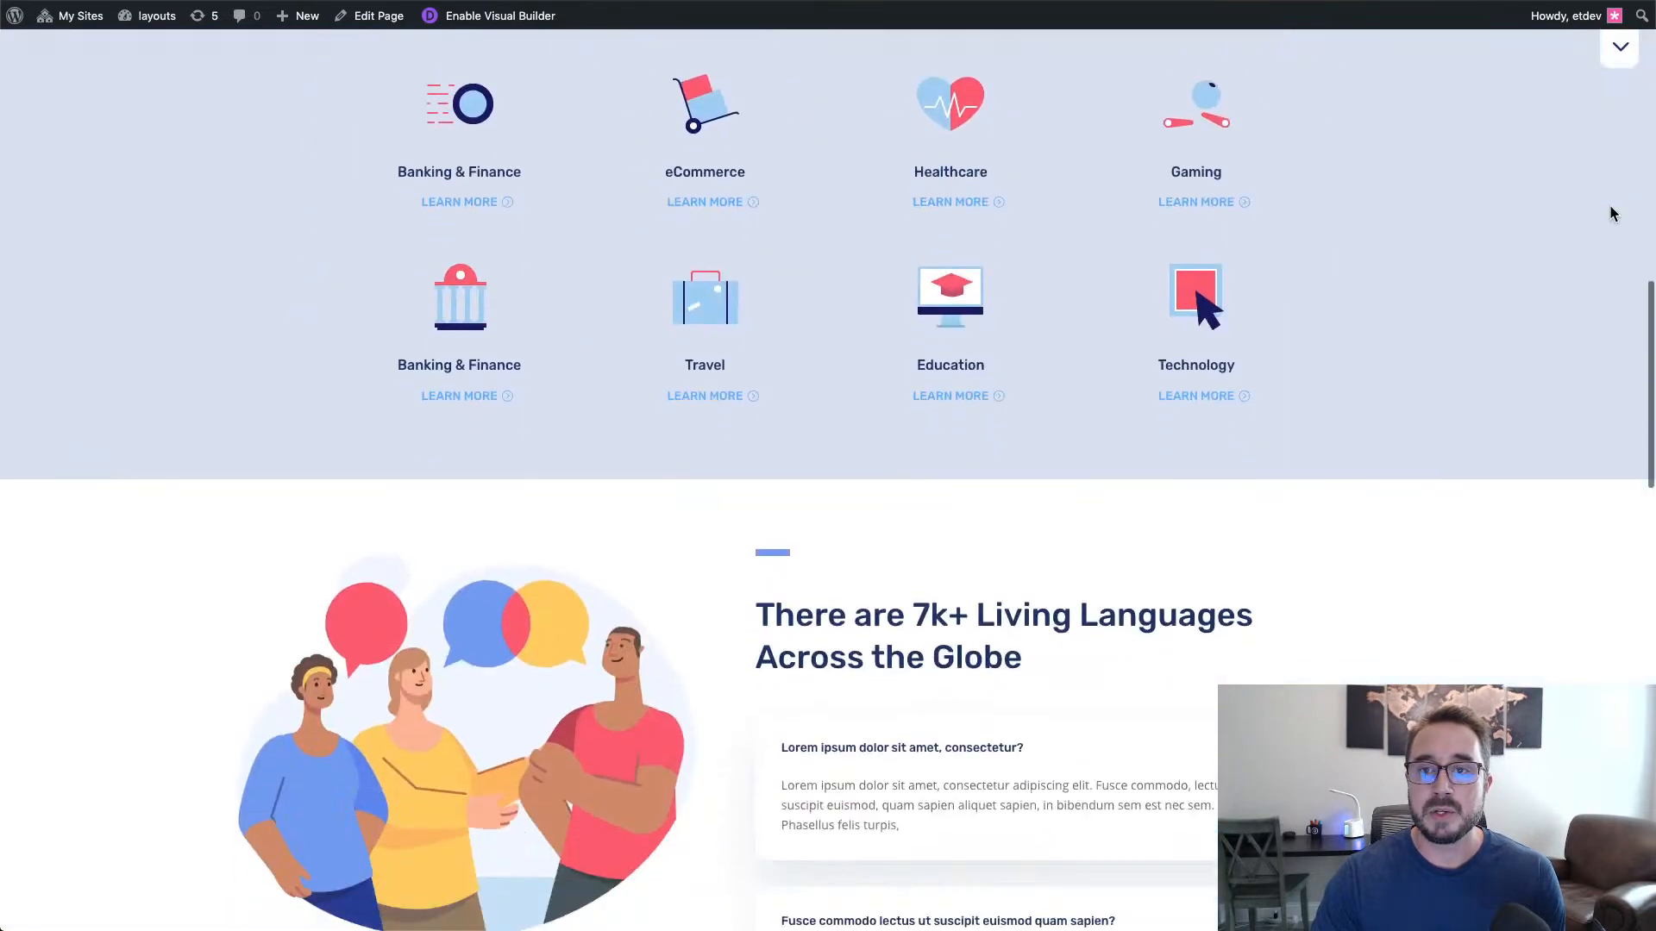
pyautogui.scroll(6, 1612, 212)
pyautogui.scroll(-4, 1610, 212)
pyautogui.scroll(10, 1610, 212)
pyautogui.scroll(-5, 1610, 213)
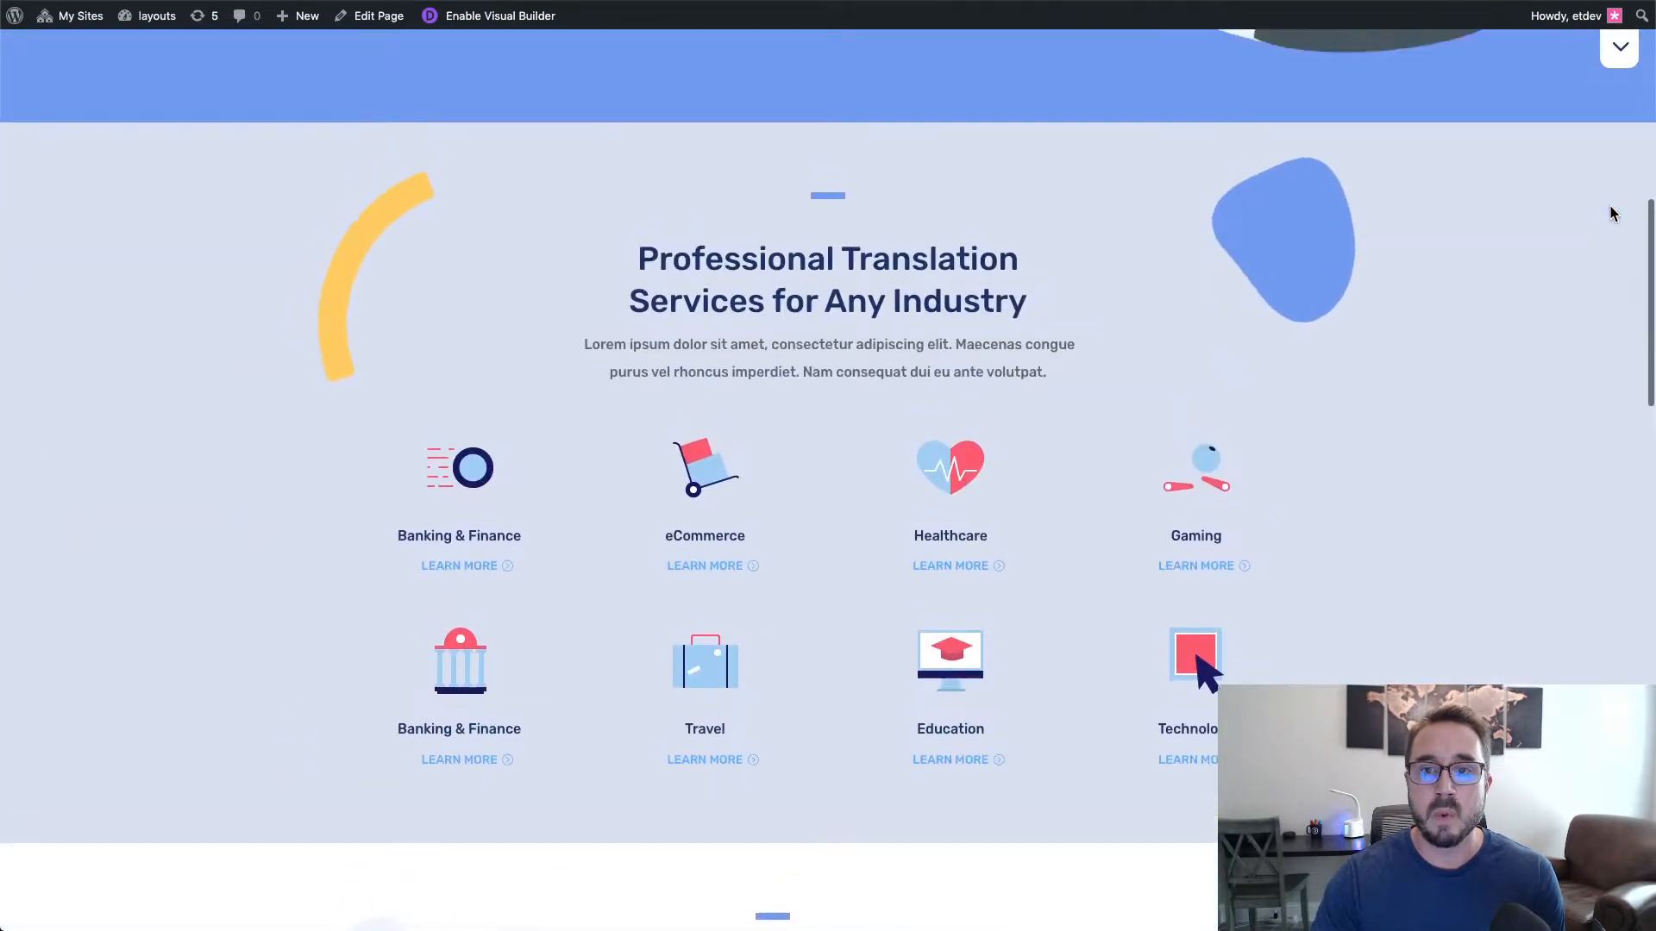
pyautogui.scroll(8, 1610, 213)
pyautogui.scroll(3, 1608, 220)
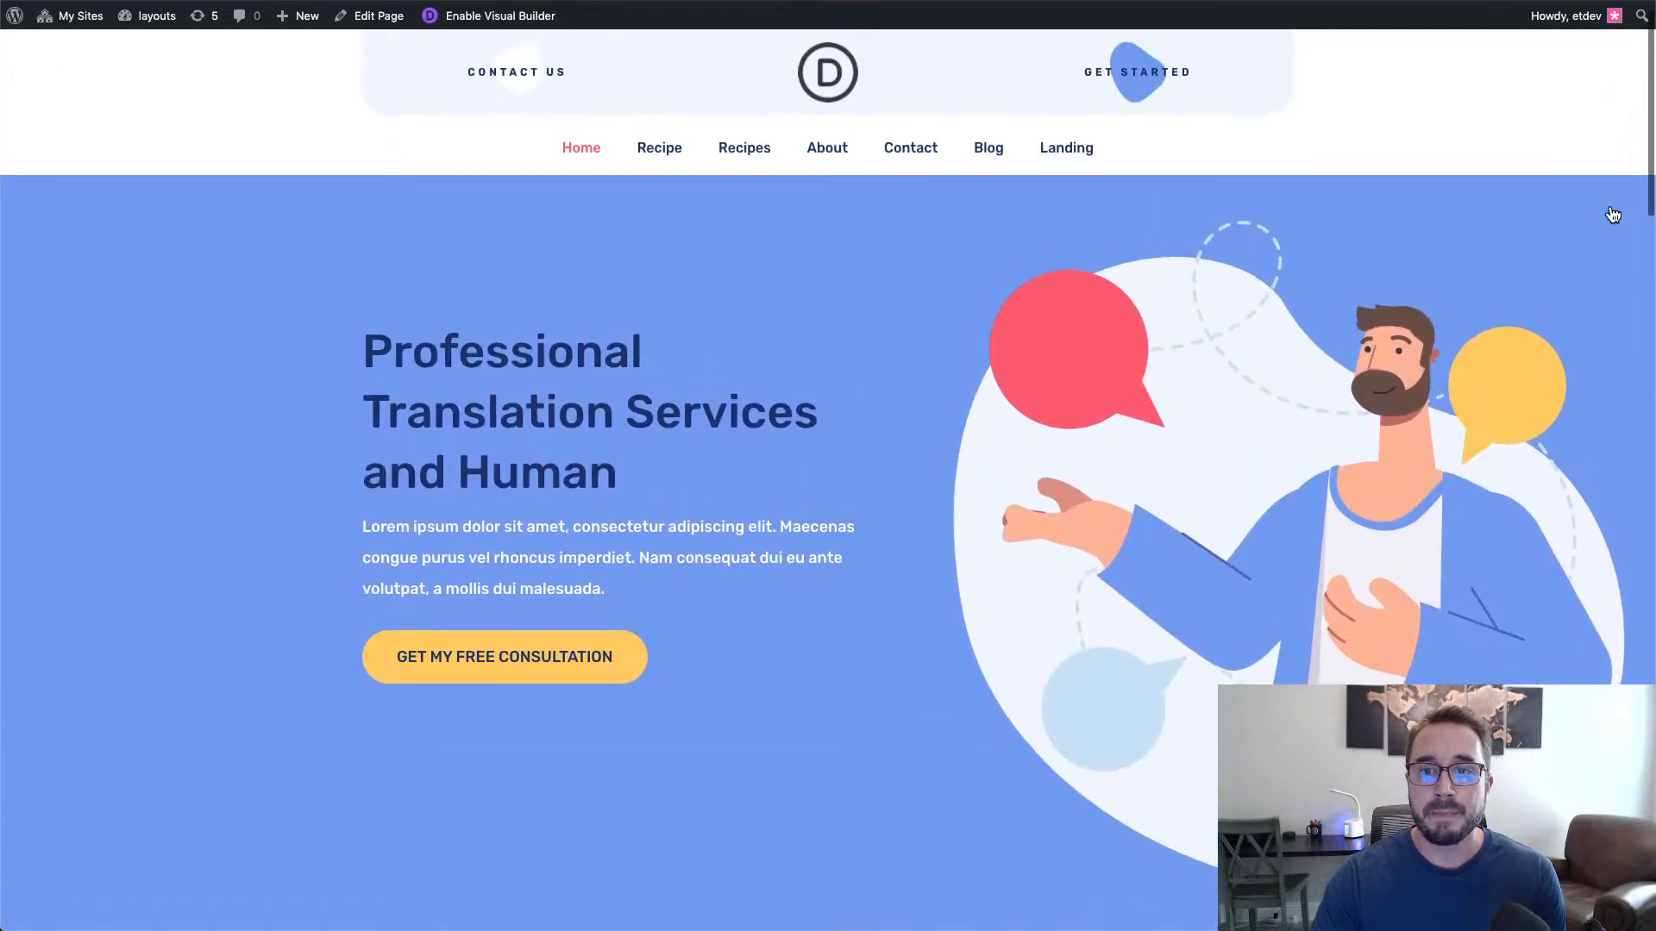
# Step: Move past the hero section, collapse the sticky header again with its tab, and reopen it near the page's start
pyautogui.scroll(-5, 1600, 238)
pyautogui.scroll(-3, 1600, 238)
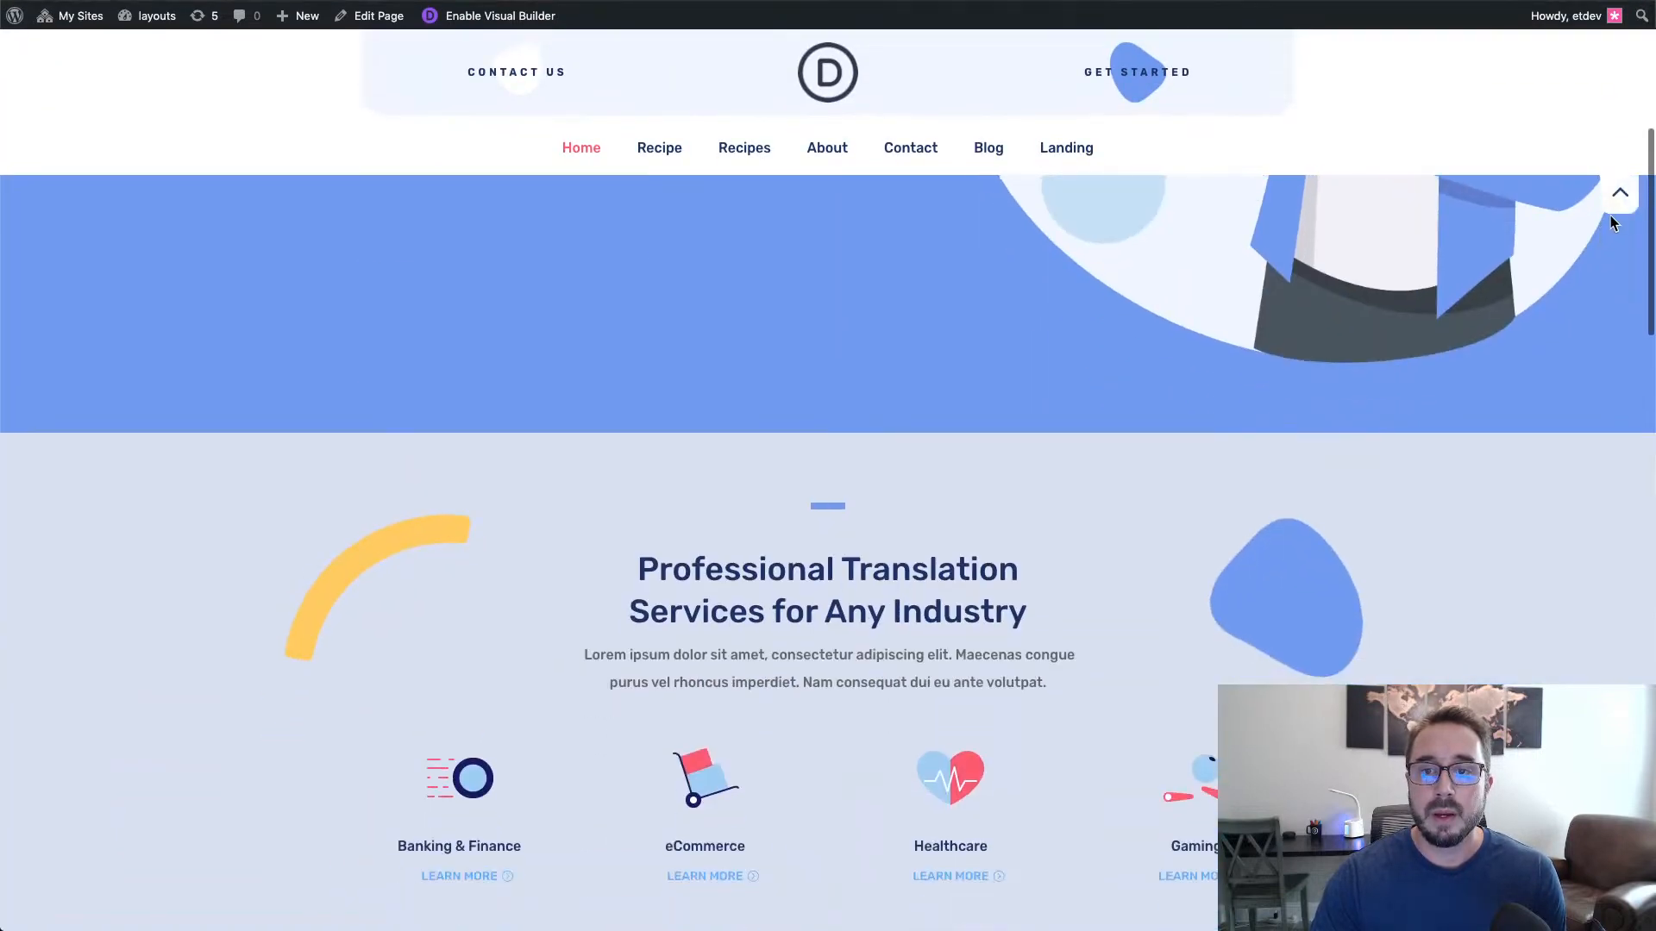
pyautogui.scroll(1, 1580, 236)
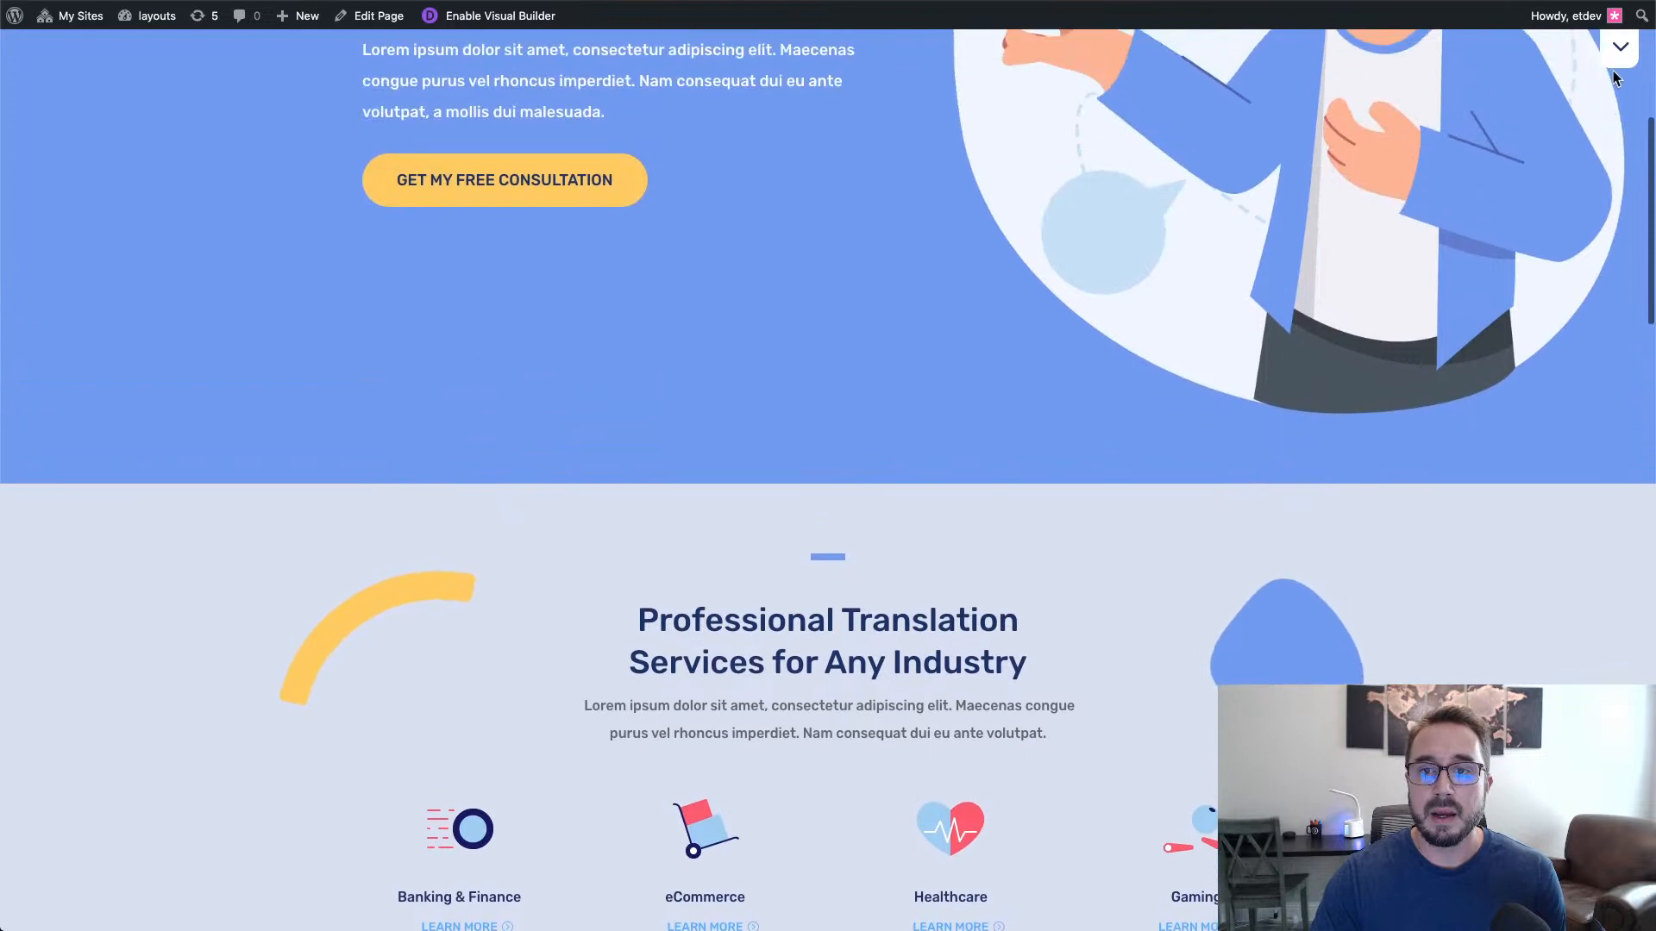
pyautogui.scroll(-2, 1544, 262)
pyautogui.scroll(8, 1544, 262)
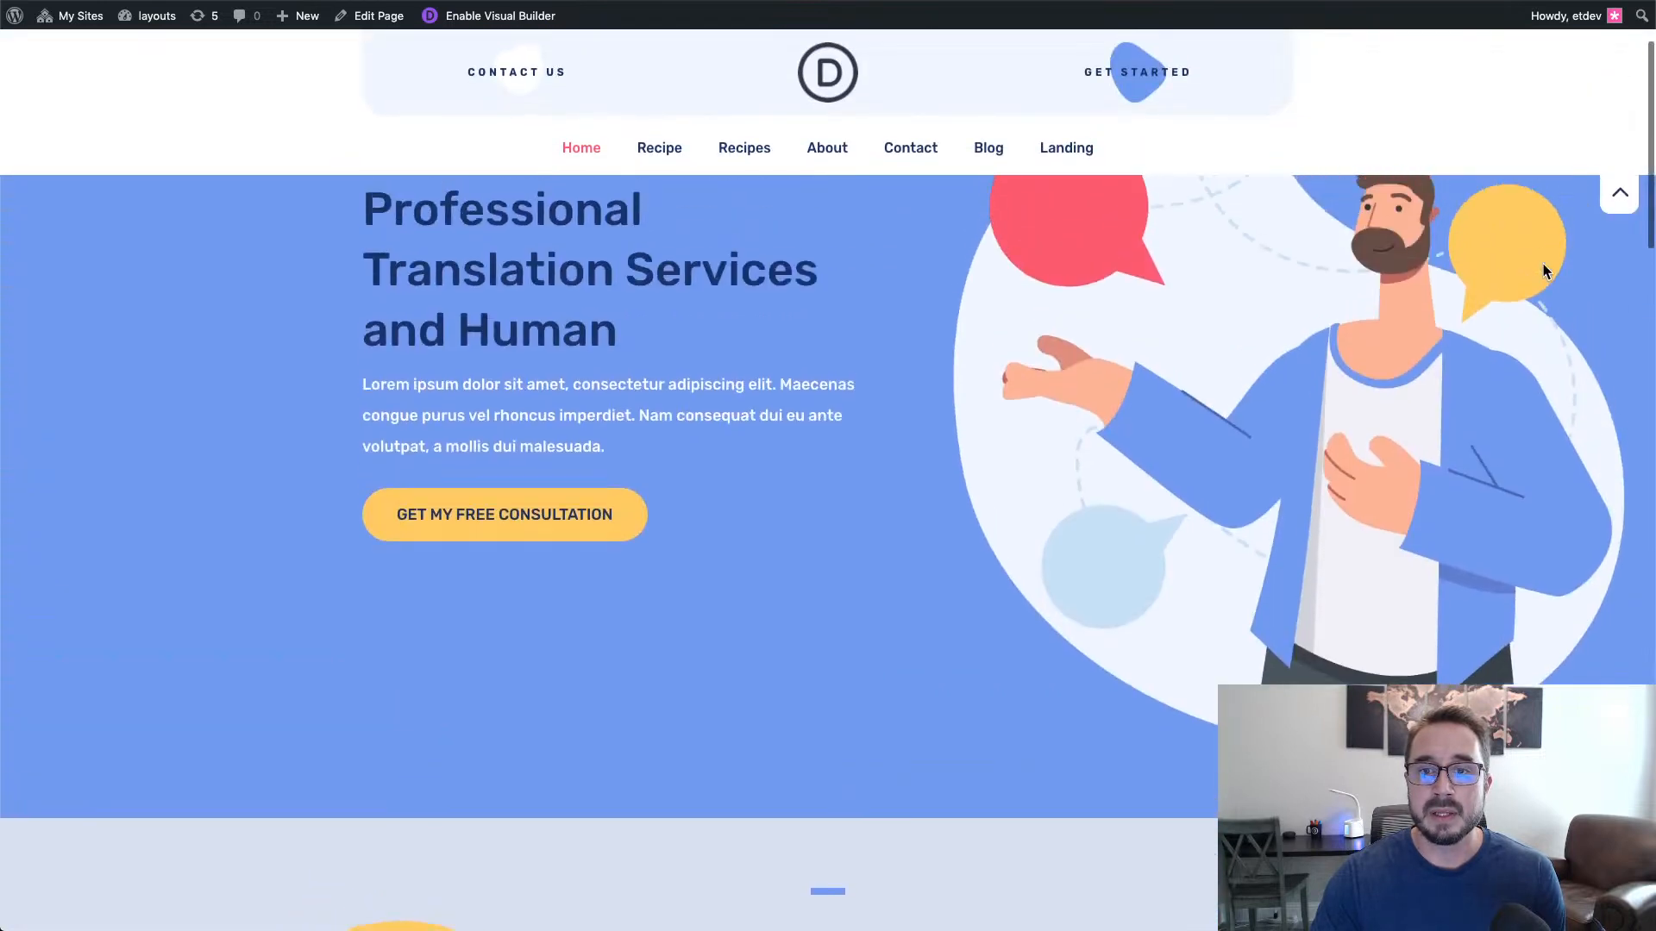